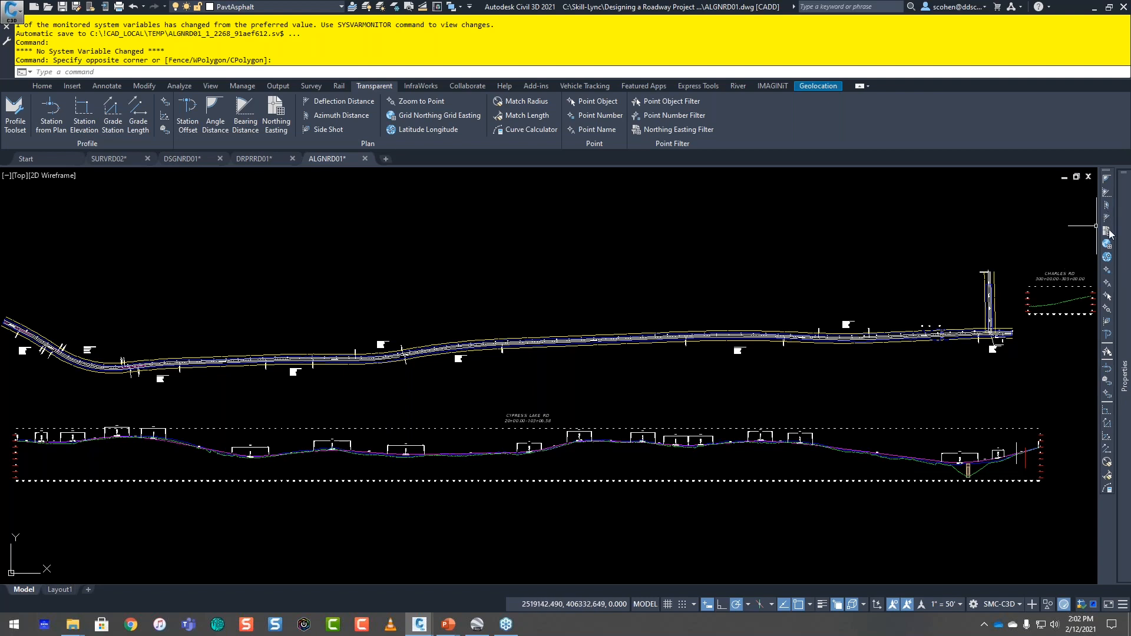
Step: Close the Properties palette
click(1108, 230)
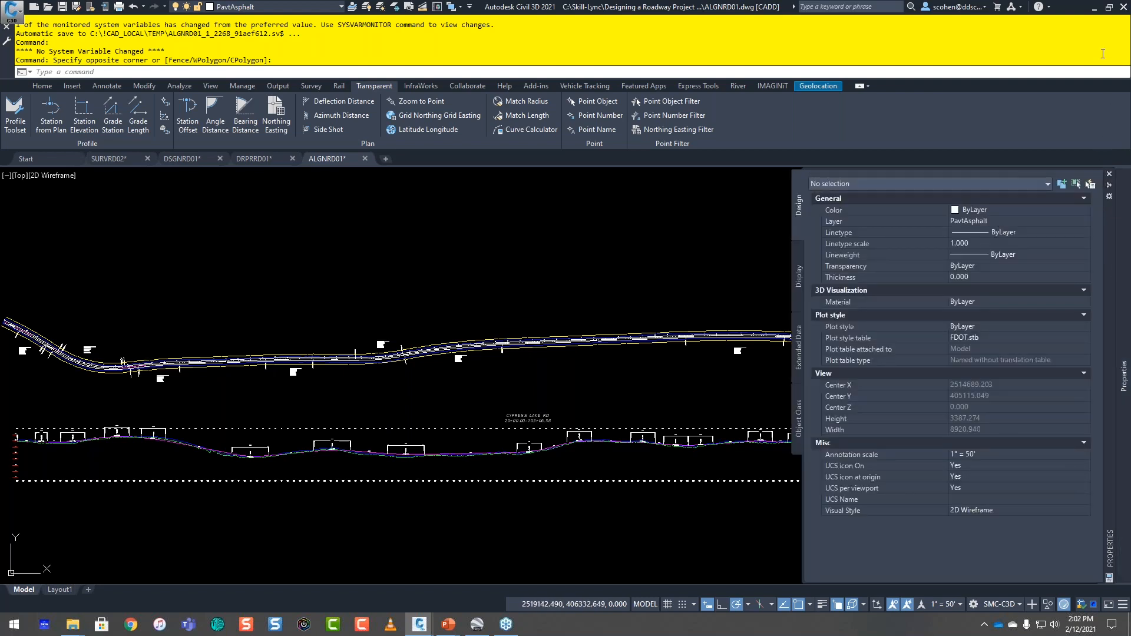
click(1125, 173)
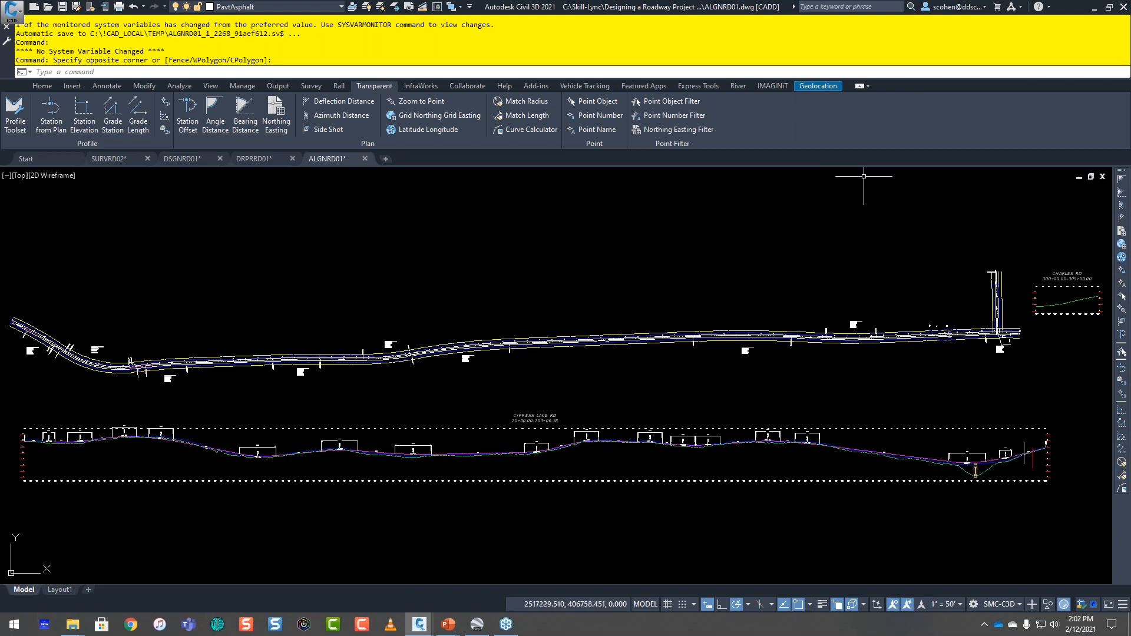
Step: Show the Civil Transparent Command Filters toolbar and hide it again
click(211, 86)
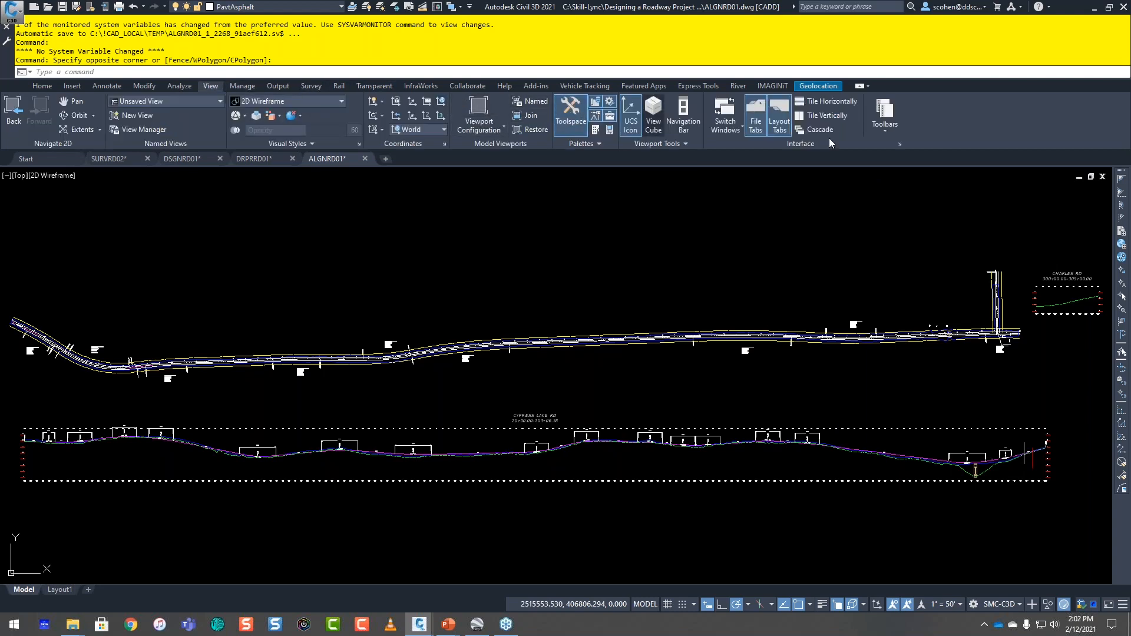
click(879, 127)
mouse_move(907, 157)
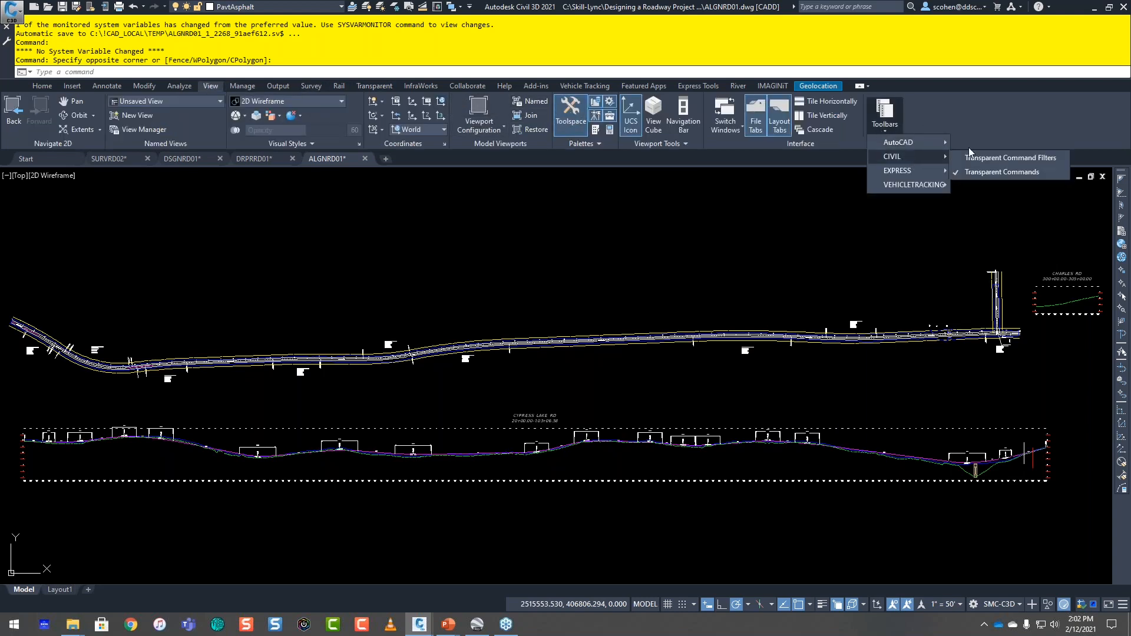
click(990, 157)
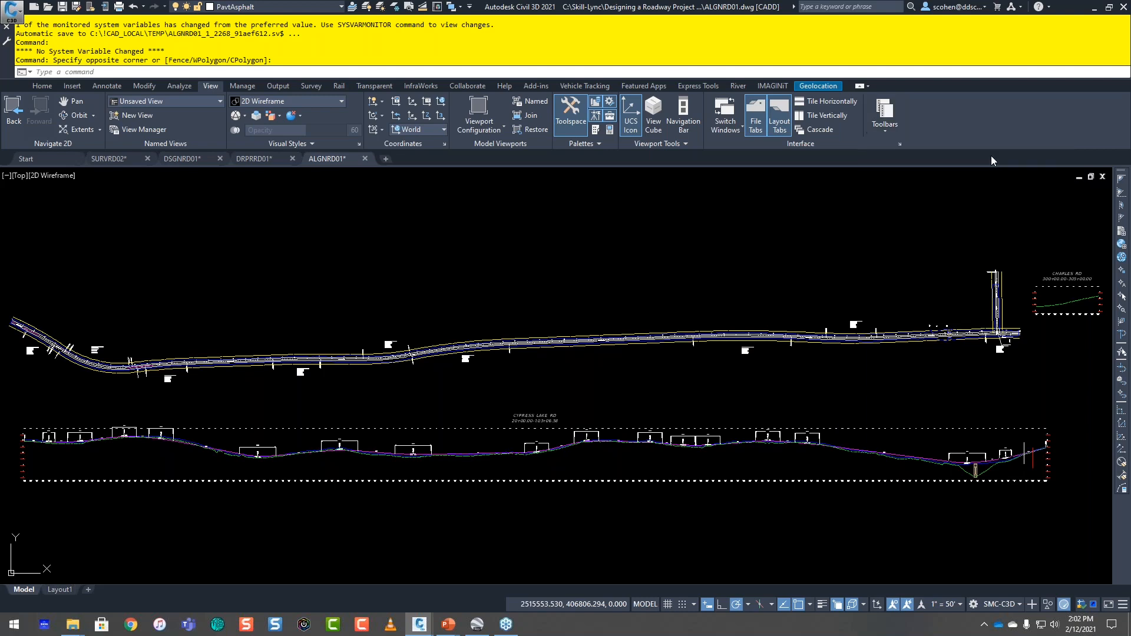
click(889, 120)
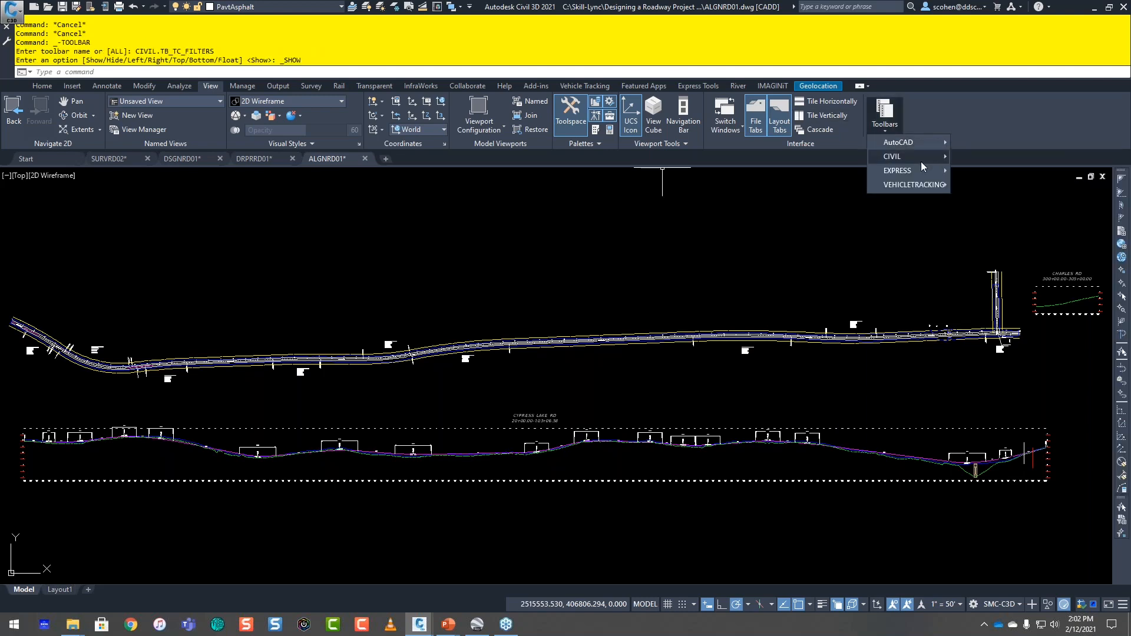
mouse_move(920, 161)
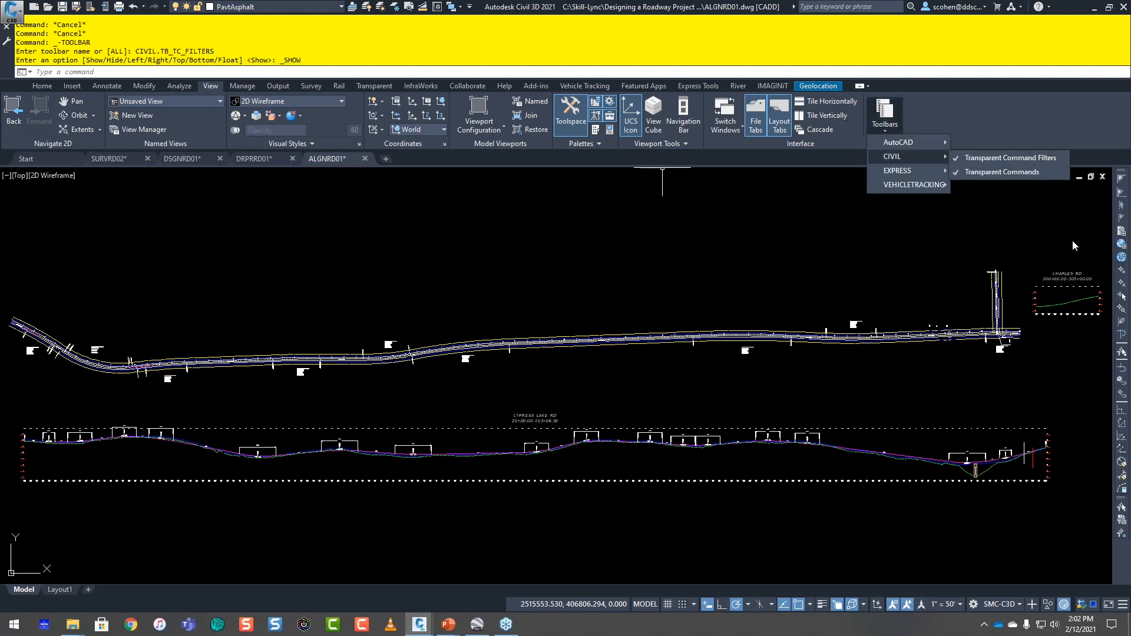
click(1044, 247)
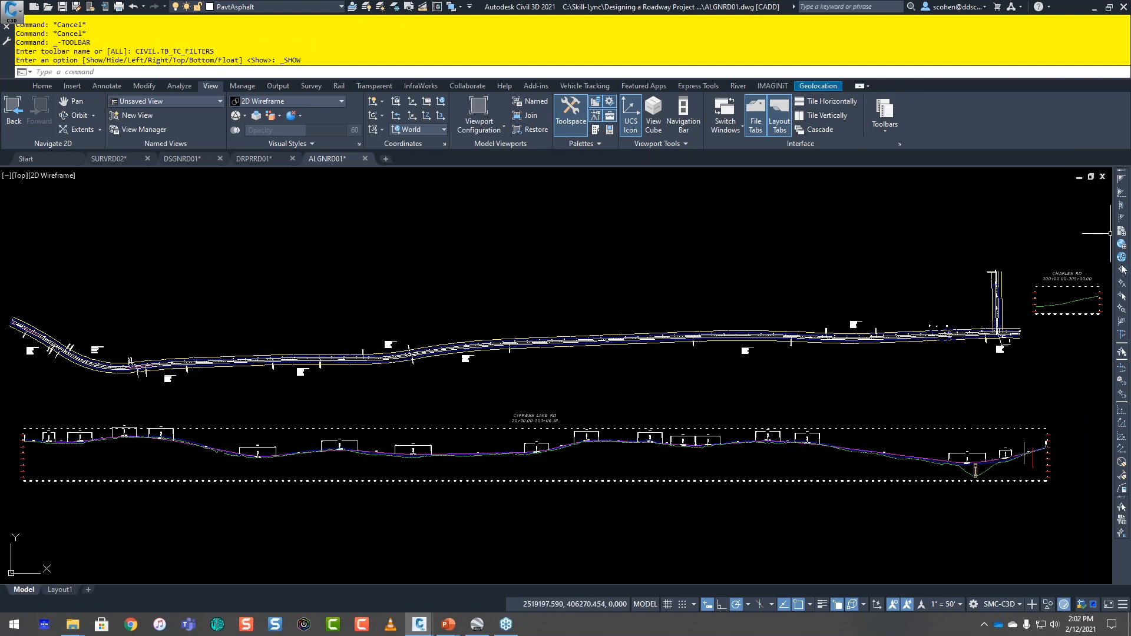
right_click(1123, 269)
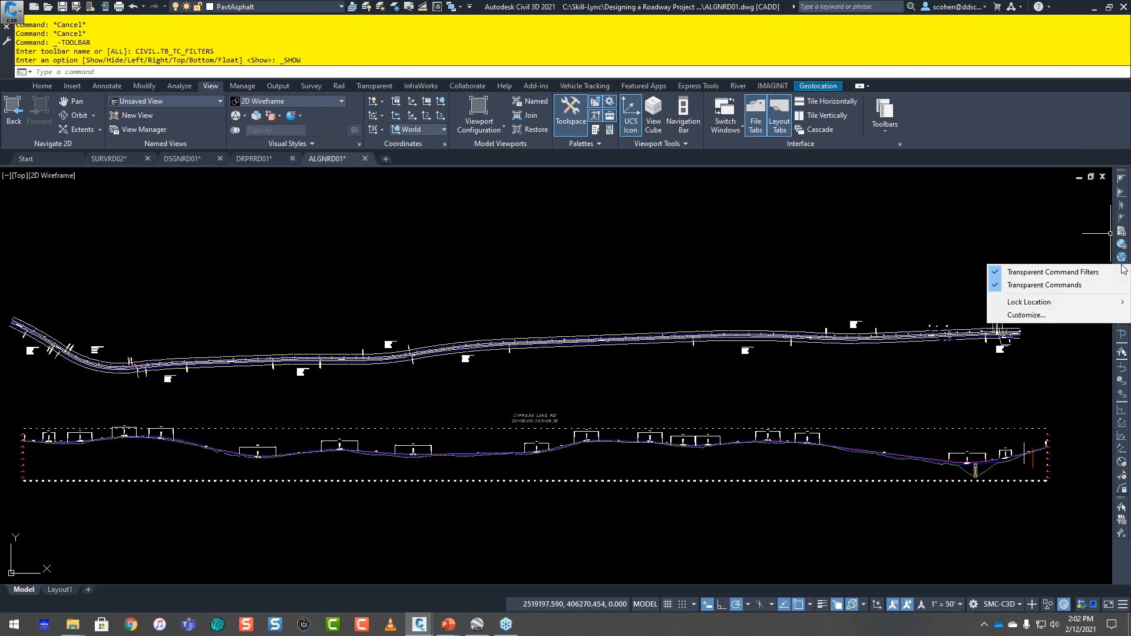
click(1085, 275)
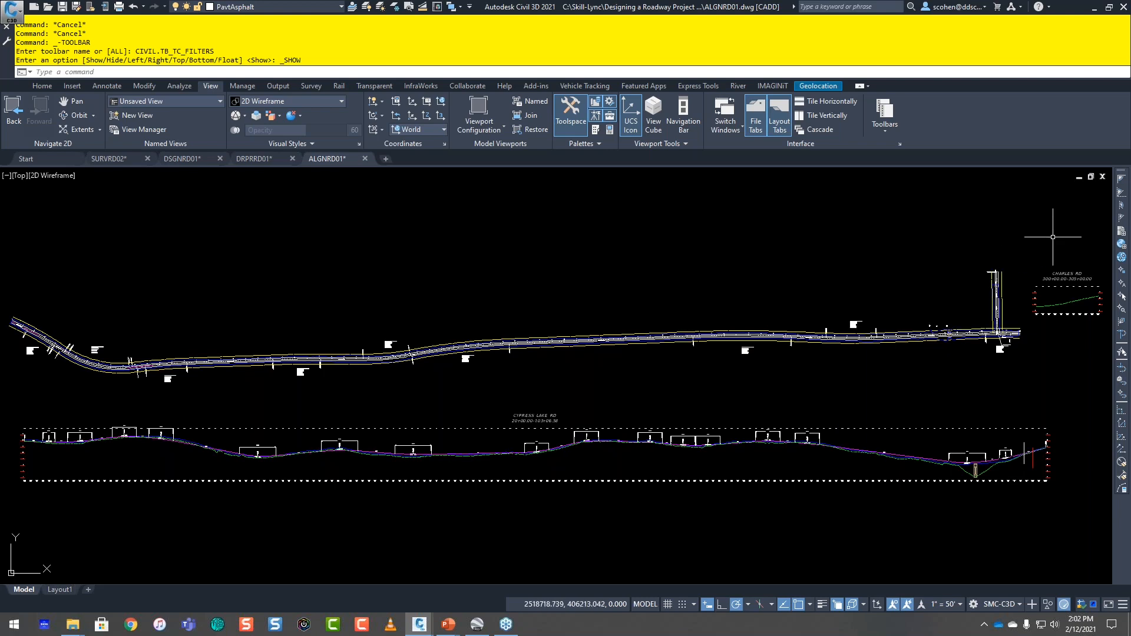
Step: Undock the Transparent Commands toolbar over the drawing area and turn it off
drag(1123, 172, 885, 208)
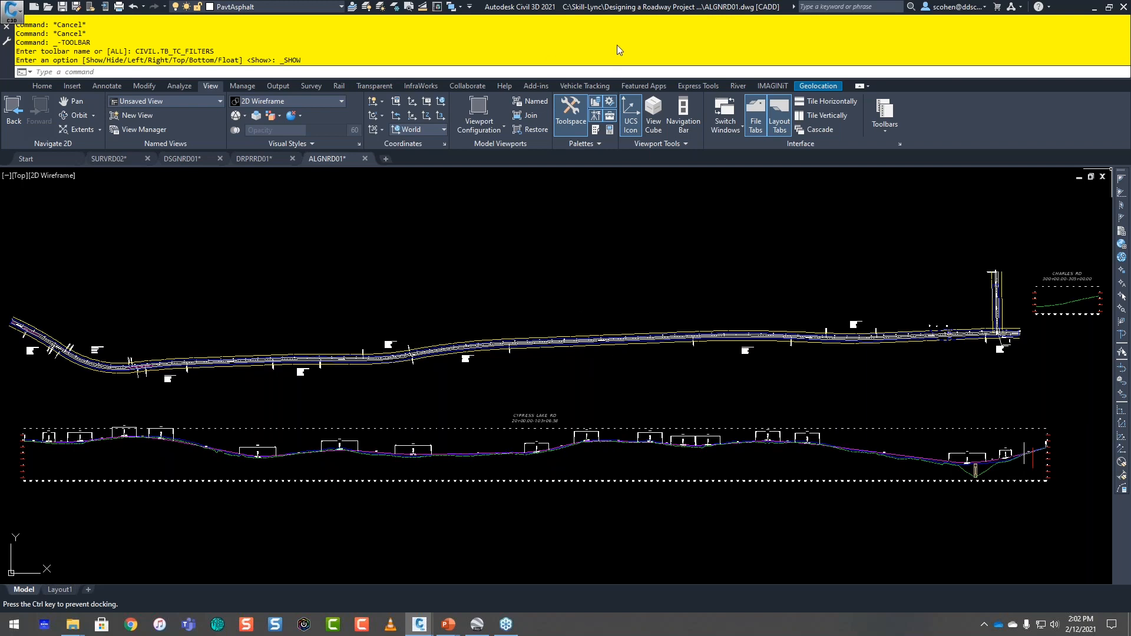
drag(562, 206, 566, 203)
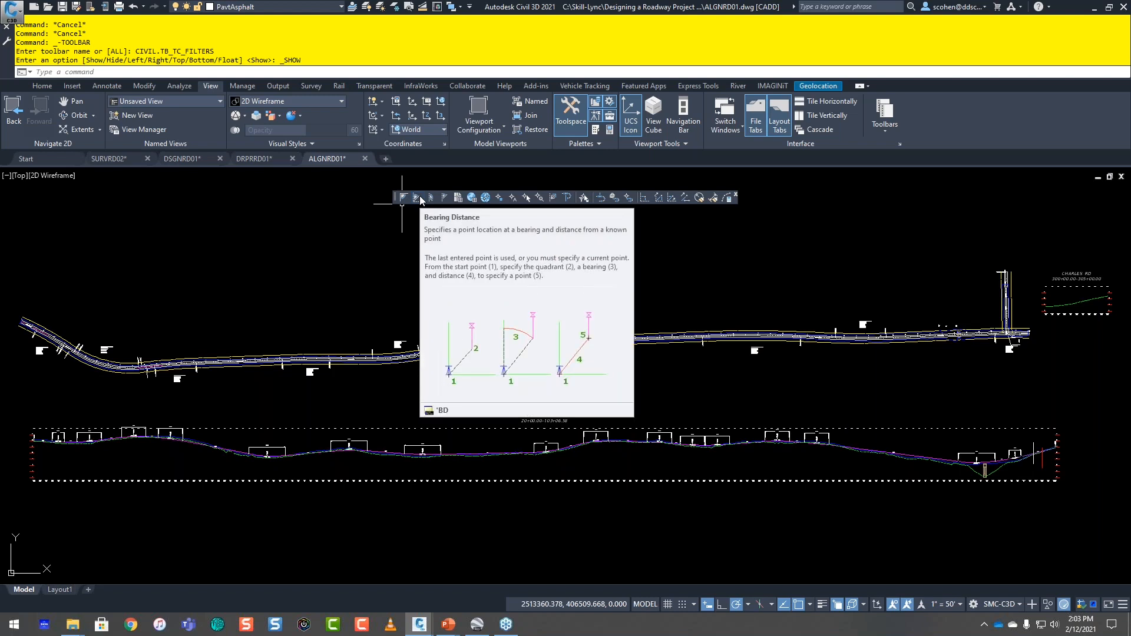
right_click(671, 196)
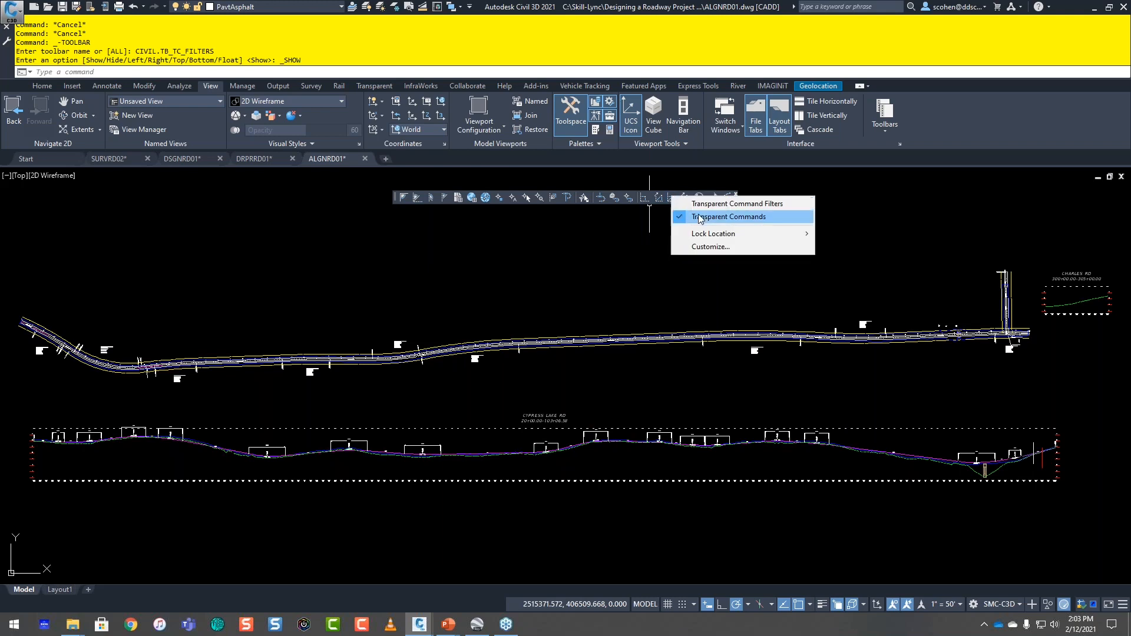
click(733, 217)
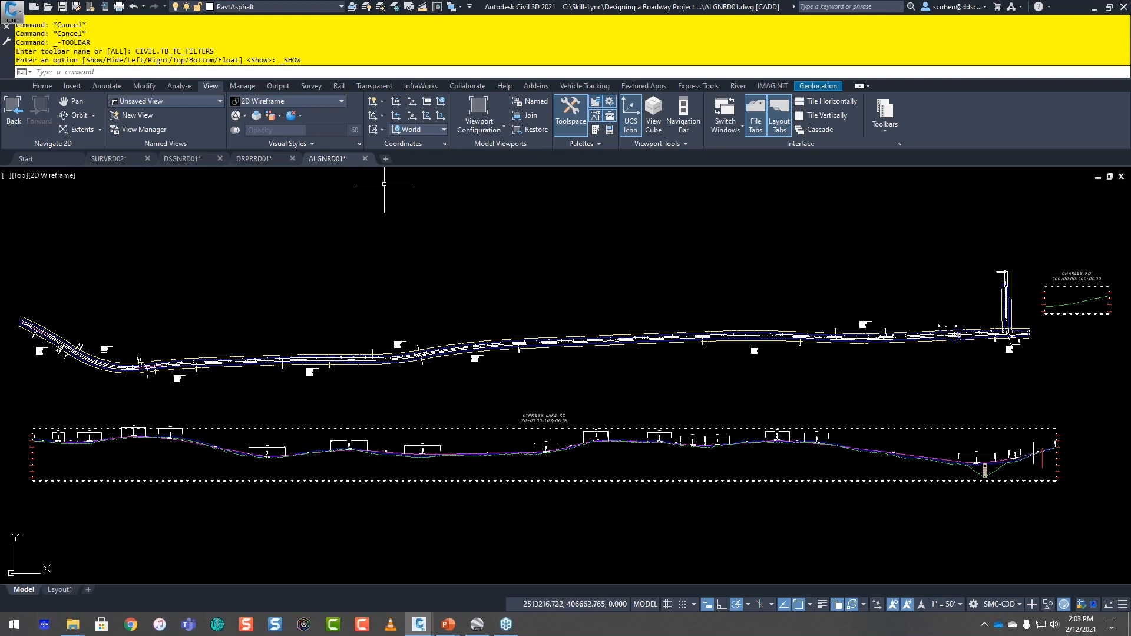
Step: Start a polyline near the Charles Rd intersection with its start point specified by the Latitude Longitude transparent command
click(374, 86)
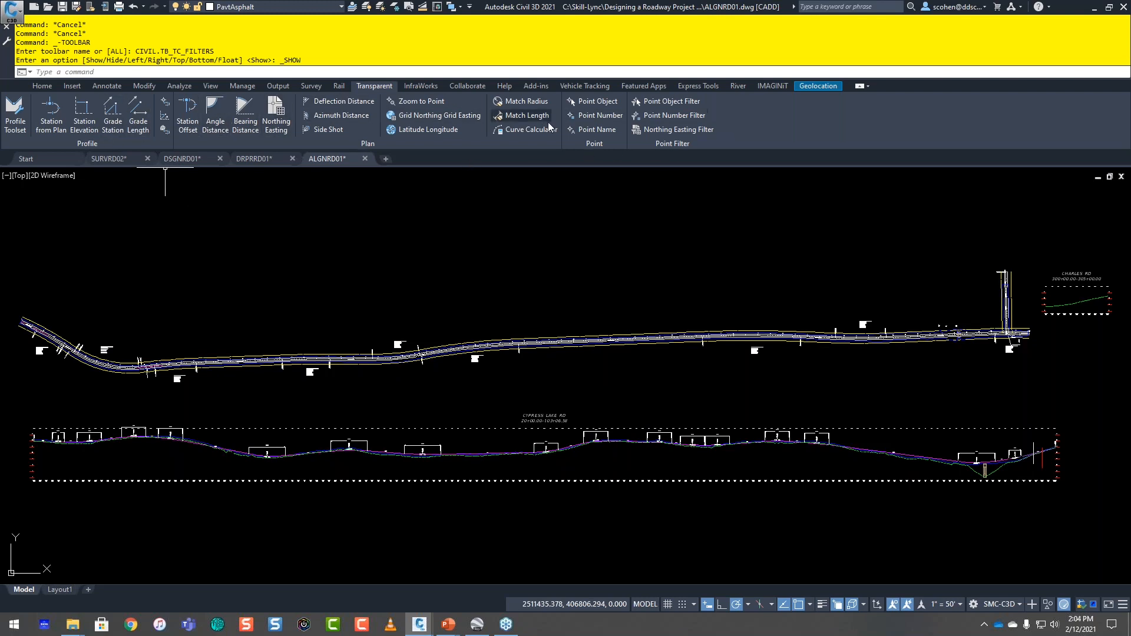
mouse_move(274, 170)
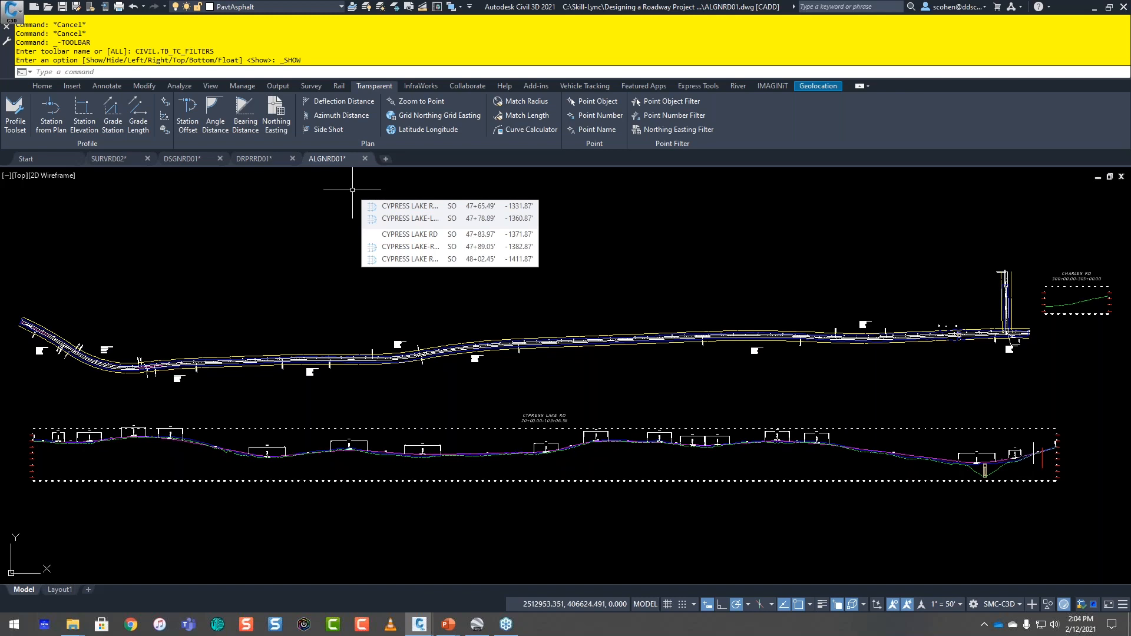
mouse_move(546, 279)
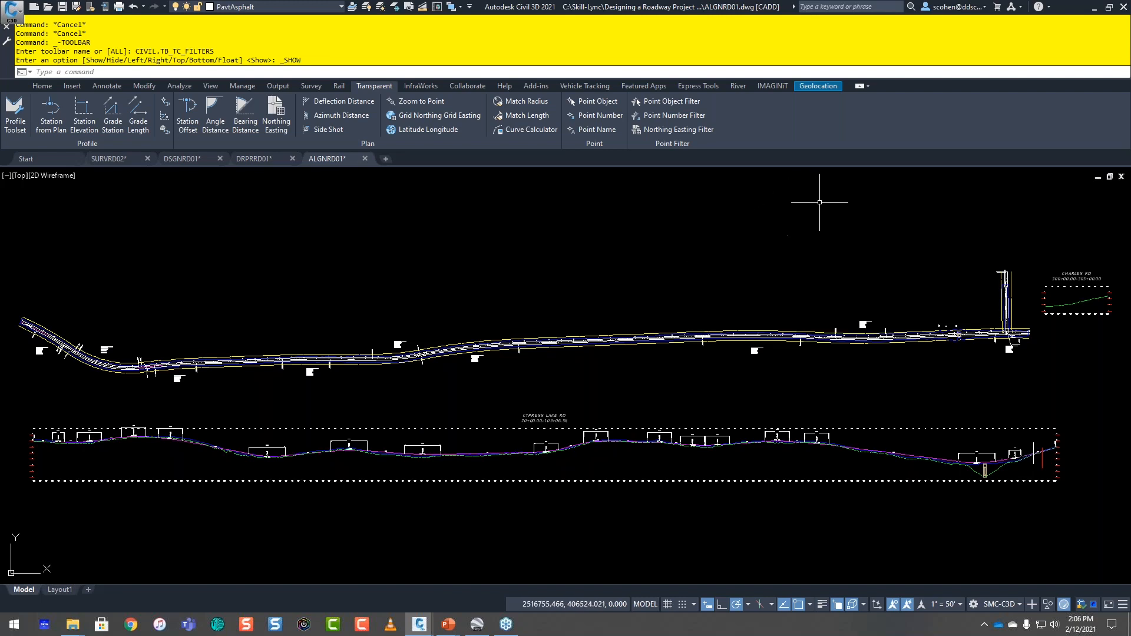
scroll(940, 328, up, 2)
middle_drag(940, 328, 542, 375)
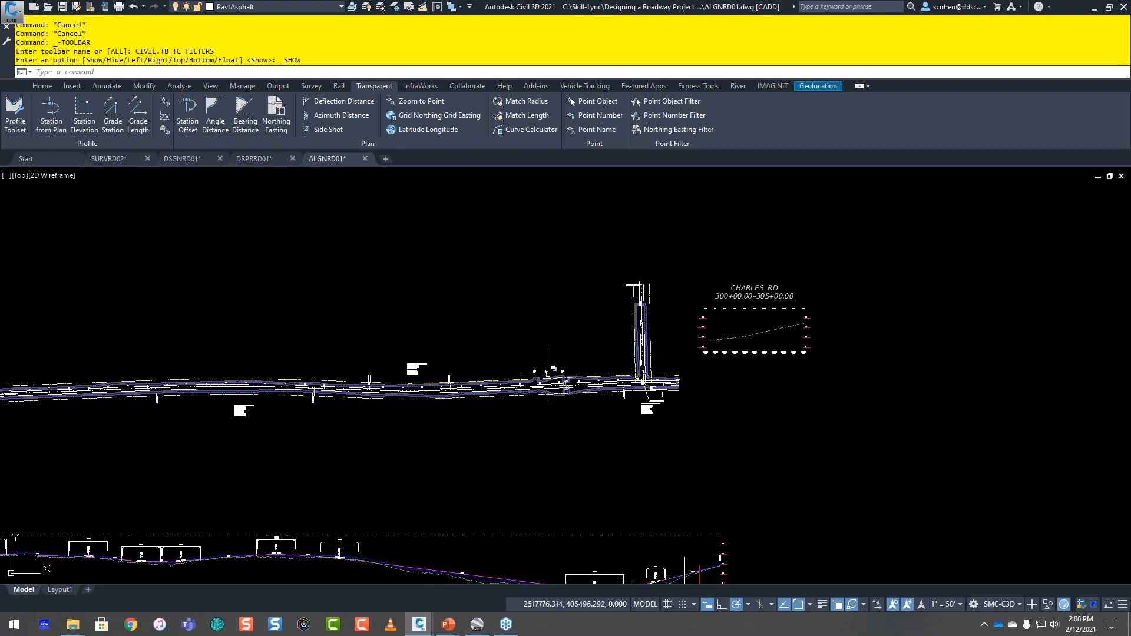
scroll(550, 366, up, 2)
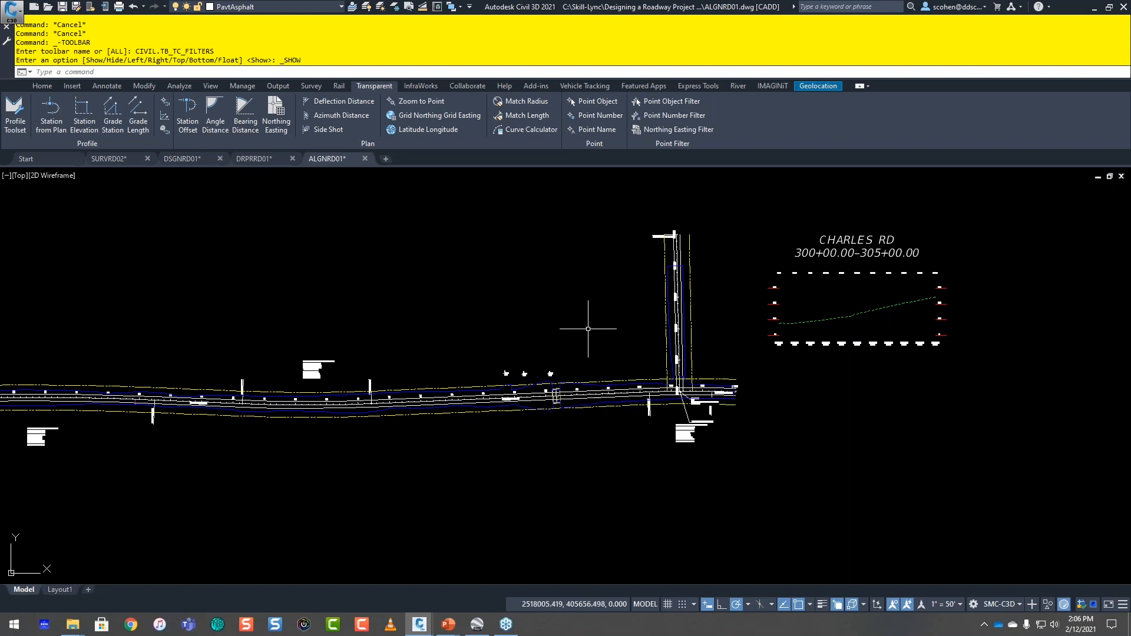
mouse_move(475, 331)
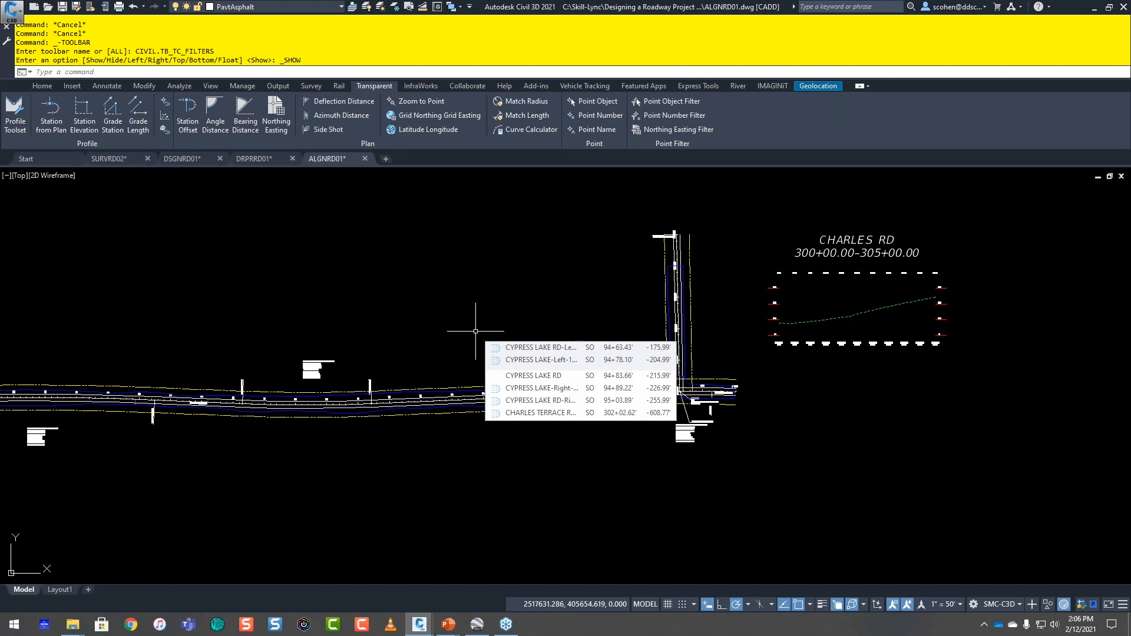
text(PL)
key(Return)
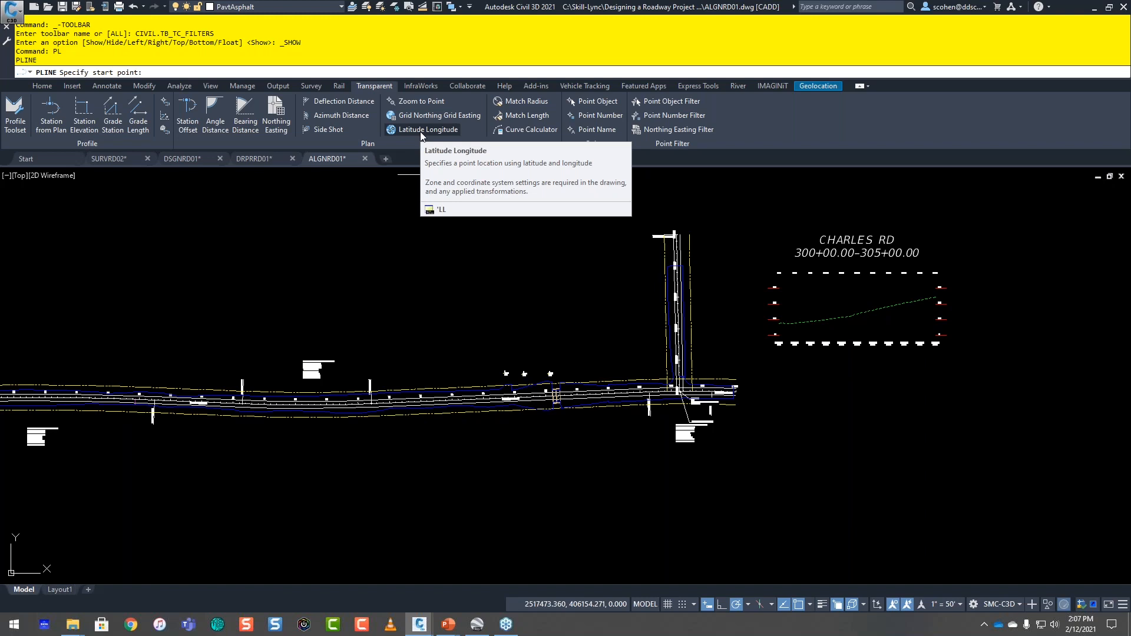
click(422, 133)
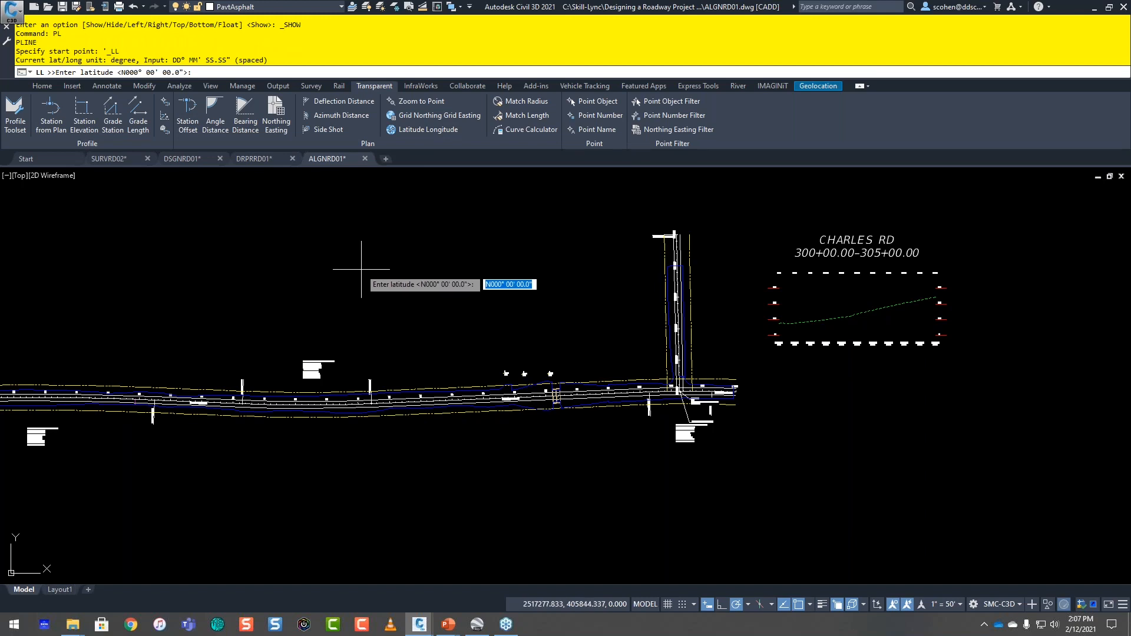
click(66, 73)
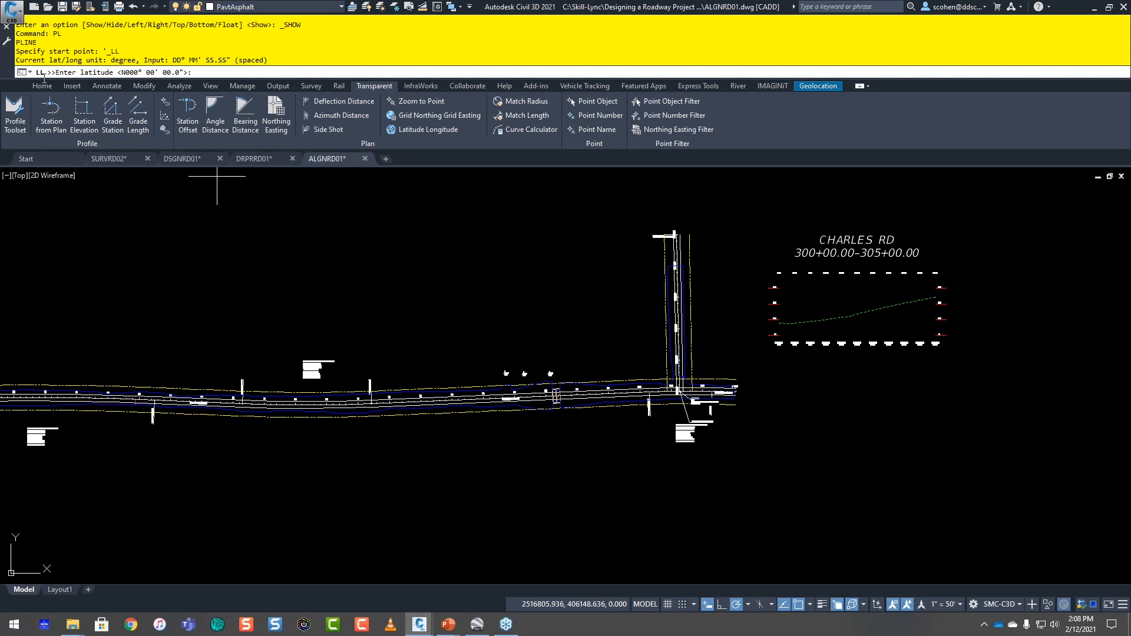
key(ctrl)
key(ctrl)
key(ctrl)
key(ctrl)
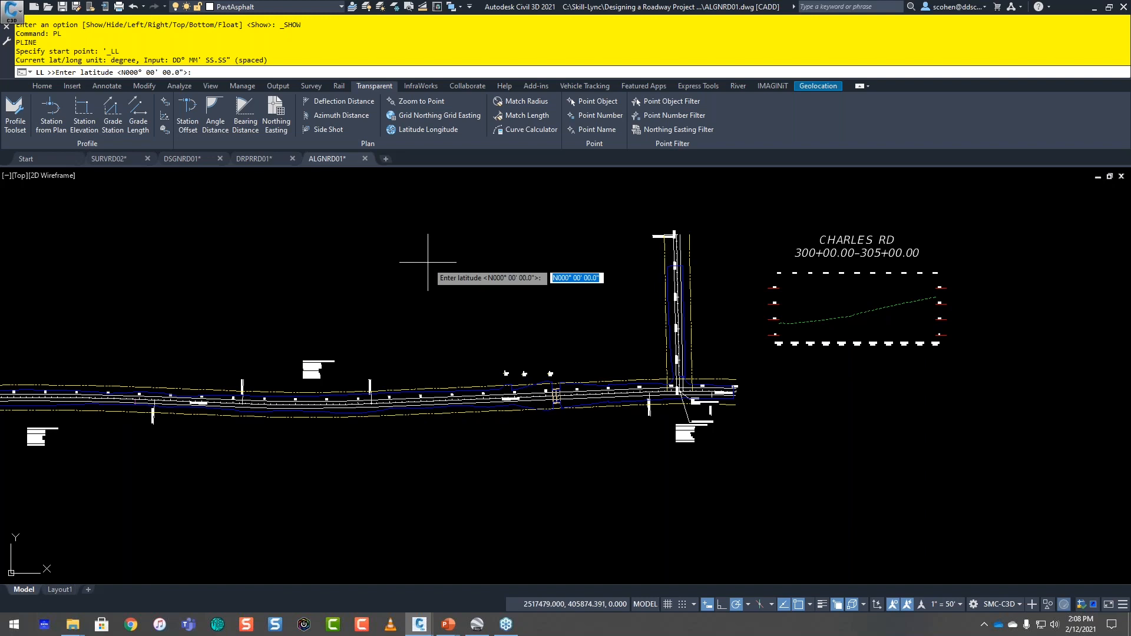
Step: Enter N30° 06' 12.40" as the latitude of the polyline's start point
key(Right)
key(BackSpace)
key(BackSpace)
key(BackSpace)
text(30)
key(BackSpace)
key(BackSpace)
text(06)
key(Delete)
key(Delete)
key(Delete)
key(Delete)
text(12.40)
key(Return)
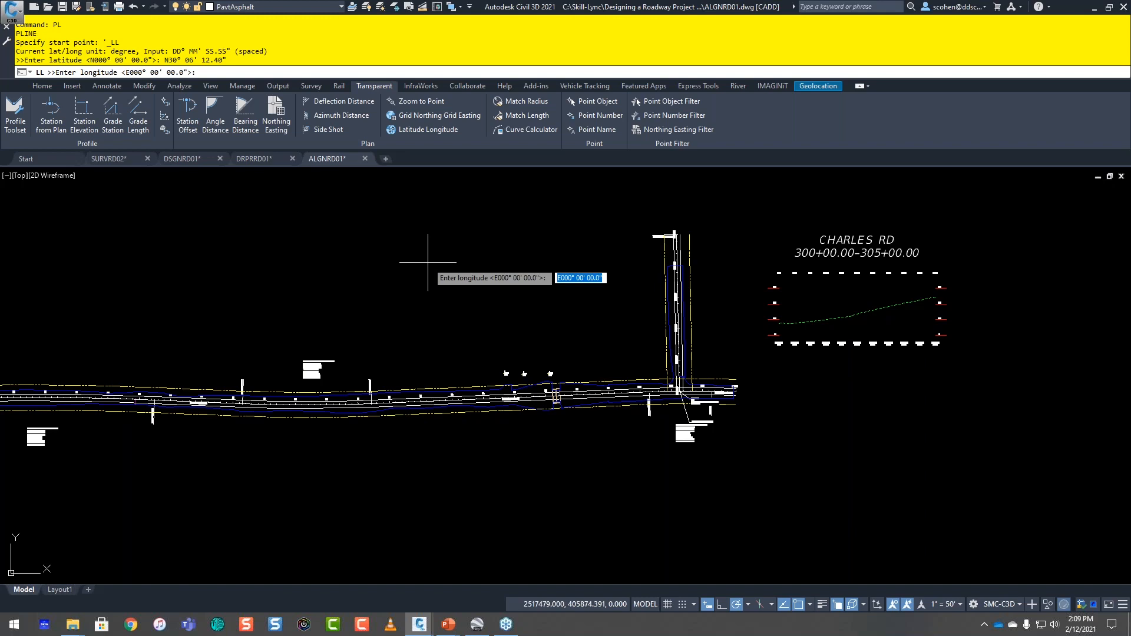
Step: Enter W82° 45' 41.5" as the longitude of the polyline's start point
key(Right)
key(BackSpace)
text(w)
key(Delete)
key(Delete)
key(Delete)
text(82)
key(Delete)
key(Delete)
key(Delete)
text(45)
key(Delete)
key(Delete)
key(Delete)
key(Delete)
key(Delete)
text(41.5)
key(Return)
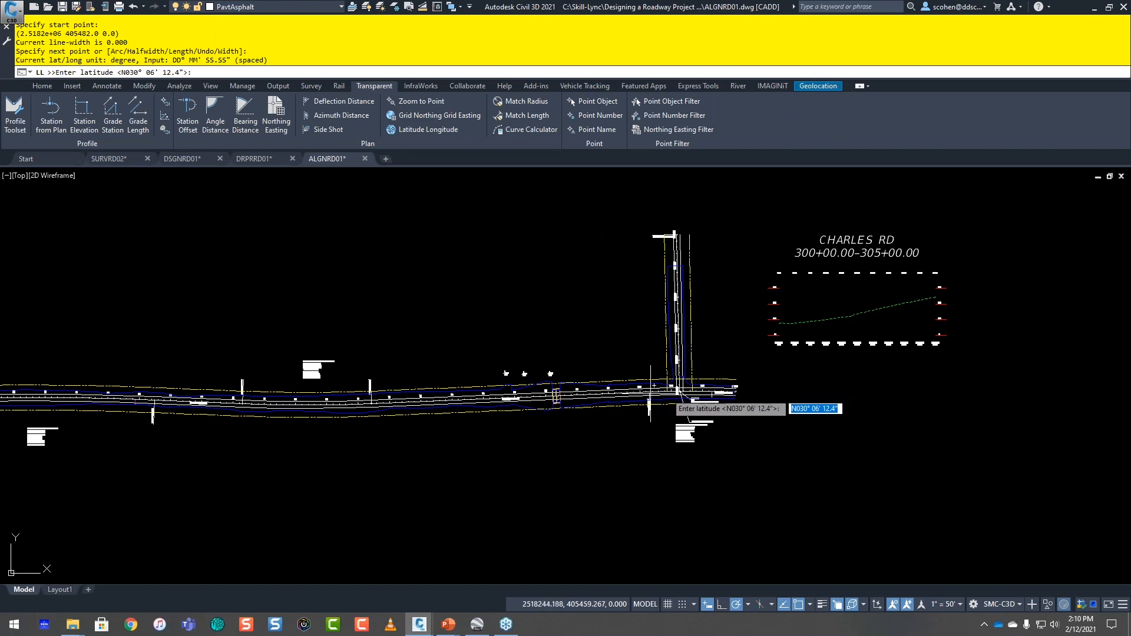
scroll(654, 385, up, 5)
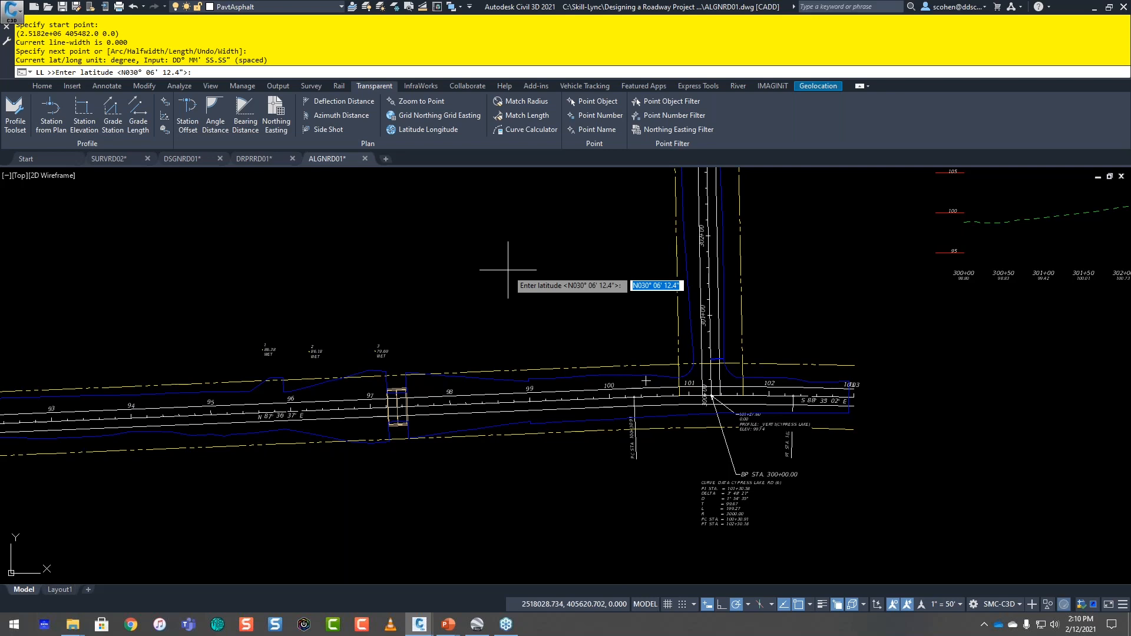
key(Escape)
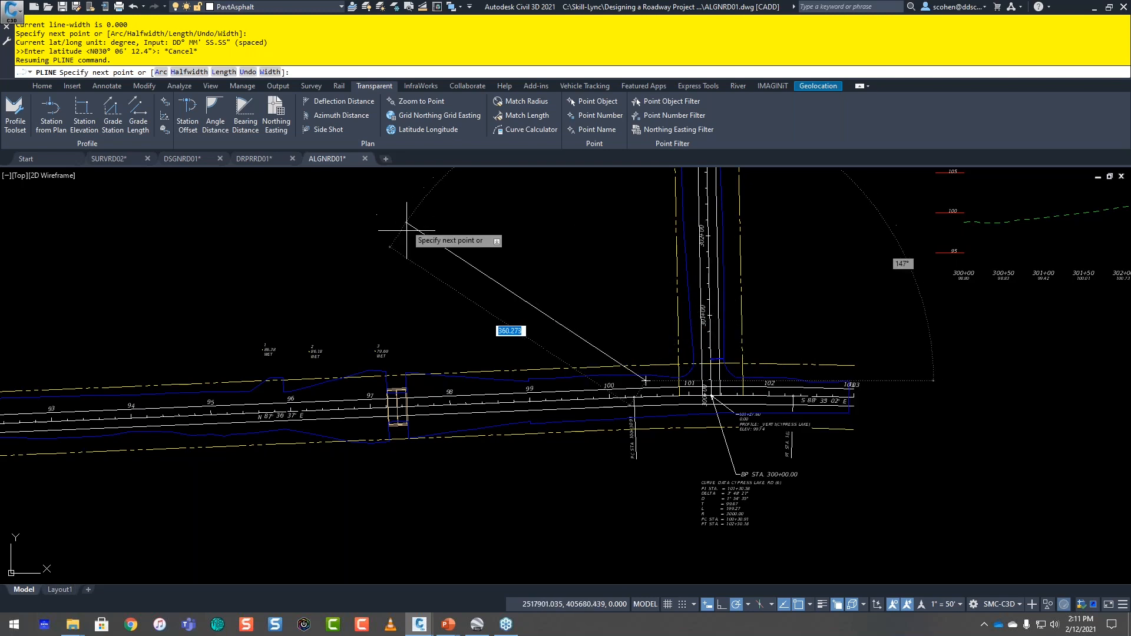
click(423, 129)
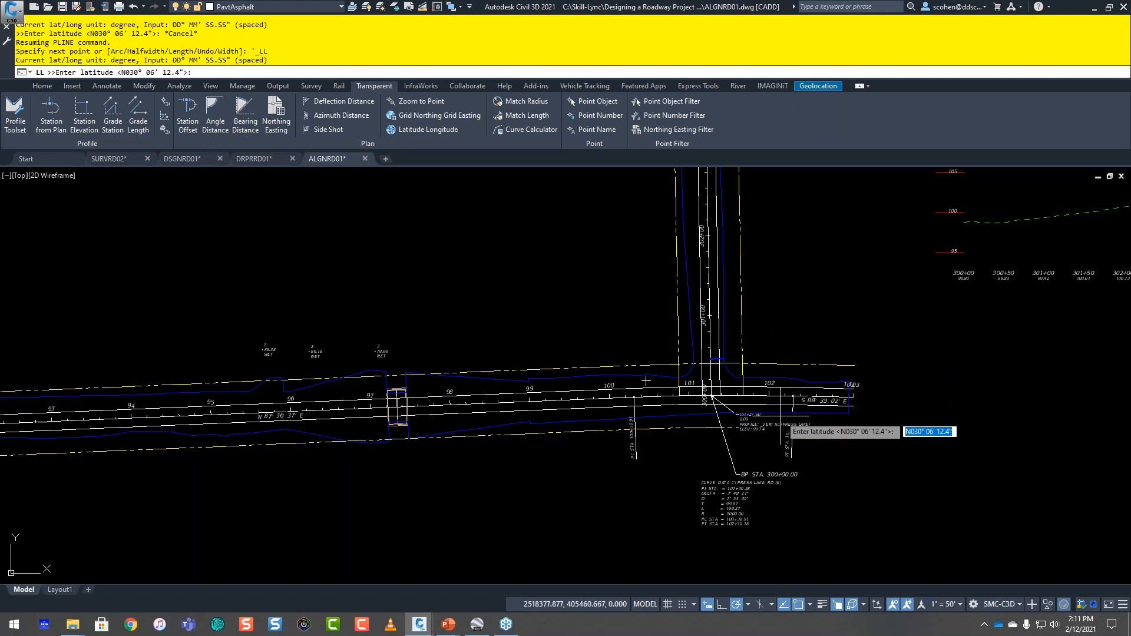
click(707, 605)
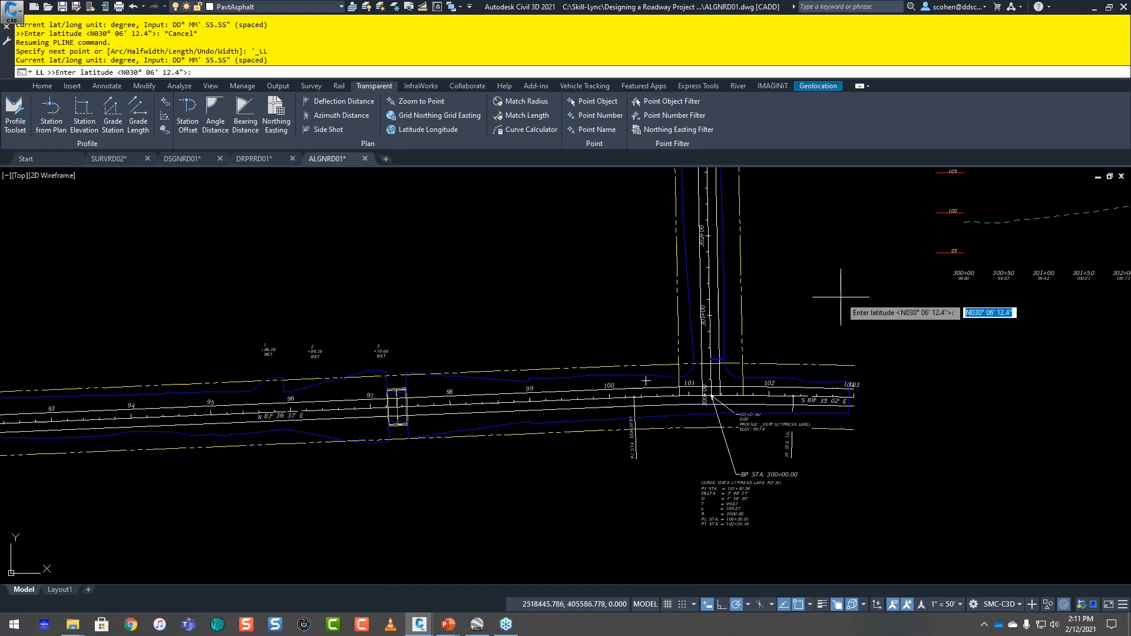
key(Right)
key(Right)
key(Escape)
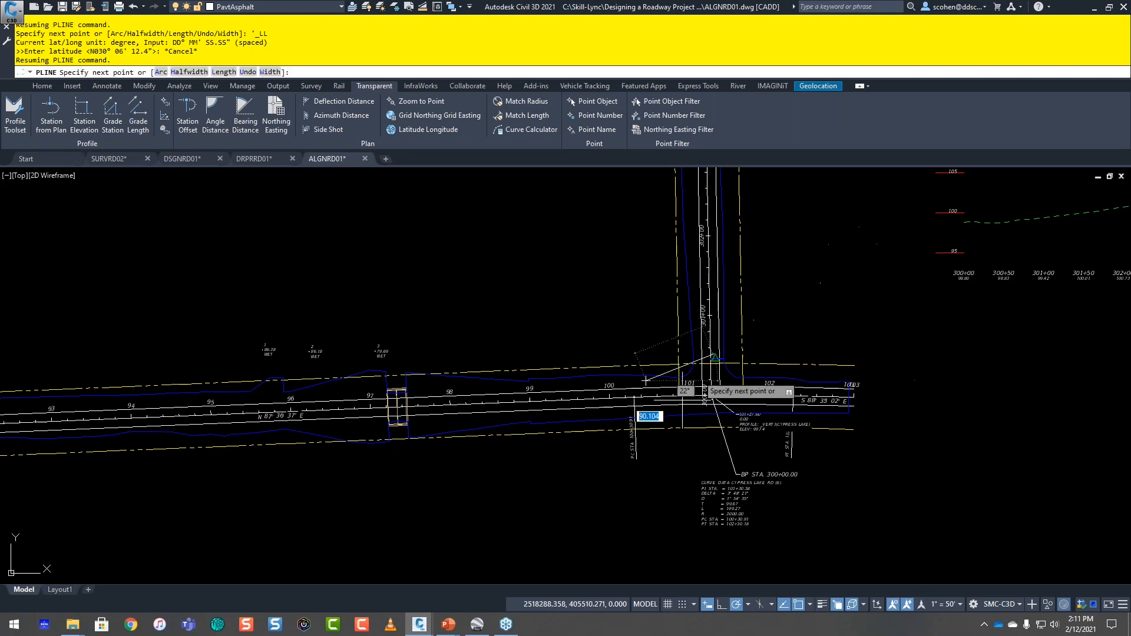
Step: Place the polyline's second point freely east of the side road and end the polyline
click(842, 301)
key(Escape)
key(Escape)
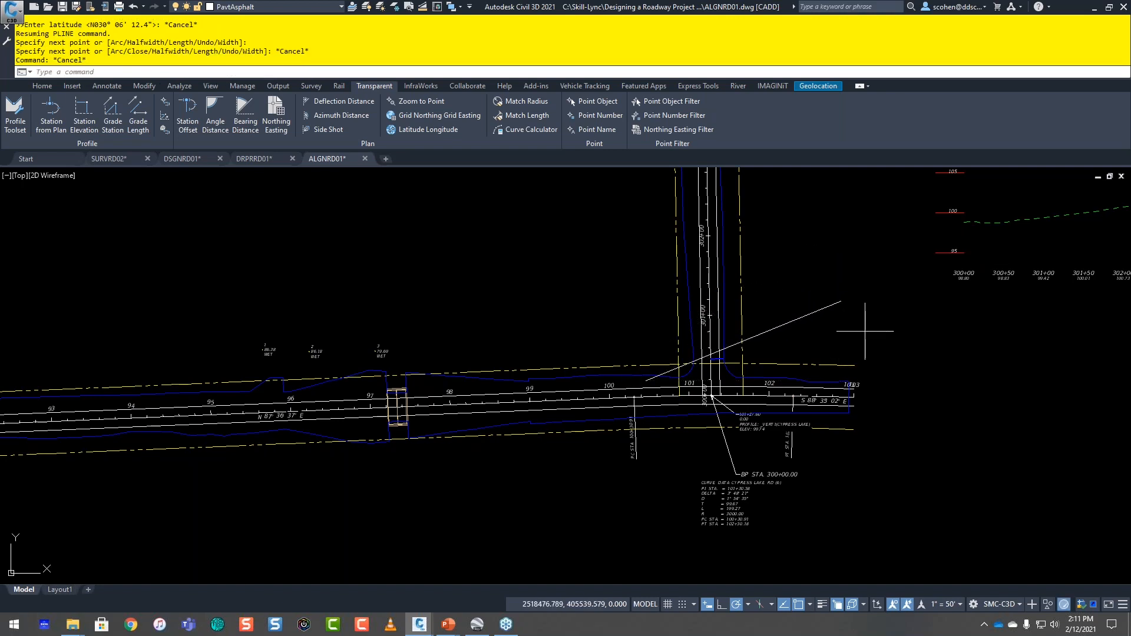
Step: Delete the polyline that crosses the side road
click(865, 331)
click(831, 311)
key(Delete)
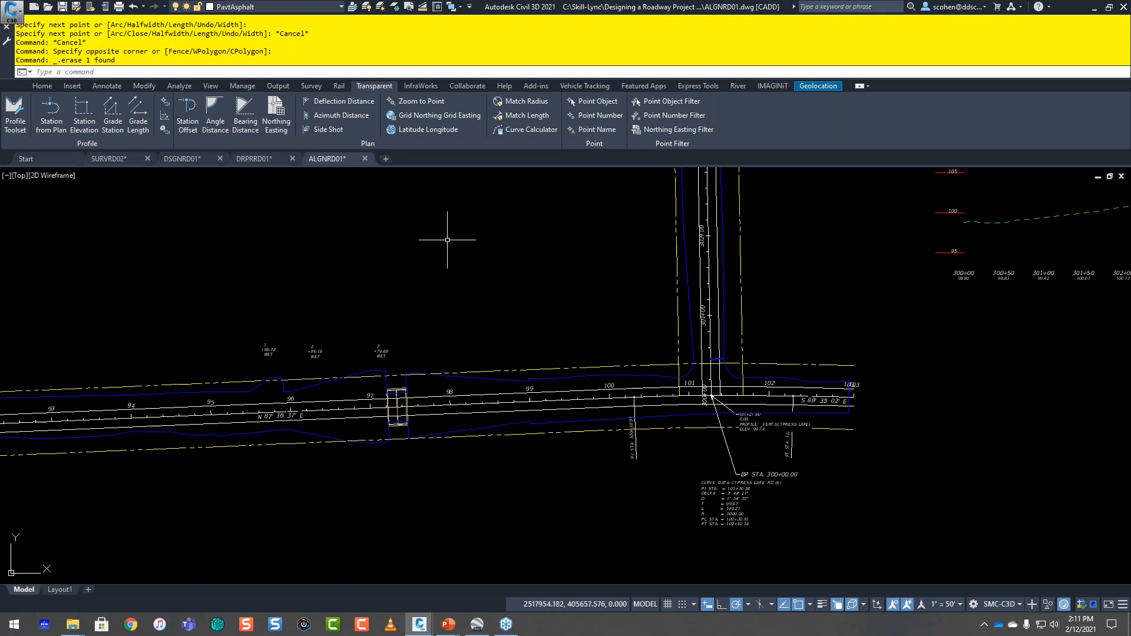
Step: Switch to the SURVRD02 drawing and zoom to survey point number 500
click(116, 157)
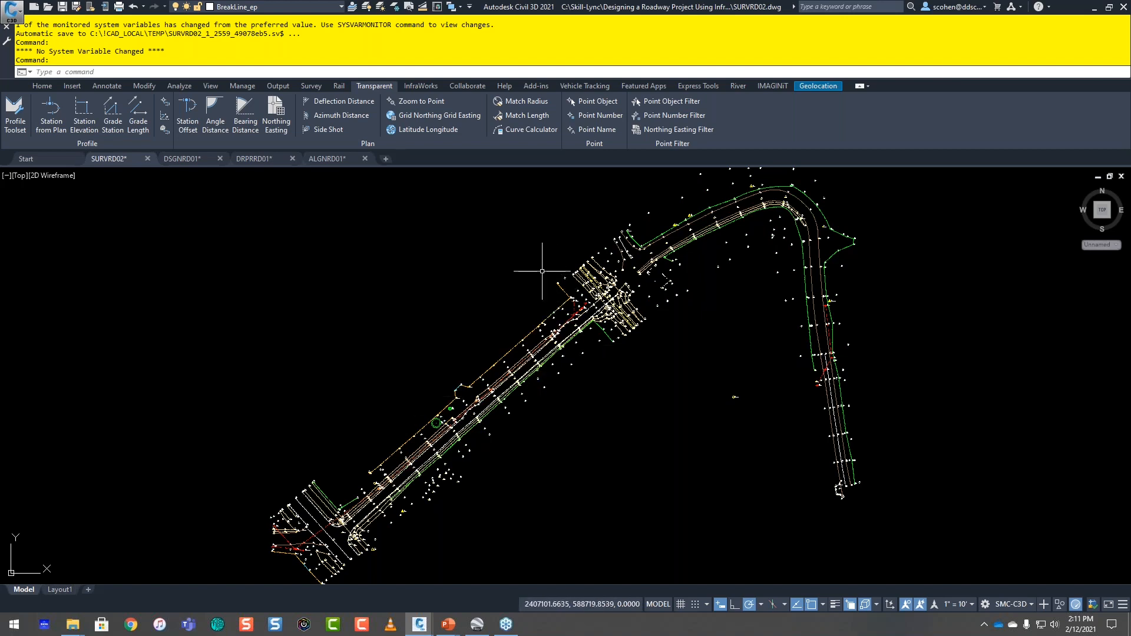
click(414, 101)
text(500)
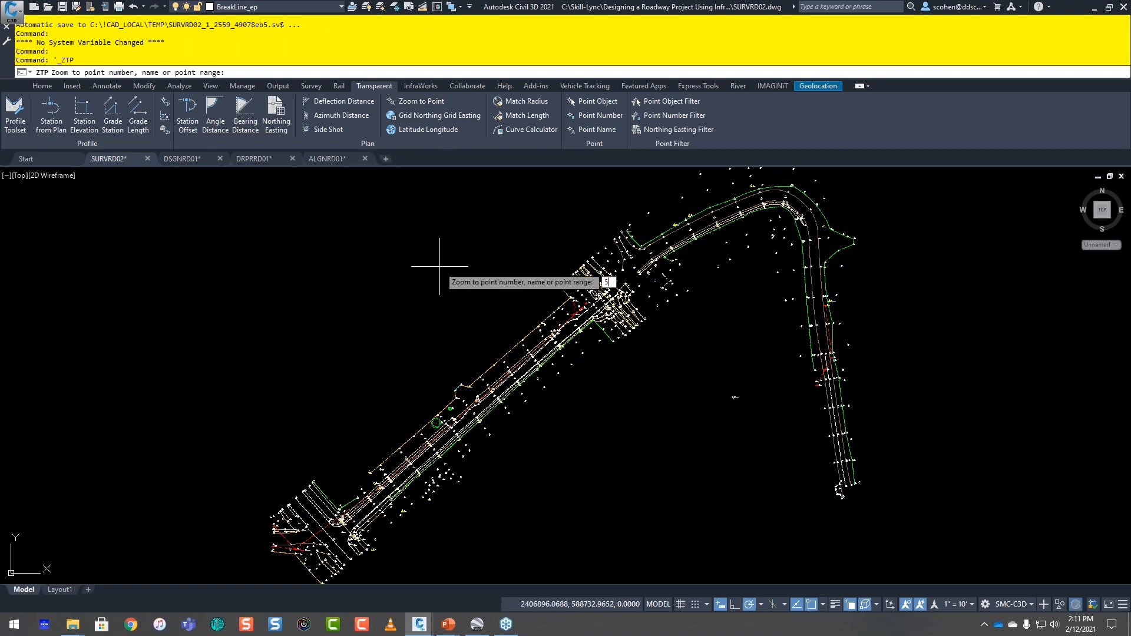
key(Return)
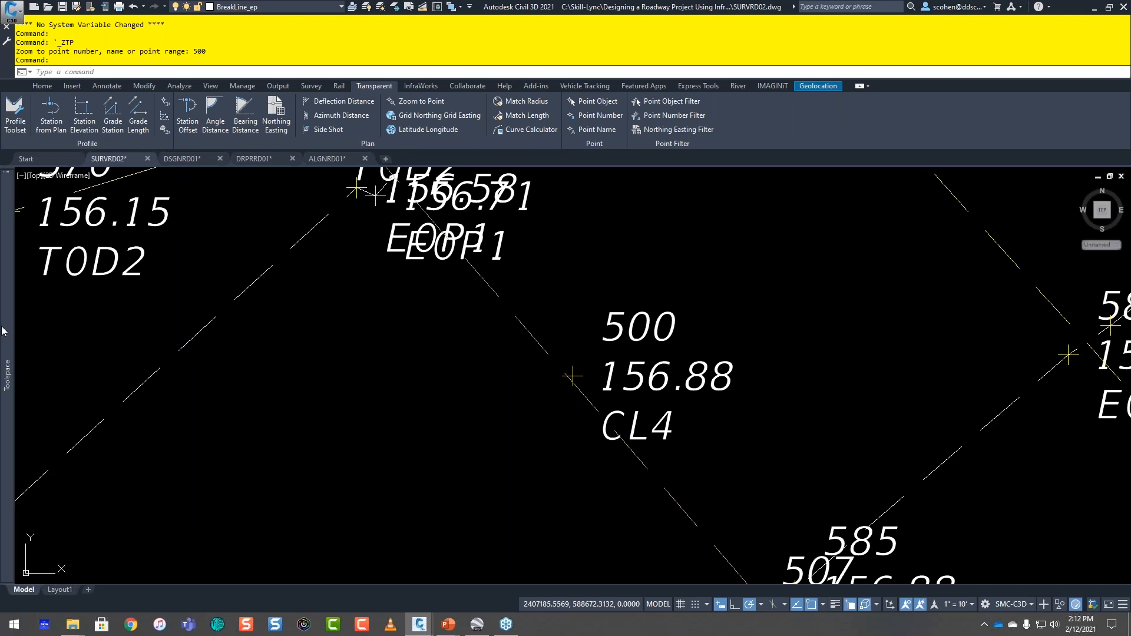
Step: Browse the survey point list in the drawing's Toolspace and examine point 500 in the model
mouse_move(13, 333)
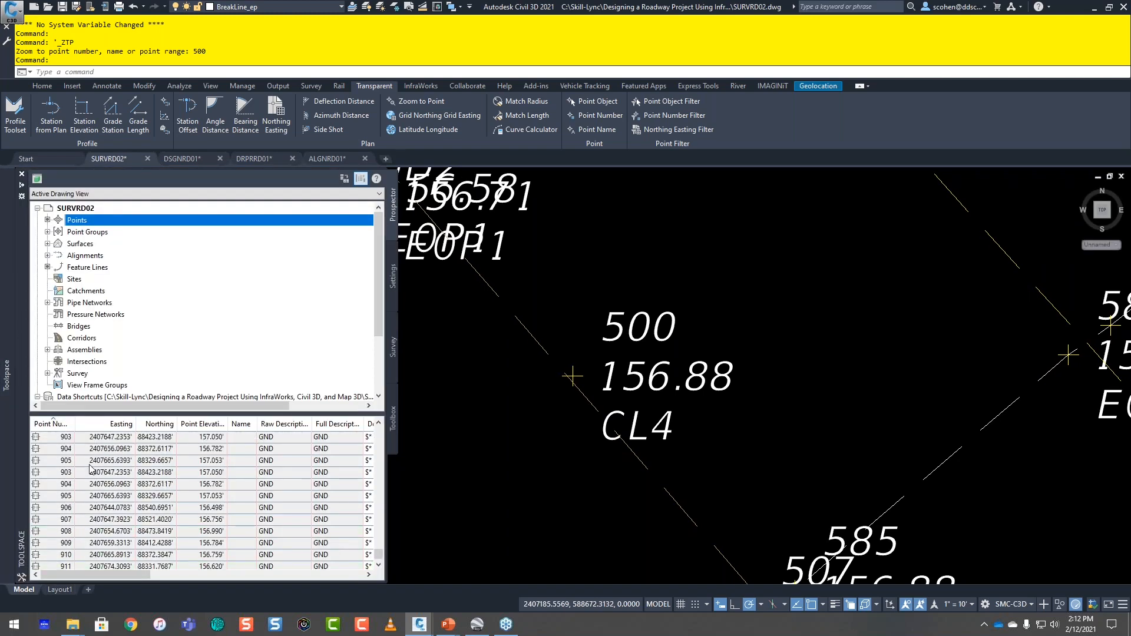
scroll(54, 466, up, 4)
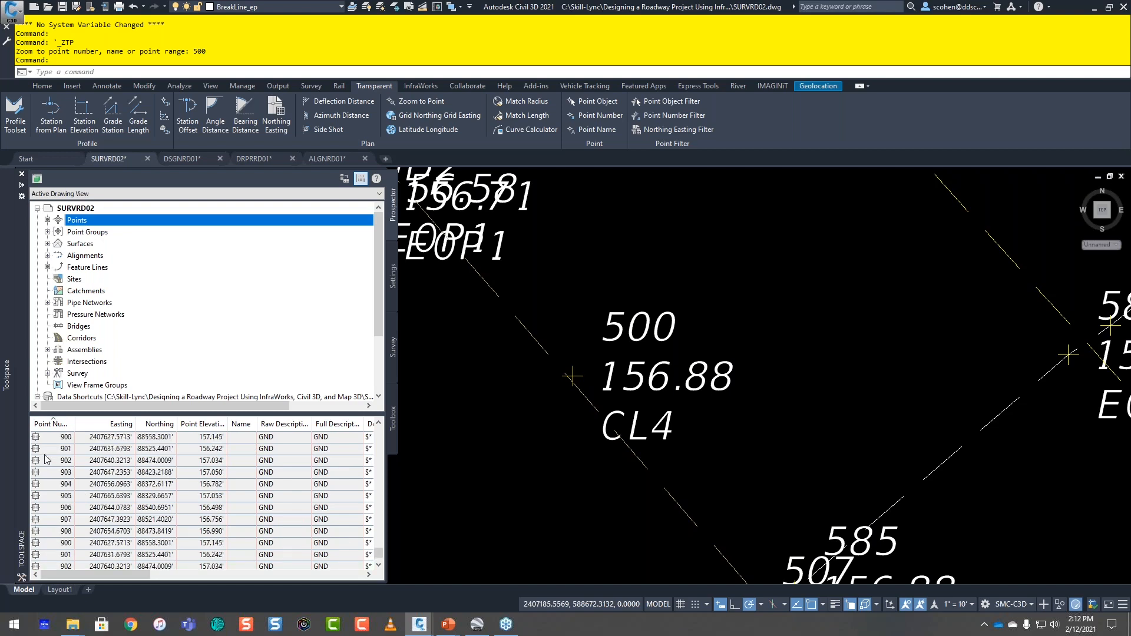
scroll(48, 460, up, 15)
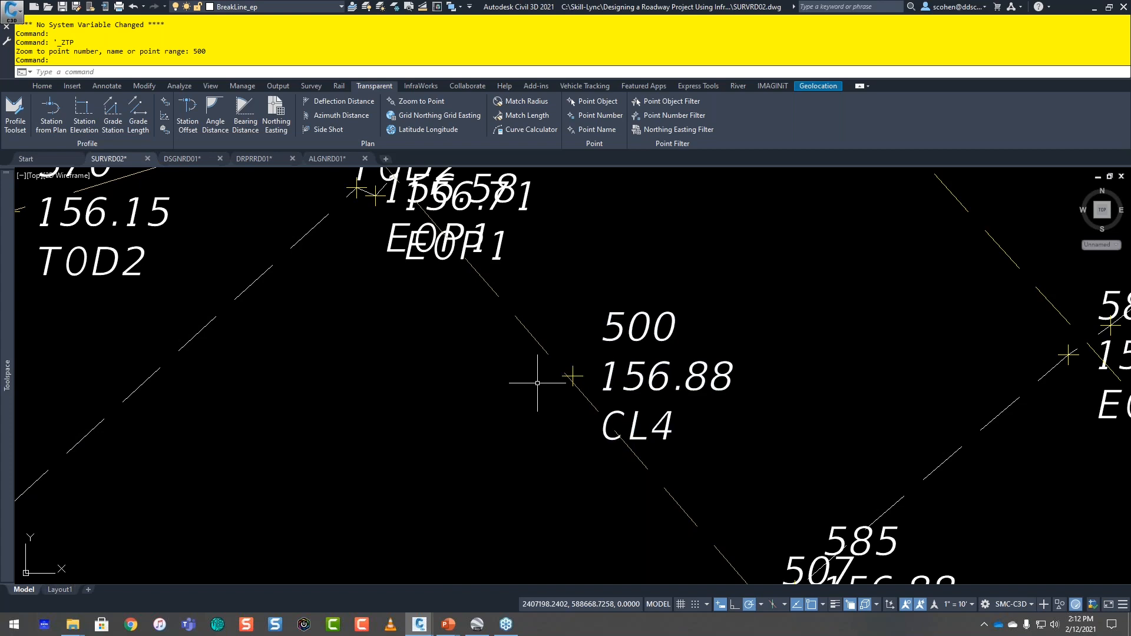
mouse_move(528, 377)
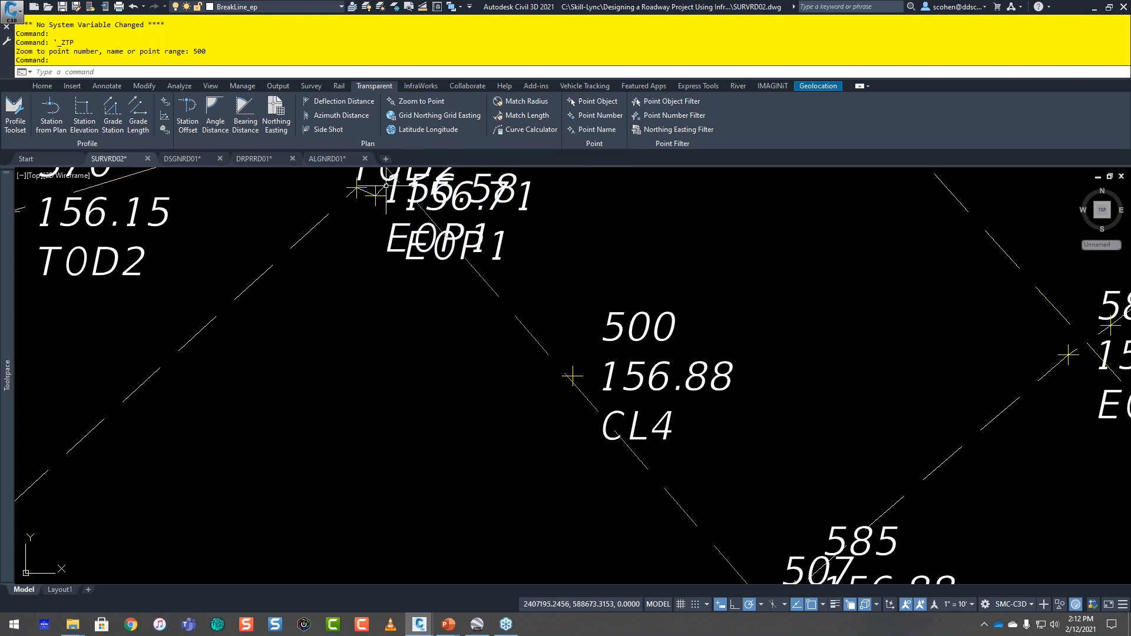
click(276, 114)
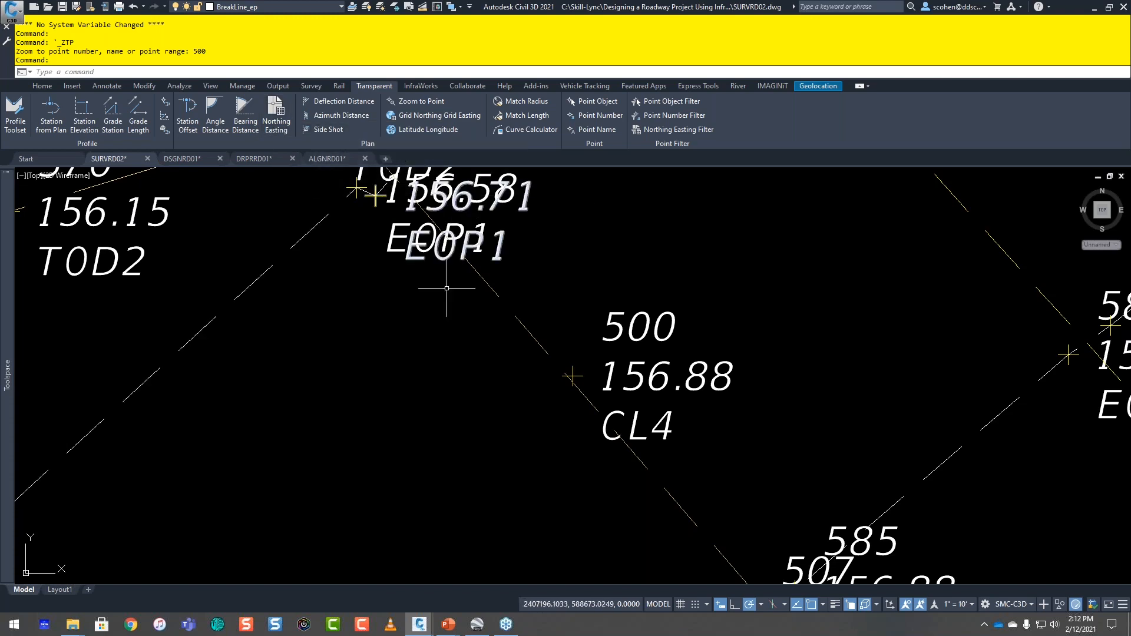
Step: Start a line at a free point in the empty area east of the surveyed road's bend
scroll(450, 324, down, 3)
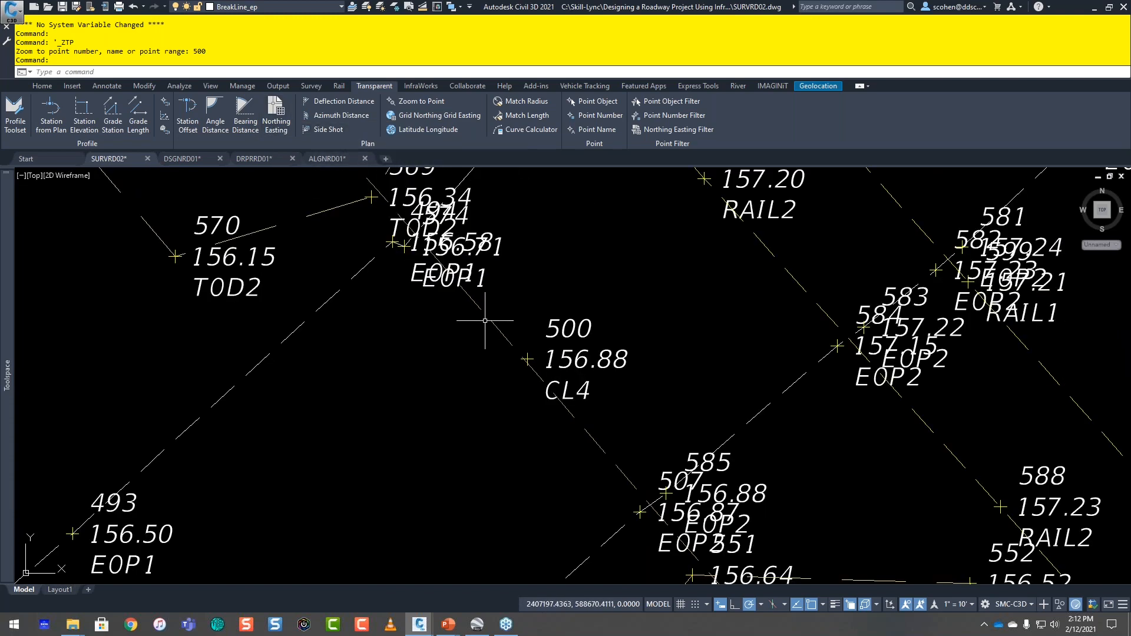
scroll(485, 321, down, 5)
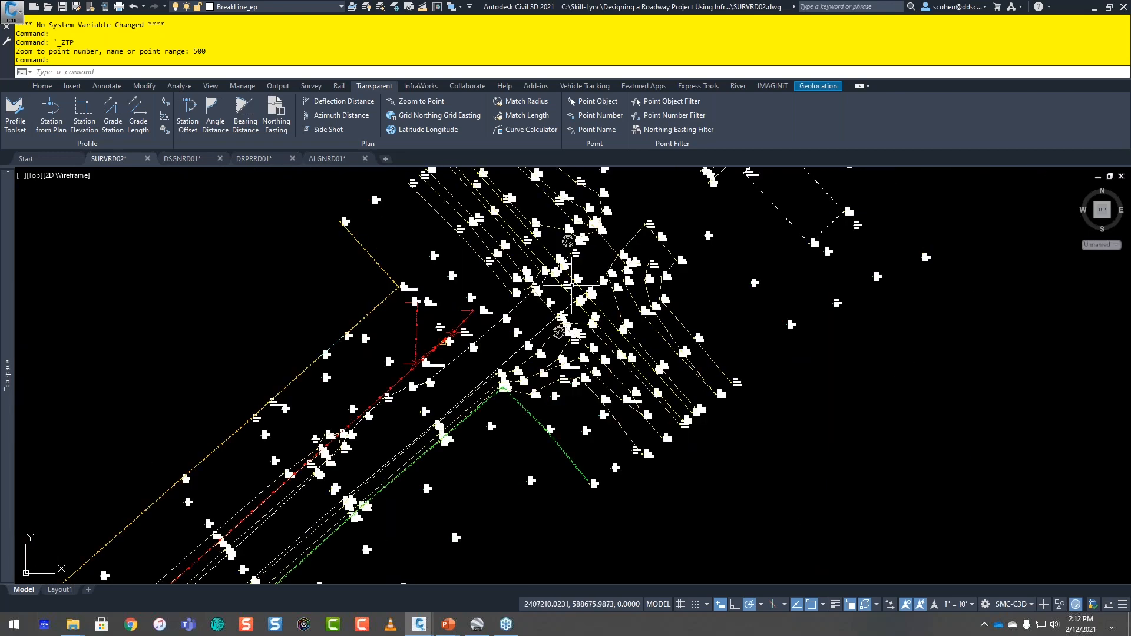
scroll(644, 233, down, 5)
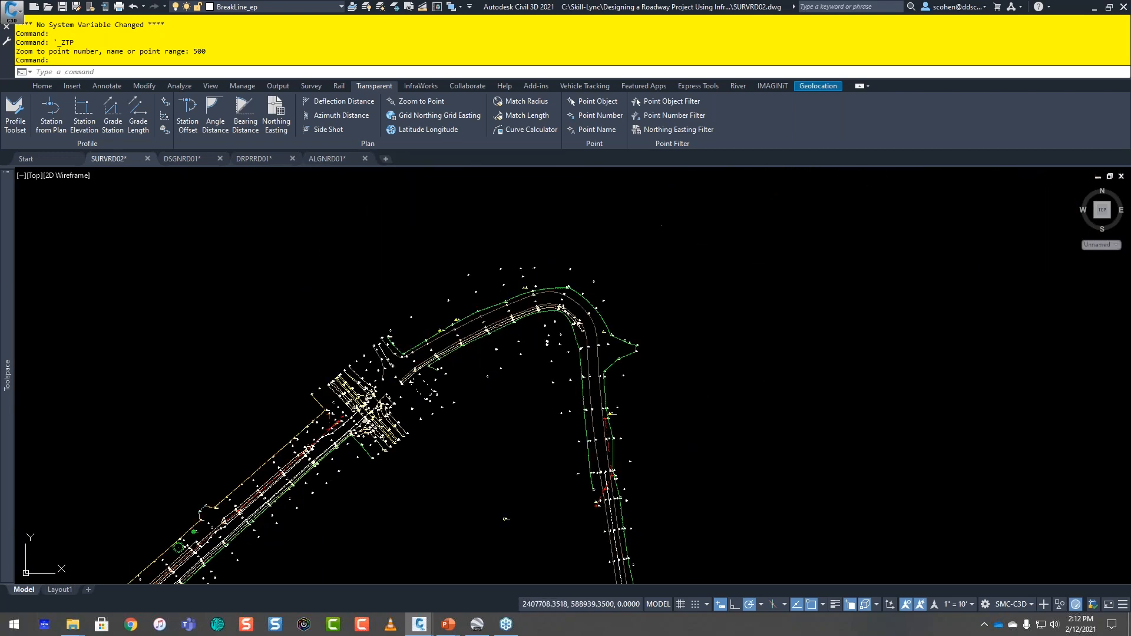
text(L)
key(Return)
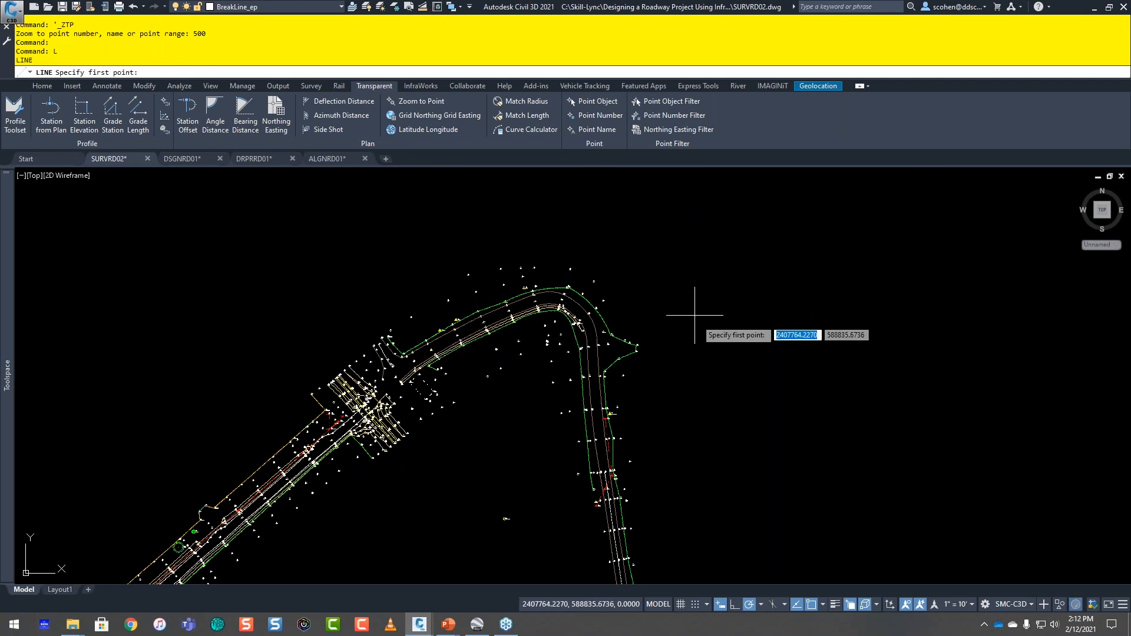
click(696, 336)
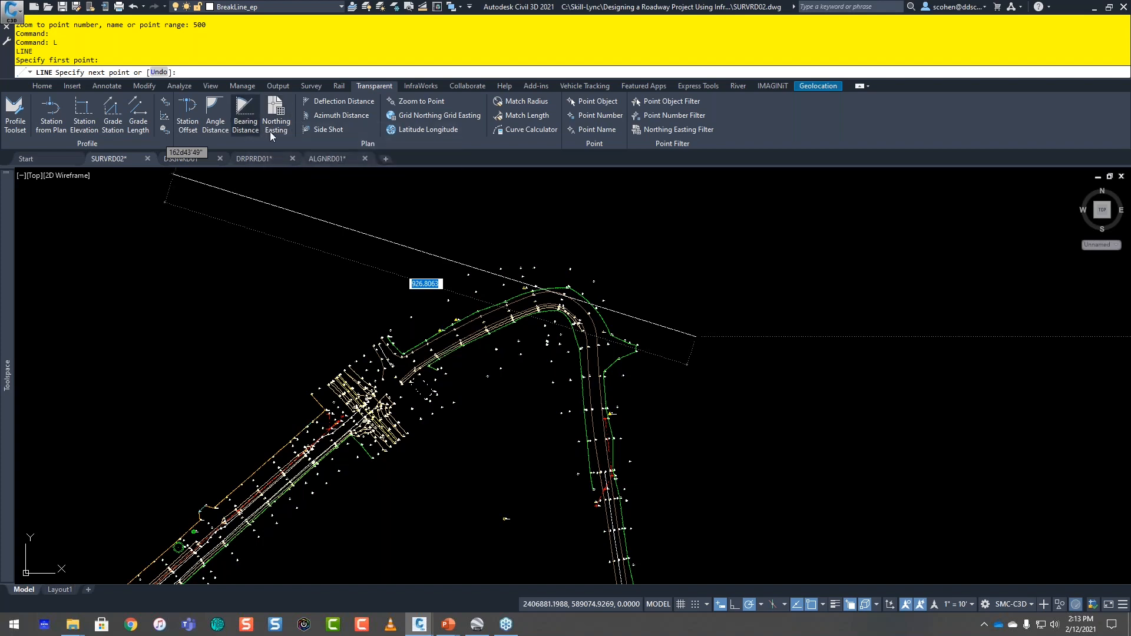
Step: Draw the line's first segment by Bearing Distance in the NE quadrant, with bearing 45d20' and distance 100
click(247, 116)
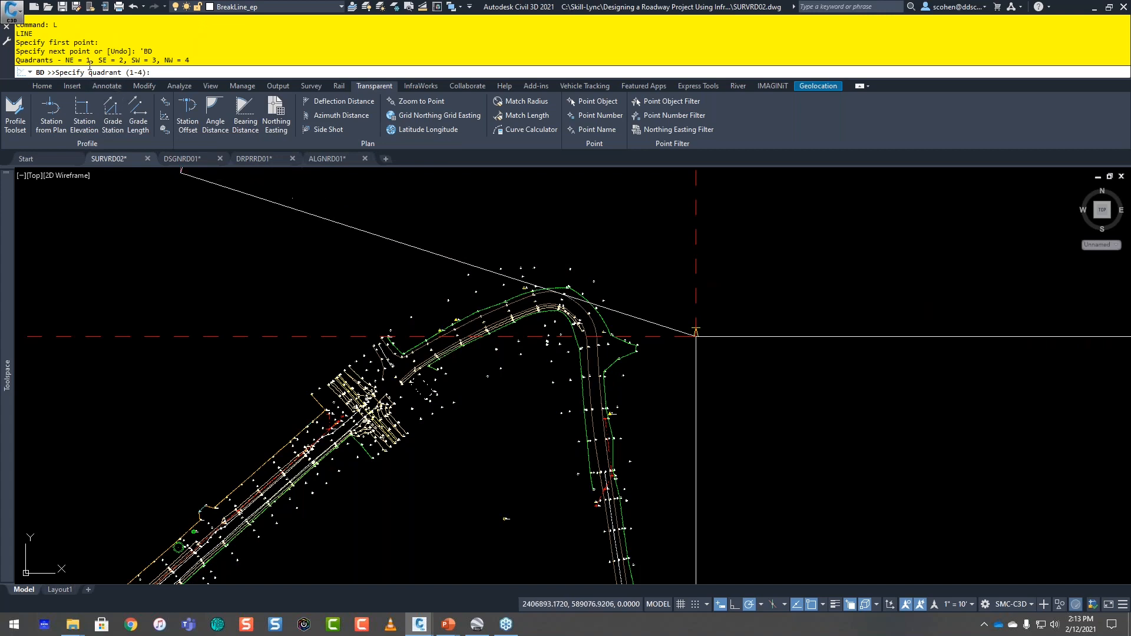
mouse_move(776, 276)
middle_down()
mouse_move(585, 270)
mouse_move(570, 289)
middle_up()
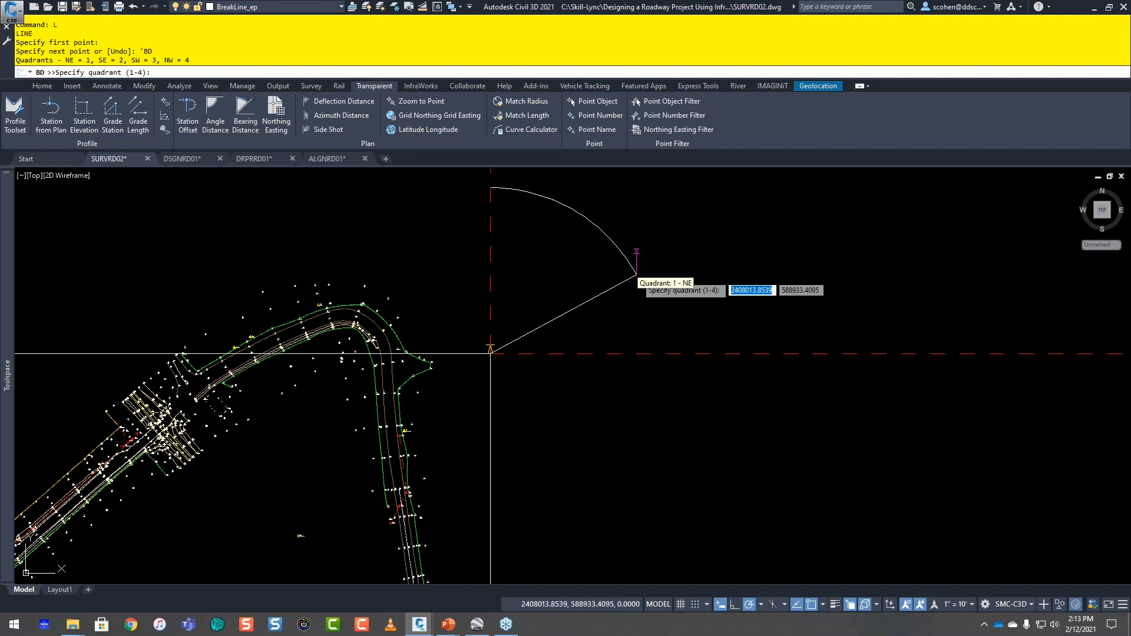
click(636, 274)
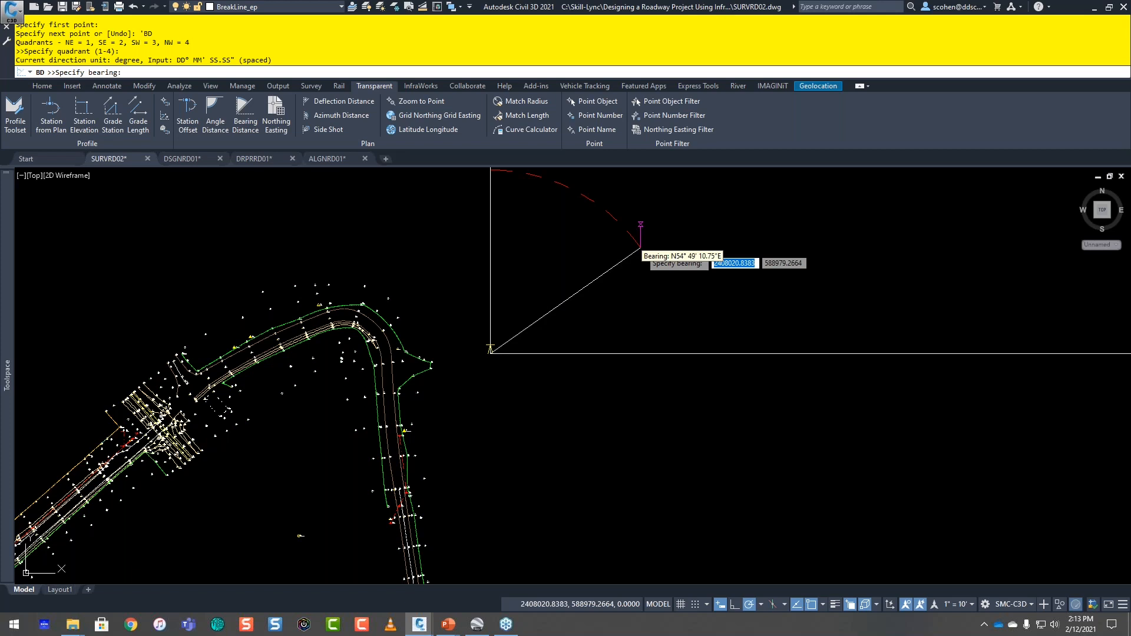
text(45d)
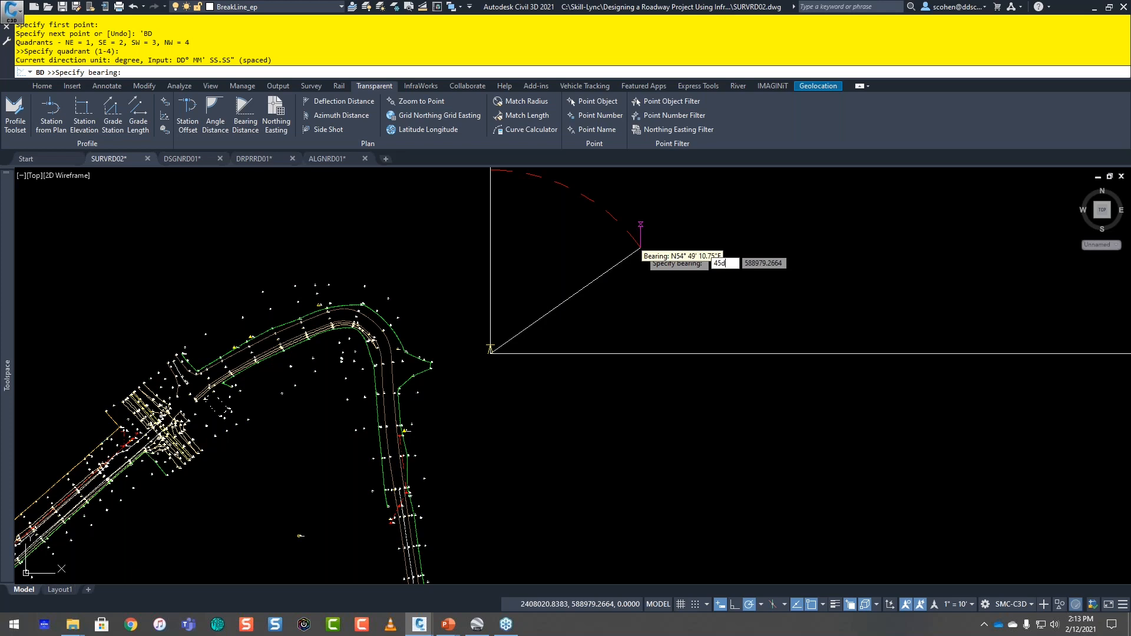
text(20)
key(Return)
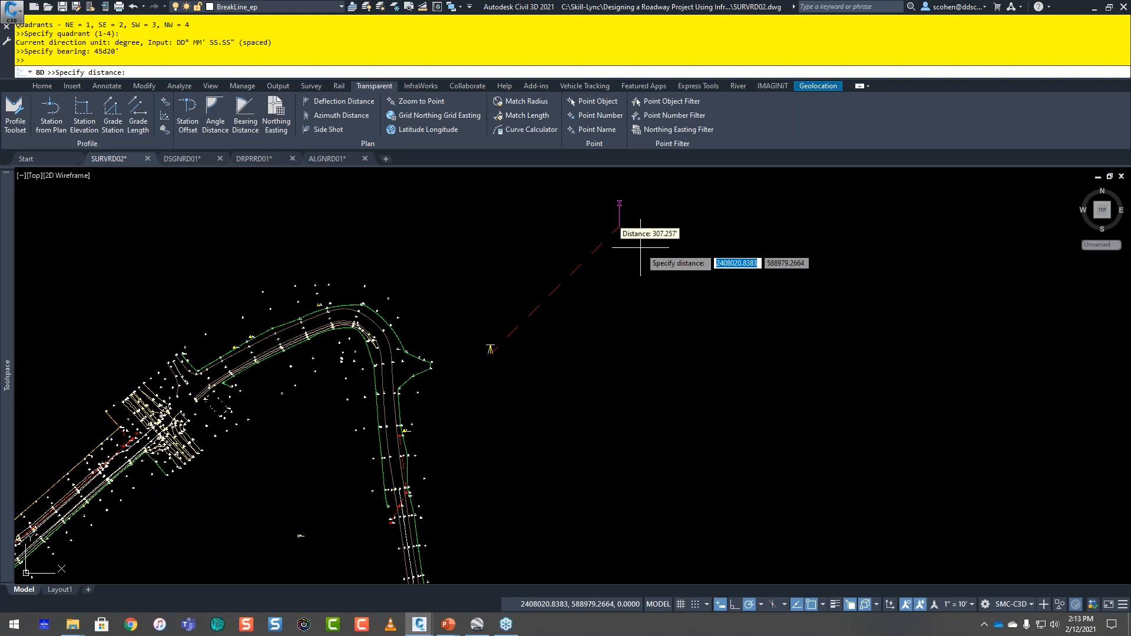
text(100)
key(Return)
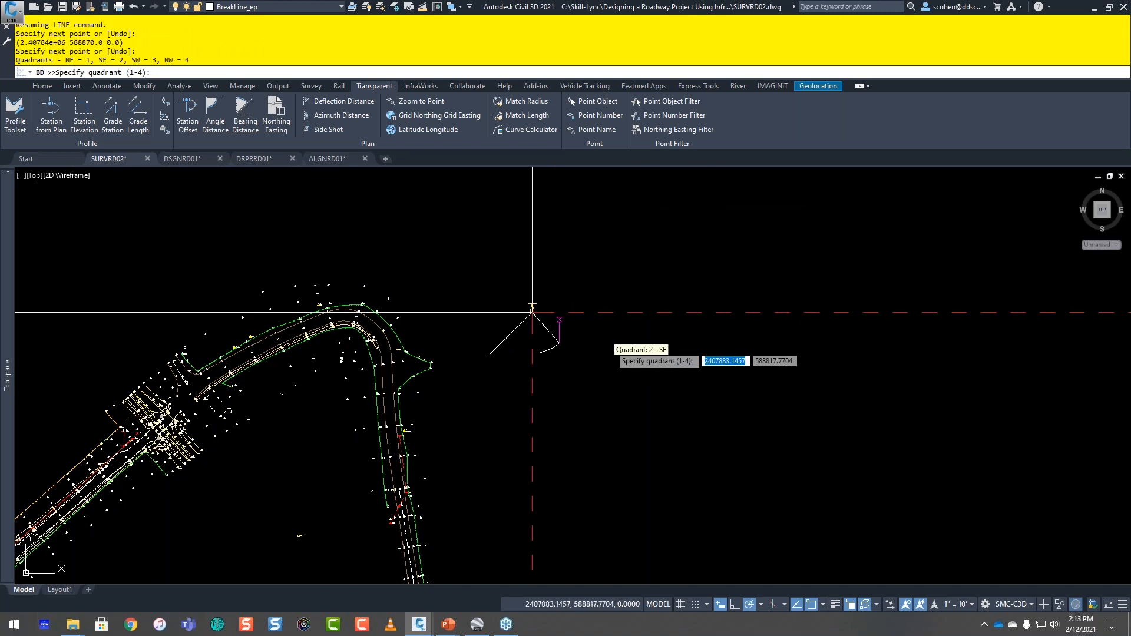
Step: Draw a second segment in the SE quadrant at about S57° 13' E, matching the first segment's length, and end the line
mouse_move(613, 341)
middle_down()
mouse_move(576, 272)
mouse_move(532, 229)
mouse_move(597, 290)
middle_up()
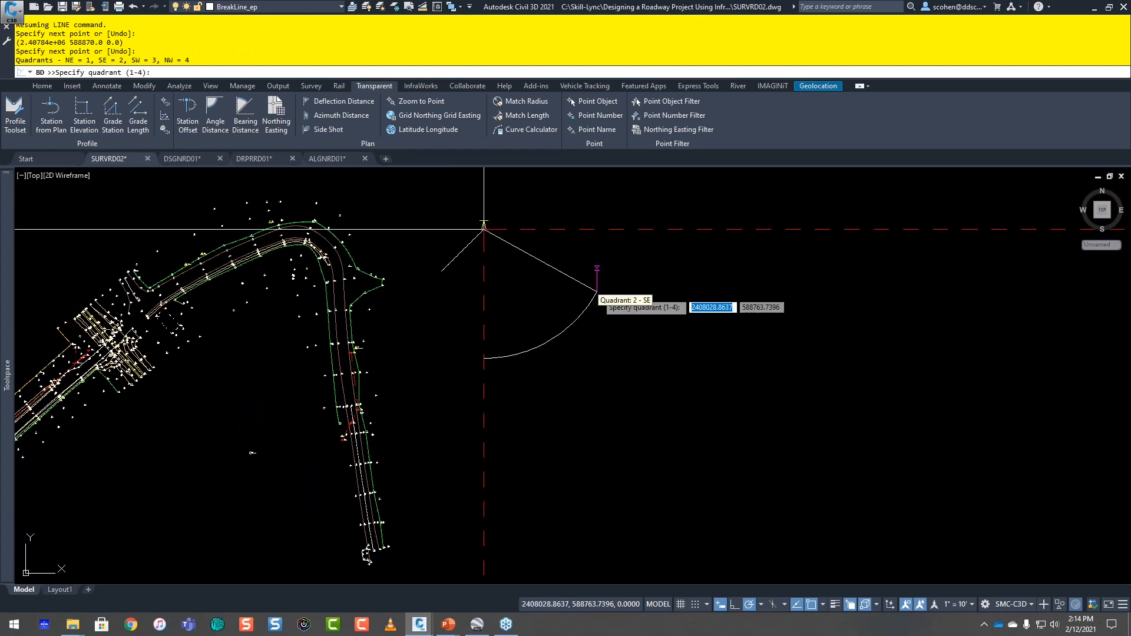
click(615, 278)
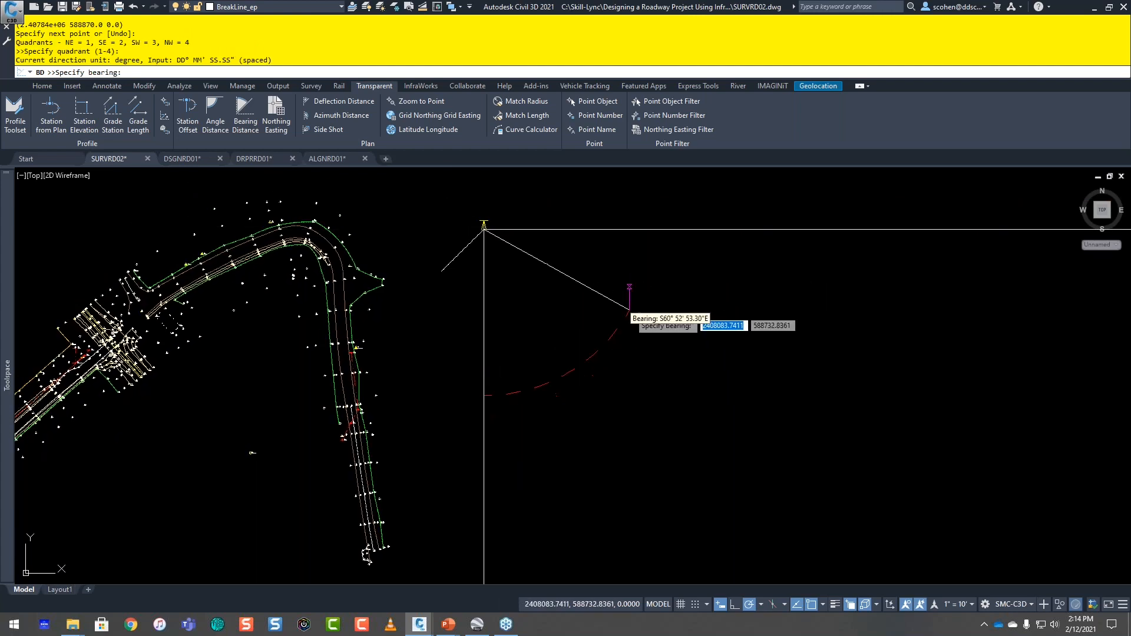
click(621, 309)
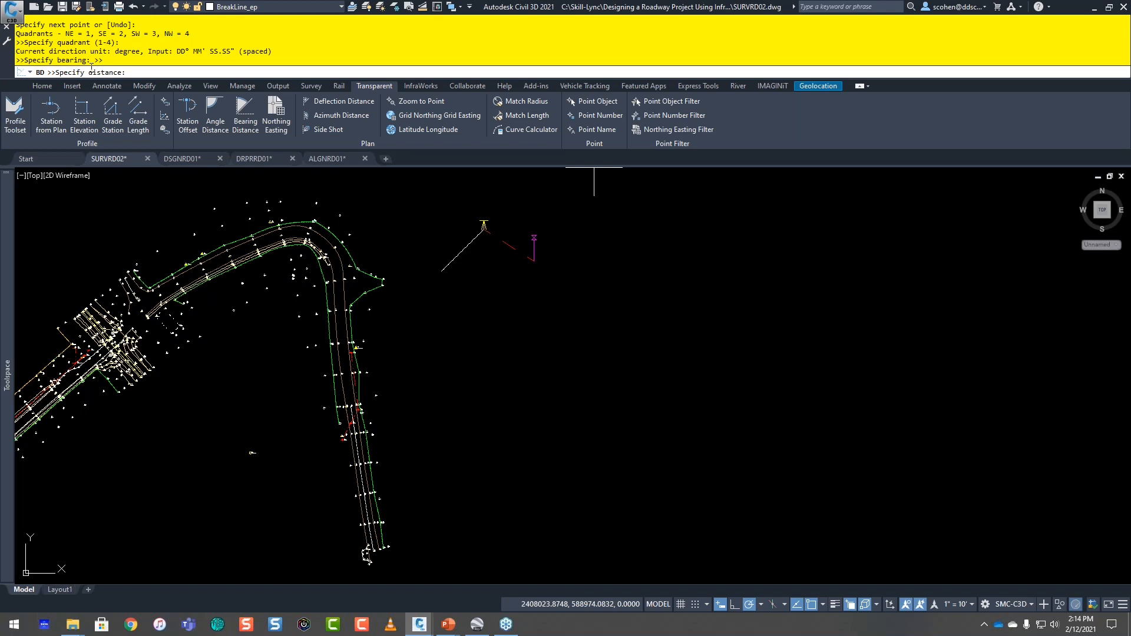
click(524, 116)
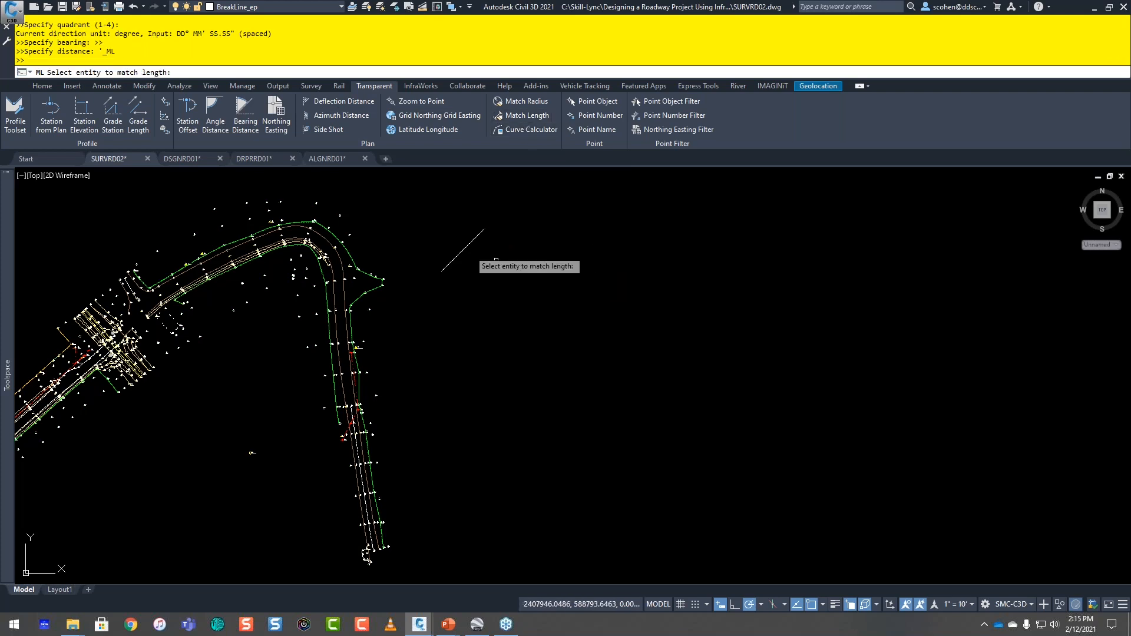
click(463, 251)
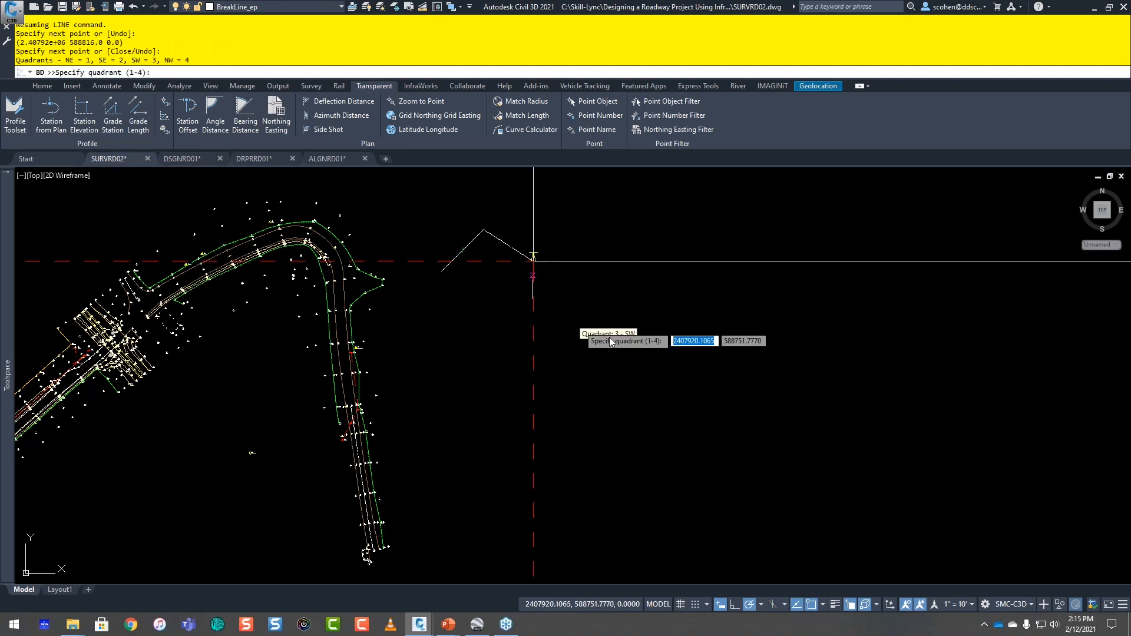
key(Escape)
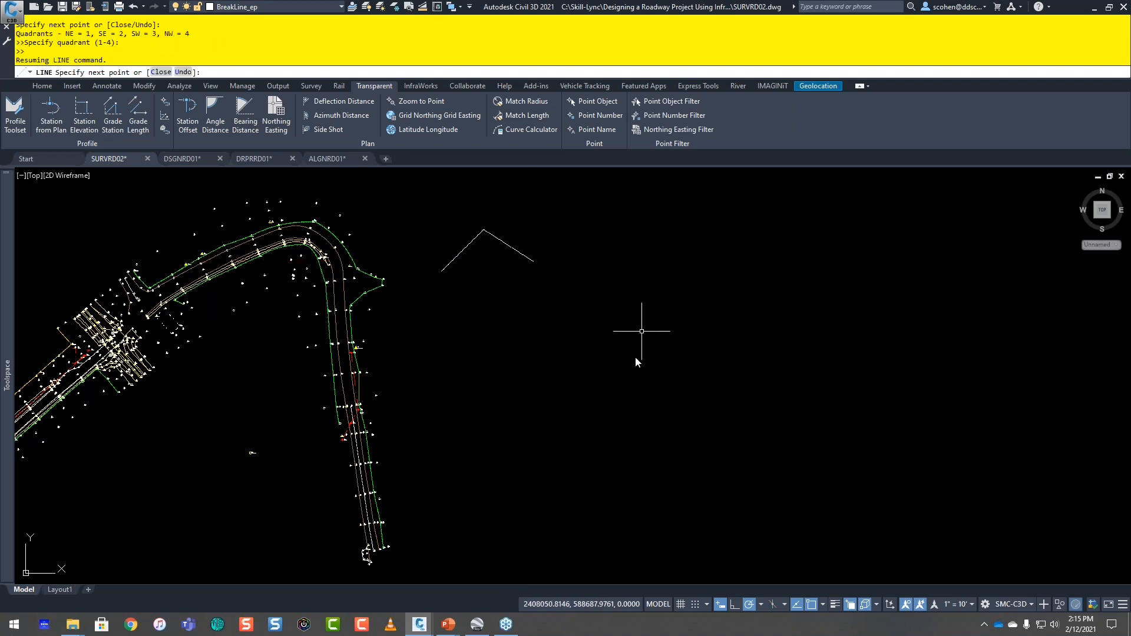
key(Escape)
Step: Start adding Single Segment line and curve labels in the Standard style
scroll(545, 225, up, 2)
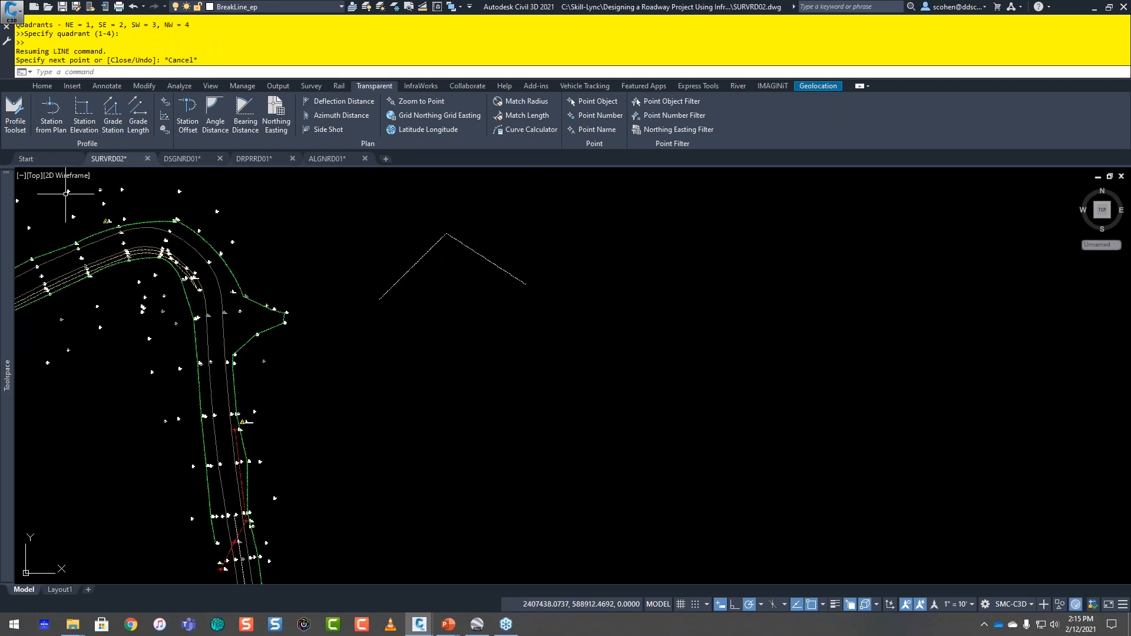
click(107, 86)
click(23, 129)
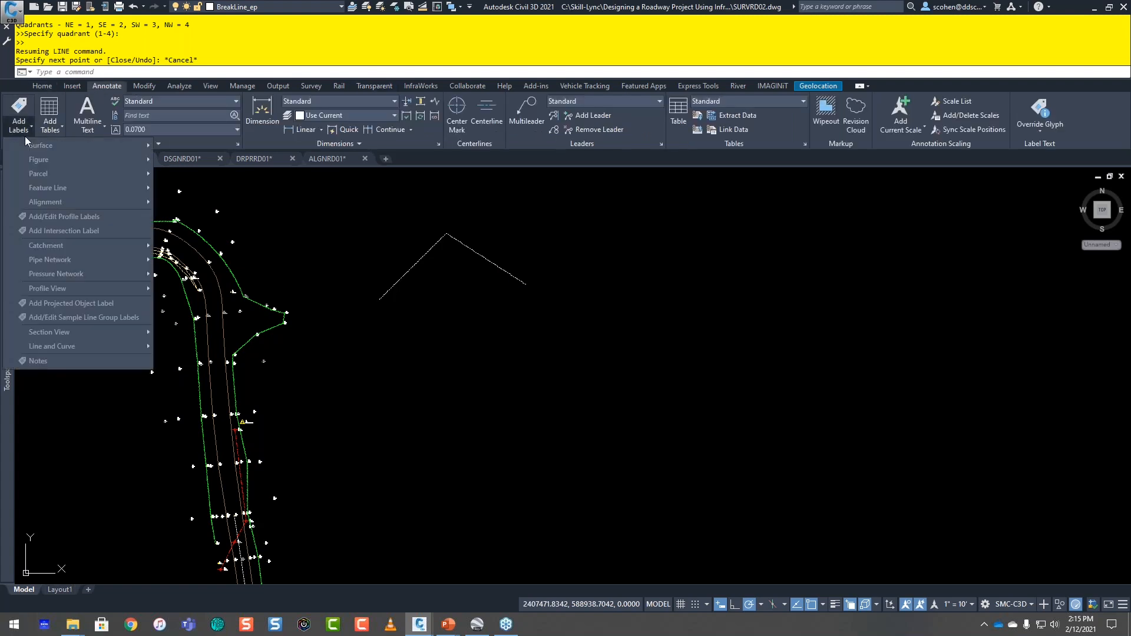
mouse_move(62, 348)
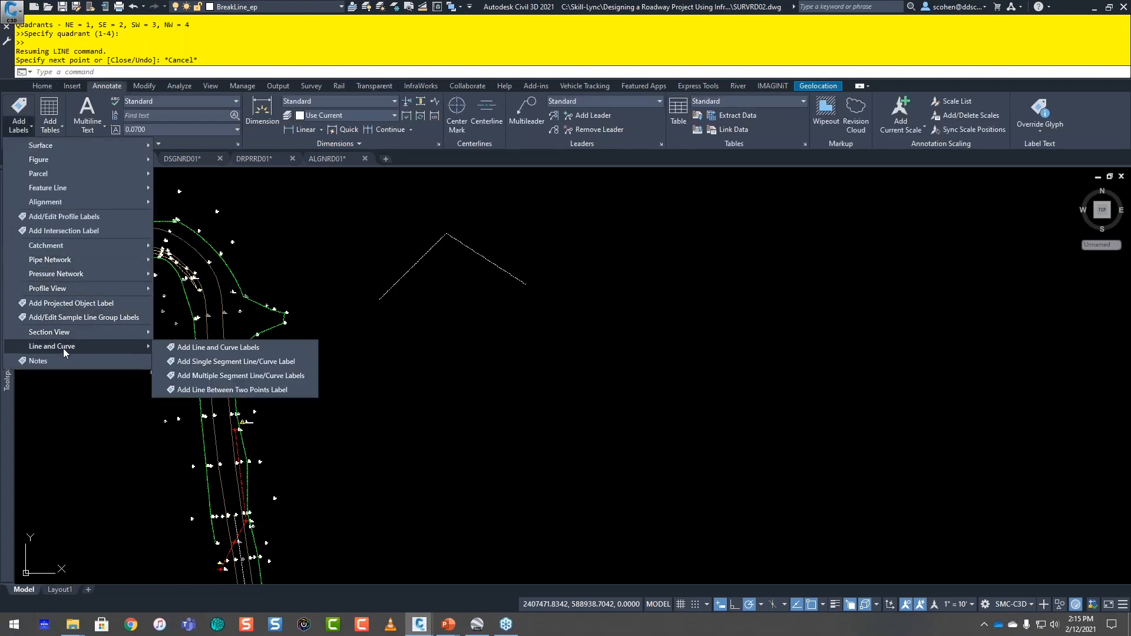
click(201, 347)
click(465, 270)
Step: Label both segments of the new line, inspect their bearing and distance labels, and close the Add Labels dialog
scroll(496, 315, up, 3)
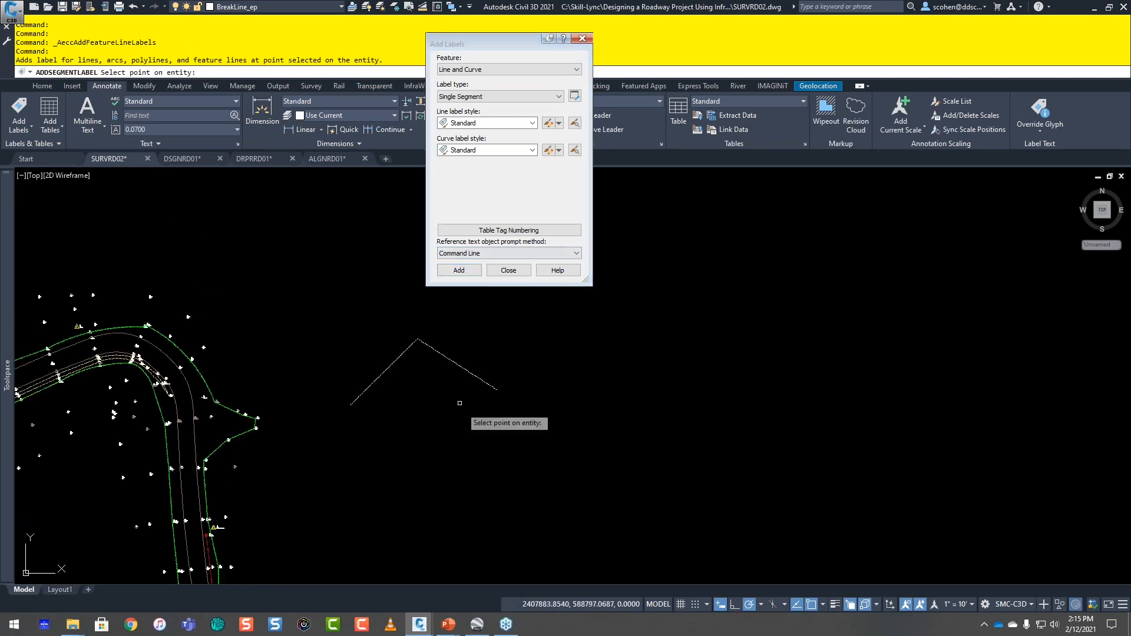
click(351, 340)
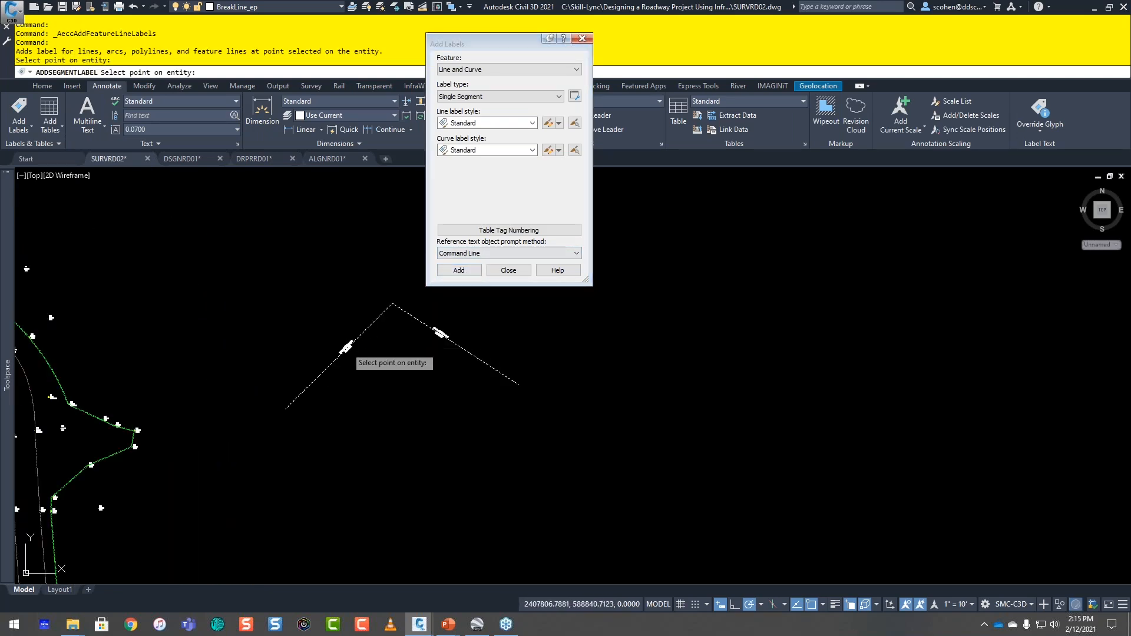
key(Escape)
scroll(370, 344, up, 3)
scroll(371, 344, up, 2)
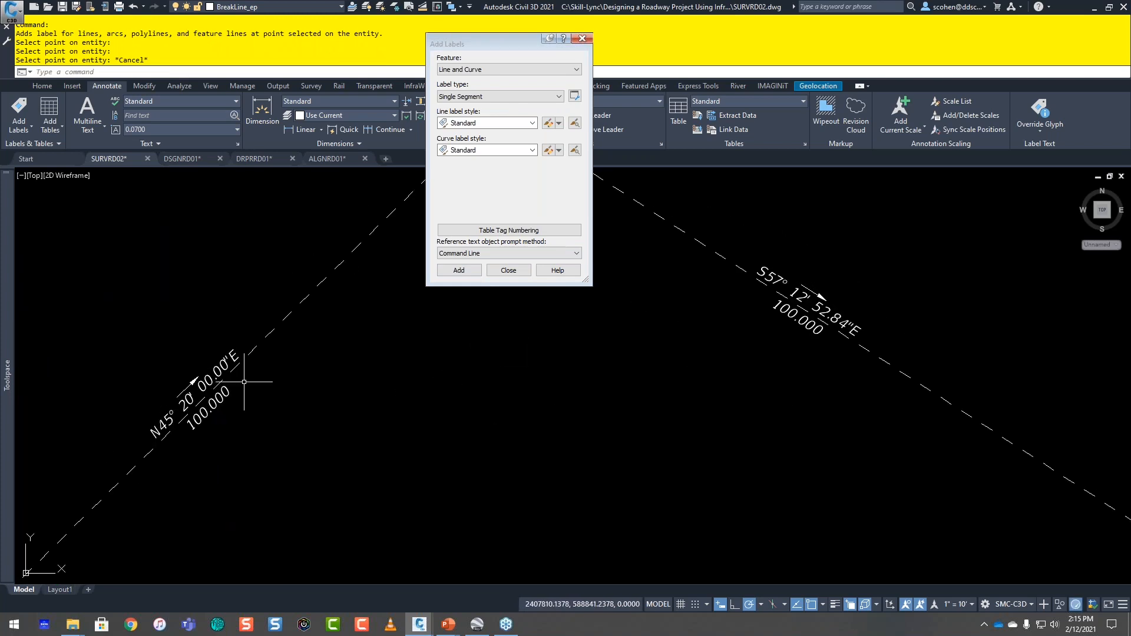
scroll(245, 406, down, 6)
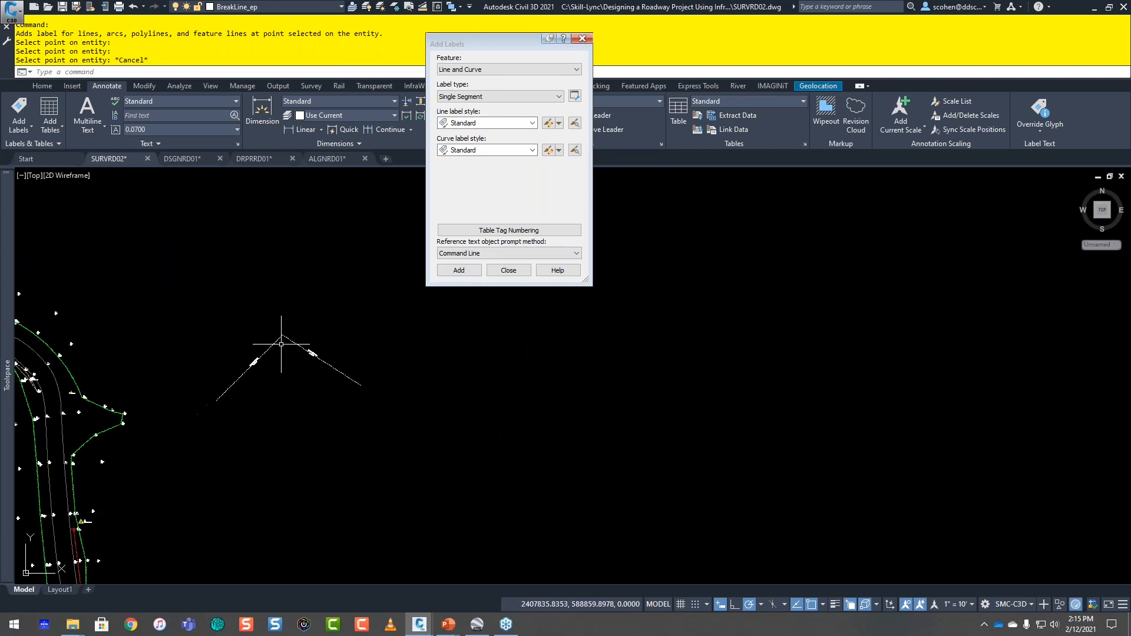
click(582, 40)
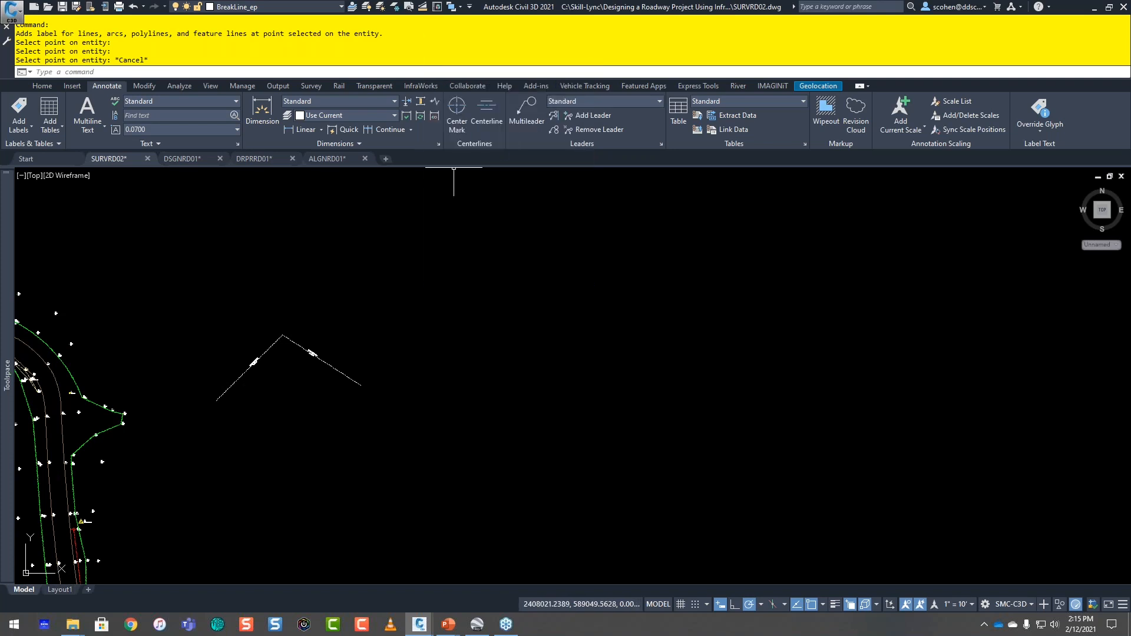
Step: Draw a circle east of the two labelled lines, using Match Length on the southeast segment to set its radius
click(363, 88)
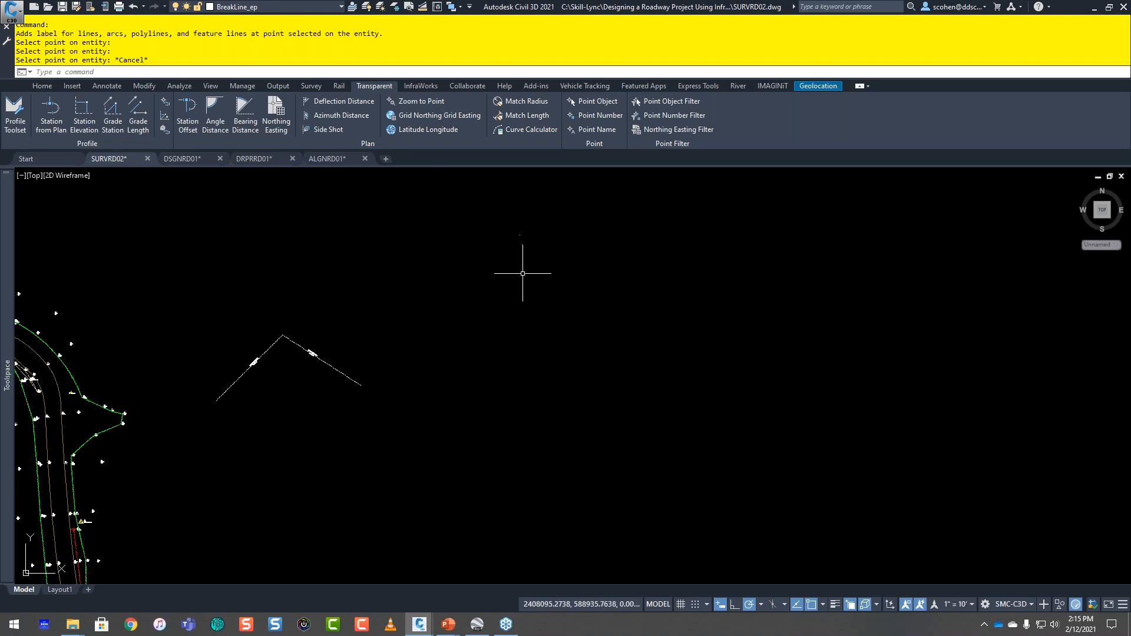
text(ci)
key(Return)
text(i)
key(Return)
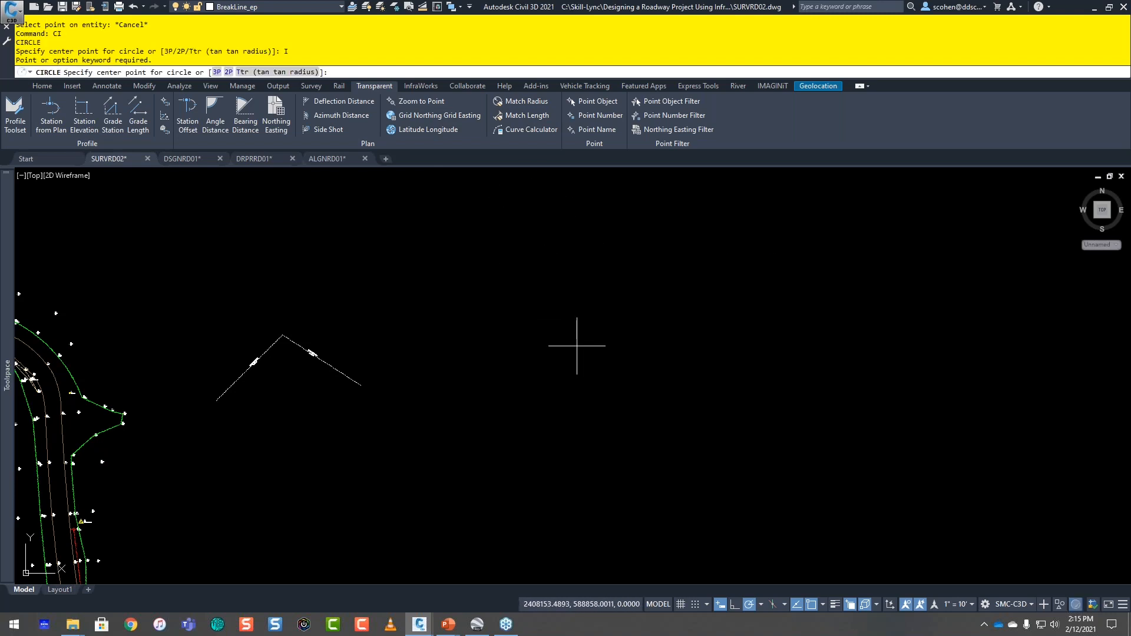
click(577, 346)
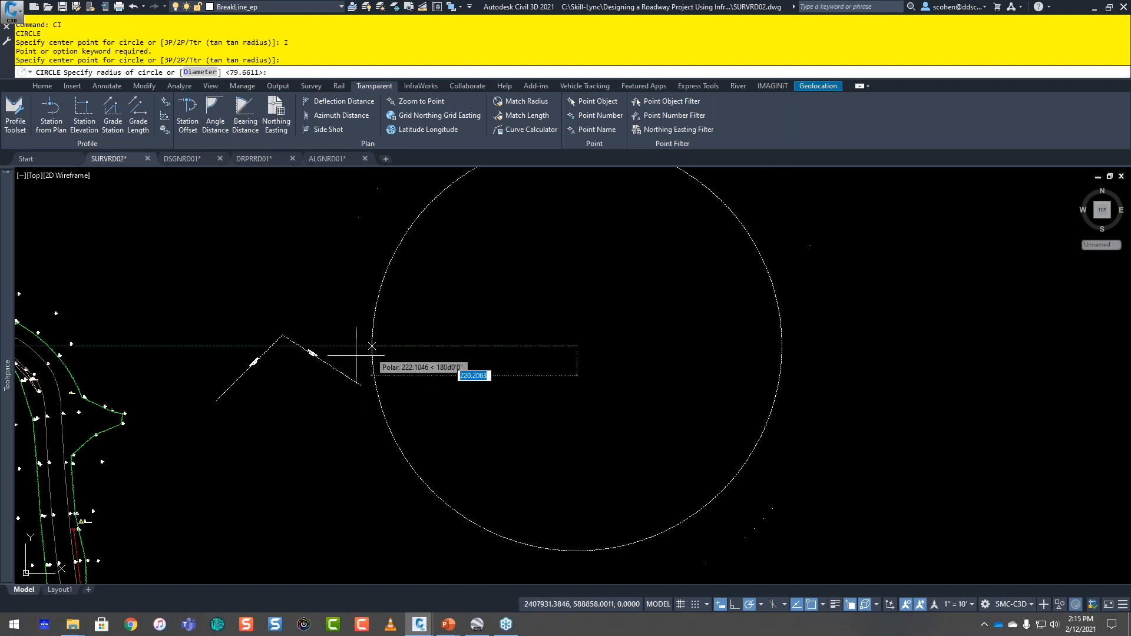
click(527, 116)
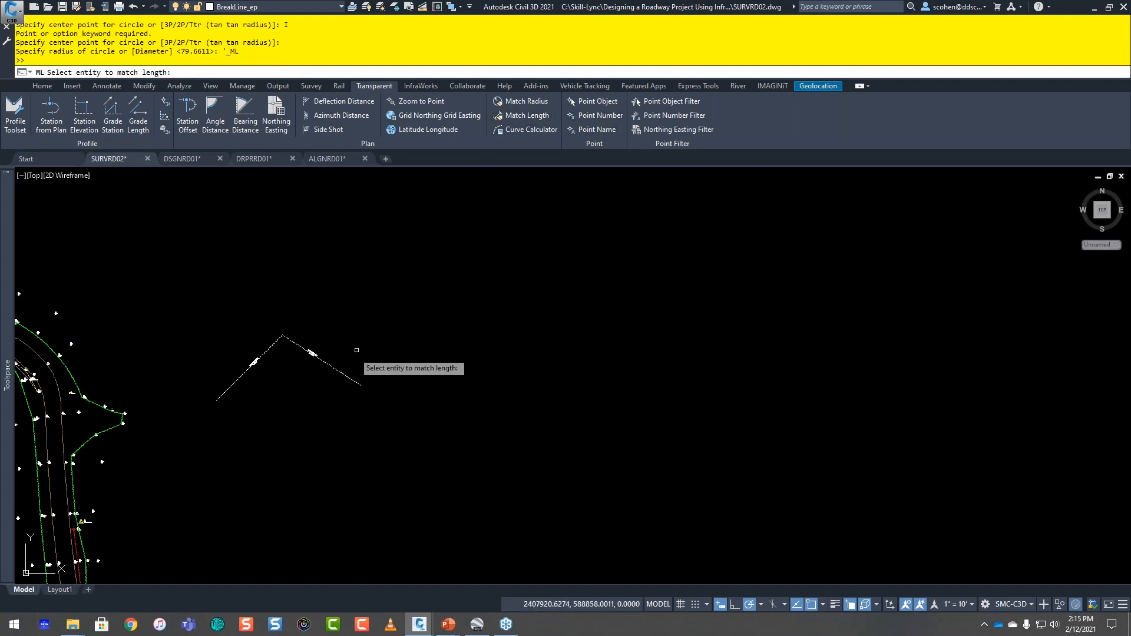
click(341, 368)
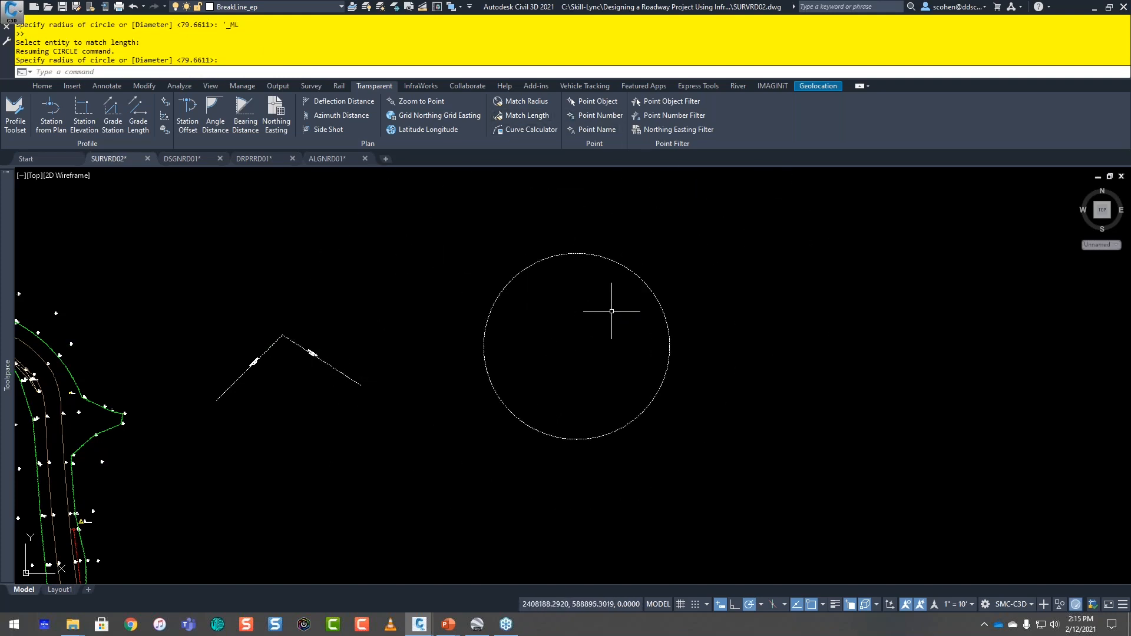
Step: Select the circle and both labelled line segments, check their grip dimensions with Dynamic Input on, and clear the selection
click(676, 275)
click(605, 327)
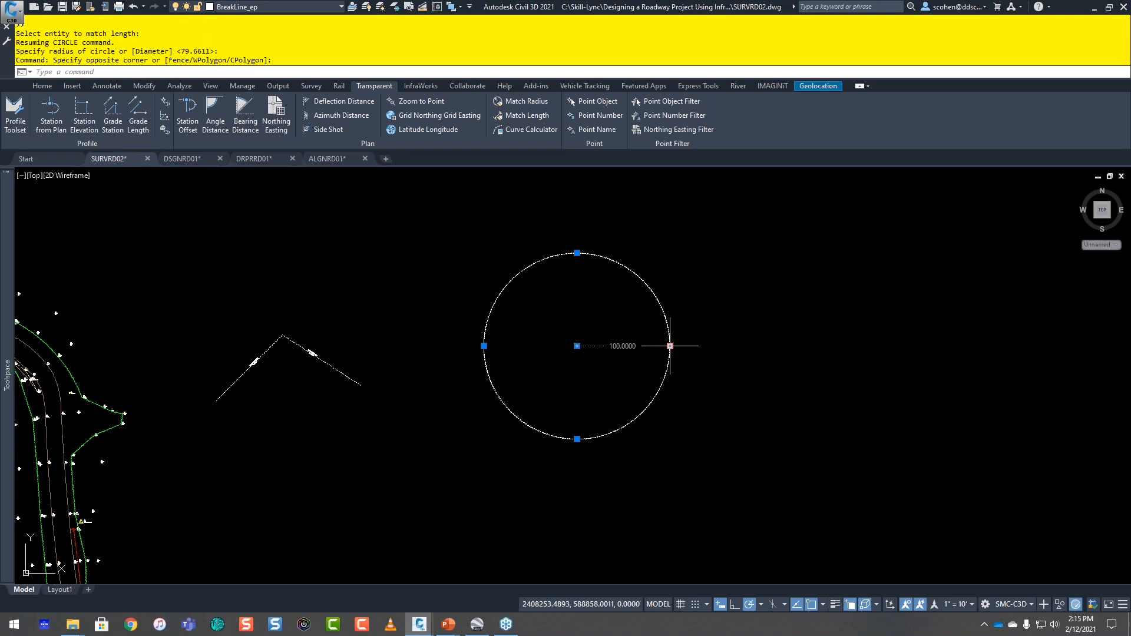
click(719, 604)
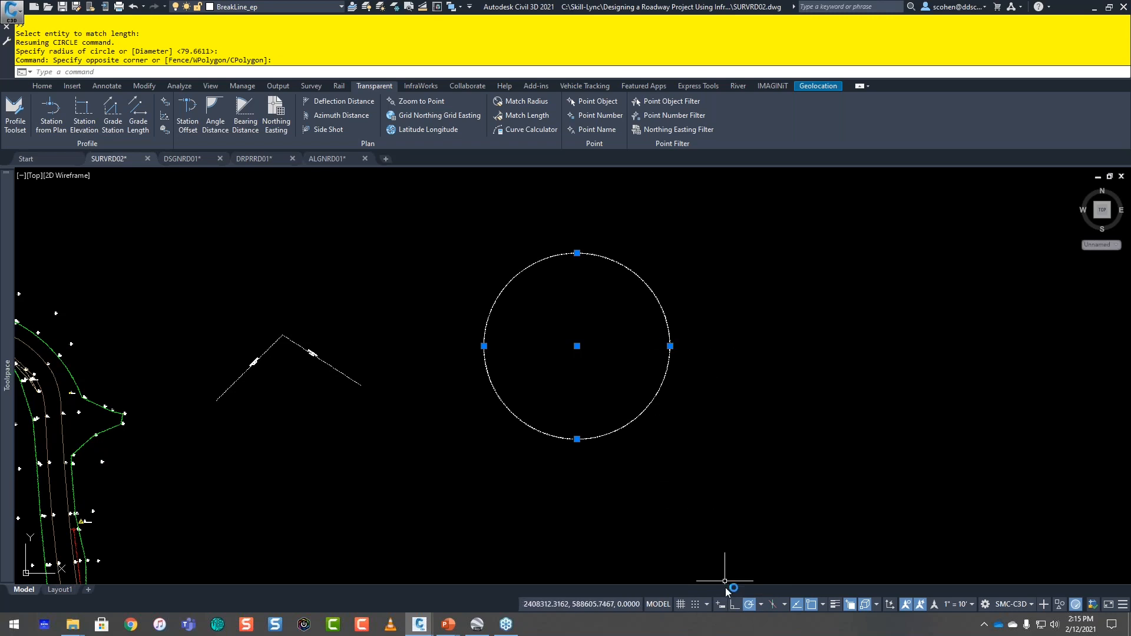
click(721, 605)
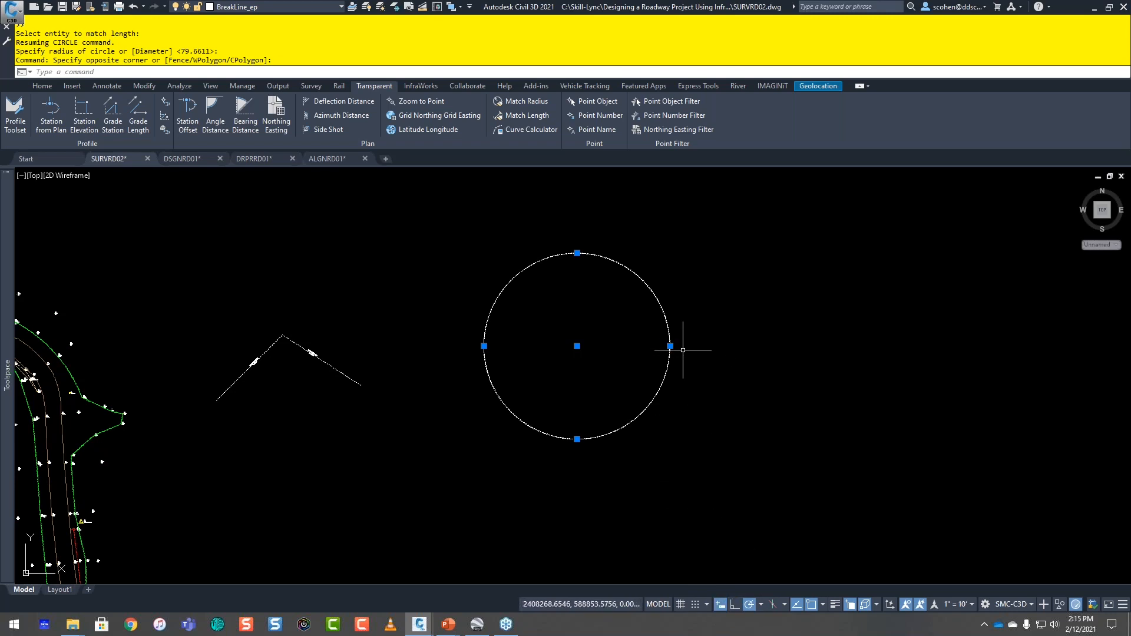
click(395, 383)
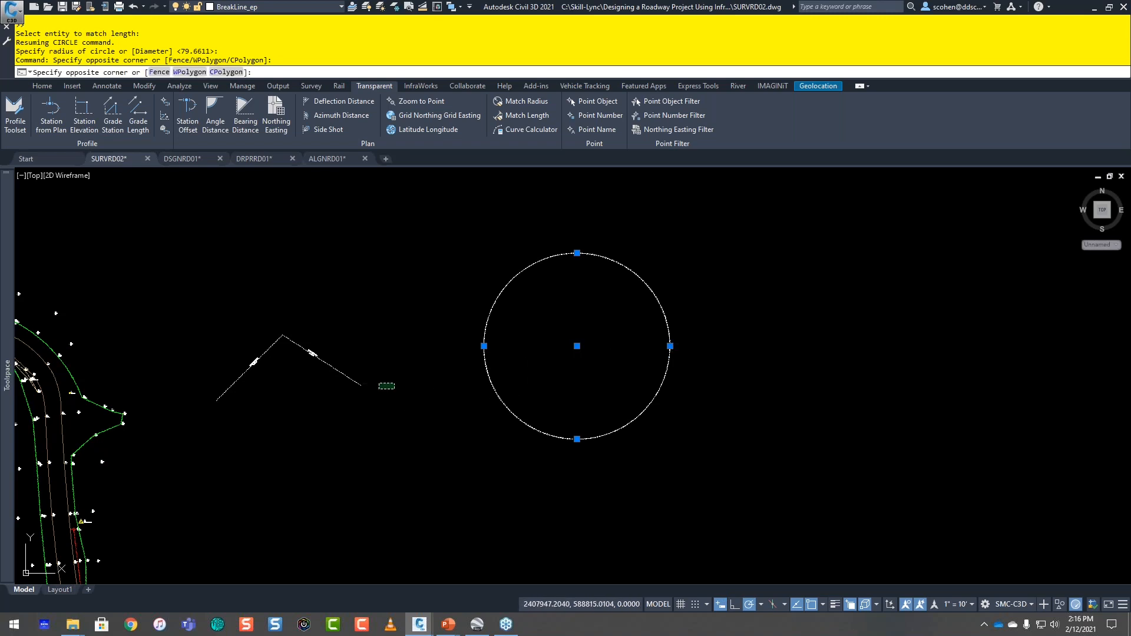
click(327, 379)
scroll(348, 378, up, 4)
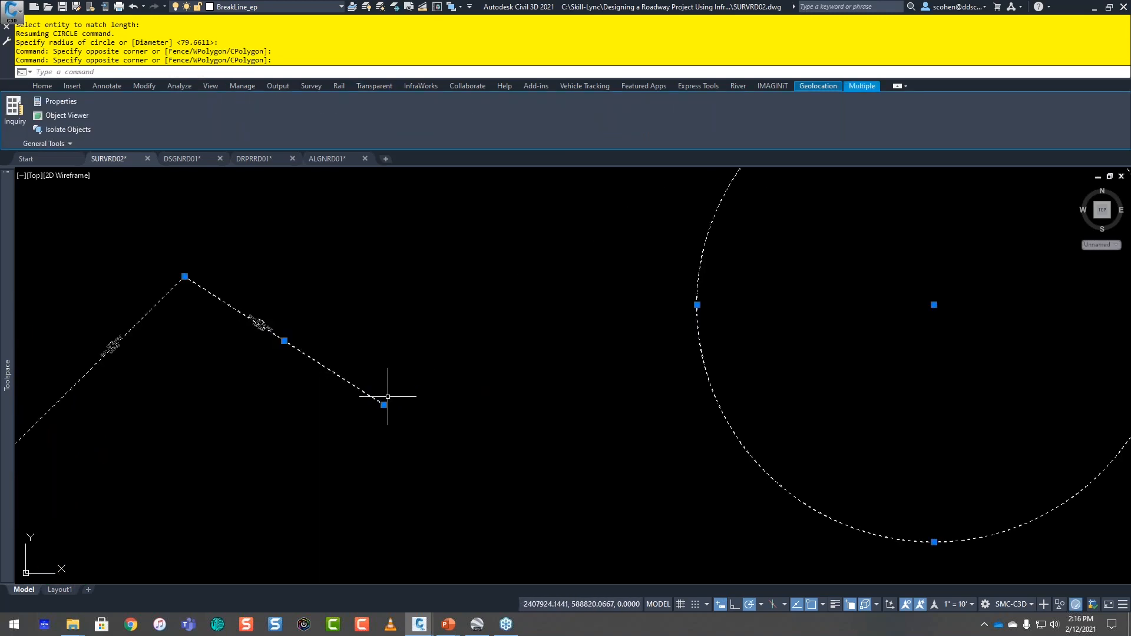
mouse_move(384, 404)
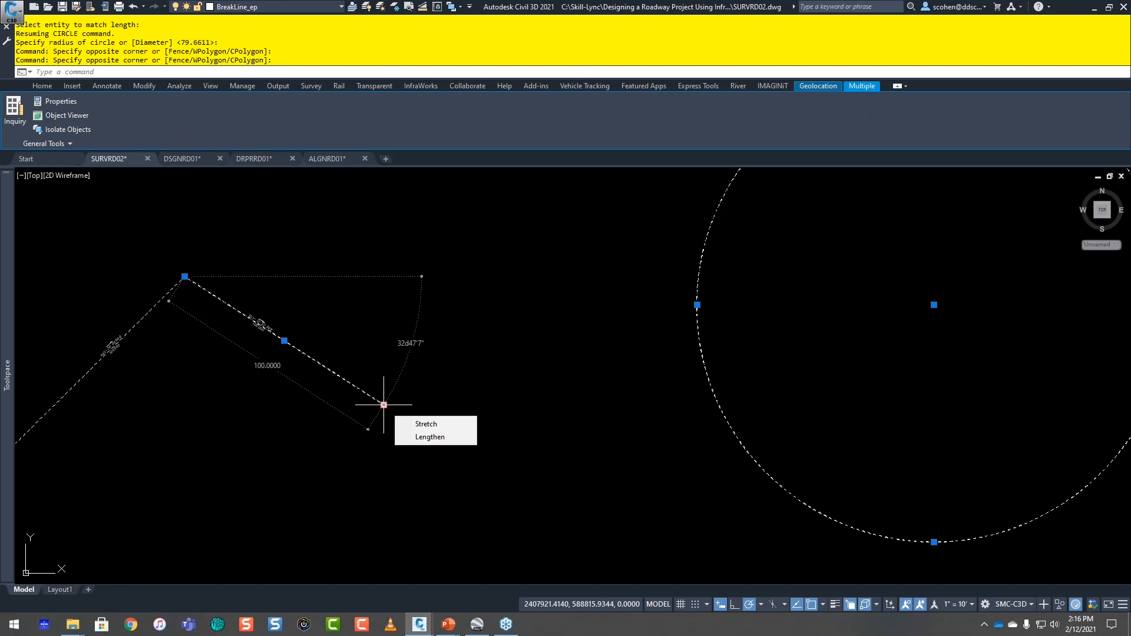
click(164, 275)
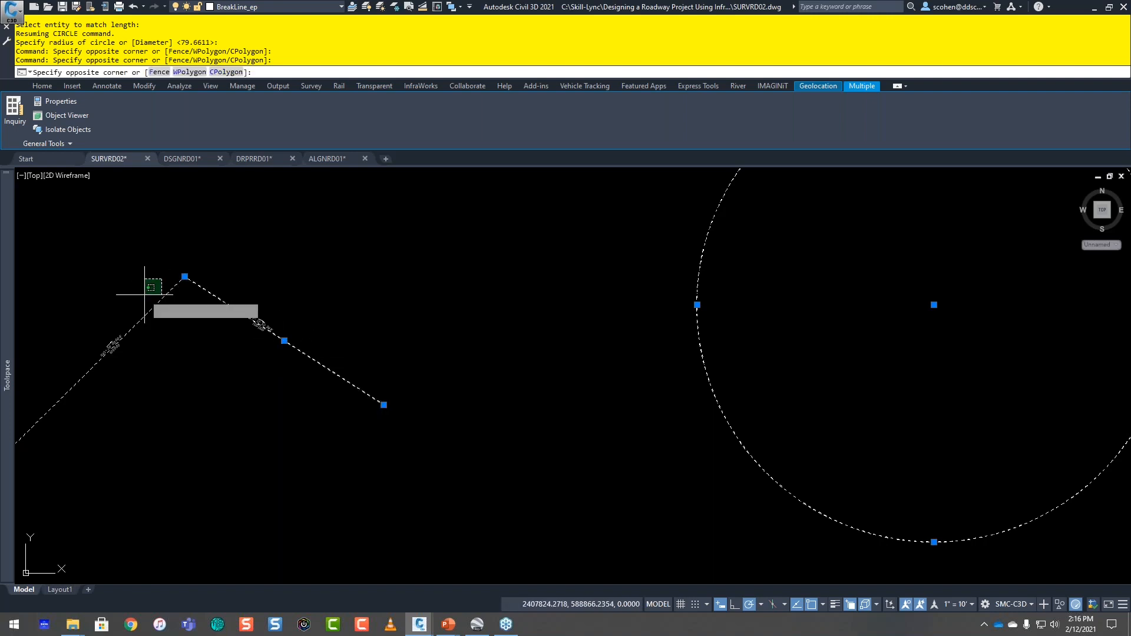
click(131, 313)
middle_drag(185, 276, 418, 292)
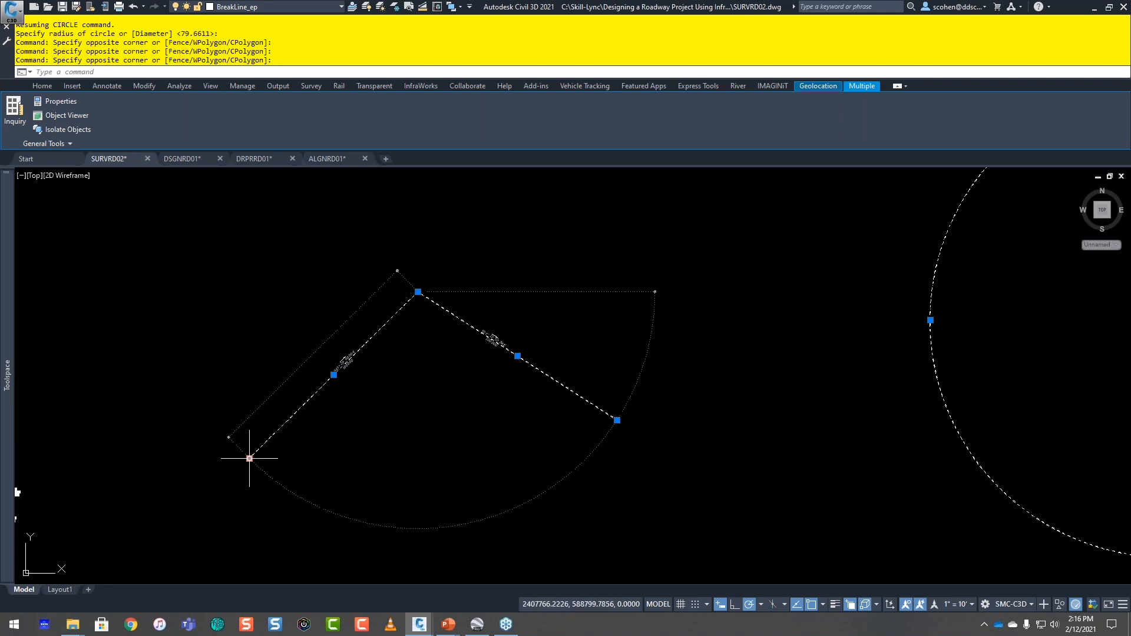
mouse_move(249, 458)
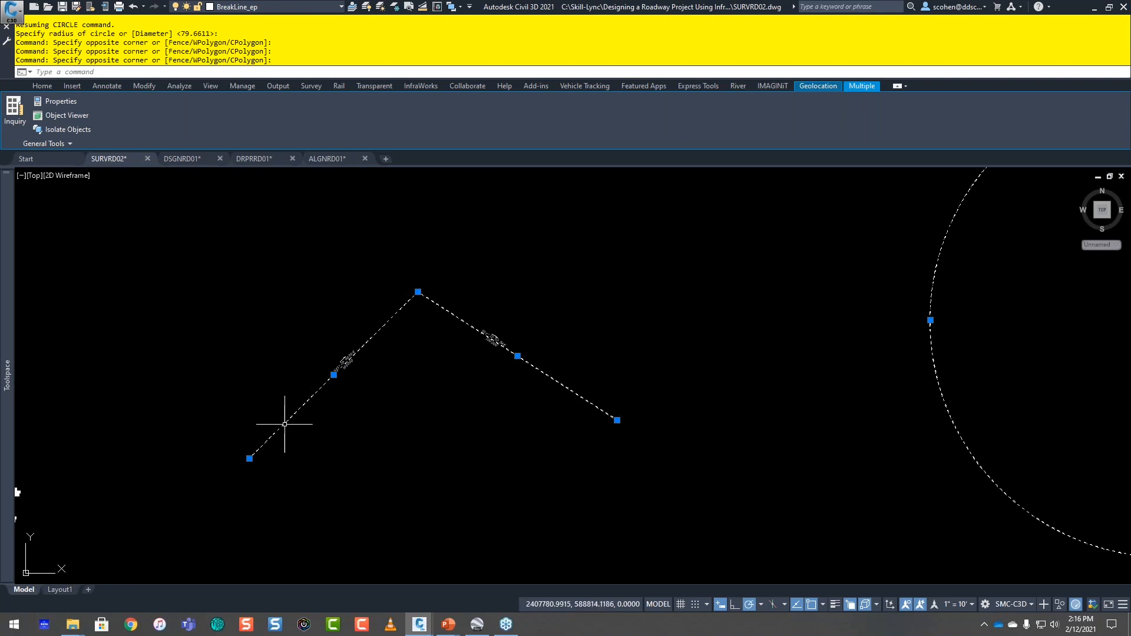
key(Escape)
key(Escape)
Step: Make BankMent_ep the current layer for the BNK1 survey points southeast of the road
scroll(555, 383, down, 3)
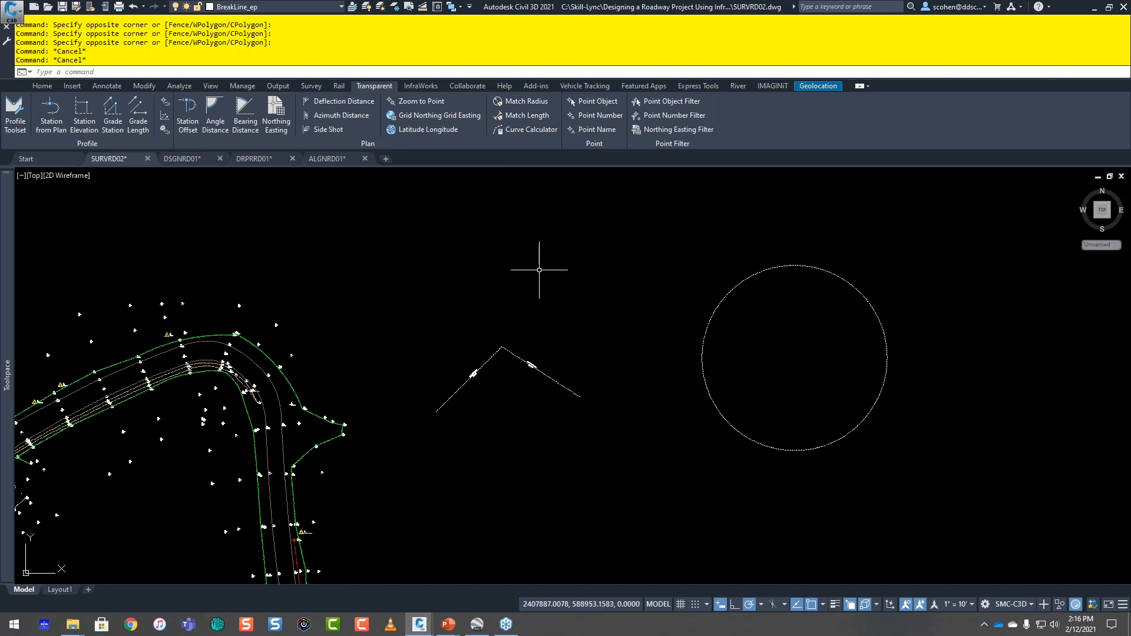
middle_drag(402, 368, 564, 279)
scroll(518, 297, down, 2)
middle_drag(379, 382, 571, 268)
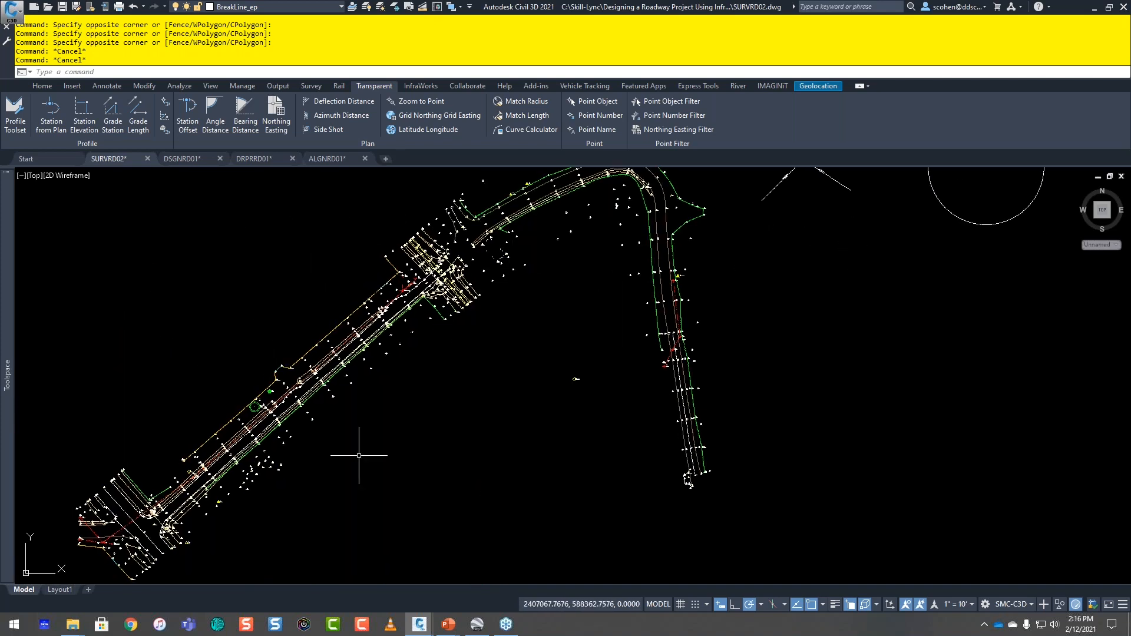
scroll(265, 483, up, 5)
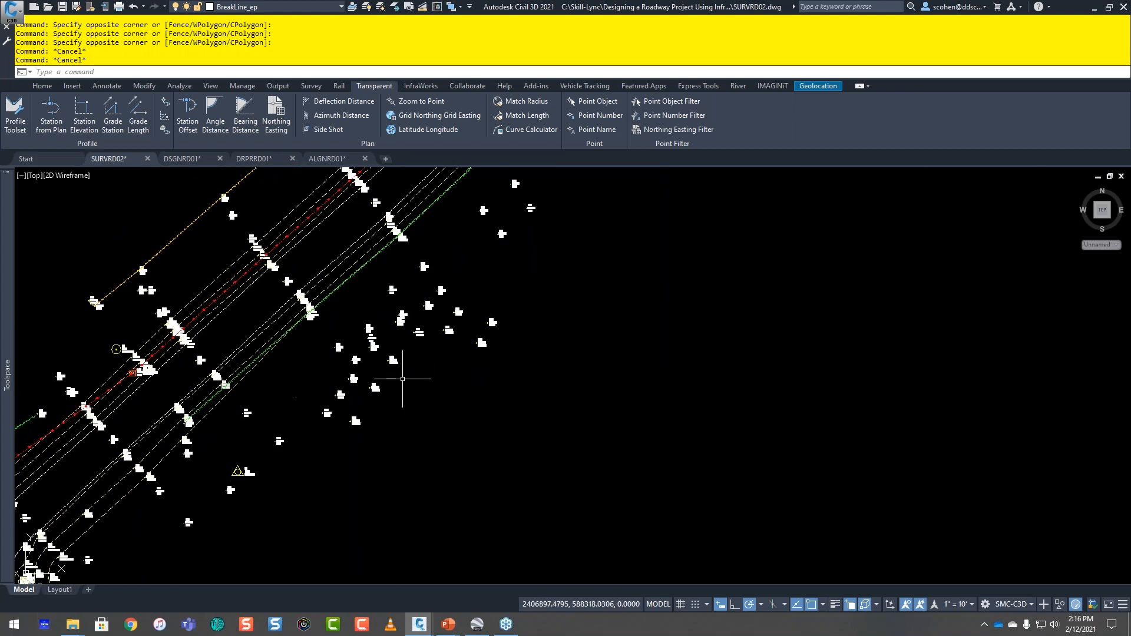
middle_drag(397, 352, 427, 358)
scroll(293, 412, up, 2)
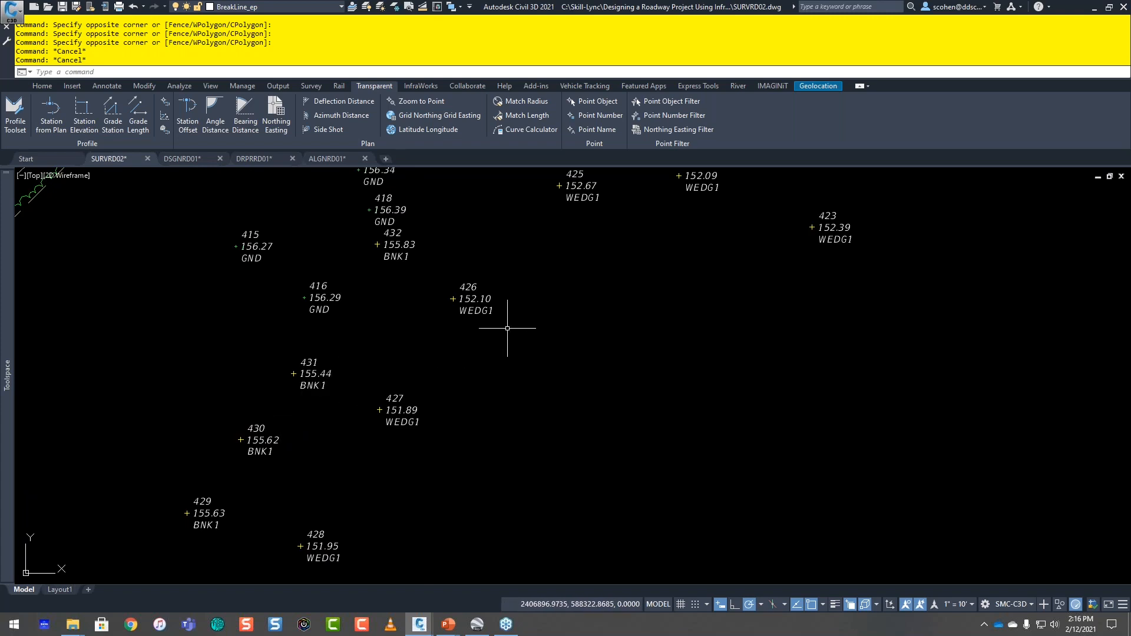
click(340, 7)
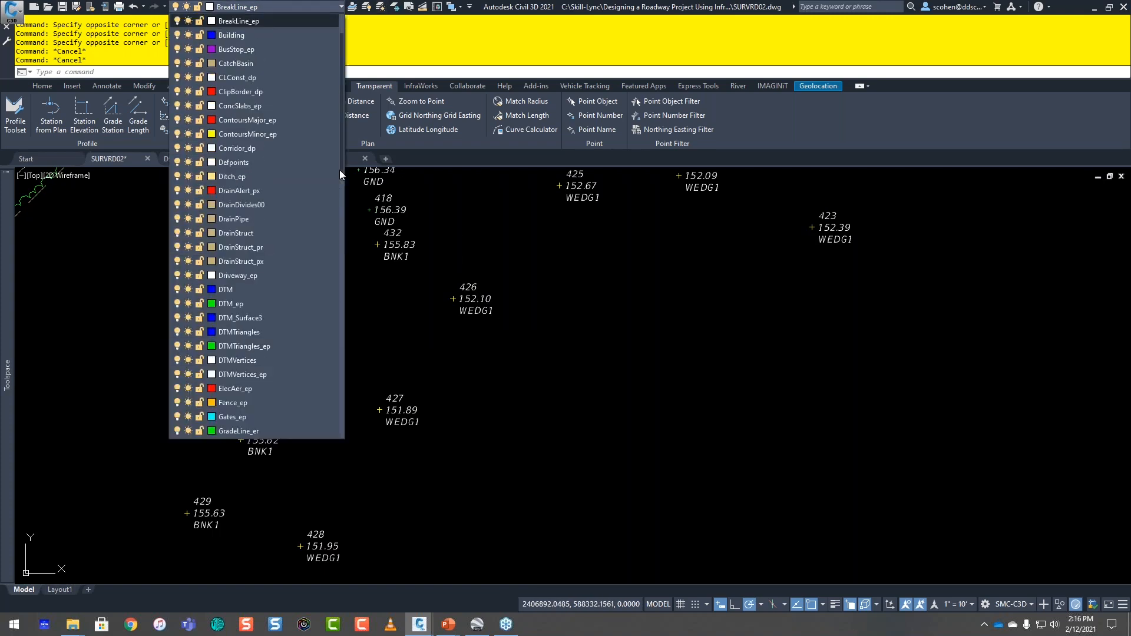
scroll(339, 170, up, 1)
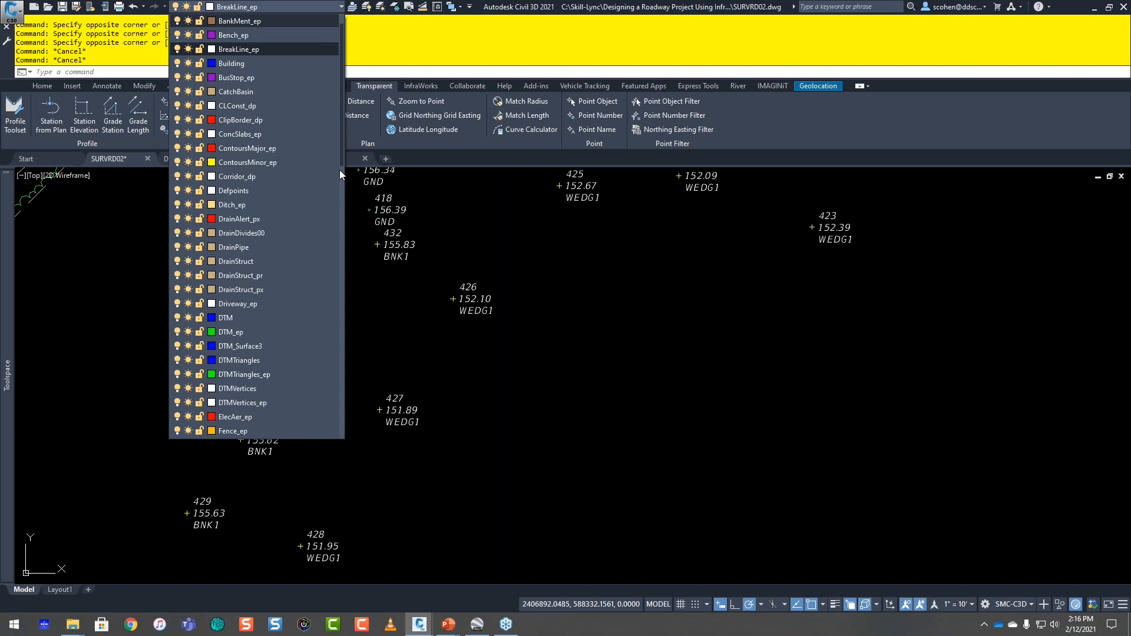
click(260, 21)
click(444, 328)
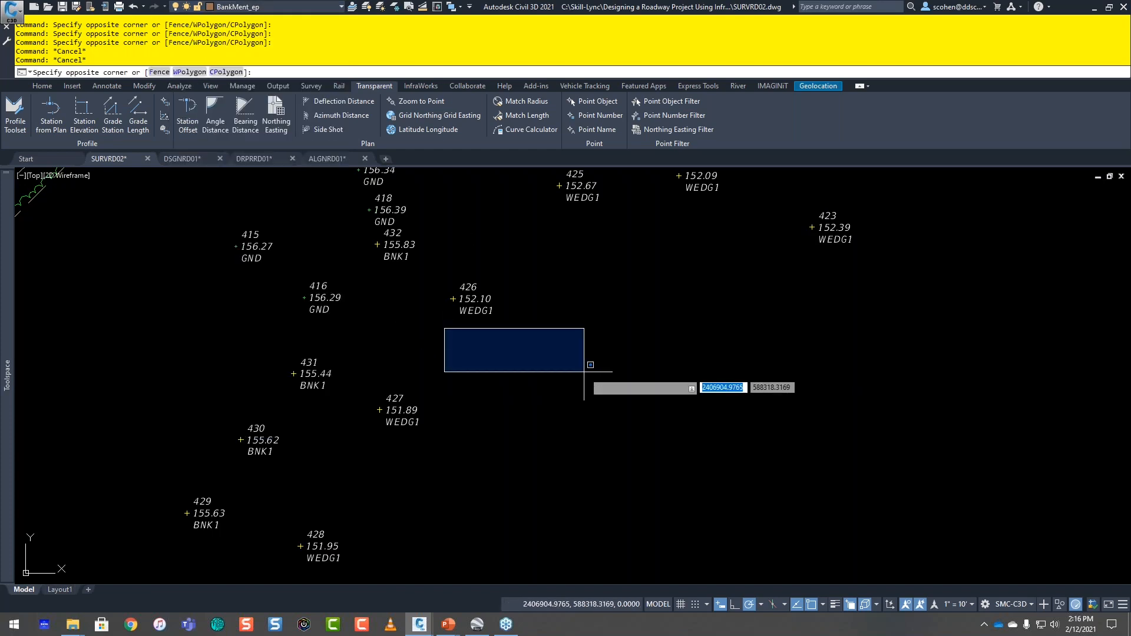
key(Escape)
Step: Draw a polyline through the BNK1 survey points by entering the Point Number range 429-436, and end the polyline
text(pl)
key(Return)
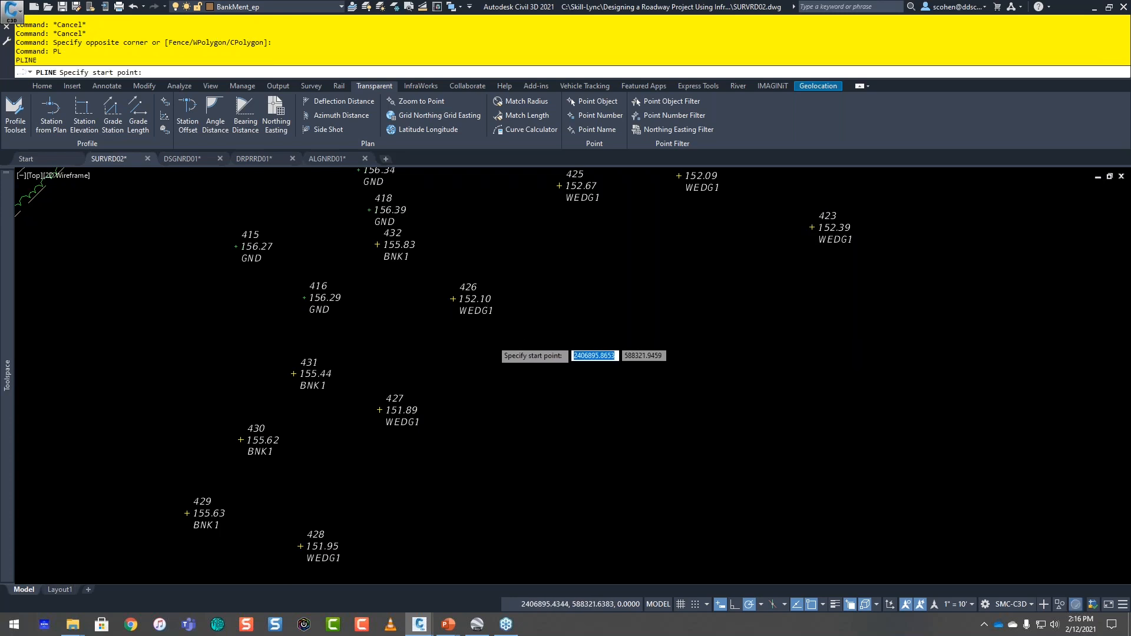
scroll(484, 340, down, 2)
middle_drag(457, 355, 397, 409)
scroll(275, 514, up, 2)
mouse_move(274, 514)
middle_down()
mouse_move(501, 377)
mouse_move(378, 431)
middle_up()
middle_drag(442, 371, 249, 488)
mouse_move(467, 346)
middle_down()
mouse_move(351, 442)
mouse_move(373, 417)
mouse_move(525, 378)
middle_up()
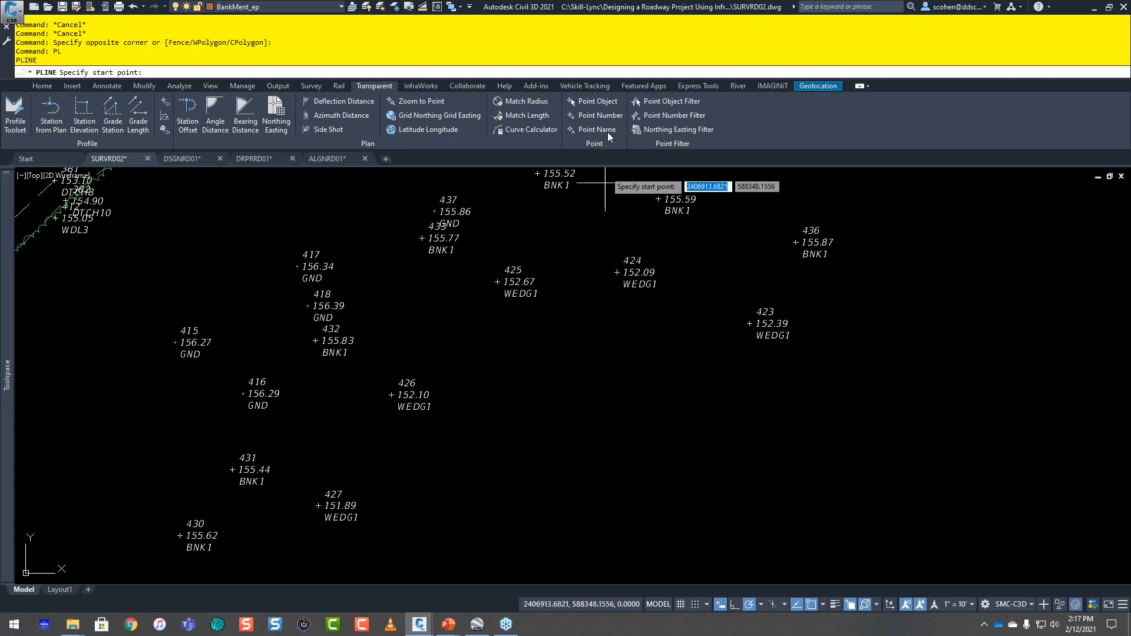
click(599, 116)
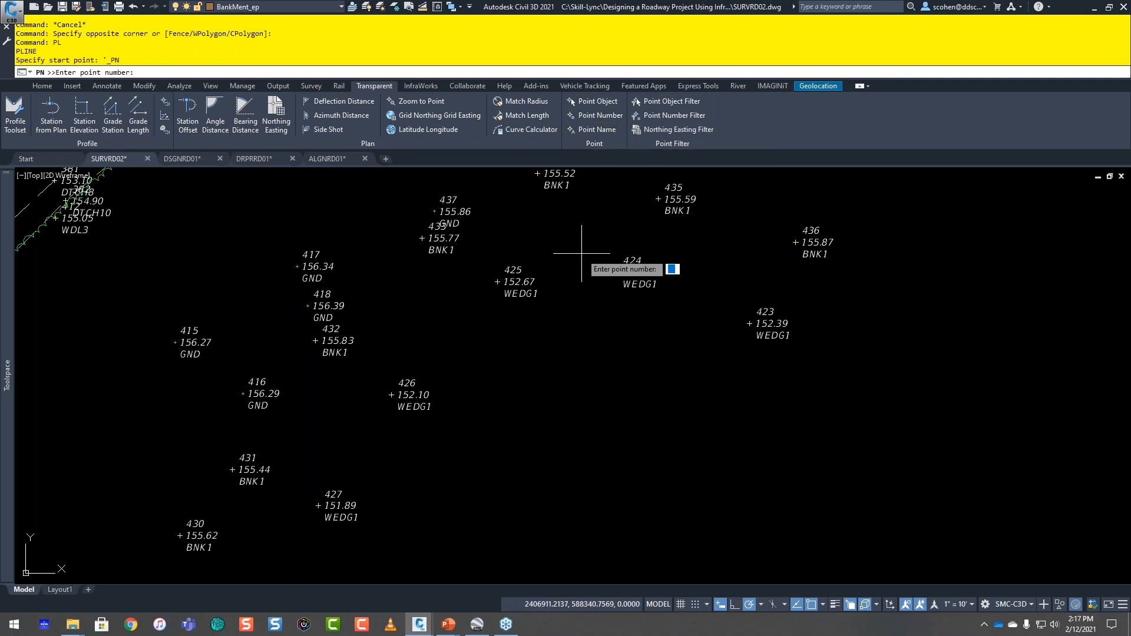
middle_drag(471, 368, 518, 321)
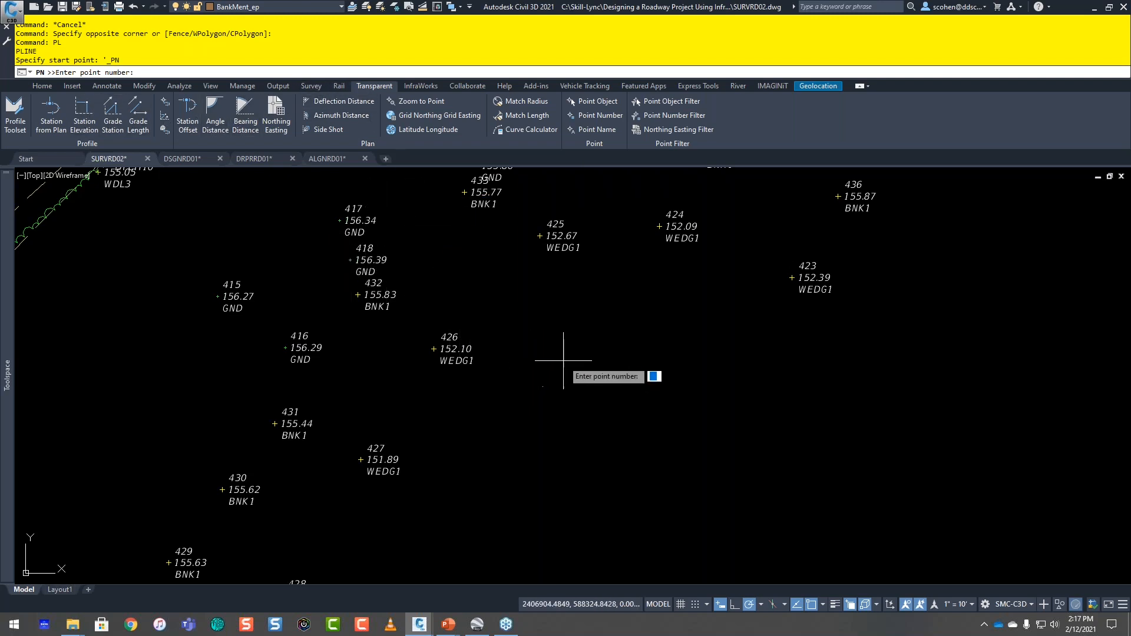
middle_drag(453, 370, 498, 320)
middle_drag(701, 267, 541, 373)
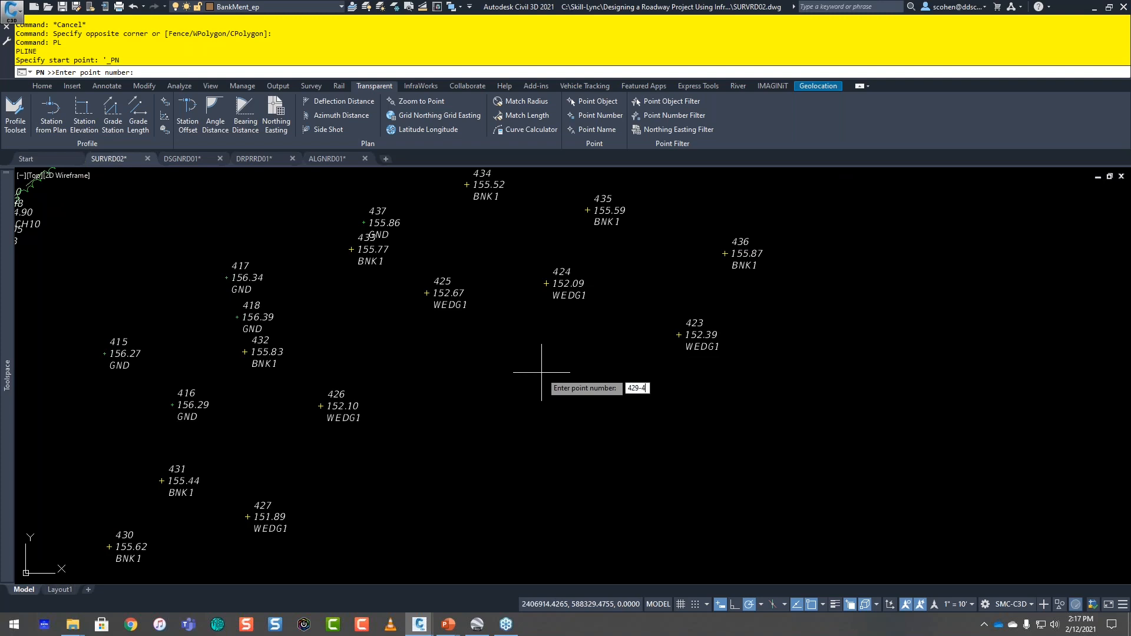
key(Return)
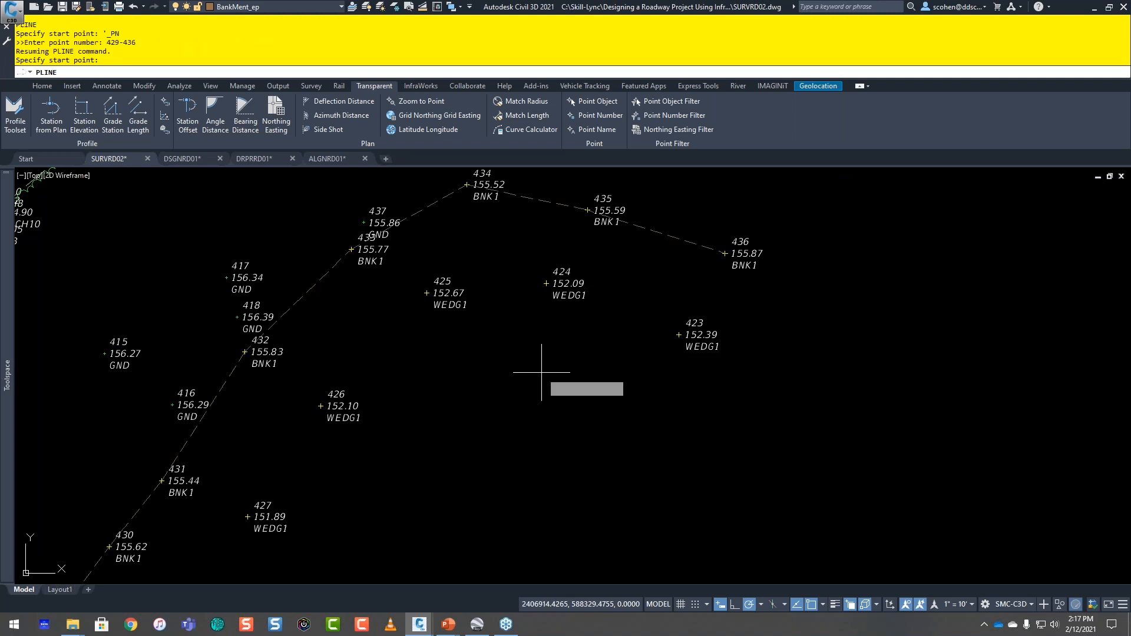
scroll(573, 379, down, 3)
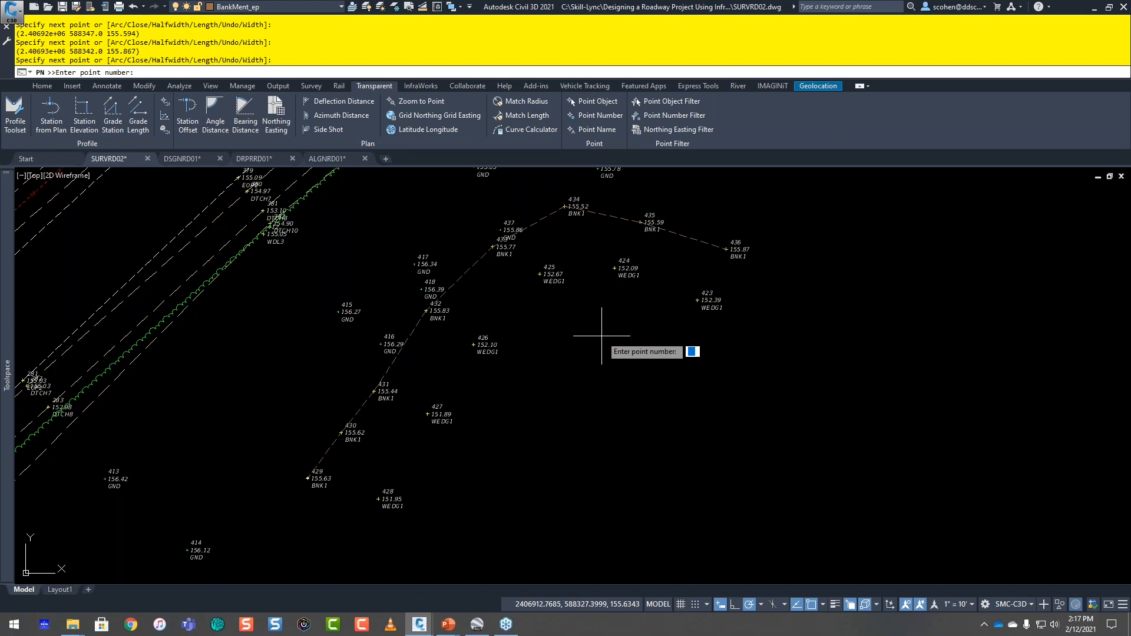
key(Escape)
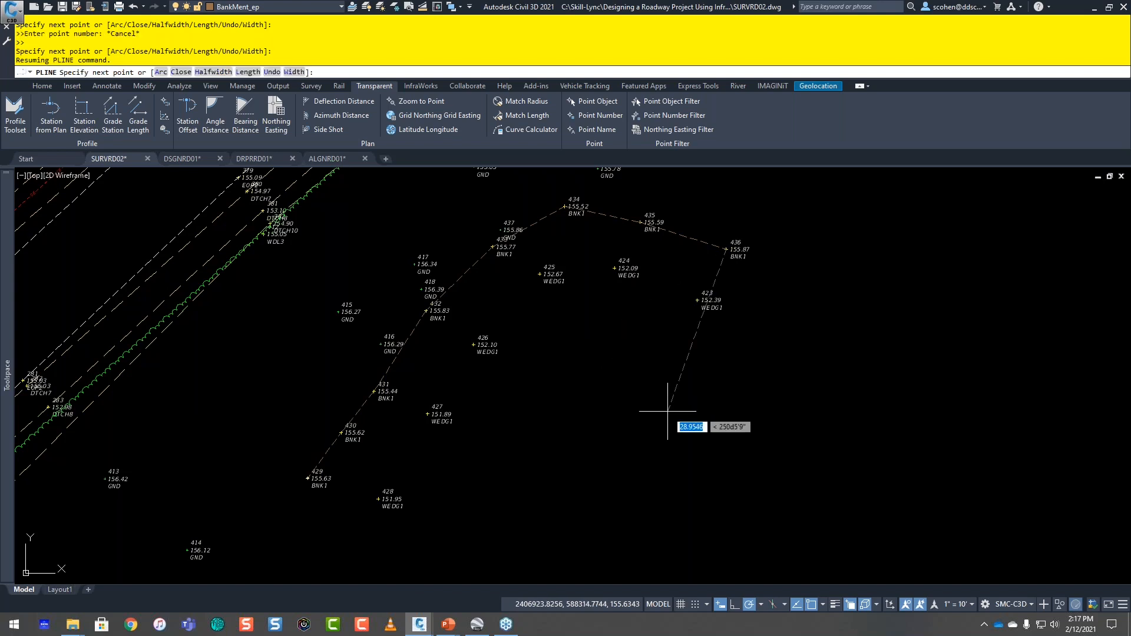
key(Escape)
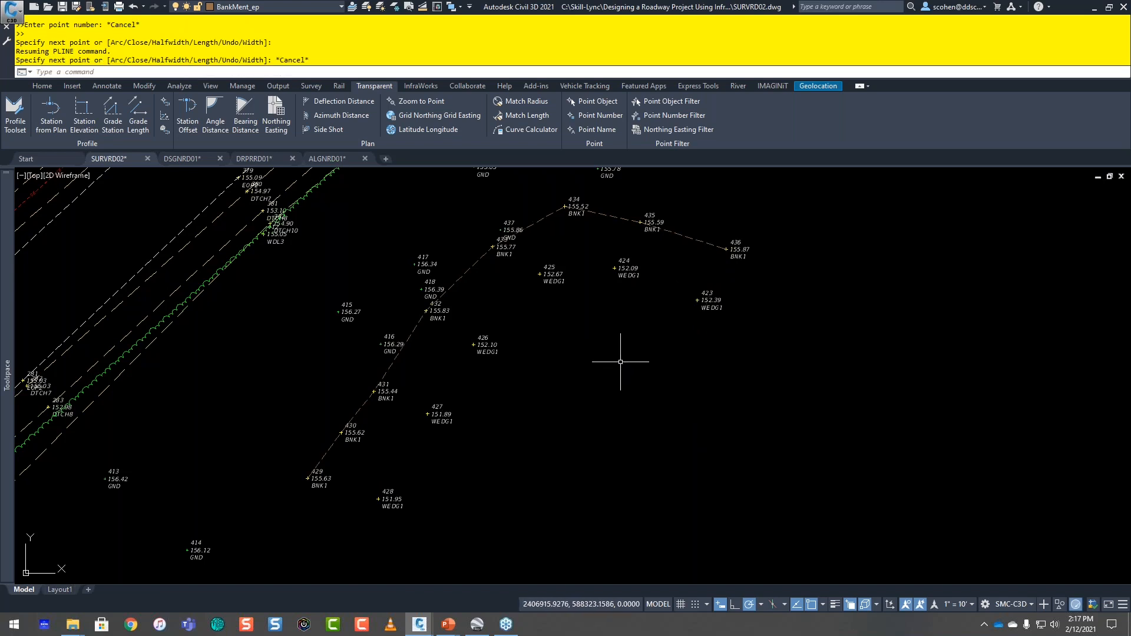
Step: Examine the survey points and linework along the road near the new bank polyline
scroll(620, 365, down, 3)
scroll(316, 461, up, 5)
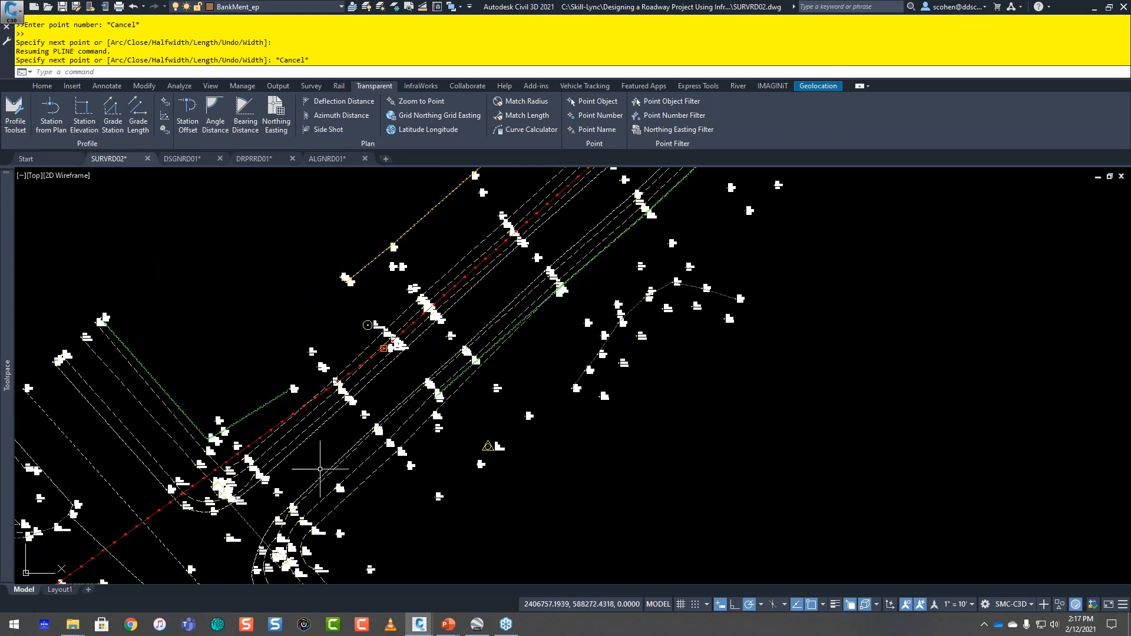
middle_drag(344, 448, 545, 305)
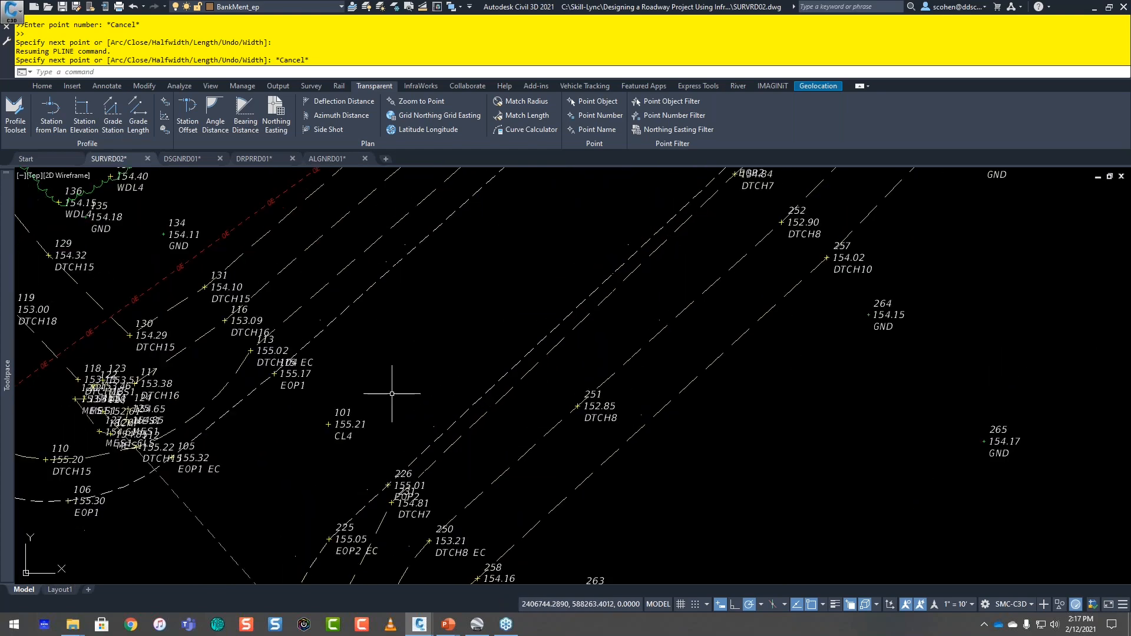
scroll(367, 413, down, 2)
mouse_move(251, 512)
middle_down()
mouse_move(377, 374)
mouse_move(229, 479)
middle_up()
middle_drag(387, 379, 247, 499)
mouse_move(651, 178)
middle_down()
mouse_move(304, 505)
mouse_move(353, 468)
middle_up()
scroll(341, 408, up, 2)
middle_drag(341, 409, 538, 265)
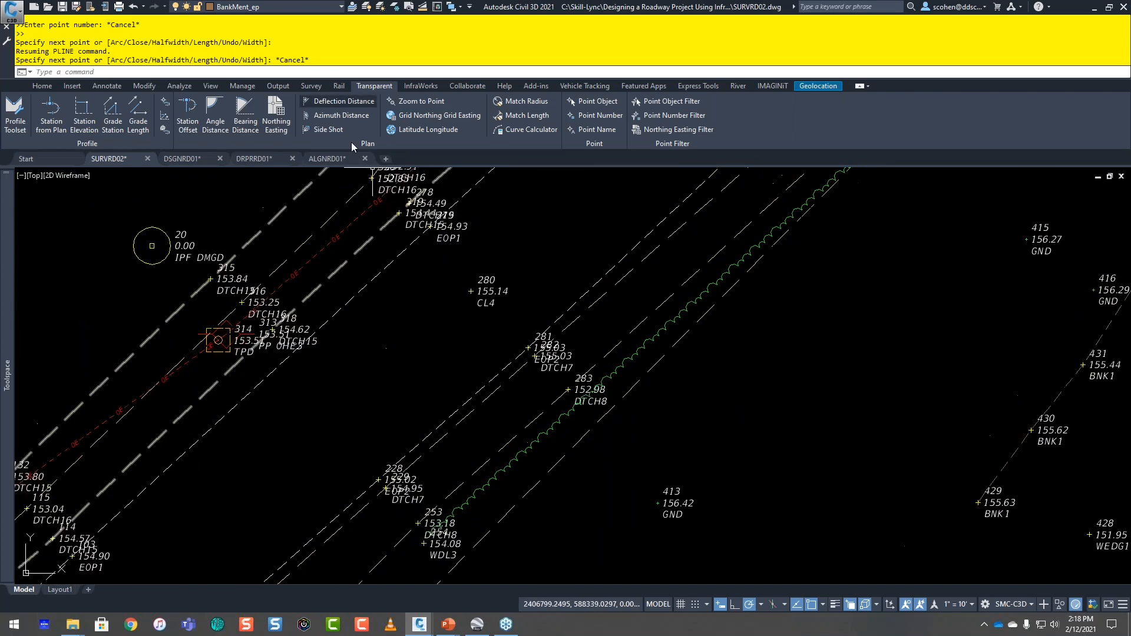
mouse_move(573, 225)
middle_down()
mouse_move(343, 390)
mouse_move(310, 492)
middle_up()
scroll(641, 306, down, 2)
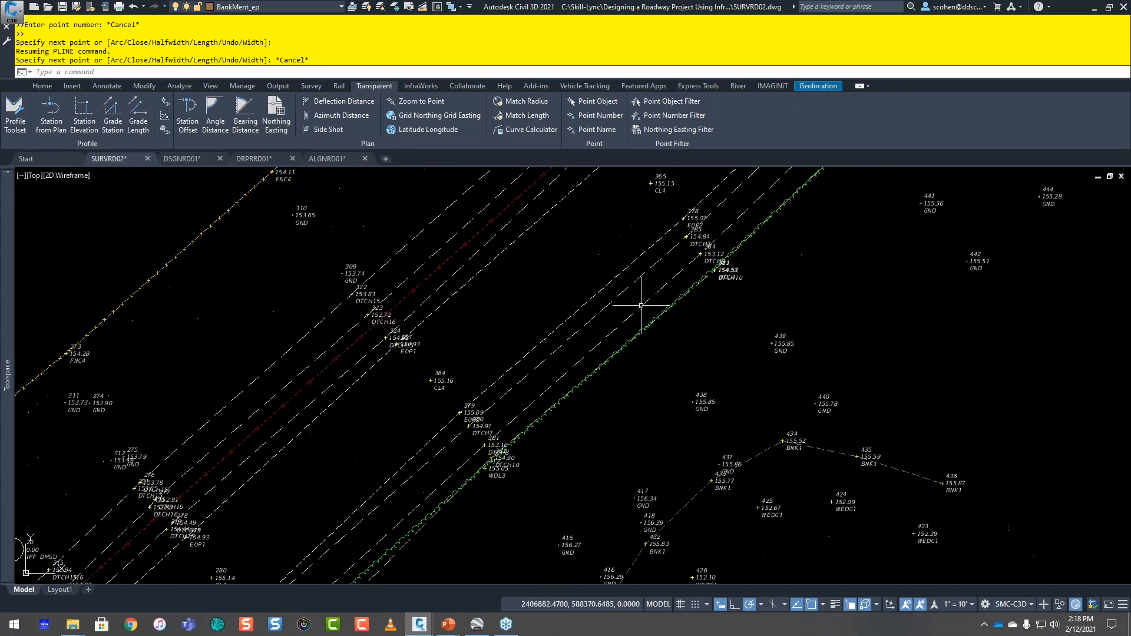
scroll(641, 305, down, 2)
middle_drag(680, 228, 568, 324)
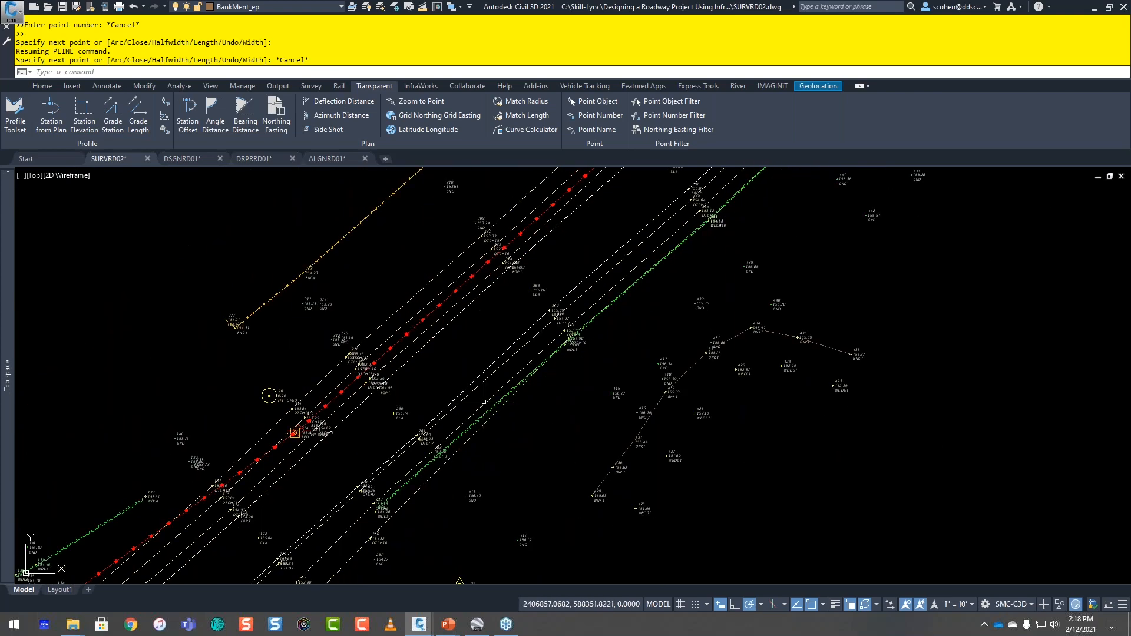
Step: Make BreakLine_ep the current layer for the road centerline breakline
scroll(484, 391, up, 4)
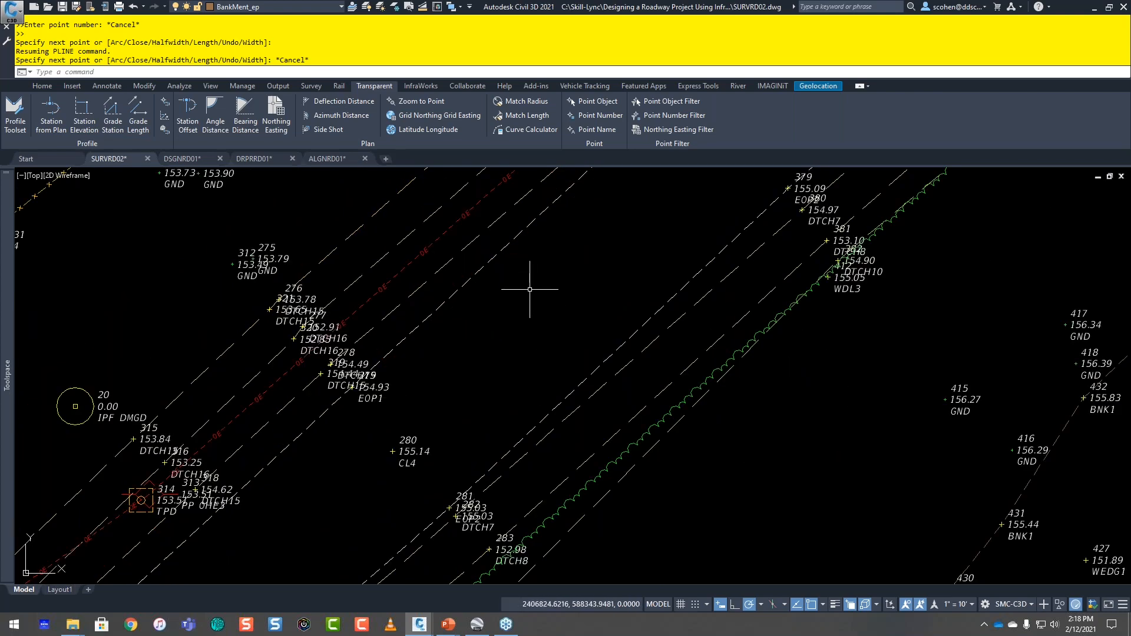
click(330, 6)
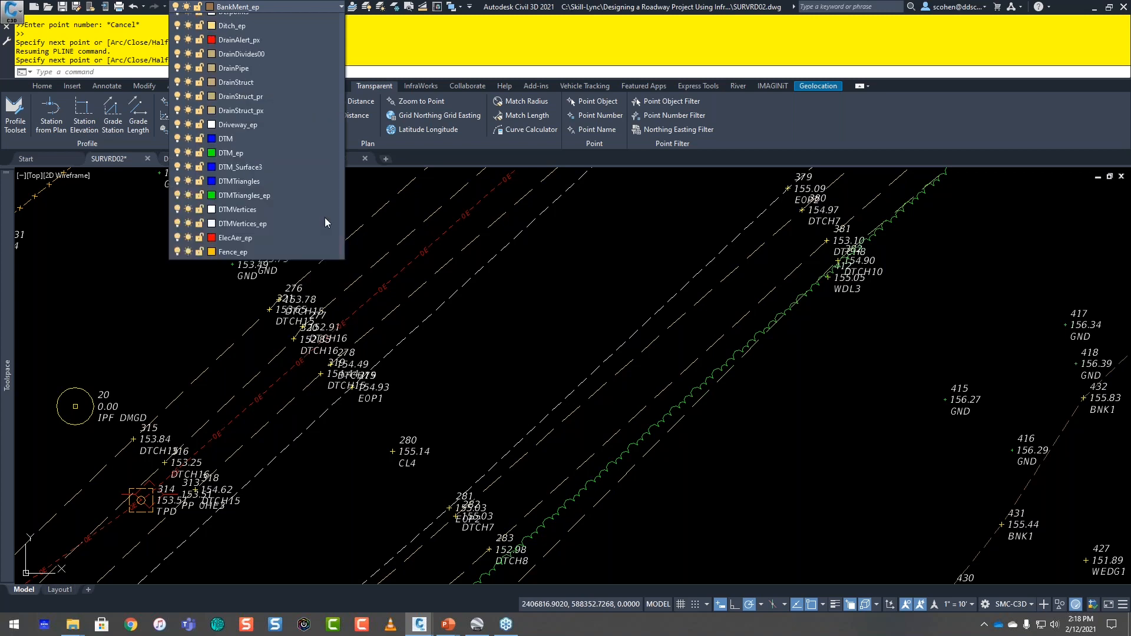
scroll(332, 219, down, 6)
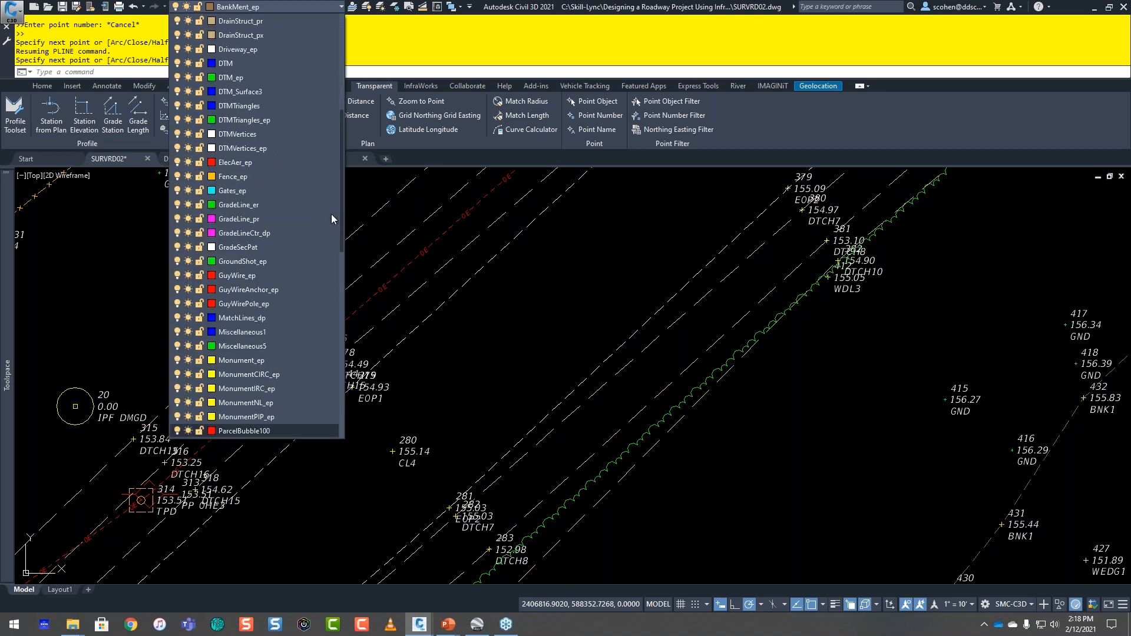
scroll(332, 219, up, 6)
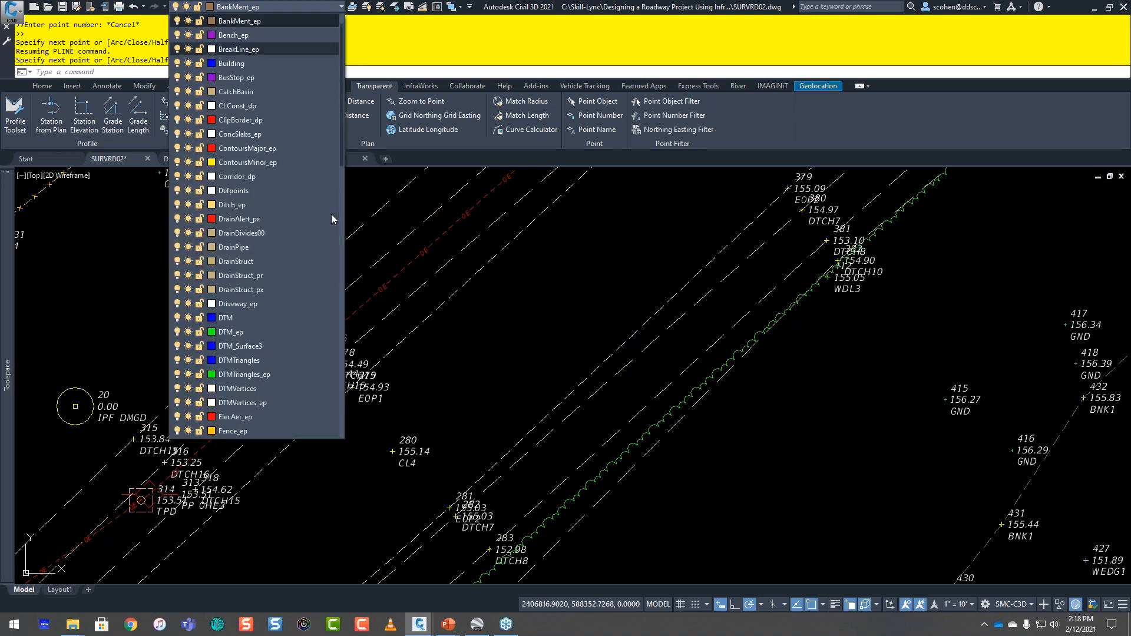
click(276, 53)
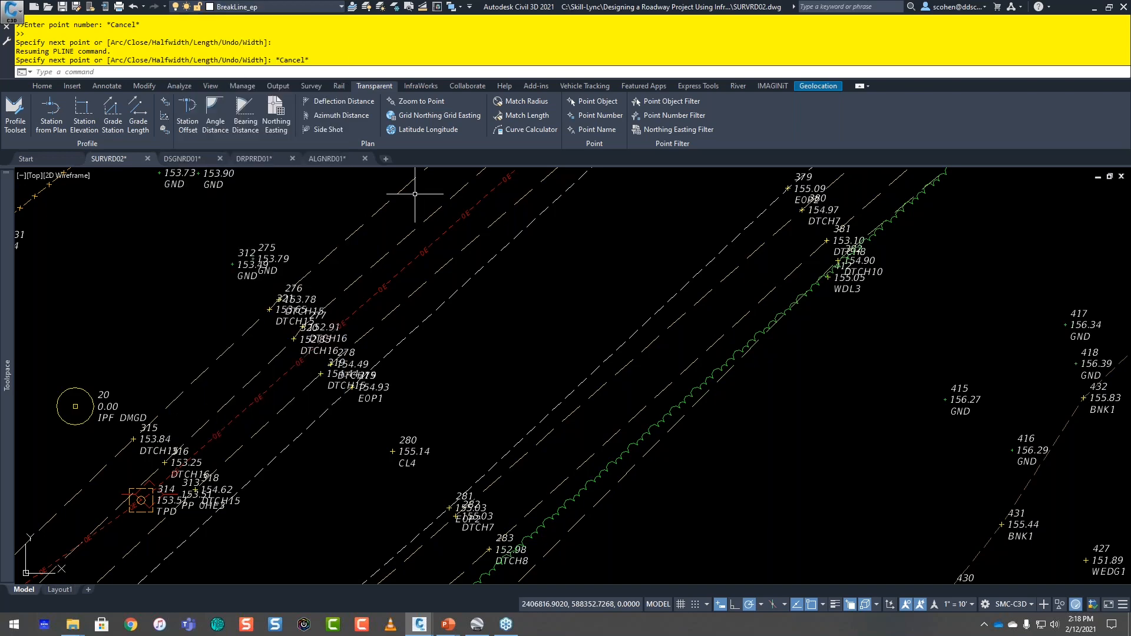
Step: Start a polyline at CL4 point 100 with the Point Object transparent command
key(Return)
scroll(522, 333, down, 6)
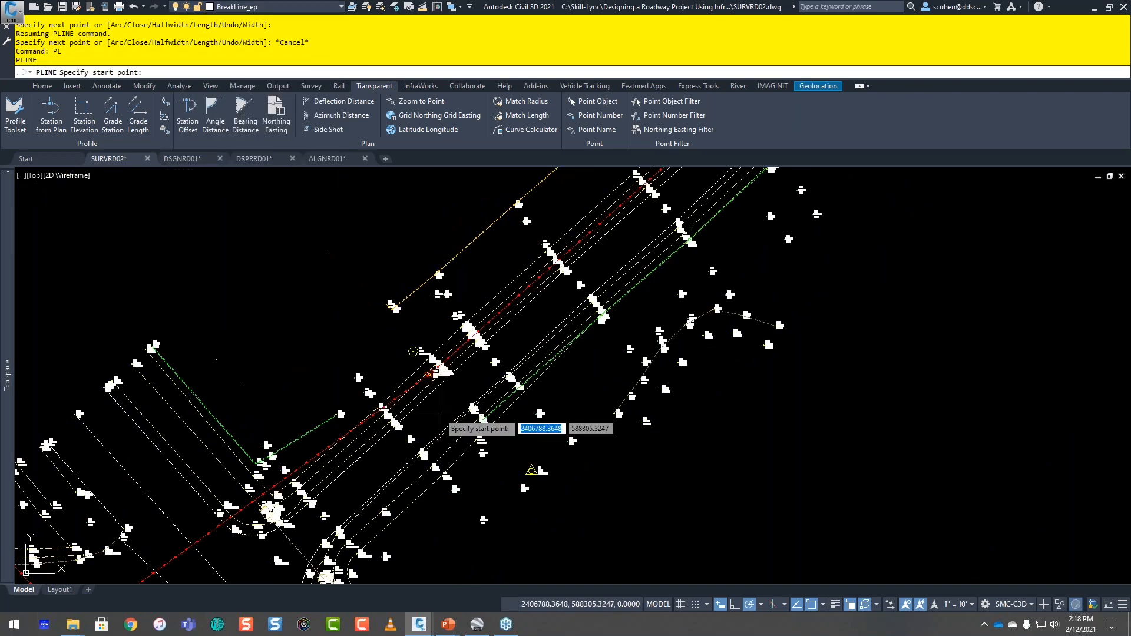
scroll(338, 427, up, 3)
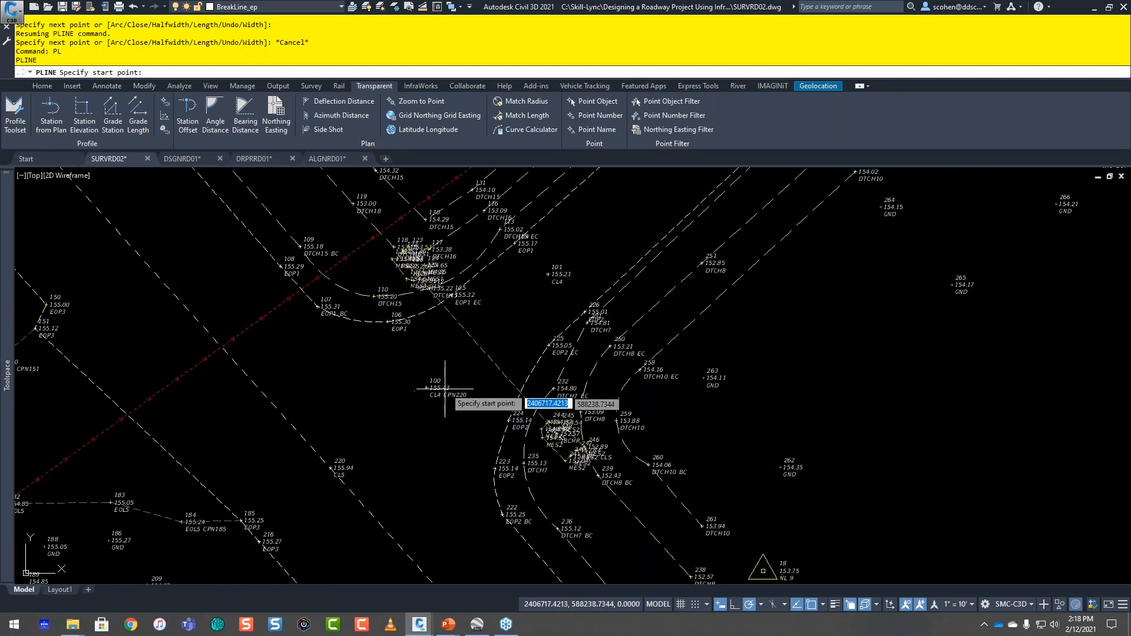
click(596, 101)
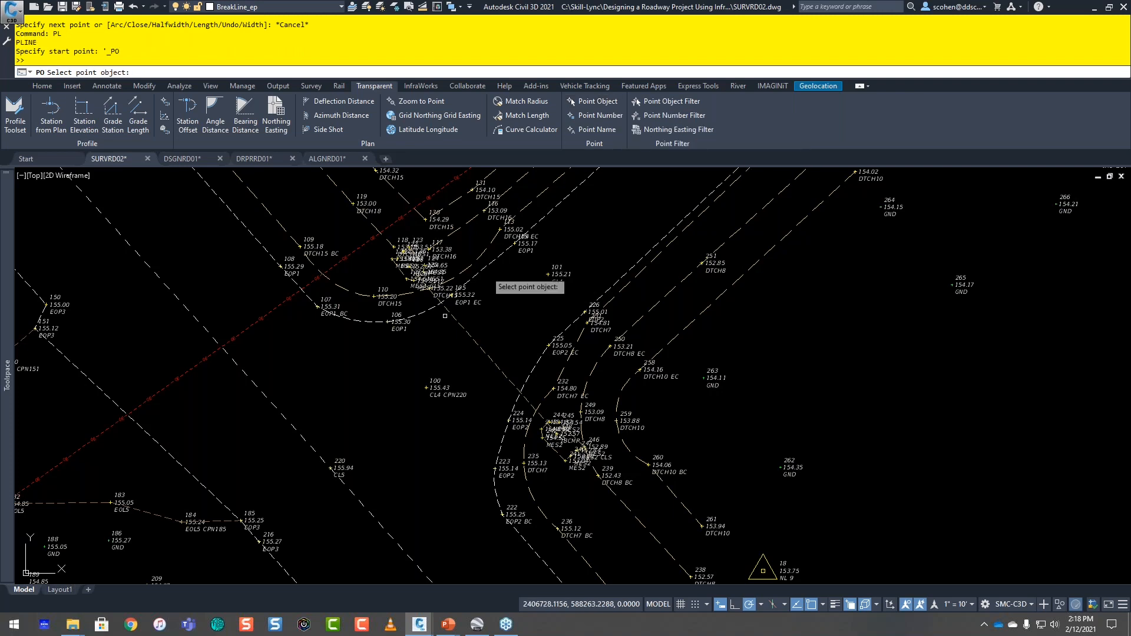
click(448, 361)
click(450, 359)
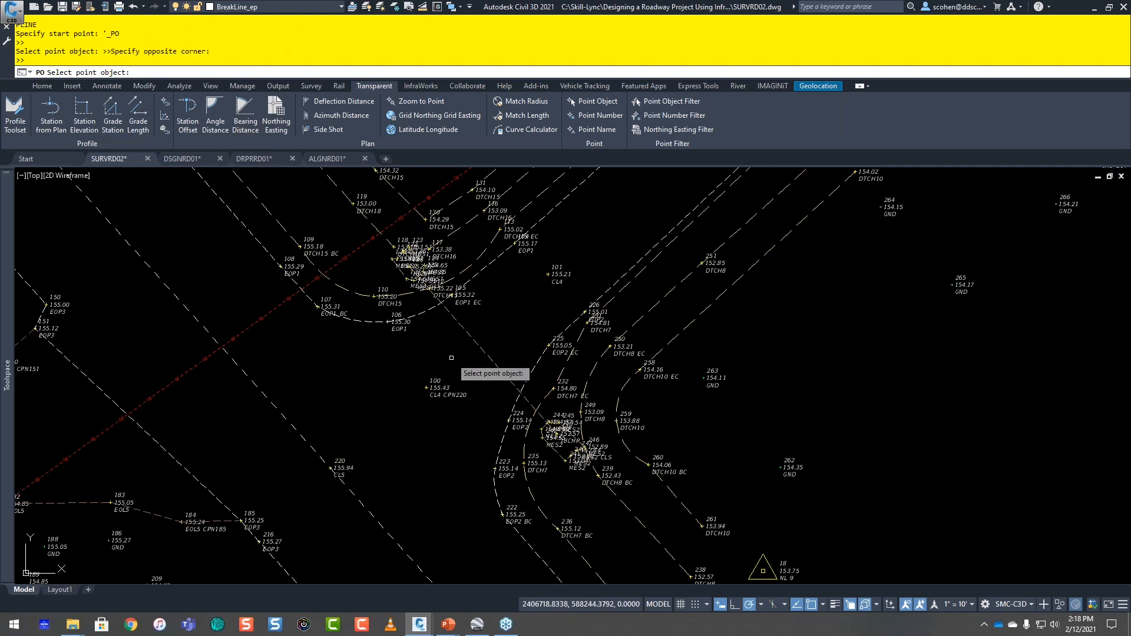
click(457, 366)
click(451, 373)
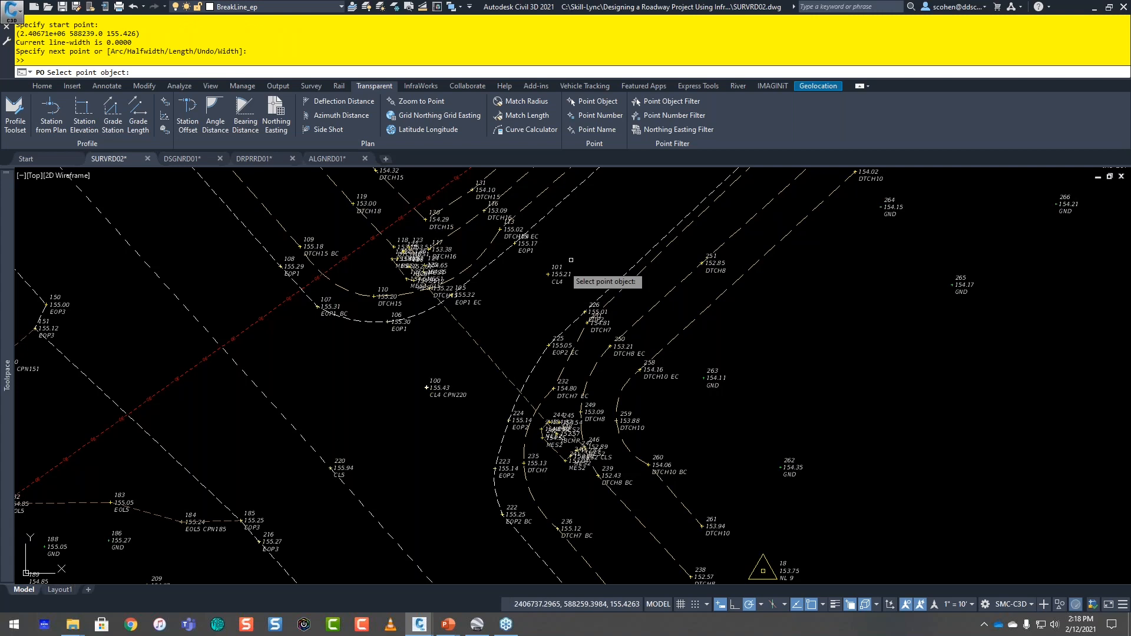
Step: Extend the polyline through CL4 points 101, 102 and 280 by selecting the point objects
click(551, 275)
middle_drag(700, 203, 435, 406)
click(500, 282)
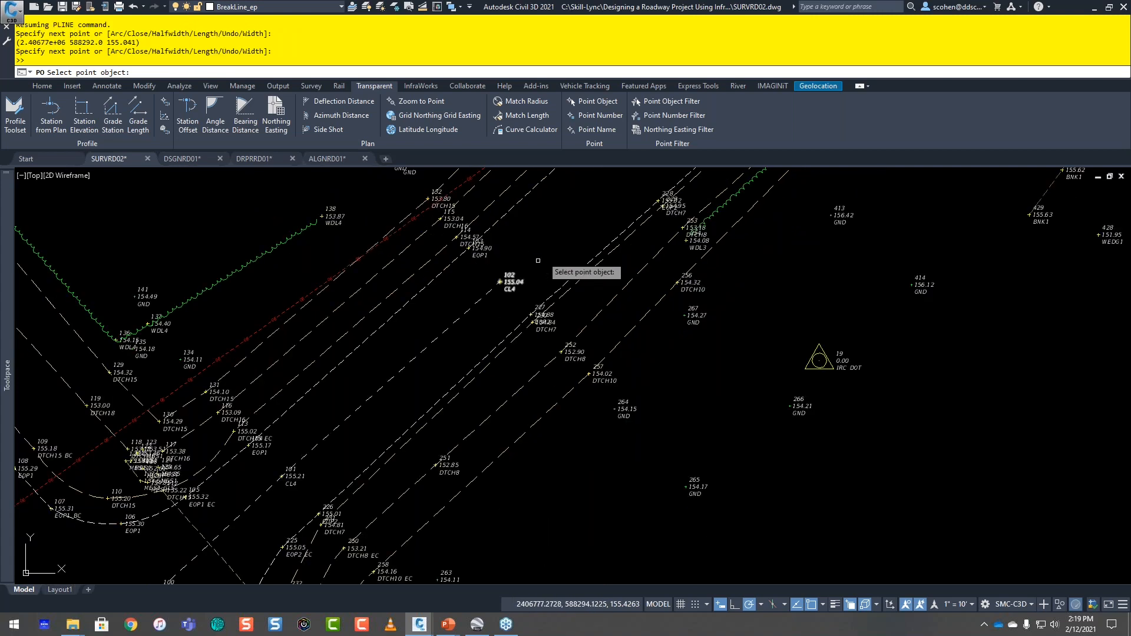
middle_drag(530, 259, 368, 423)
click(579, 238)
click(546, 269)
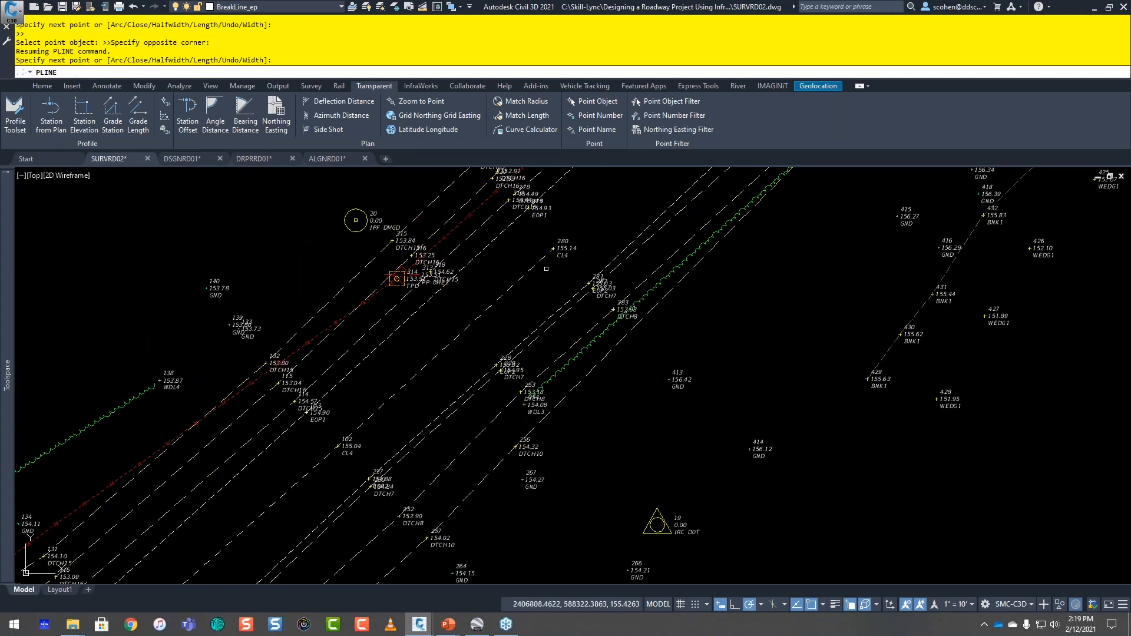
Step: Continue the polyline northeast along the road centerline by selecting the CL4 point objects up to 366
middle_drag(653, 204, 468, 391)
click(606, 241)
middle_drag(620, 202, 253, 463)
click(456, 298)
middle_drag(566, 182, 419, 278)
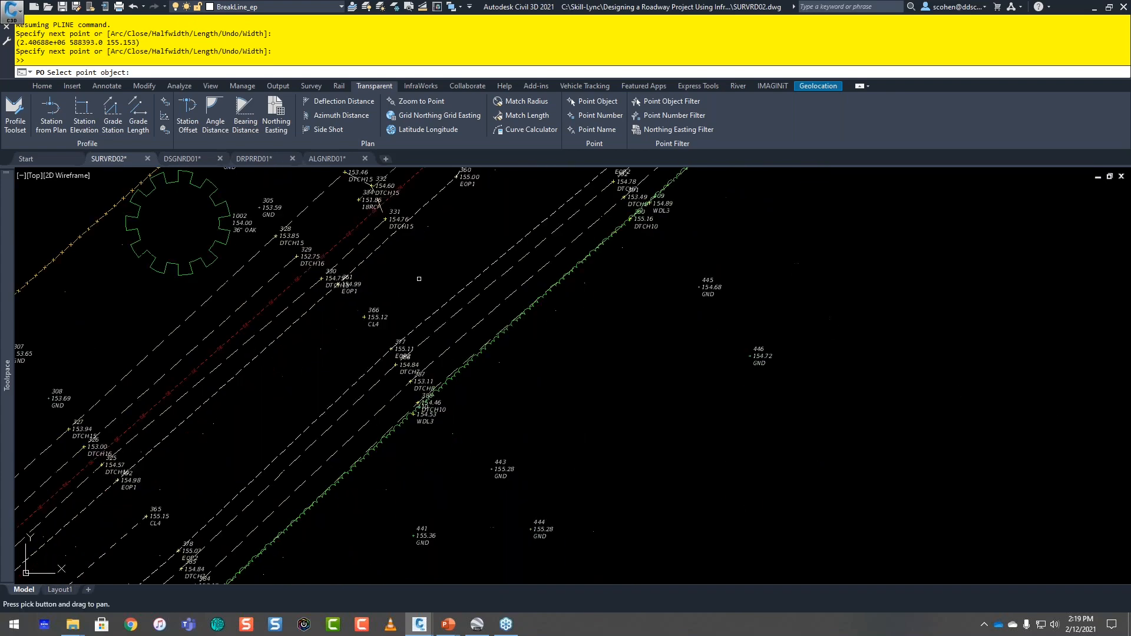
click(364, 325)
Step: Add CL4 points 367 and 368 as the next polyline vertices
scroll(444, 246, down, 4)
middle_drag(474, 215, 382, 291)
scroll(383, 292, up, 4)
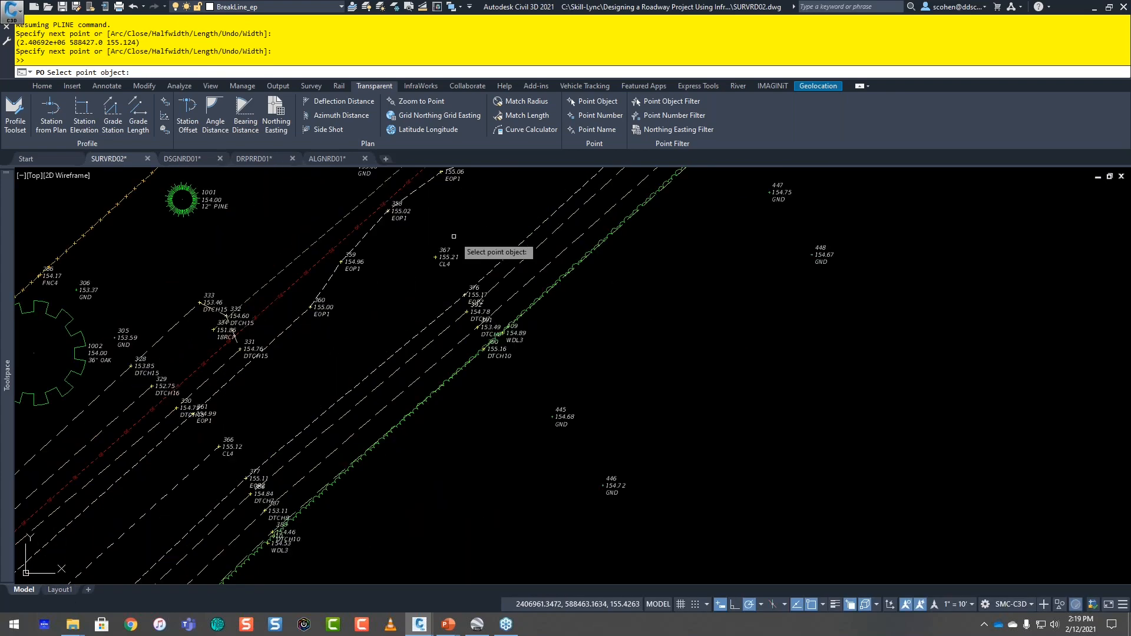
click(436, 257)
middle_drag(443, 248, 274, 371)
middle_drag(338, 300, 219, 397)
click(391, 266)
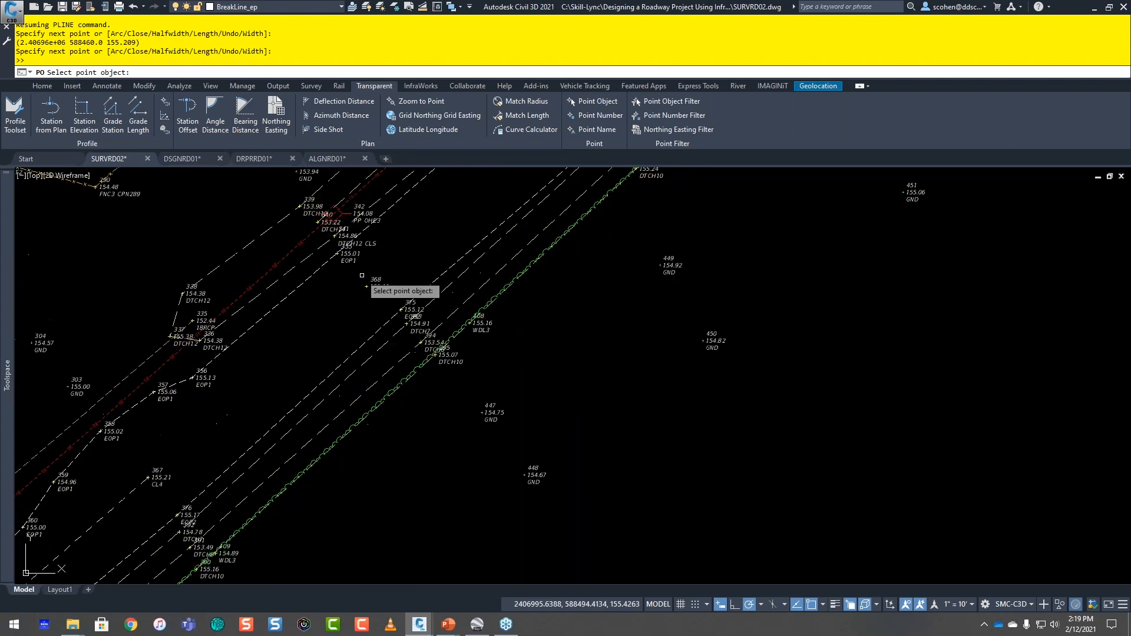
click(355, 297)
Step: Extend the polyline along the centerline through CL4 points 369 and 370
scroll(368, 285, down, 4)
middle_drag(457, 191, 338, 269)
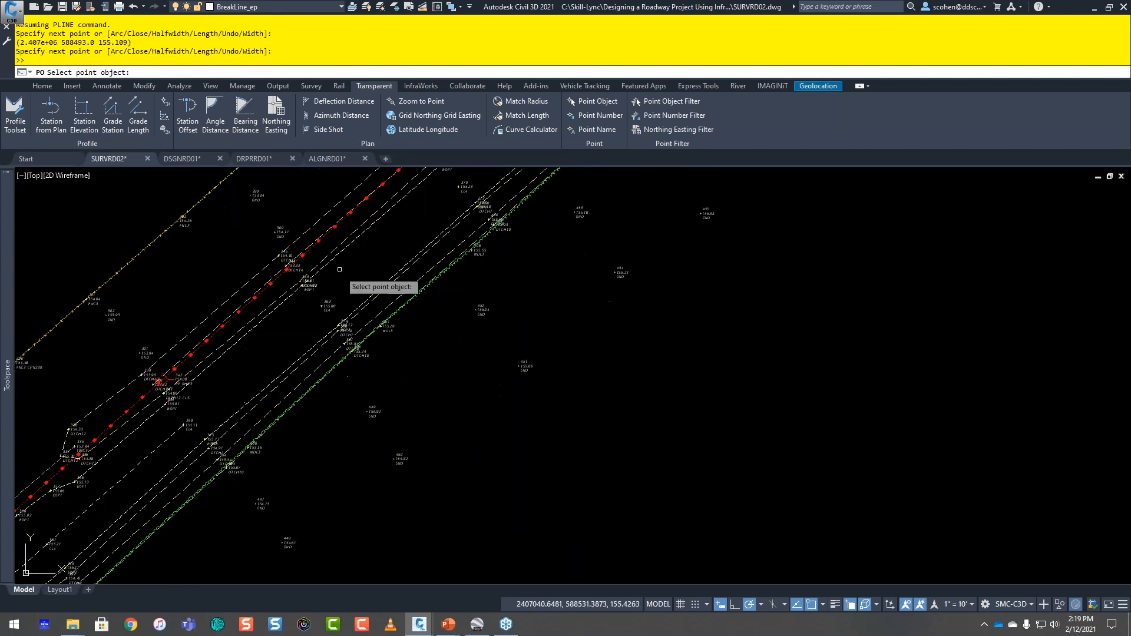
scroll(333, 275, up, 6)
click(340, 324)
click(299, 364)
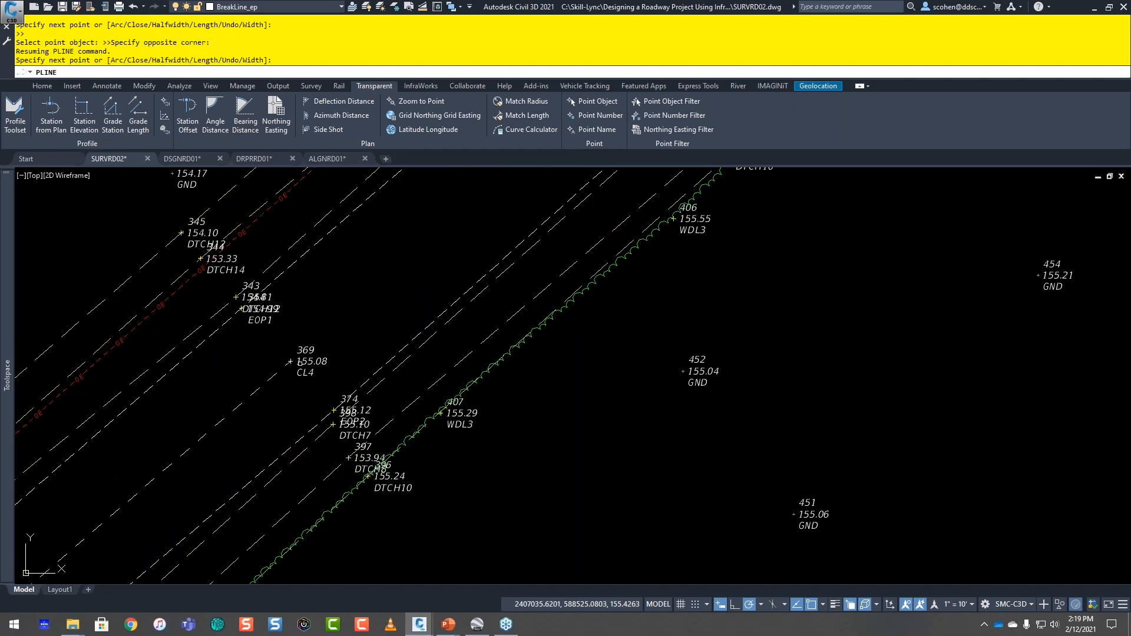
scroll(312, 351, down, 6)
middle_drag(401, 268, 329, 320)
scroll(379, 305, up, 4)
click(340, 319)
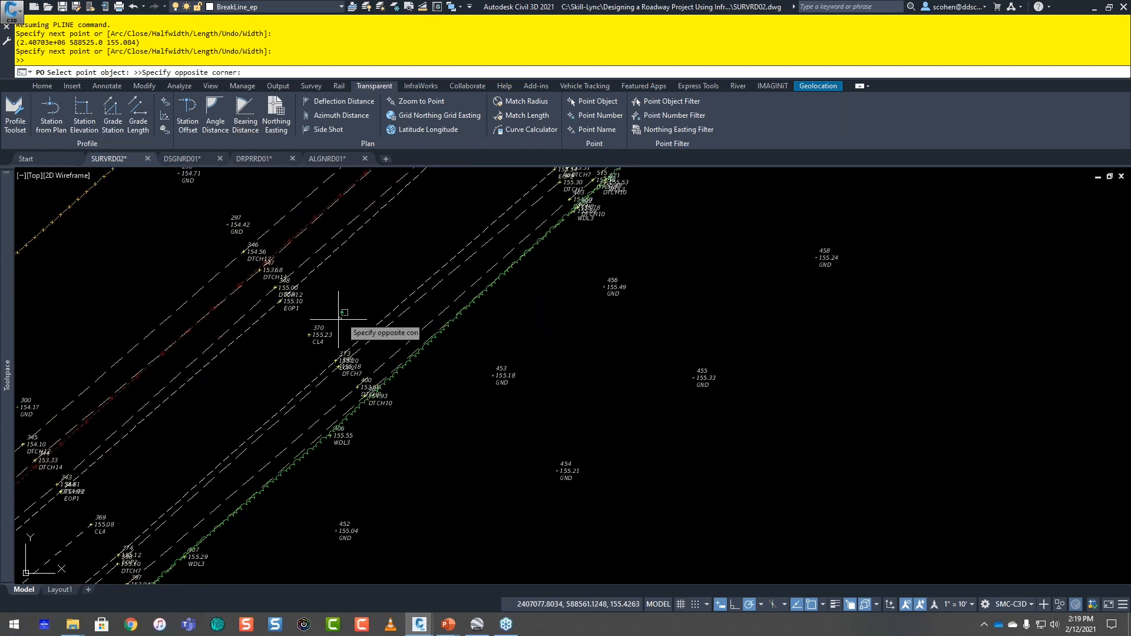
click(300, 353)
Step: Select CL4 point 503 as the next vertex, and undo that vertex within the polyline command
scroll(333, 320, down, 4)
scroll(348, 320, up, 4)
middle_drag(443, 219, 459, 278)
click(360, 303)
click(322, 342)
scroll(412, 303, up, 5)
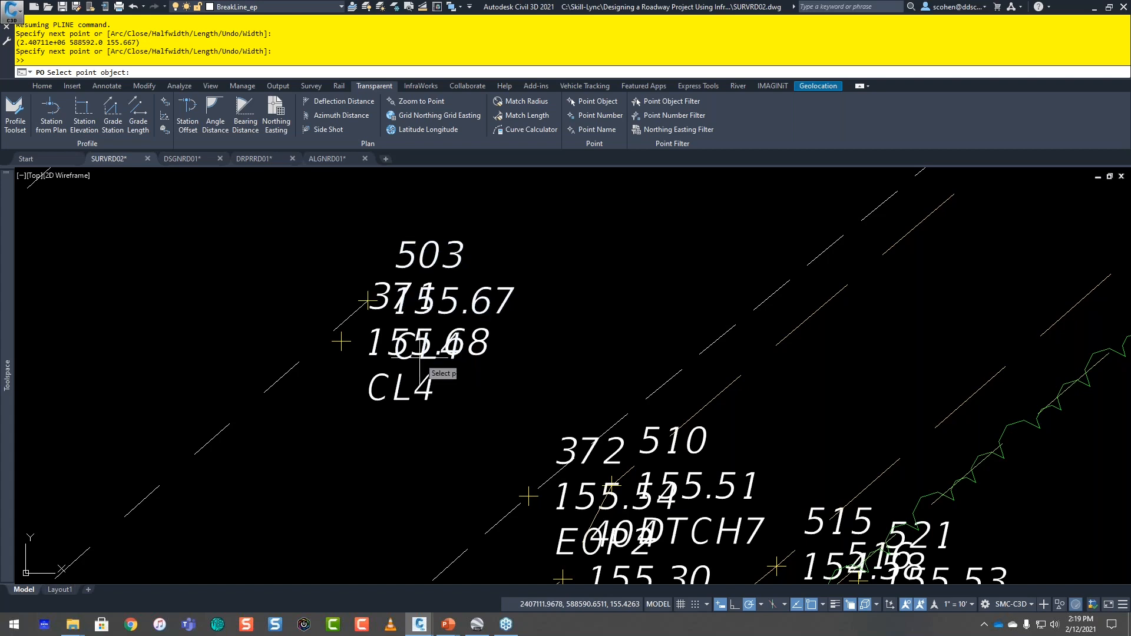
key(Escape)
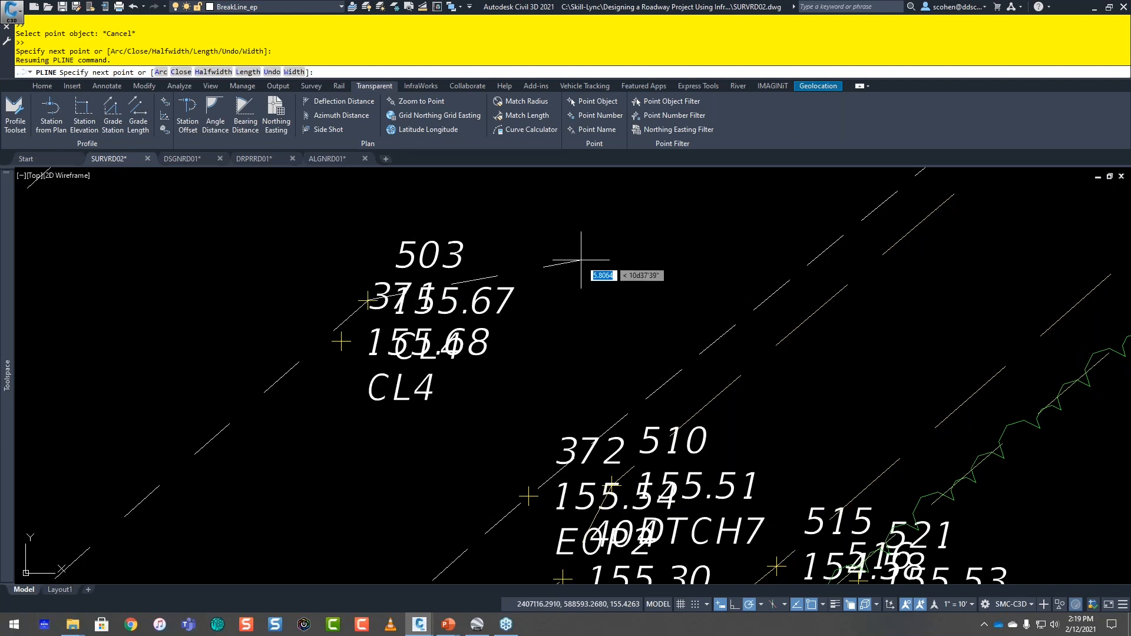
scroll(581, 259, down, 5)
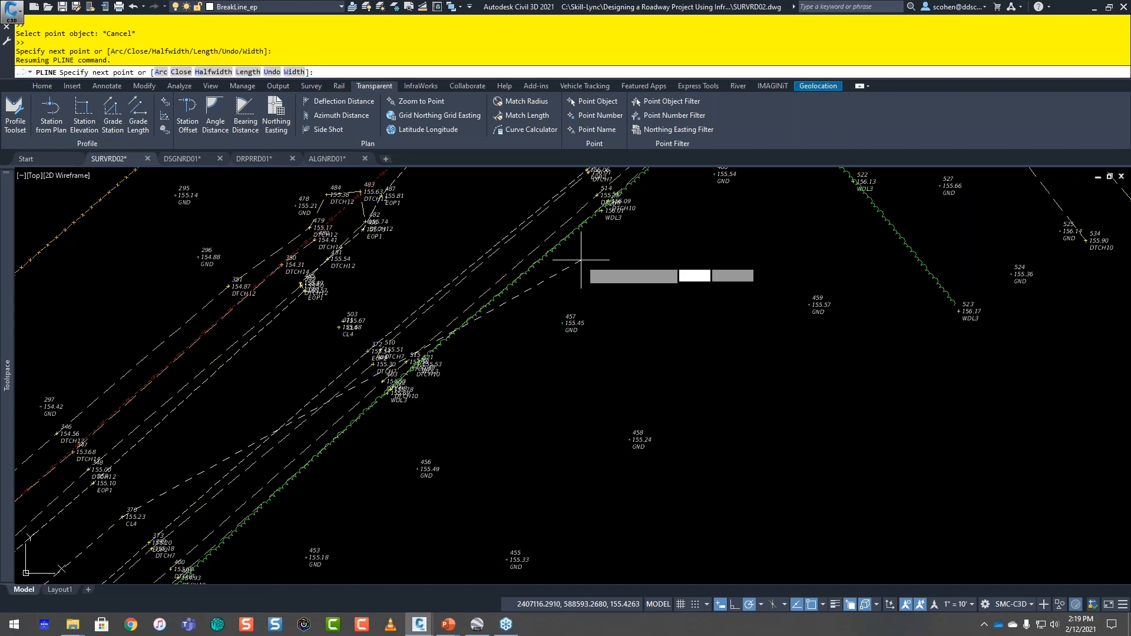
text(u)
key(Return)
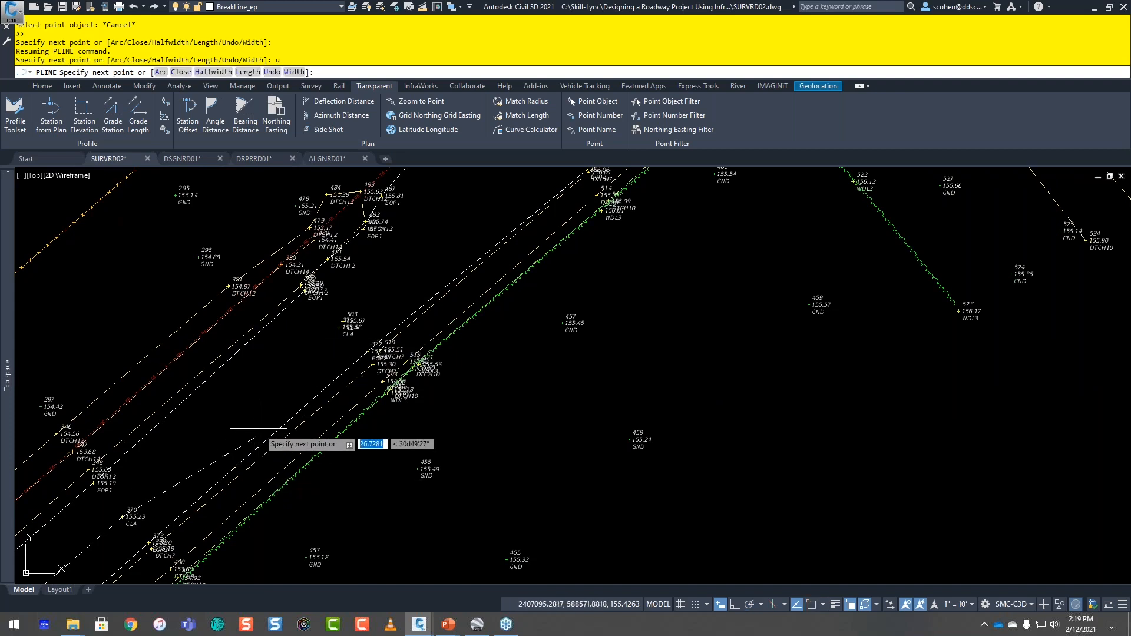
Step: Resume Point Object selection and extend the polyline through CL4 point 371 and then point 503
scroll(300, 348, up, 4)
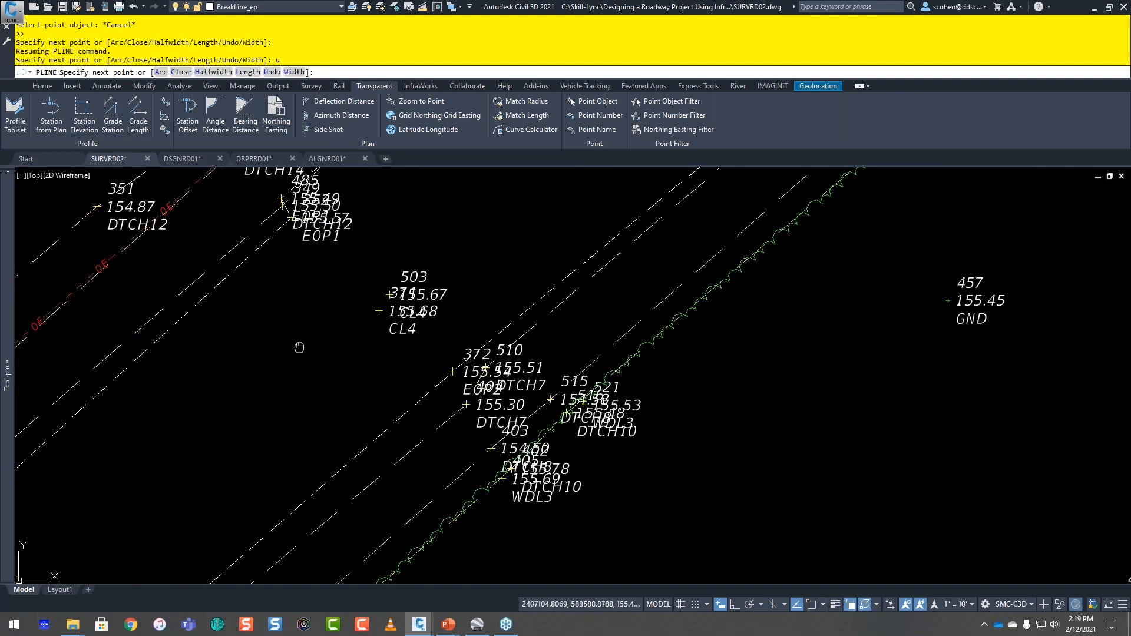
middle_drag(299, 347, 229, 402)
click(594, 101)
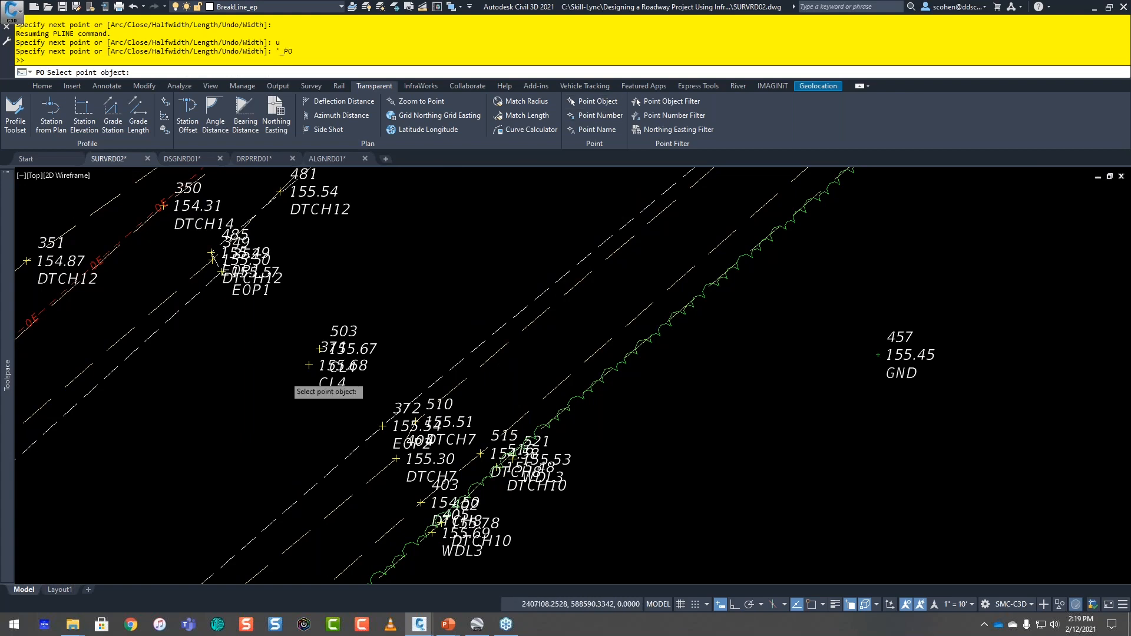
scroll(285, 377, up, 4)
click(377, 401)
click(335, 401)
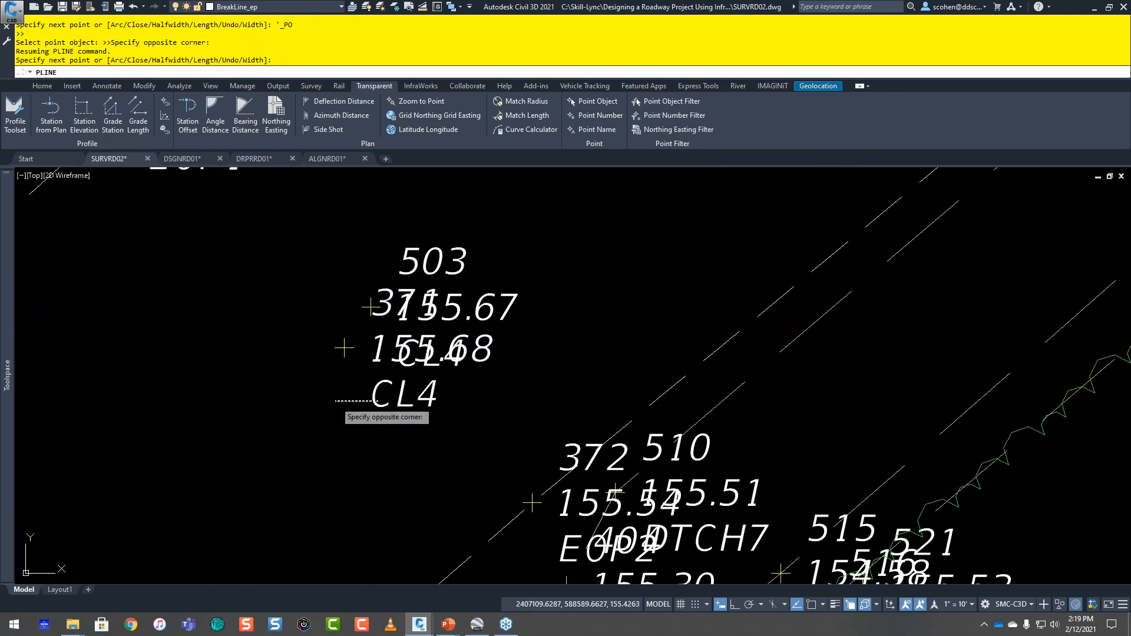
click(464, 227)
click(433, 249)
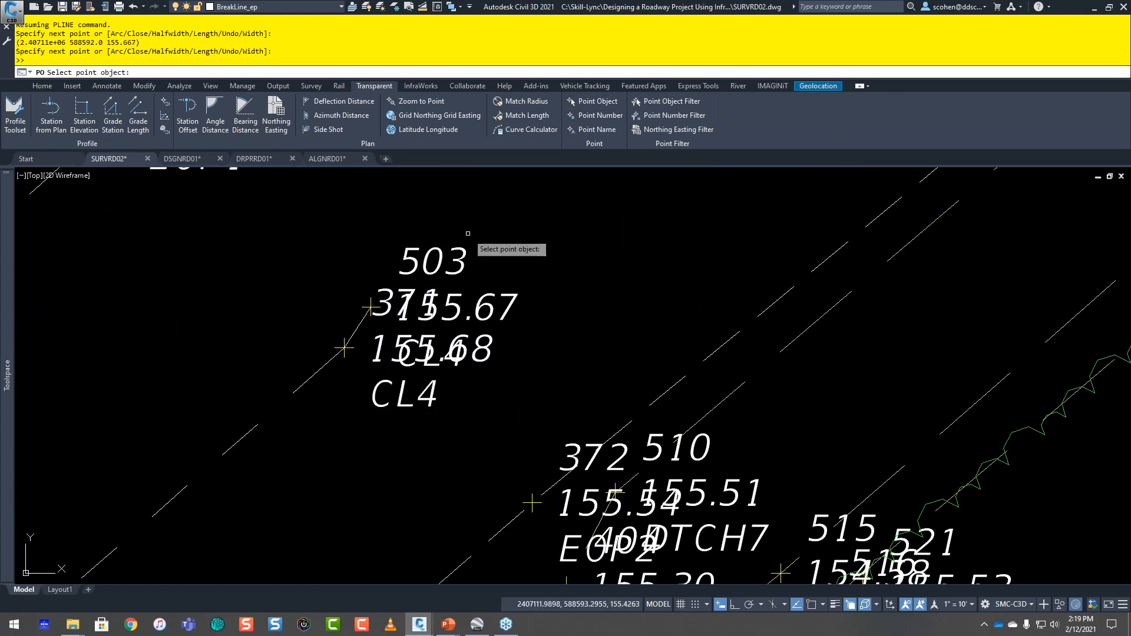
Step: Select EOP1 point 493 near the intersection as a vertex, and undo that vertex
scroll(497, 230, down, 5)
middle_drag(497, 230, 345, 403)
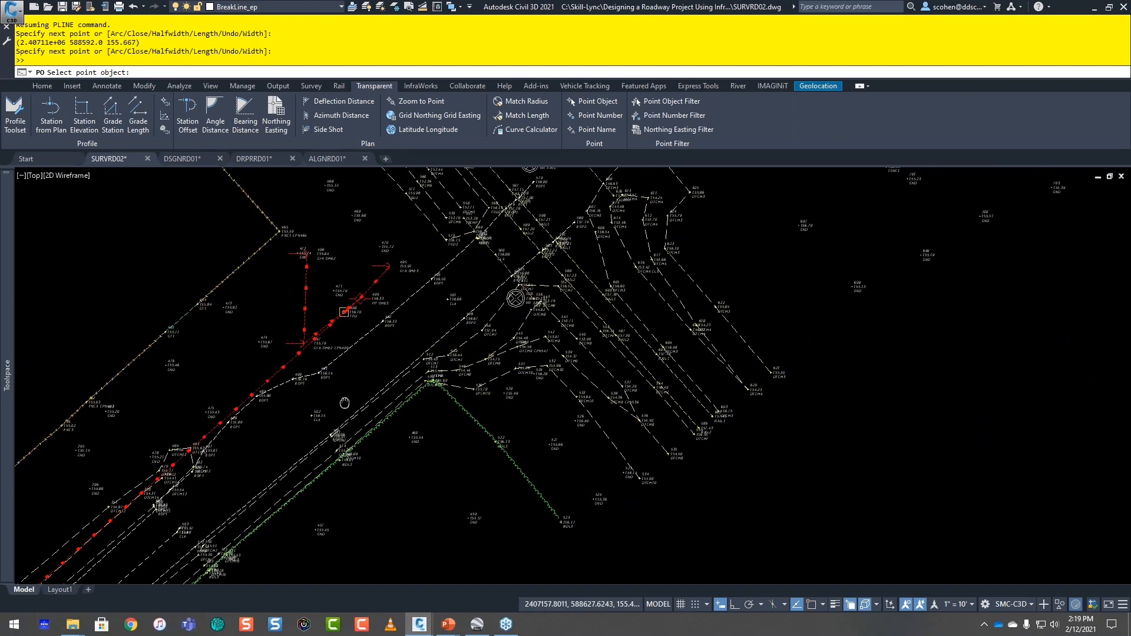
scroll(344, 403, up, 4)
middle_drag(417, 357, 248, 480)
click(499, 248)
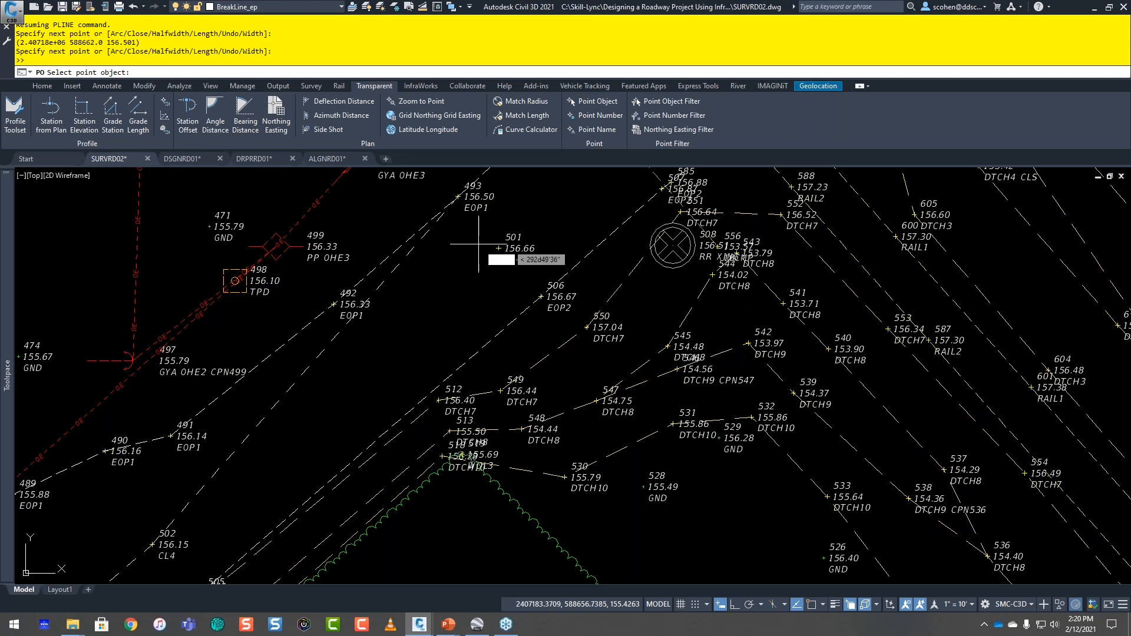
key(Escape)
text(u)
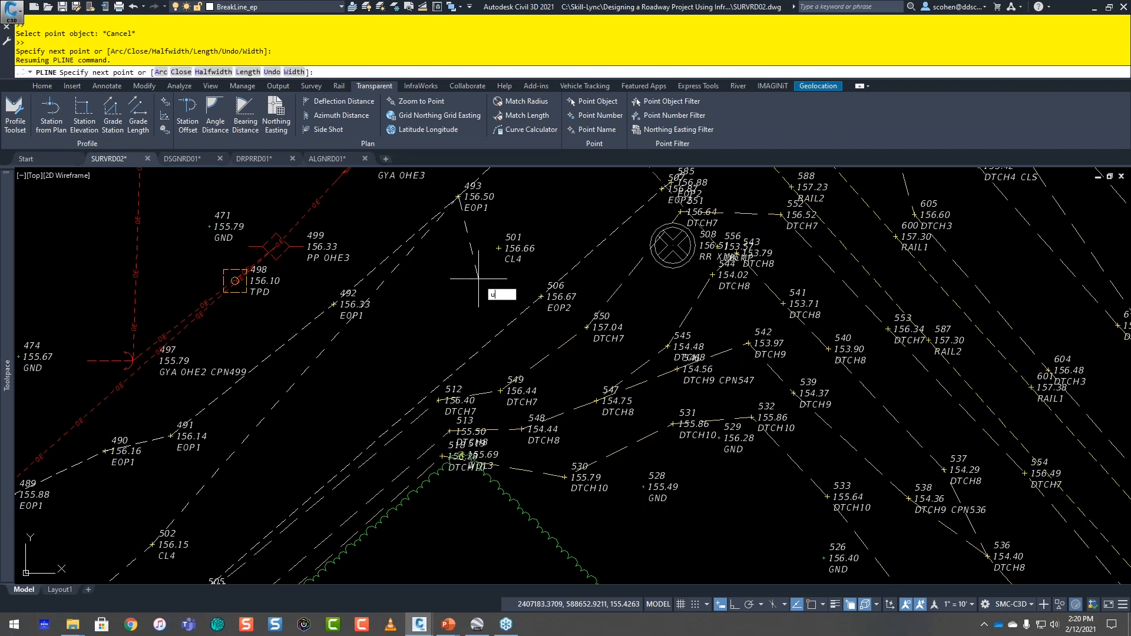
key(Return)
Step: Resume Point Object selection, extend the polyline through CL4 points 501 and 500, and end the polyline
click(592, 101)
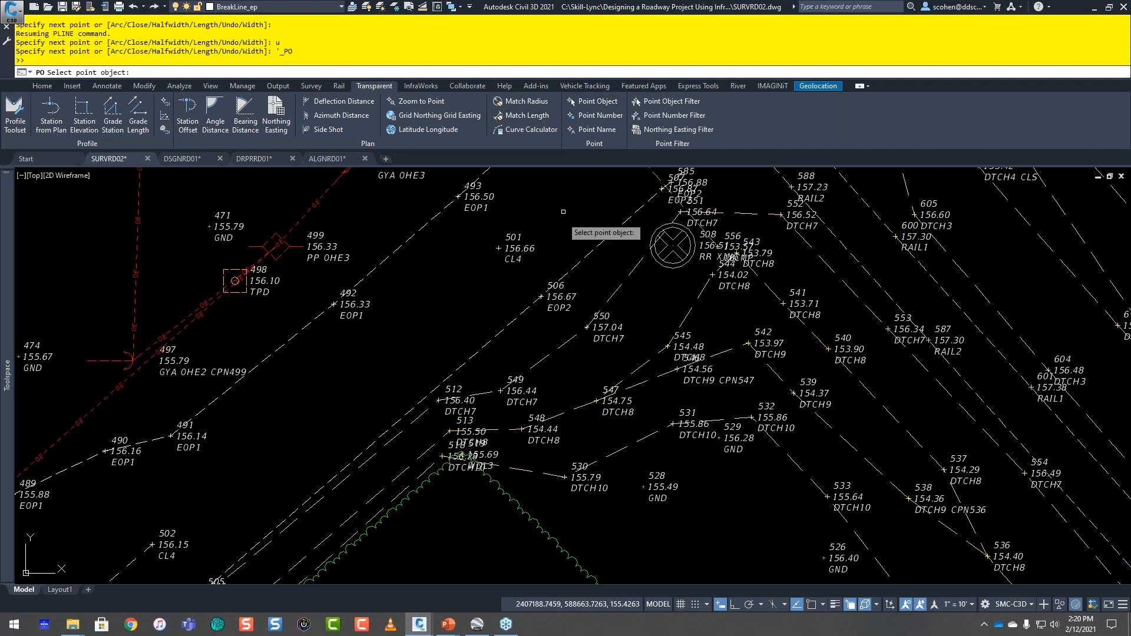
click(537, 224)
click(507, 241)
middle_drag(588, 196, 409, 354)
click(456, 276)
click(449, 276)
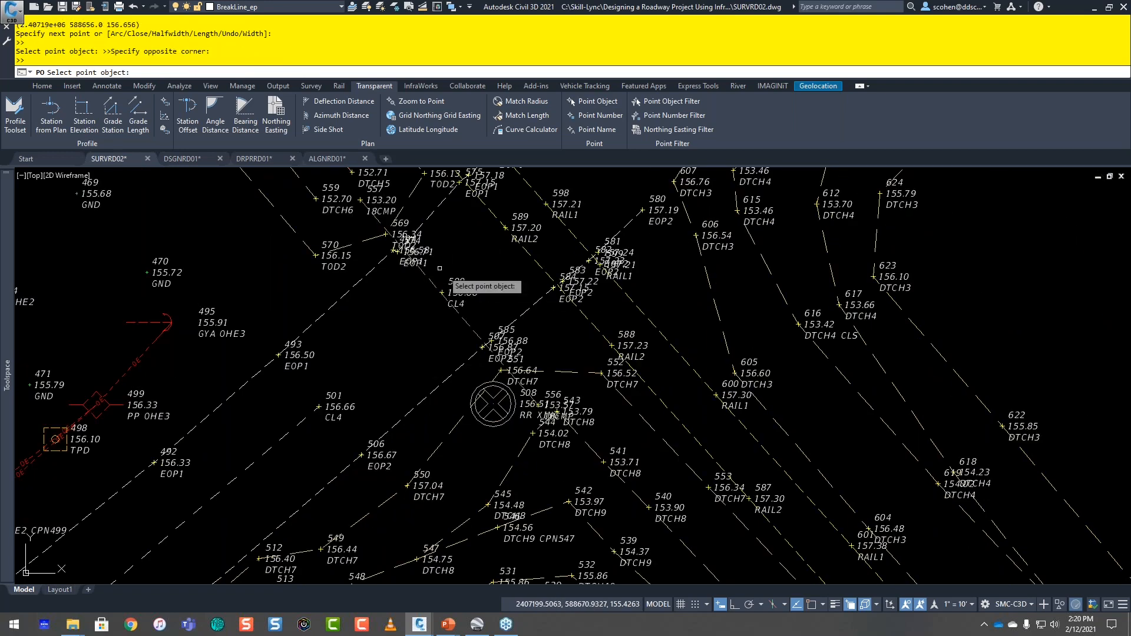
click(441, 295)
click(554, 287)
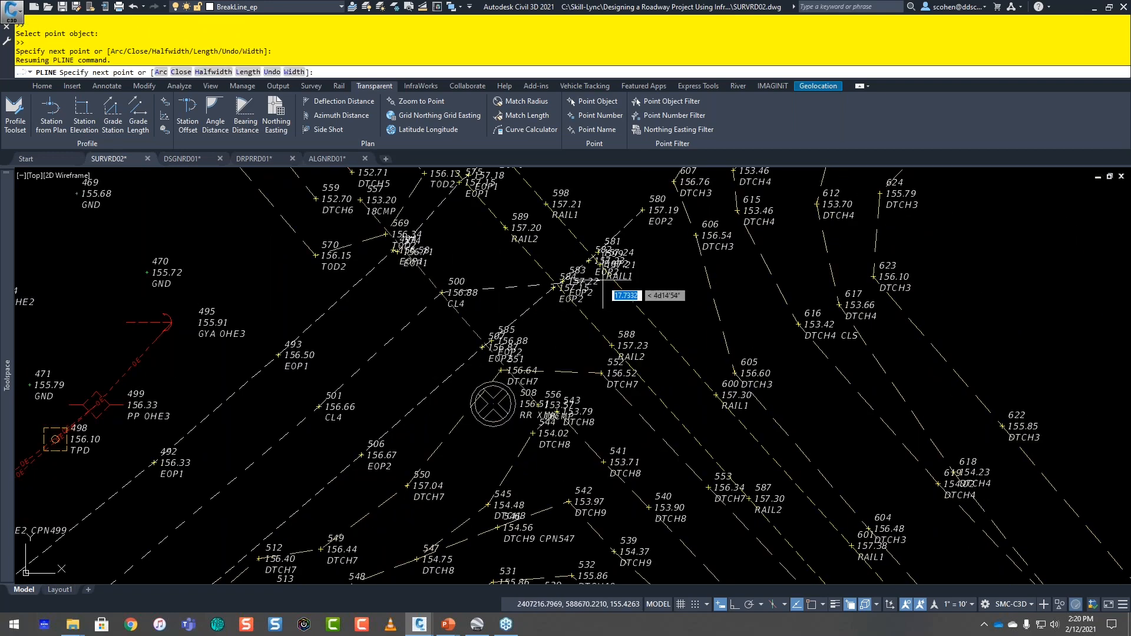
key(Escape)
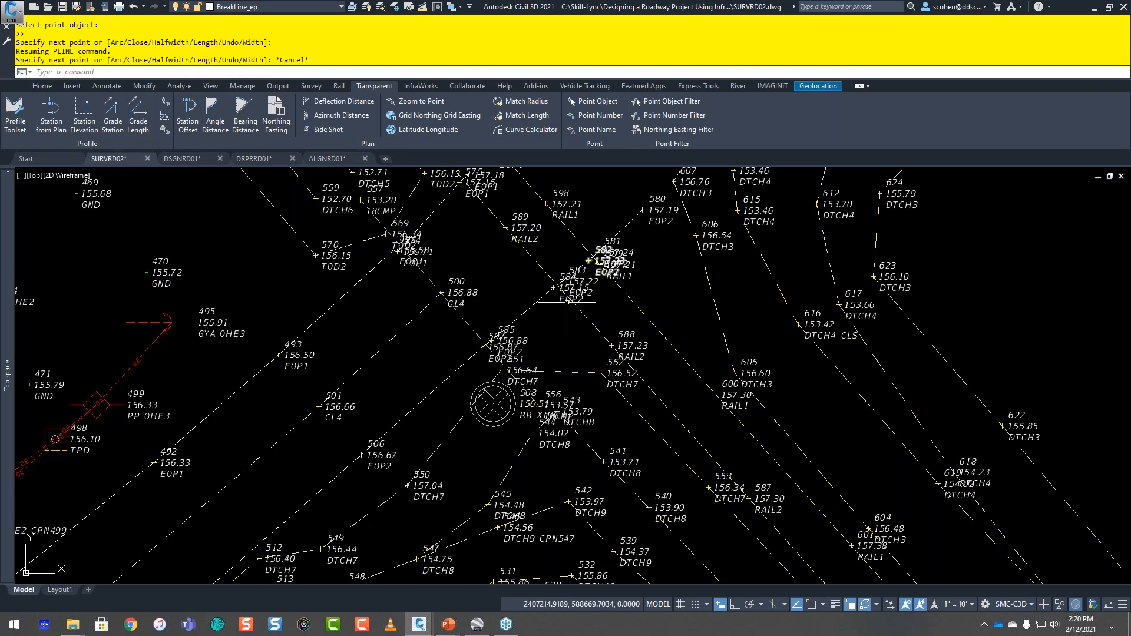
scroll(566, 302, down, 4)
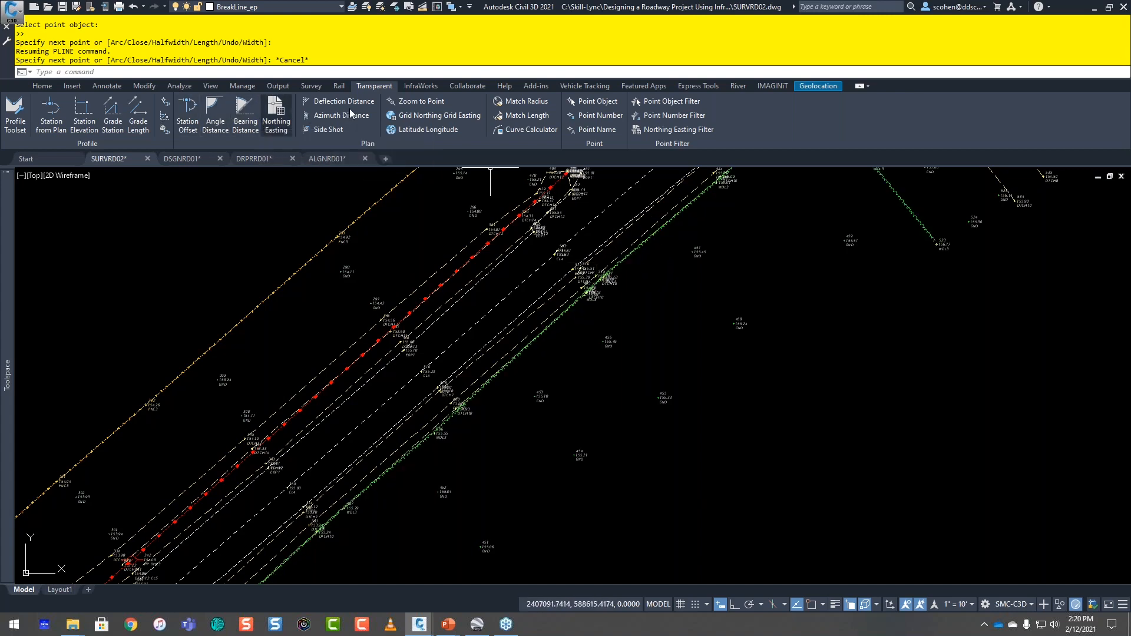
scroll(330, 248, down, 3)
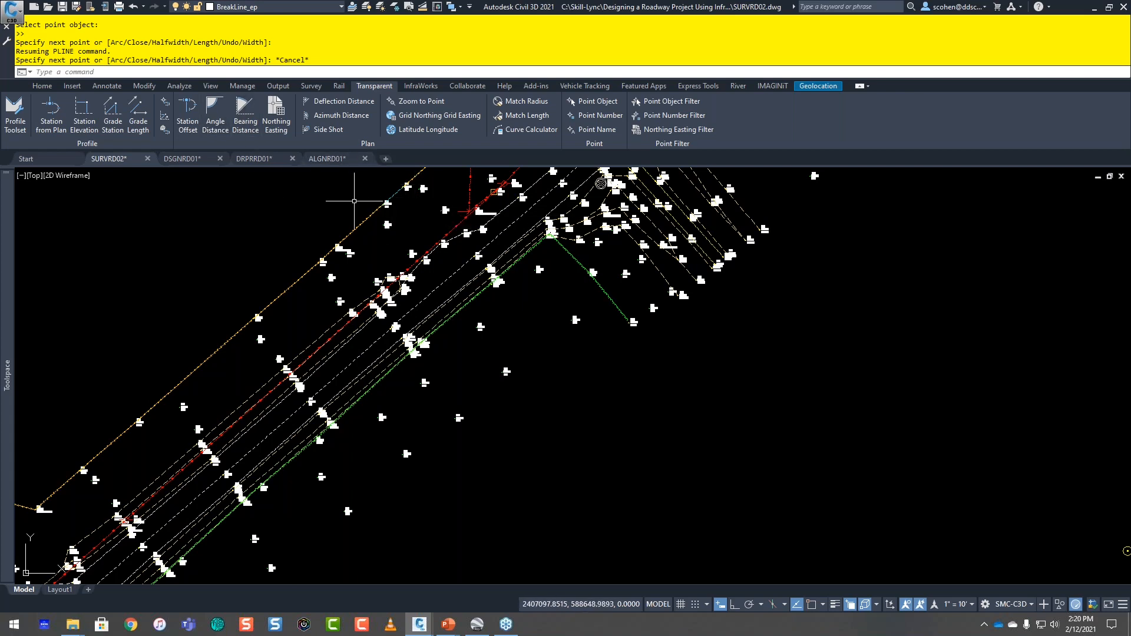
click(41, 86)
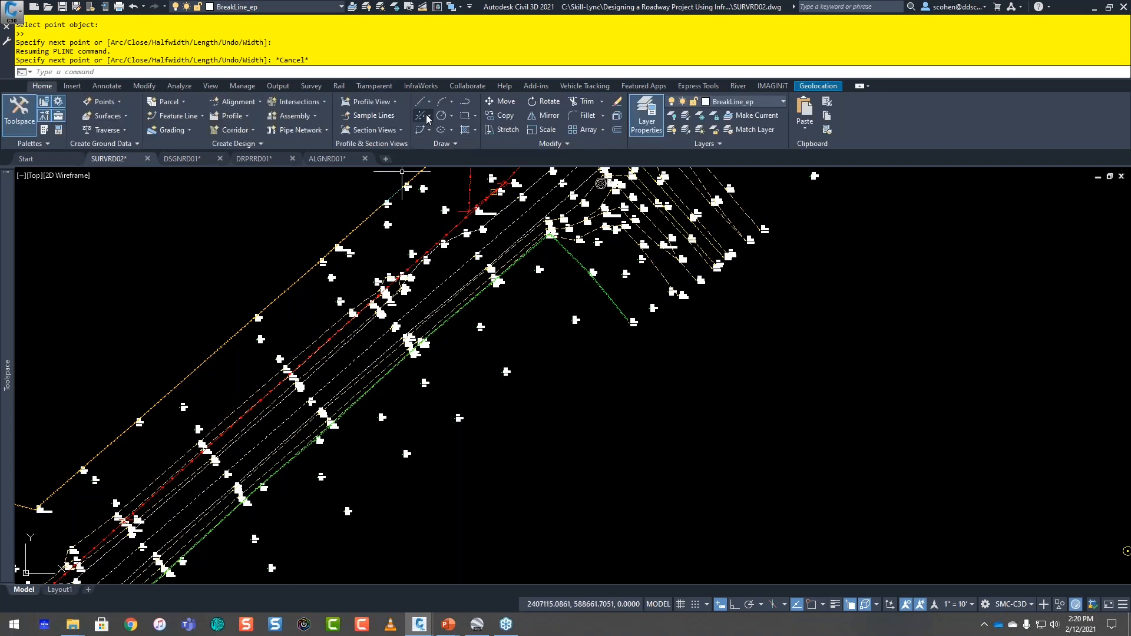
text(l;)
key(Return)
key(Escape)
key(Escape)
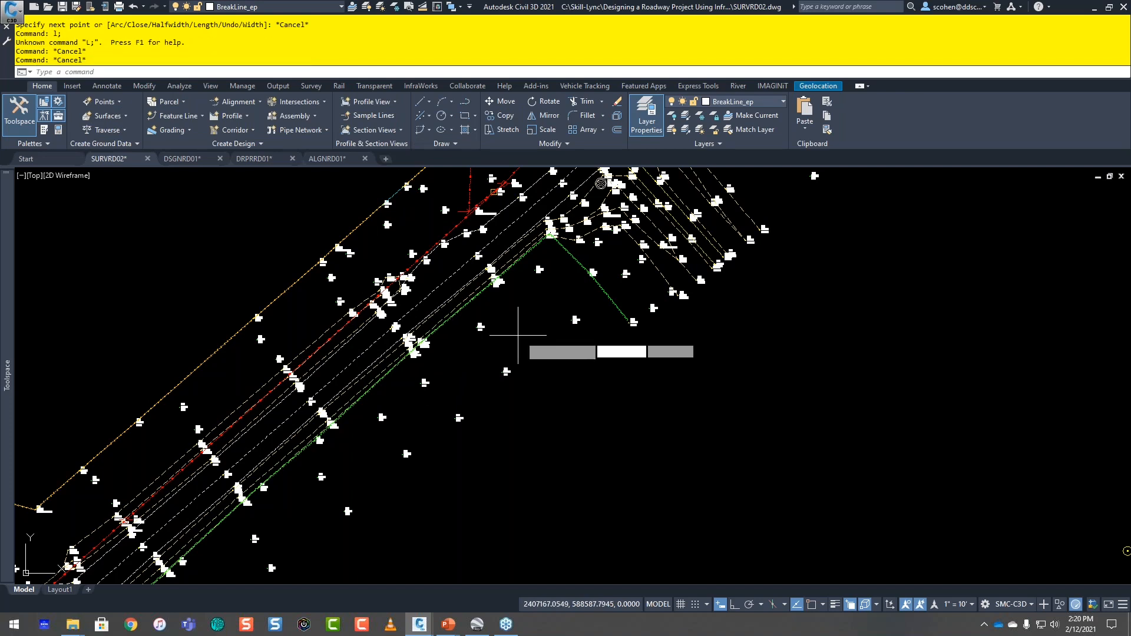
text(L)
key(Return)
key(Escape)
key(Escape)
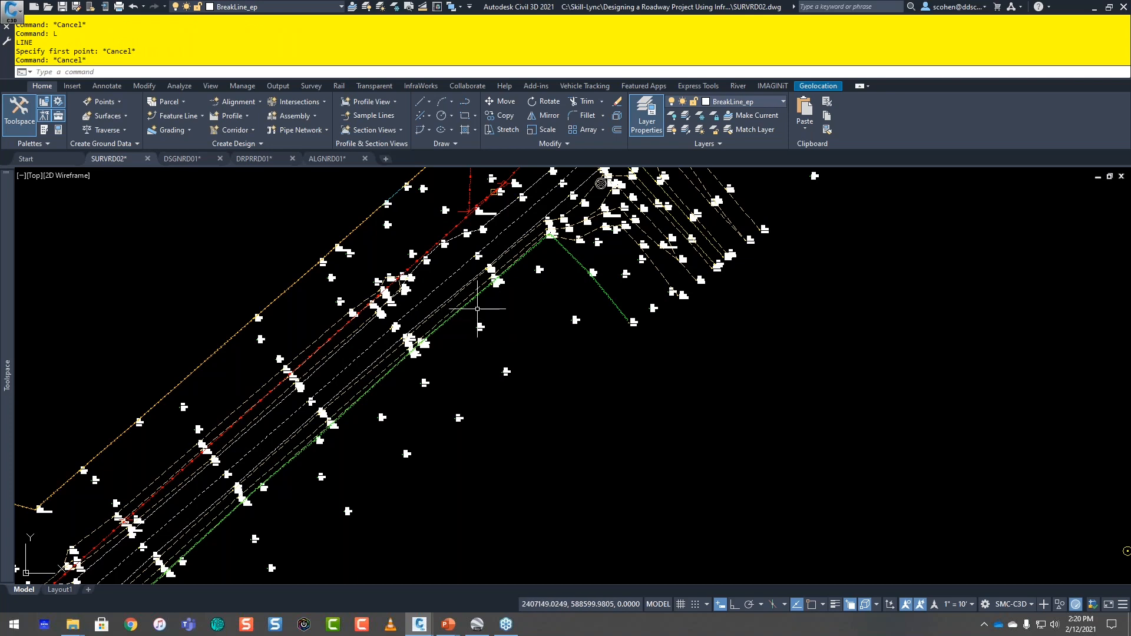
Step: Try the Create Line by Latitude/Longitude command, cancel it at the latitude prompt, and review the available line creation commands
click(426, 105)
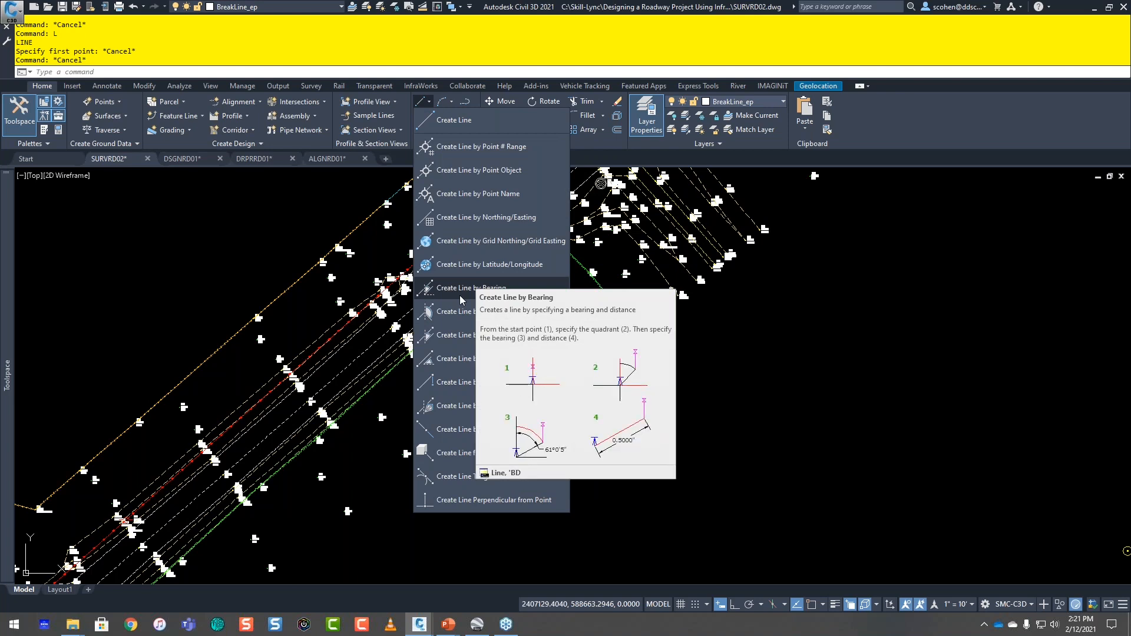
click(500, 267)
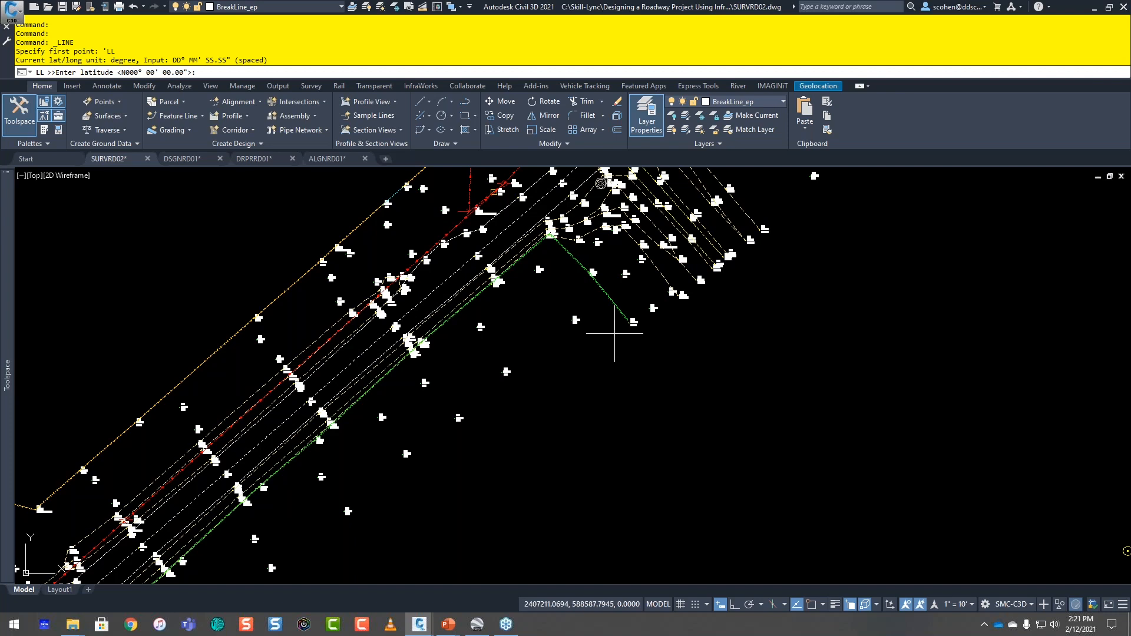
key(Escape)
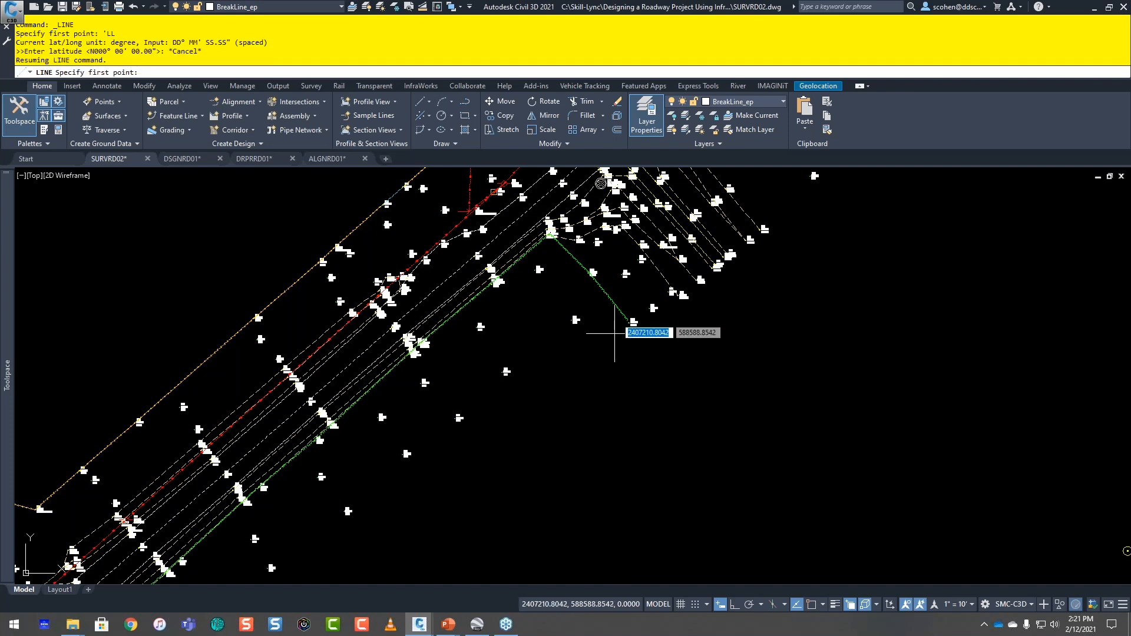
click(429, 104)
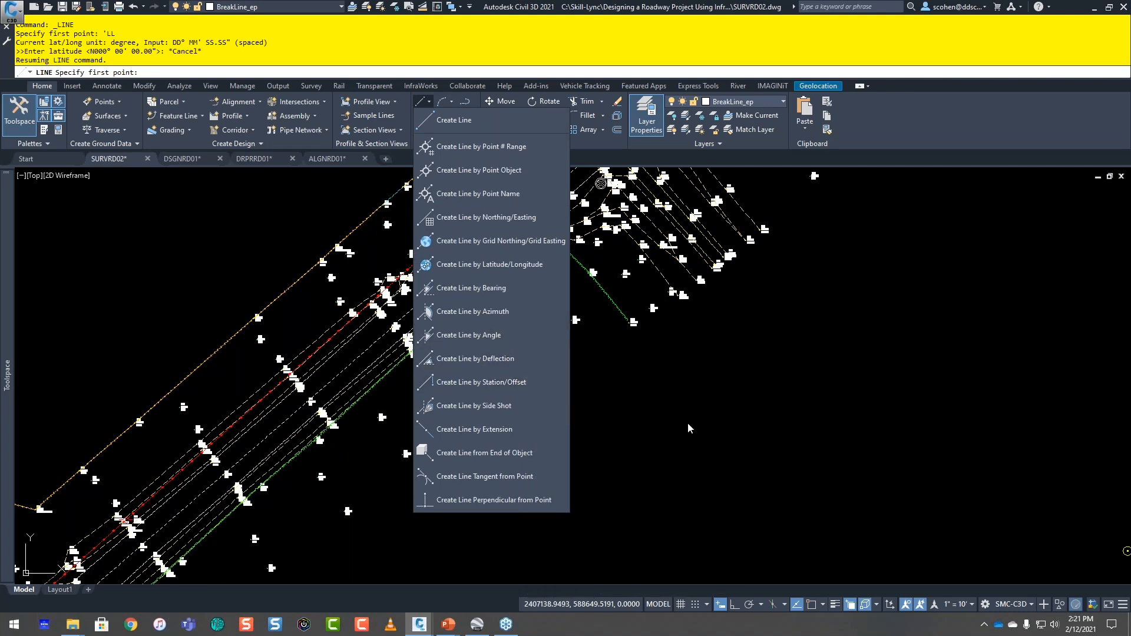
click(669, 475)
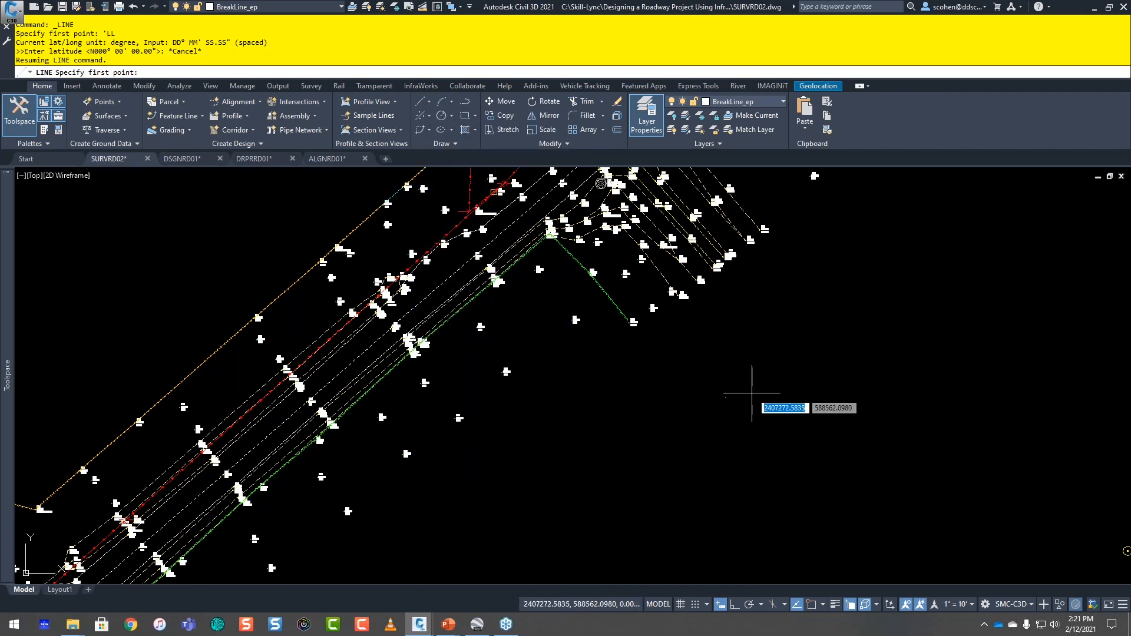
key(Escape)
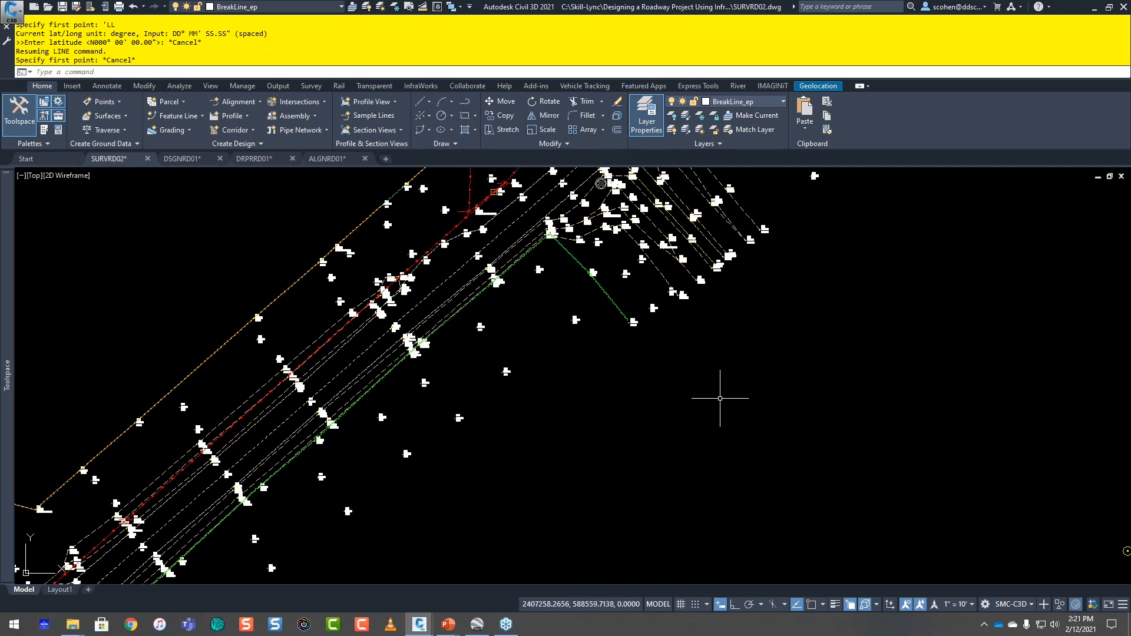
key(Escape)
Step: Draw a single straight line sloping up to the northeast in the empty area southeast of the road intersection
text(l)
key(Return)
click(631, 482)
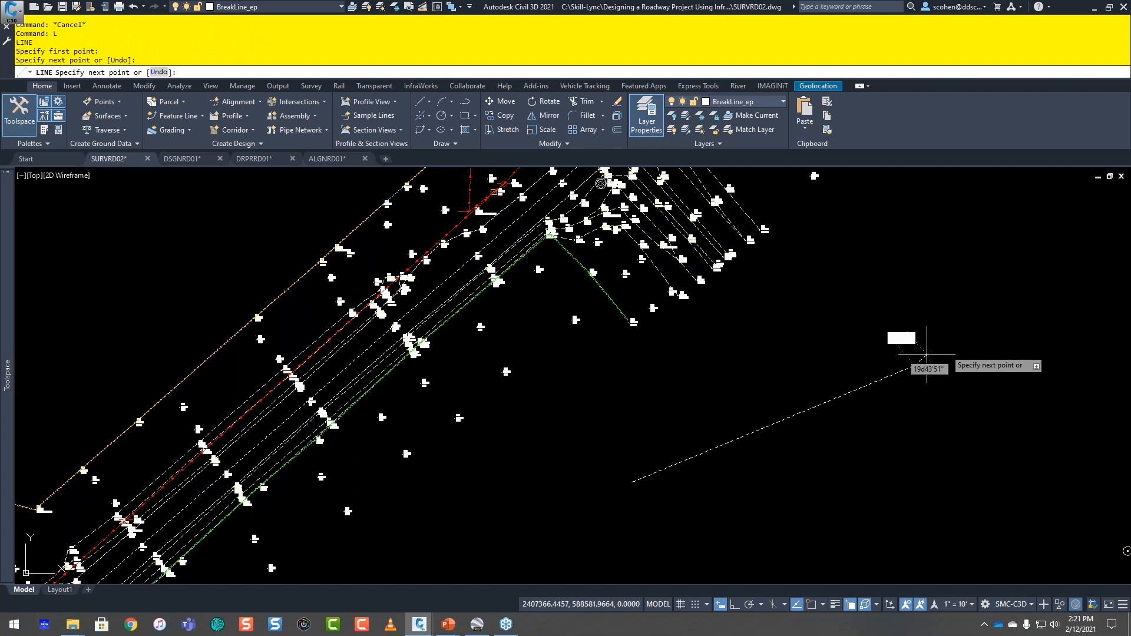
click(915, 365)
key(Escape)
key(Escape)
Step: Try to start a line from the new straight line with the Perpendicular object snap, and cancel the command
middle_drag(808, 361, 741, 336)
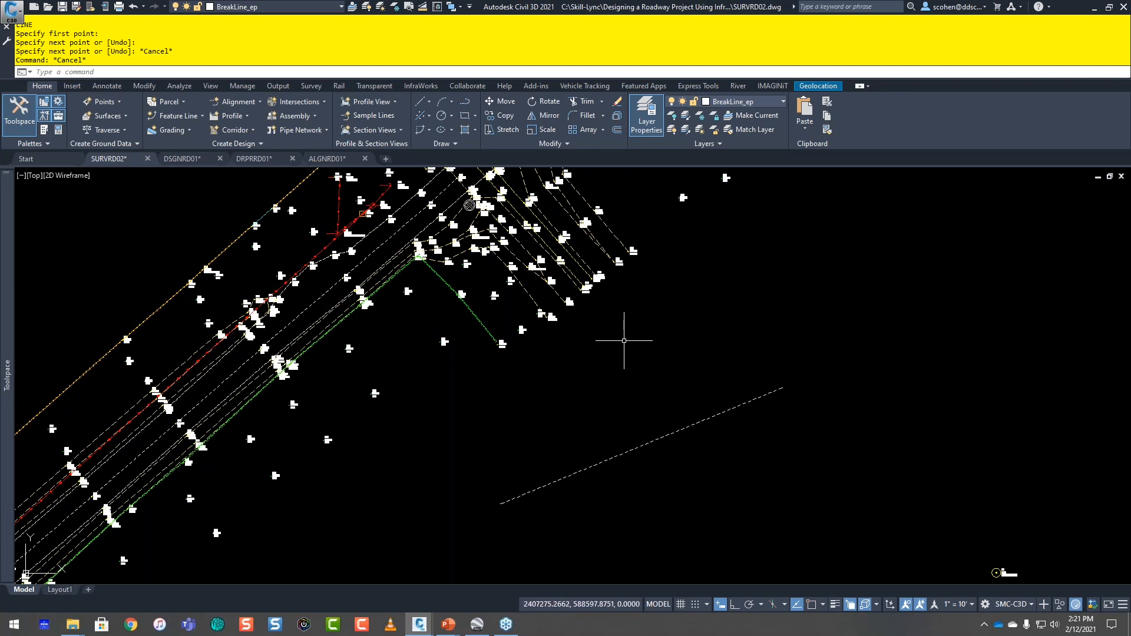
text(L)
key(Return)
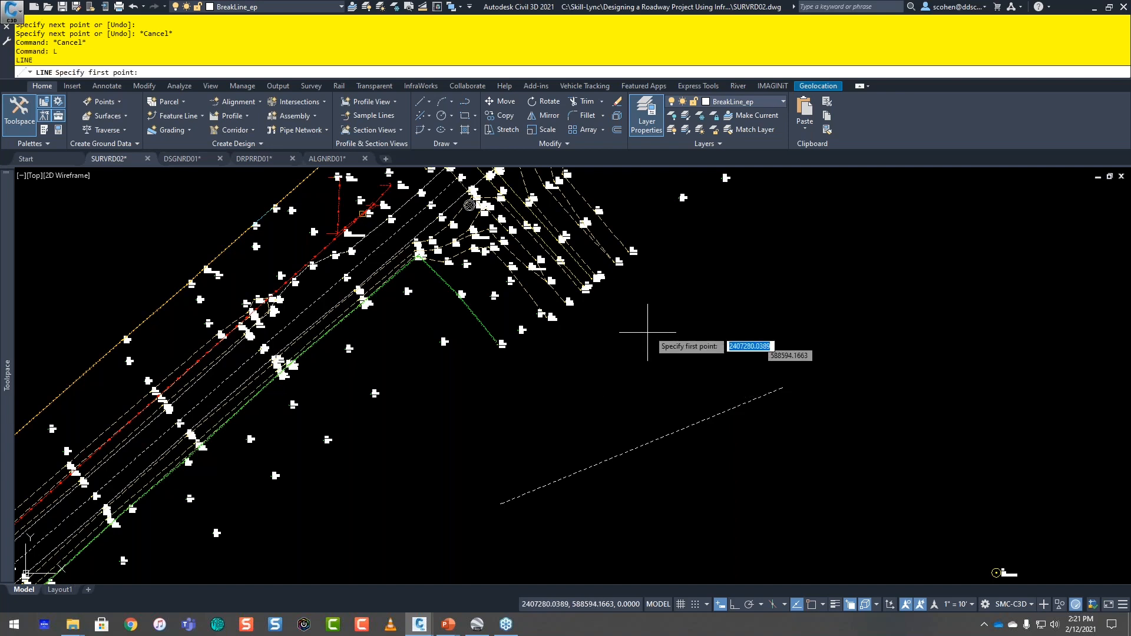
shift+right_click(713, 296)
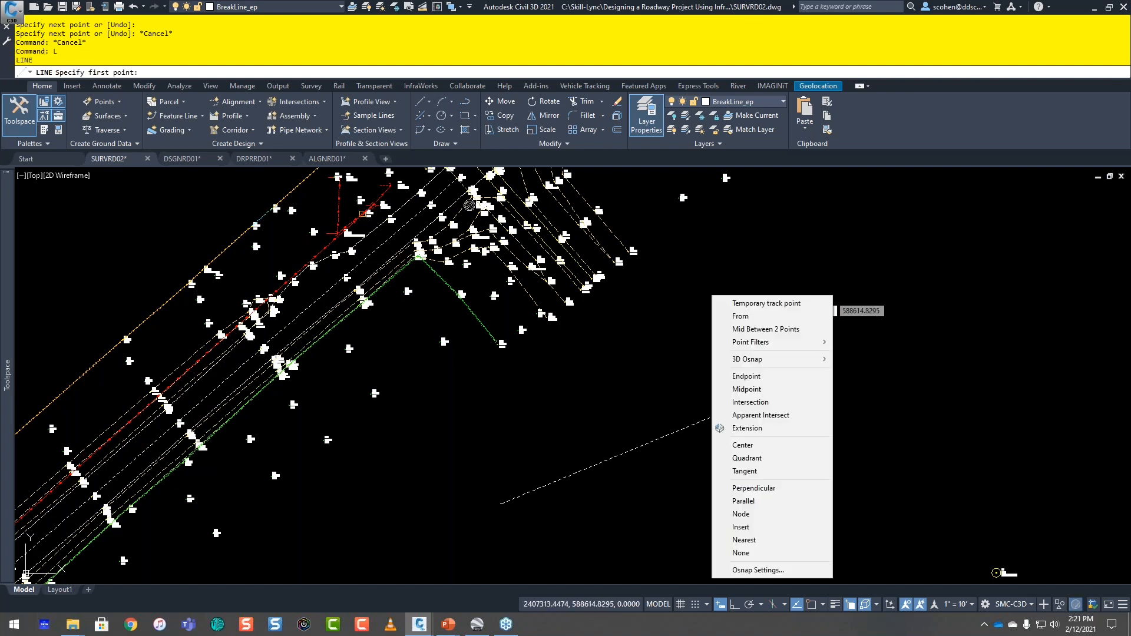
click(753, 487)
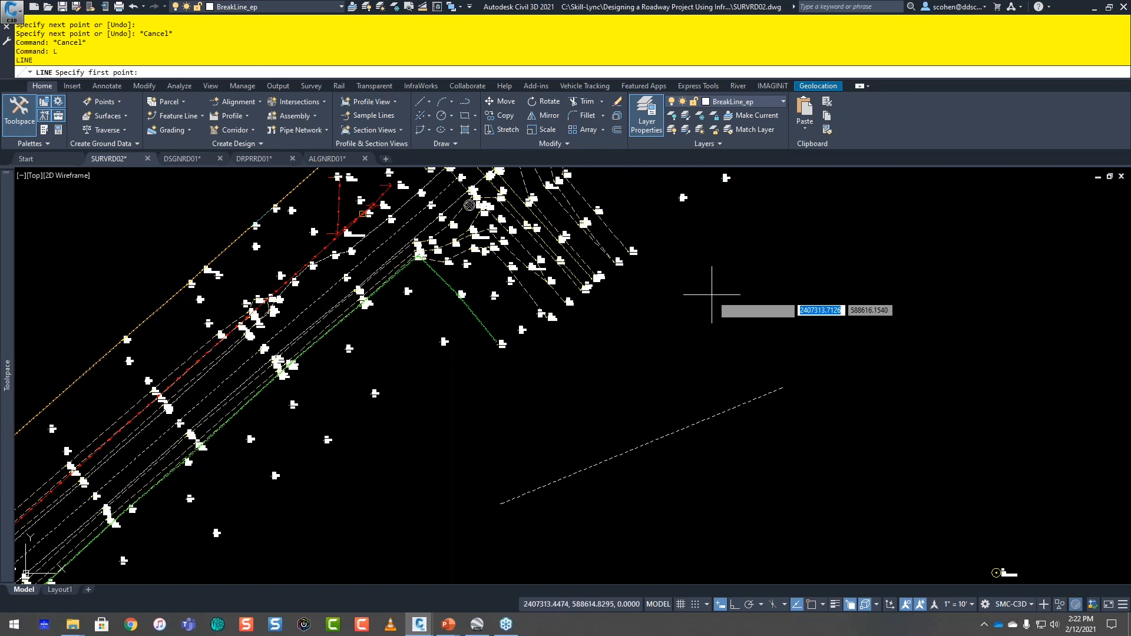
click(672, 428)
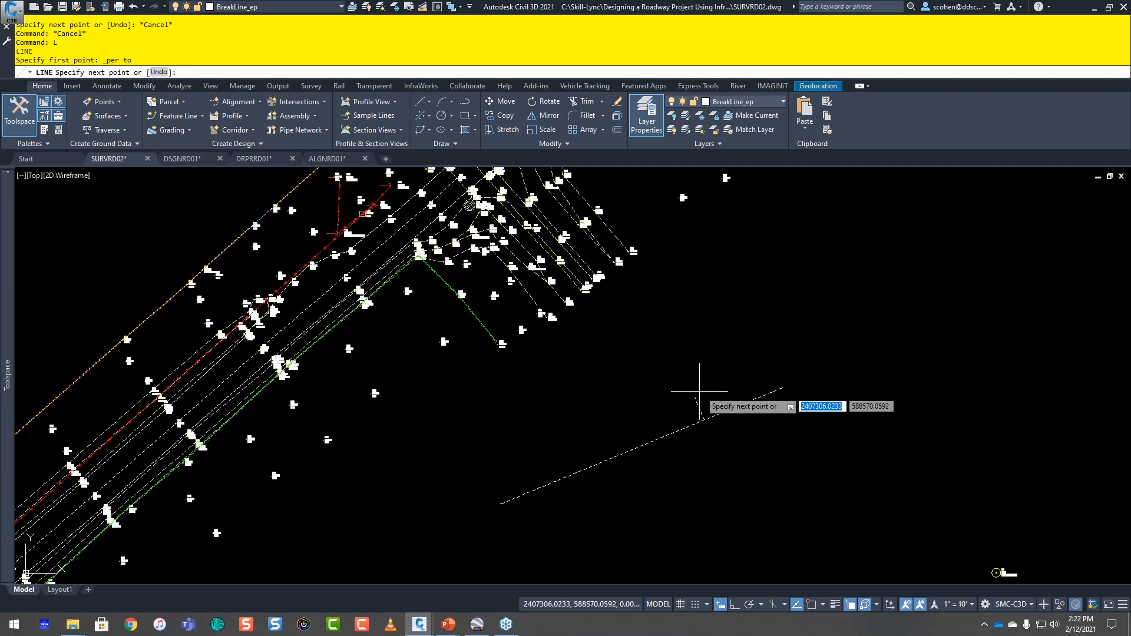
key(Escape)
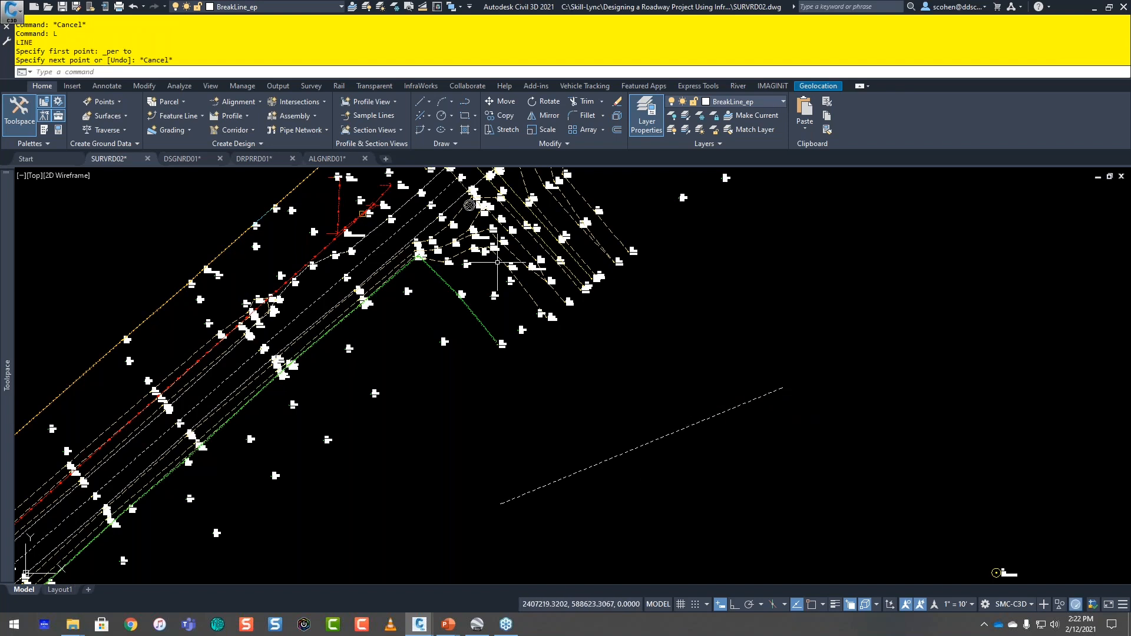
click(422, 105)
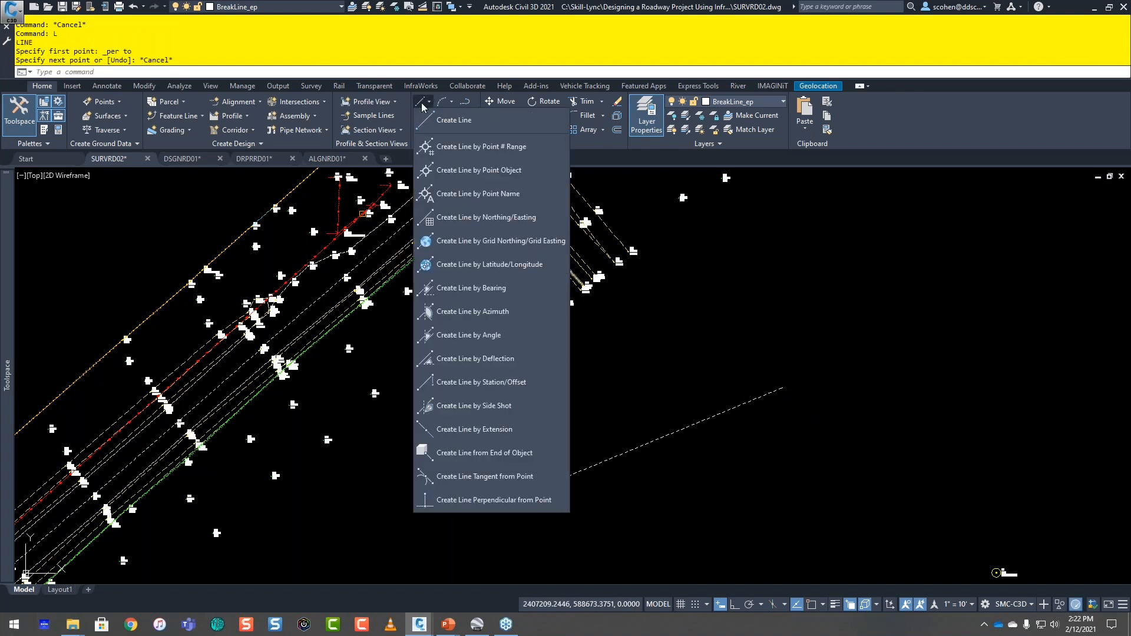
click(778, 290)
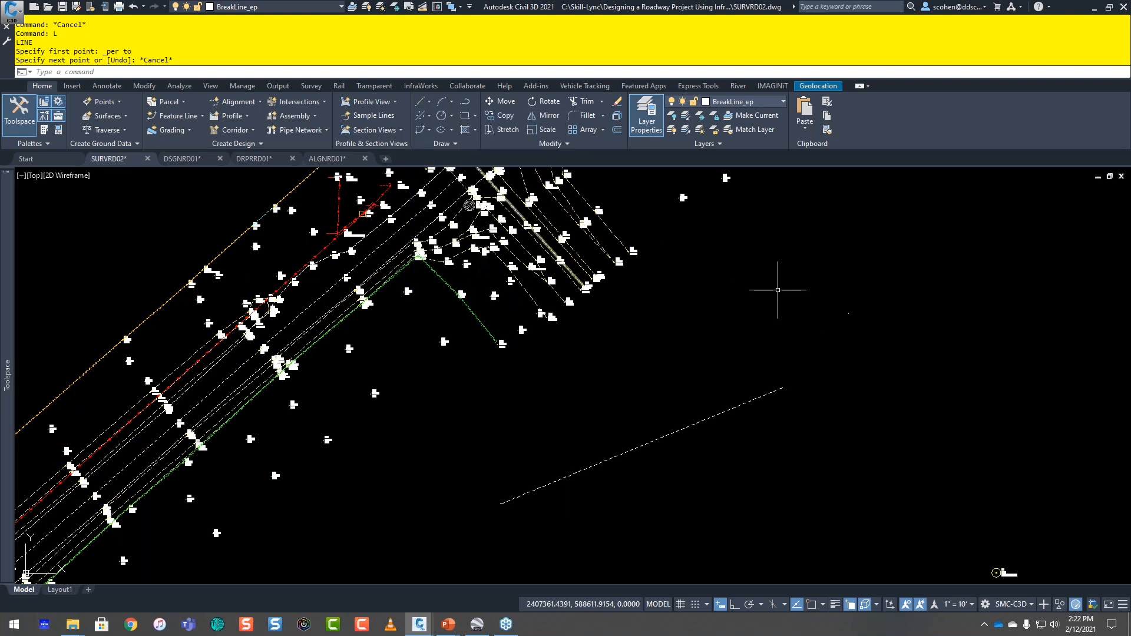
key(Escape)
key(Escape)
Step: Draw a three-point arc in the empty area northeast of the straight line, curving down toward the southeast
text(a)
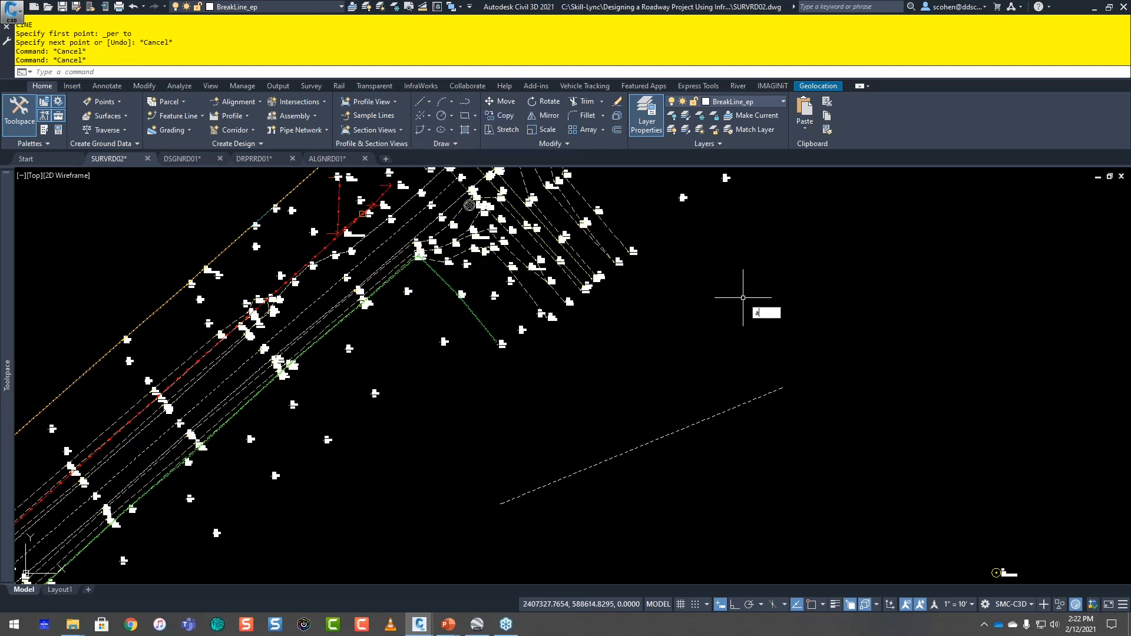
key(Return)
click(778, 294)
click(962, 371)
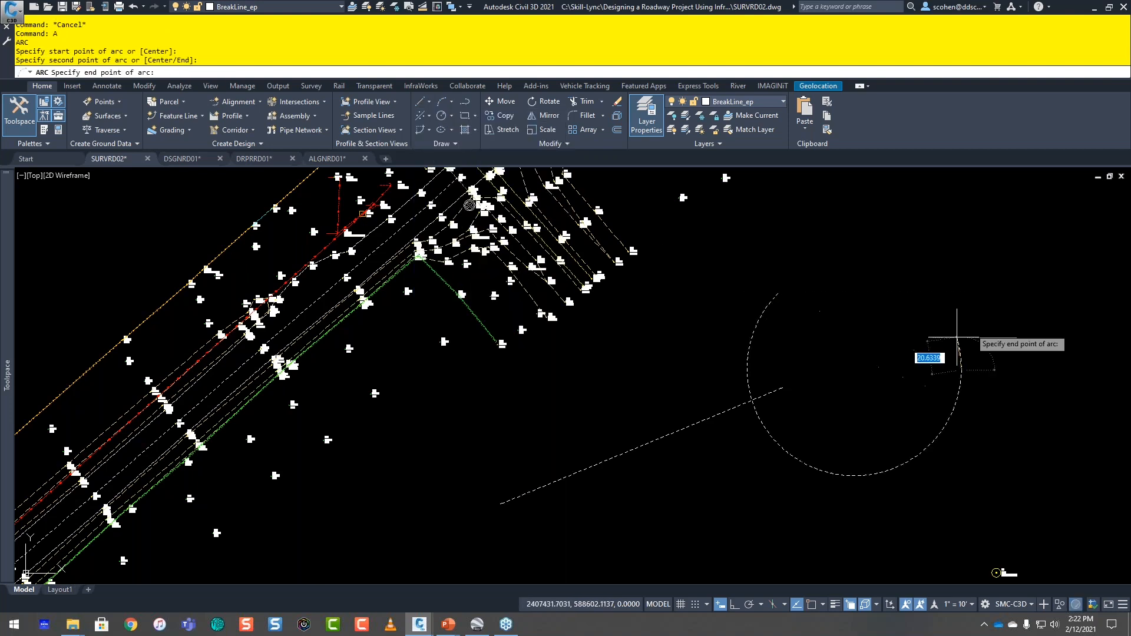
click(985, 405)
key(Escape)
key(Escape)
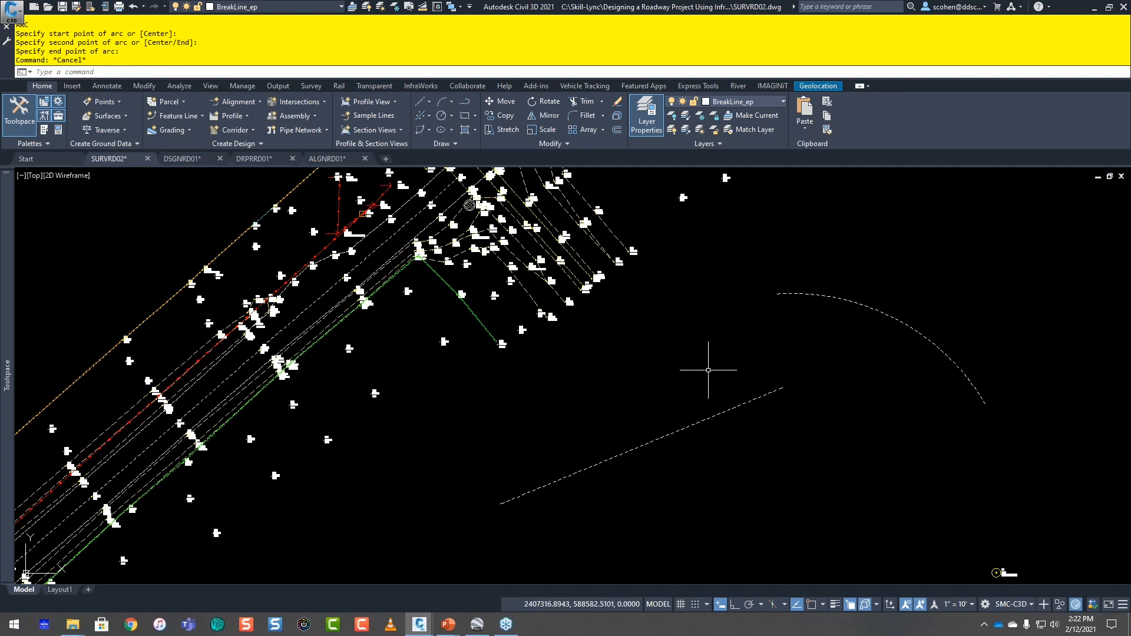
Step: Create a line perpendicular to the straight line with Create Line Perpendicular from Point, starting at its midpoint and extending northwest
click(428, 101)
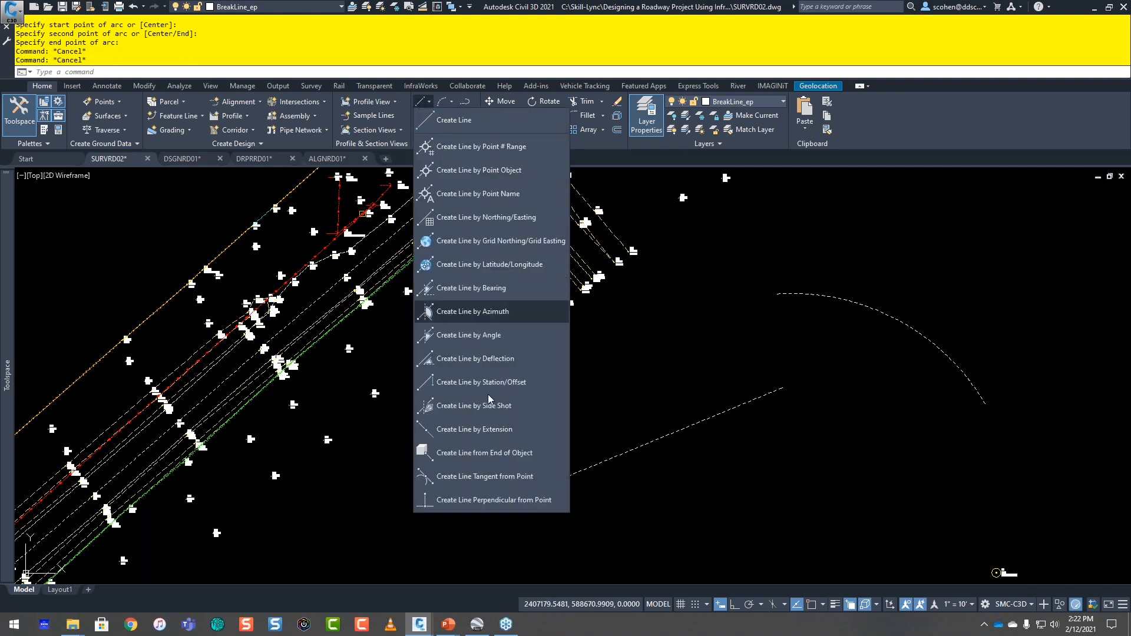
click(479, 500)
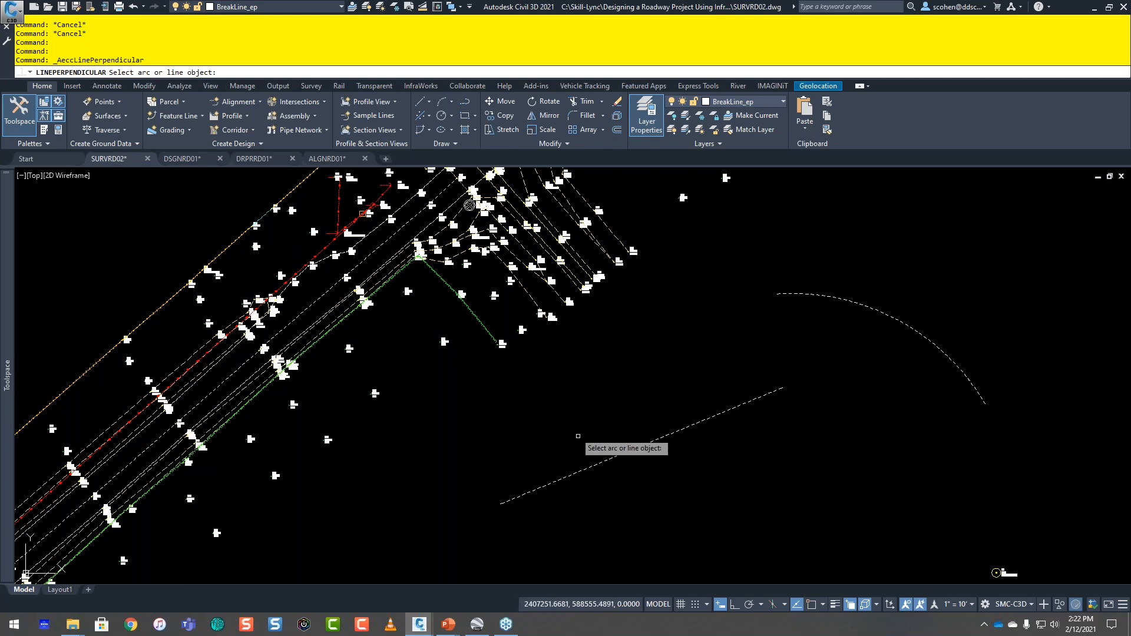
click(580, 477)
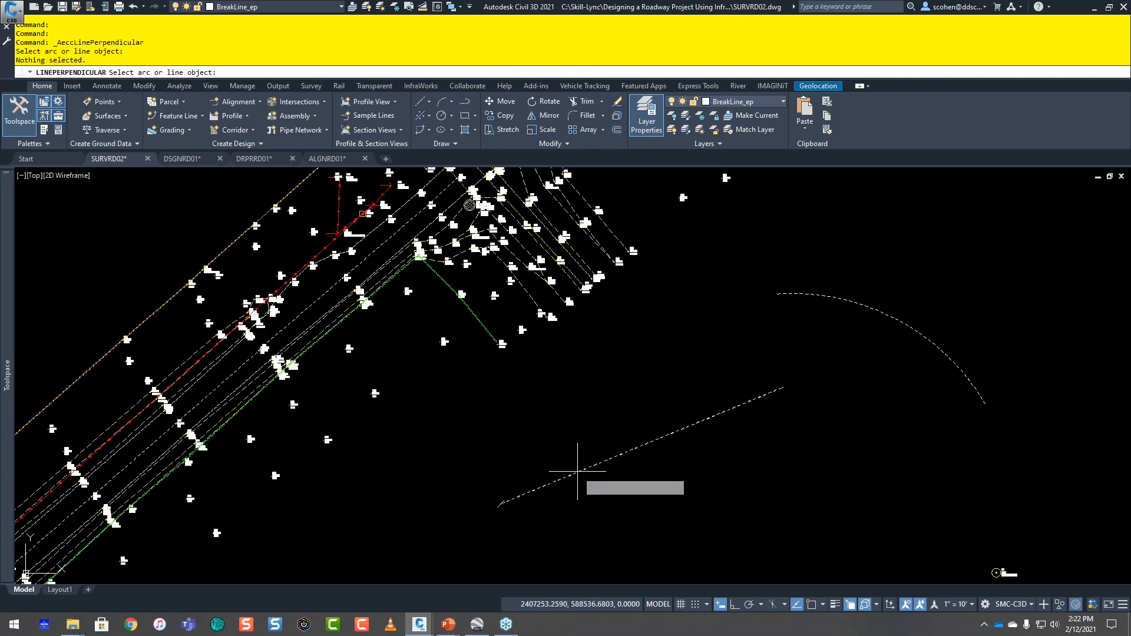
click(580, 469)
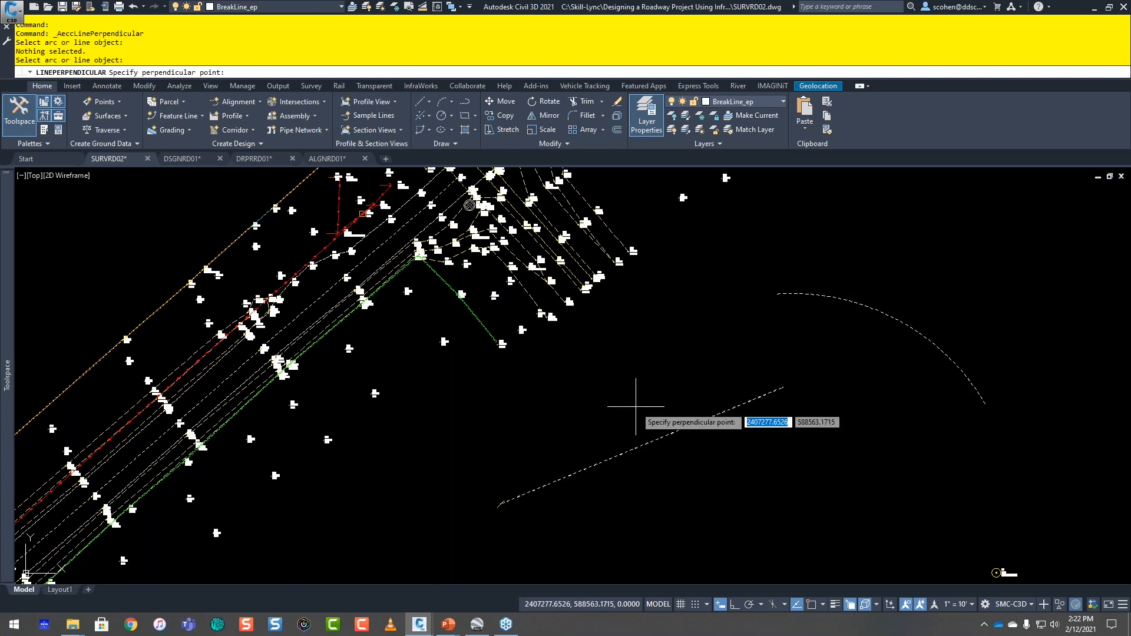
shift+right_click(658, 348)
click(686, 127)
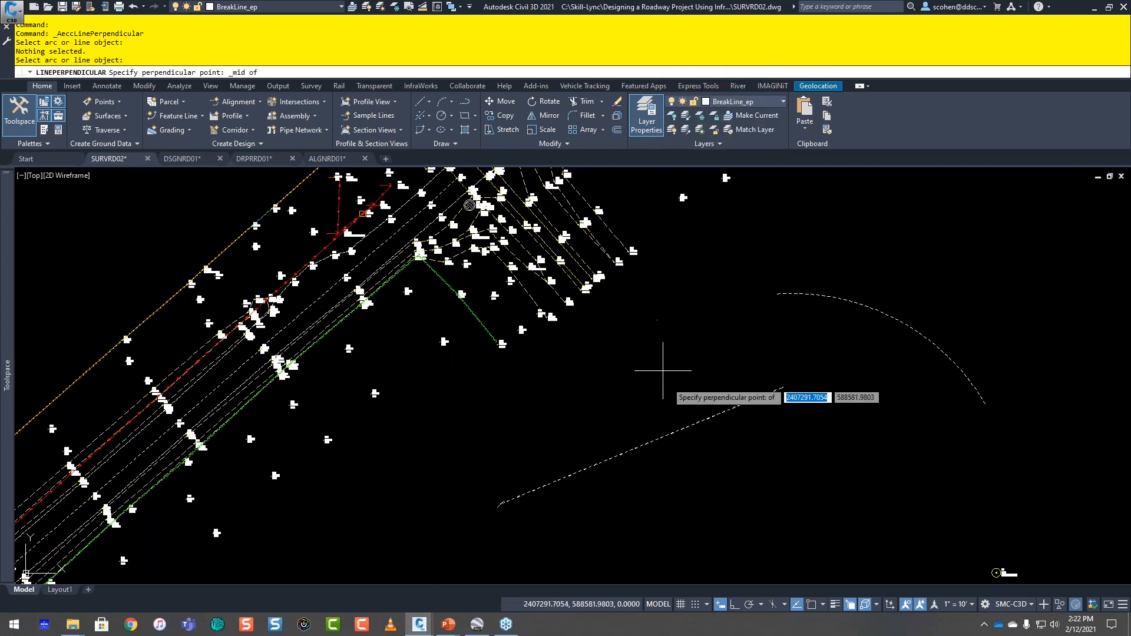
click(685, 439)
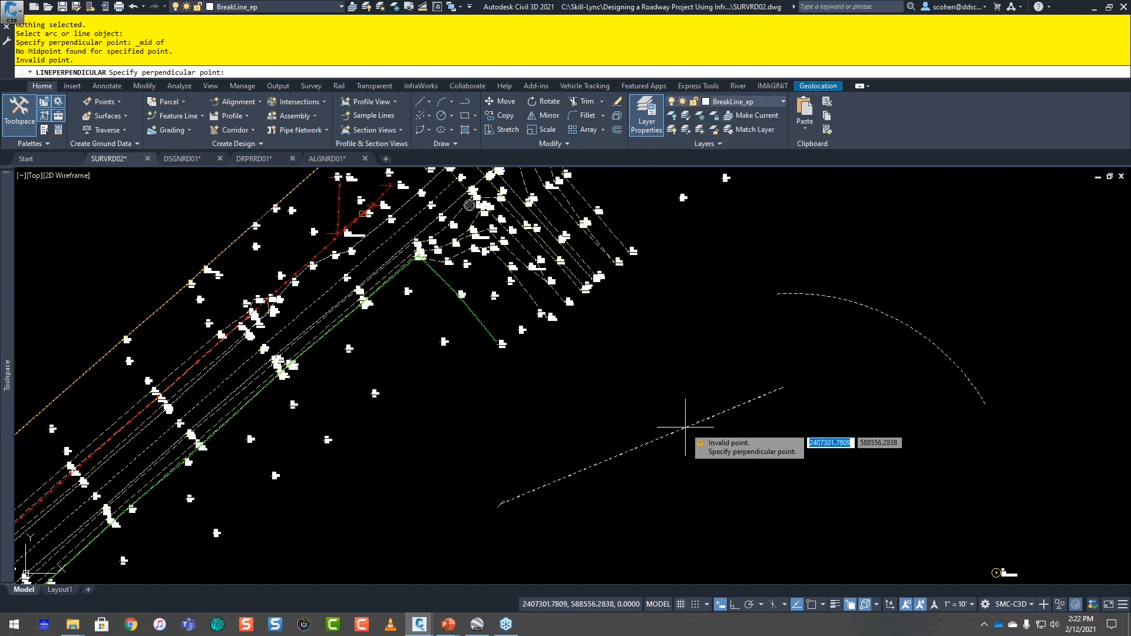
shift+right_click(671, 375)
key(m)
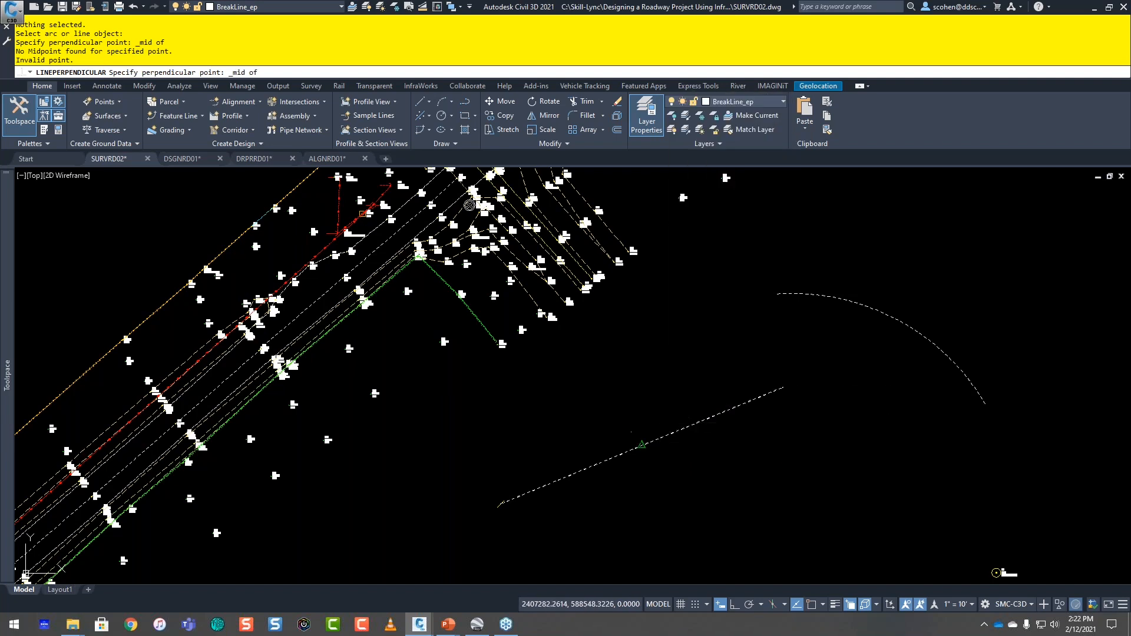
click(642, 444)
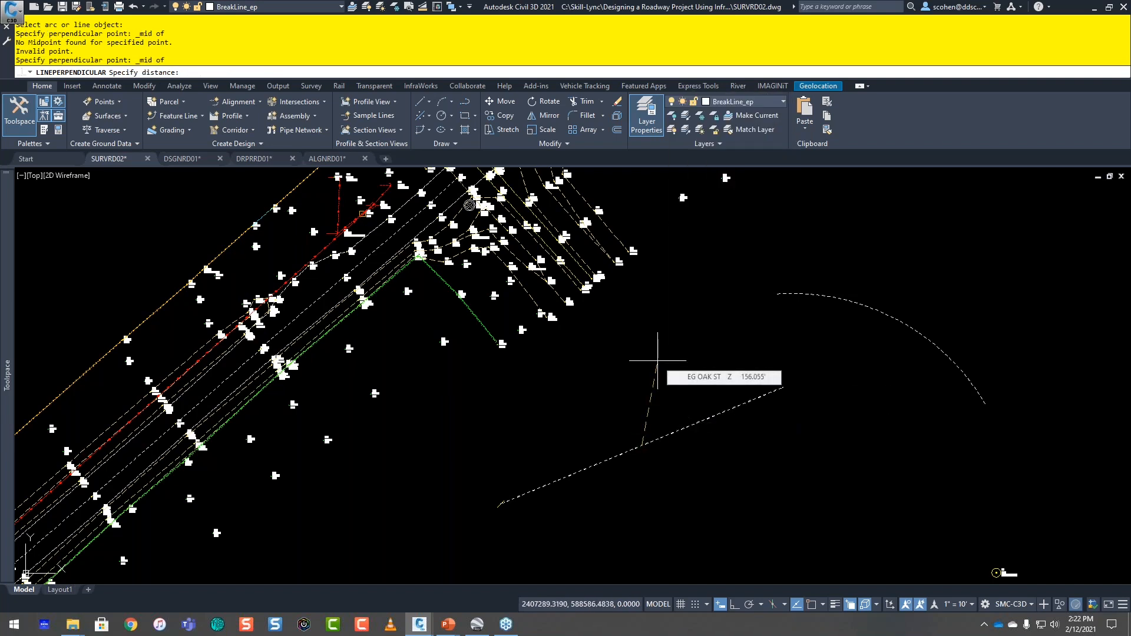
text(100)
key(Return)
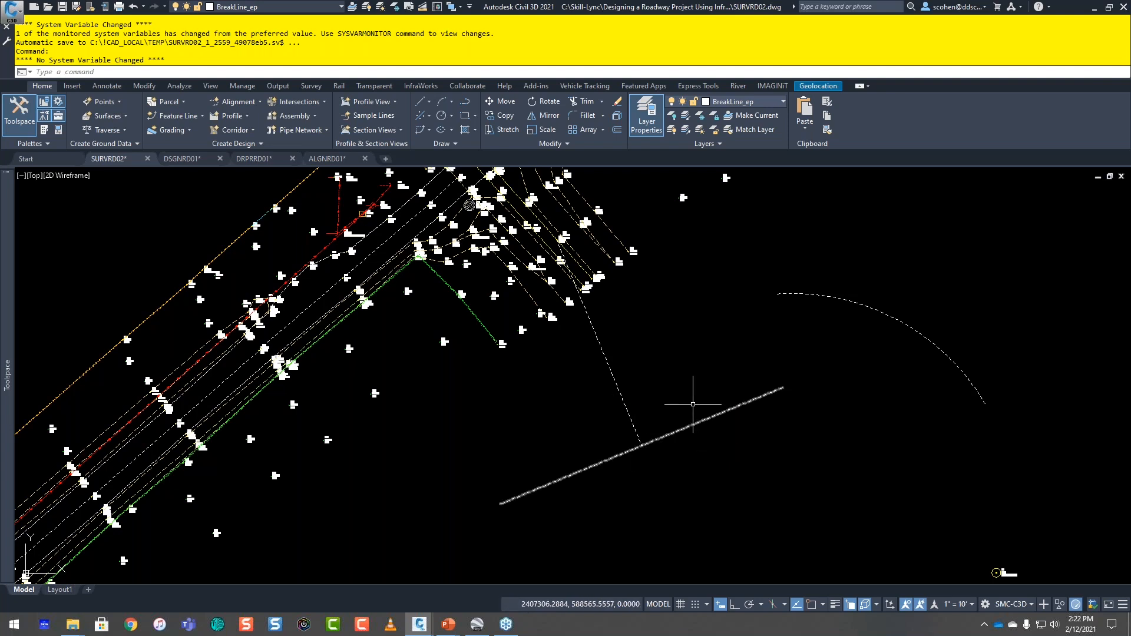
Step: Create a perpendicular line from a Nearest-snapped point on the western part of the arc, with a distance of -50
middle_drag(808, 369, 644, 428)
key(Return)
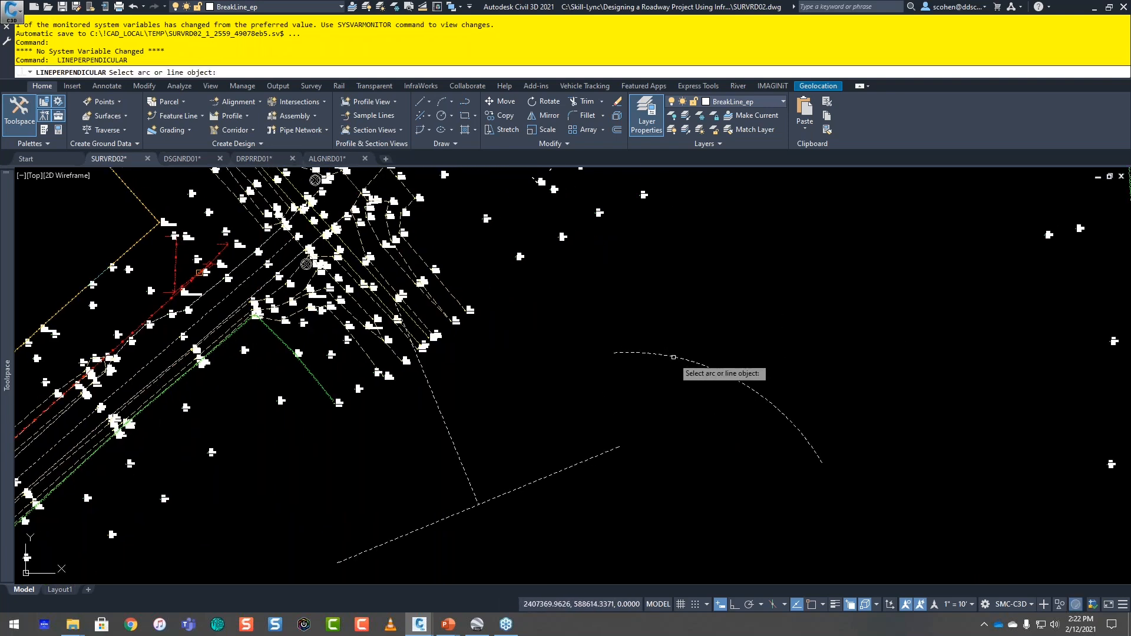
click(675, 358)
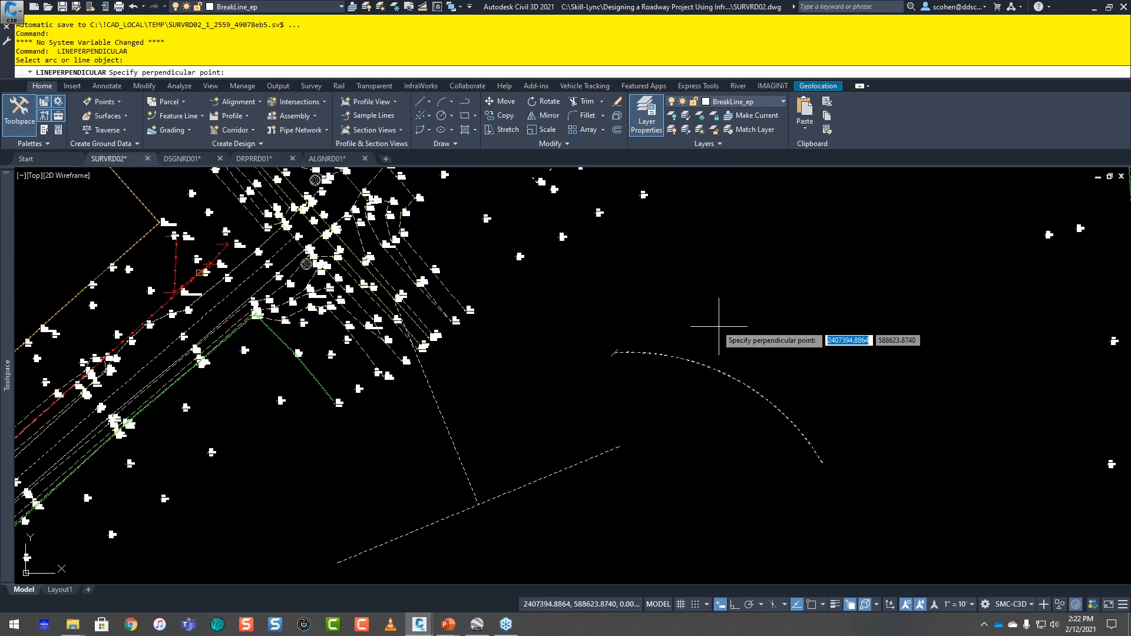
shift+right_click(720, 306)
click(754, 543)
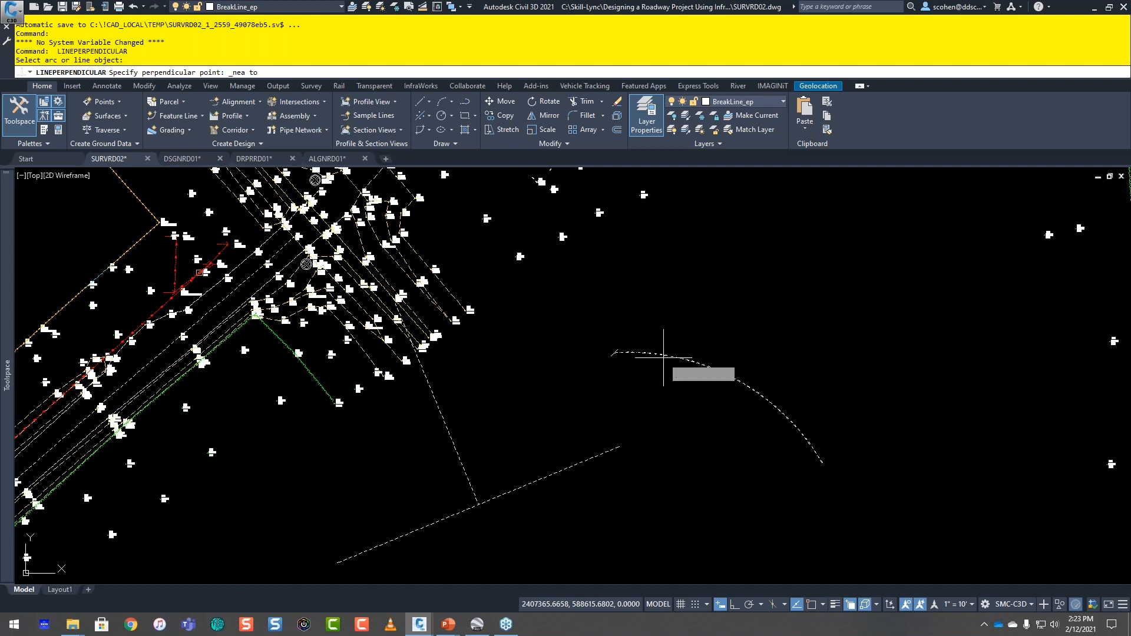
click(663, 354)
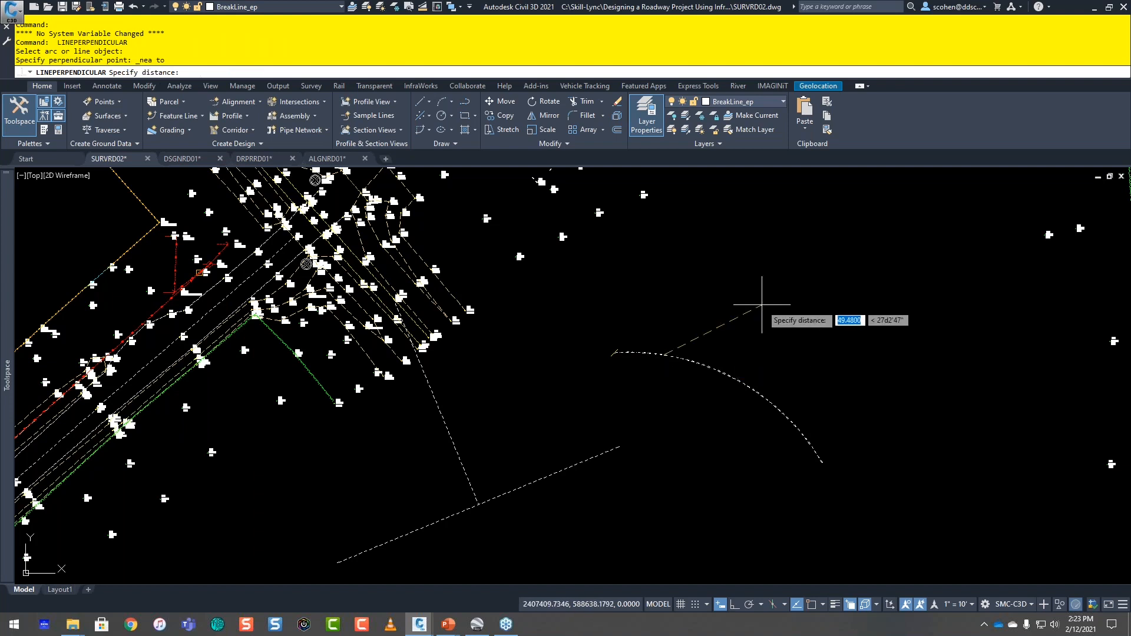
text(-50)
key(Return)
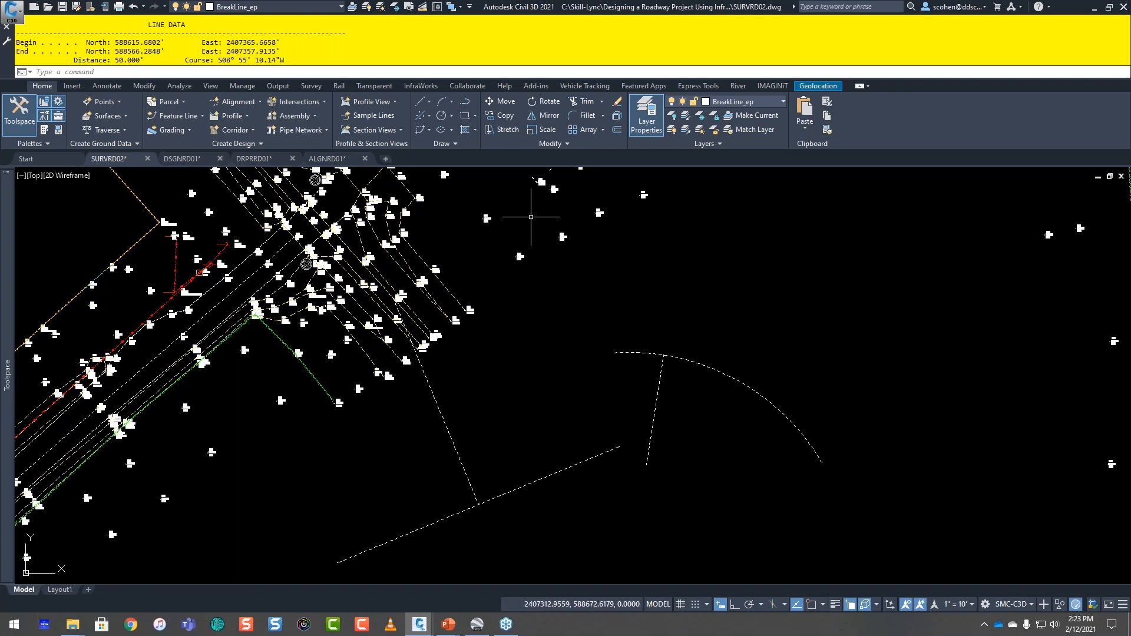
Step: Create a line from the southeast end of the arc with Create Line from End of Object, at a distance of 50
click(428, 102)
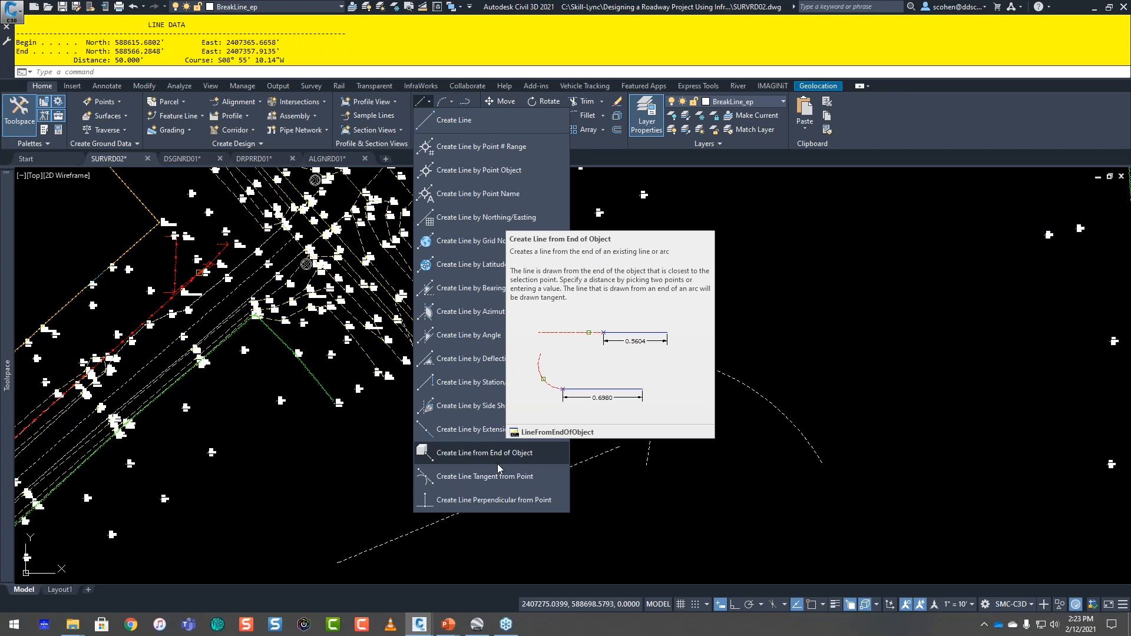
click(497, 463)
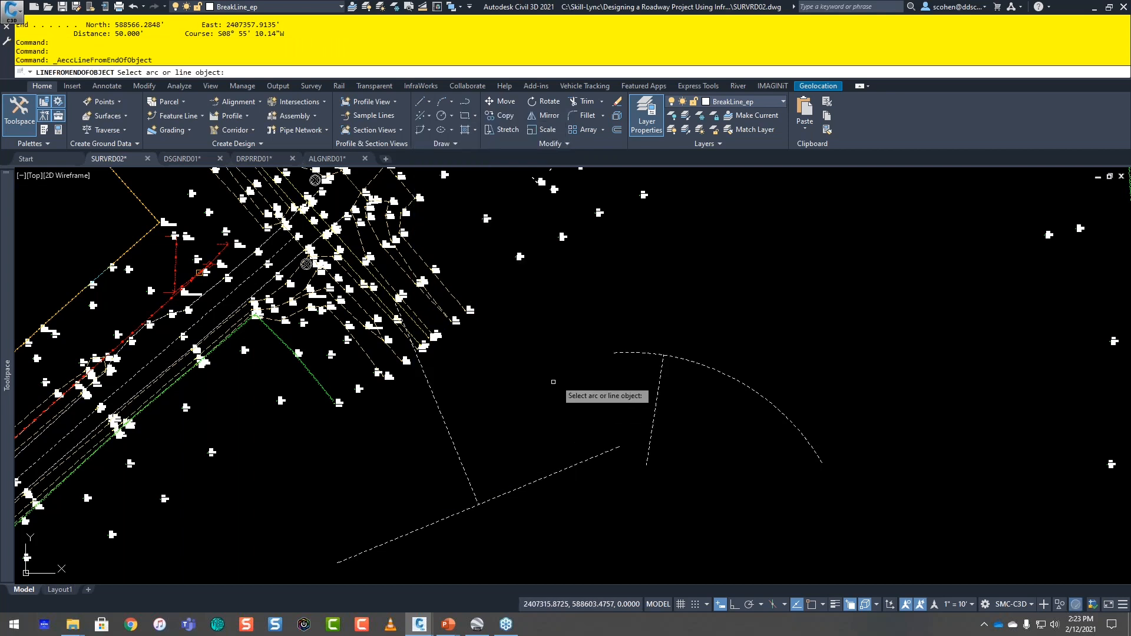
click(817, 458)
text(50)
middle_drag(876, 397, 702, 296)
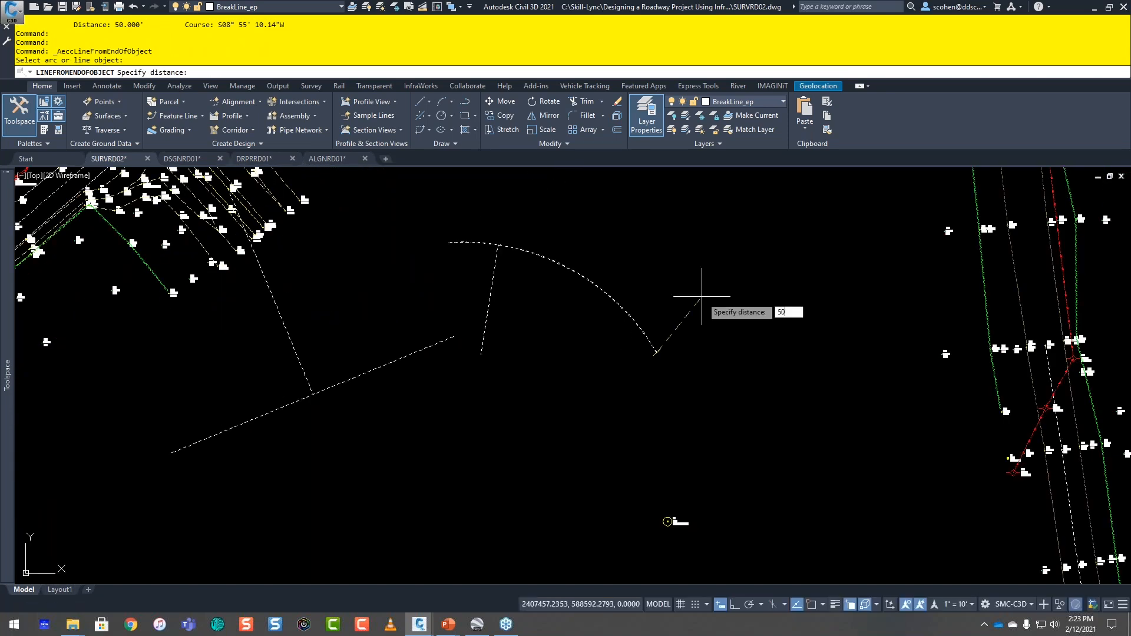
key(Return)
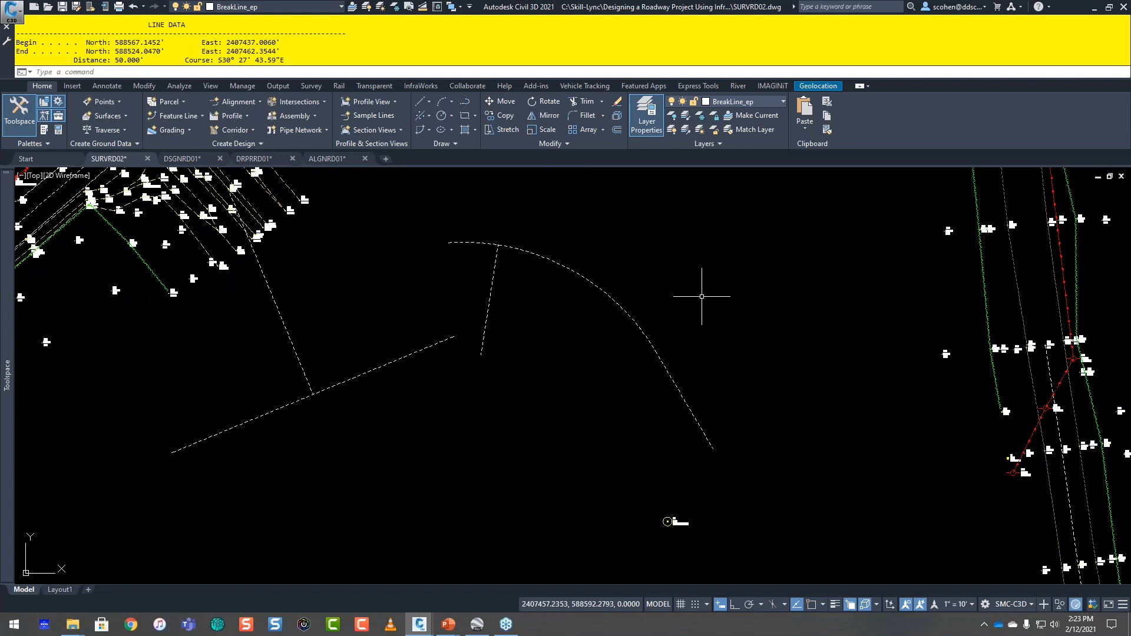
Step: Join the arc and the line extending from its southeast end into one polyline
text(J)
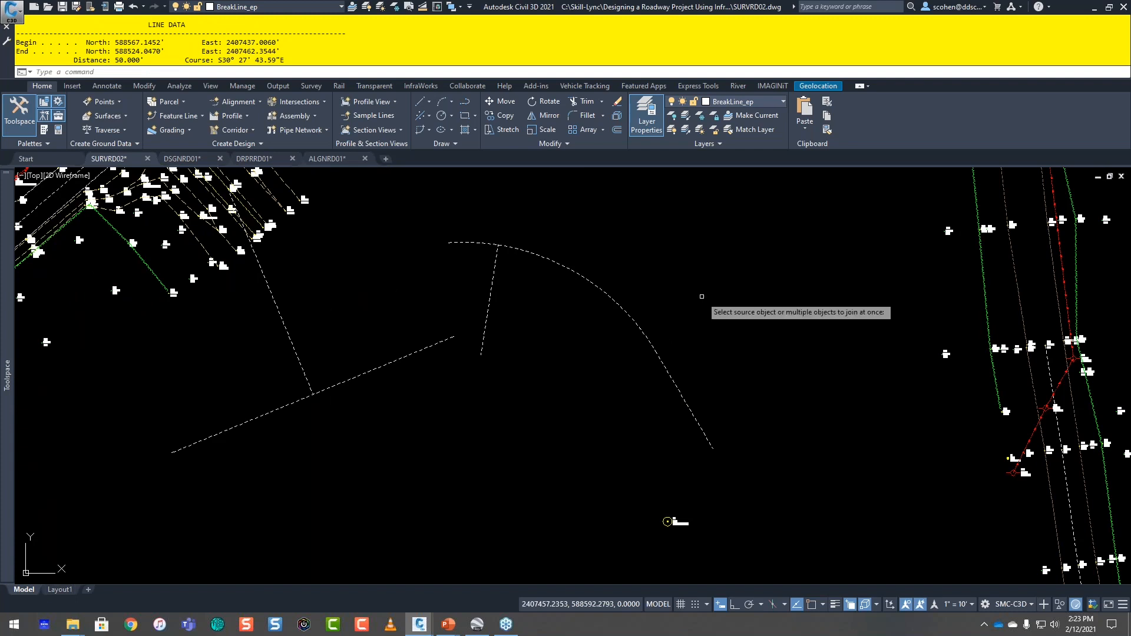
key(Return)
click(753, 287)
click(632, 378)
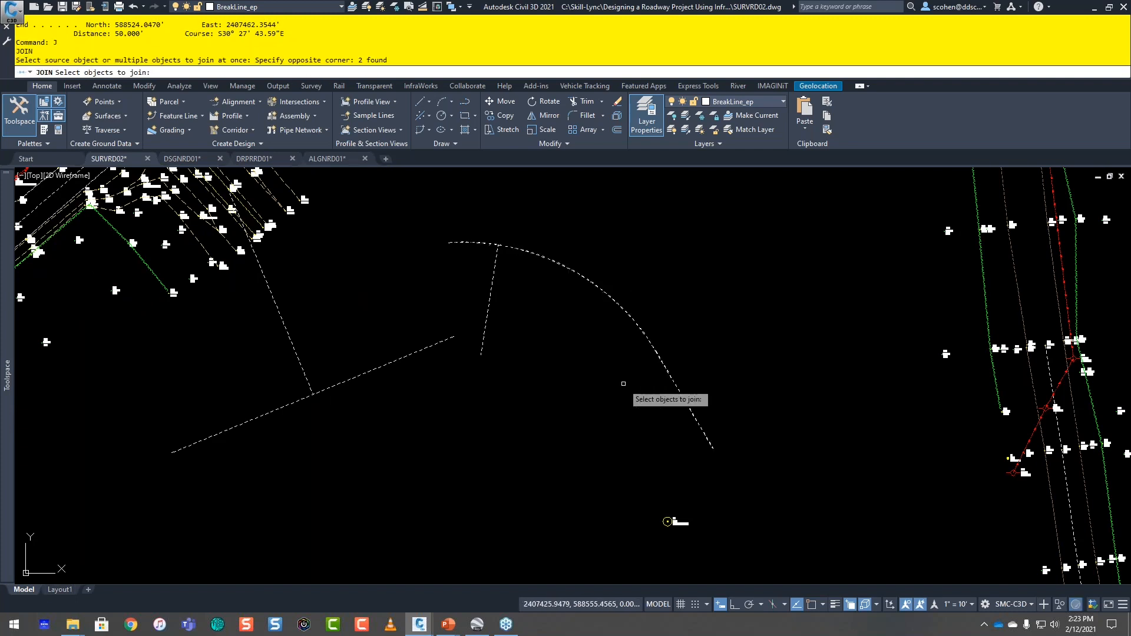
key(Return)
click(612, 315)
key(Escape)
key(Escape)
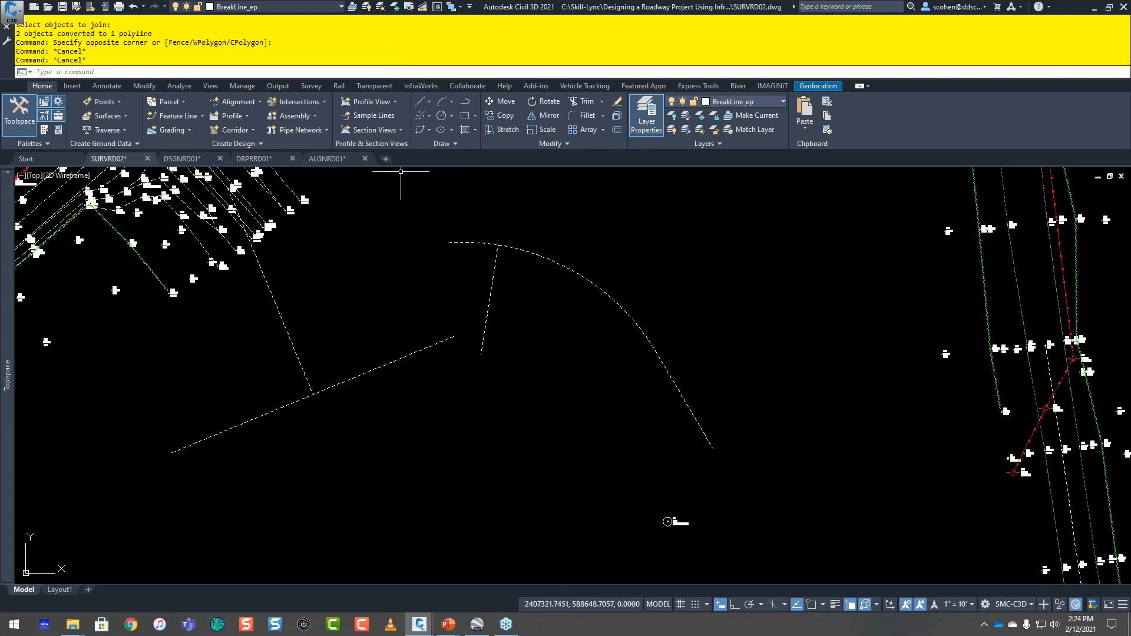
Step: Try to use Create Line Tangent from Point on the joined polyline, and cancel the command
click(431, 102)
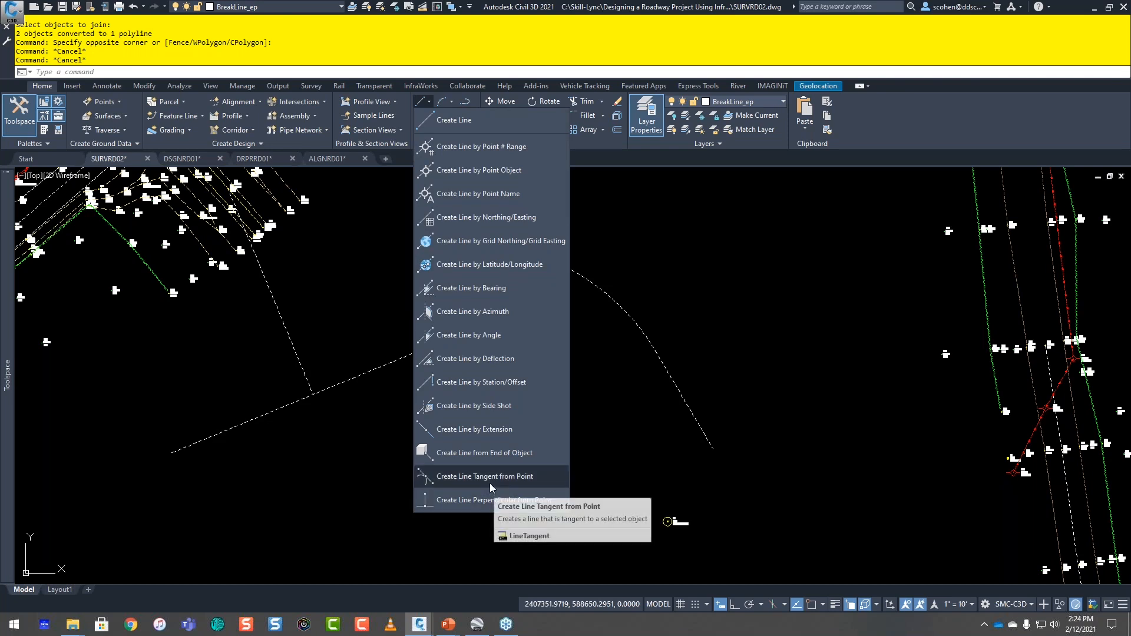
click(492, 477)
middle_drag(593, 304, 580, 370)
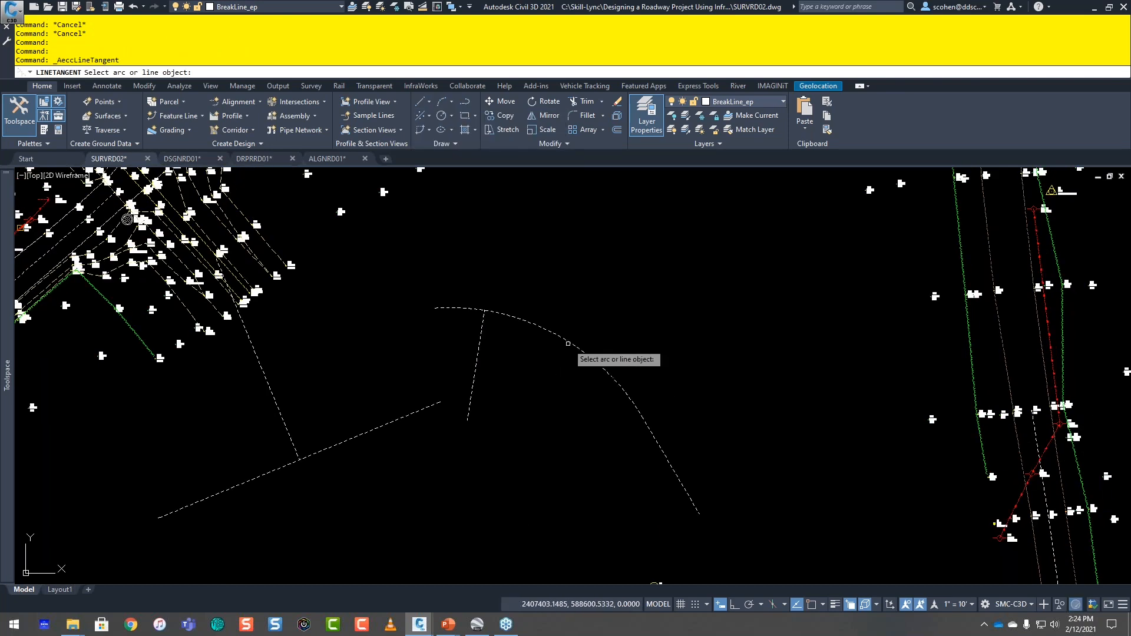
click(536, 322)
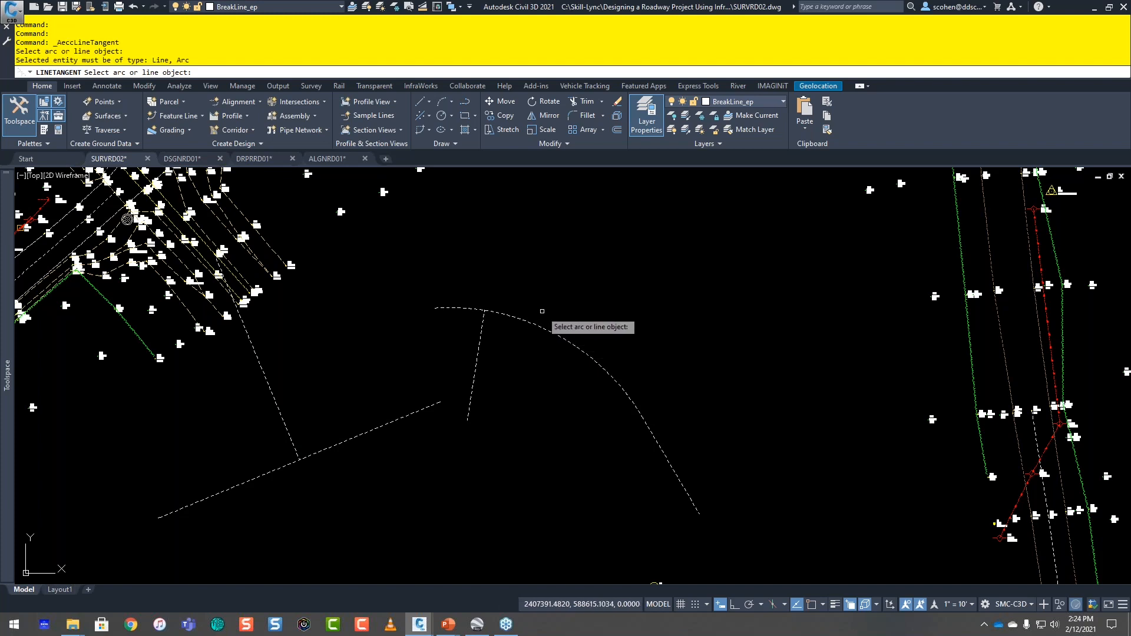
scroll(554, 315, up, 2)
scroll(556, 319, up, 1)
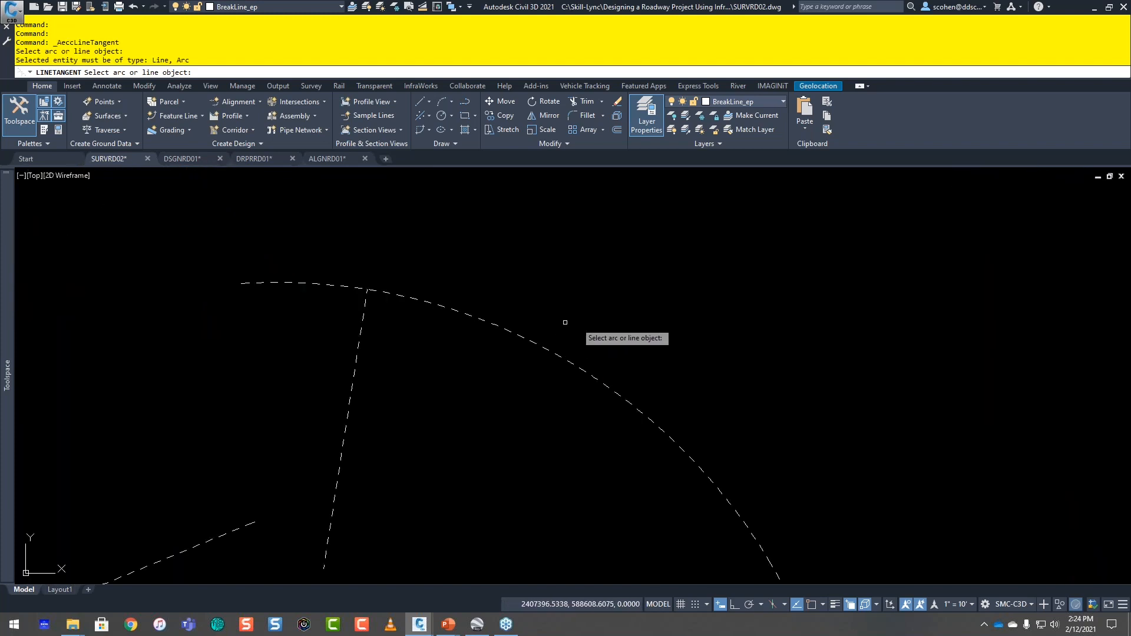
key(Escape)
key(Escape)
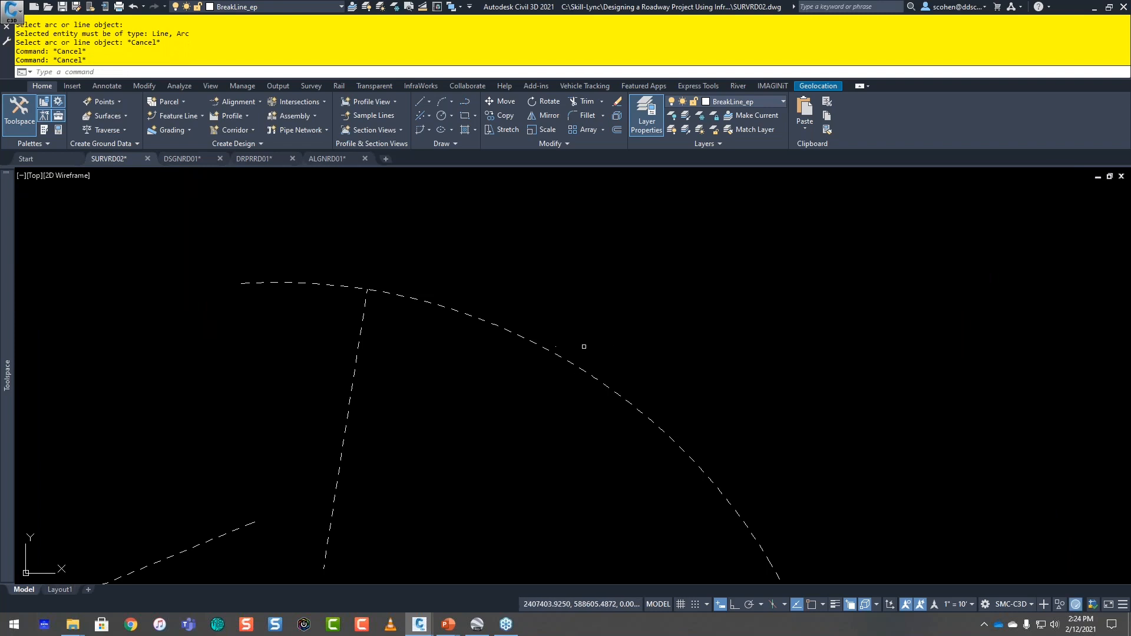
Step: Explode the joined polyline back into its separate arc and line
text(x)
key(Return)
click(543, 341)
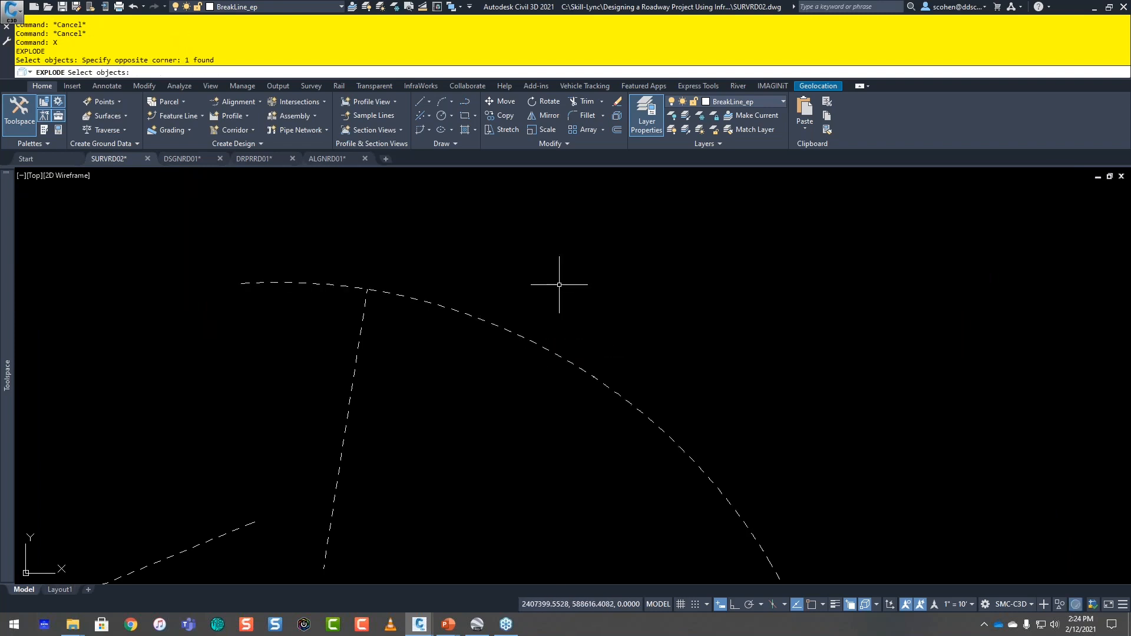
key(Escape)
key(Escape)
Step: Create a 500-foot line tangent to the arc, starting at the endpoint of the perpendicular line on the arc, and check its line data
key(Up)
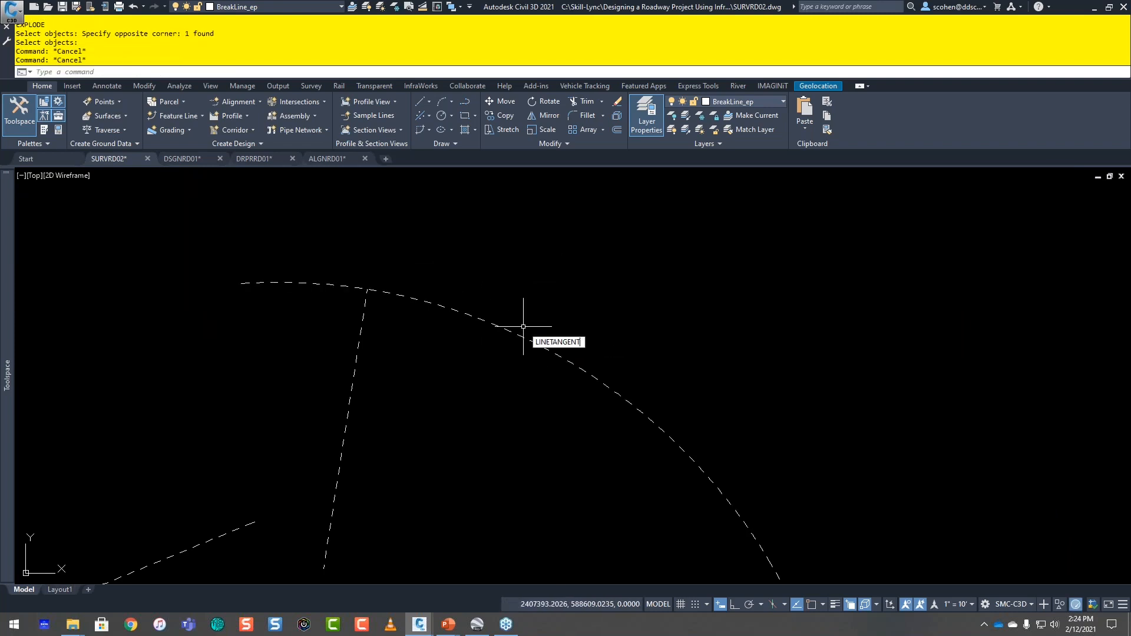
key(Return)
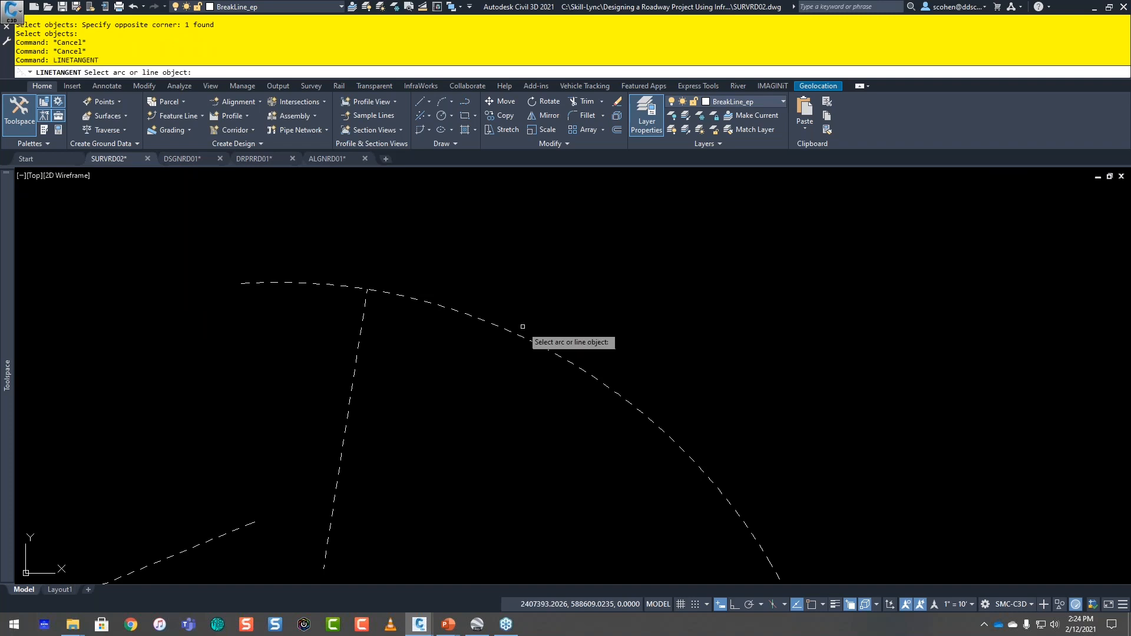
click(438, 305)
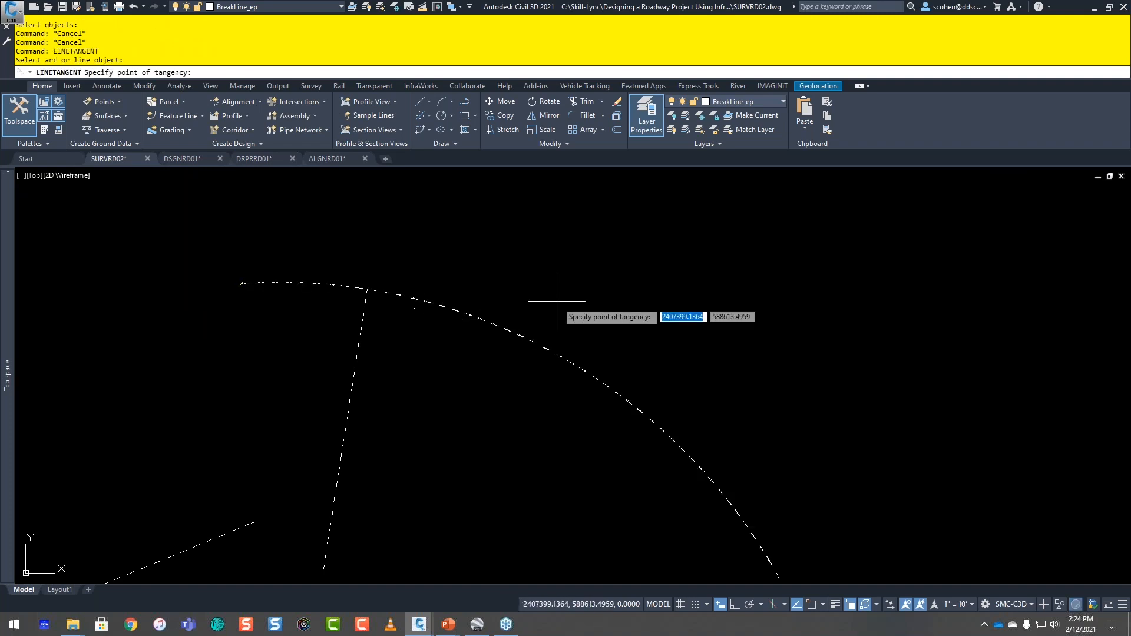
shift+right_click(570, 302)
click(556, 309)
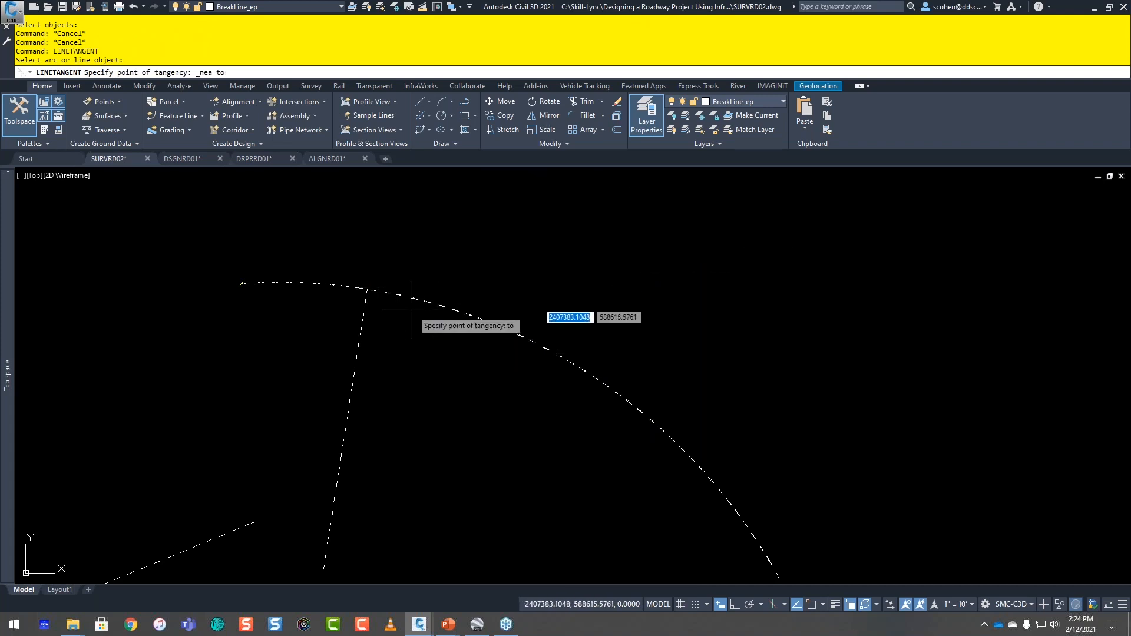
shift+right_click(424, 280)
key(e)
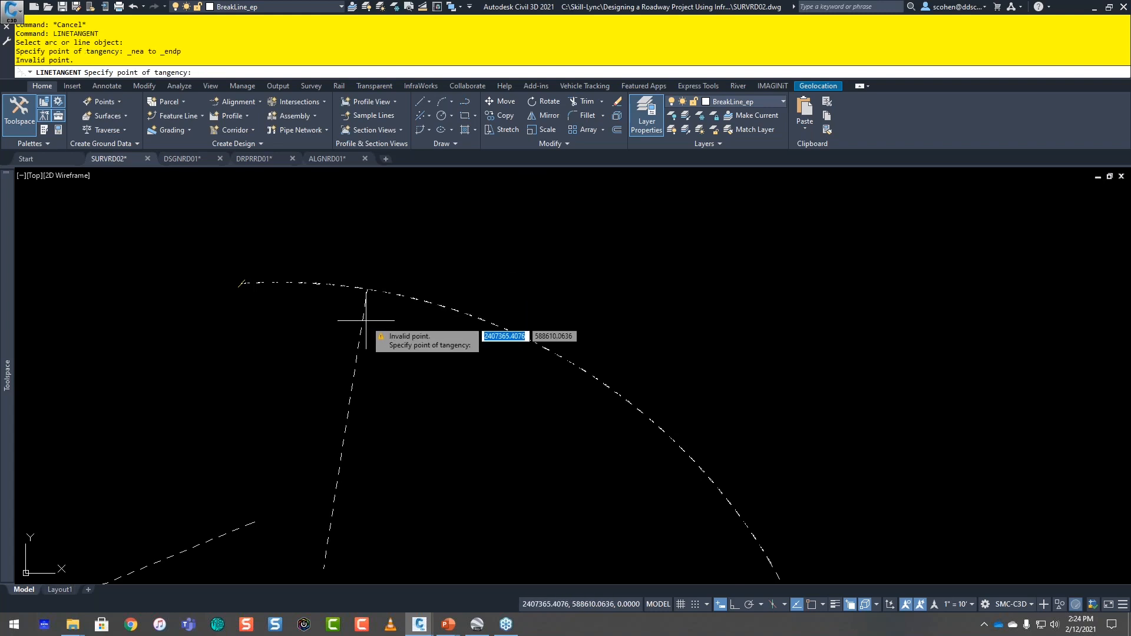
shift+right_click(385, 354)
key(e)
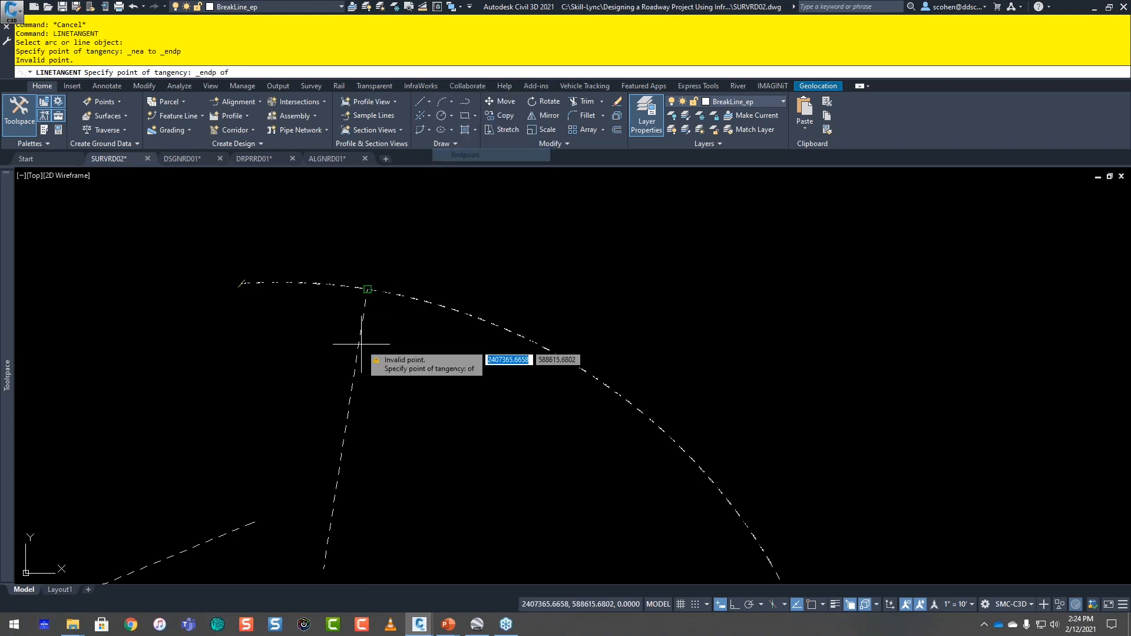
click(366, 290)
scroll(720, 349, down, 3)
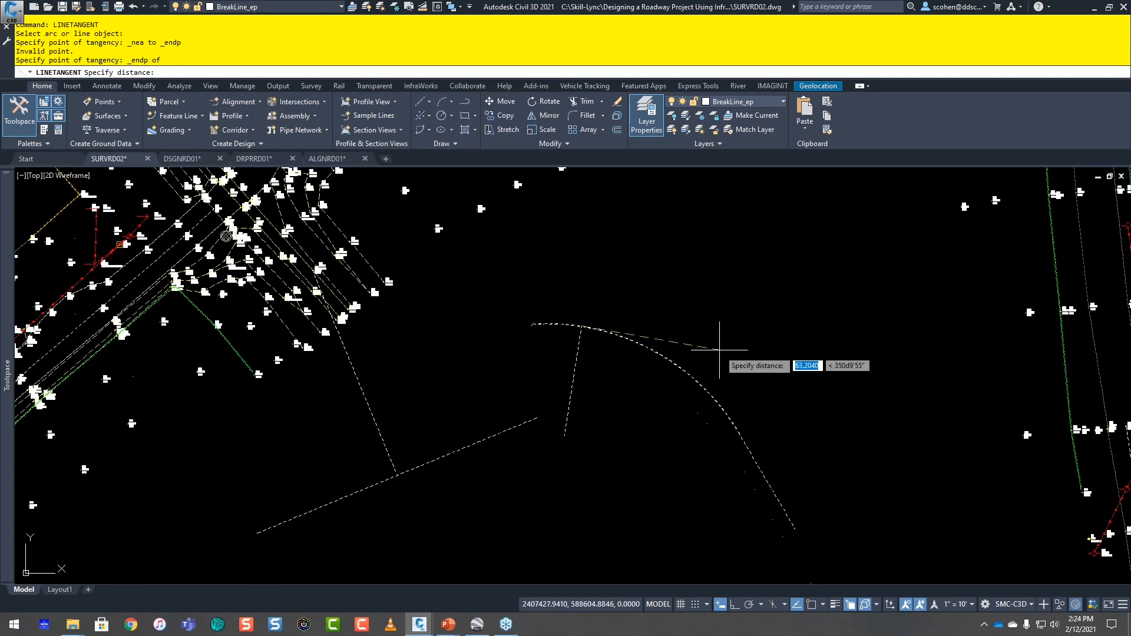
middle_drag(719, 350, 622, 328)
text(500)
key(Return)
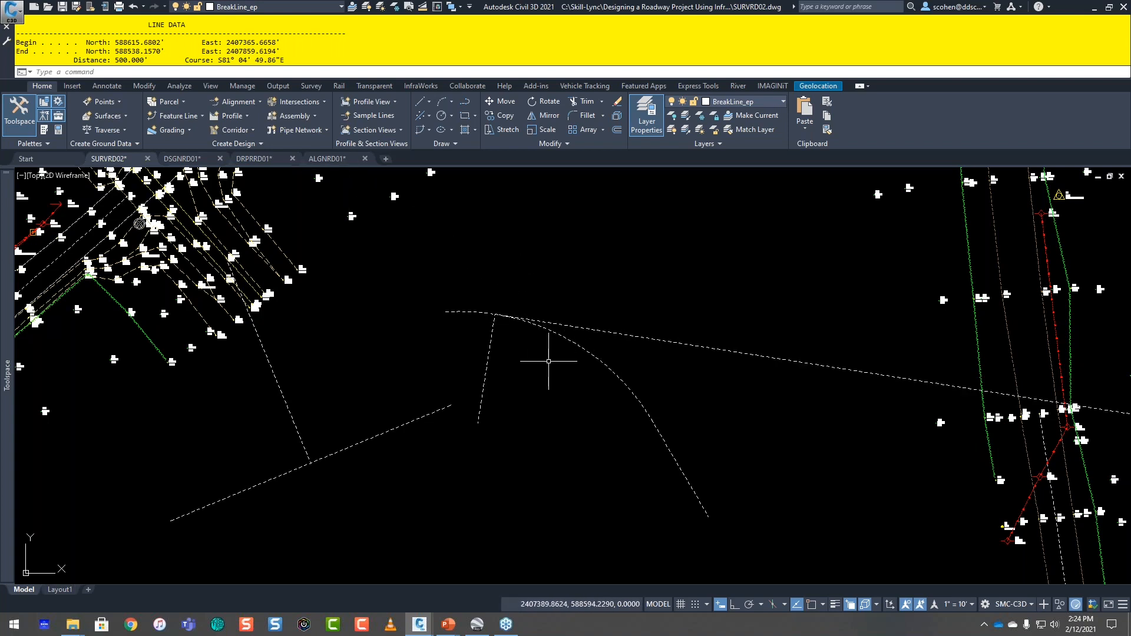
key(F2)
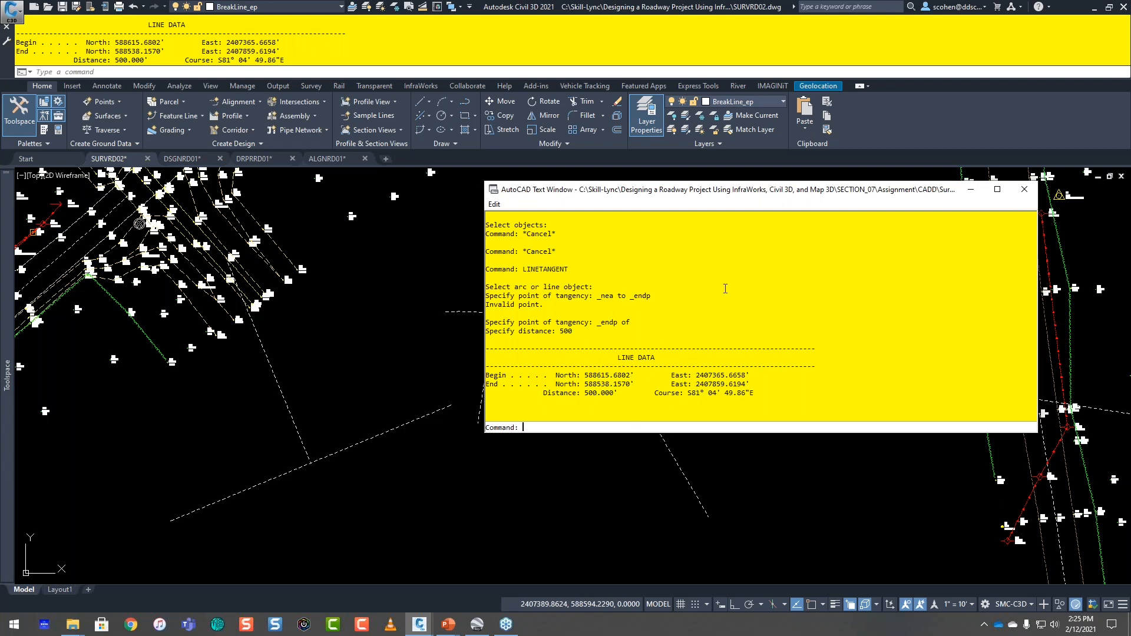
key(F2)
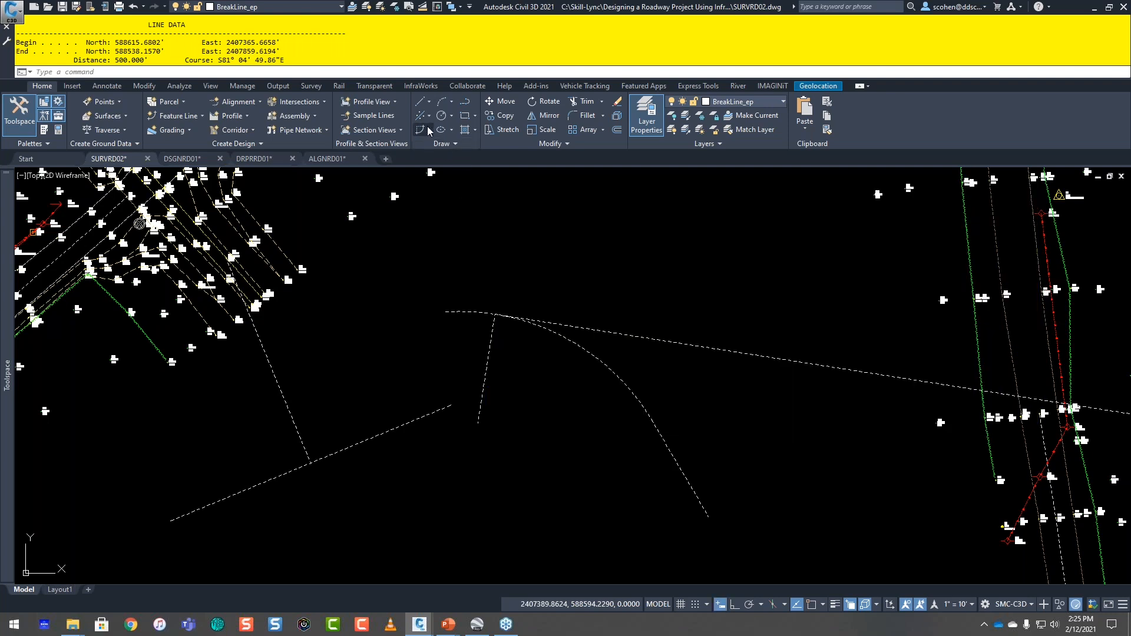
Step: Try to create a curve with a radius of 100 between the straight line and its northwest perpendicular line
click(429, 131)
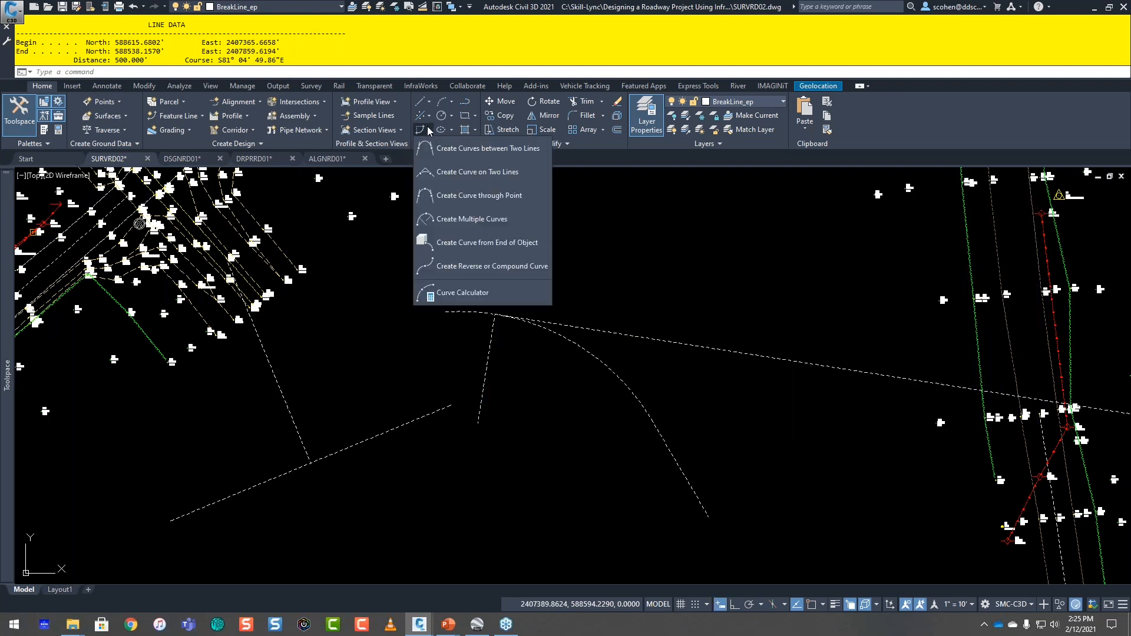
click(455, 149)
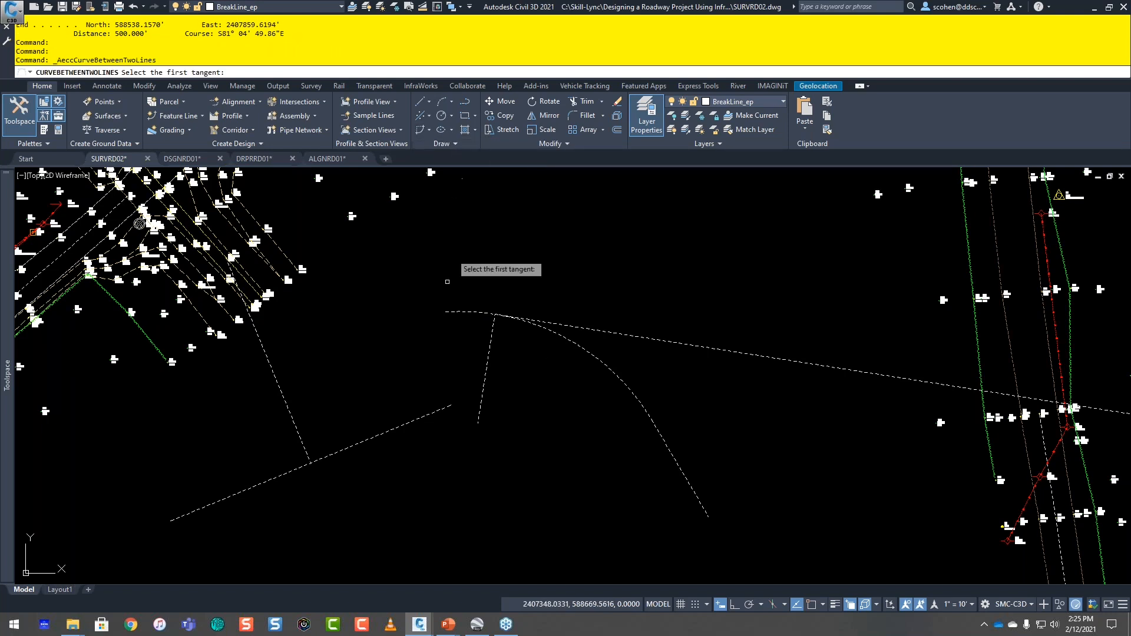
click(368, 439)
click(290, 415)
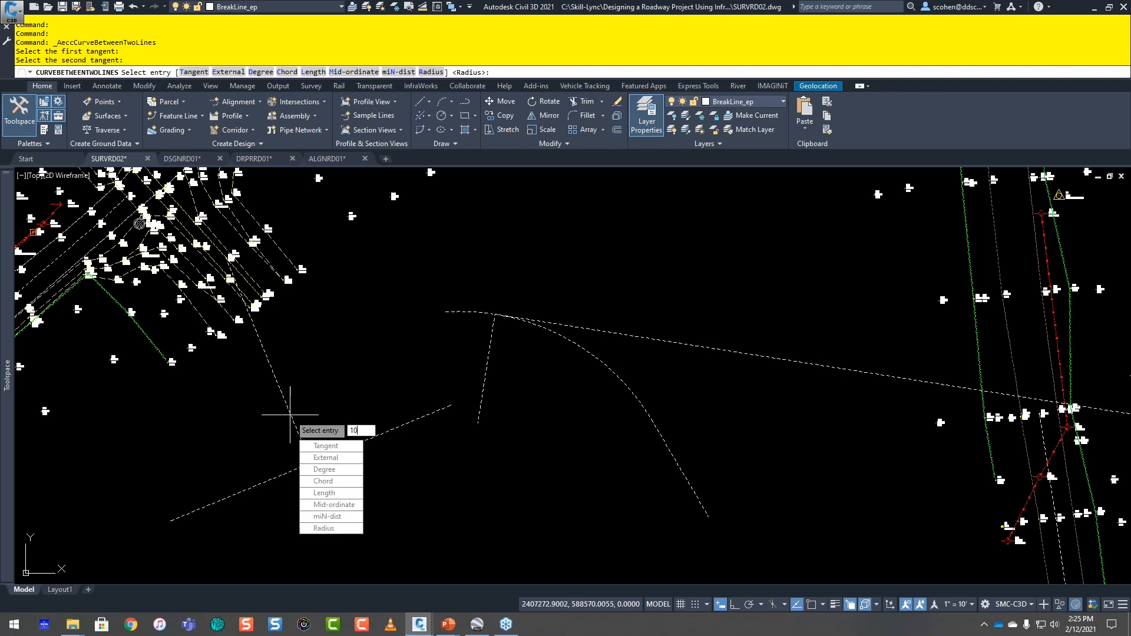
text(100)
key(Return)
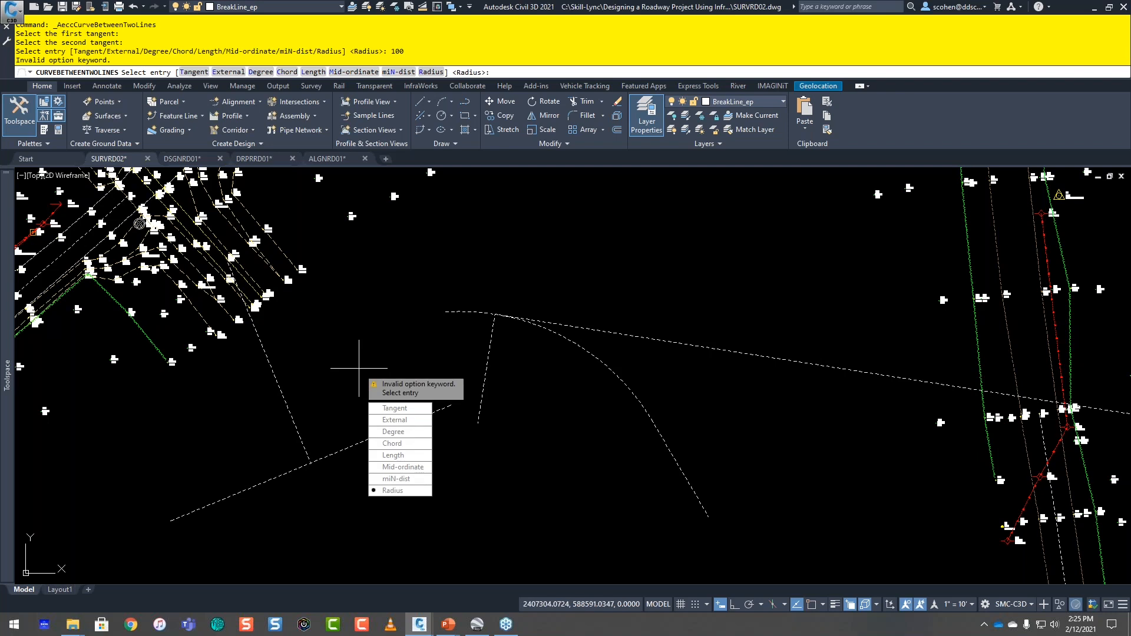
text(r)
key(Return)
text(100)
key(Return)
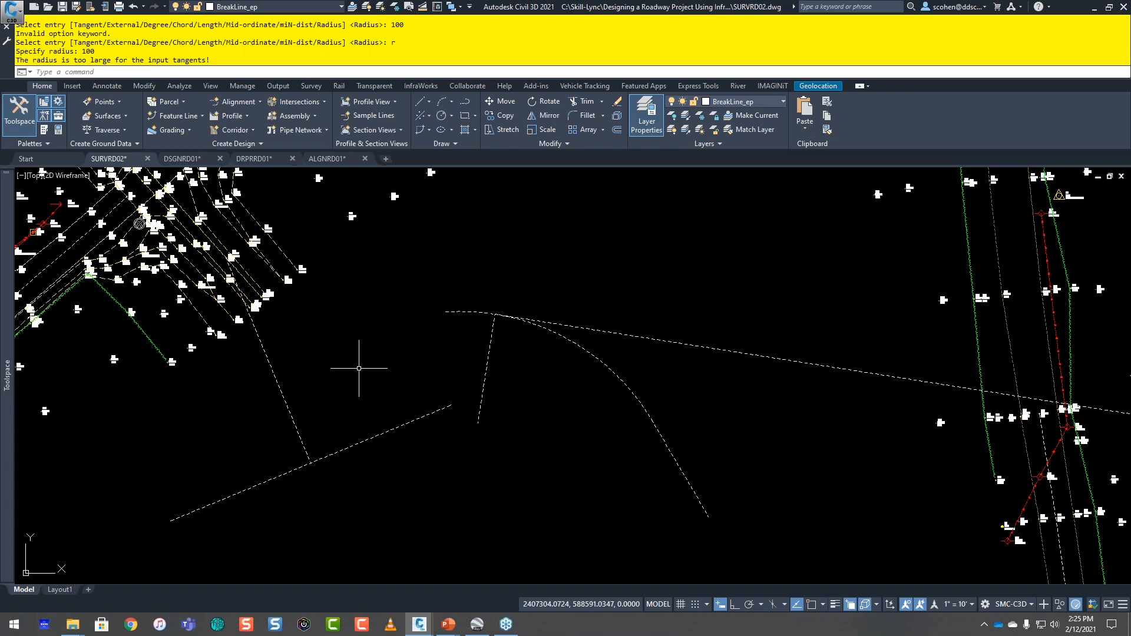
Step: Create a curve with a radius of 25 between the straight line's eastern part and its perpendicular line using Curve Between Two Lines
key(Return)
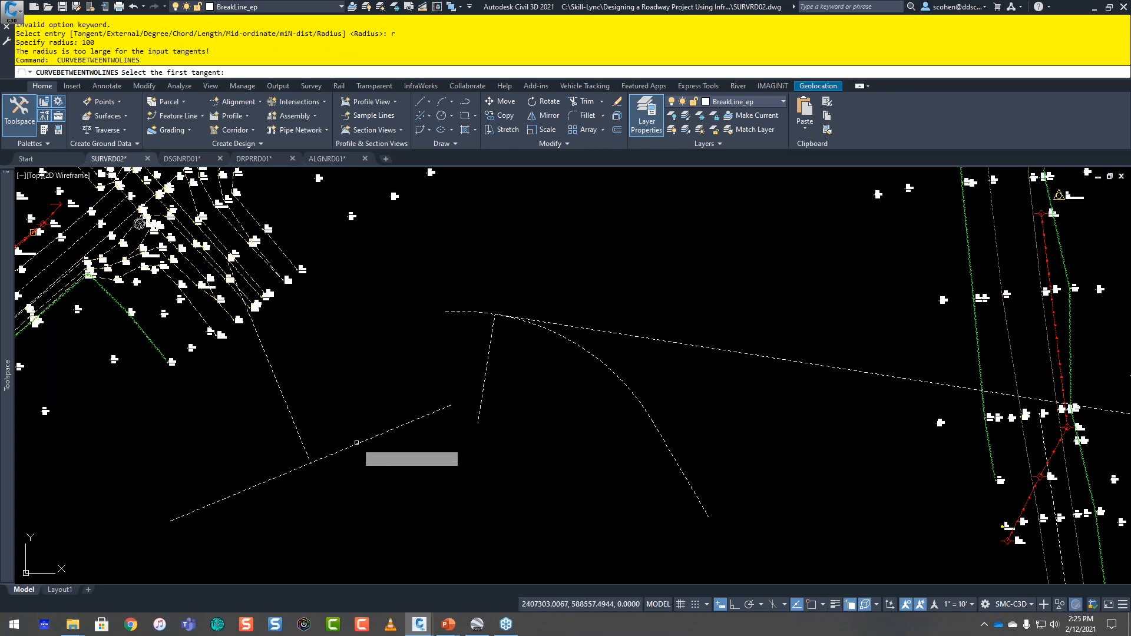
click(356, 441)
click(295, 421)
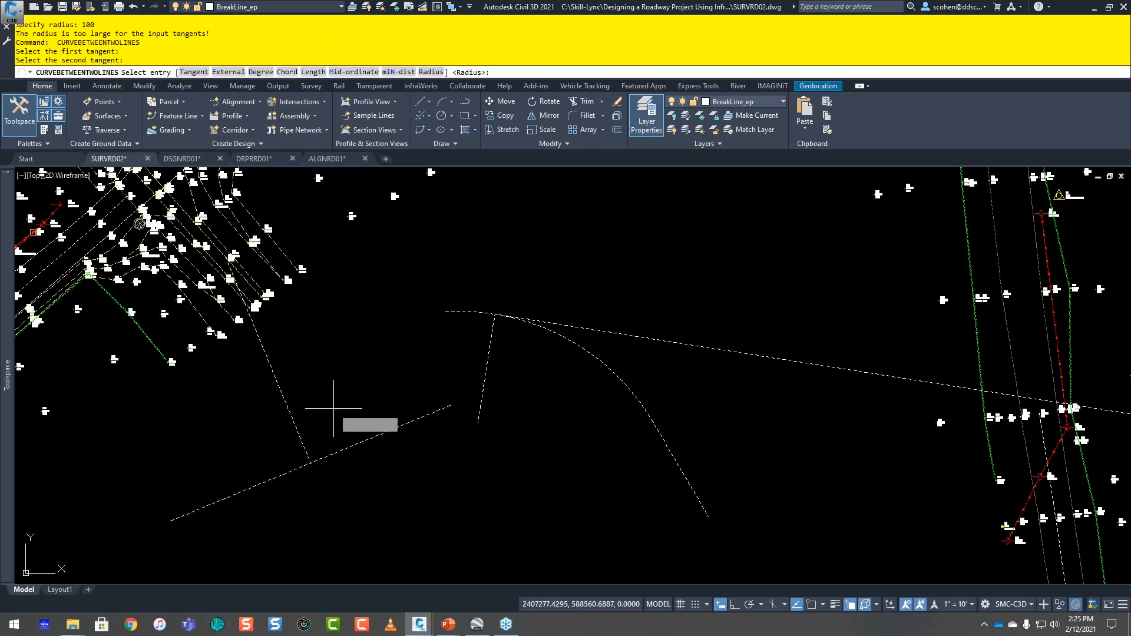
key(Return)
text(25)
key(Return)
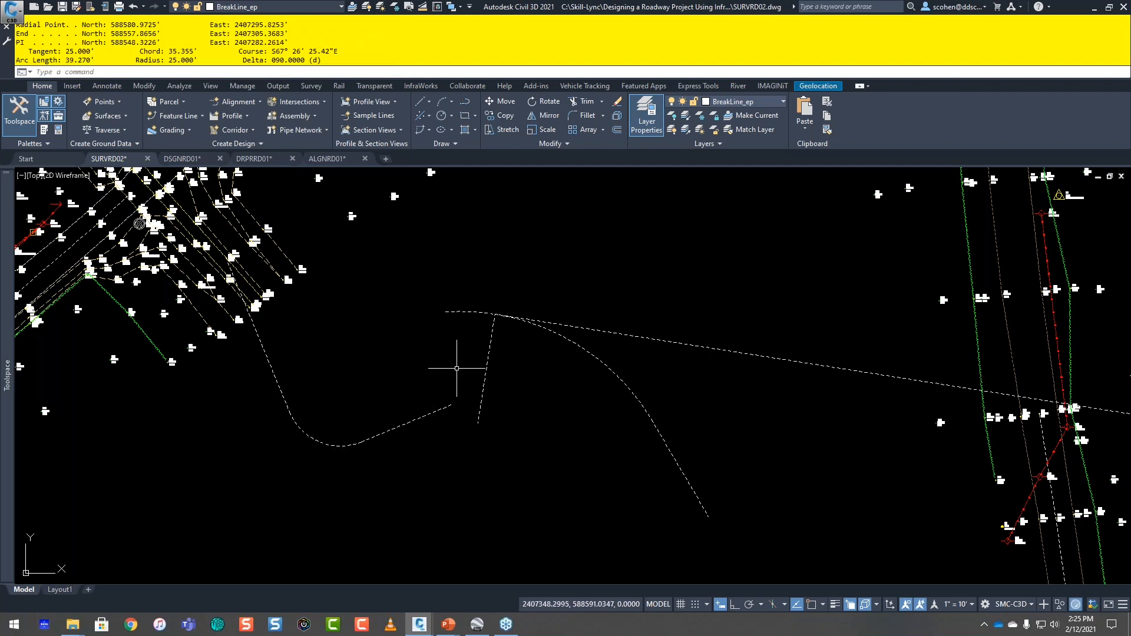
Step: Review the arc data reported for the new curve in the text window and put the window away
key(F2)
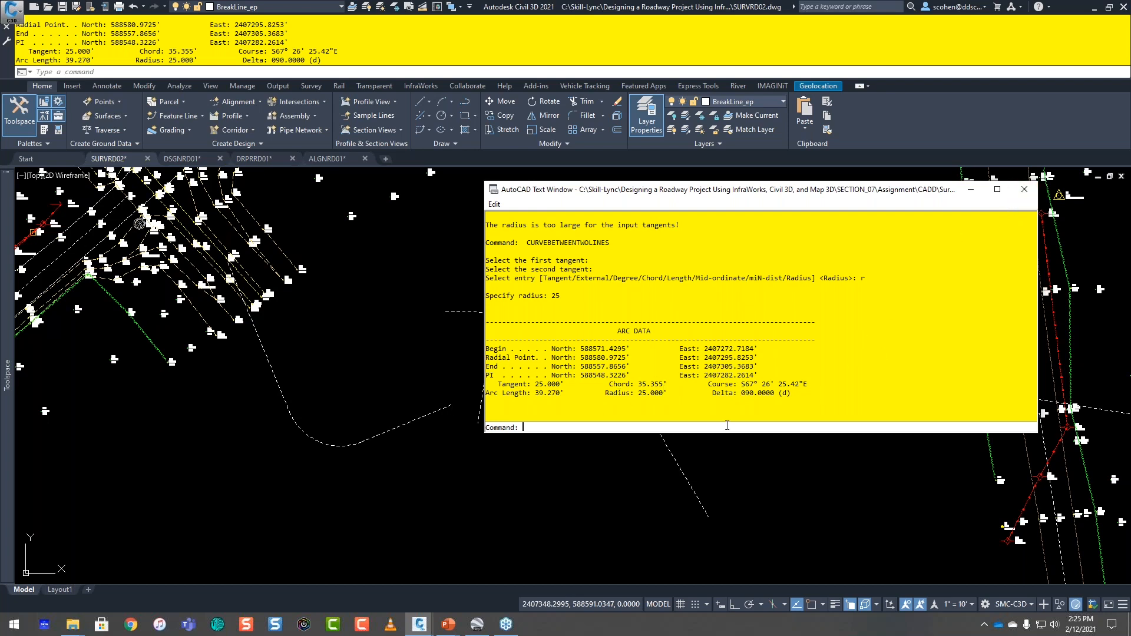
drag(791, 393, 478, 321)
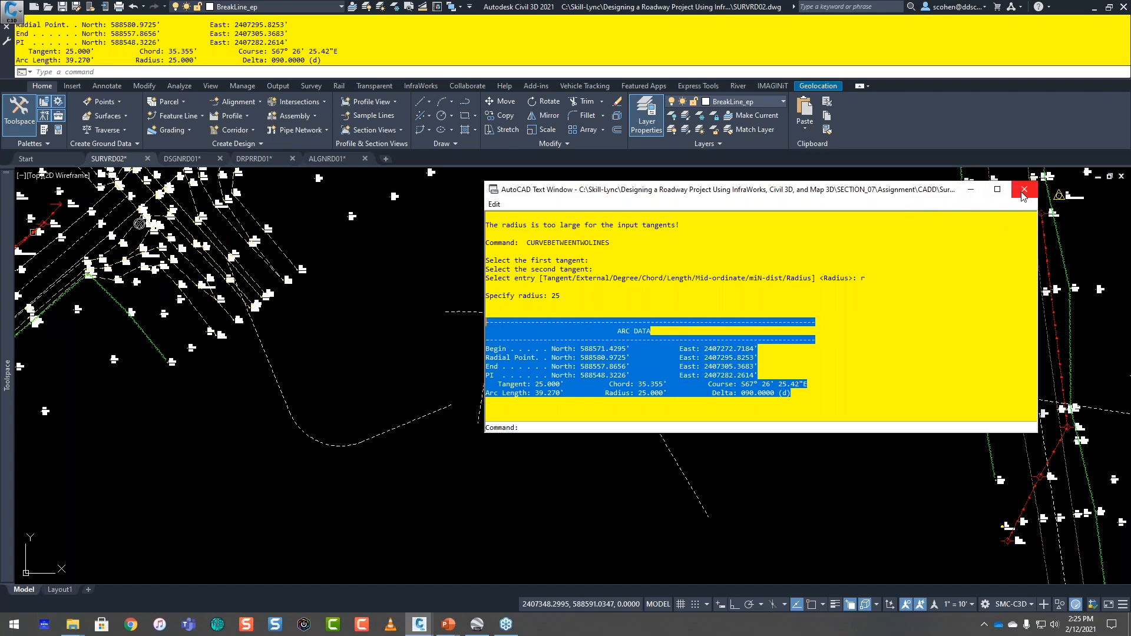
click(971, 191)
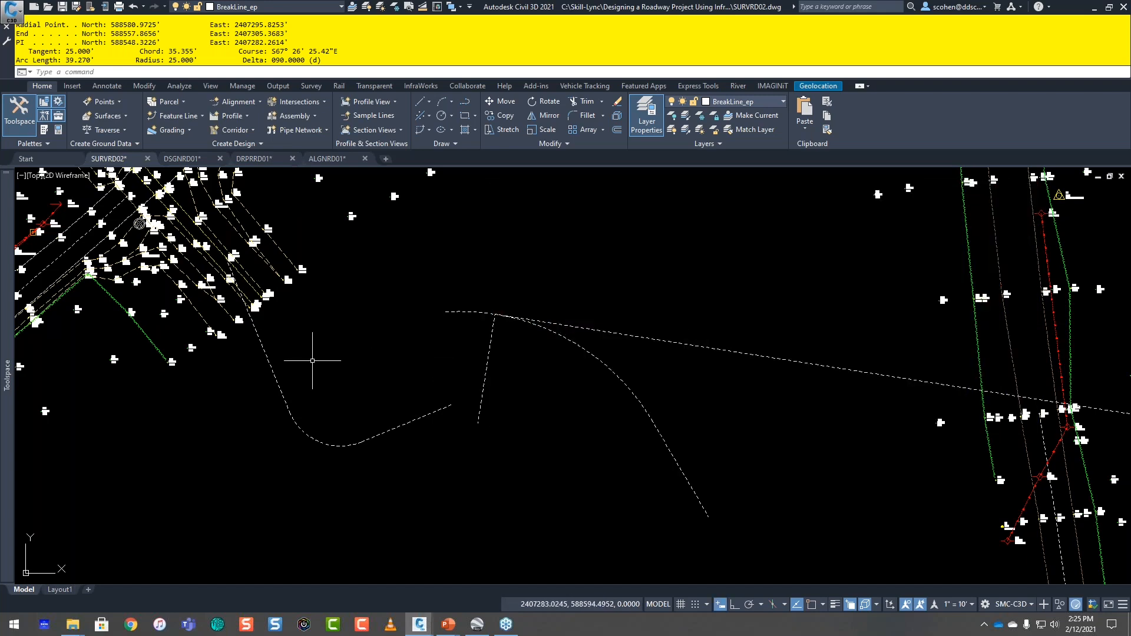
Step: Create a curve from the free southeast end of the line below the arc, with radius -500 and length 200
click(430, 131)
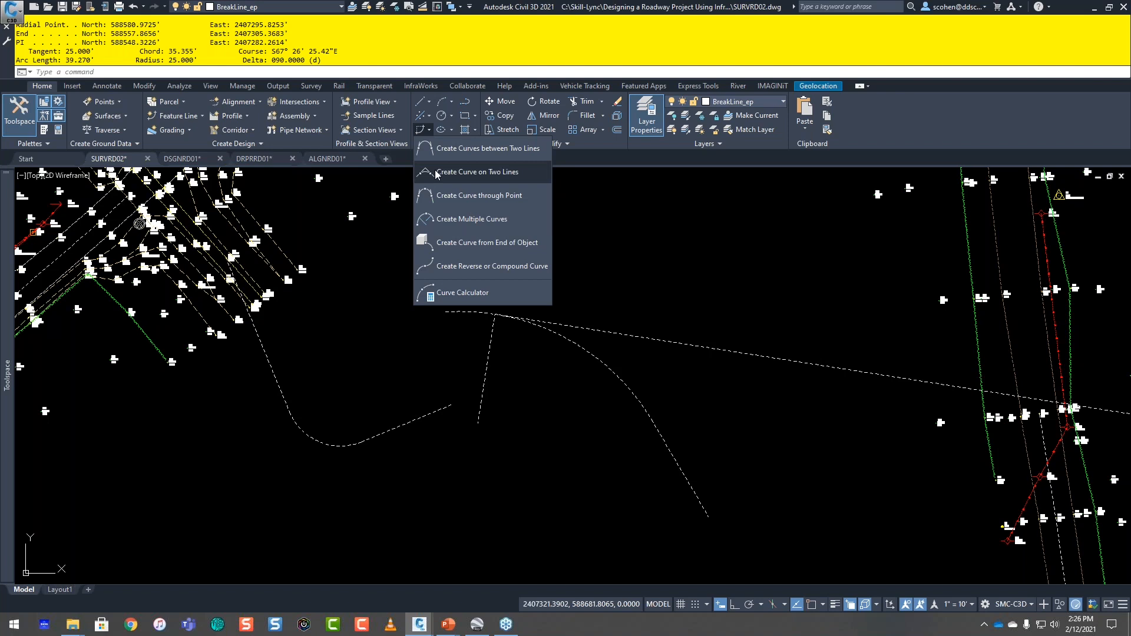
click(461, 244)
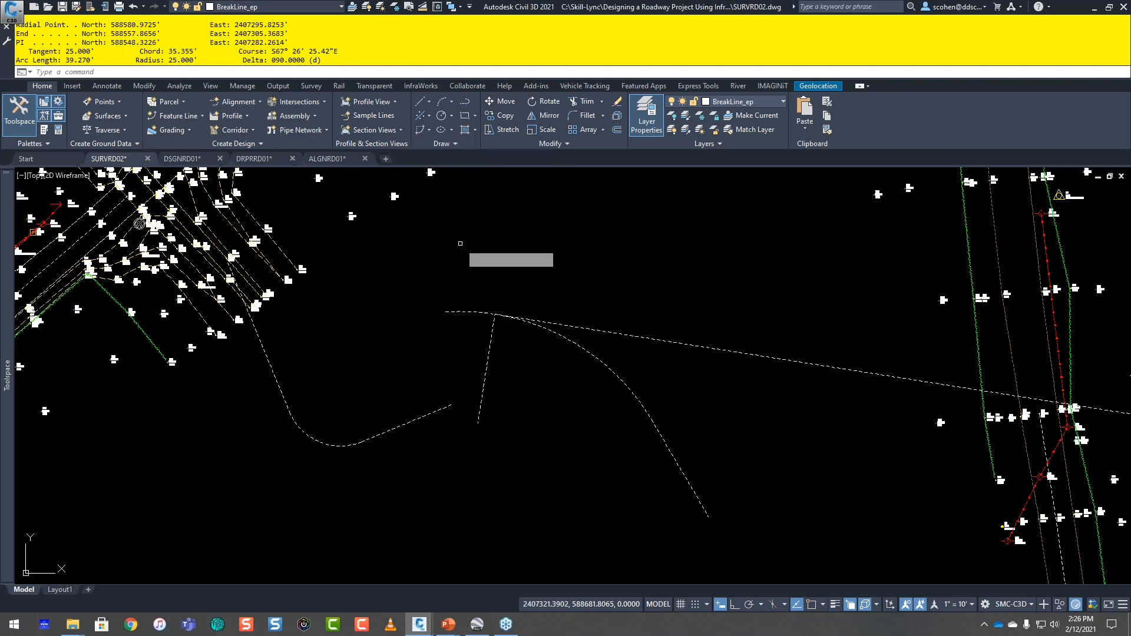
click(700, 507)
middle_drag(624, 517, 625, 464)
text(R)
key(Return)
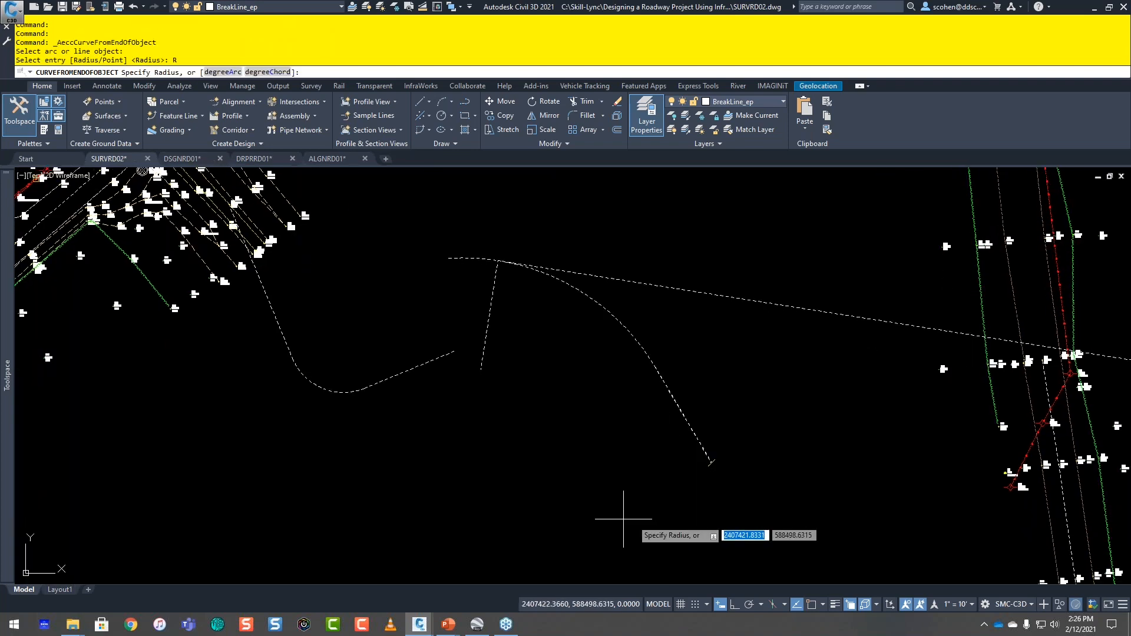
text(-500)
key(Return)
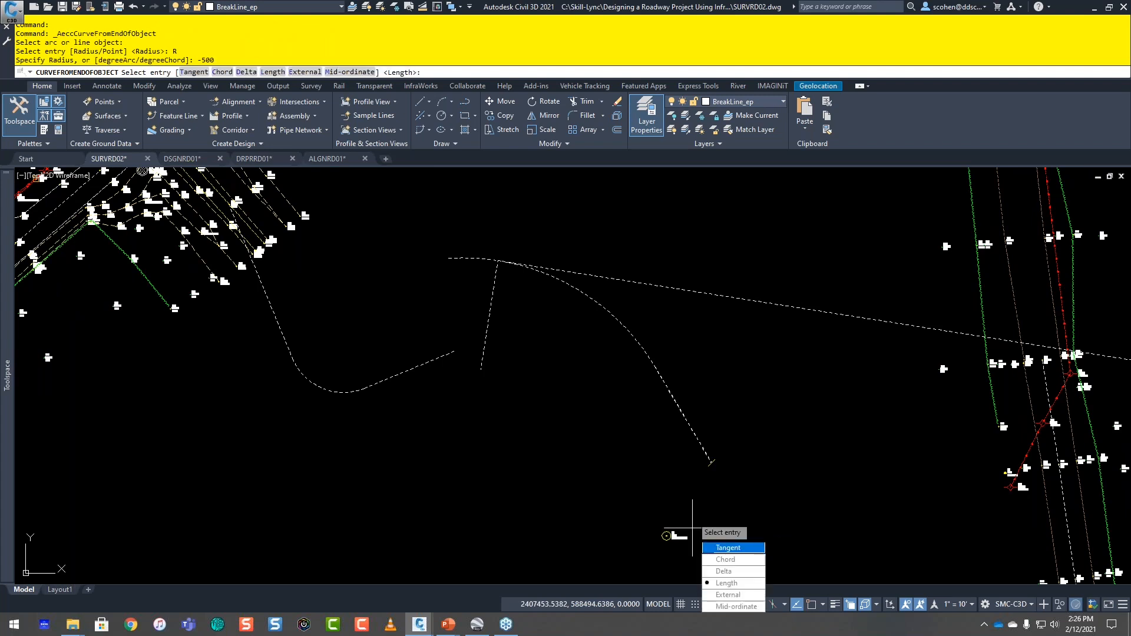
key(Return)
text(200)
key(Return)
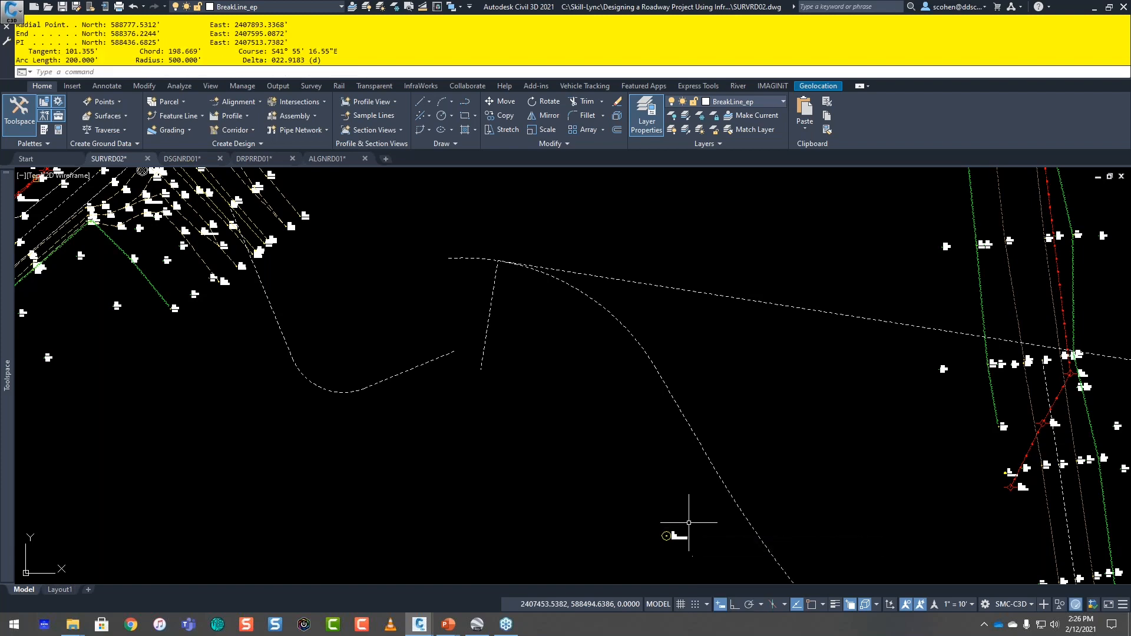
Step: Inspect the new curve's geometry in its properties, then clear the selection and put the properties away
scroll(655, 497, down, 2)
scroll(655, 497, down, 2)
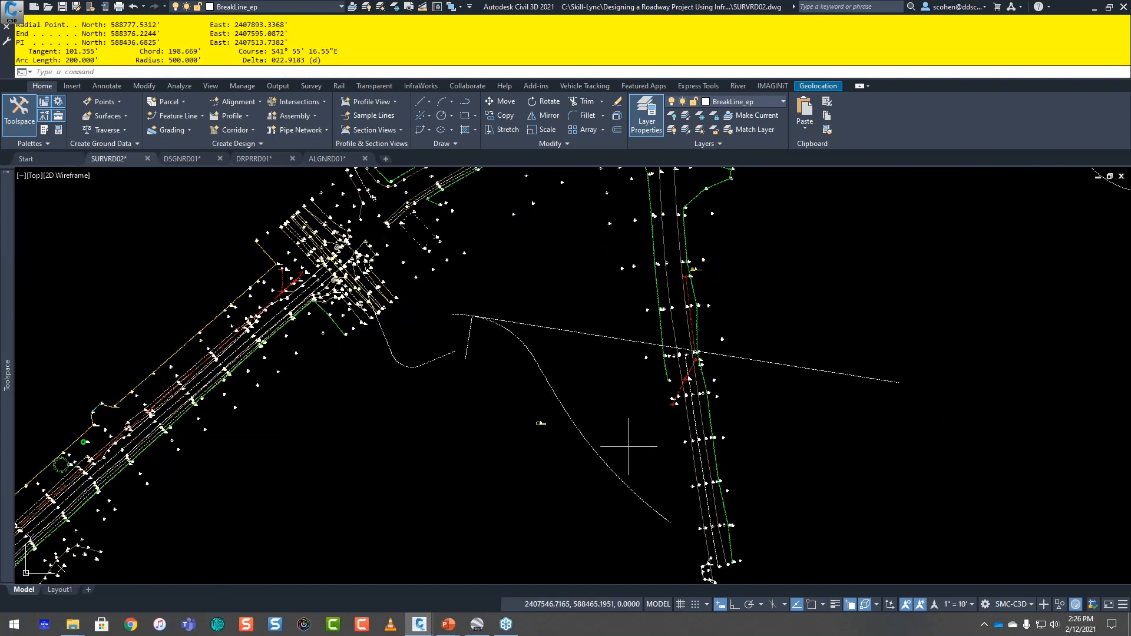
click(628, 446)
click(620, 457)
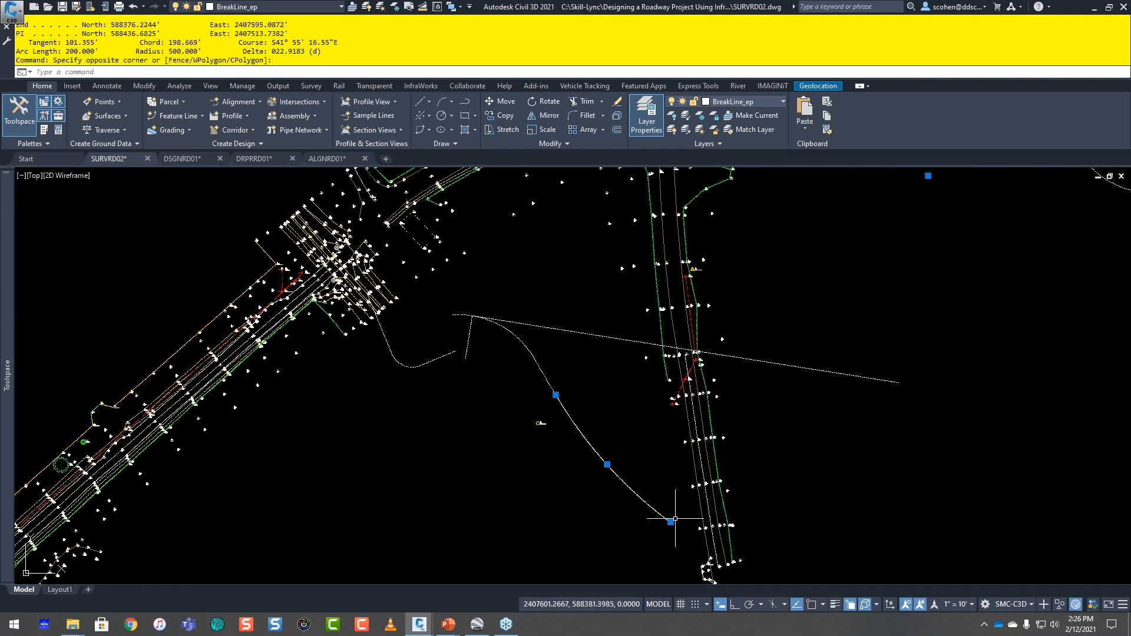
mouse_move(670, 522)
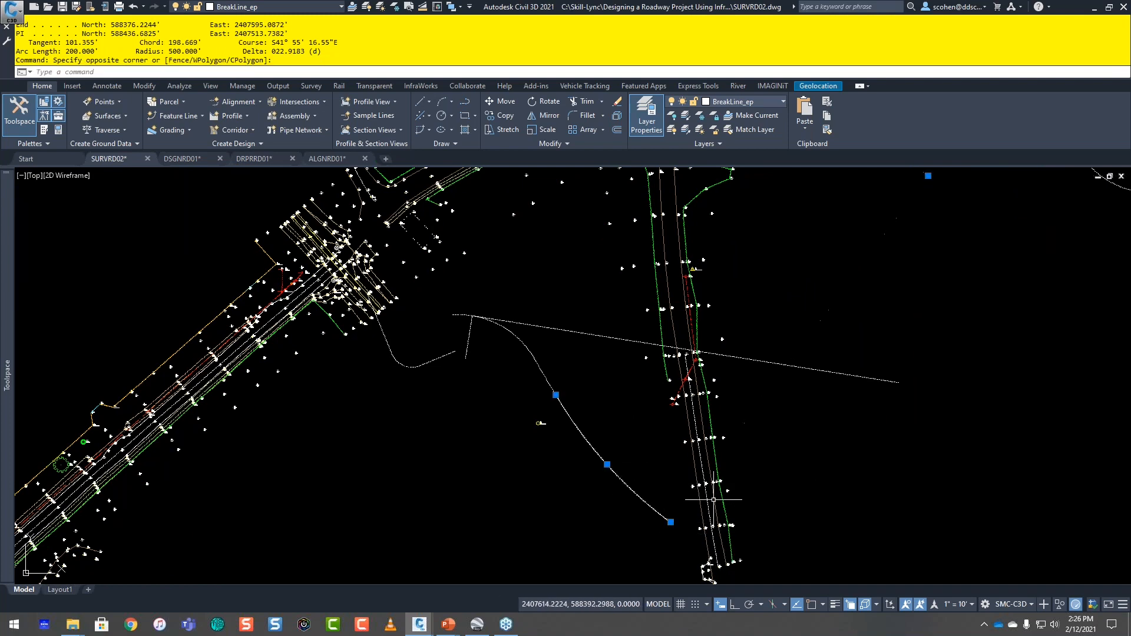
key(ctrl+1)
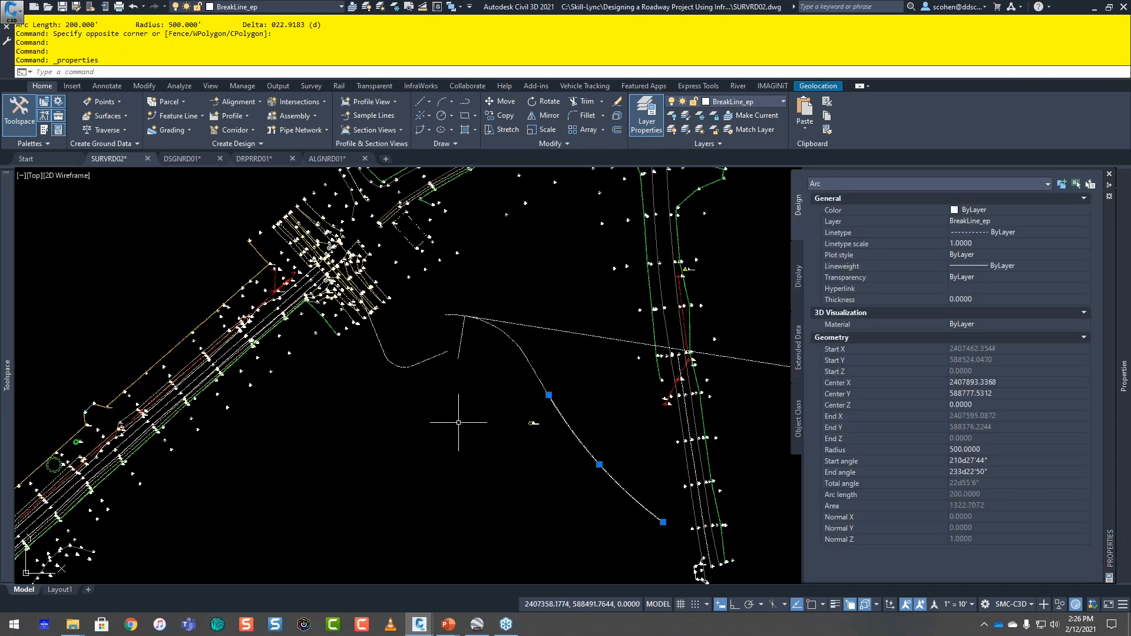
key(Escape)
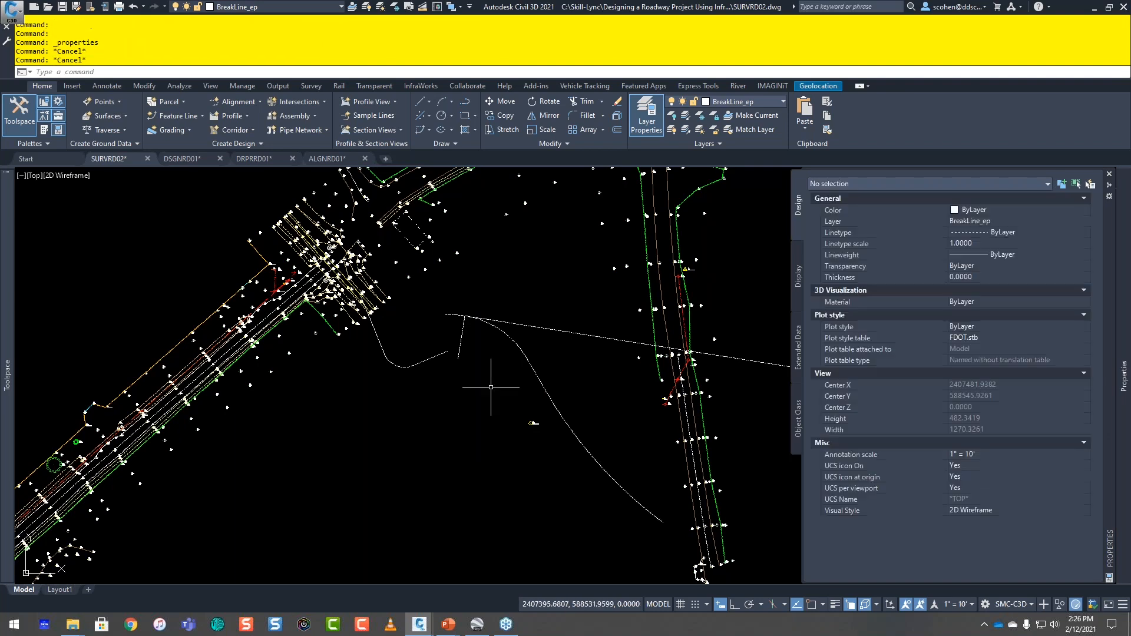
key(ctrl+1)
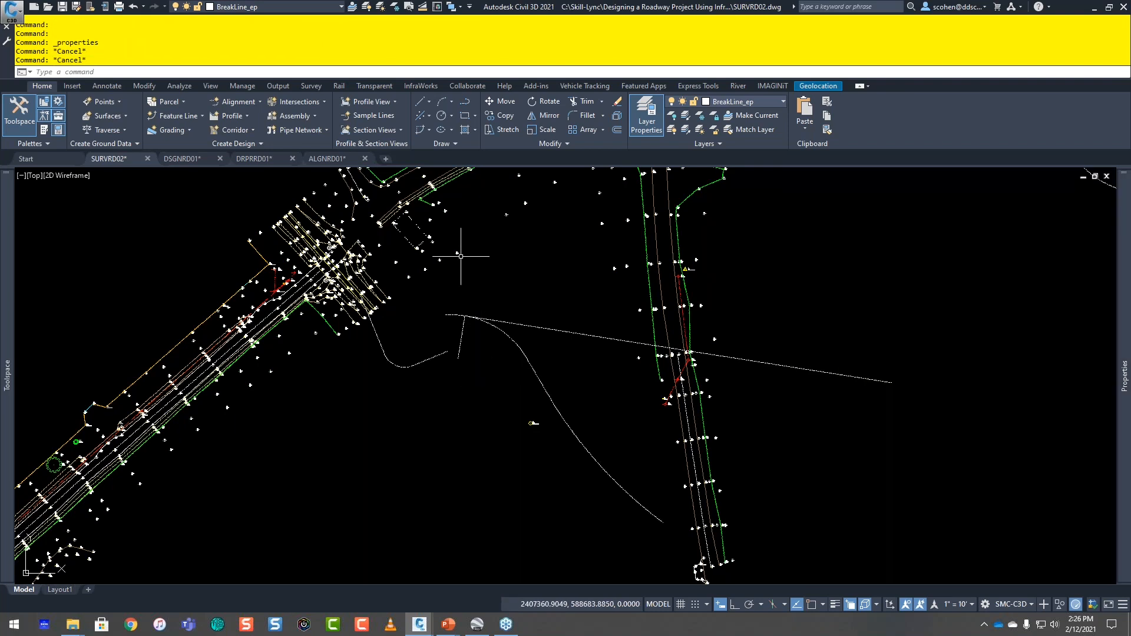
Step: Open the Curve Calculator from the transparent commands
click(419, 133)
click(374, 86)
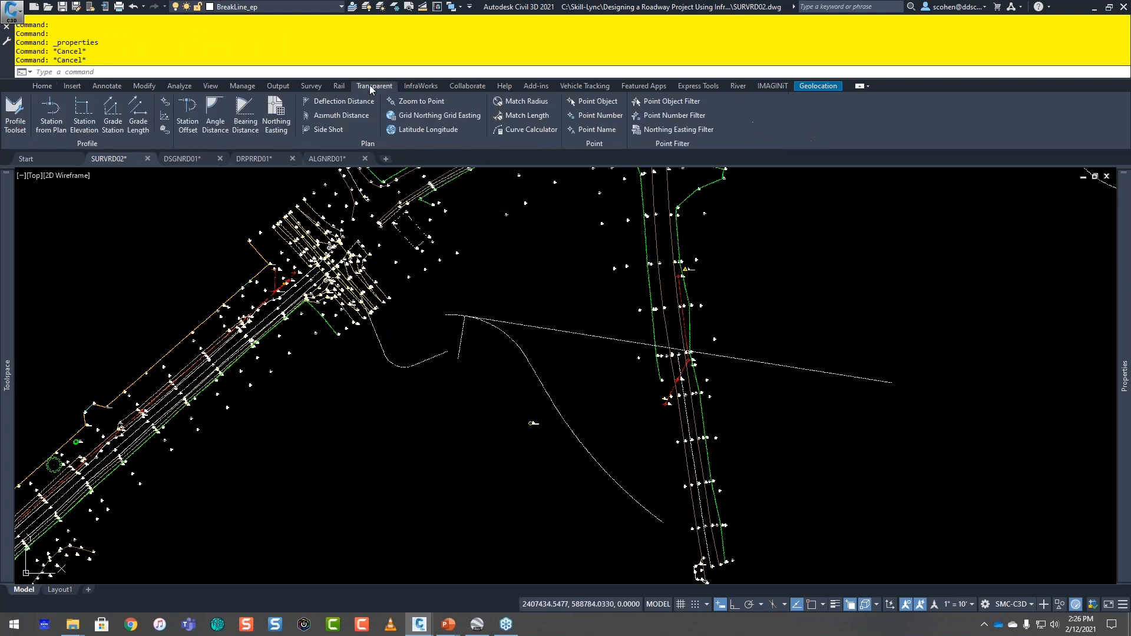
click(519, 131)
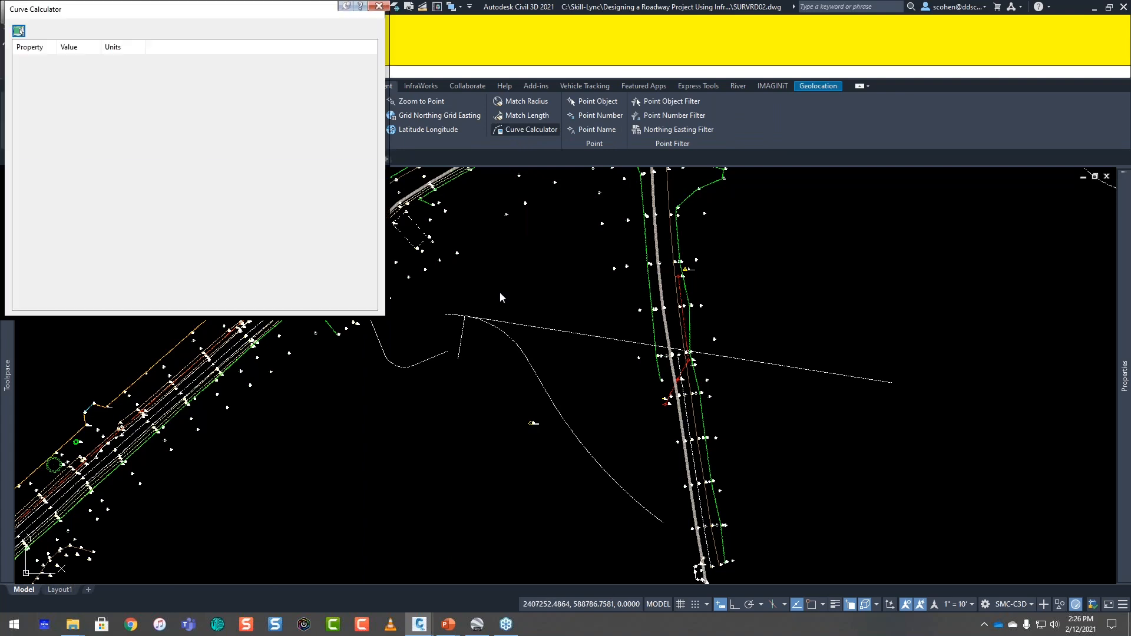
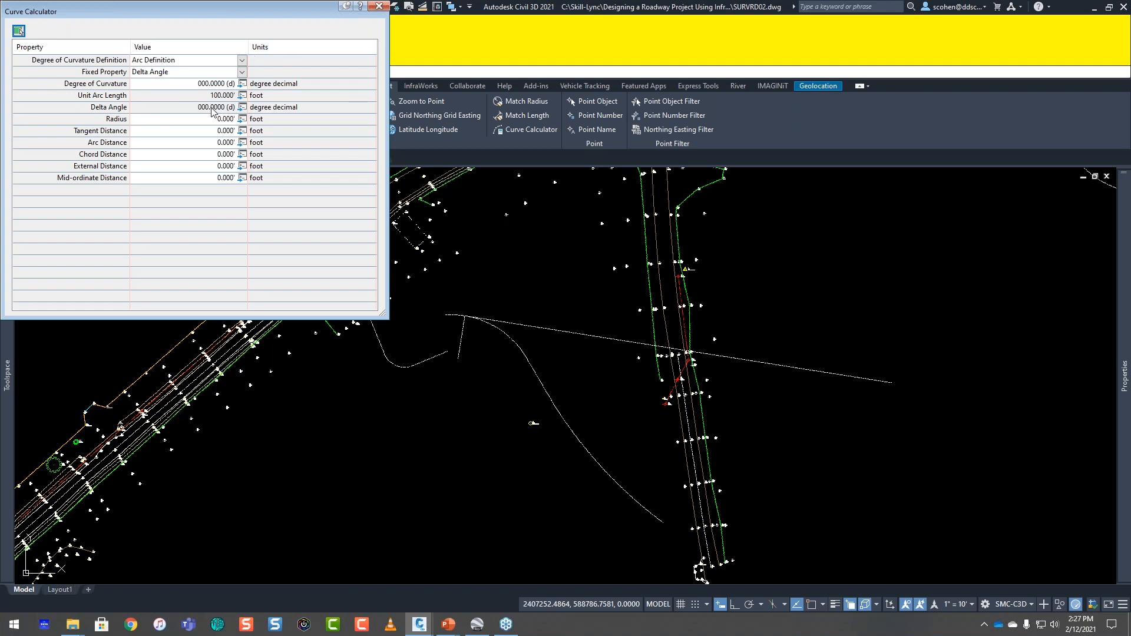
Step: Set the degree of curvature to 45 degrees in the Curve Calculator
click(212, 85)
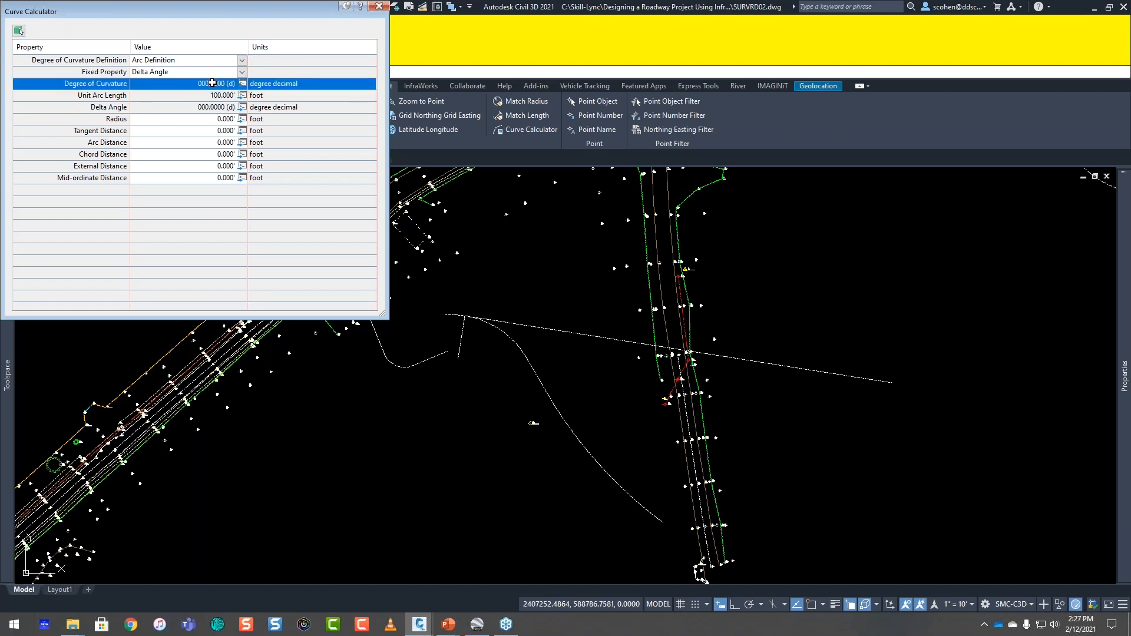
click(210, 85)
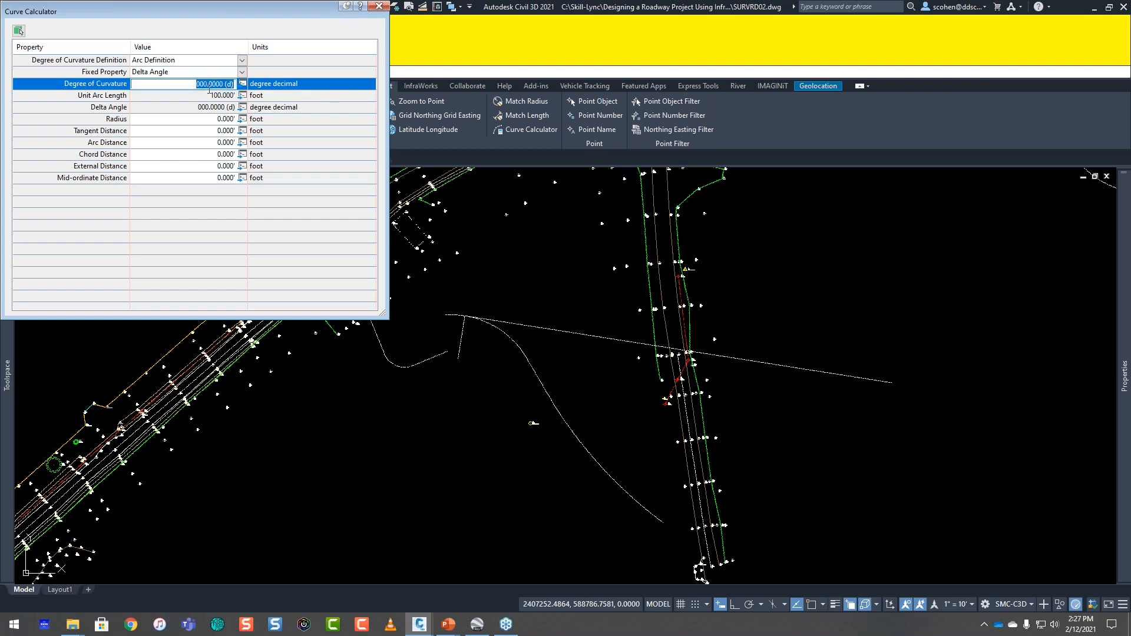
text(45)
key(Return)
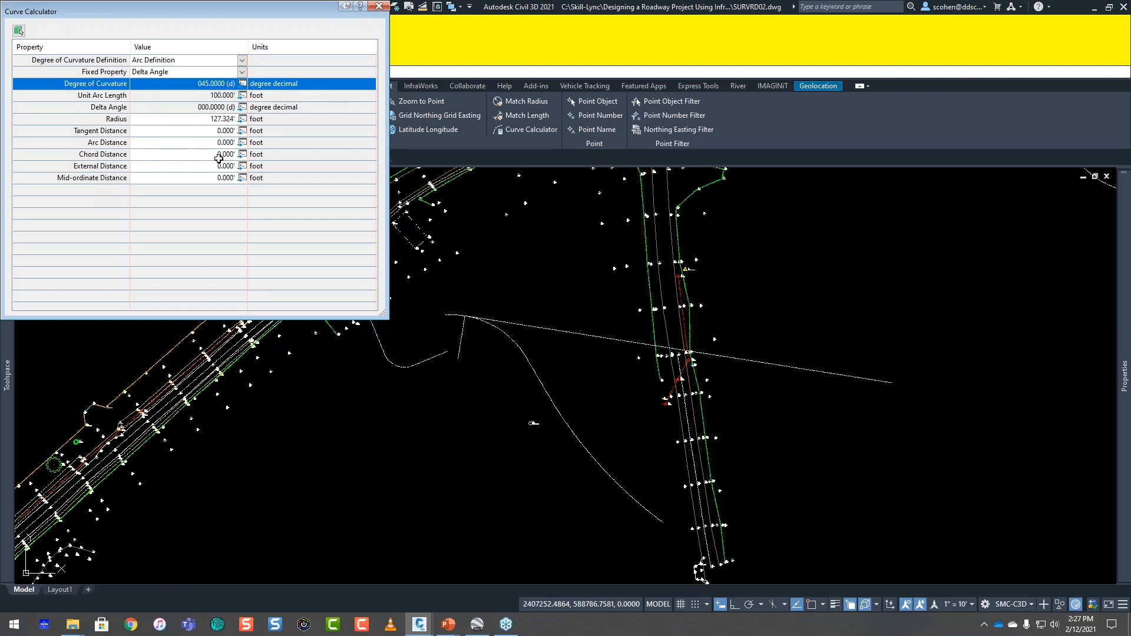
Step: Set the radius to 150 feet in the Curve Calculator
click(223, 120)
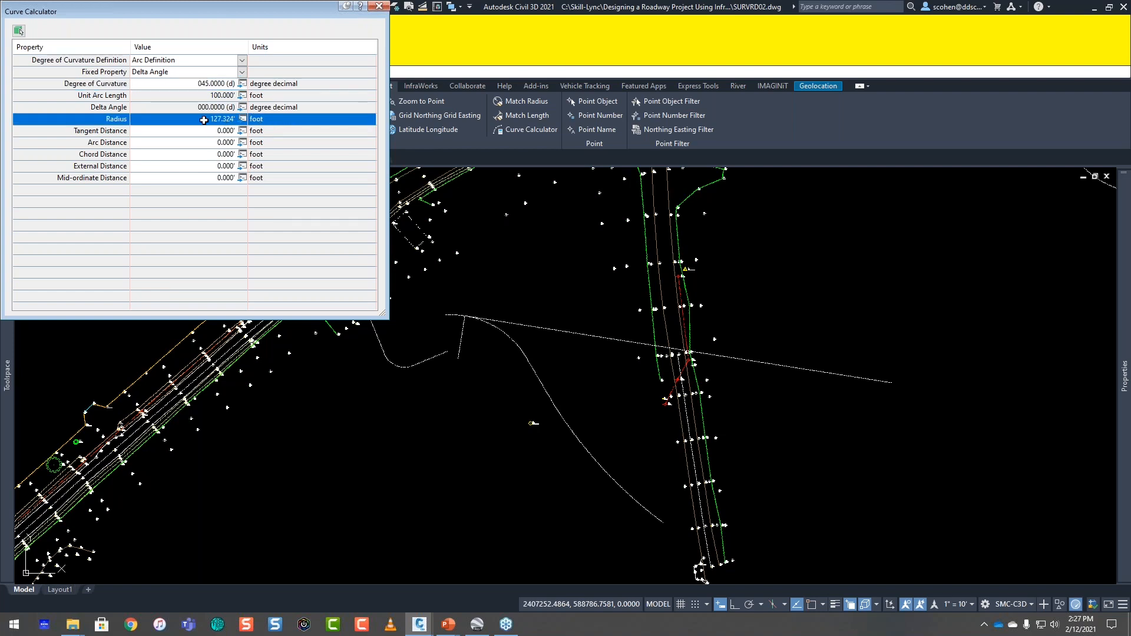
click(205, 120)
text(150)
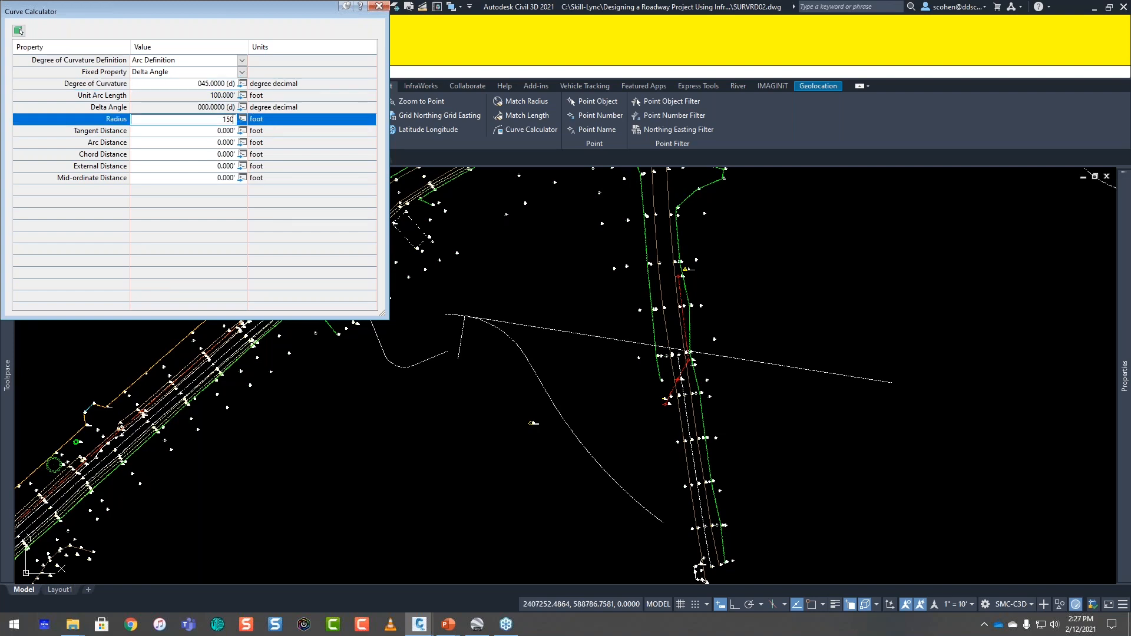
key(Return)
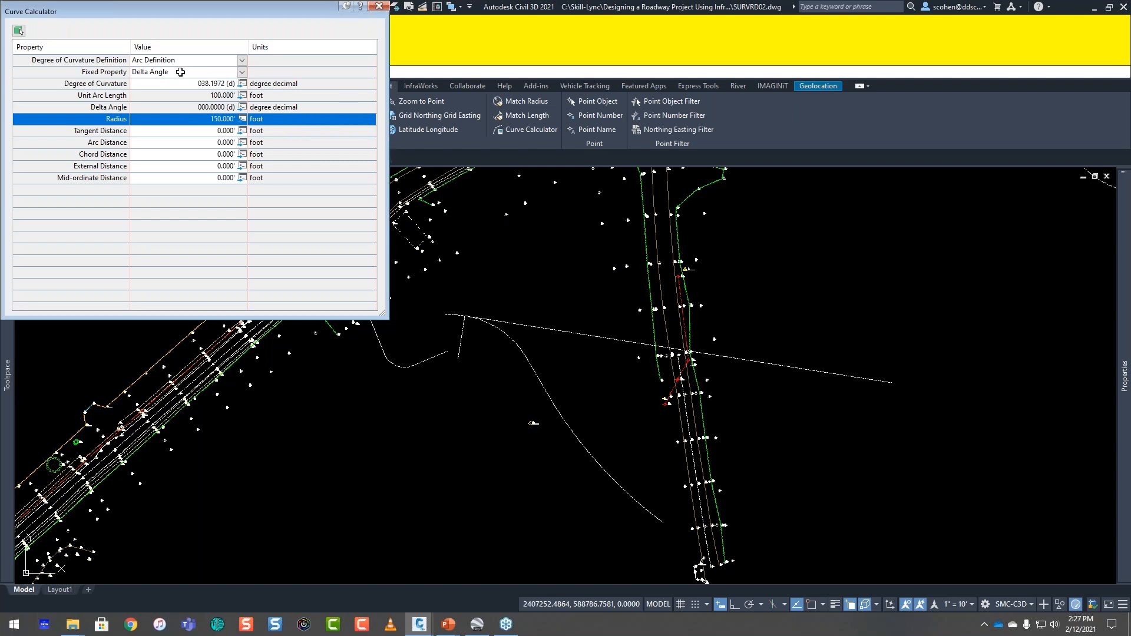
Step: Try to set the chord distance to 100 feet in the Curve Calculator
click(215, 153)
click(219, 154)
text(100)
key(Return)
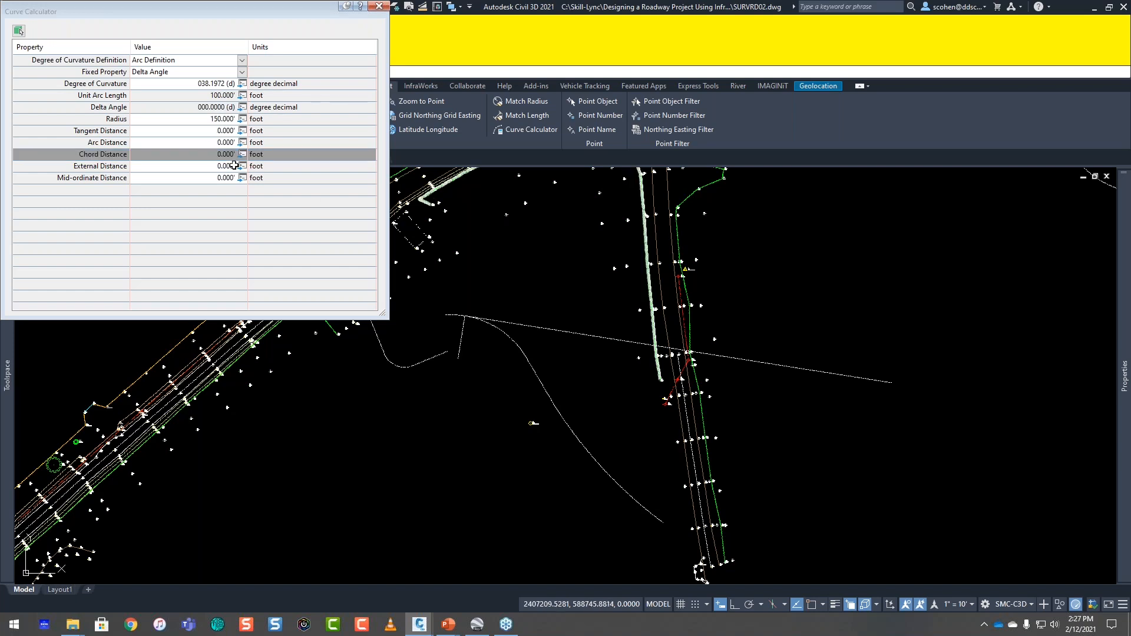
Step: Load the small arc between the two short western lines into the Curve Calculator, review its geometry, and close the calculator
click(20, 31)
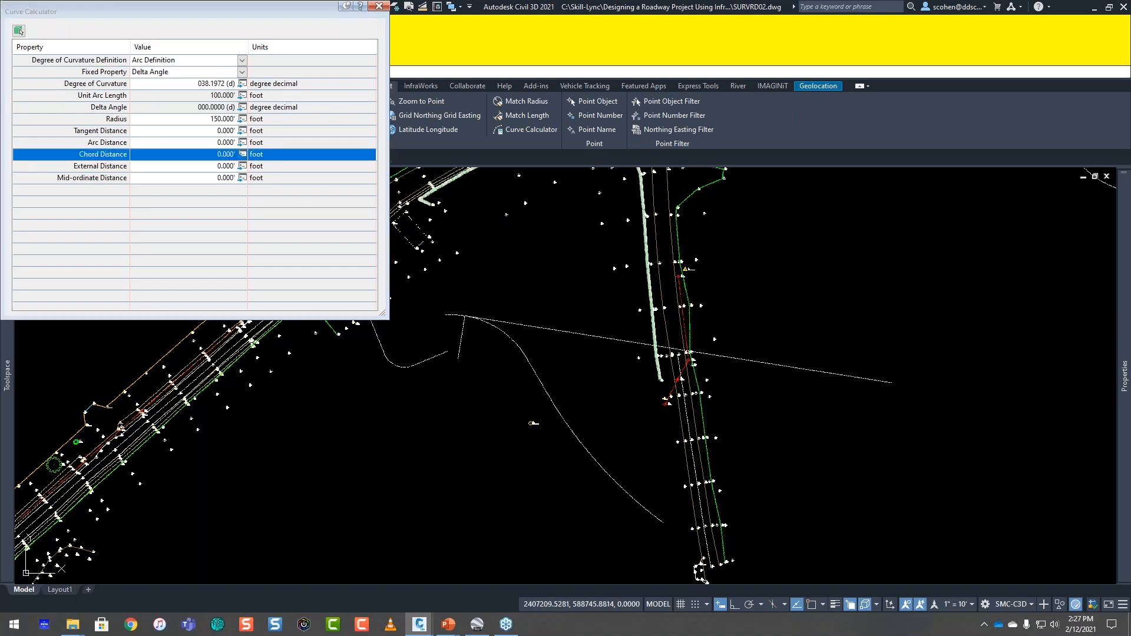
click(20, 32)
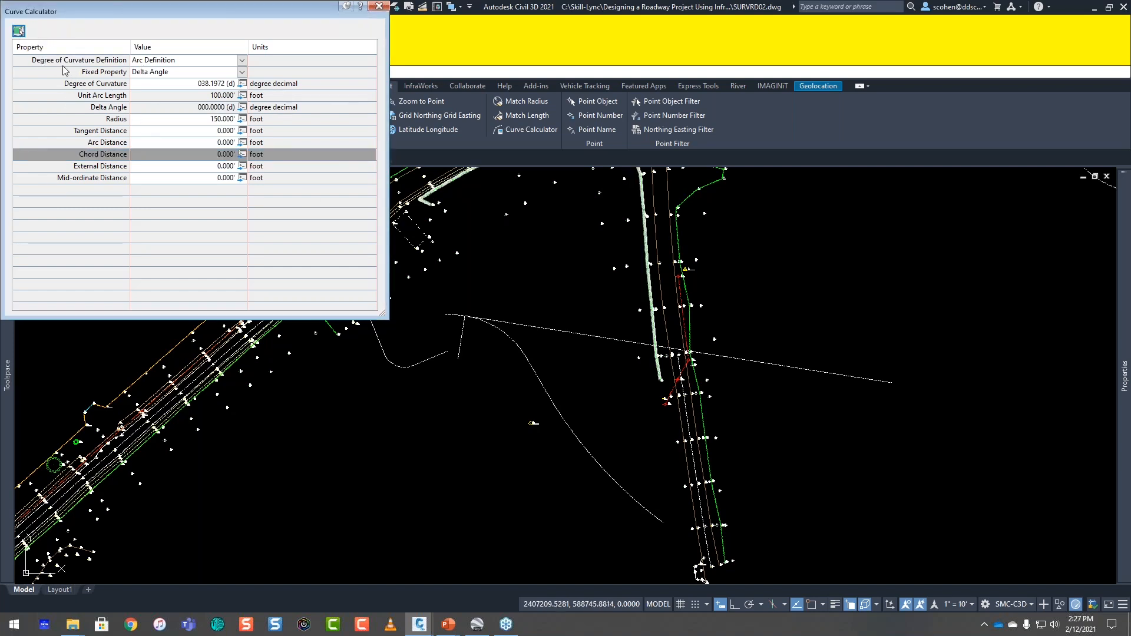
scroll(415, 380, up, 4)
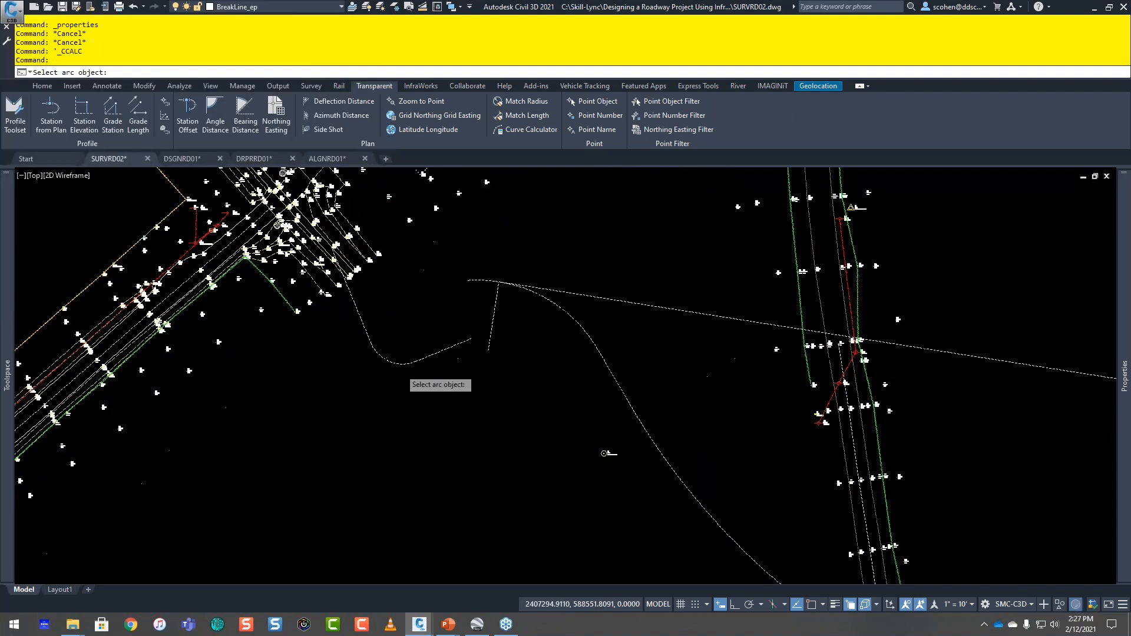
click(360, 344)
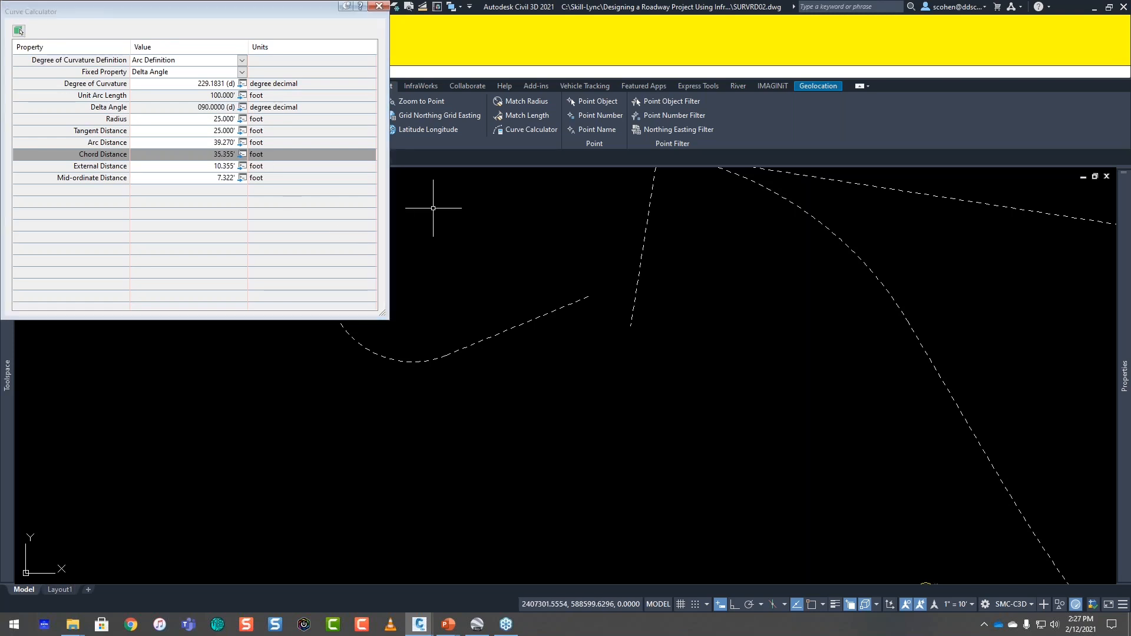
click(379, 6)
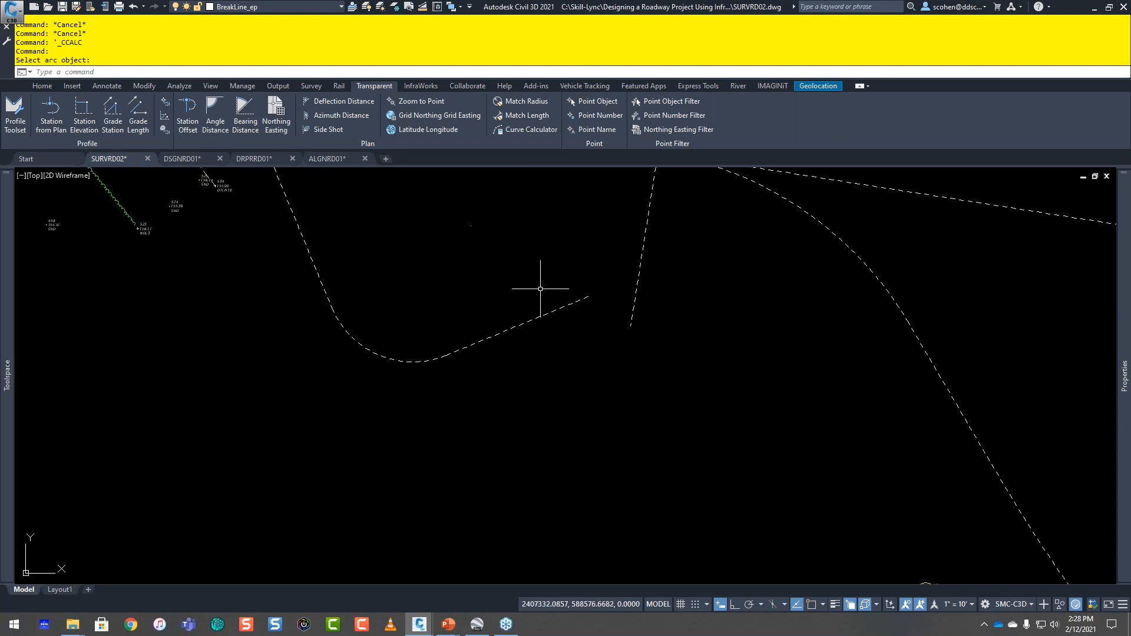
Step: Switch to the ALGNRD01 drawing and look over its road alignment
scroll(538, 294, down, 6)
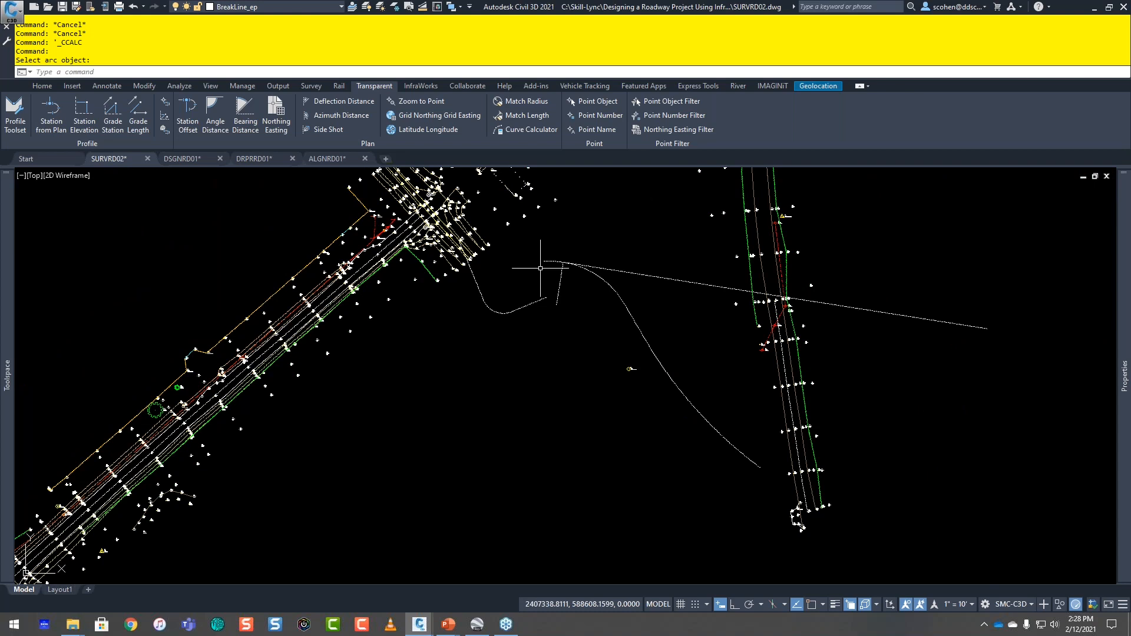
middle_drag(540, 268, 485, 328)
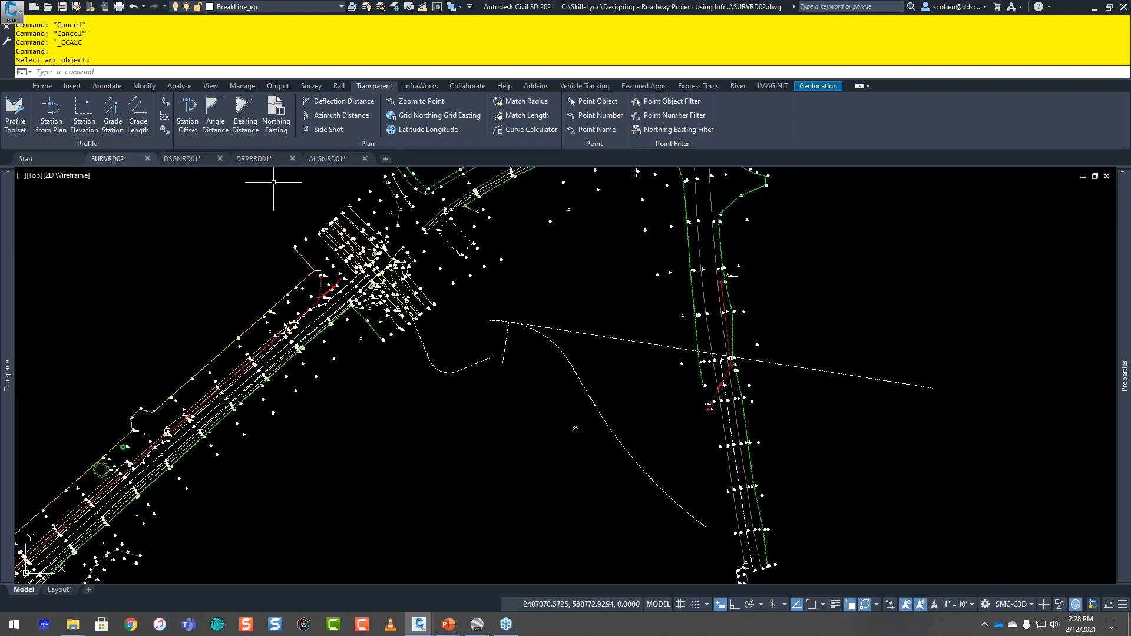
click(330, 160)
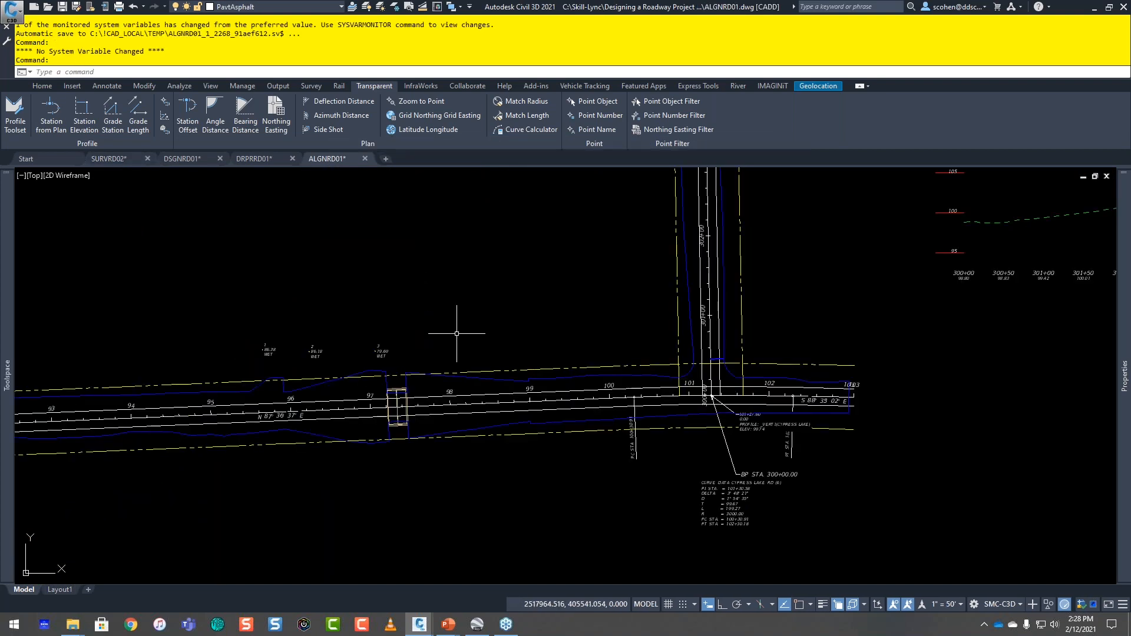
scroll(352, 324, down, 5)
middle_drag(359, 328, 689, 310)
Step: Switch to the DSGNRD01 drawing and bring the road stretch between stations 94 and 101 into view
click(185, 157)
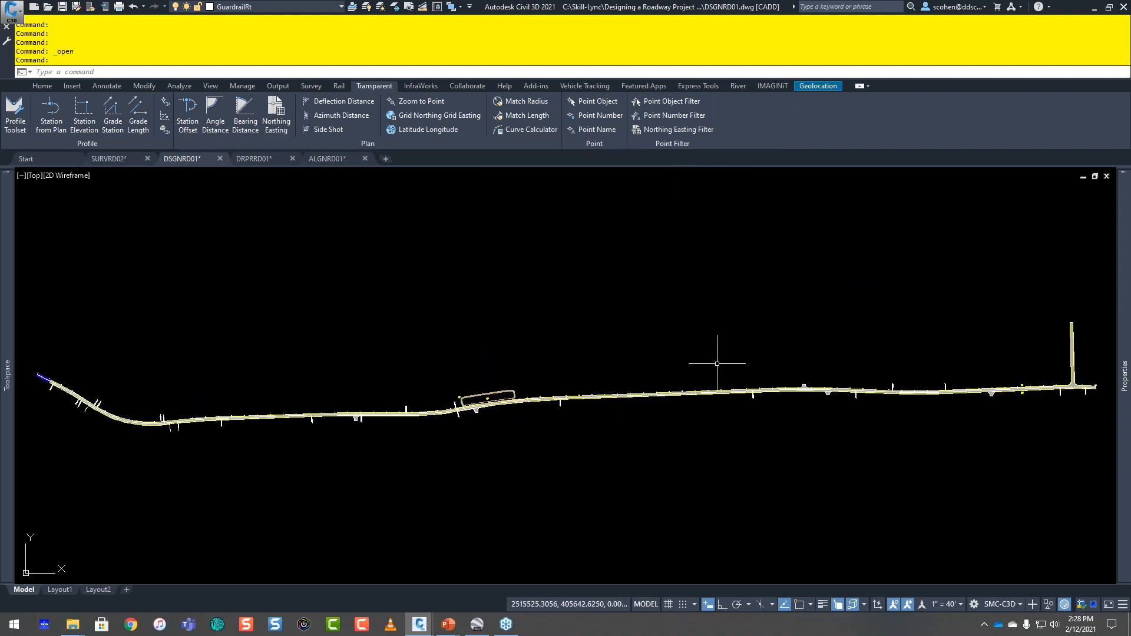
middle_drag(838, 356, 626, 383)
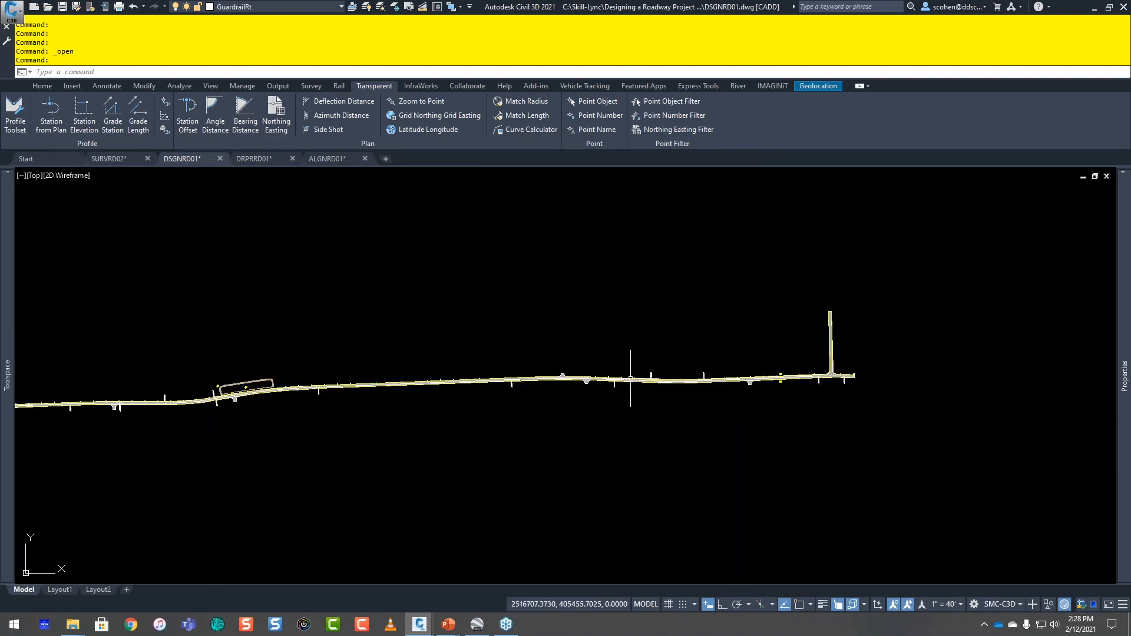
scroll(626, 383, up, 3)
middle_drag(273, 383, 699, 394)
scroll(588, 434, up, 6)
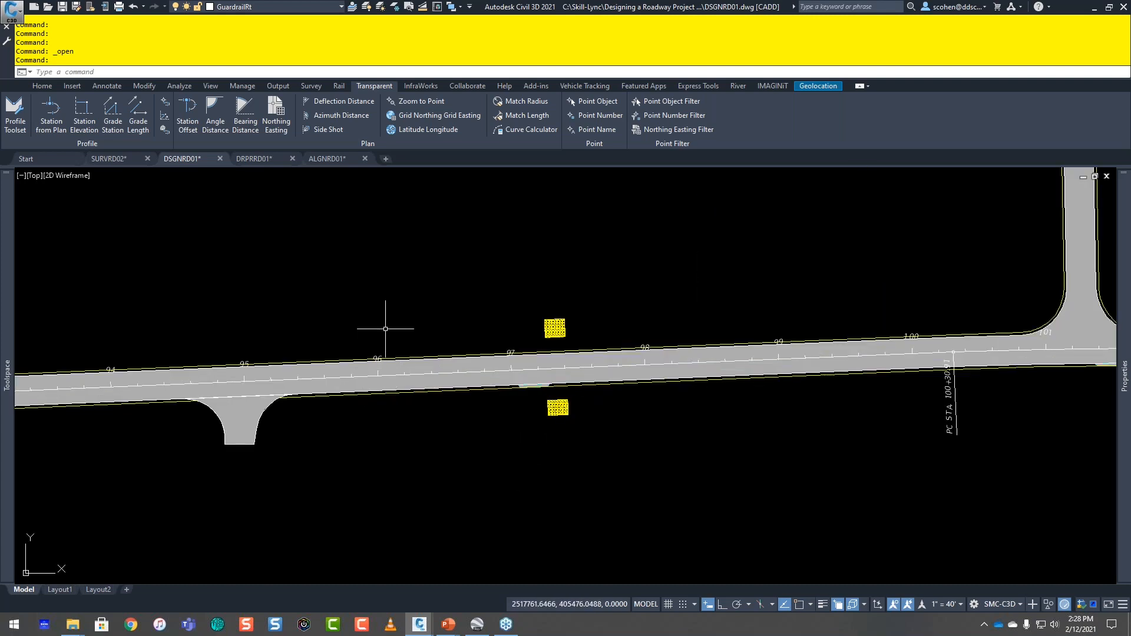
mouse_move(385, 328)
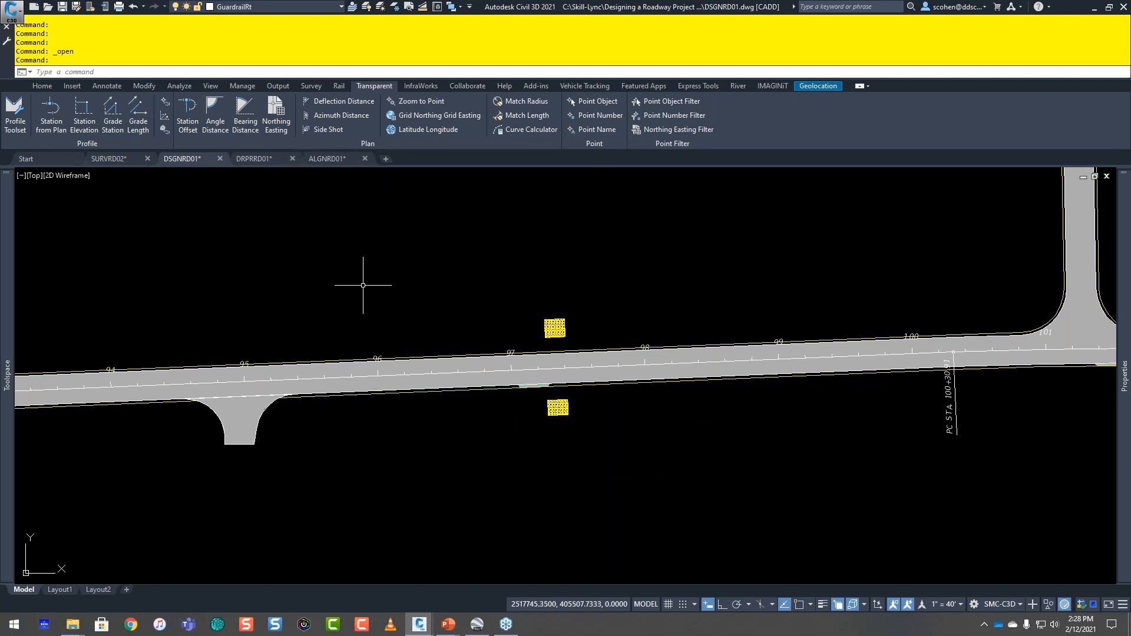
Step: Start a polyline with Station Offset on the CYPRESS LAKE RD alignment, placing its first point at station 96+00 with a 20.5-foot offset
text(PL)
key(Return)
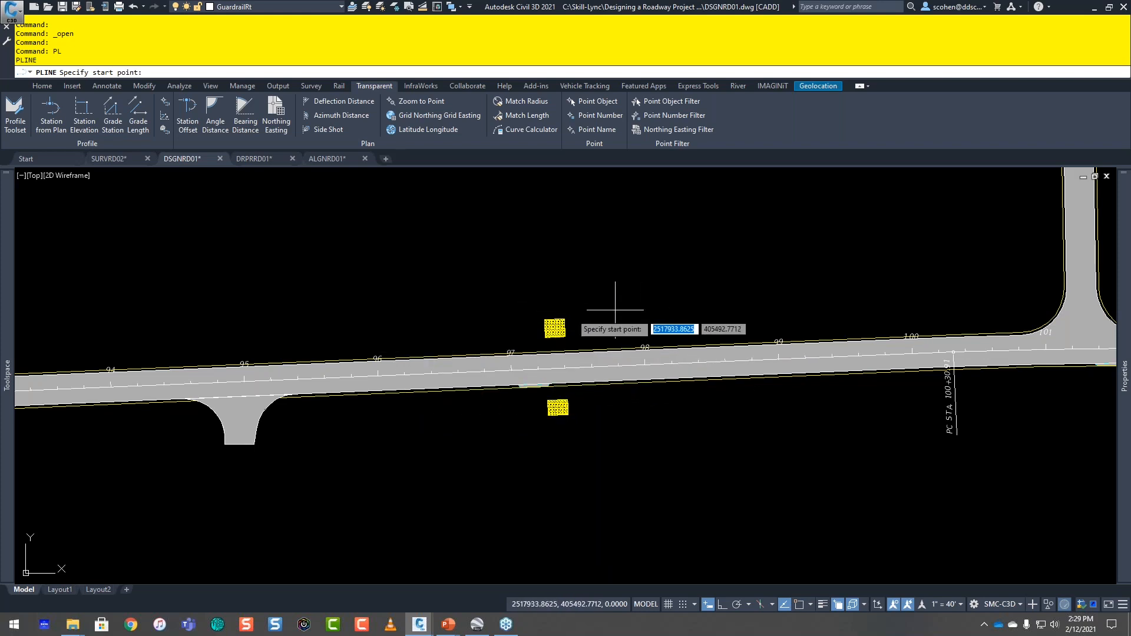
click(187, 115)
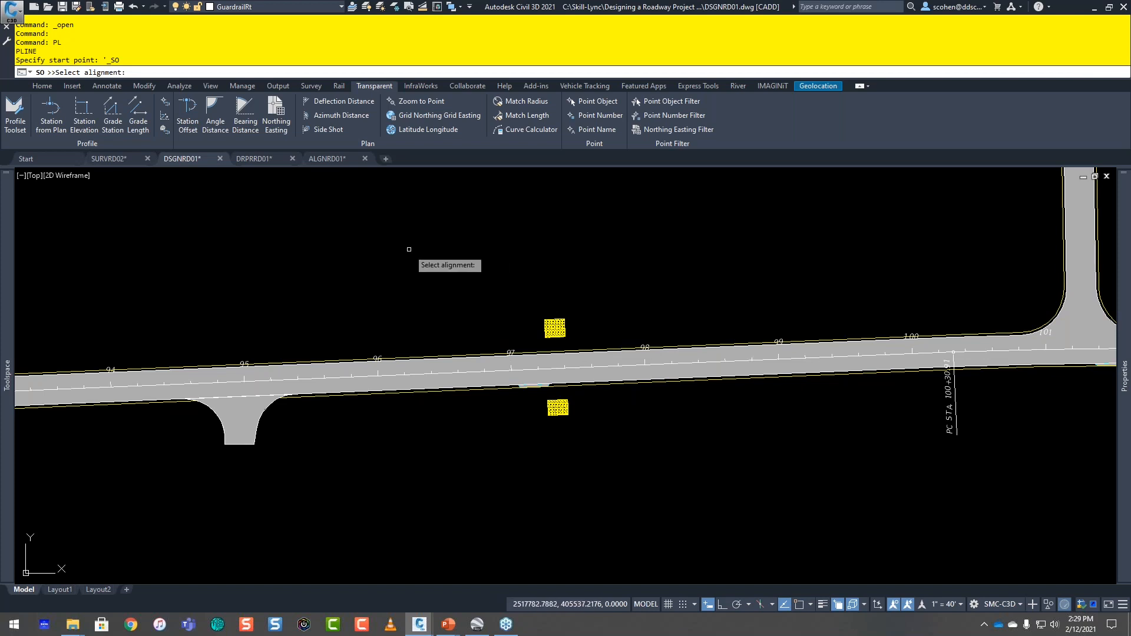
click(389, 373)
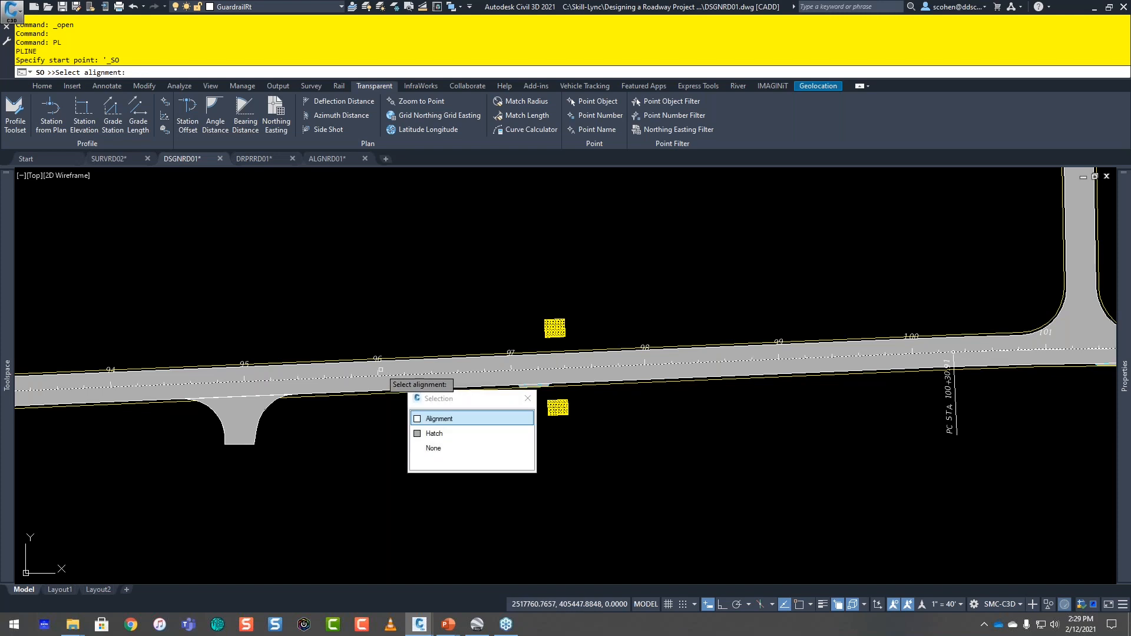
click(430, 416)
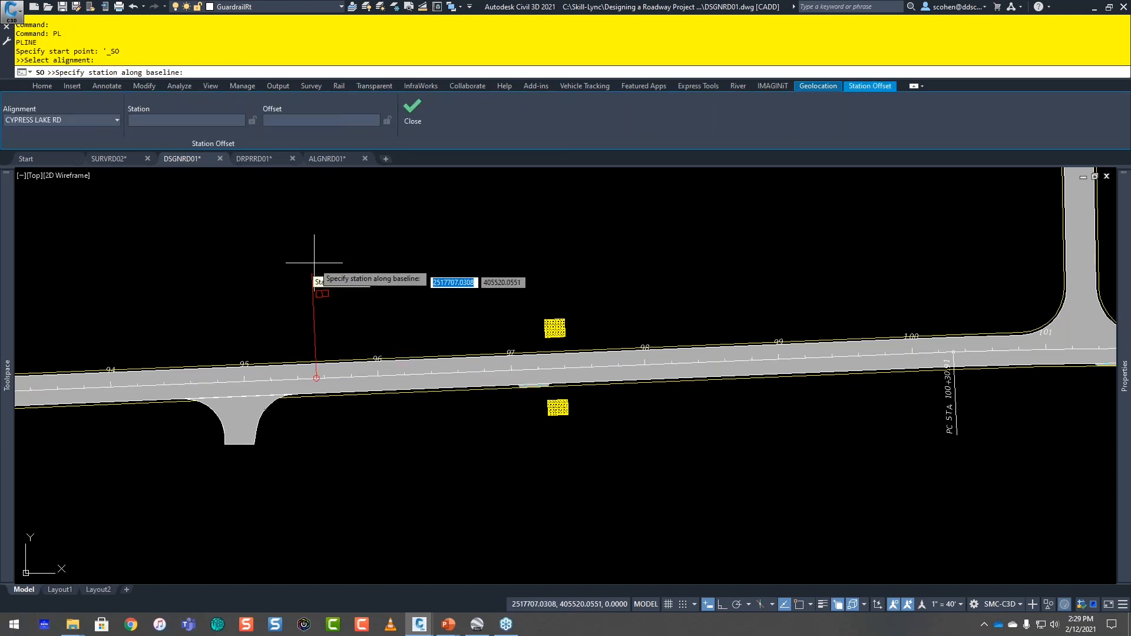
click(192, 122)
text(9600)
key(Return)
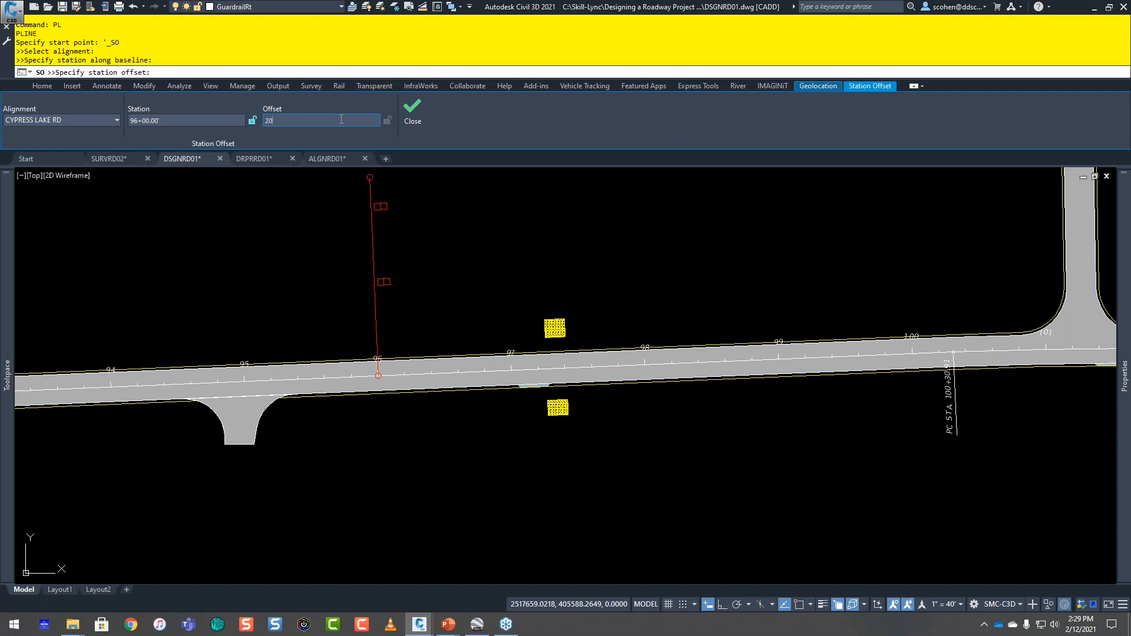
text(20.5)
key(Return)
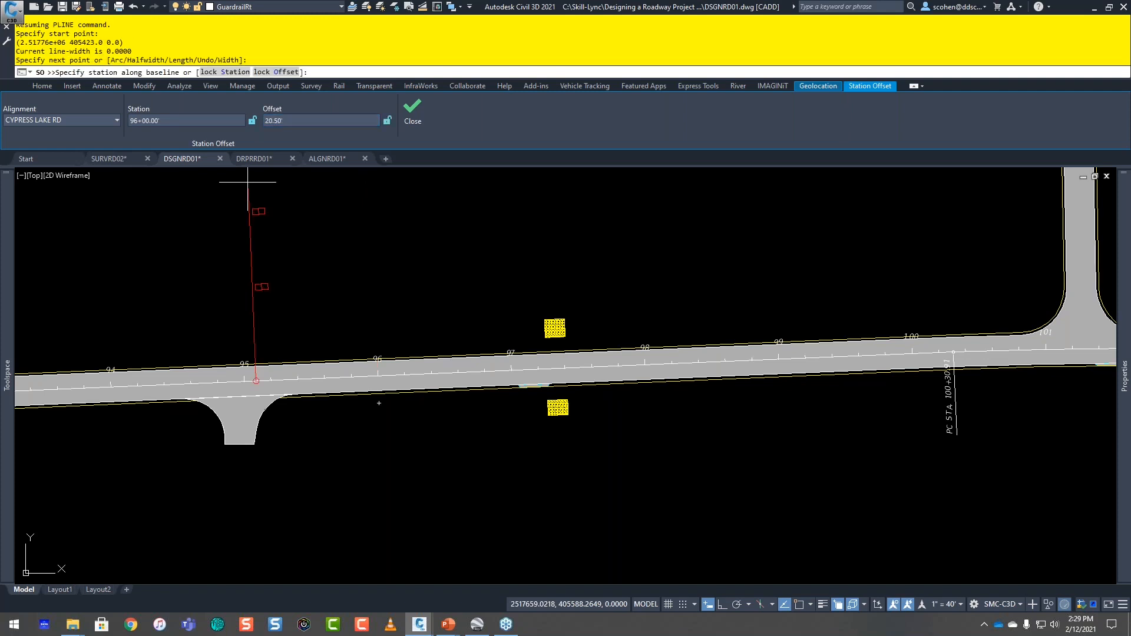
Step: Lock the 20.5-foot offset, extend the polyline to station 99+00, and finish it with the offset unlocked
scroll(413, 406, up, 2)
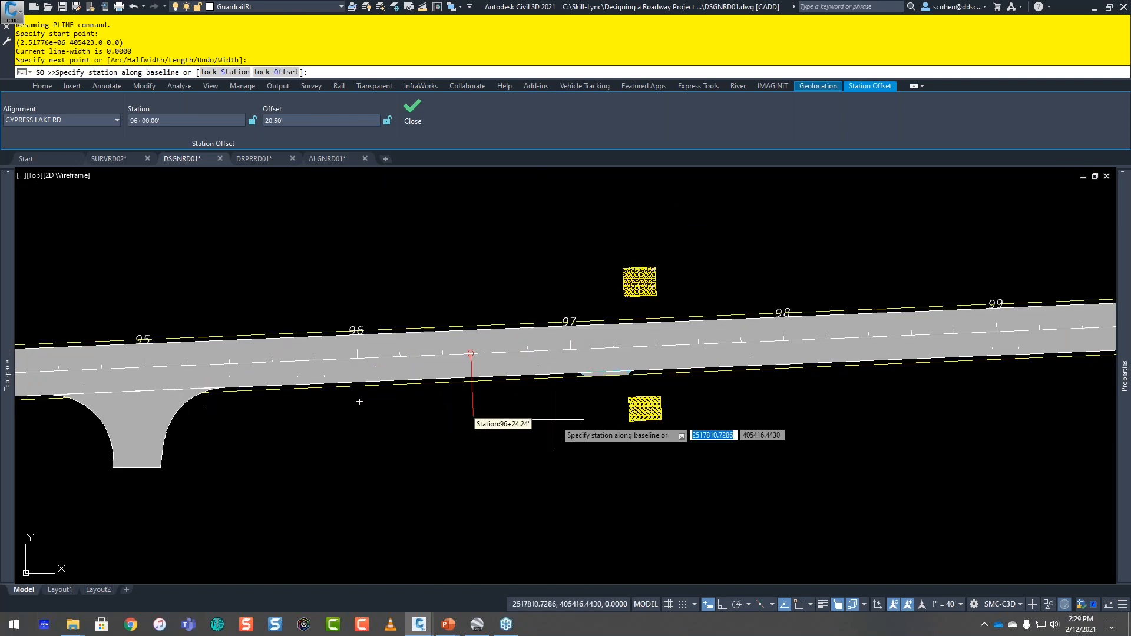
scroll(570, 412, down, 2)
middle_drag(612, 409, 413, 418)
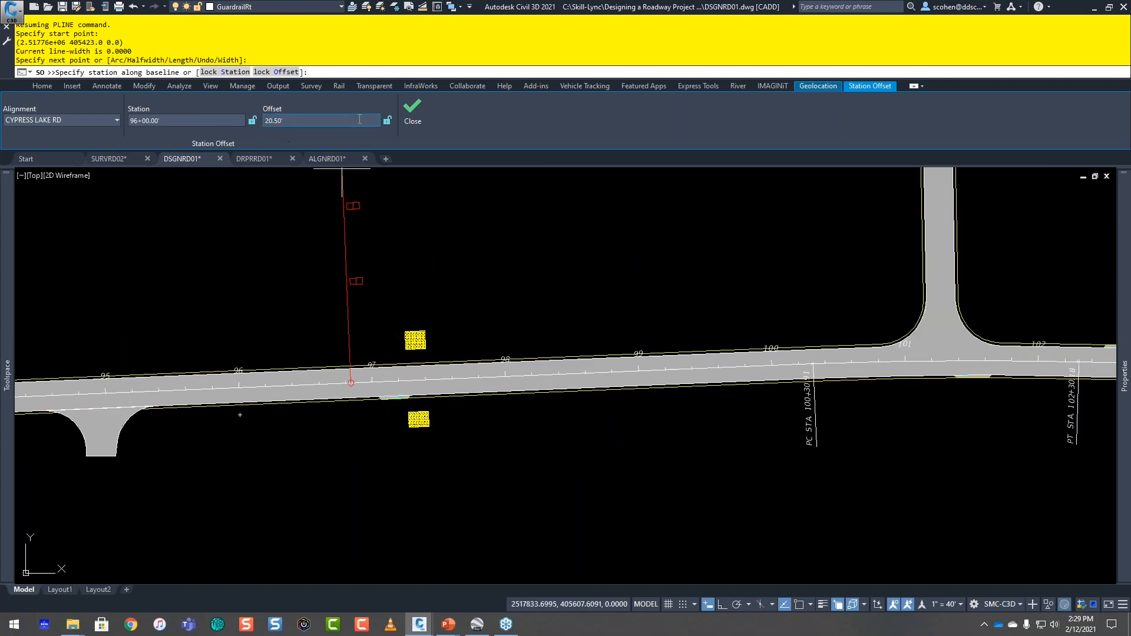
click(387, 120)
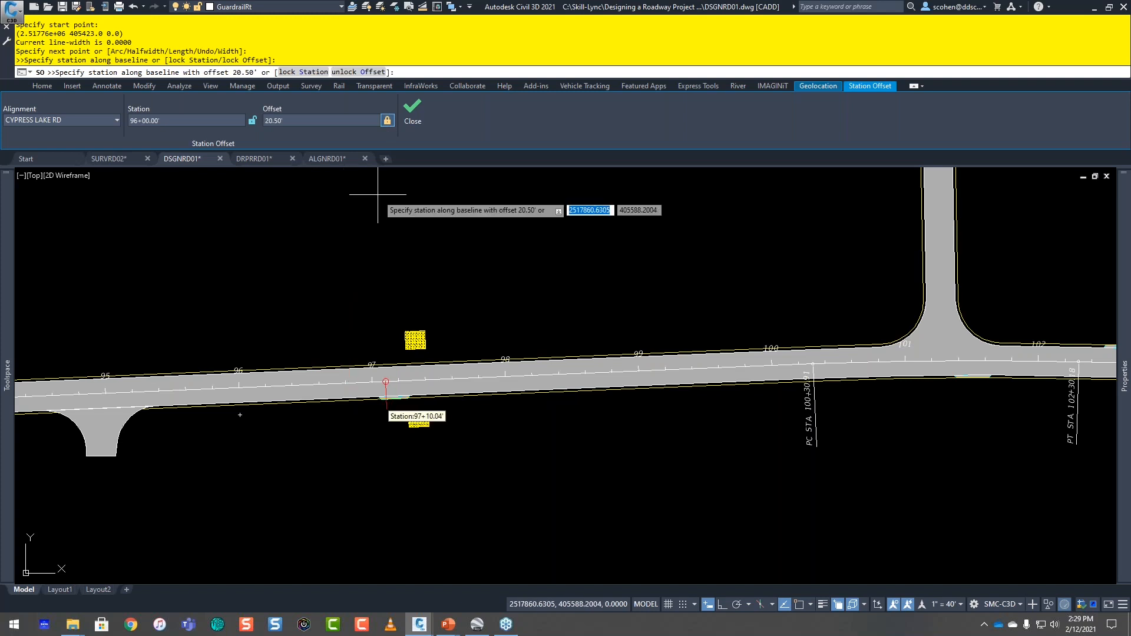
click(172, 119)
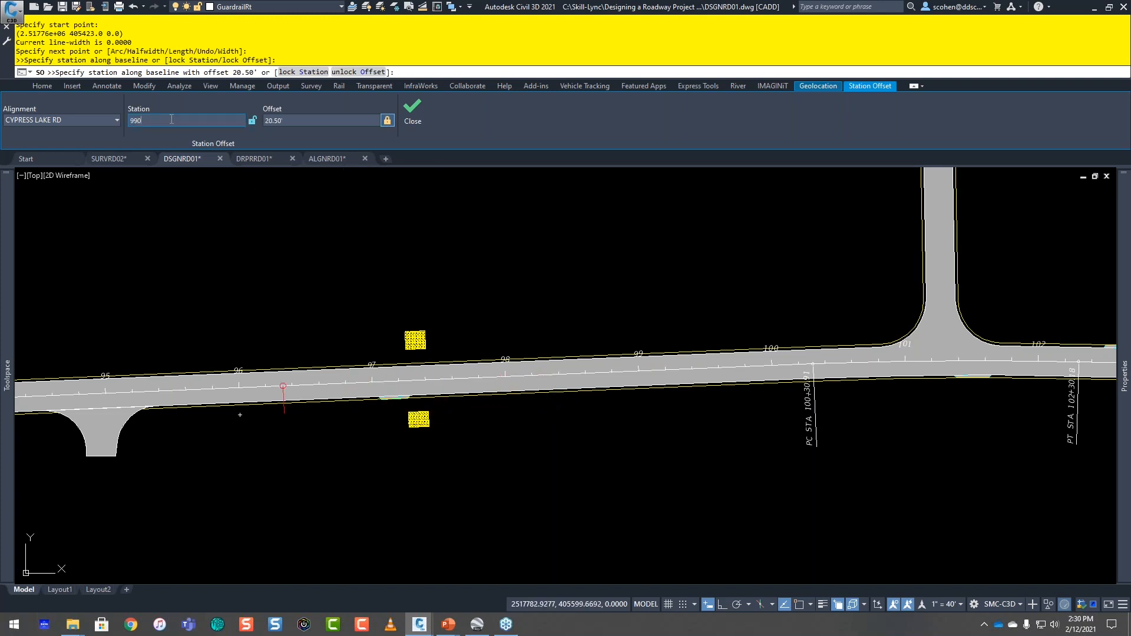
text(9900)
key(Return)
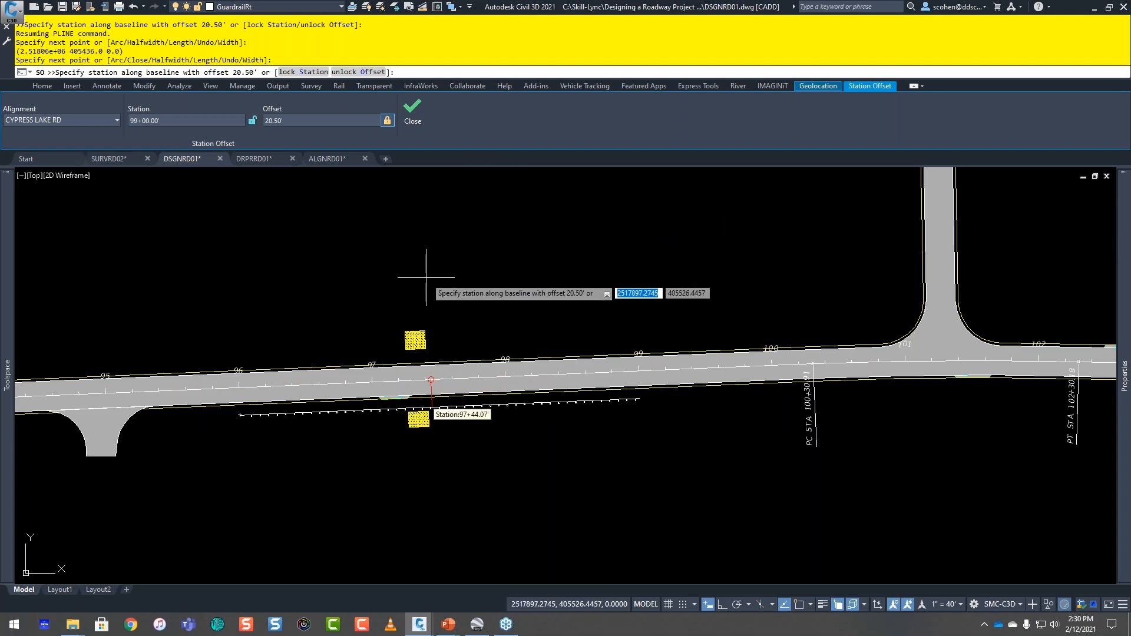
click(387, 120)
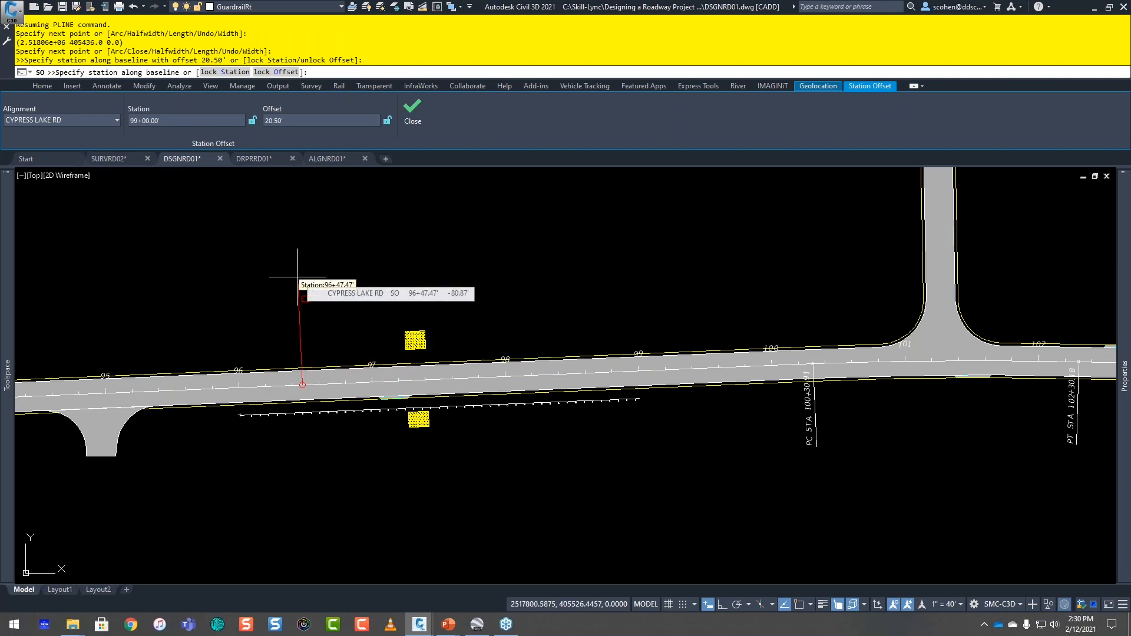
key(Escape)
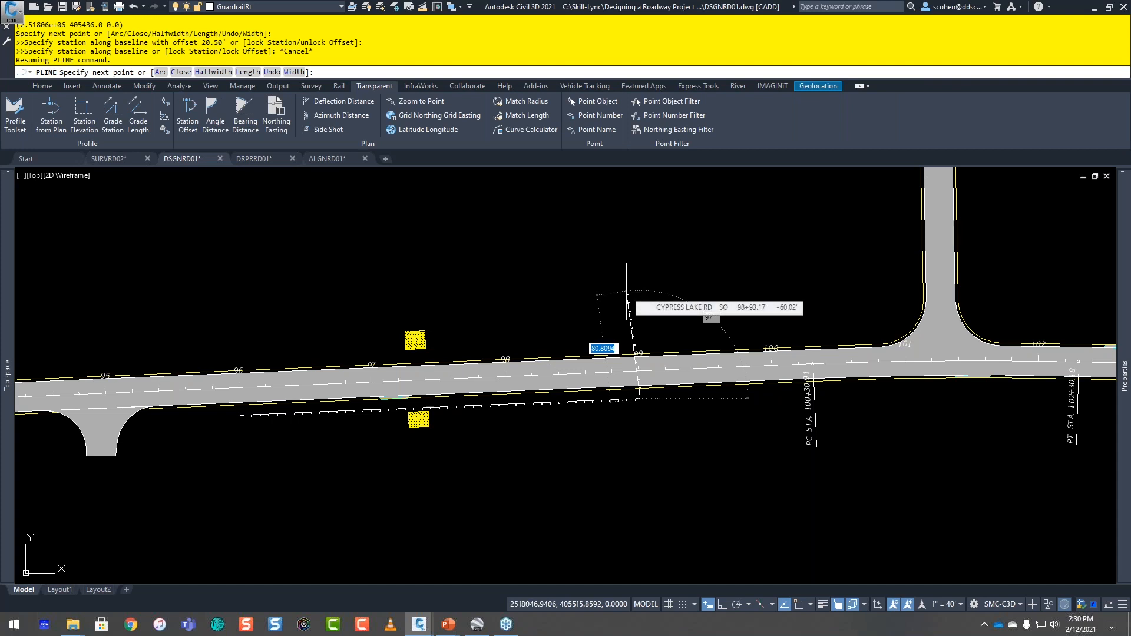
key(Escape)
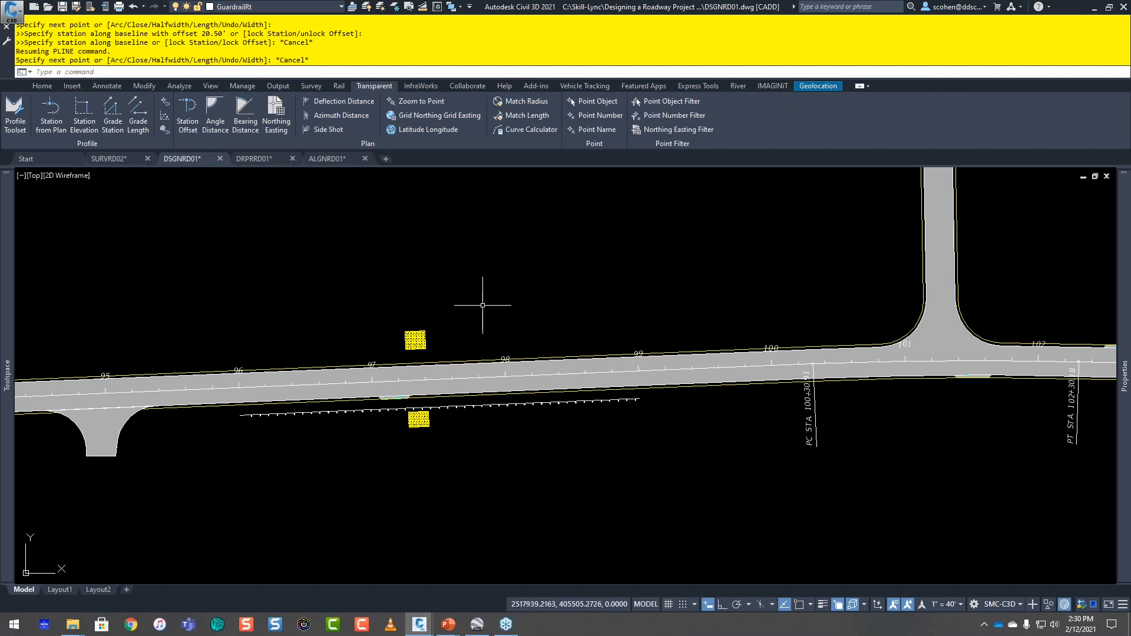
Step: Start another polyline with Station Offset on the CYPRESS LAKE RD alignment, placing its first point at station 96+00 with a -20.5-foot offset
text(pl)
key(Return)
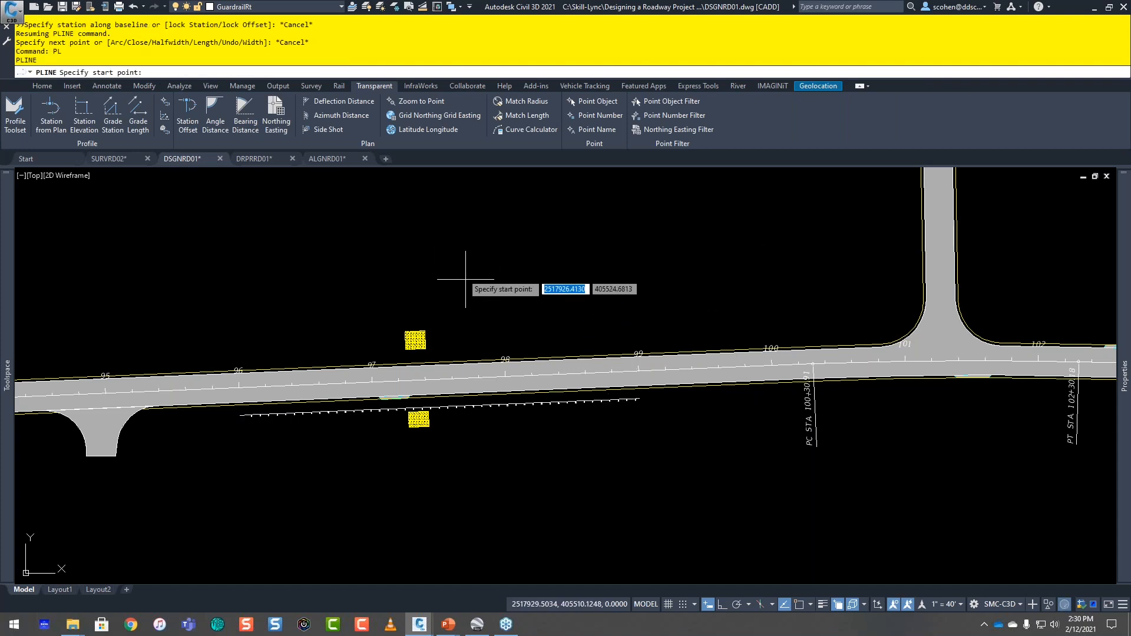
click(187, 118)
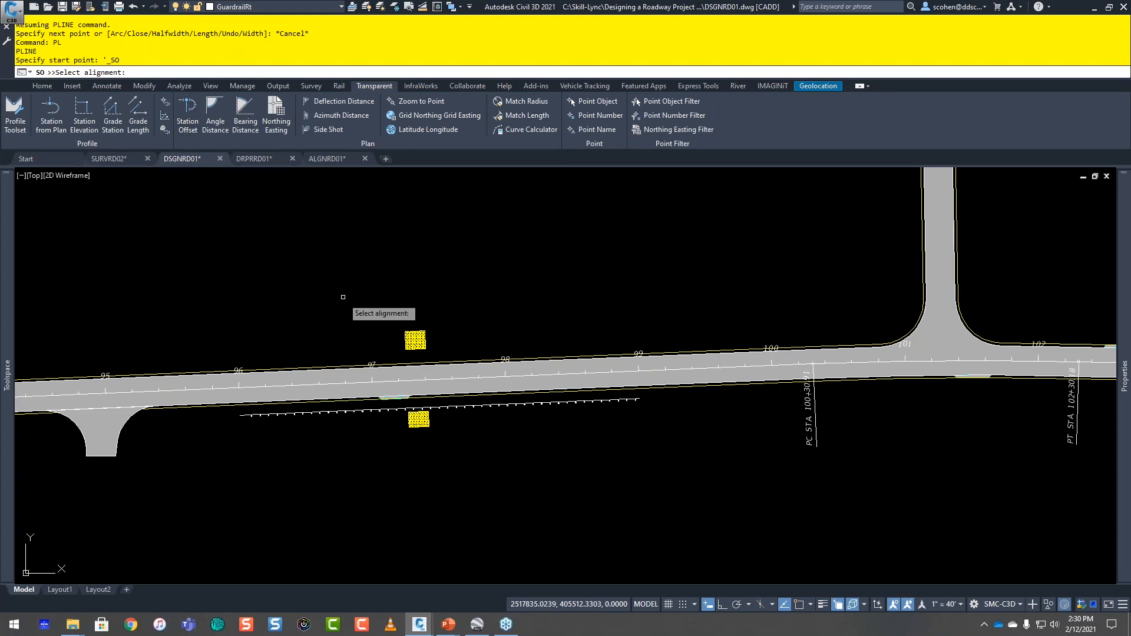
click(277, 385)
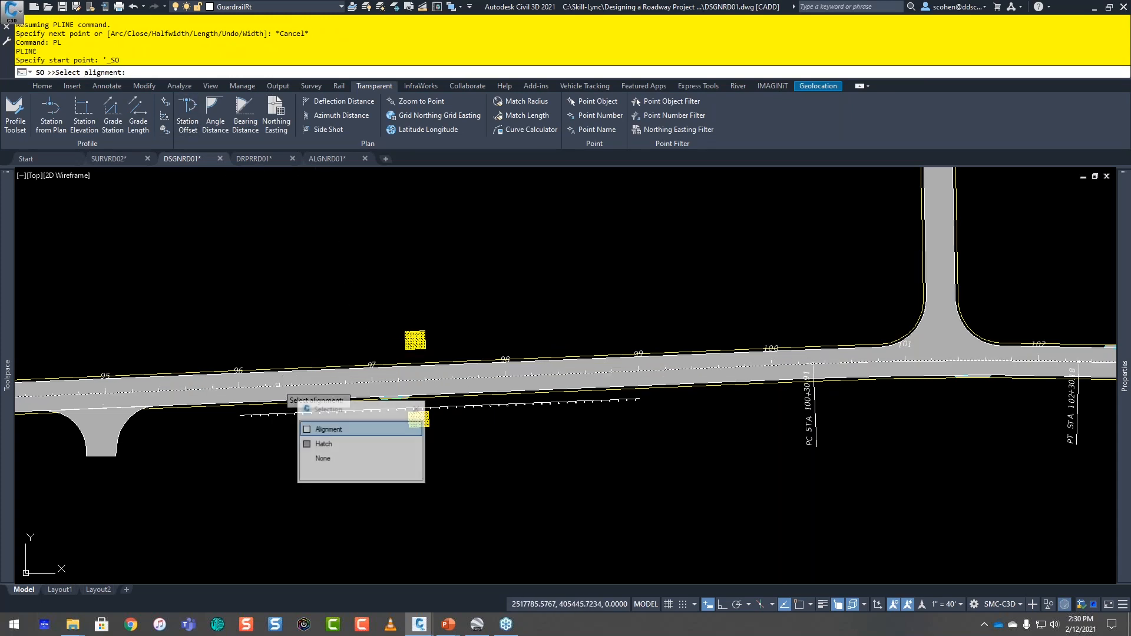
click(330, 429)
text(9600)
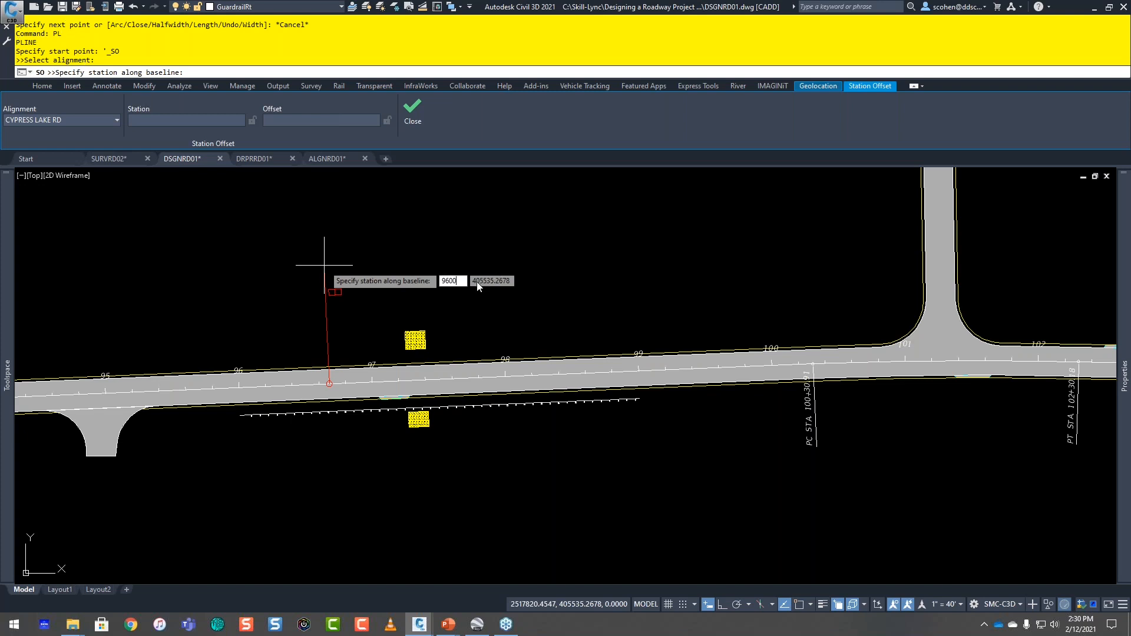
key(Return)
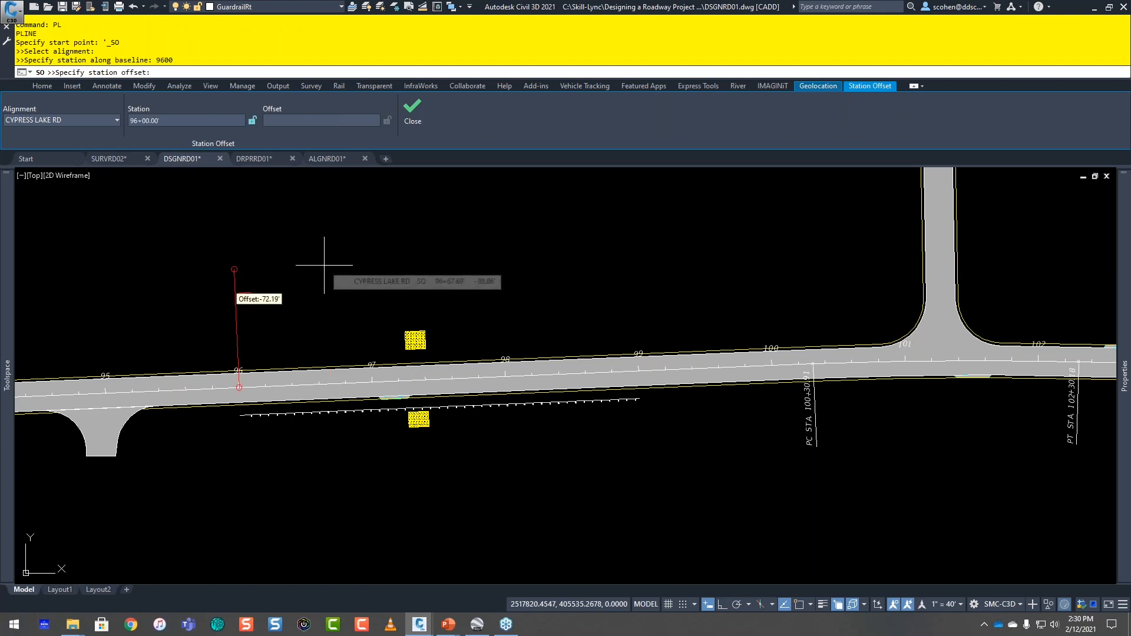
text(-20.5)
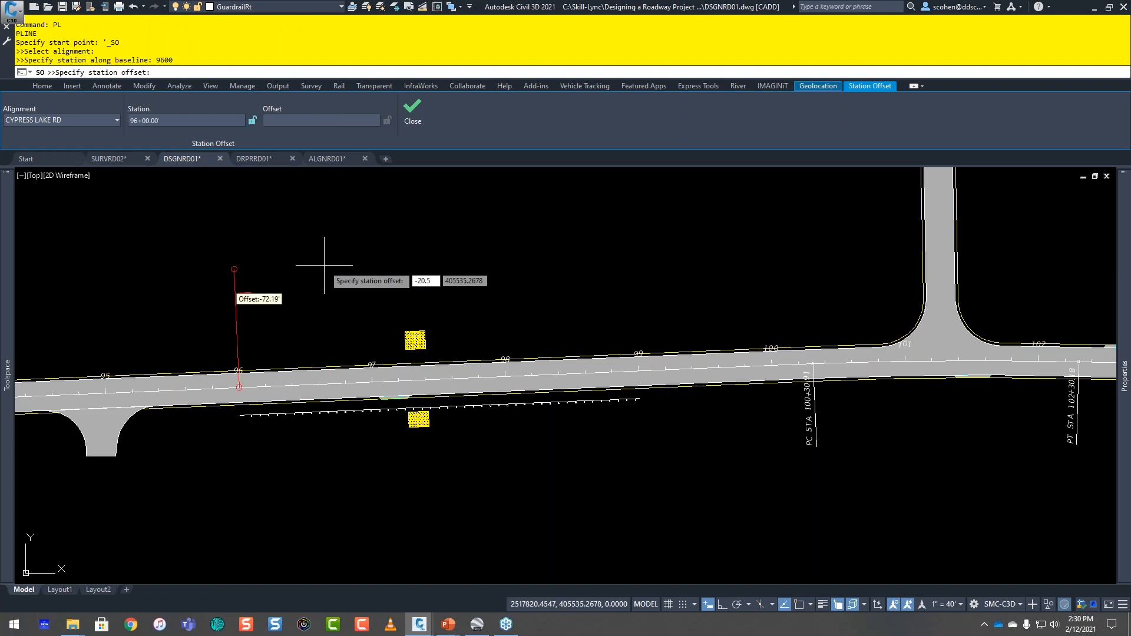
key(Return)
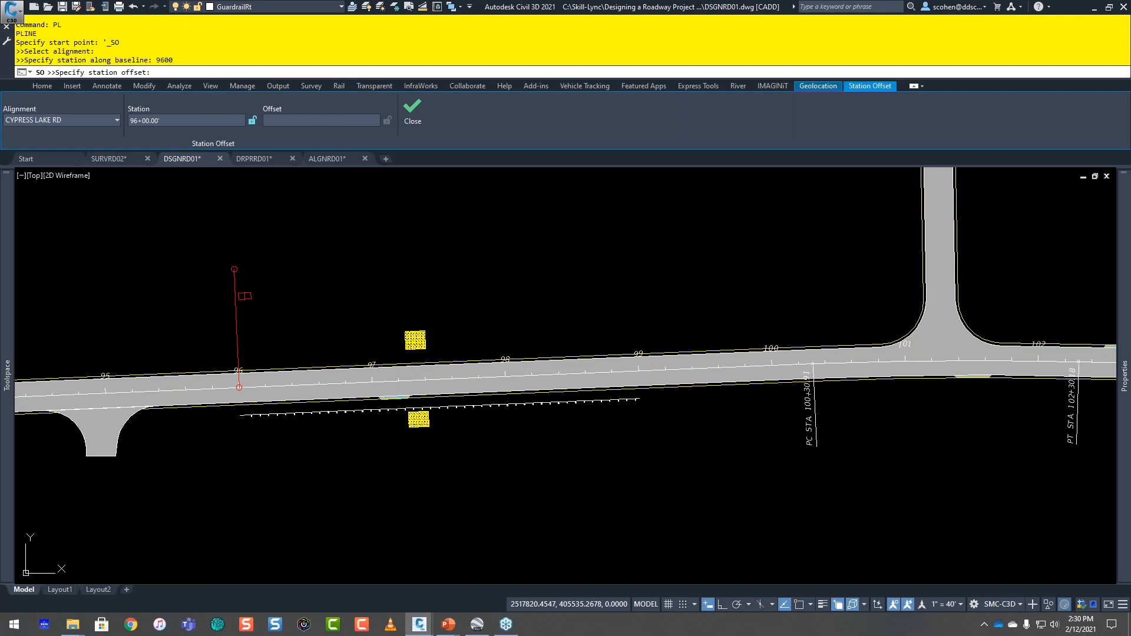
Step: Extend the polyline to station 99+00 at a -20.5-foot offset and finish it
text(9900)
key(Return)
text(-20.)
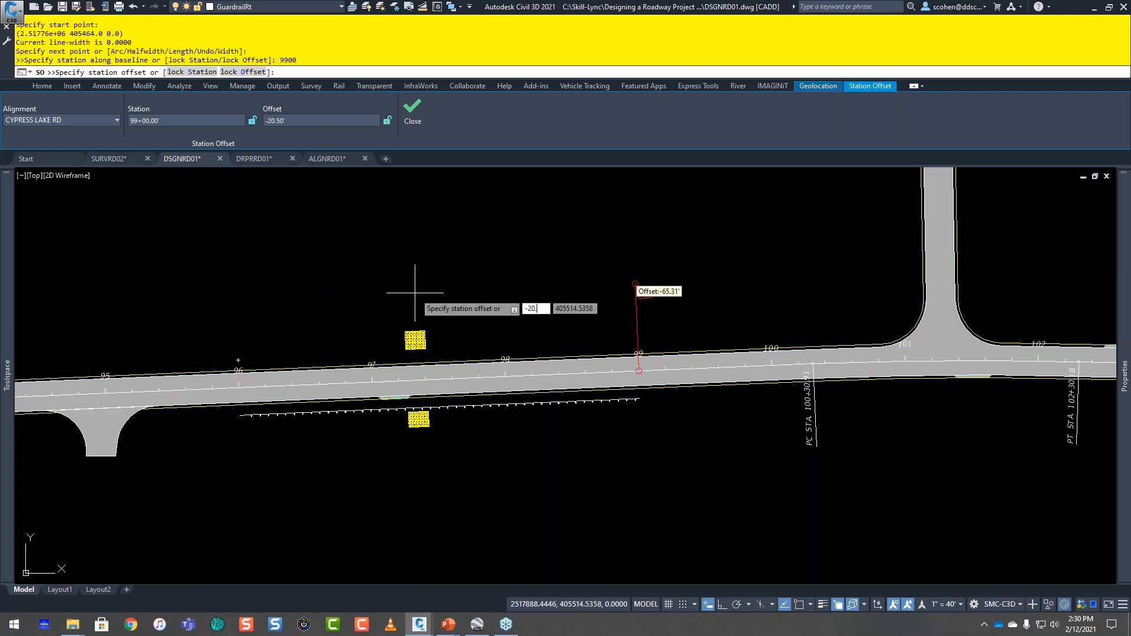
text(5)
key(Return)
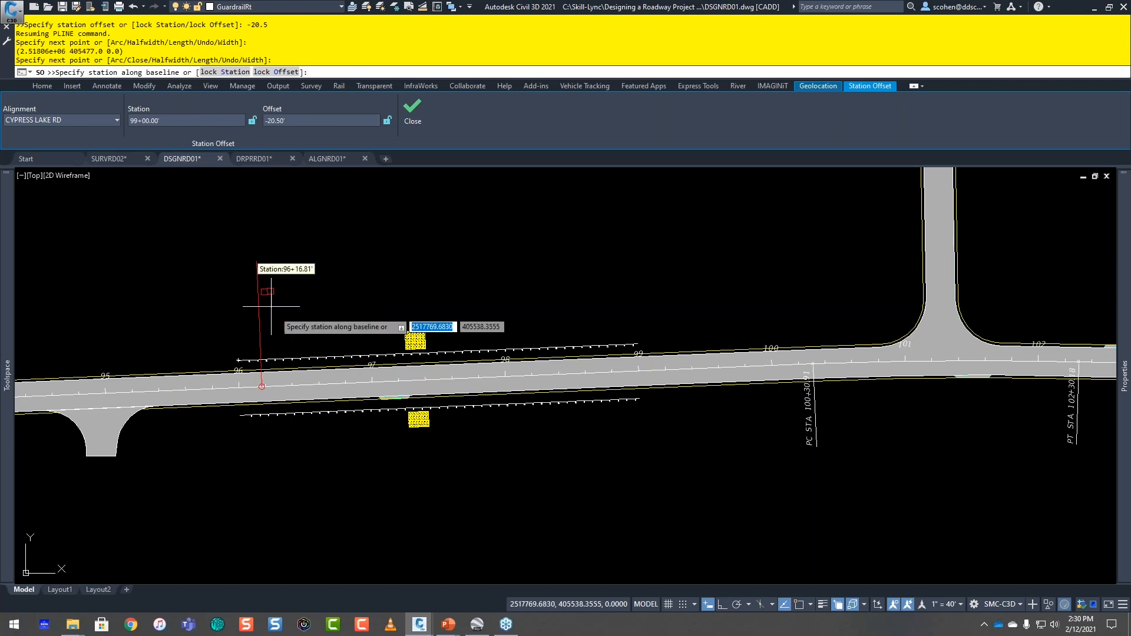
key(Escape)
key(Escape)
Step: Move the new guardrail polyline above the road to the GuardrailLt layer and clear the selection
scroll(304, 376, up, 4)
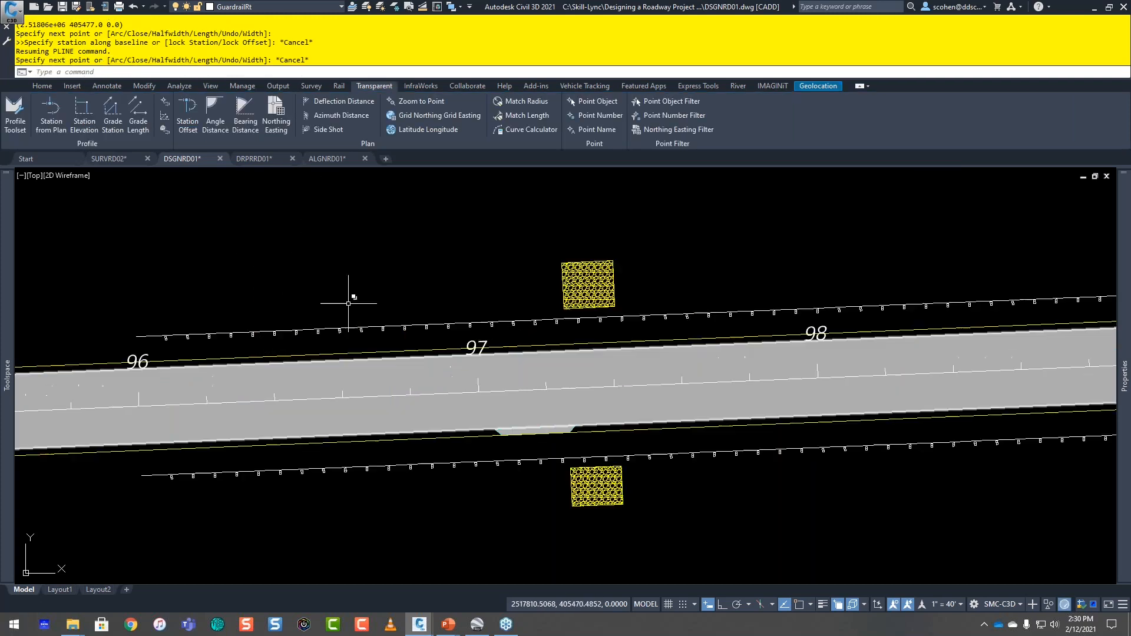
click(357, 317)
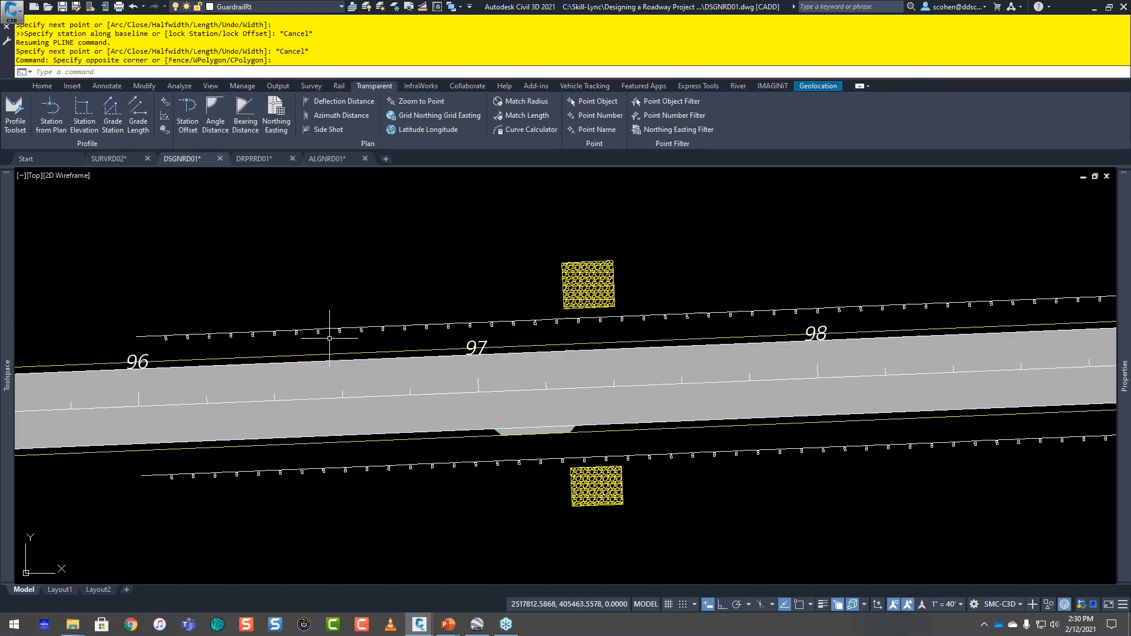
click(329, 338)
click(324, 320)
click(235, 9)
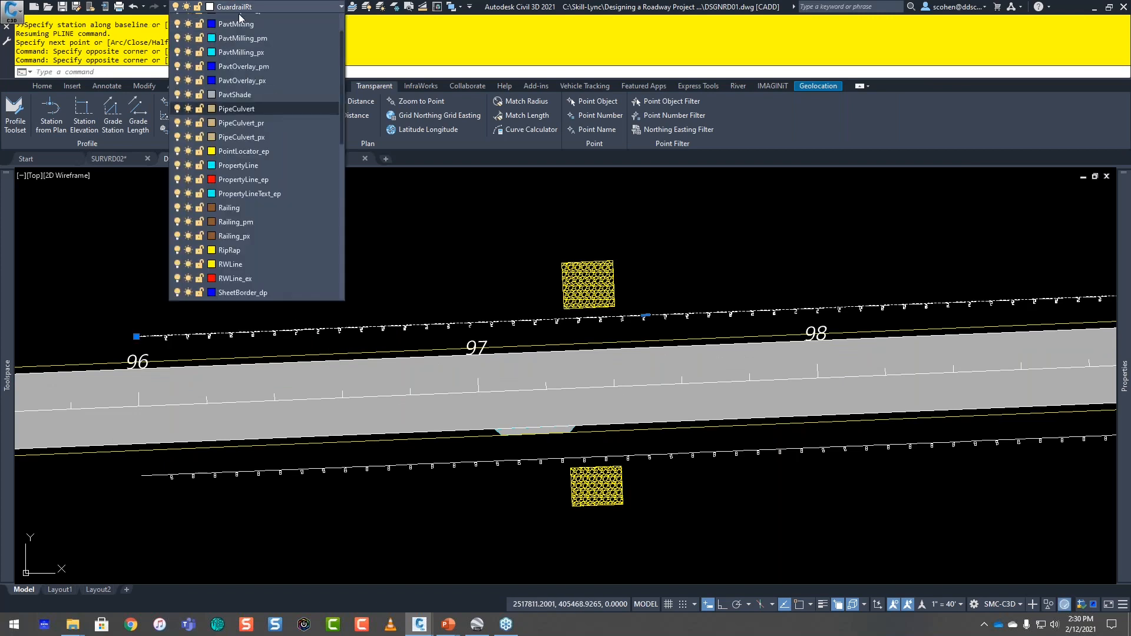
scroll(265, 64, up, 2)
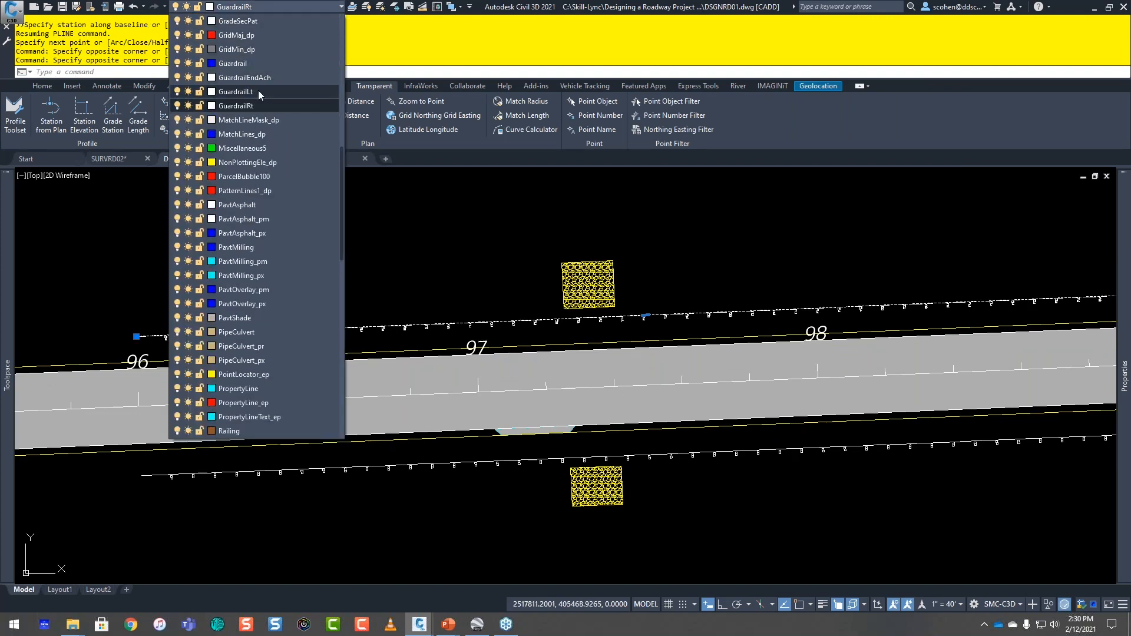
click(275, 105)
key(Escape)
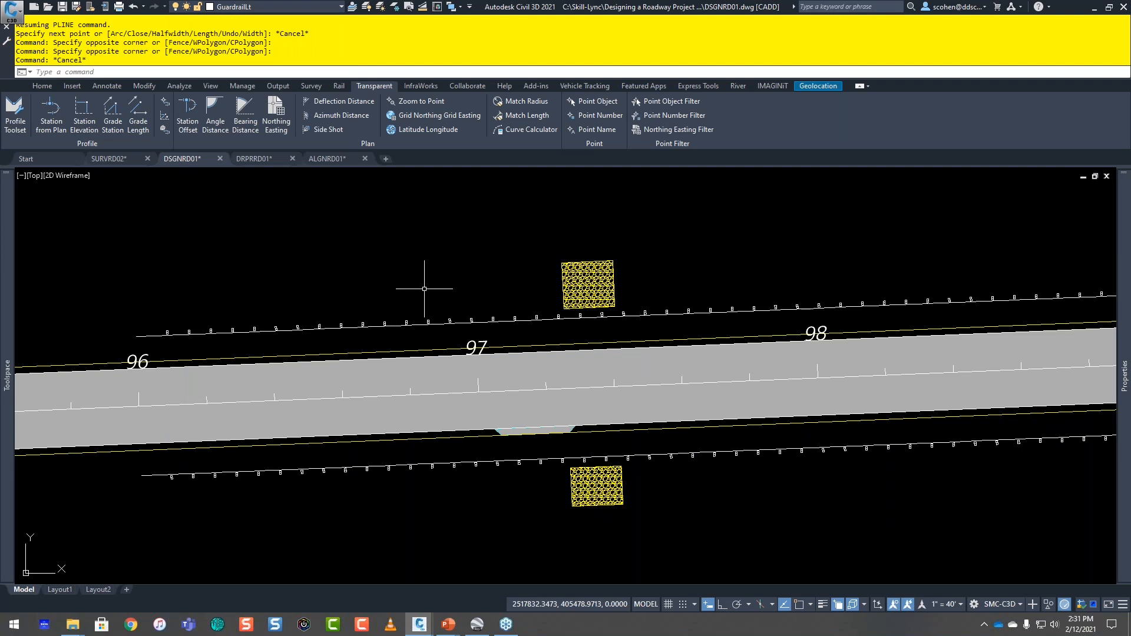
key(Escape)
key(Escape)
key(Escape)
key(Escape)
Step: Switch to the DRPRRD01 drawing and measure the distance from structure S-4's insertion point perpendicular to the road alignment
scroll(484, 310, down, 2)
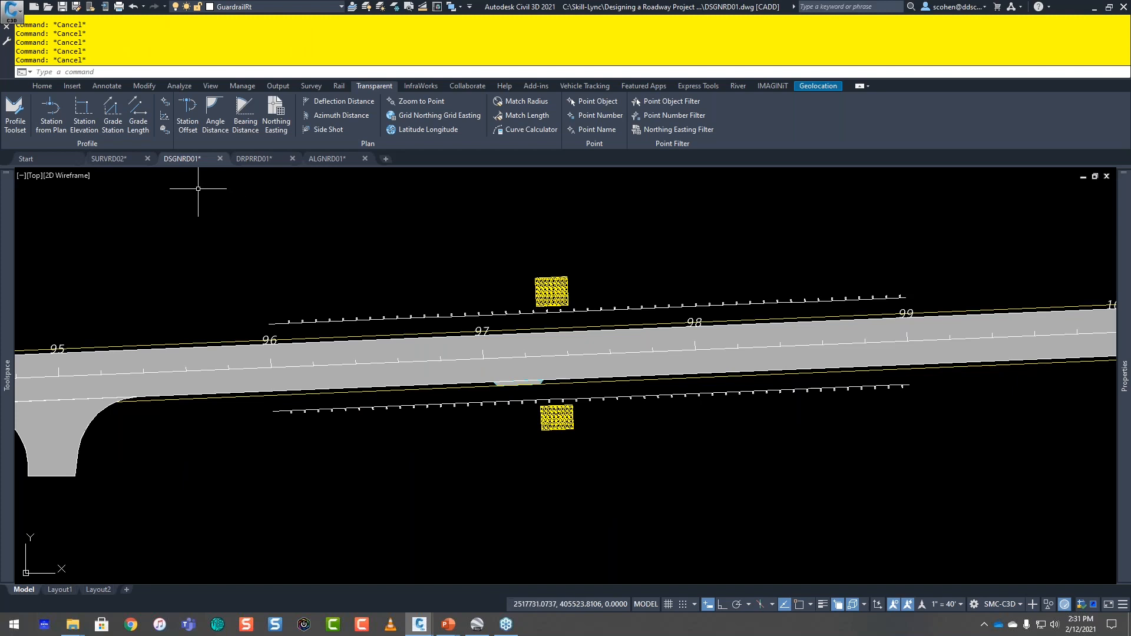
click(256, 164)
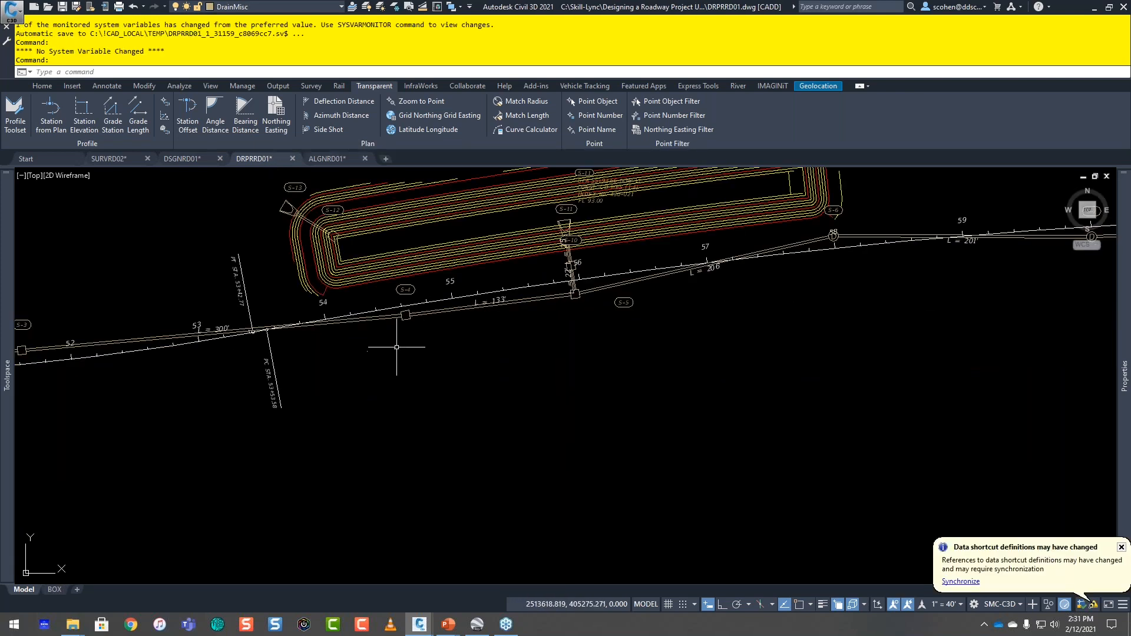
scroll(412, 295, up, 8)
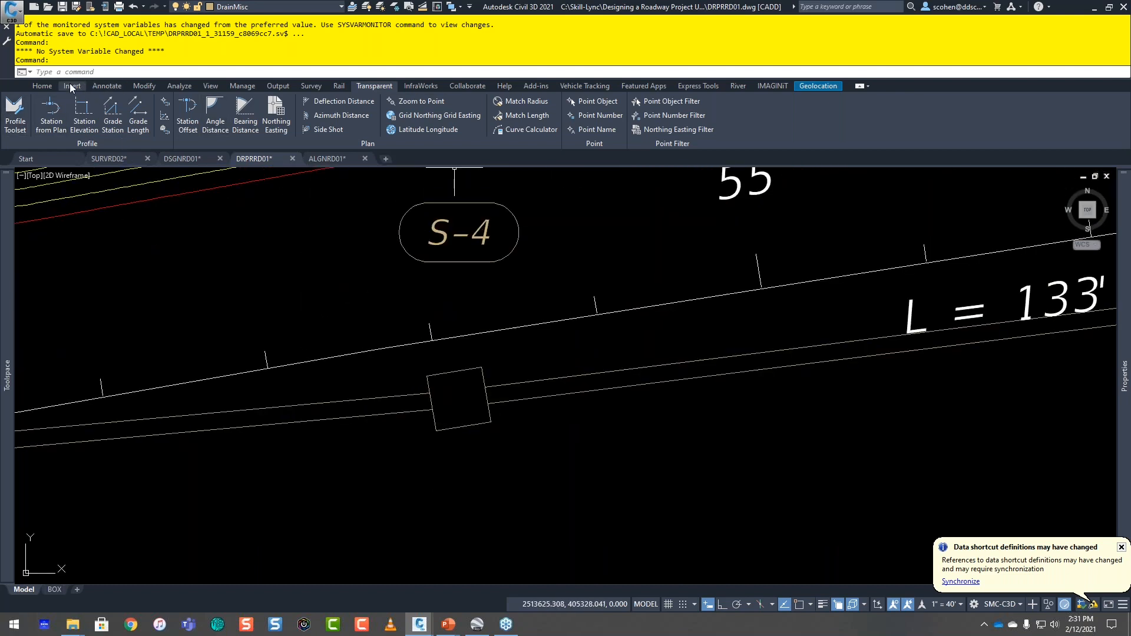
click(179, 87)
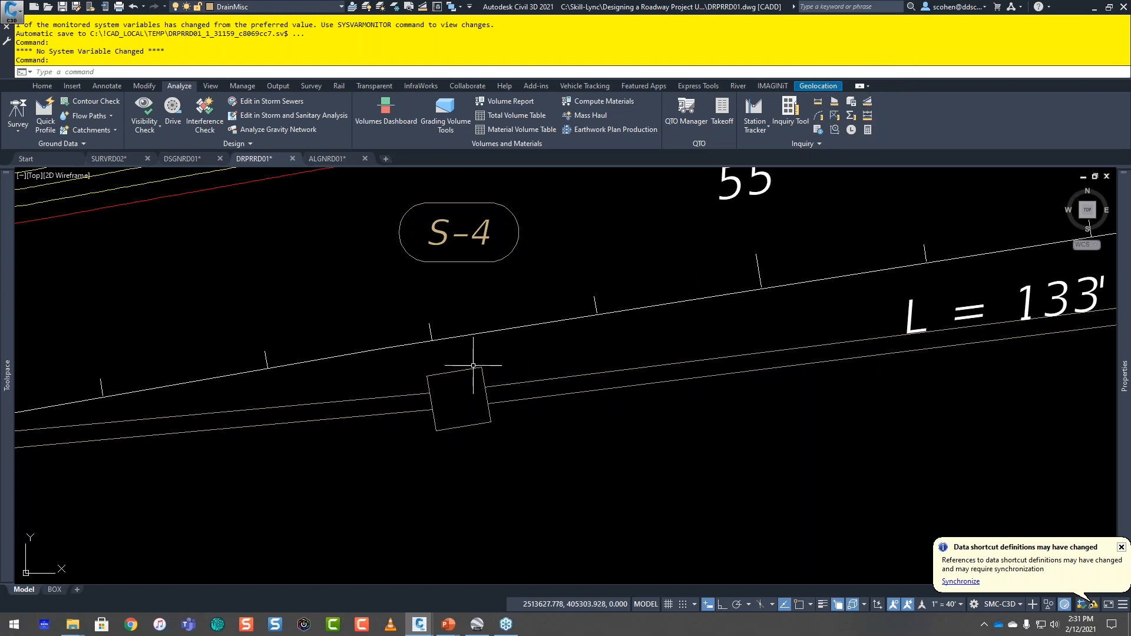
text(D)
key(Return)
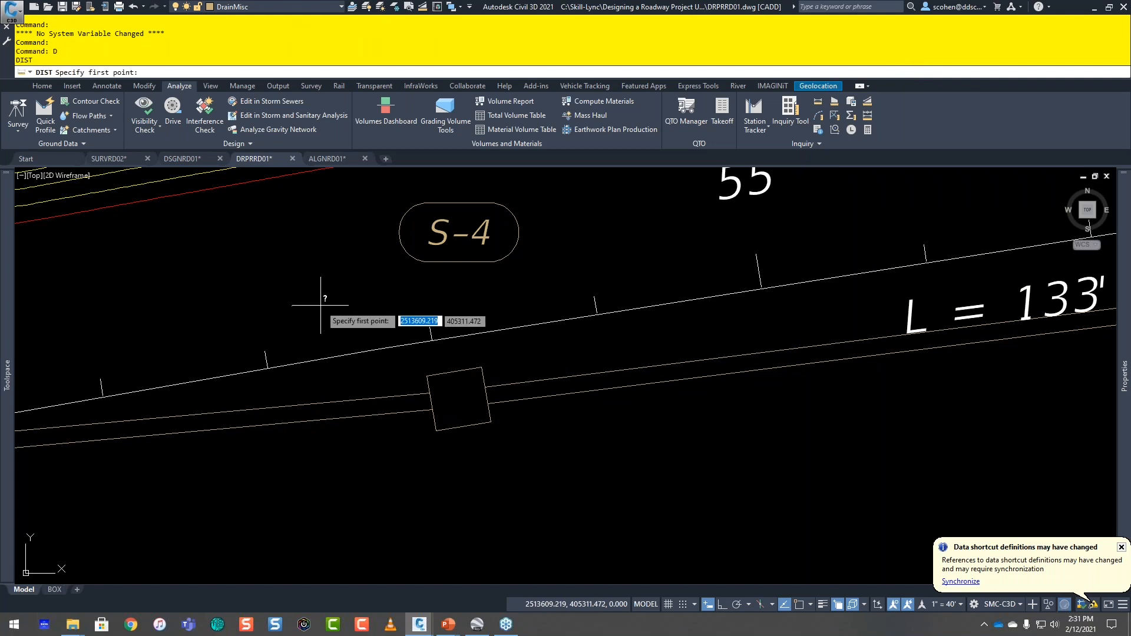
click(444, 435)
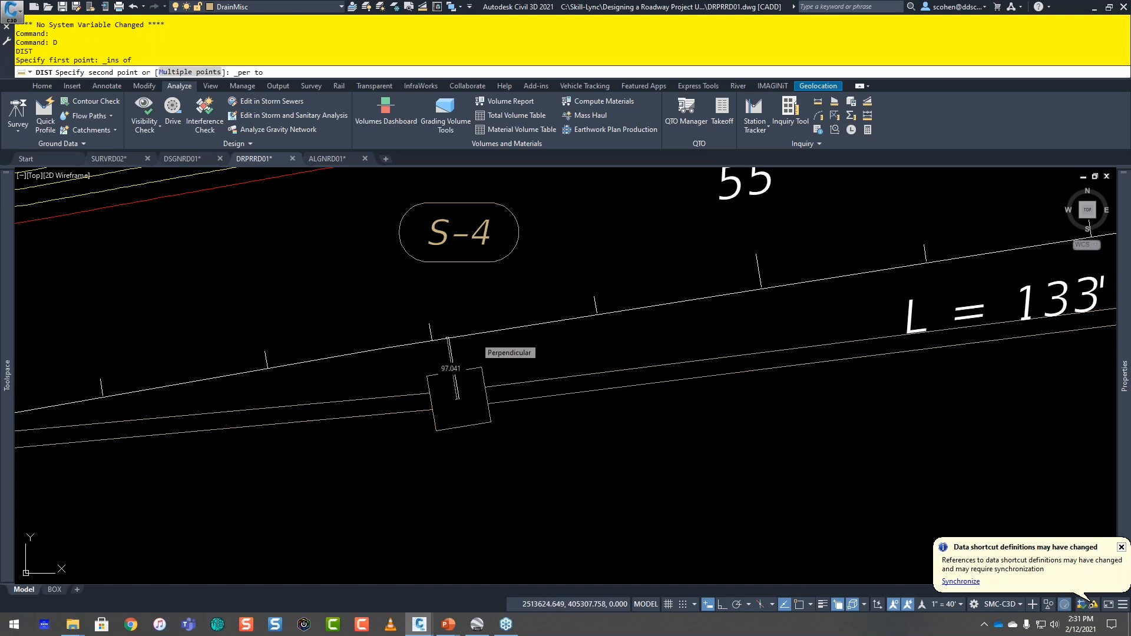
click(475, 337)
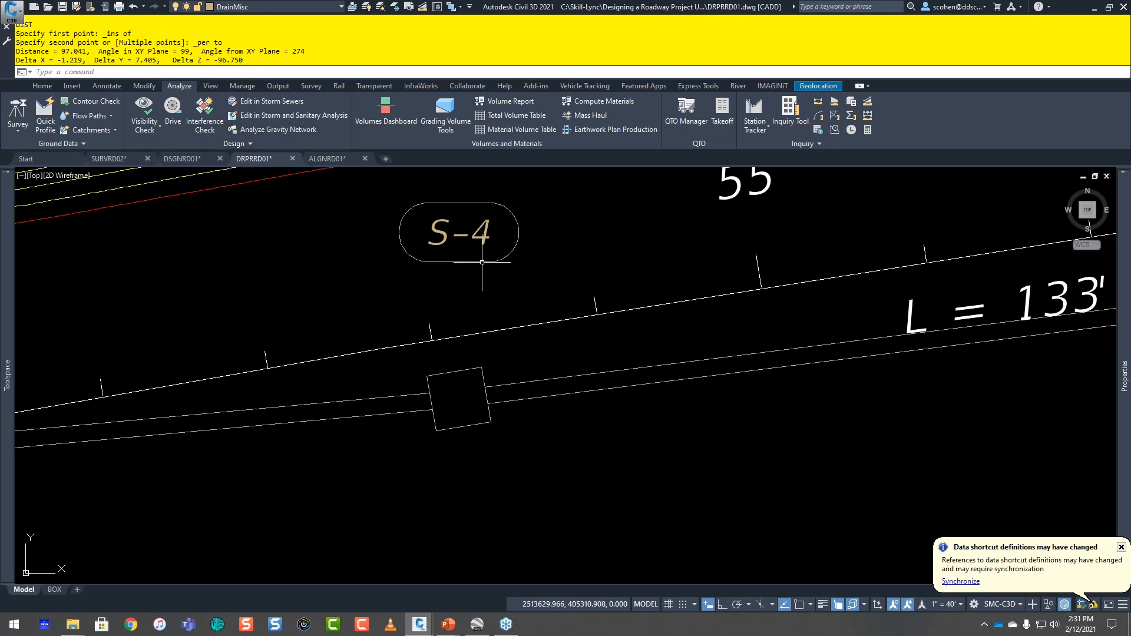
Step: List the slope and horizontal distance by points, from structure S-4's insertion point perpendicular to the alignment
click(422, 8)
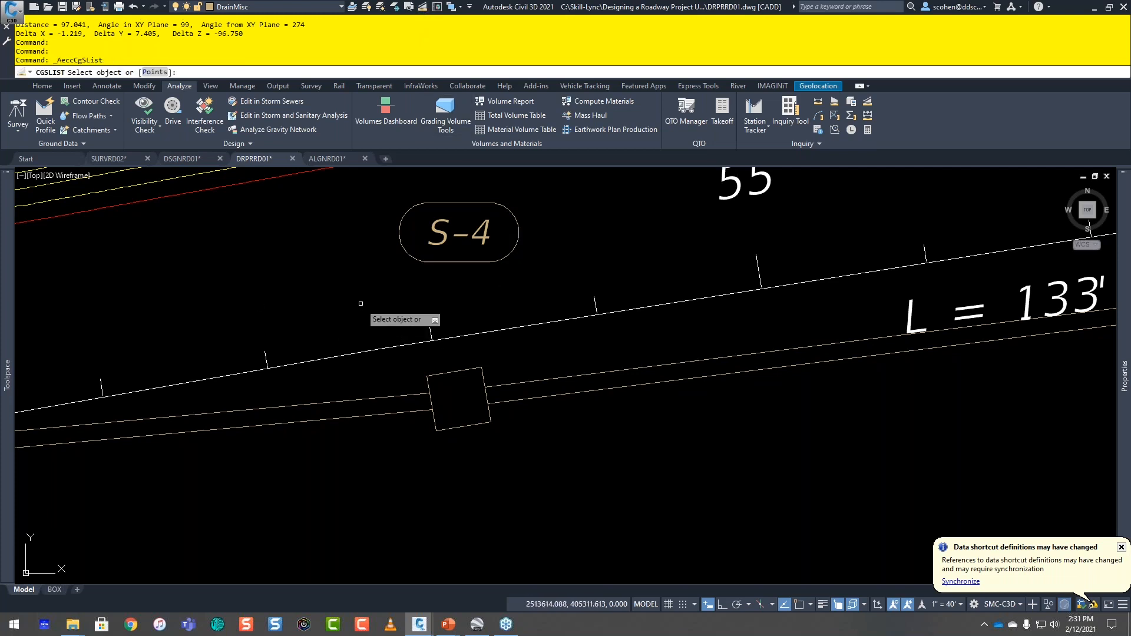
text(p)
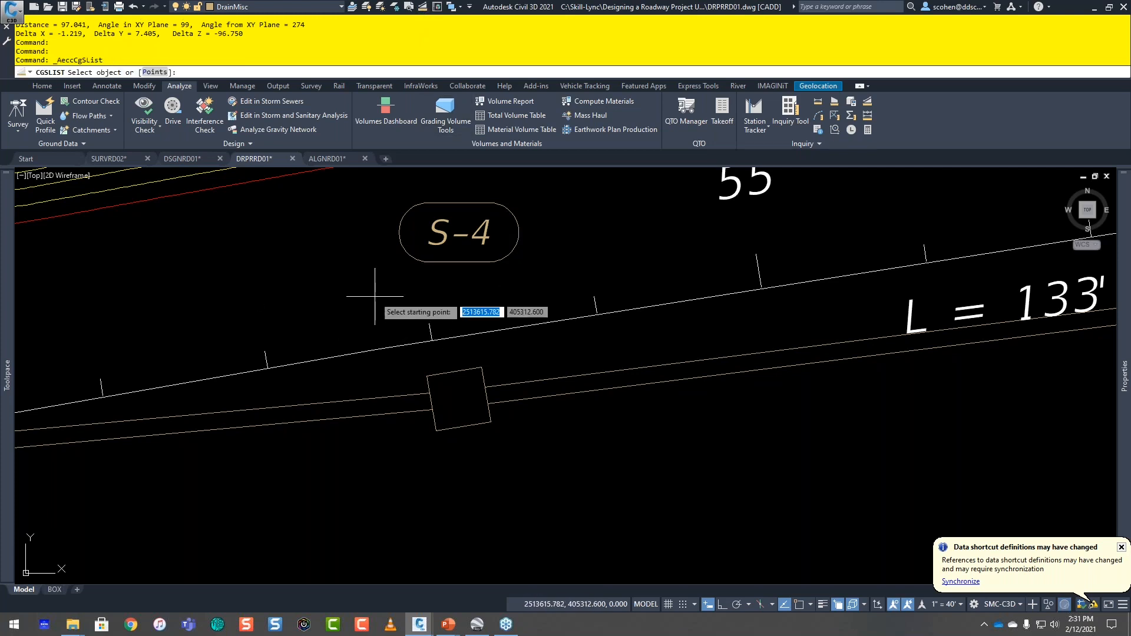
key(Return)
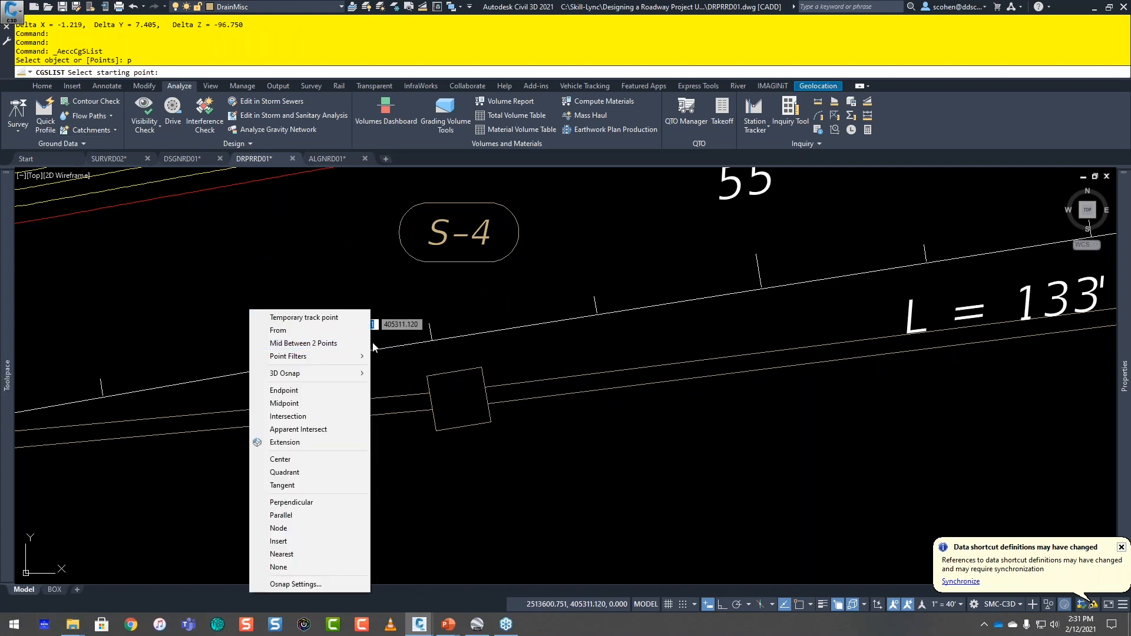
key(s)
click(469, 431)
shift+right_click(599, 459)
key(p)
click(521, 323)
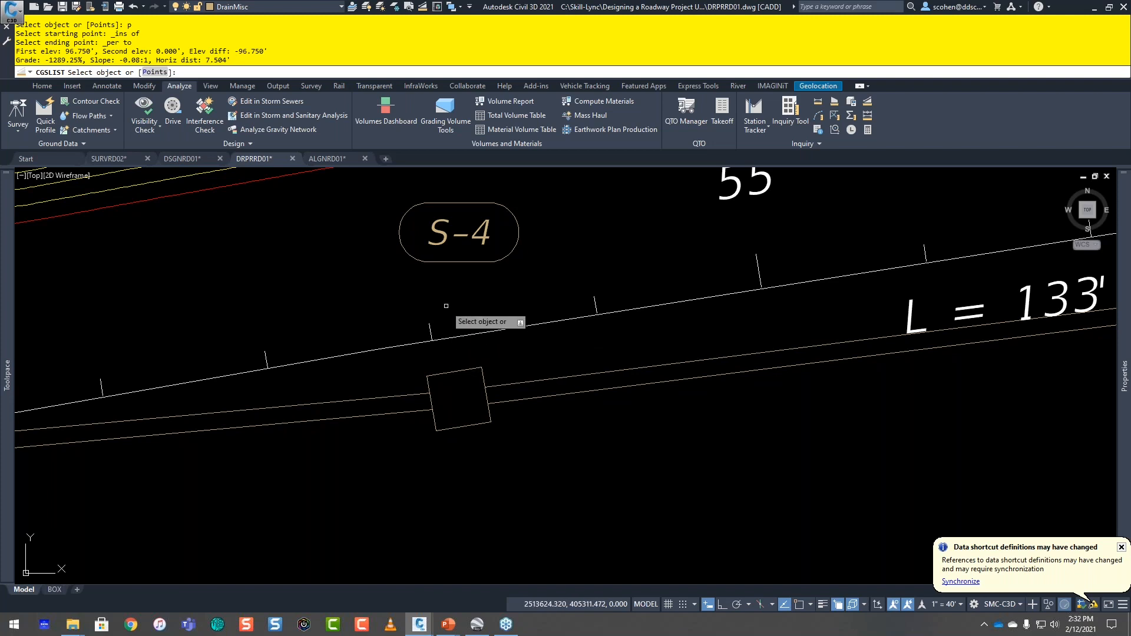
key(Escape)
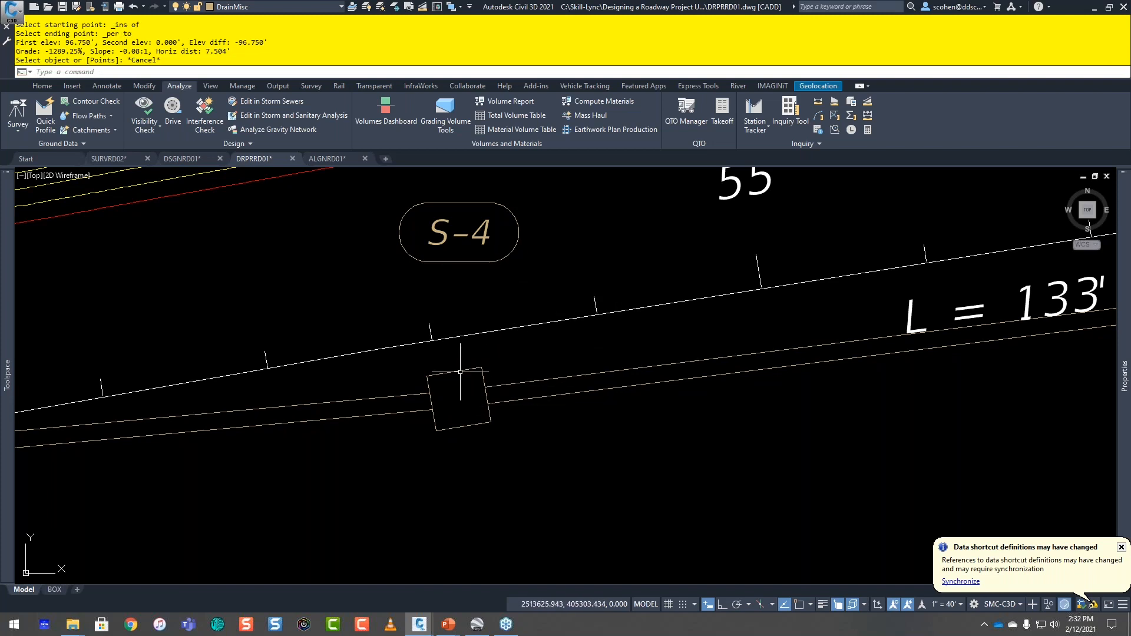
Step: Move structure S-4 to an 11-foot offset from the CYPRESS LAKE RD alignment, taking the station from its insertion point, and clear the selection
click(461, 371)
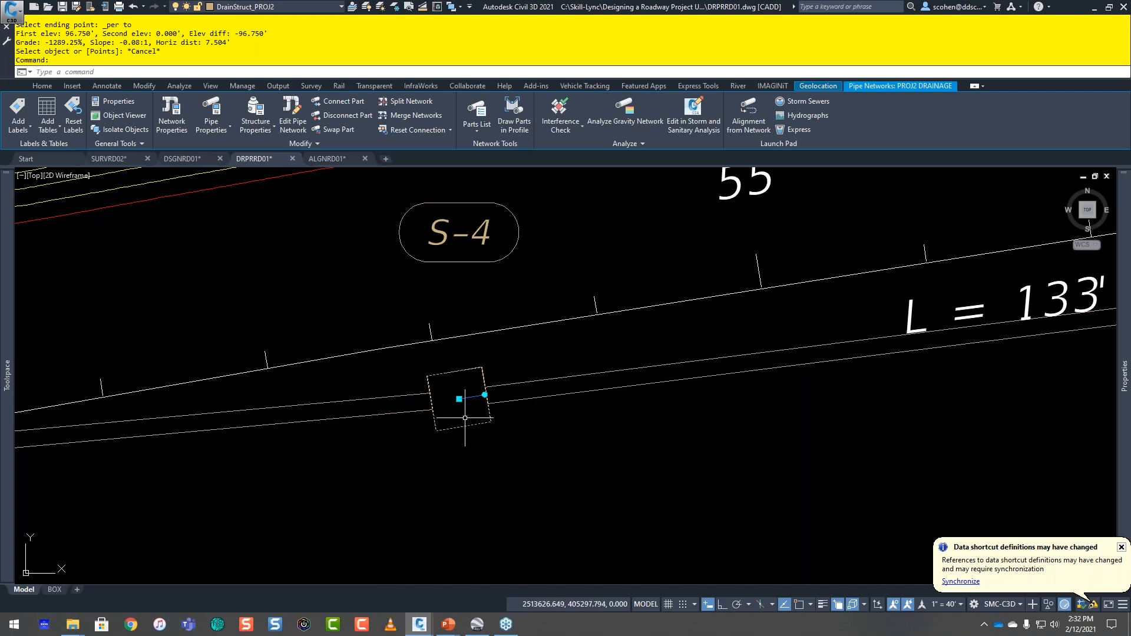
click(459, 399)
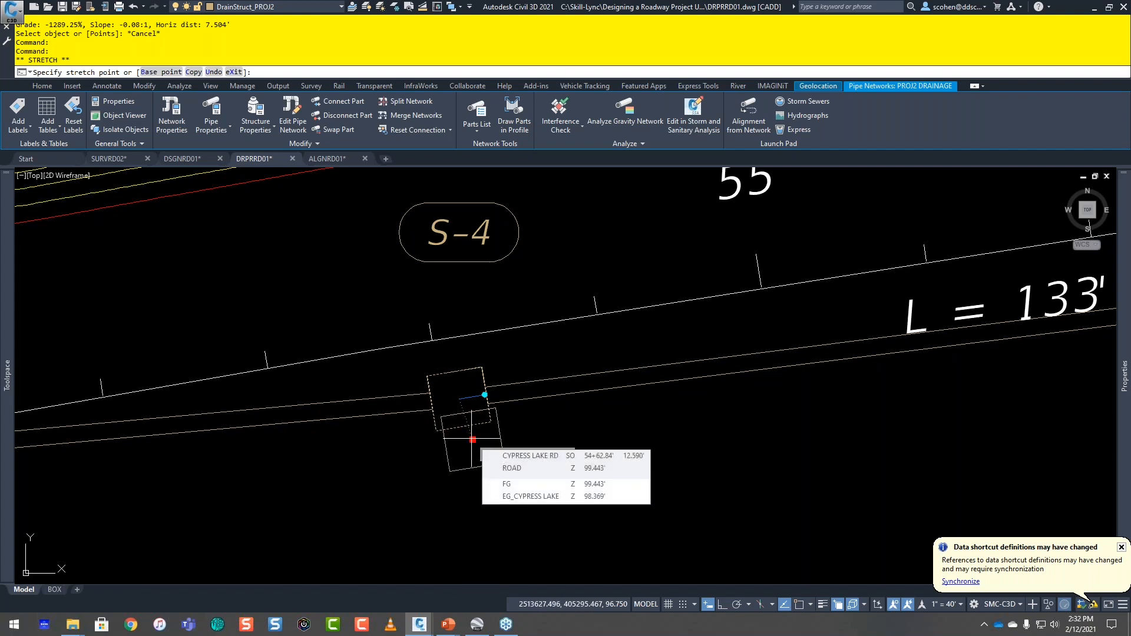
click(365, 87)
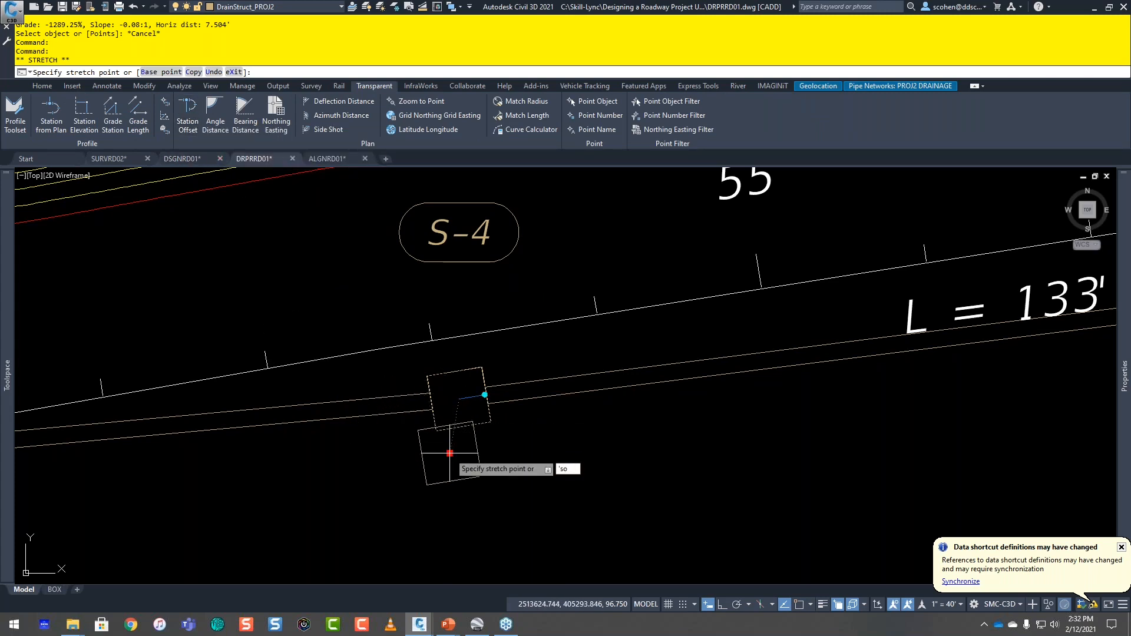
text('so)
key(Return)
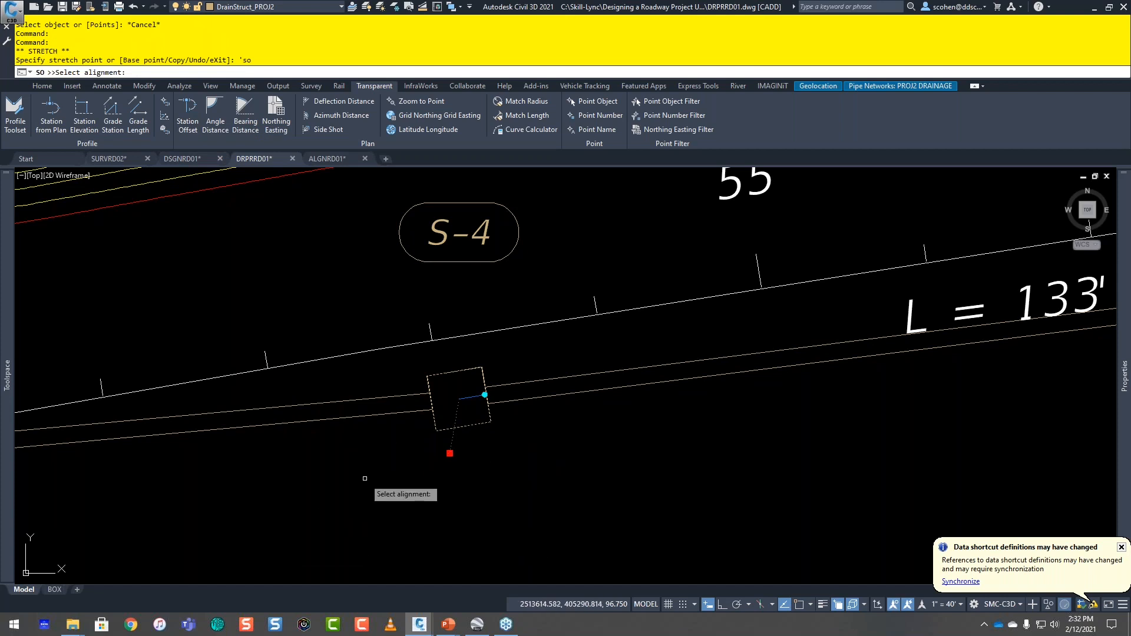
click(361, 352)
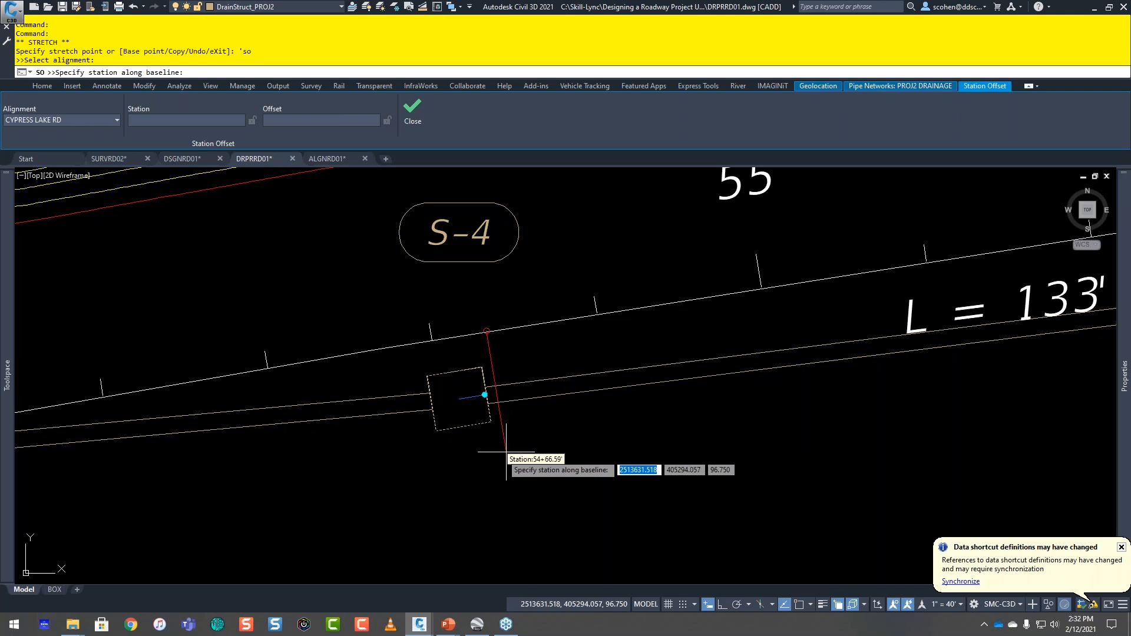
shift+right_click(523, 492)
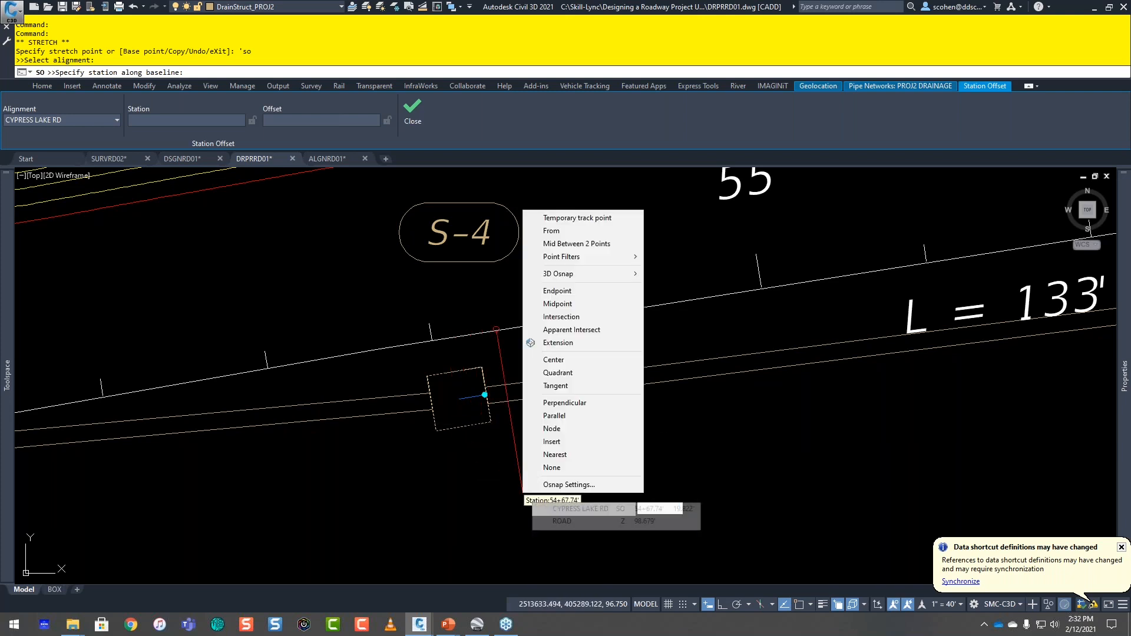
key(s)
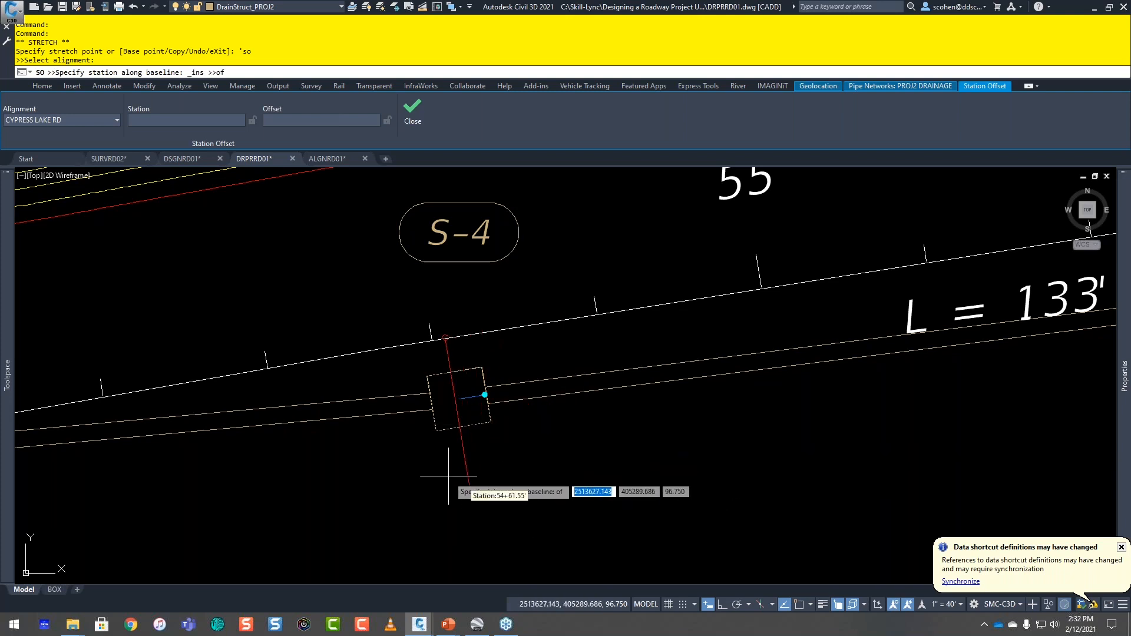
click(456, 430)
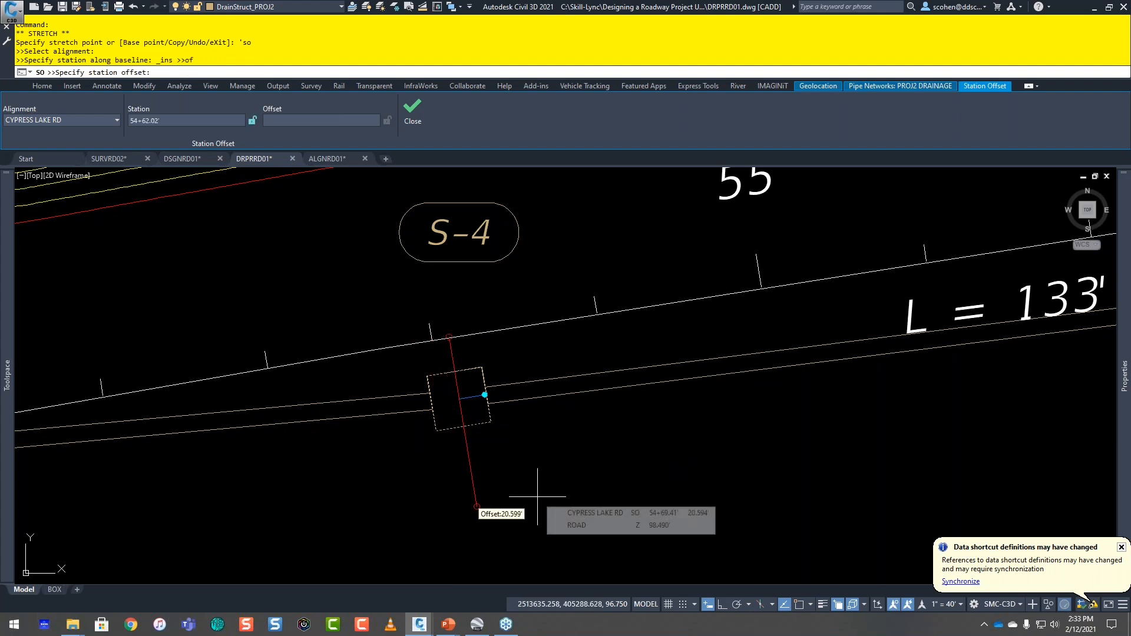
text(11)
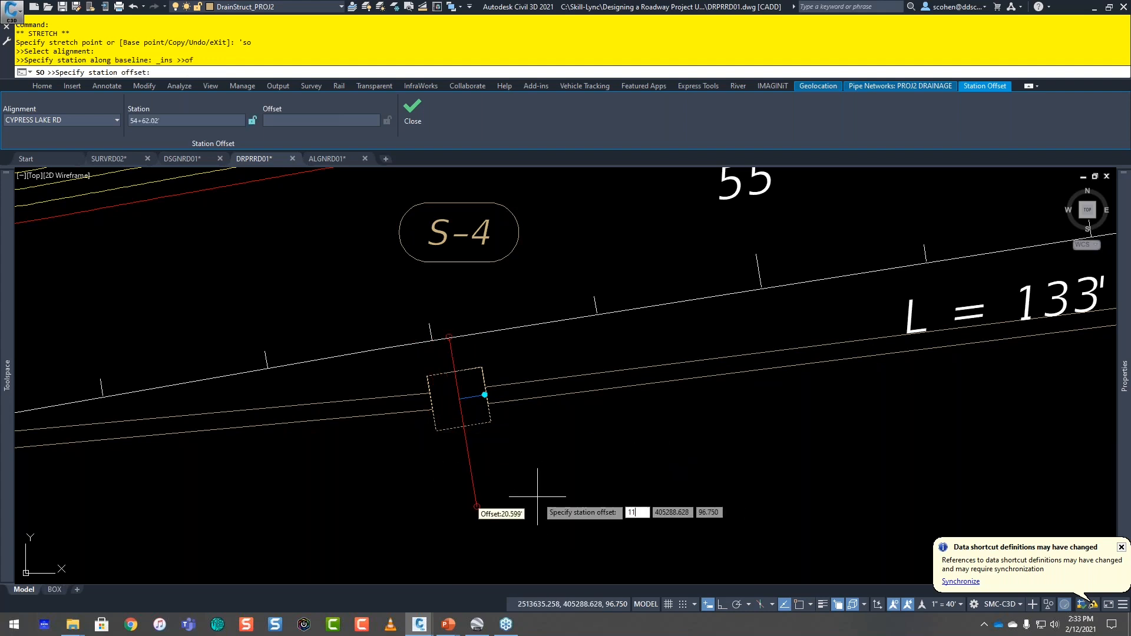
key(Return)
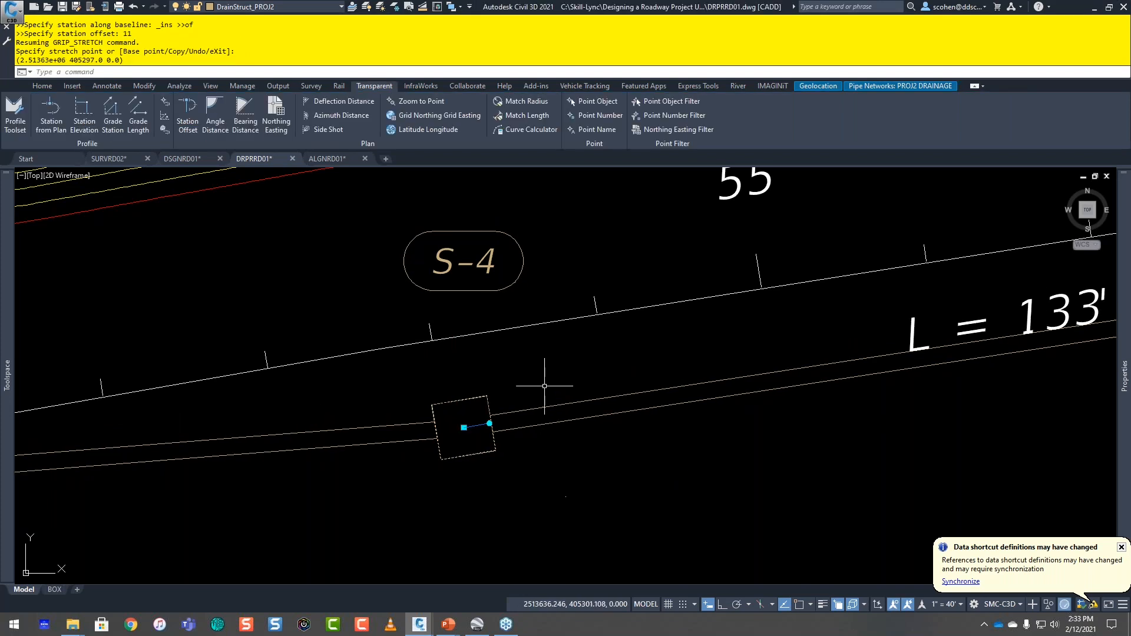
key(Escape)
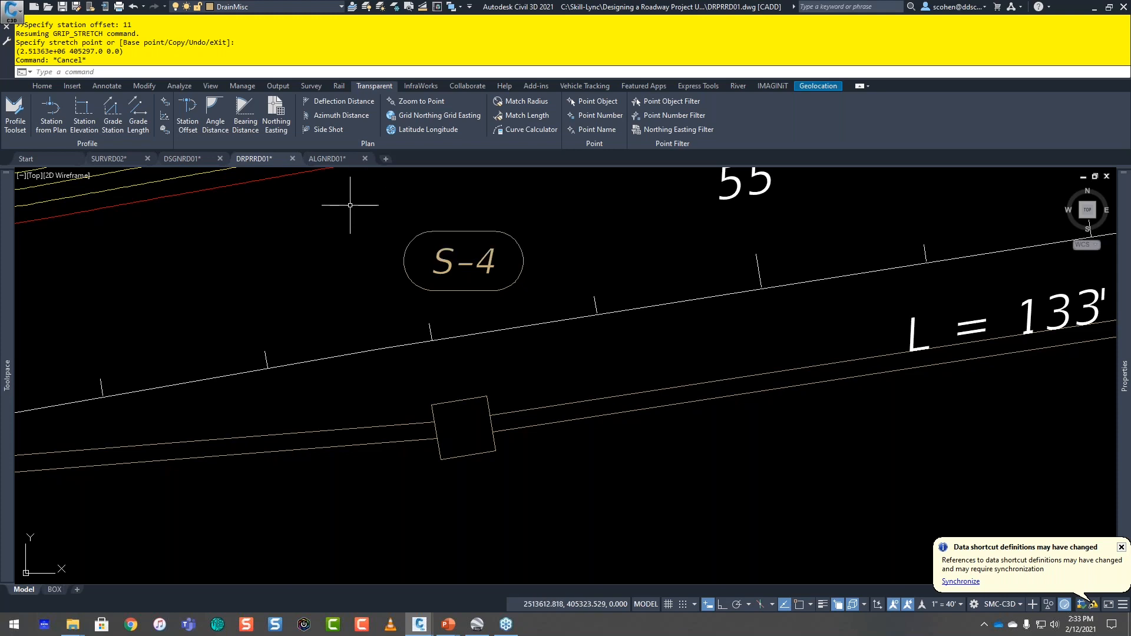
Step: Start a polyline at station 49+00 with a 20.5-foot offset from the CYPRESS LAKE RD alignment
scroll(364, 286, down, 10)
mouse_move(353, 377)
middle_down()
mouse_move(318, 399)
mouse_move(361, 391)
middle_up()
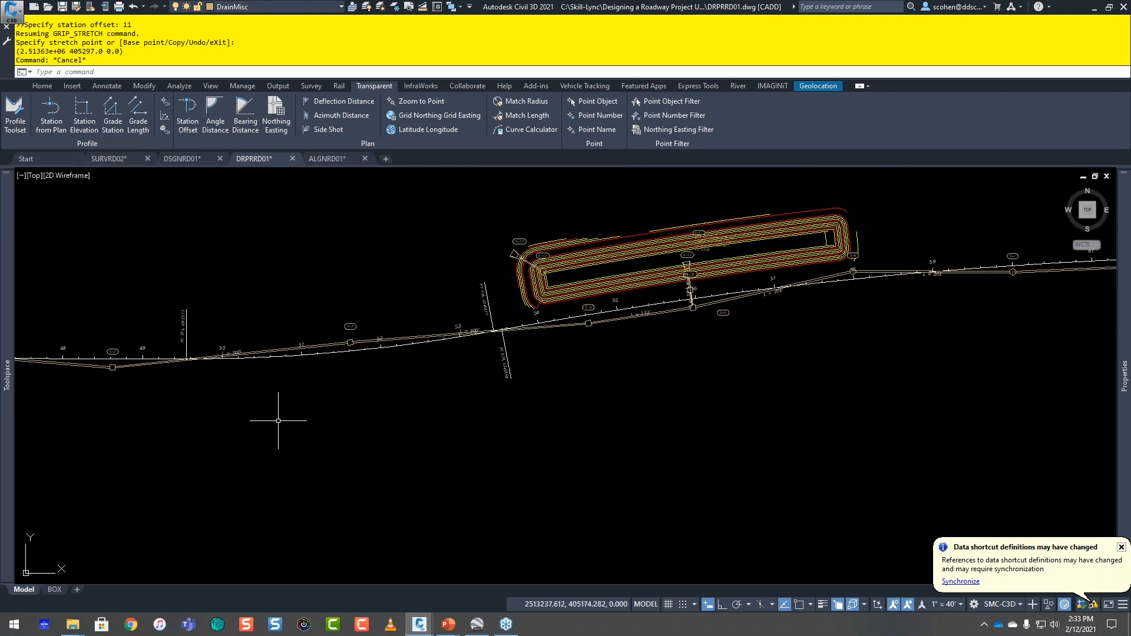
scroll(245, 396, up, 2)
middle_drag(245, 396, 430, 432)
key(Return)
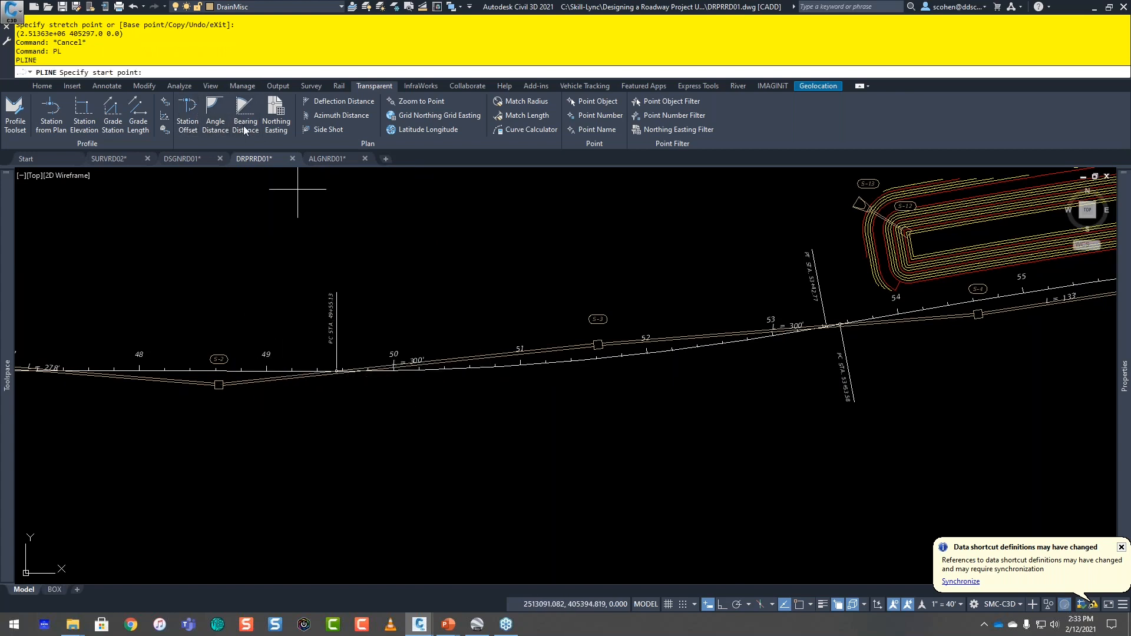
click(187, 115)
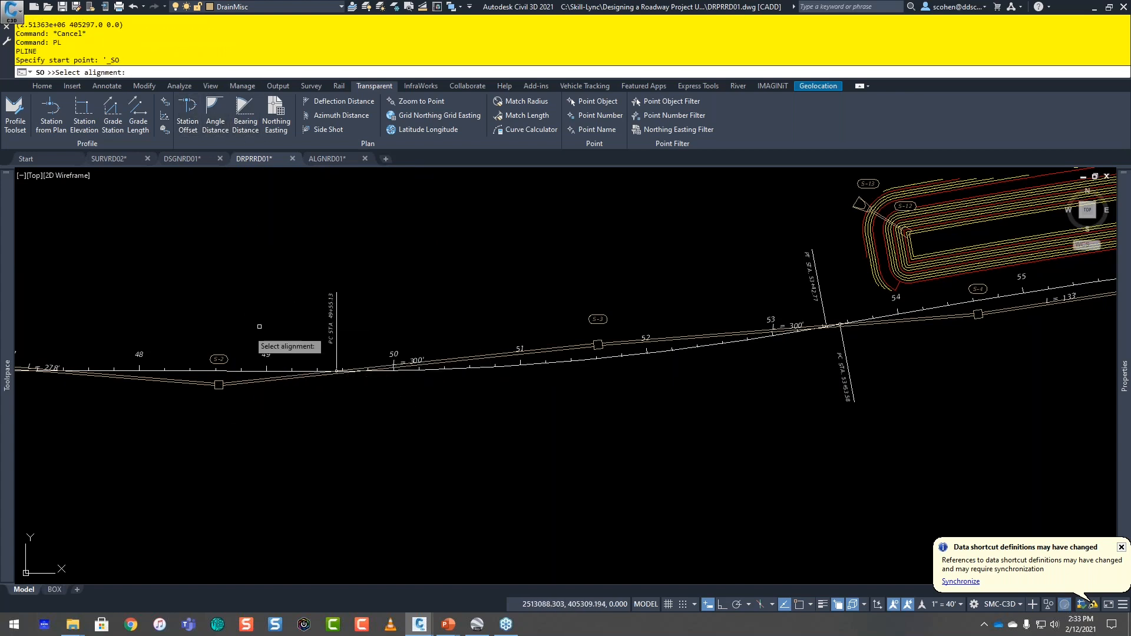
click(175, 373)
click(176, 371)
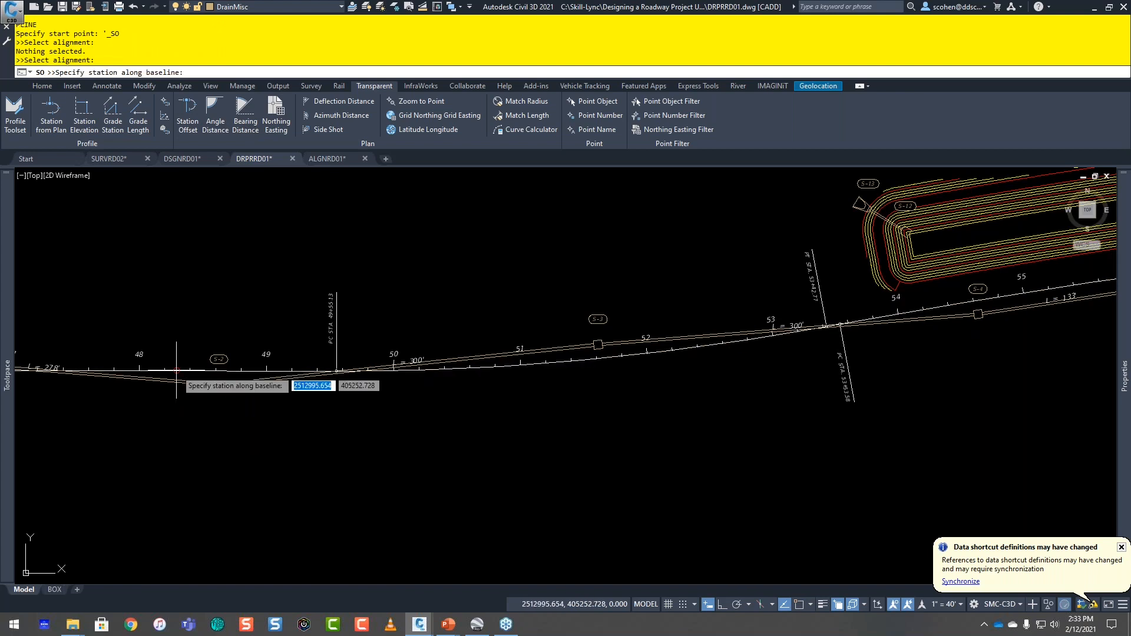
text(4900)
key(Return)
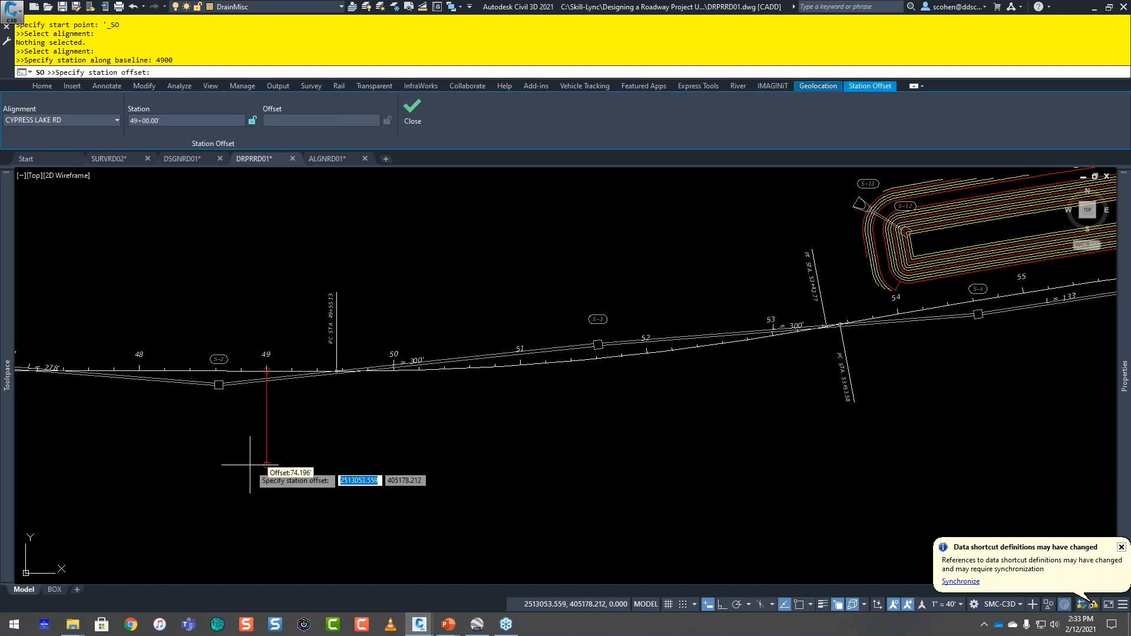
text(20.5)
key(Return)
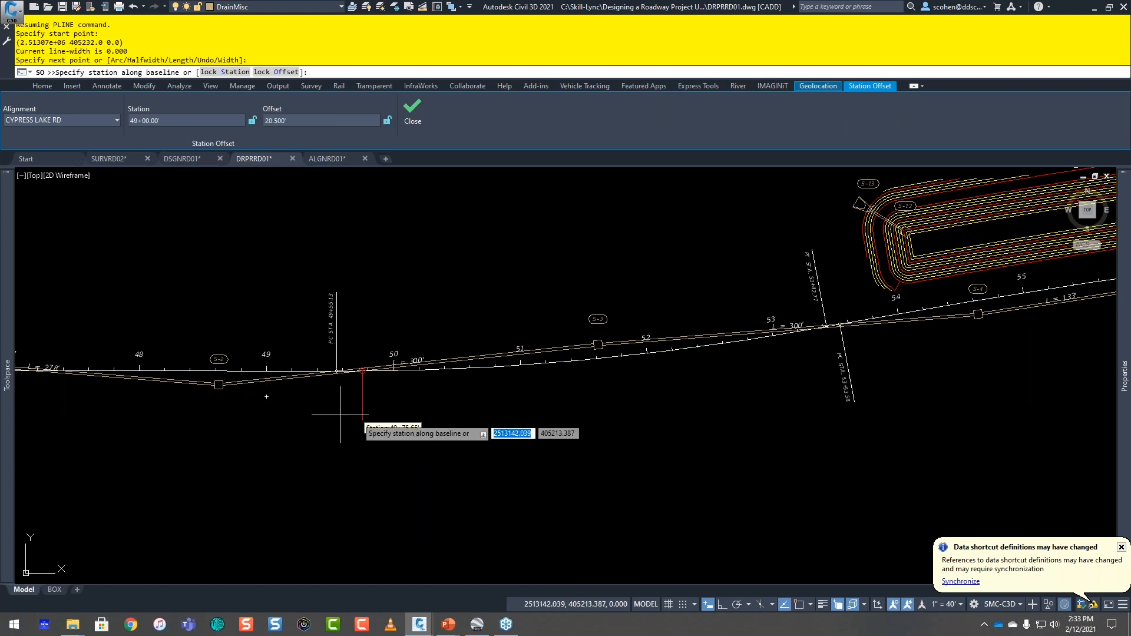
Step: Extend the polyline to the curve's start at PC station 49+55.13 with a 20.5-foot offset
scroll(330, 389, up, 4)
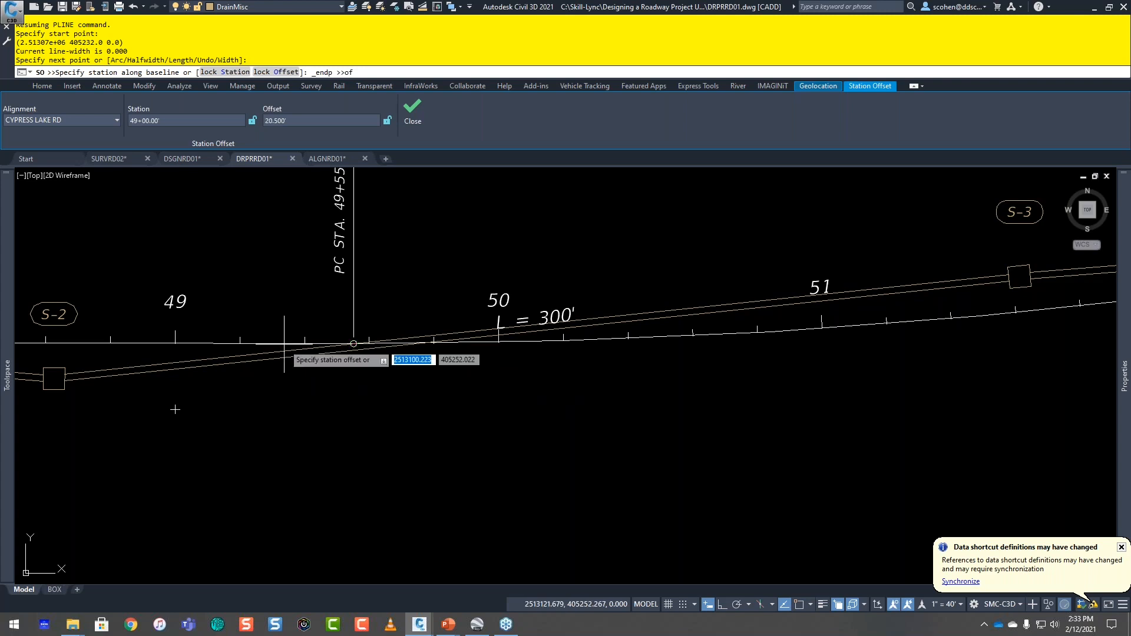
click(353, 345)
text(20.5)
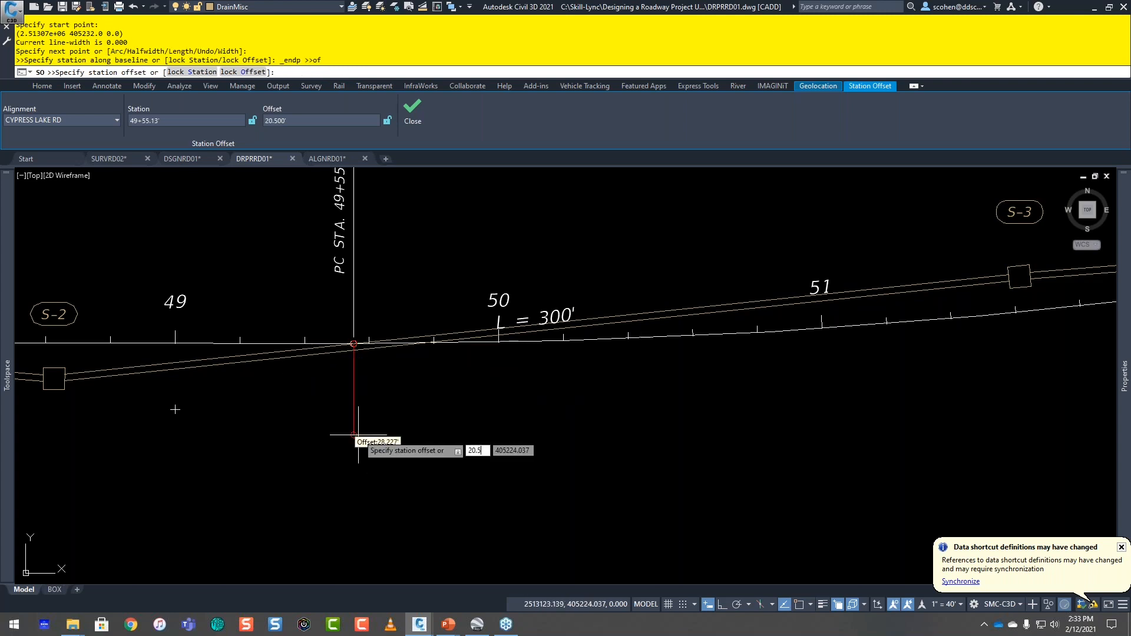
key(Return)
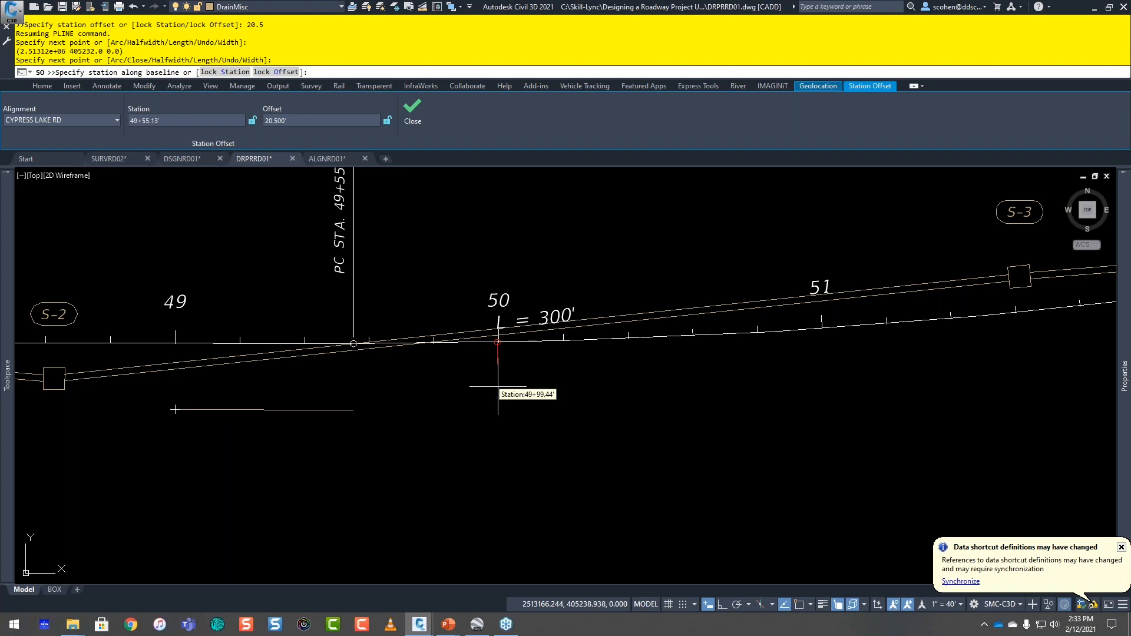
Step: Add an arc segment ending at the endpoint at PT station 53+42.77 with a 20.5-foot offset
key(Escape)
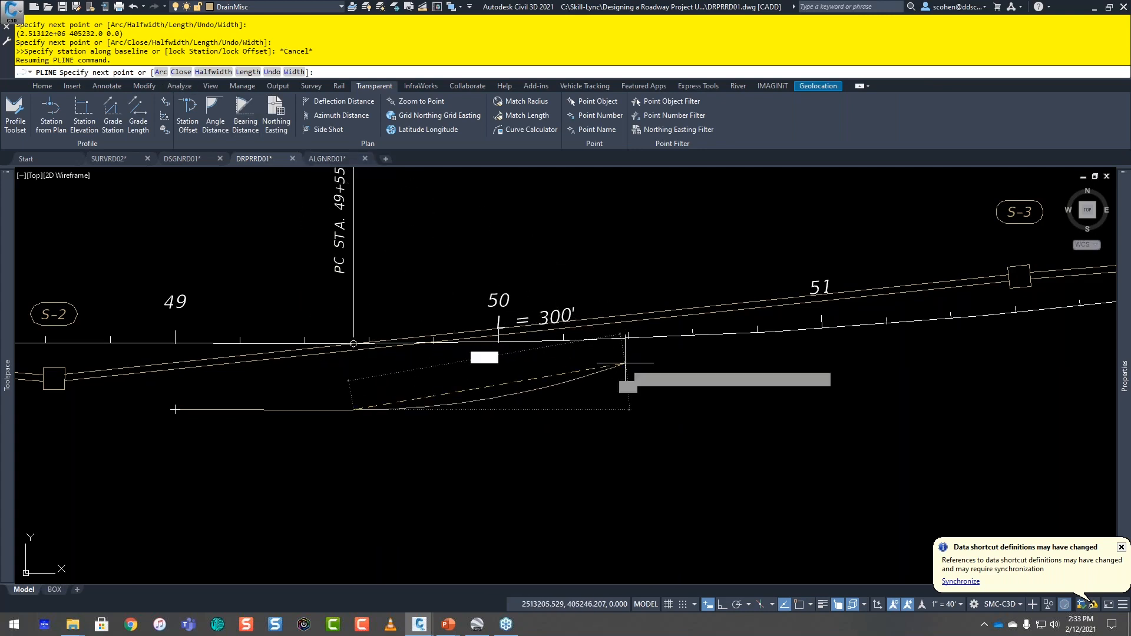
text(a)
key(Return)
scroll(626, 383, down, 6)
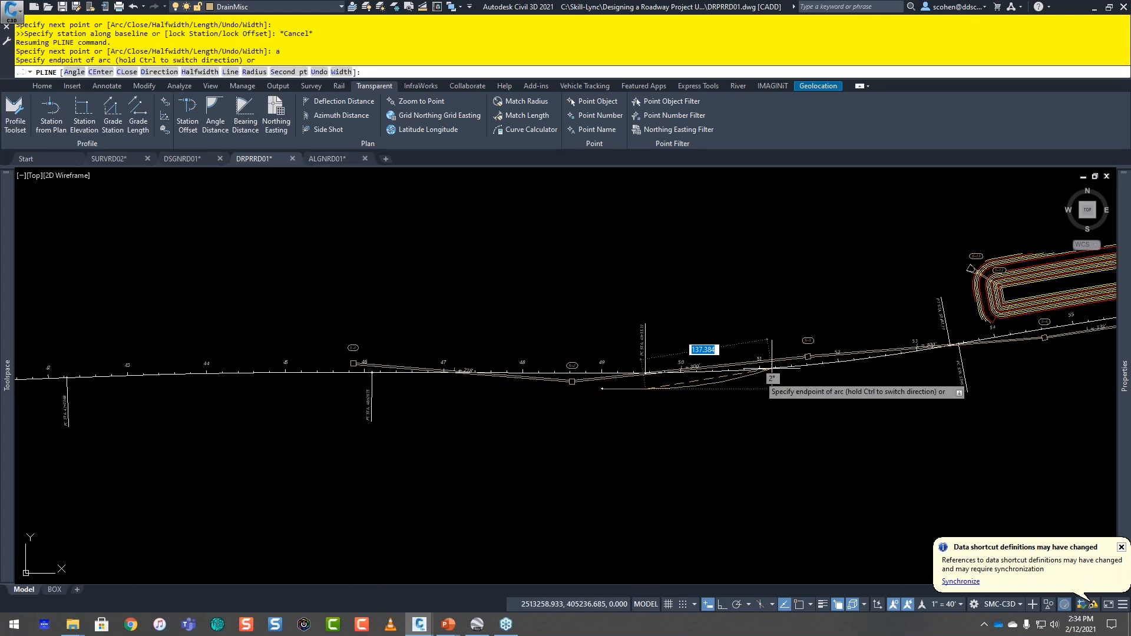
scroll(619, 471, up, 4)
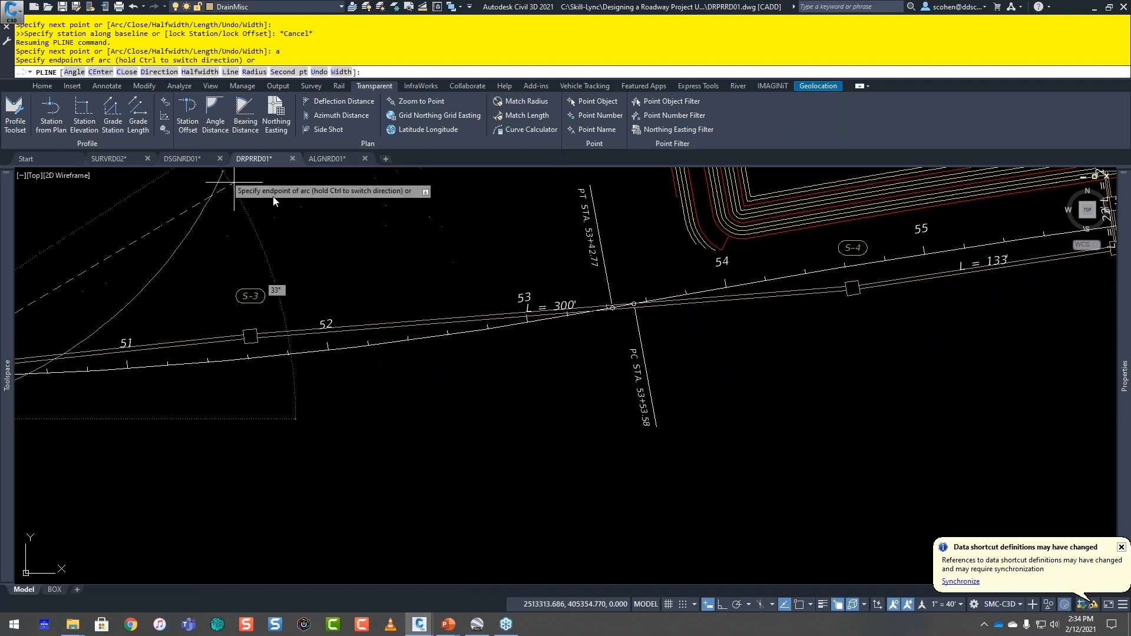
click(189, 130)
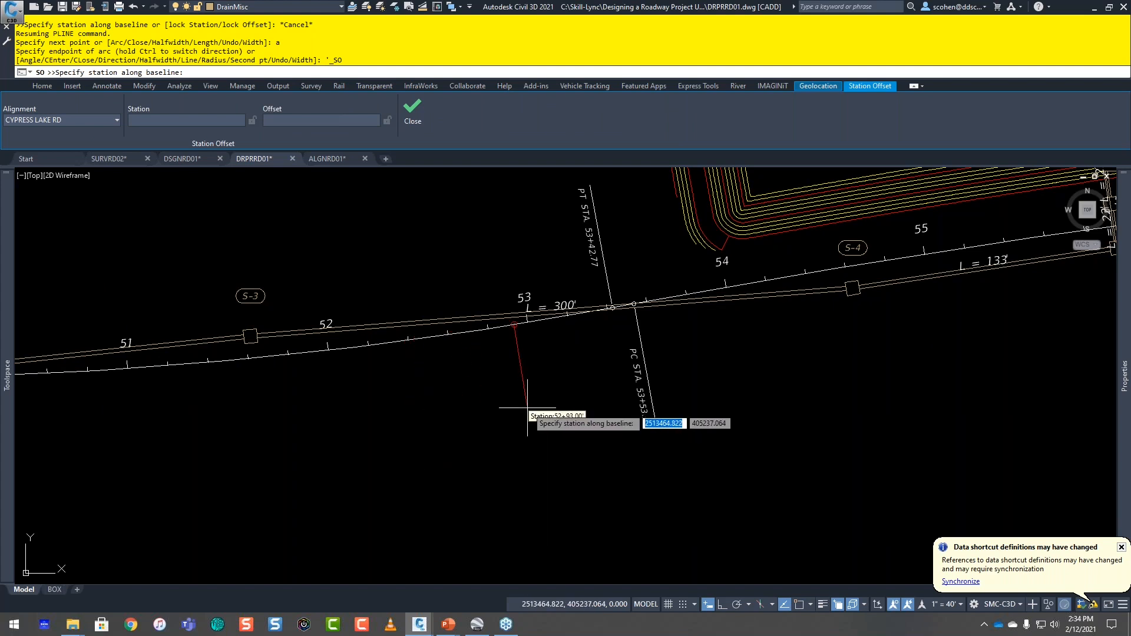
shift+right_click(520, 404)
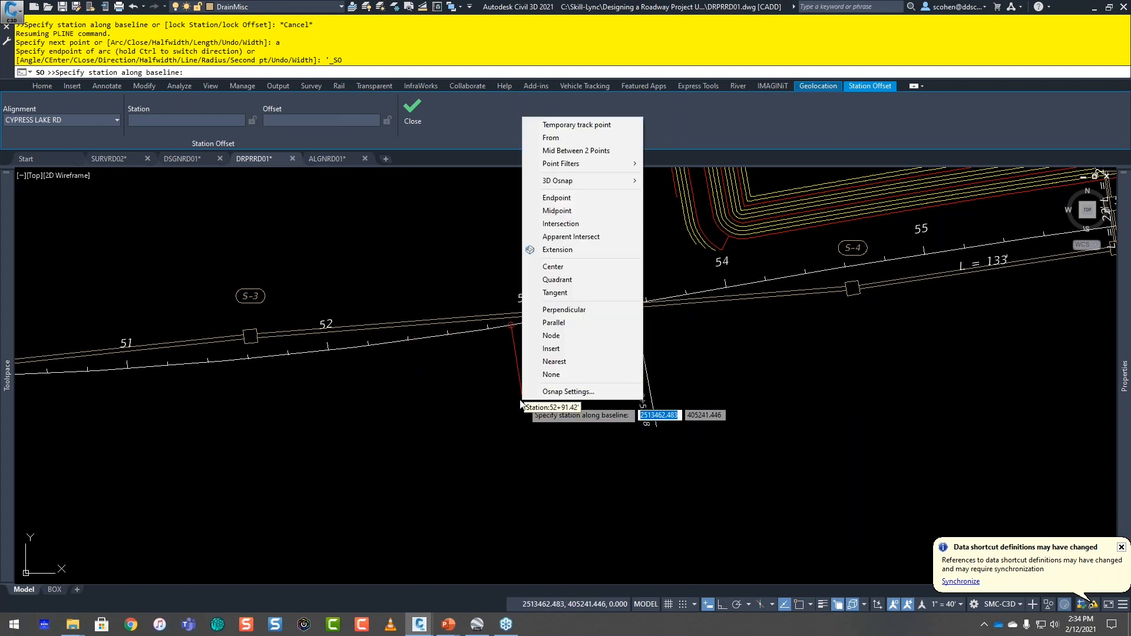
key(e)
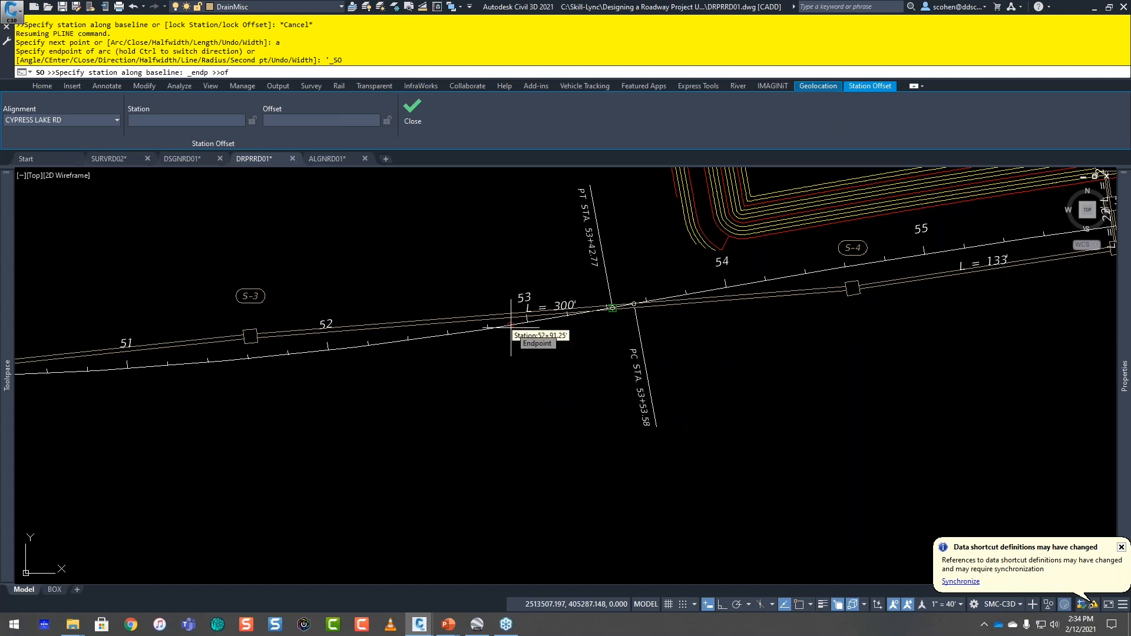
click(612, 308)
text(20.5)
key(Return)
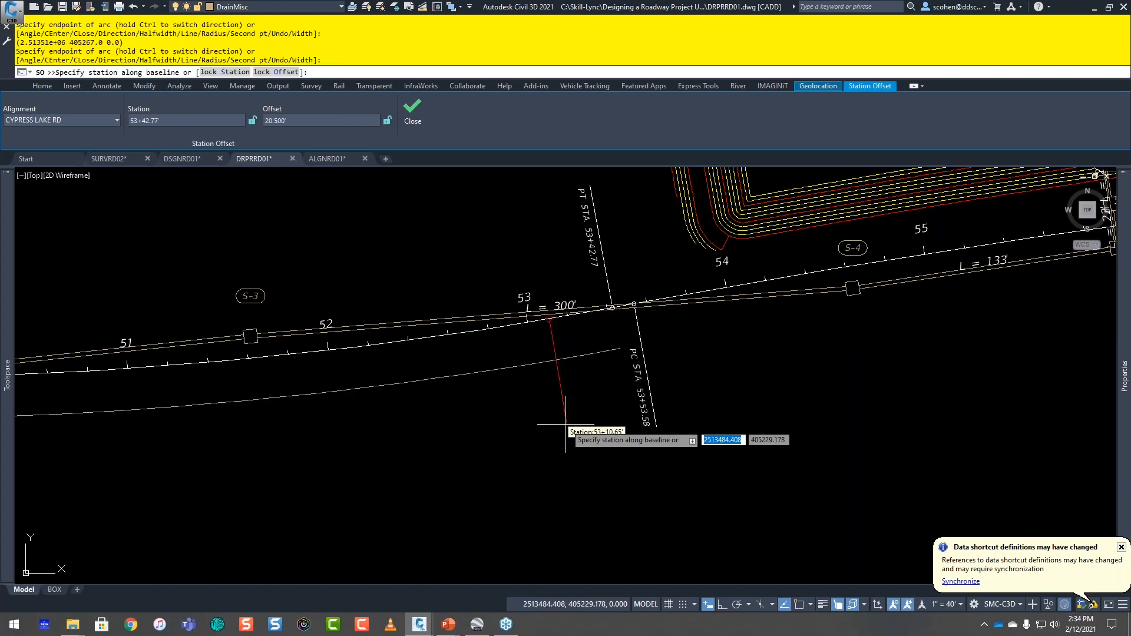
Step: Leave station-offset entry and switch the polyline from arc back to straight line segments
scroll(541, 430, down, 2)
middle_drag(389, 448, 656, 433)
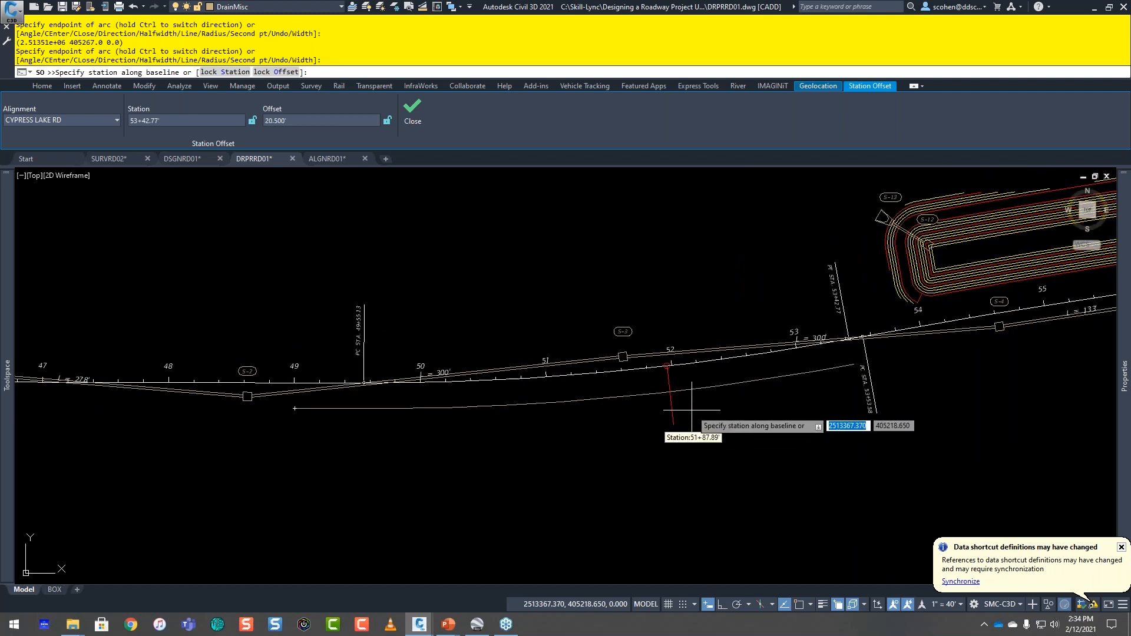
middle_drag(673, 413, 486, 456)
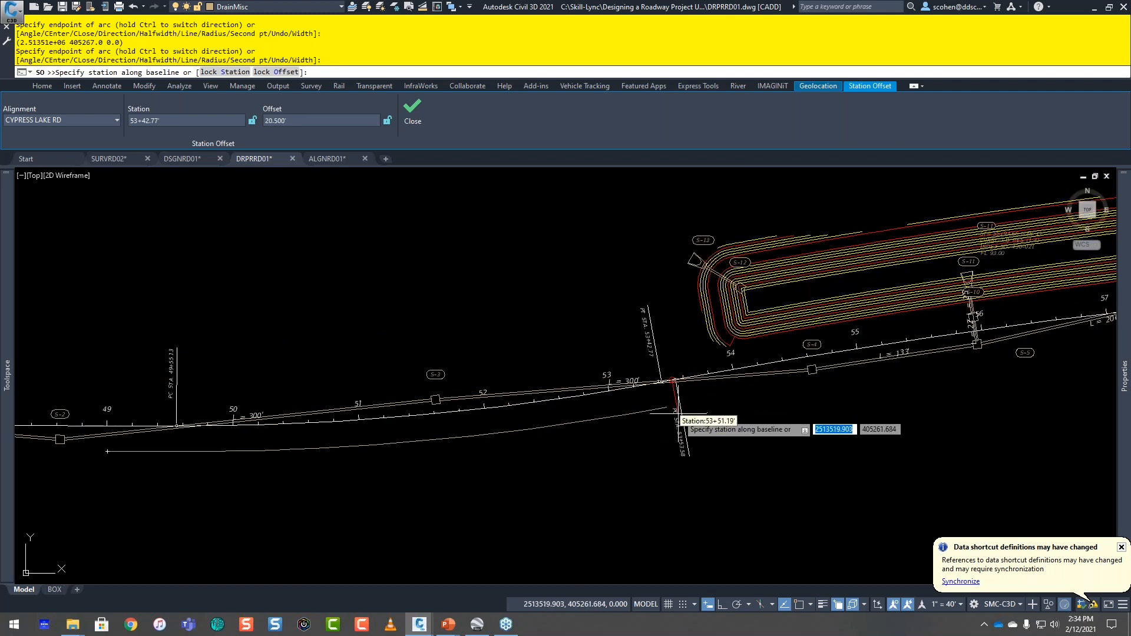
scroll(698, 399, up, 4)
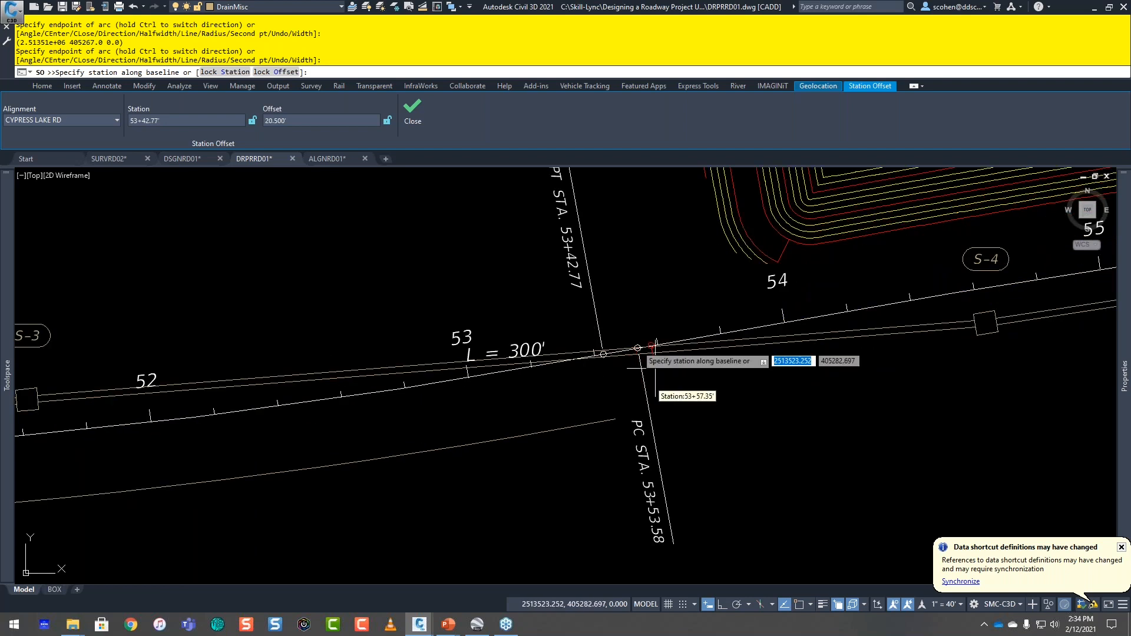
key(Escape)
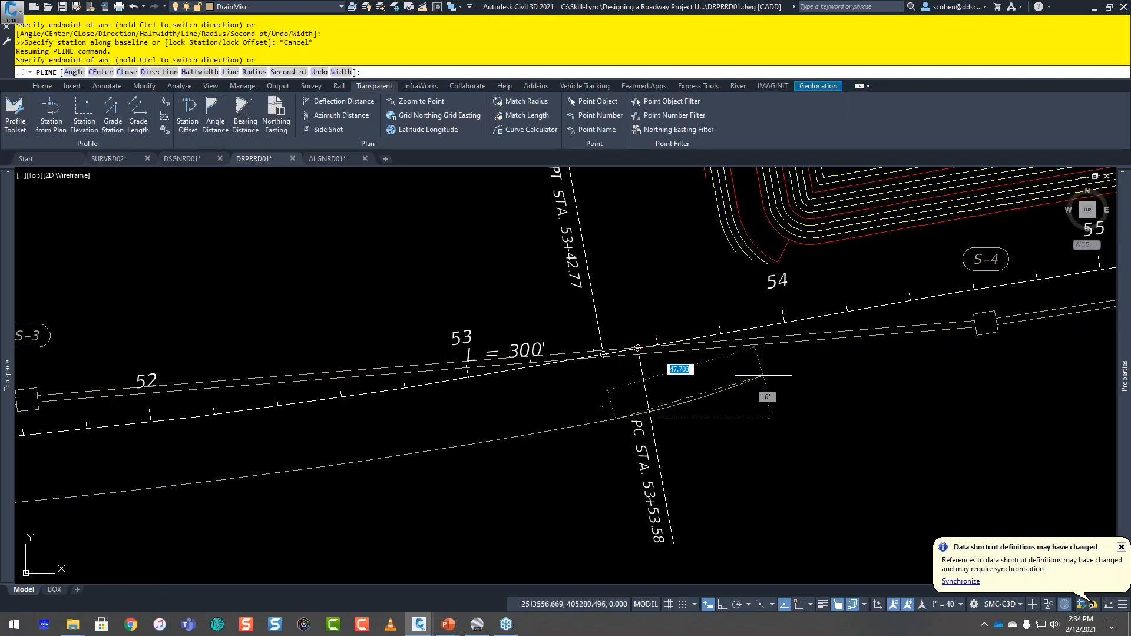
text(l)
key(Return)
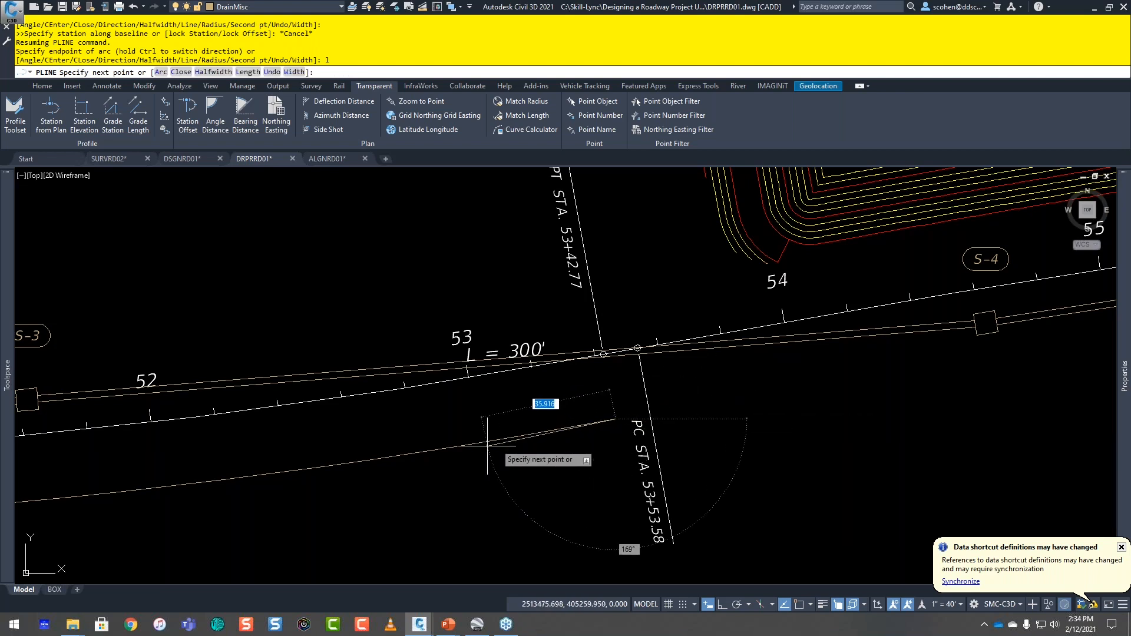
scroll(489, 453, down, 2)
mouse_move(430, 434)
middle_down()
mouse_move(636, 446)
mouse_move(796, 427)
middle_up()
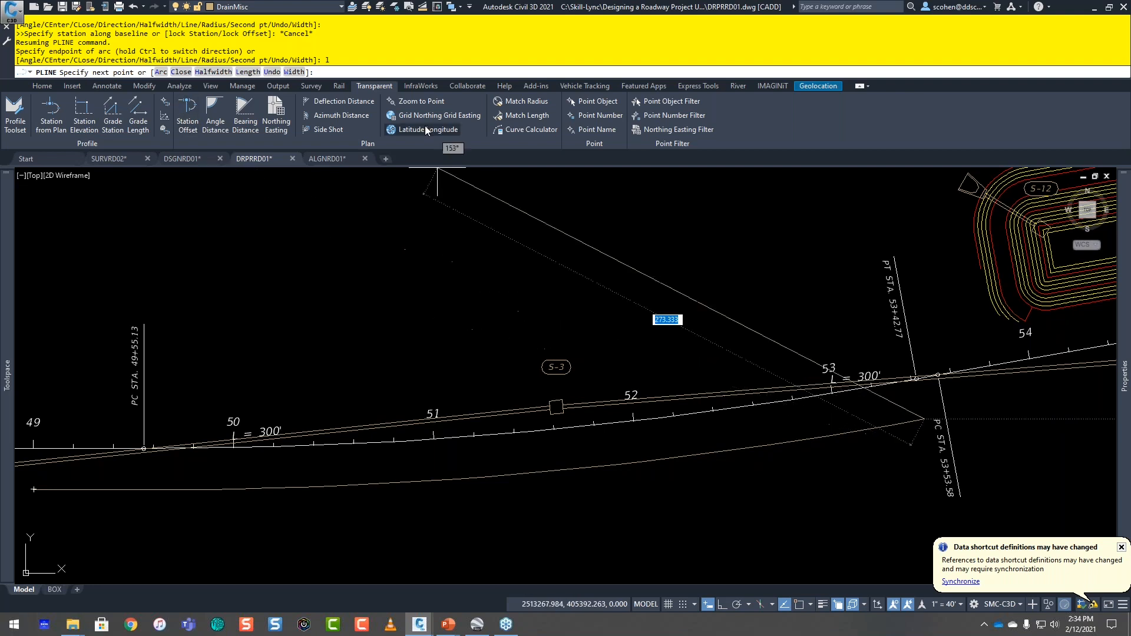
click(196, 123)
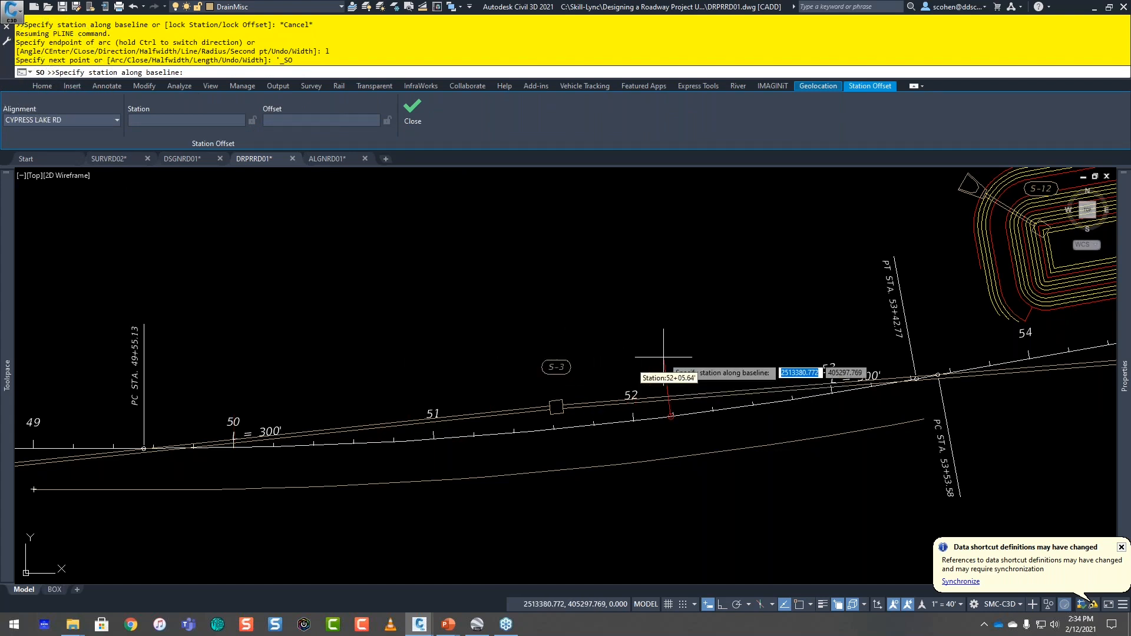
key(Escape)
key(Escape)
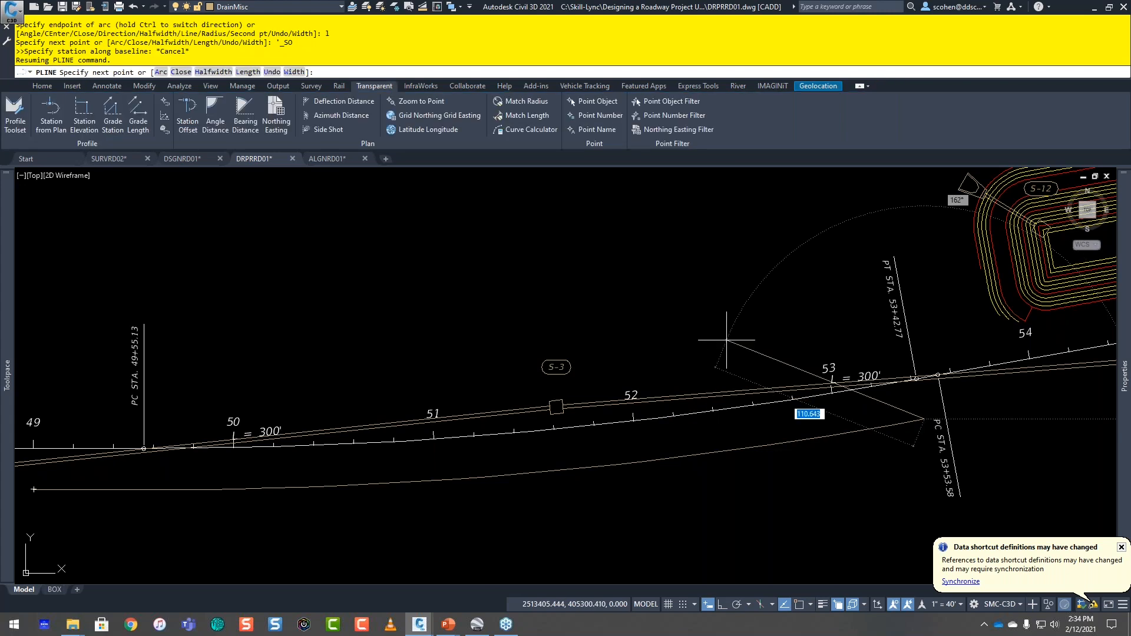
Step: End the offset polyline along the CYPRESS LAKE RD curve and switch to the ALGNRD01 drawing
key(Escape)
scroll(783, 334, down, 4)
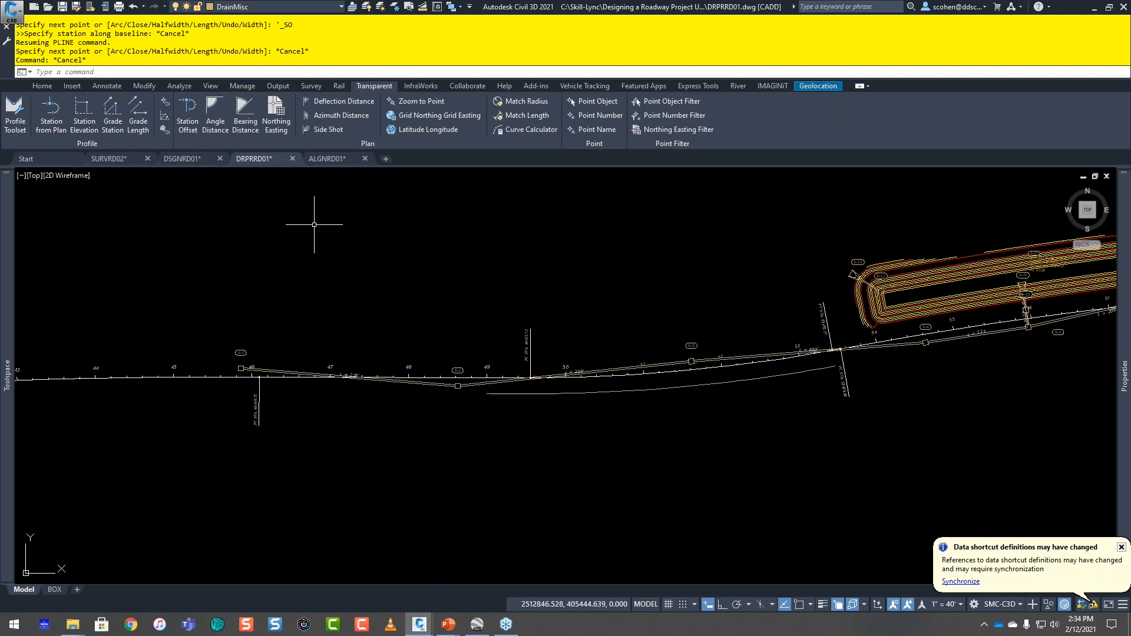
click(328, 159)
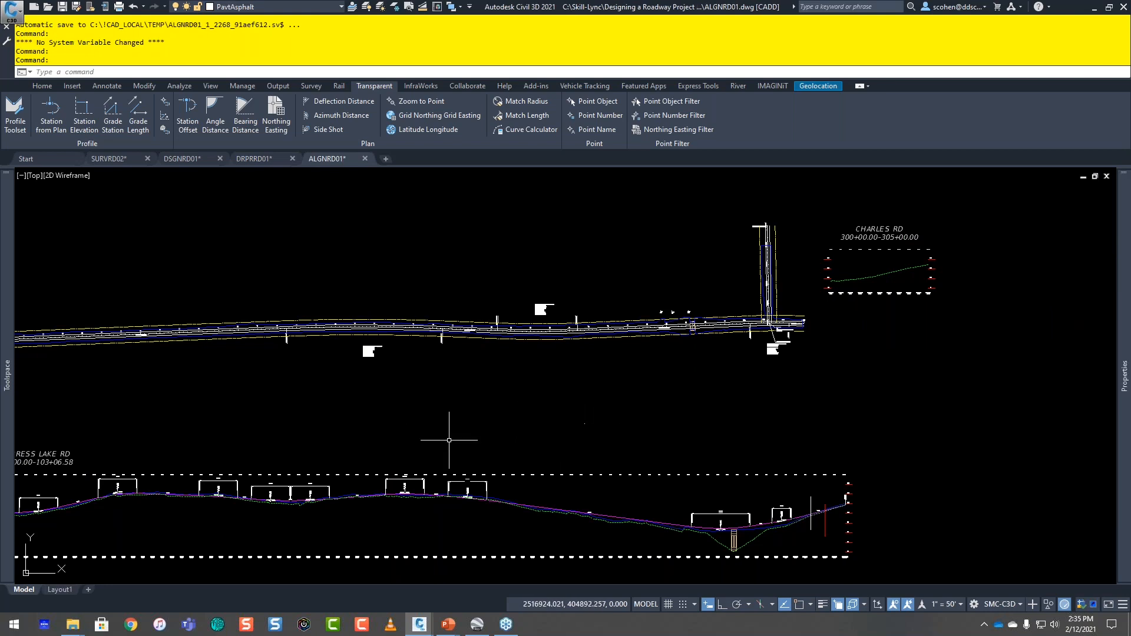
Step: Examine the CYPRESS LAKE RD alignment in plan together with its profile view along the full length
middle_drag(412, 428, 698, 392)
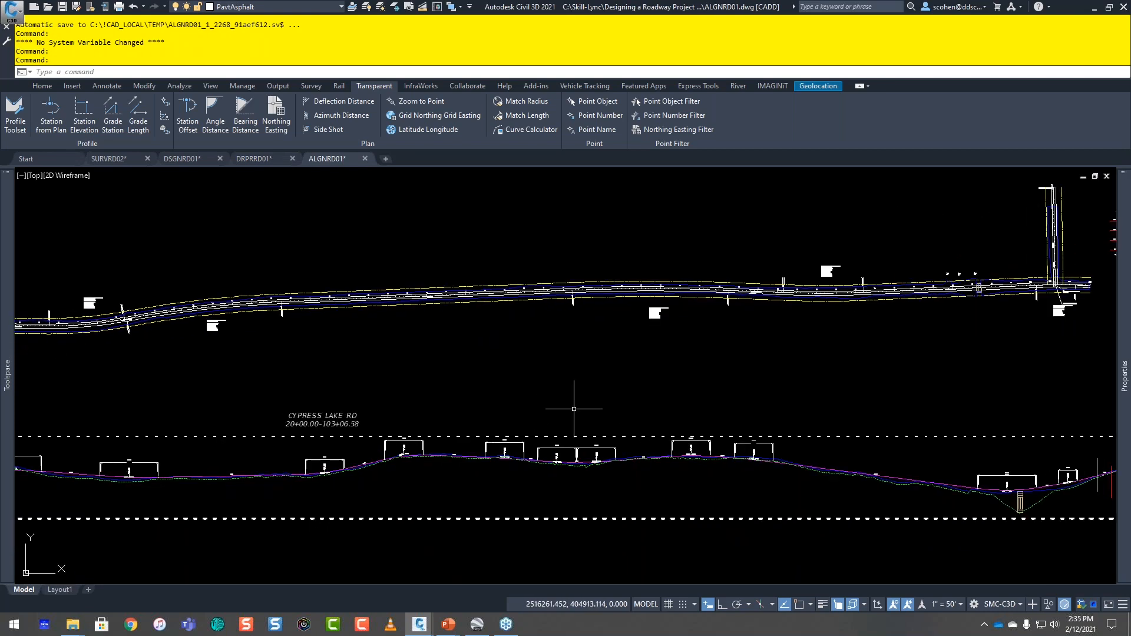
middle_drag(454, 412, 727, 381)
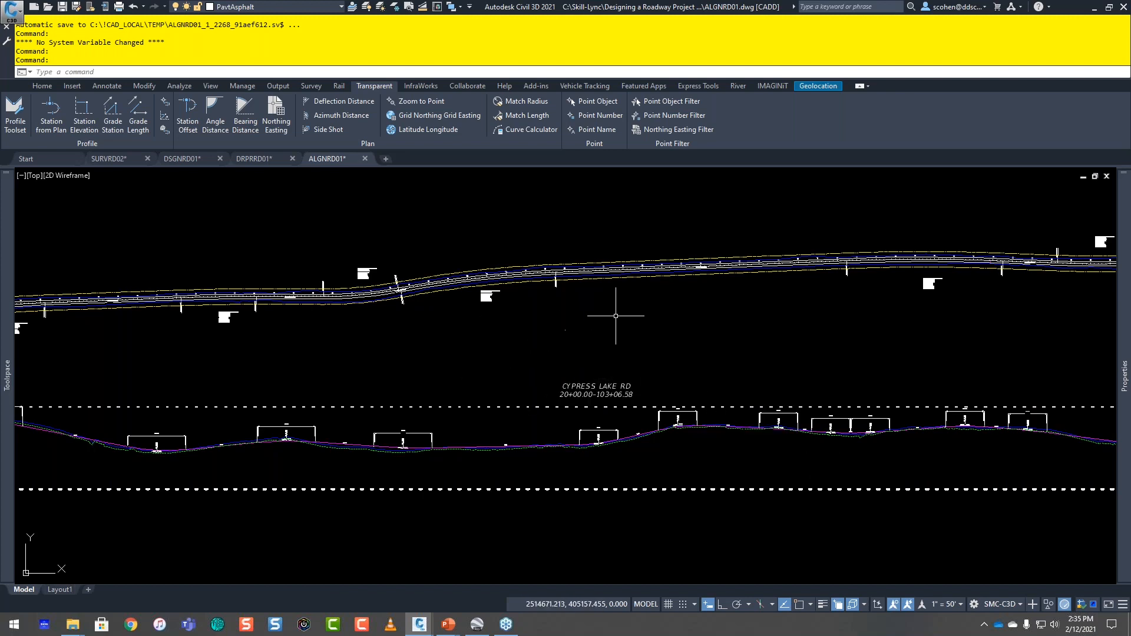
mouse_move(676, 372)
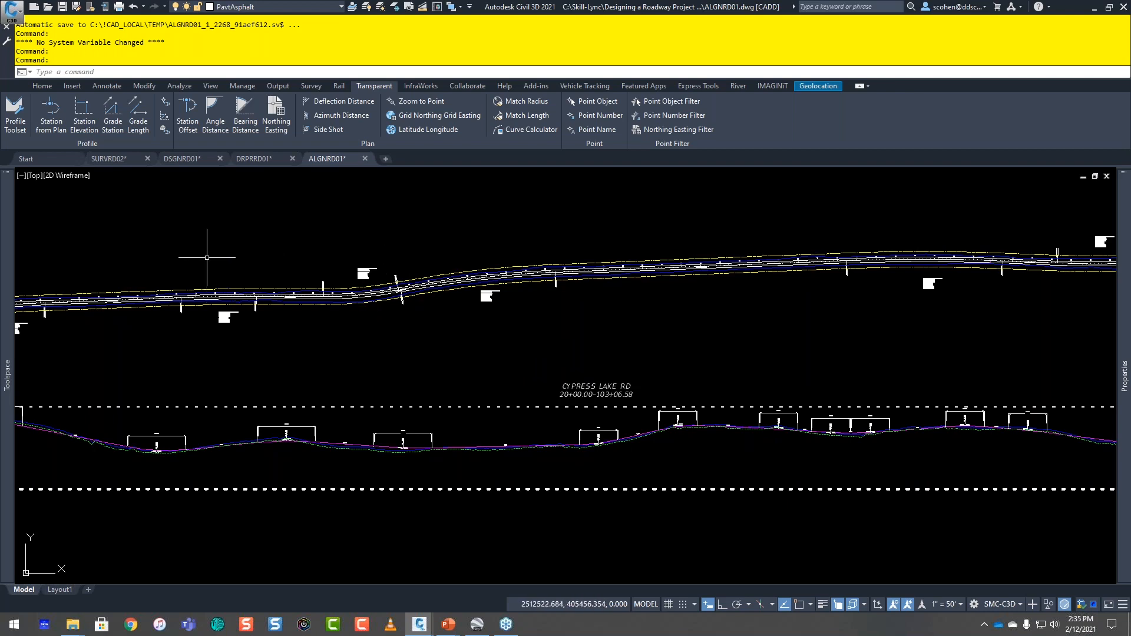
scroll(477, 339, down, 2)
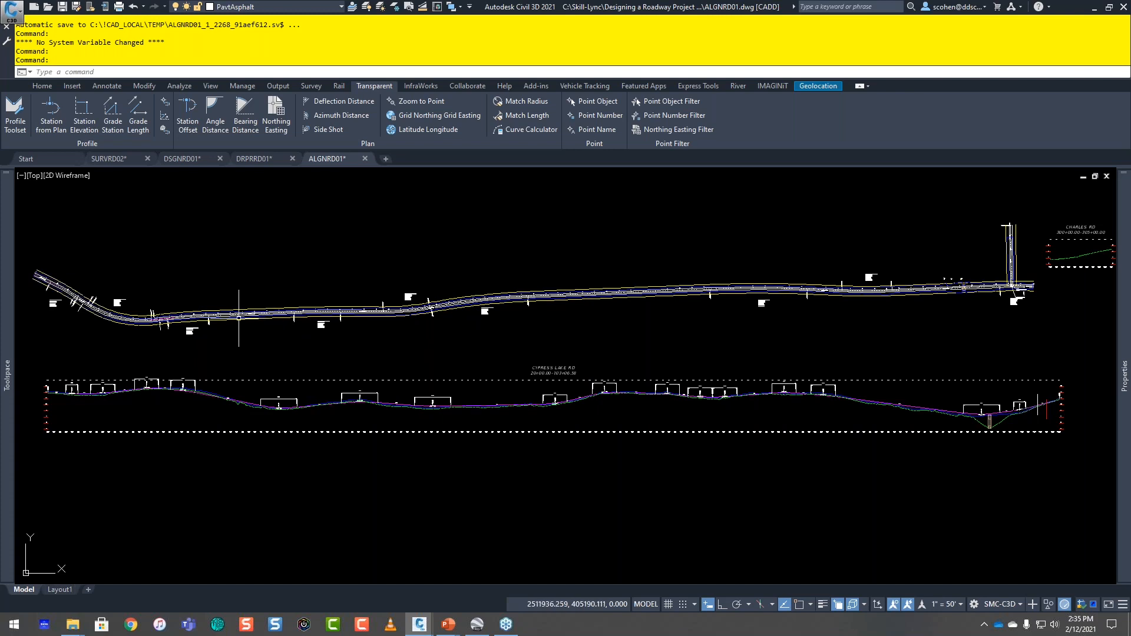
scroll(274, 299, up, 4)
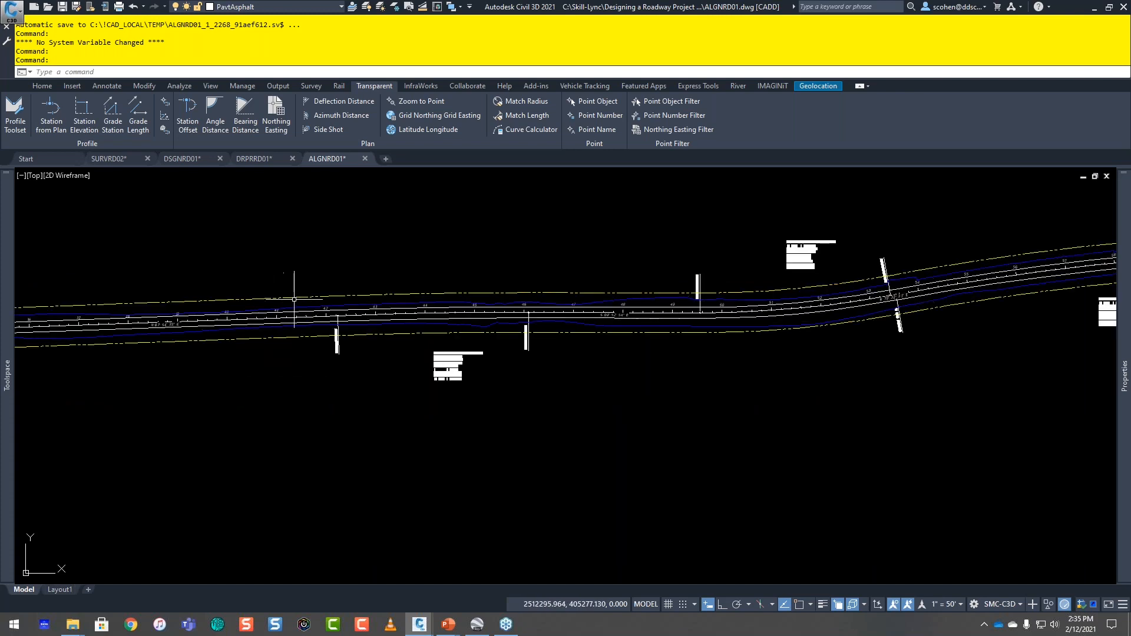
scroll(294, 299, down, 4)
scroll(343, 440, up, 4)
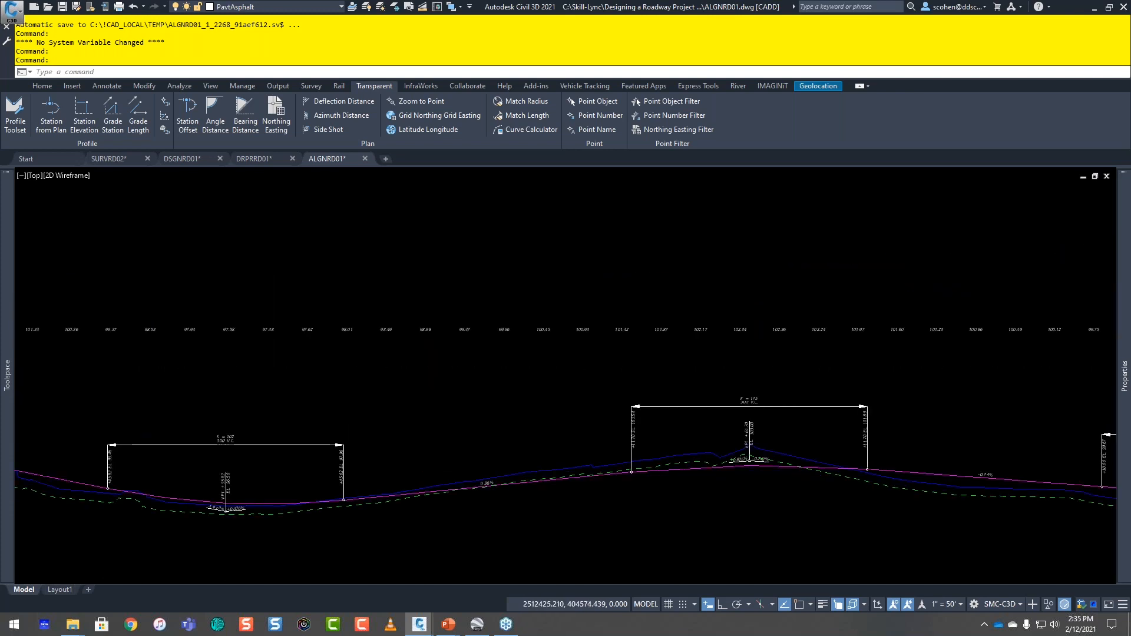
scroll(352, 411, down, 4)
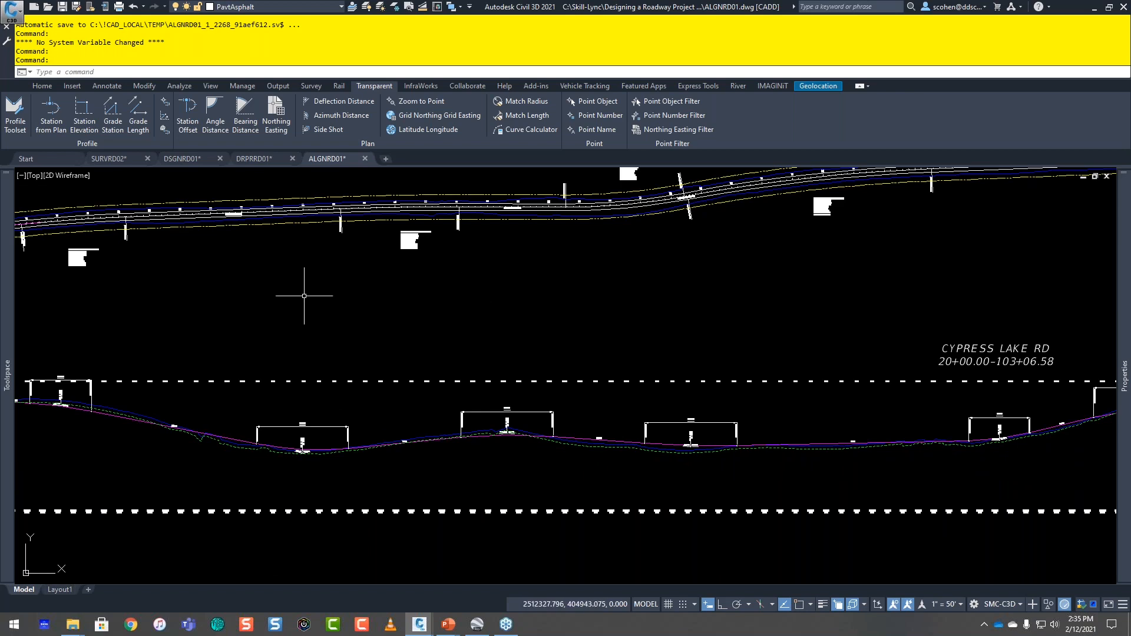
scroll(461, 330, down, 3)
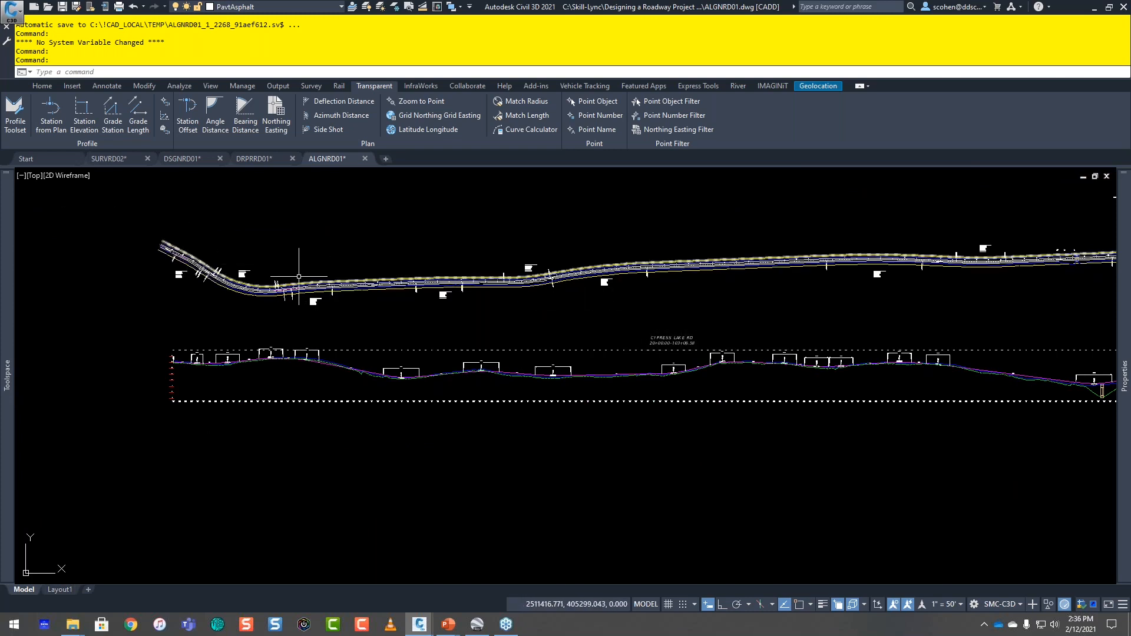
scroll(294, 279, down, 4)
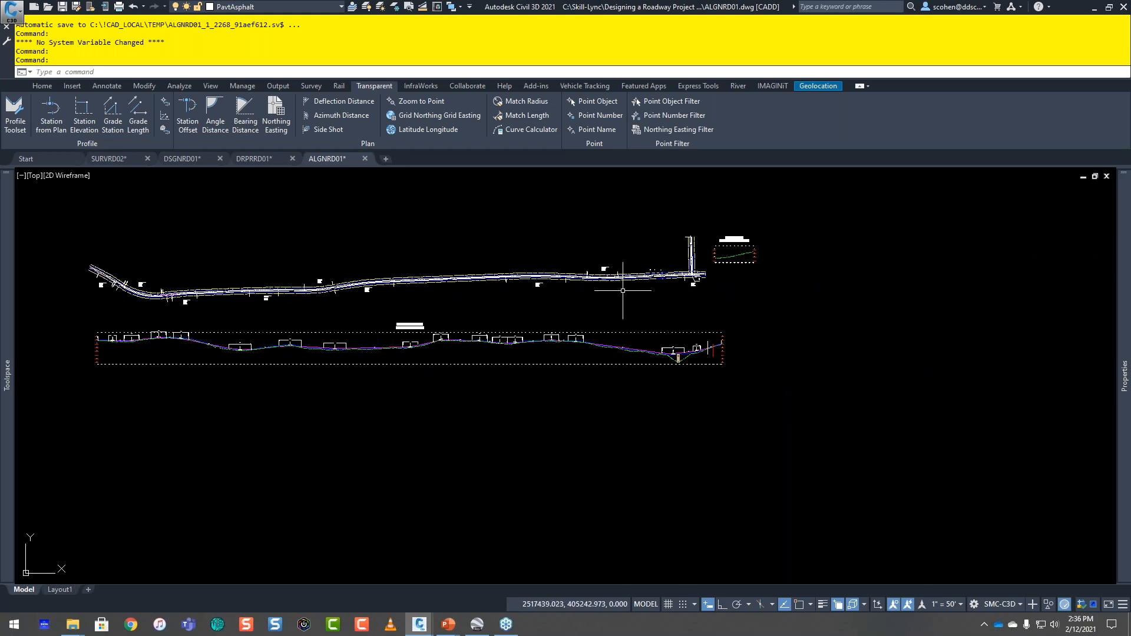
Step: Turn on the Station Tracker for all viewports
click(177, 86)
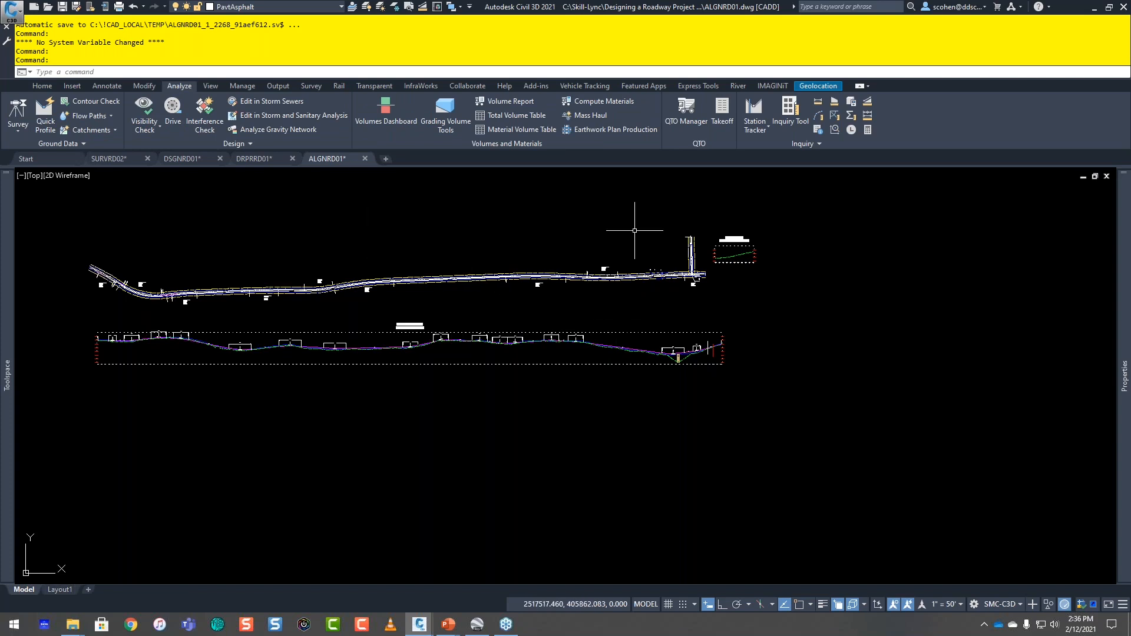
click(753, 129)
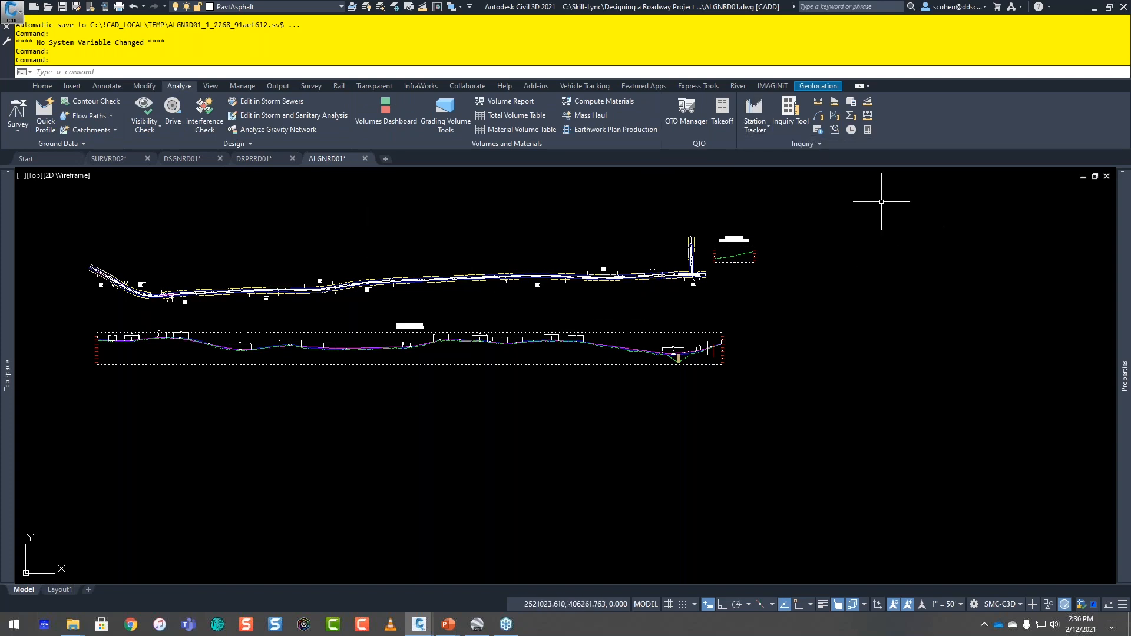
click(753, 130)
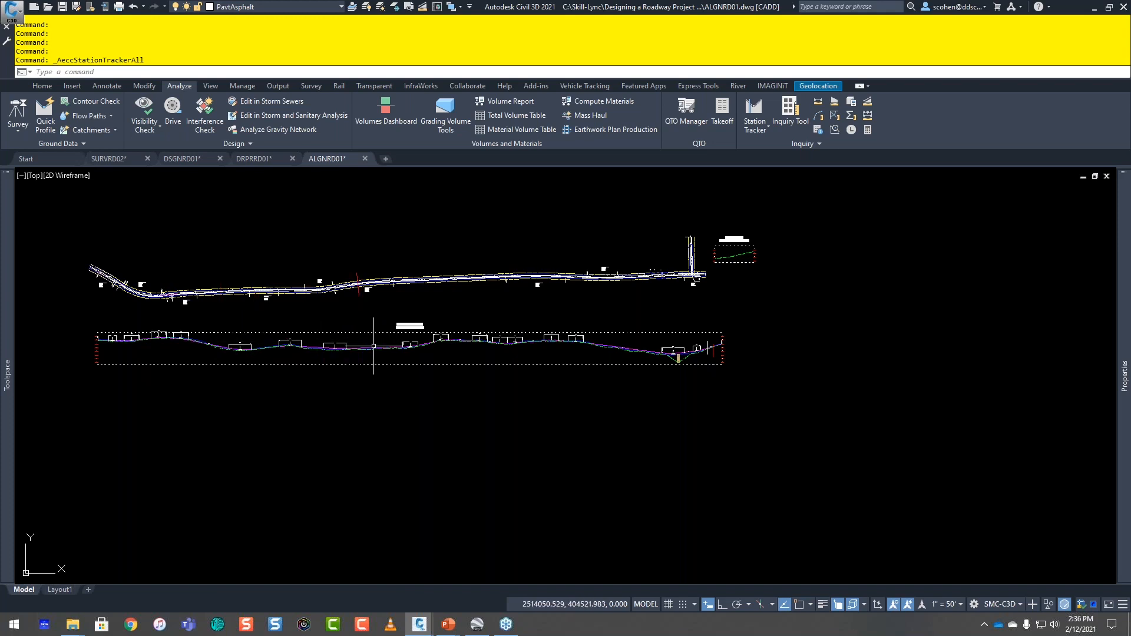
Step: Review the Station Tracker behavior and display options, closing them without changes
click(755, 126)
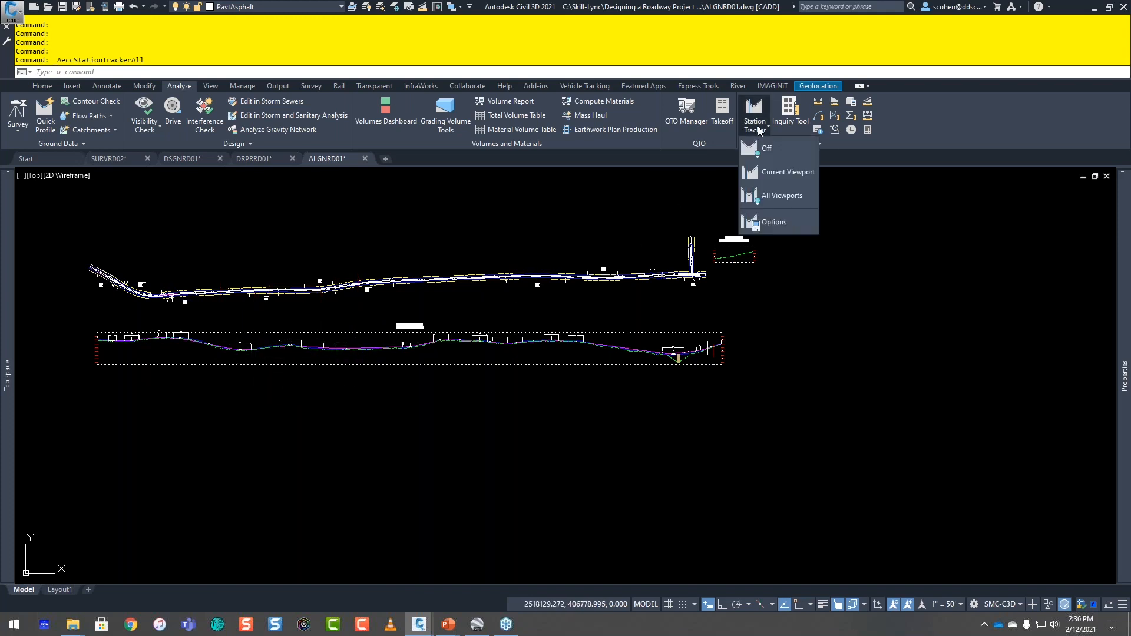
click(777, 230)
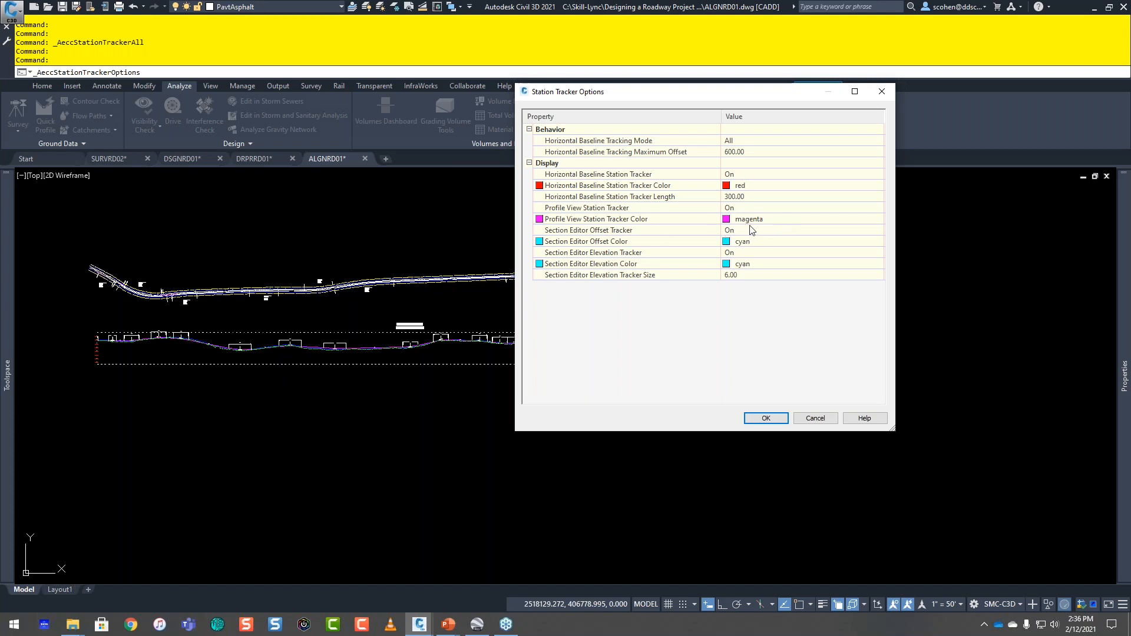
click(815, 418)
key(Escape)
key(Escape)
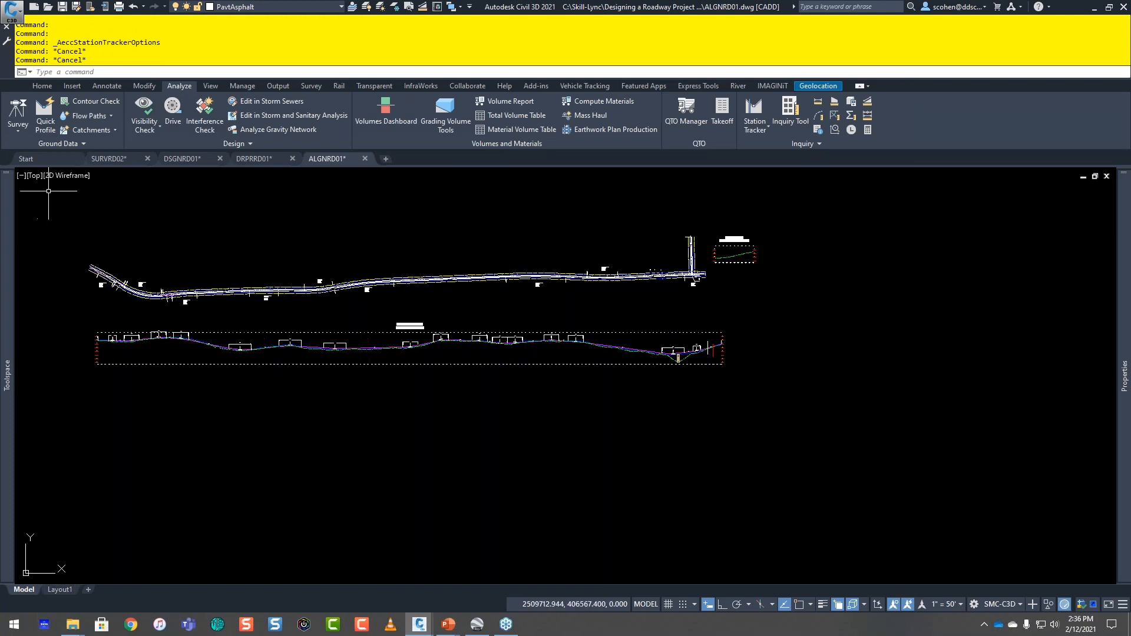
Step: Split model space into two horizontal viewports and frame the start of the alignment plan in the upper one
click(22, 176)
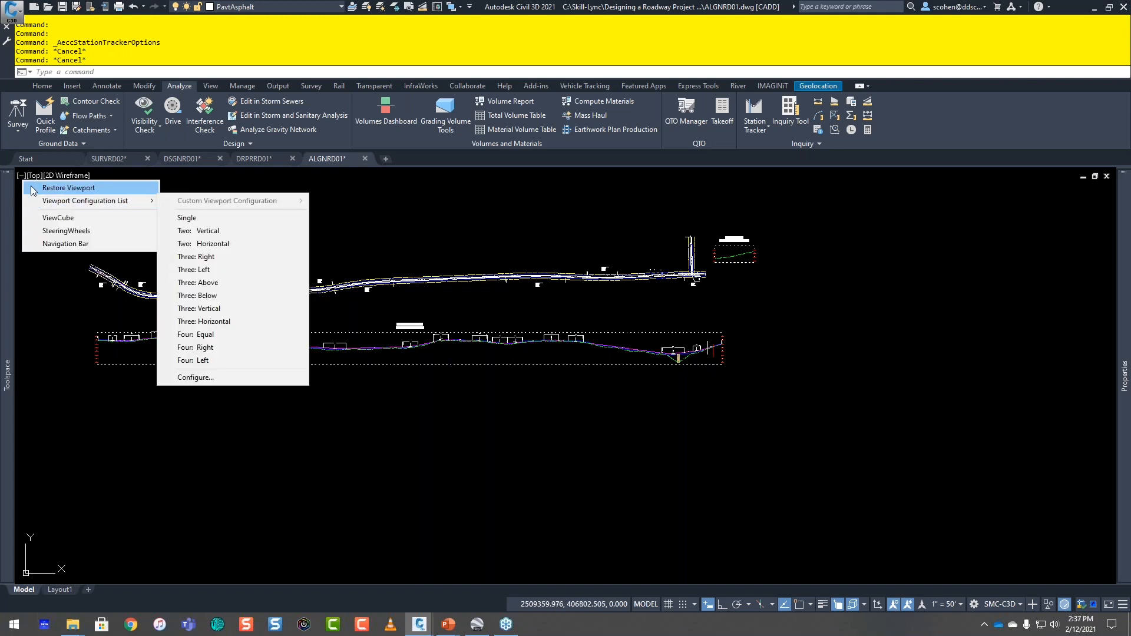
mouse_move(38, 203)
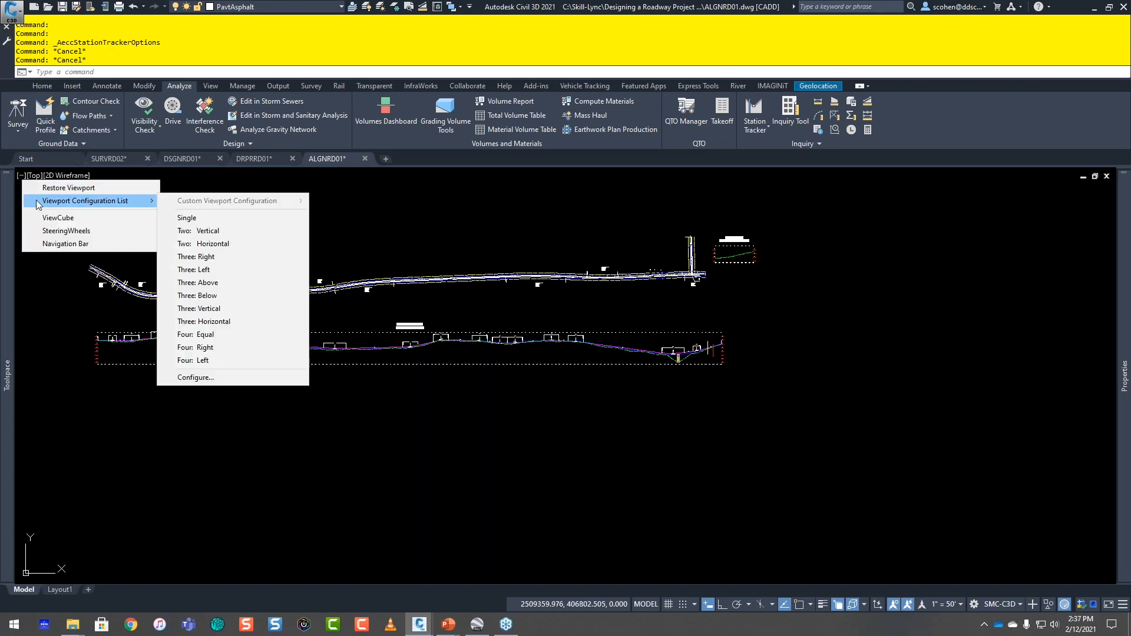
click(233, 241)
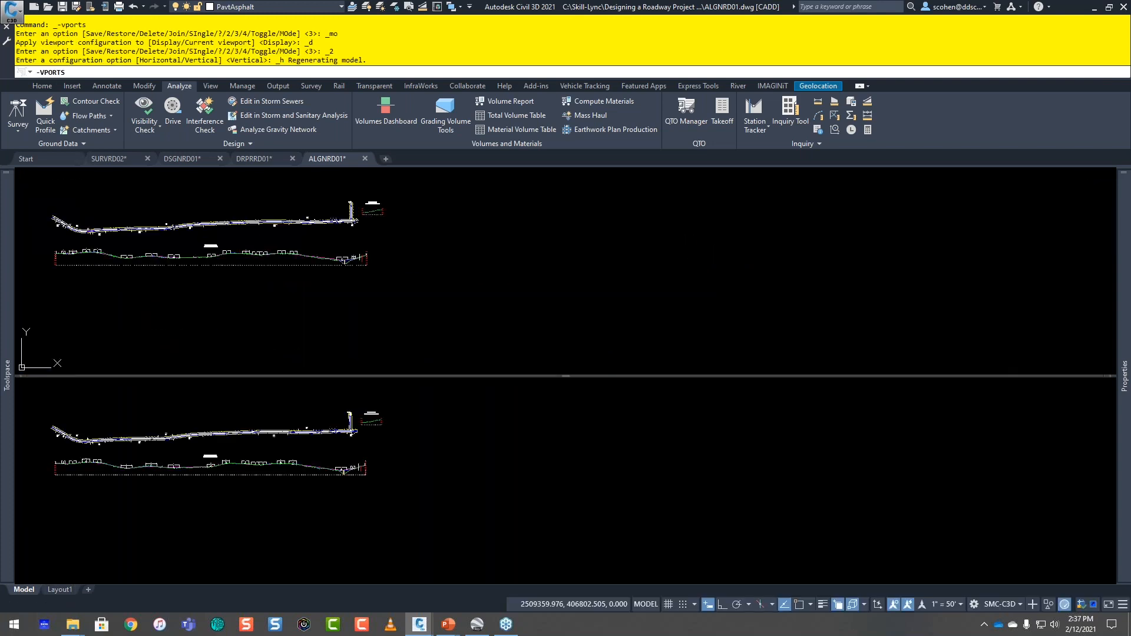
middle_drag(422, 294, 778, 294)
scroll(423, 213, up, 10)
middle_drag(437, 315, 369, 159)
scroll(299, 282, up, 2)
middle_drag(290, 285, 522, 245)
Step: Frame the beginning of the CYPRESS LAKE RD profile in the lower viewport and regenerate all viewports
click(456, 412)
scroll(56, 480, up, 4)
scroll(78, 424, up, 4)
scroll(78, 424, up, 2)
middle_drag(114, 473, 391, 538)
scroll(437, 470, up, 4)
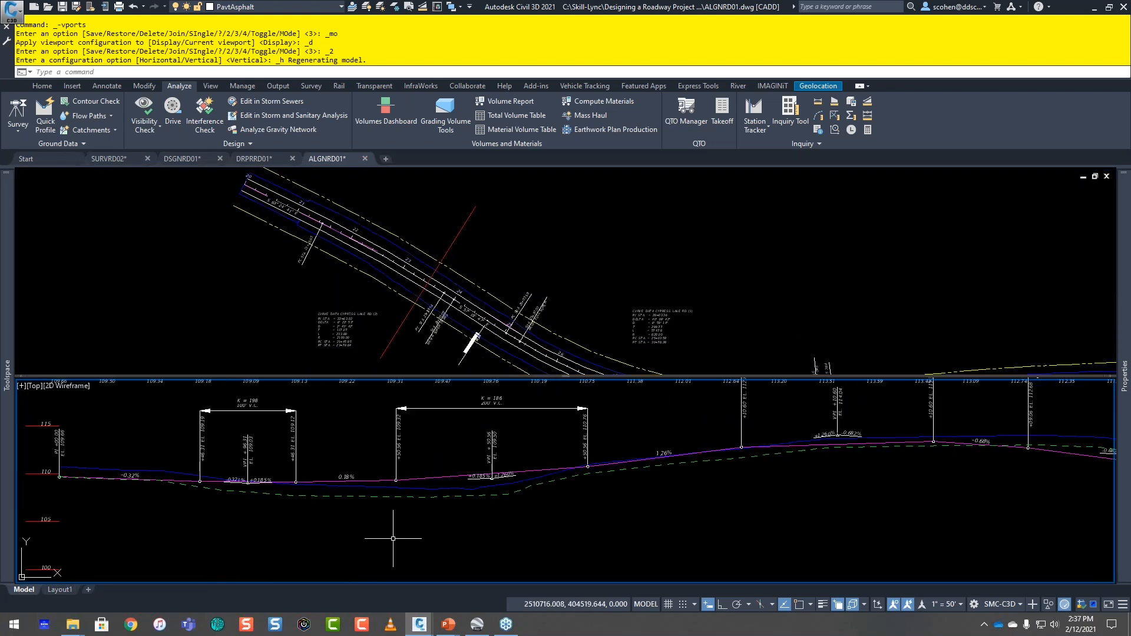
text(R)
key(Return)
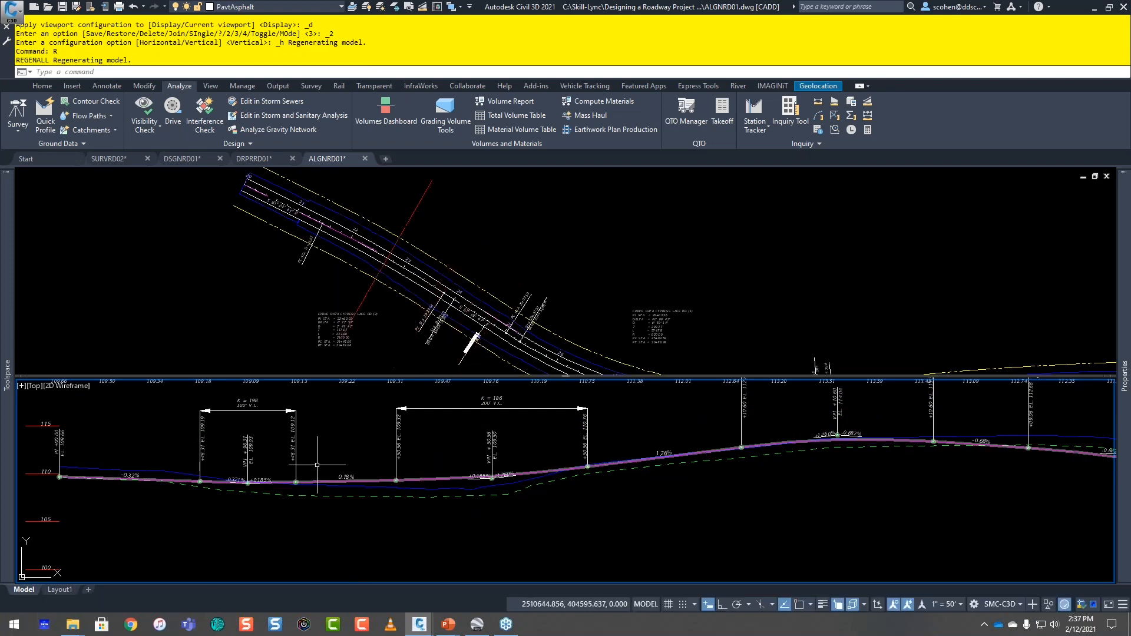
Step: Compare matching stations between the plan and profile viewports using the station tracker lines
click(405, 277)
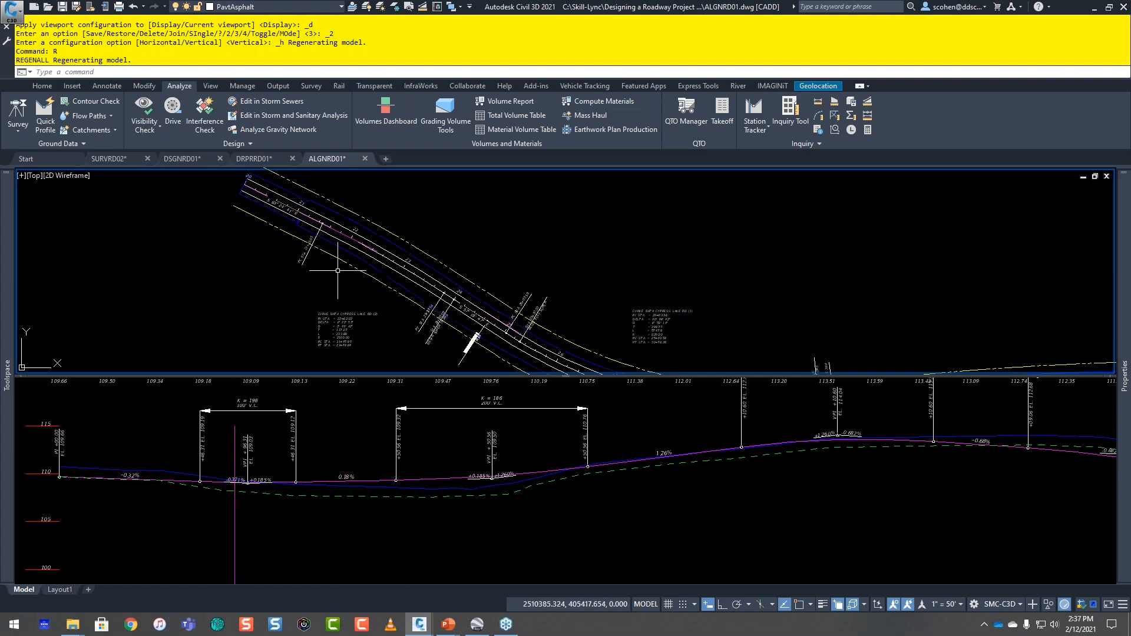
click(416, 531)
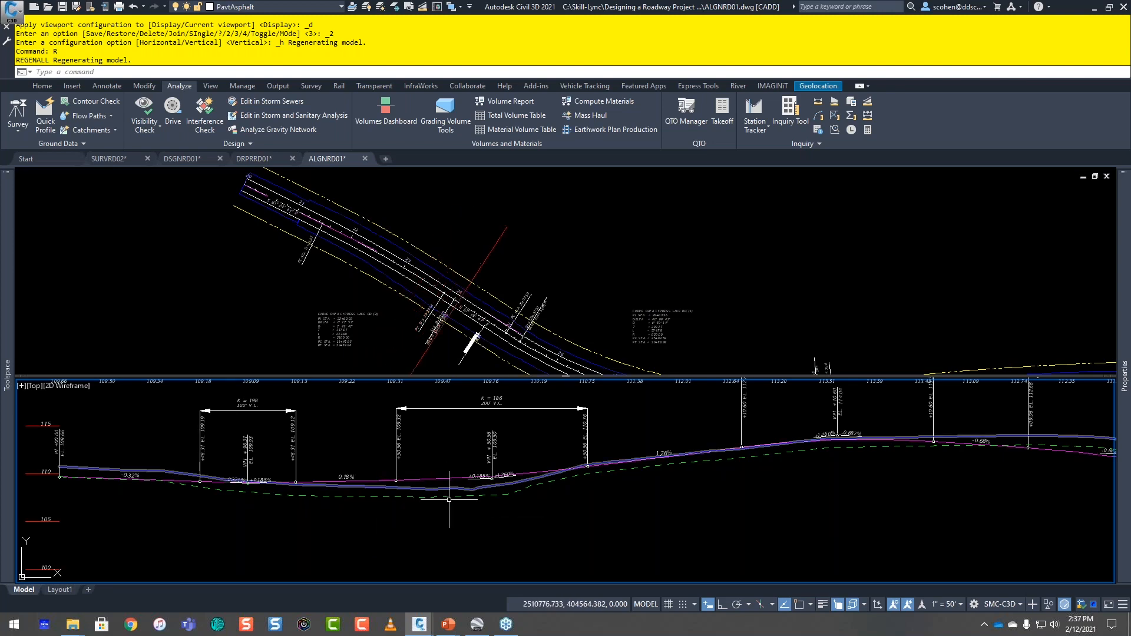
click(426, 479)
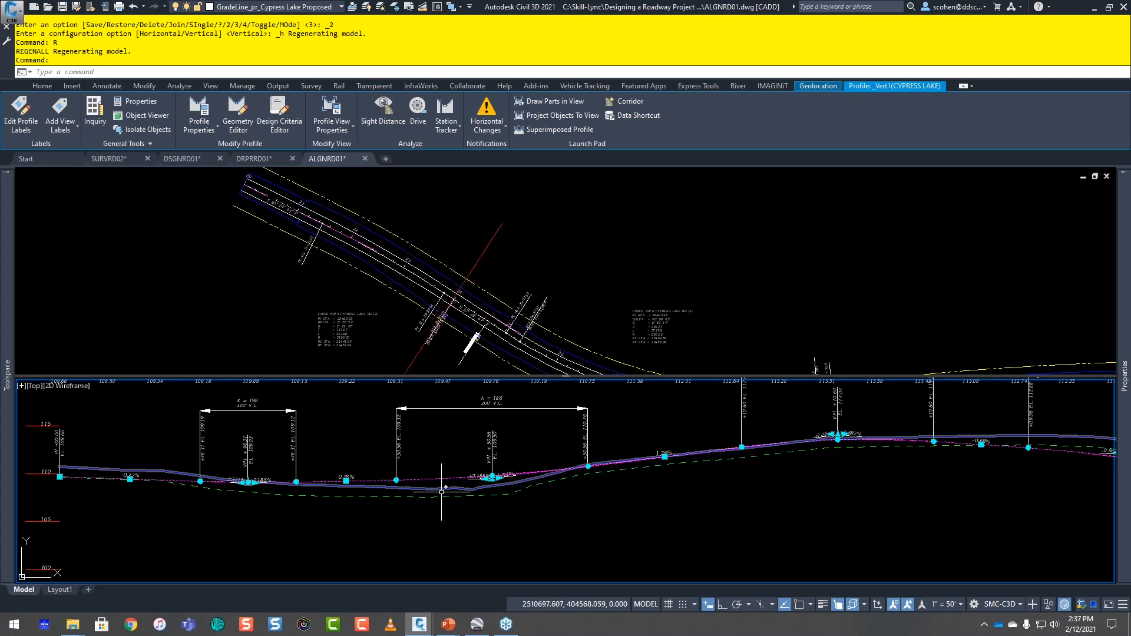
key(Escape)
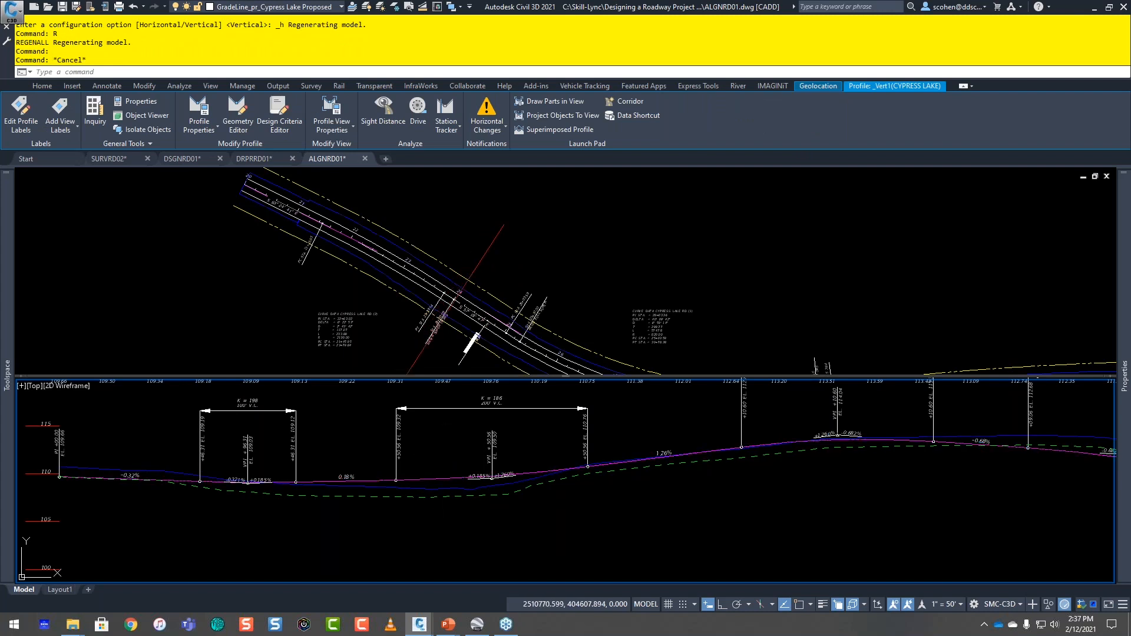
Step: Turn off drawing of the proposed Vert1 profile in the CYPRESS LAKE profile view properties
scroll(393, 454, down, 3)
click(257, 443)
right_click(178, 434)
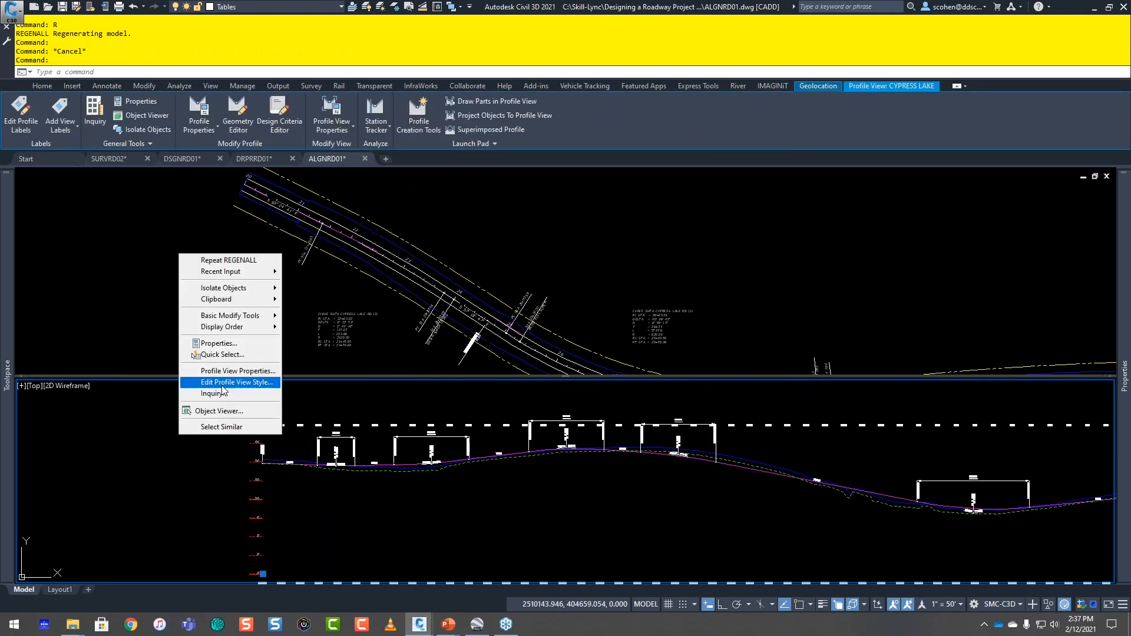
click(227, 382)
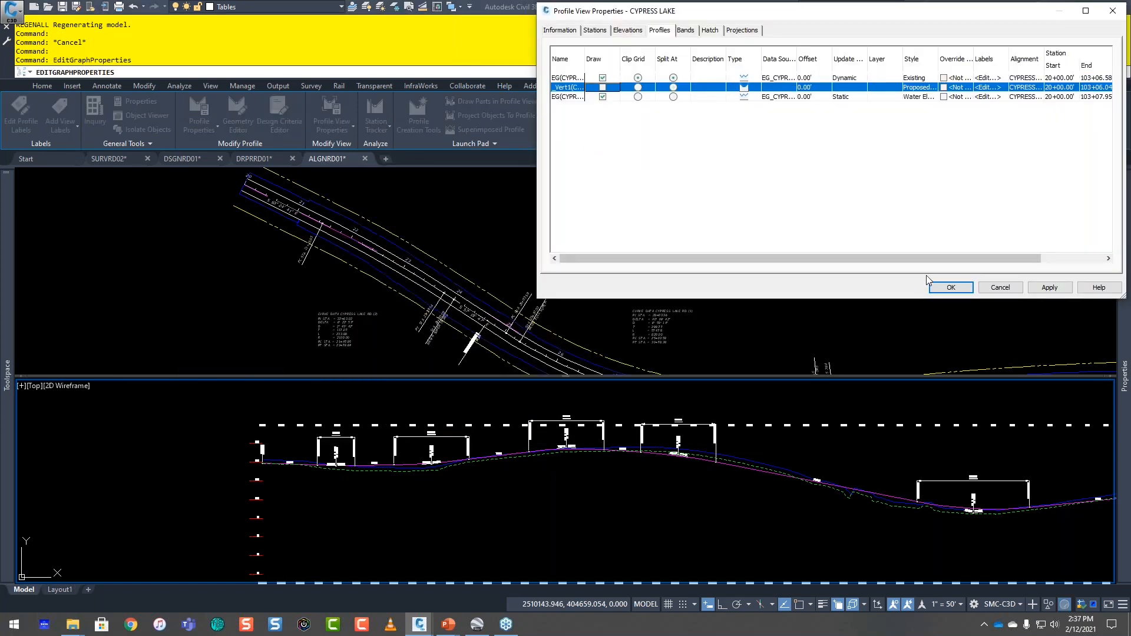
click(944, 287)
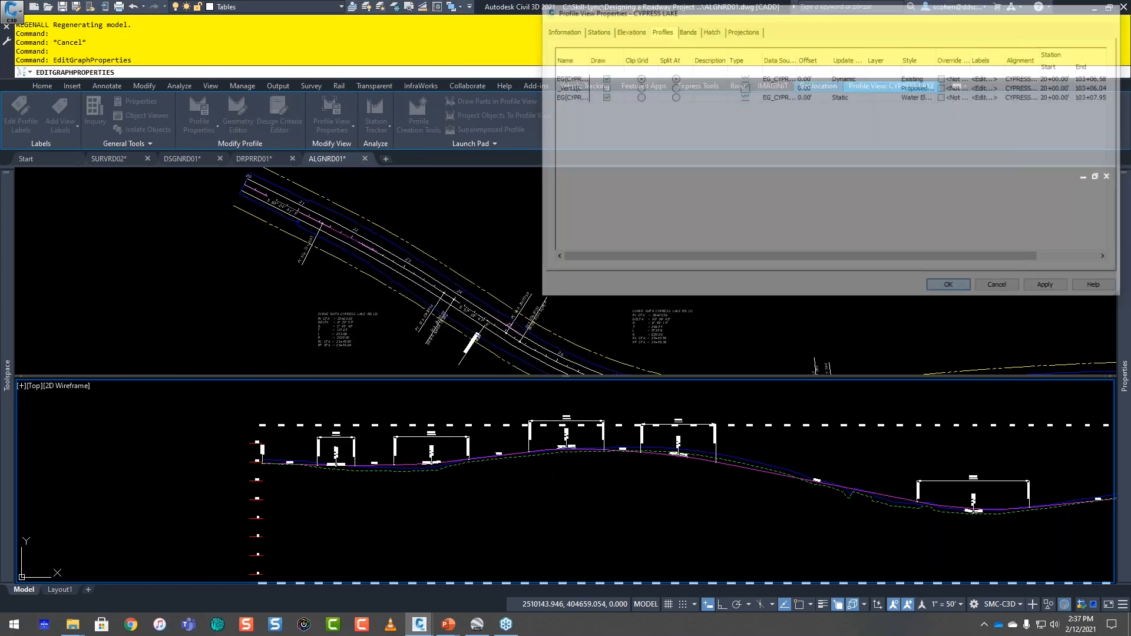
key(Escape)
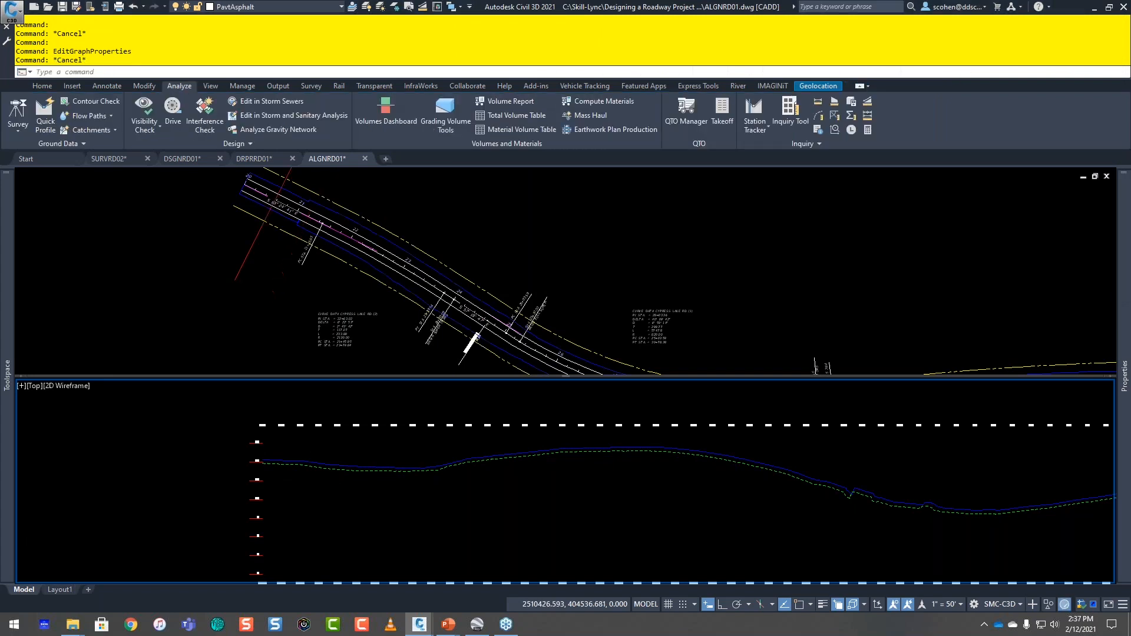
Step: Examine the existing ground and water elevation profiles while tracking their stations in the plan viewport
middle_drag(371, 469, 189, 518)
middle_drag(599, 483, 177, 501)
middle_drag(737, 494, 526, 453)
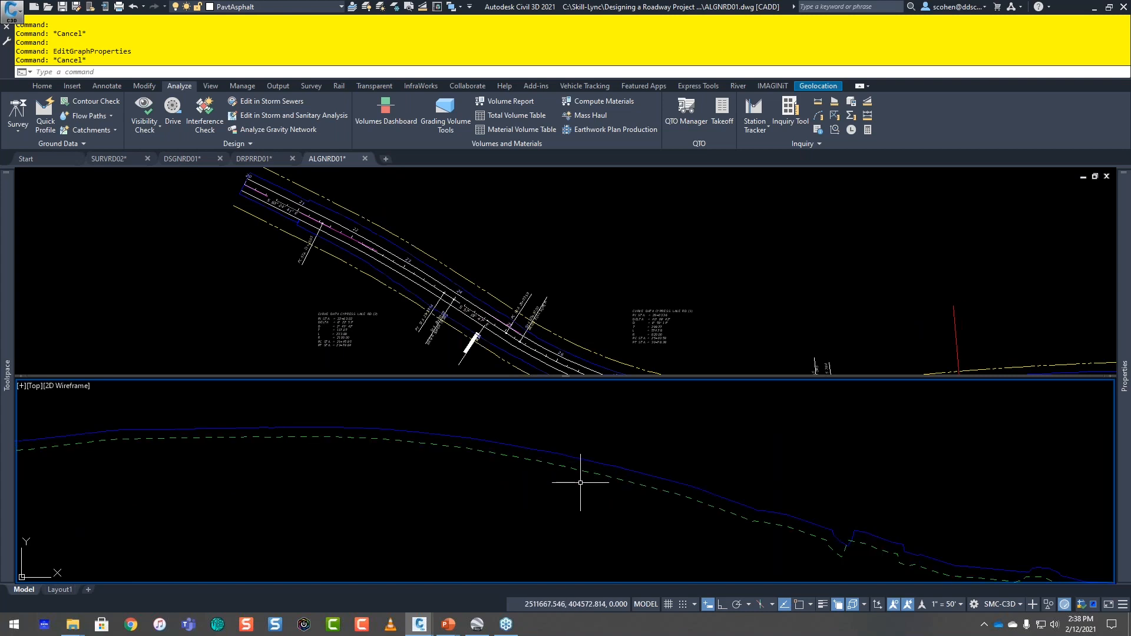
scroll(448, 474, down, 2)
scroll(414, 490, down, 2)
middle_drag(341, 479, 556, 454)
scroll(471, 456, up, 4)
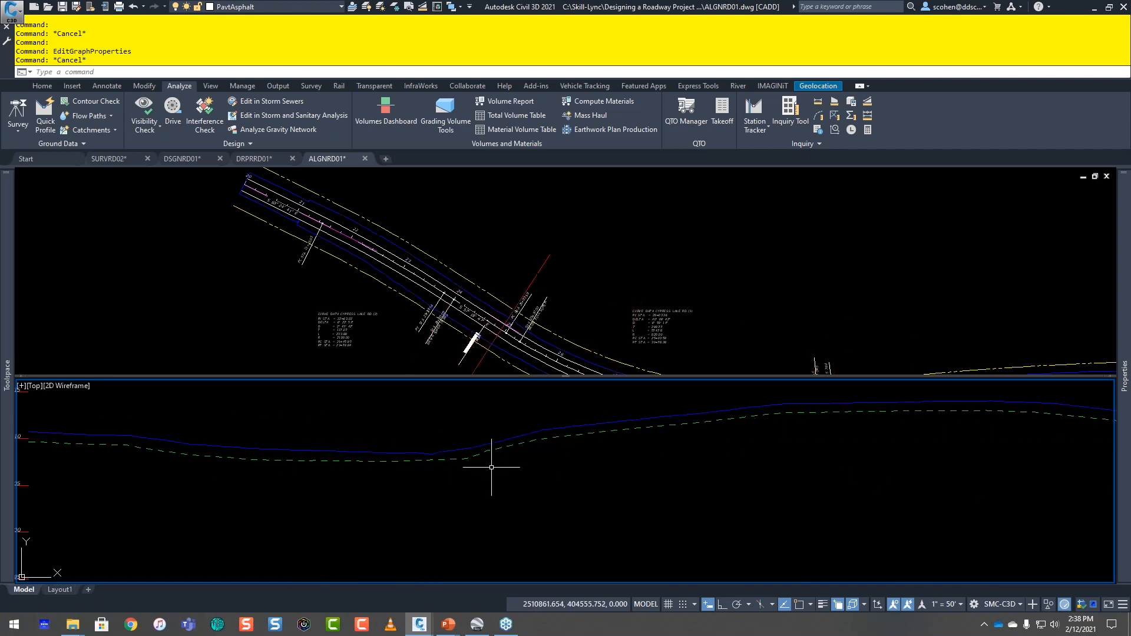
scroll(523, 441, up, 2)
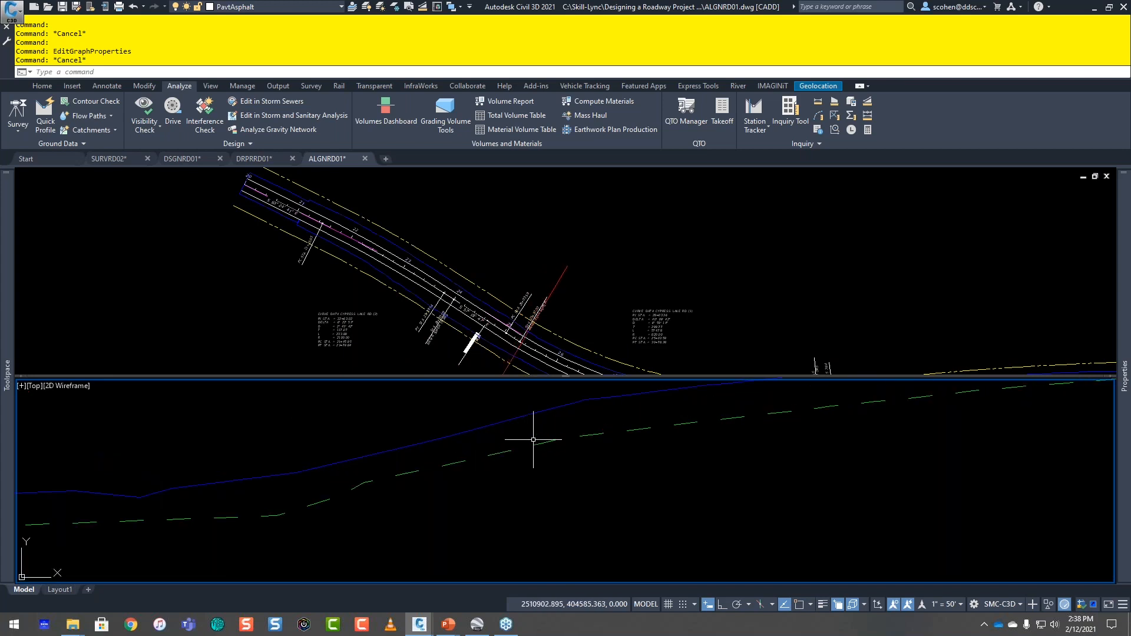
scroll(496, 473, down, 2)
scroll(498, 474, down, 2)
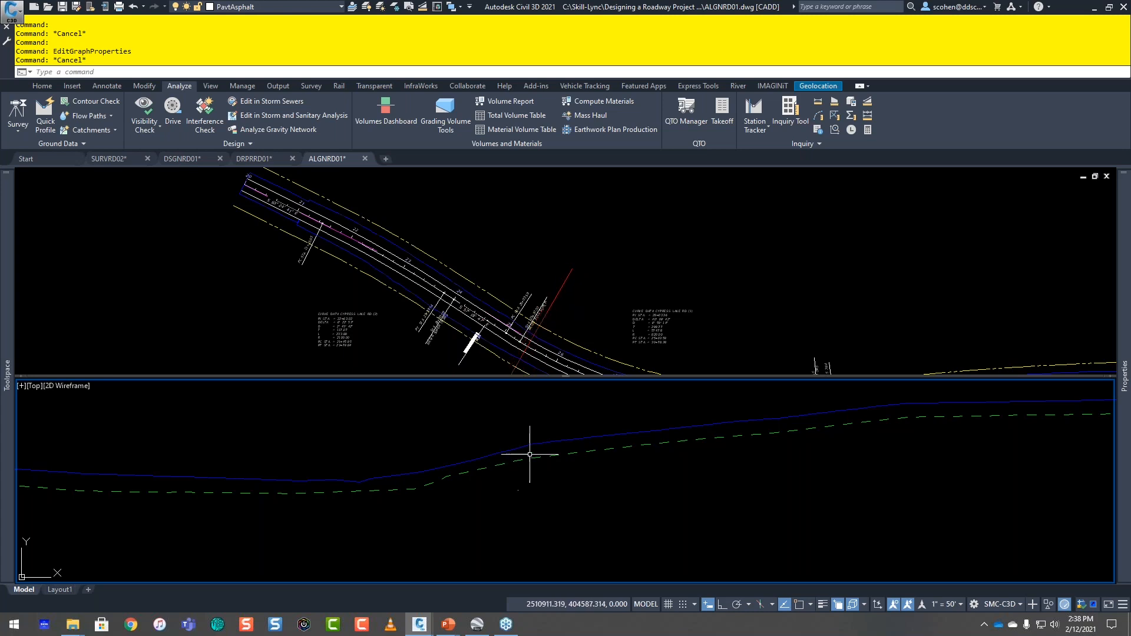
click(562, 455)
scroll(602, 476, down, 2)
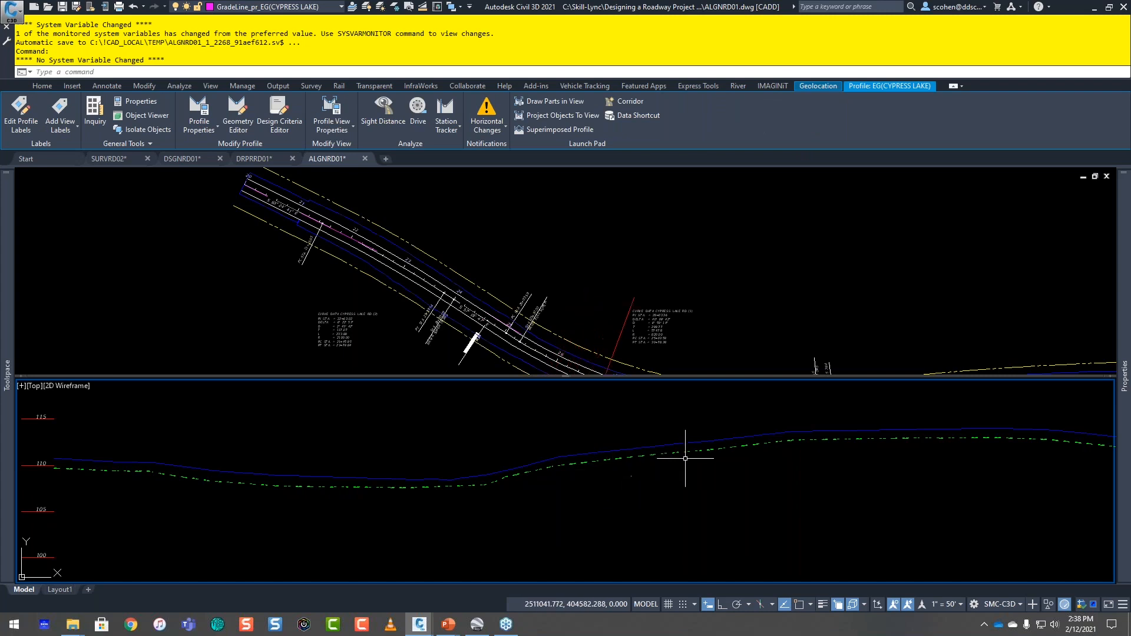
click(239, 114)
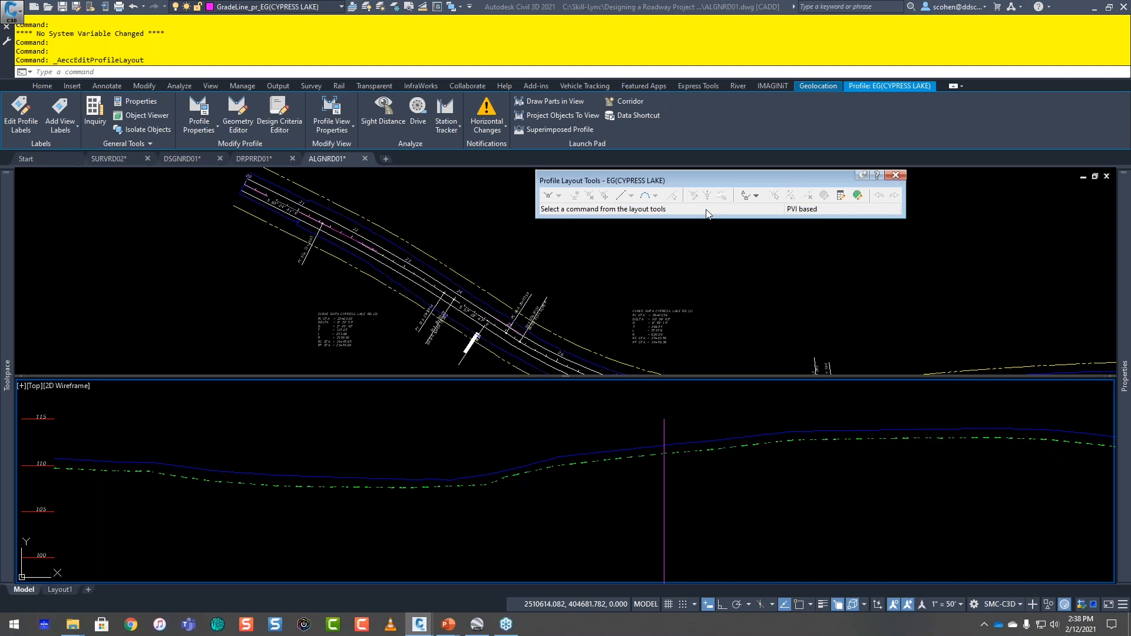
click(895, 175)
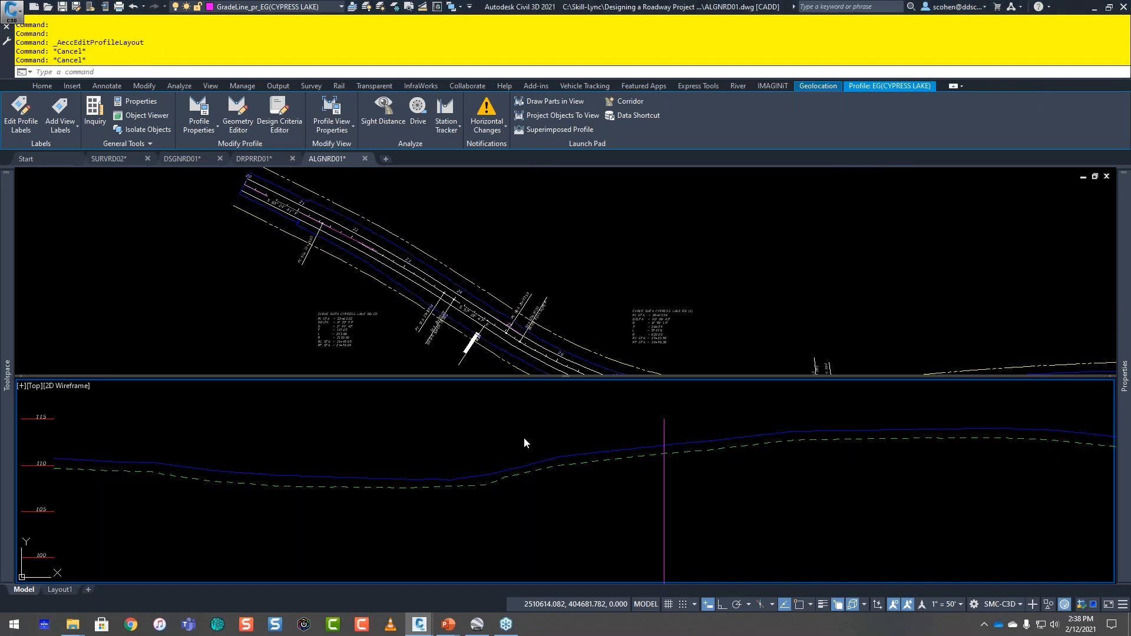
key(Escape)
key(Escape)
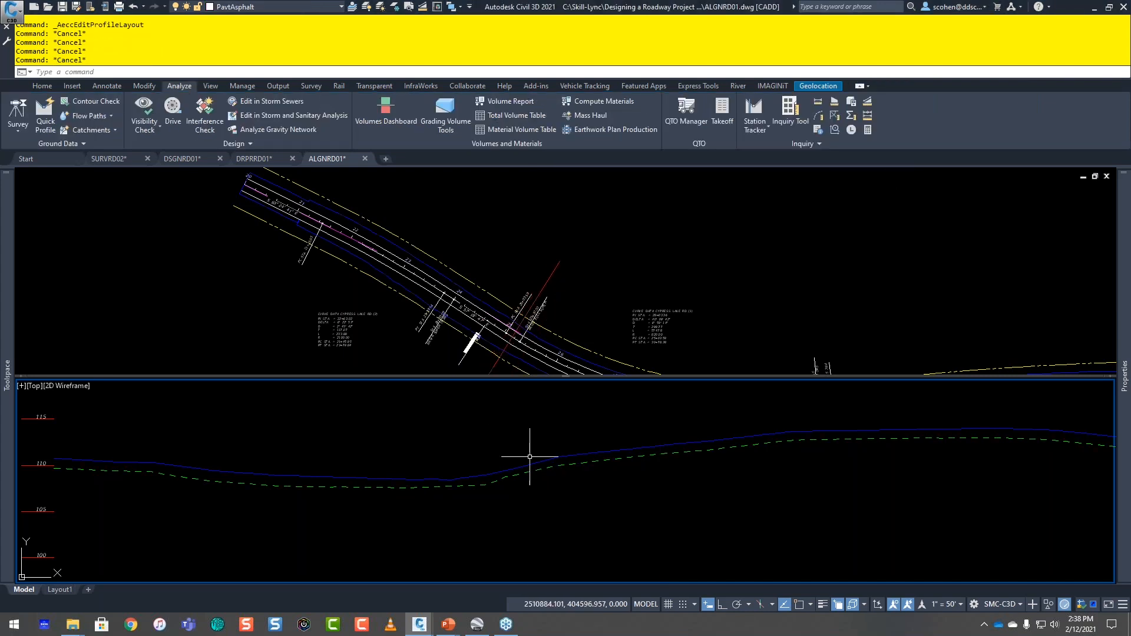
Step: Set the update mode of the EG(CYPRESS LAKE) existing ground profile to Static in its profile properties
click(488, 483)
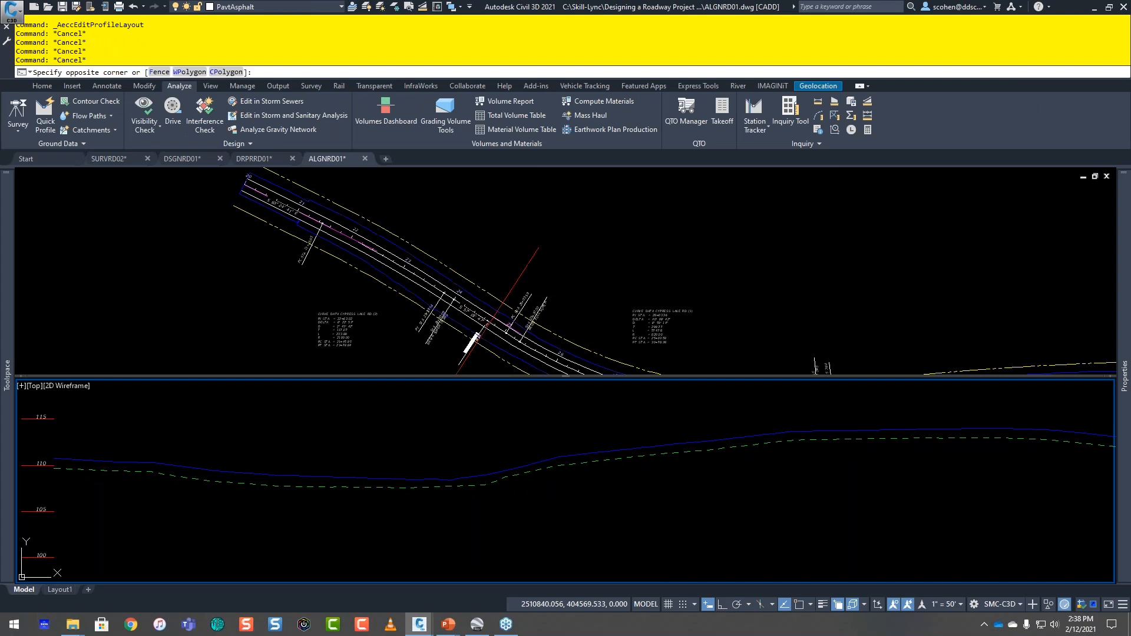
click(404, 521)
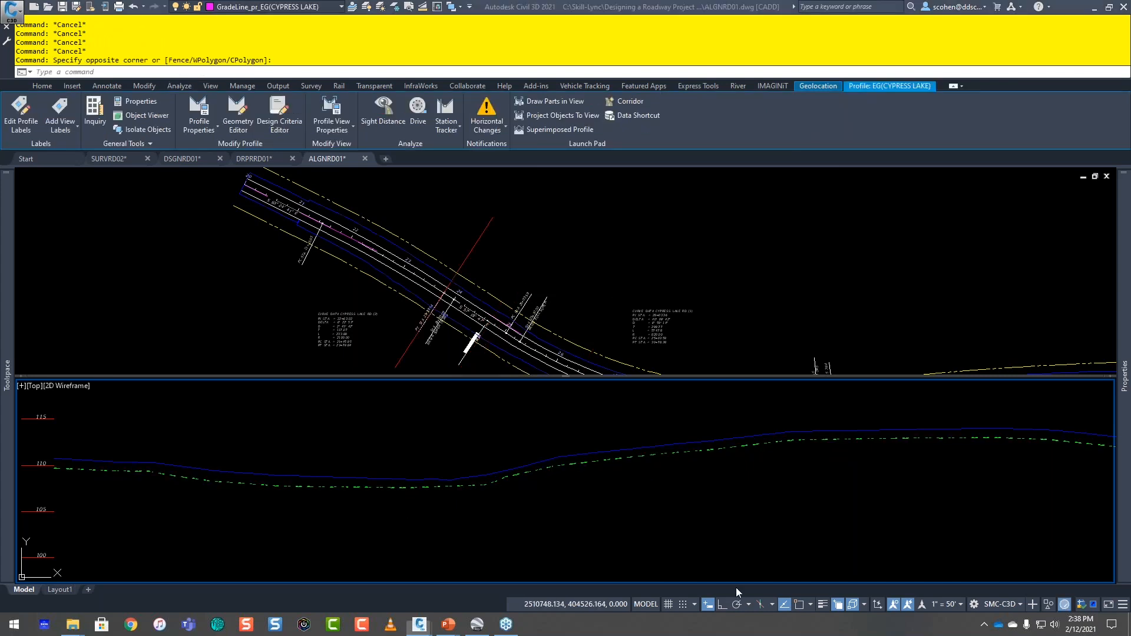
right_click(777, 496)
click(806, 416)
click(304, 118)
click(471, 166)
click(471, 167)
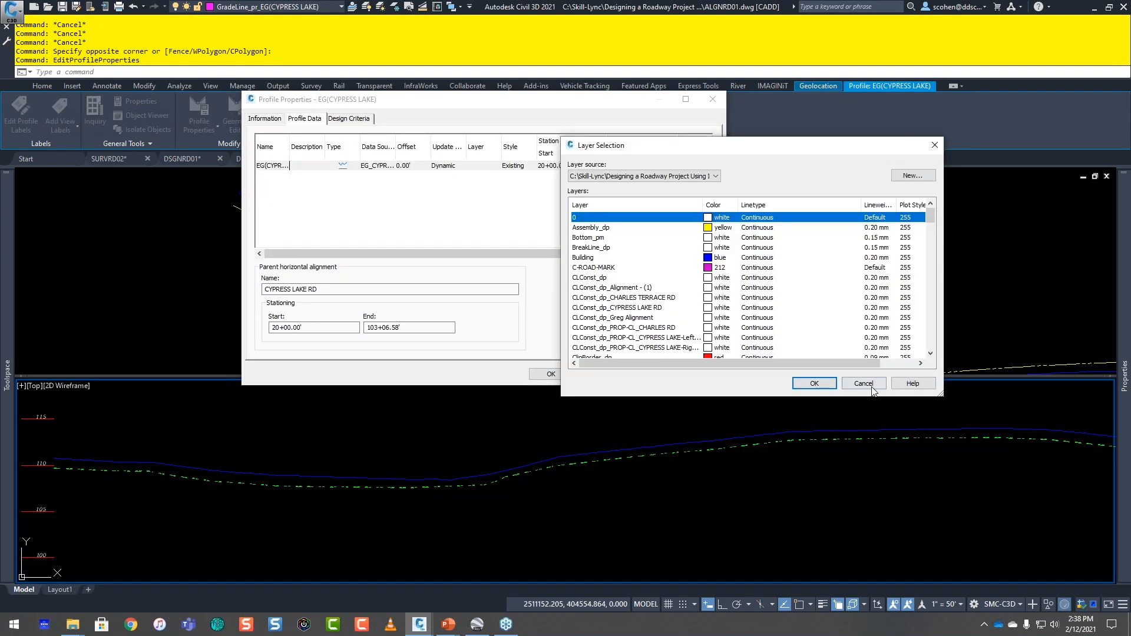
click(874, 385)
click(450, 167)
click(450, 186)
click(553, 375)
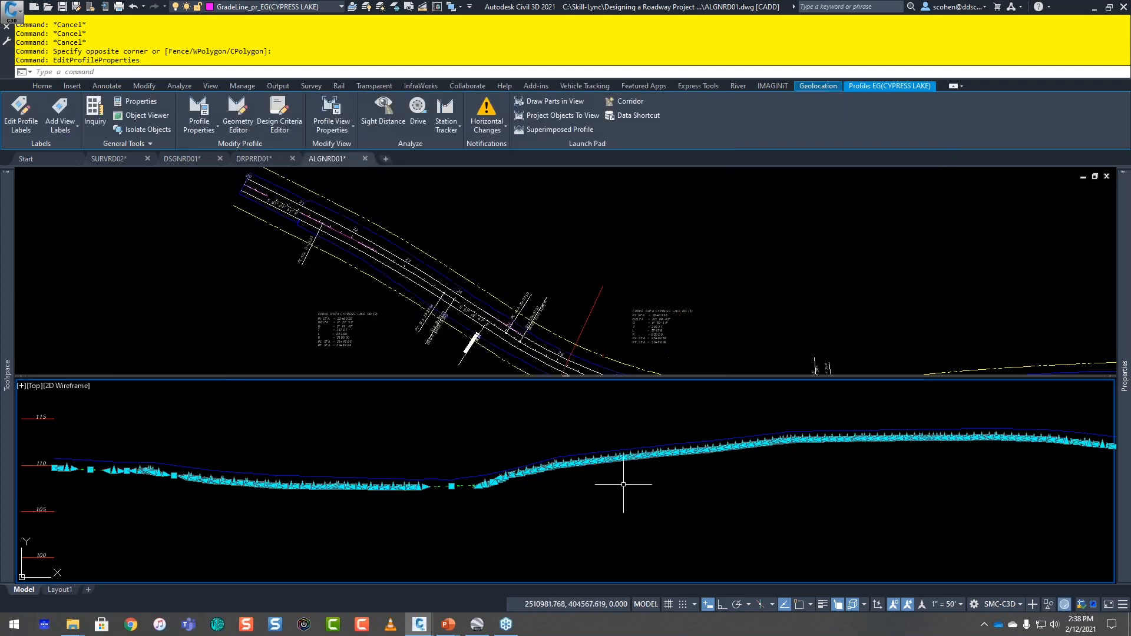
key(Escape)
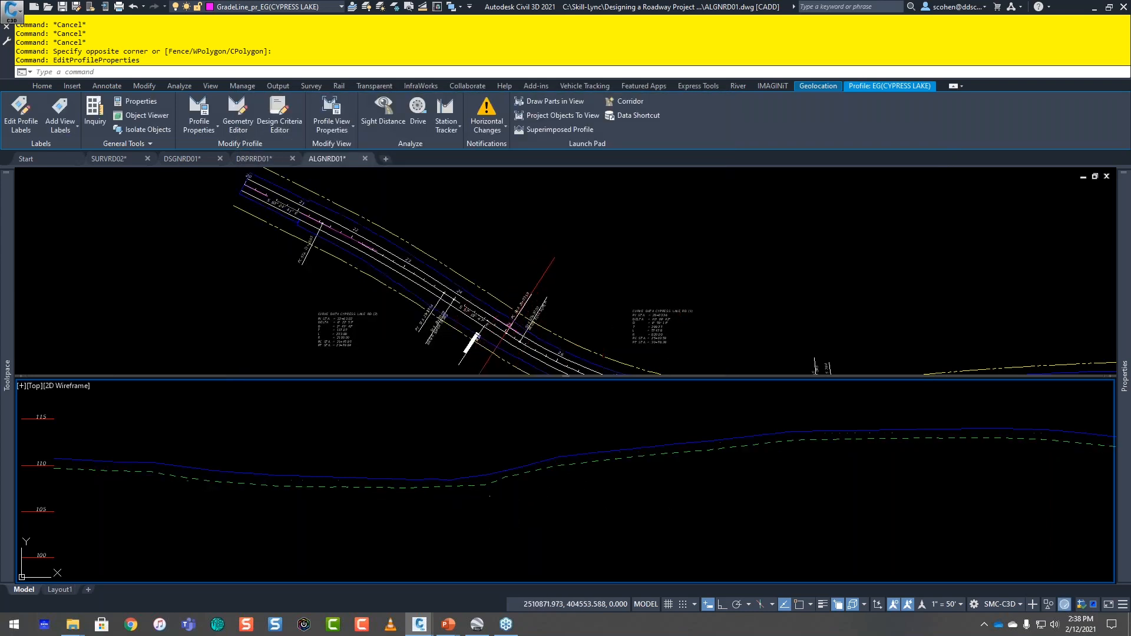
Step: Copy the EG(CYPRESS LAKE) profile with all its PVIs into a new profile using the profile layout tools
click(575, 461)
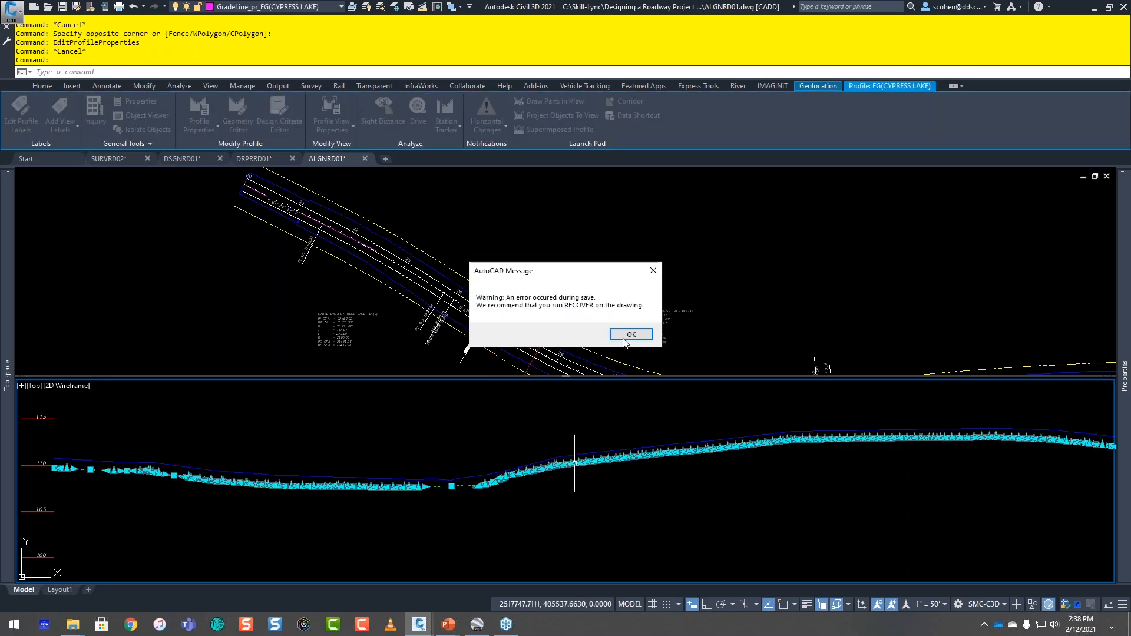
click(631, 334)
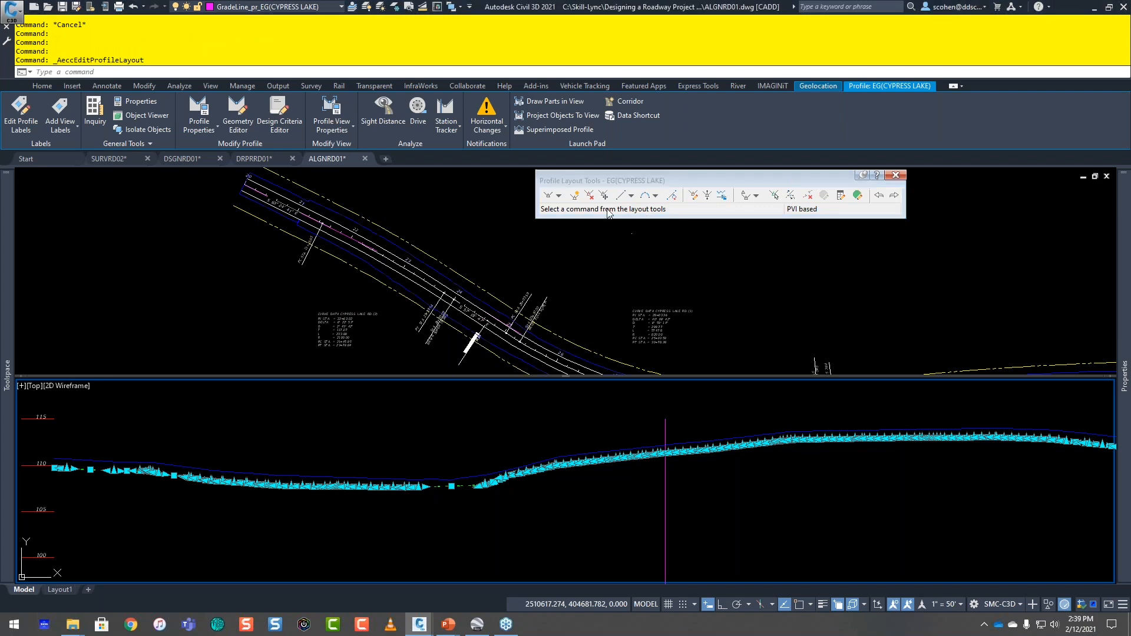
click(720, 198)
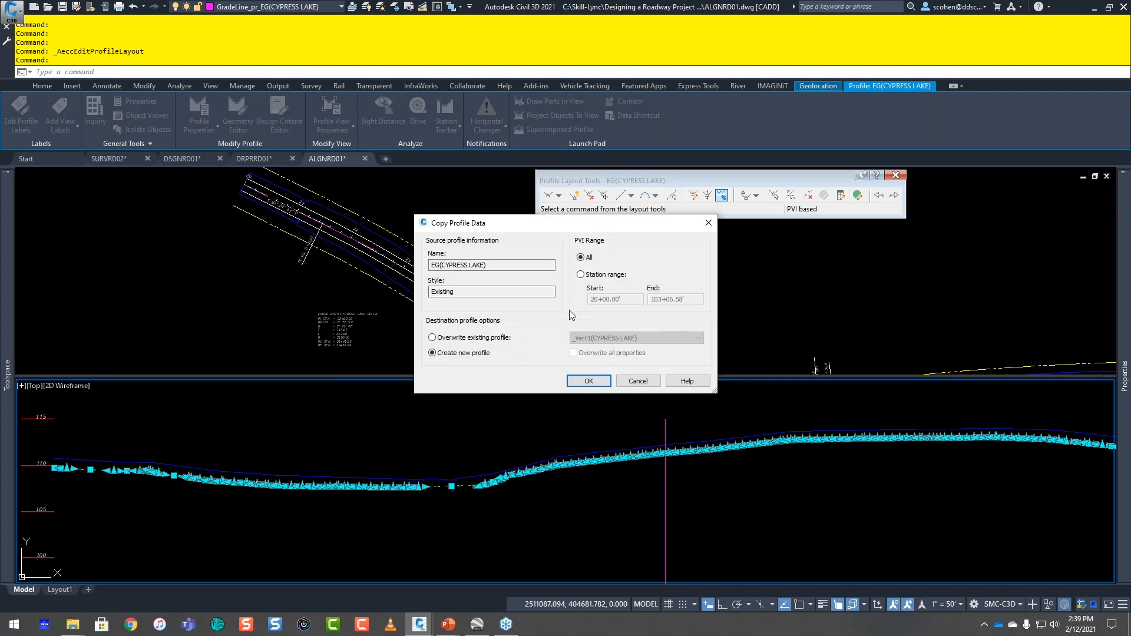
click(586, 381)
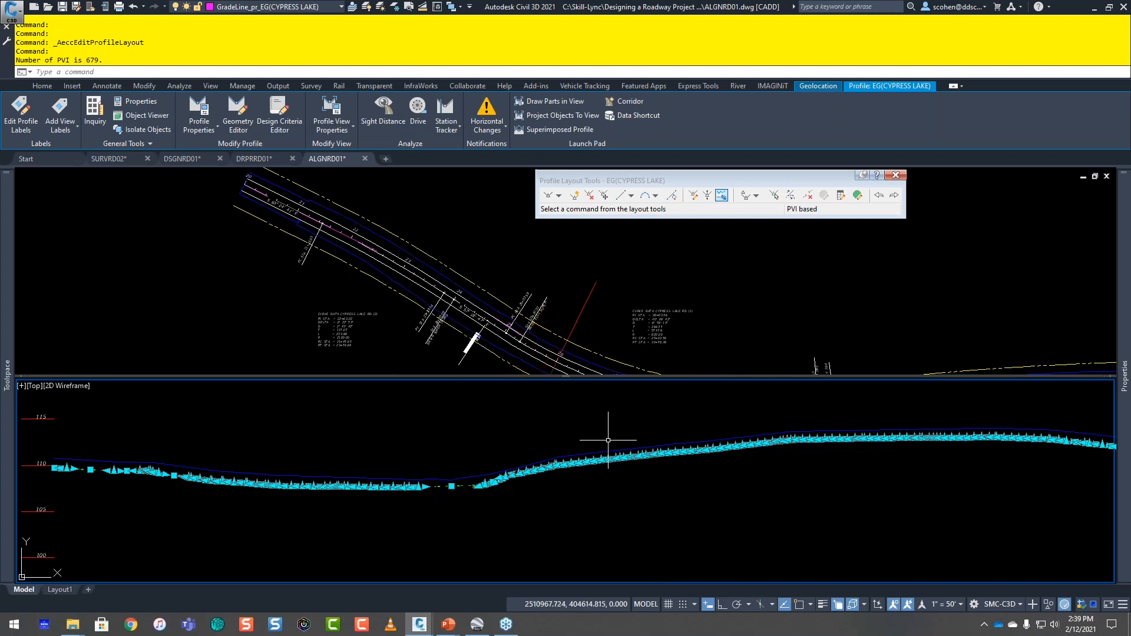
Step: Set the update mode of the original EG(CYPRESS LAKE) profile back to Dynamic
right_click(606, 521)
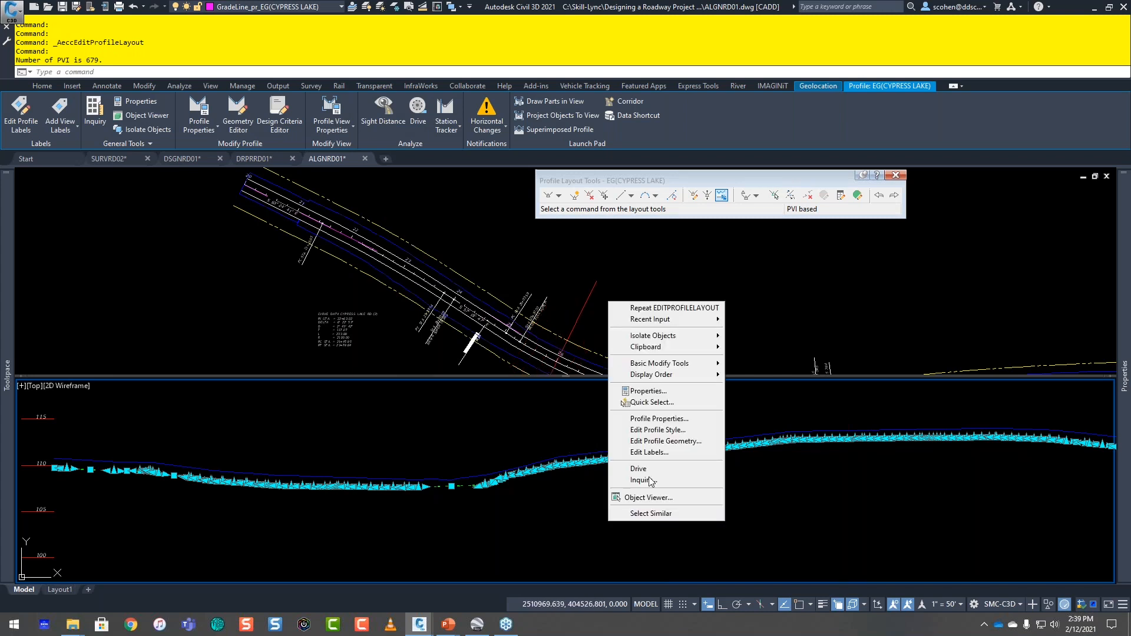
click(672, 420)
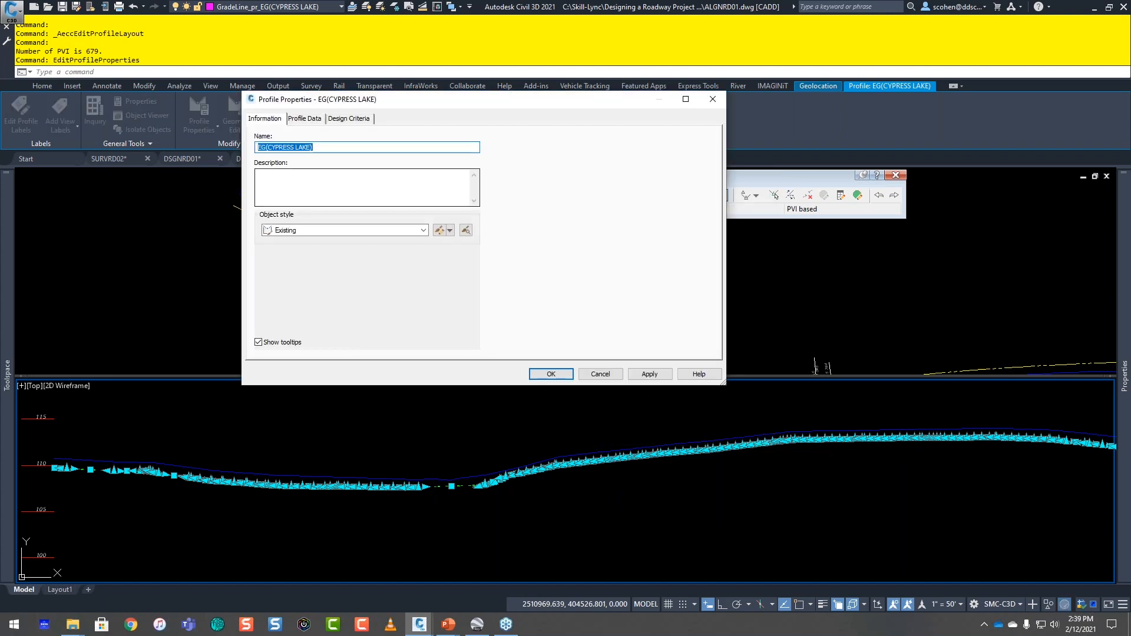
click(314, 118)
click(446, 167)
click(445, 167)
click(444, 185)
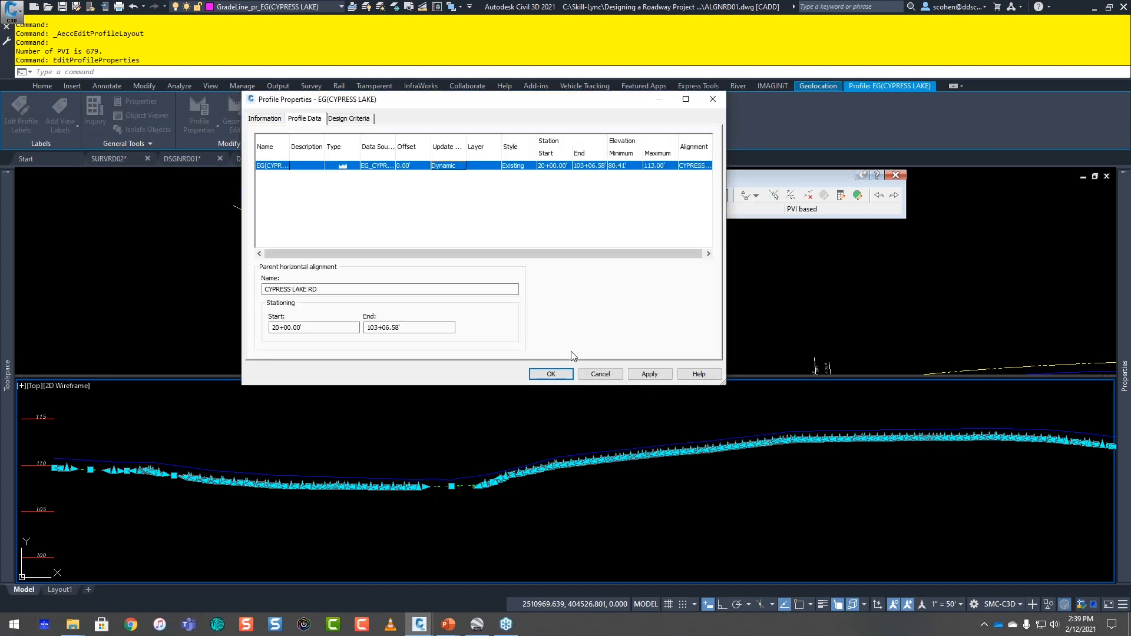
click(549, 375)
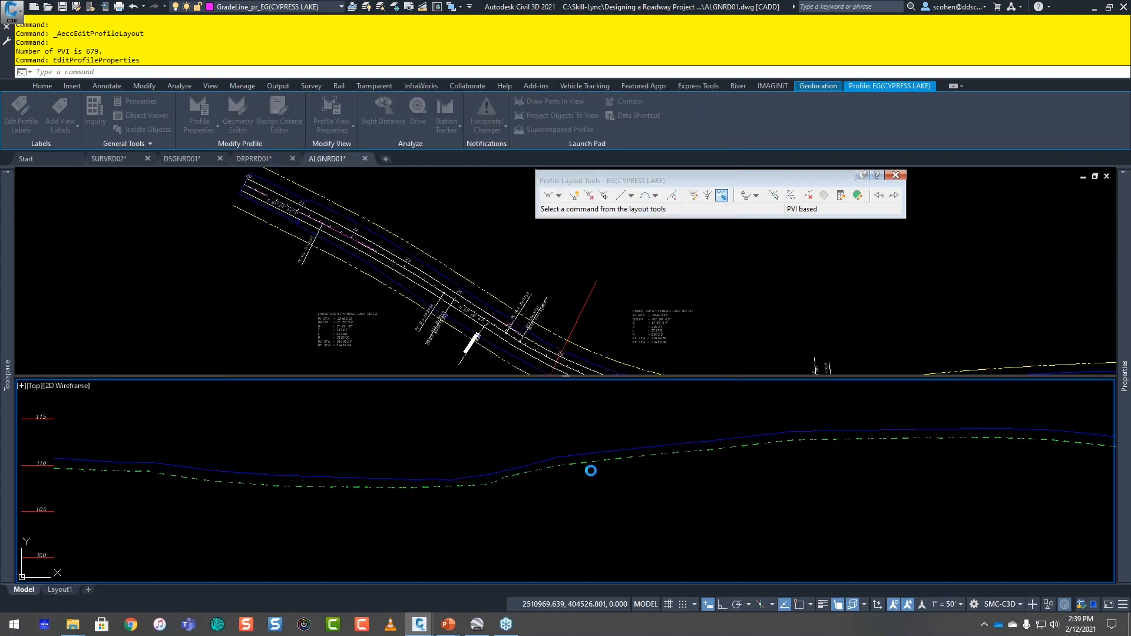
key(Escape)
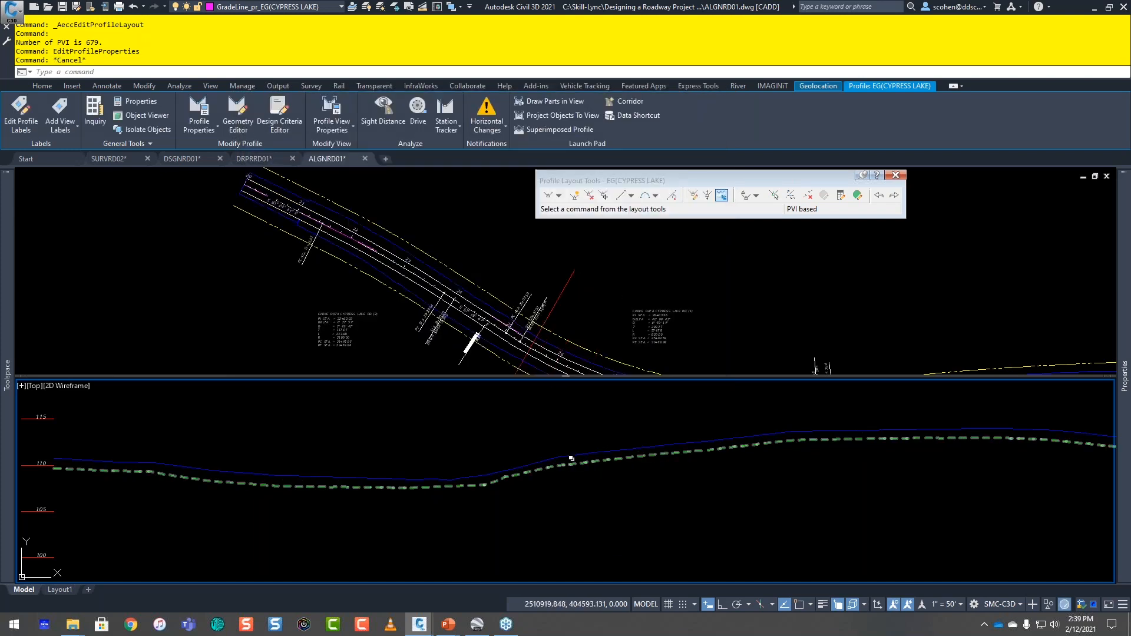
key(Escape)
key(Escape)
key(Escape)
key(Escape)
Step: Select the copied existing ground profile from the overlapping profiles and rename it 1'above
scroll(530, 454, up, 2)
click(572, 498)
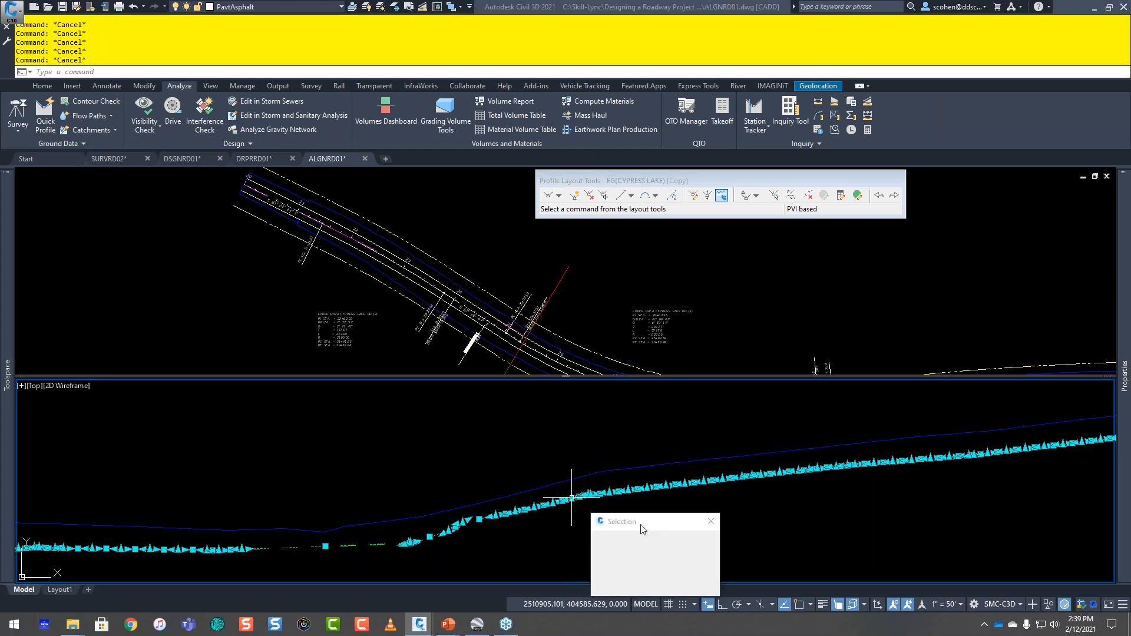
click(613, 538)
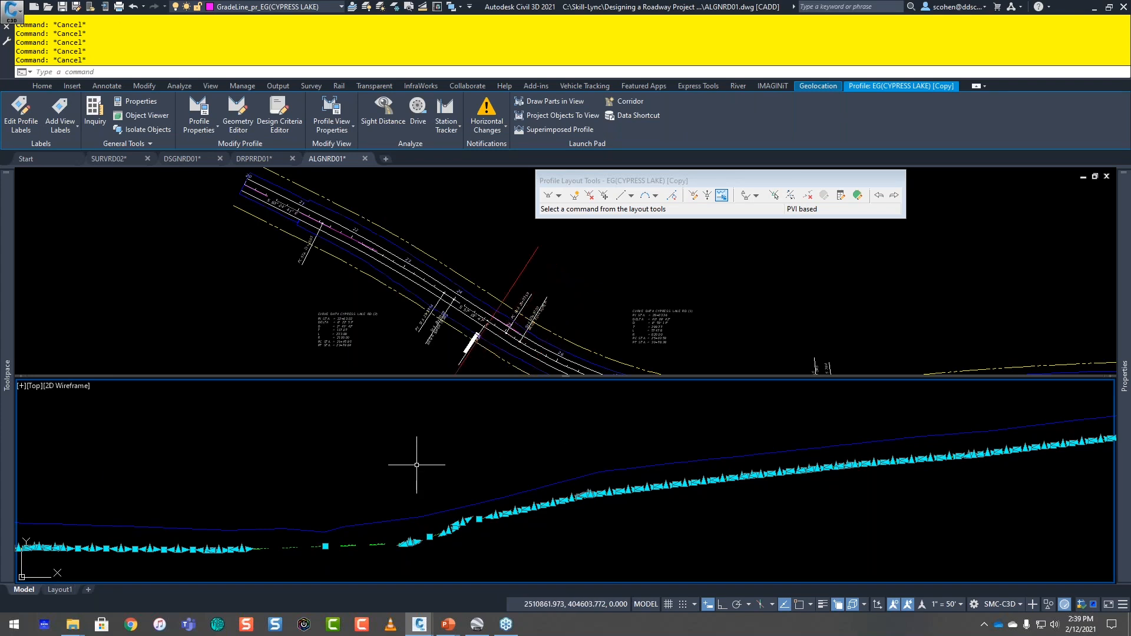
mouse_move(1124, 376)
click(989, 238)
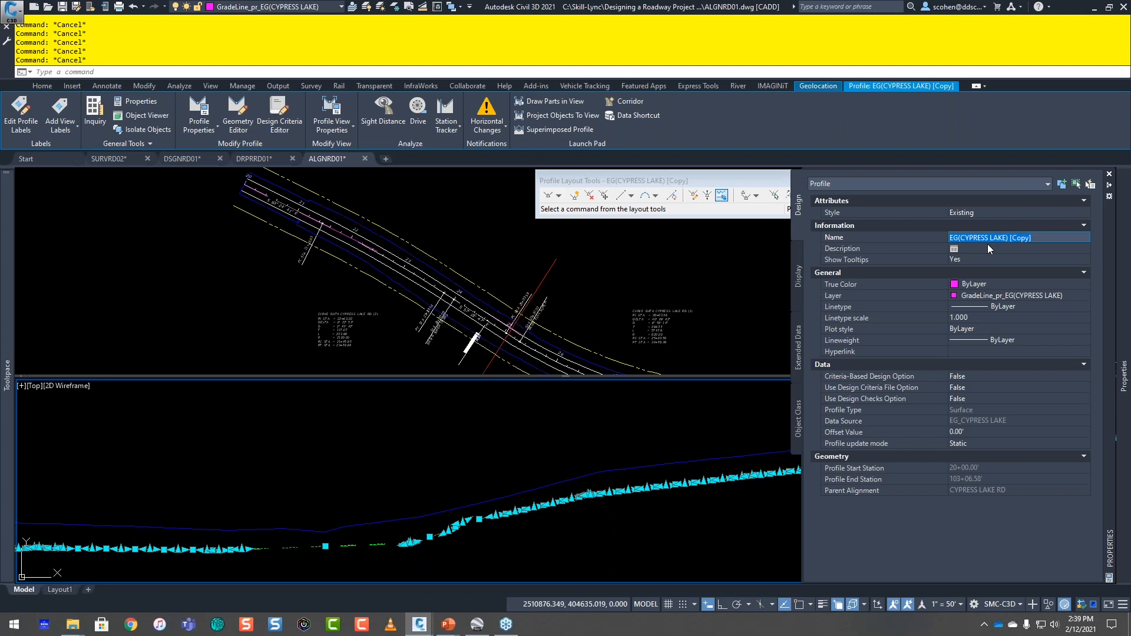
text(1'above)
key(Return)
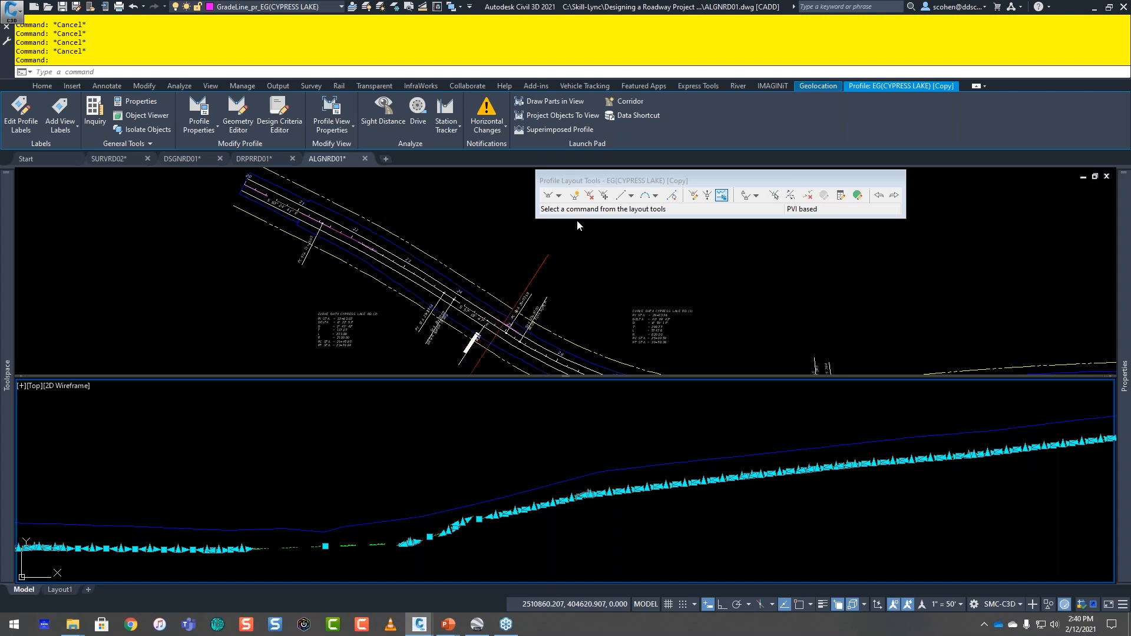
Step: Change the style of the 1'above profile to Proposed Grade
mouse_move(1124, 377)
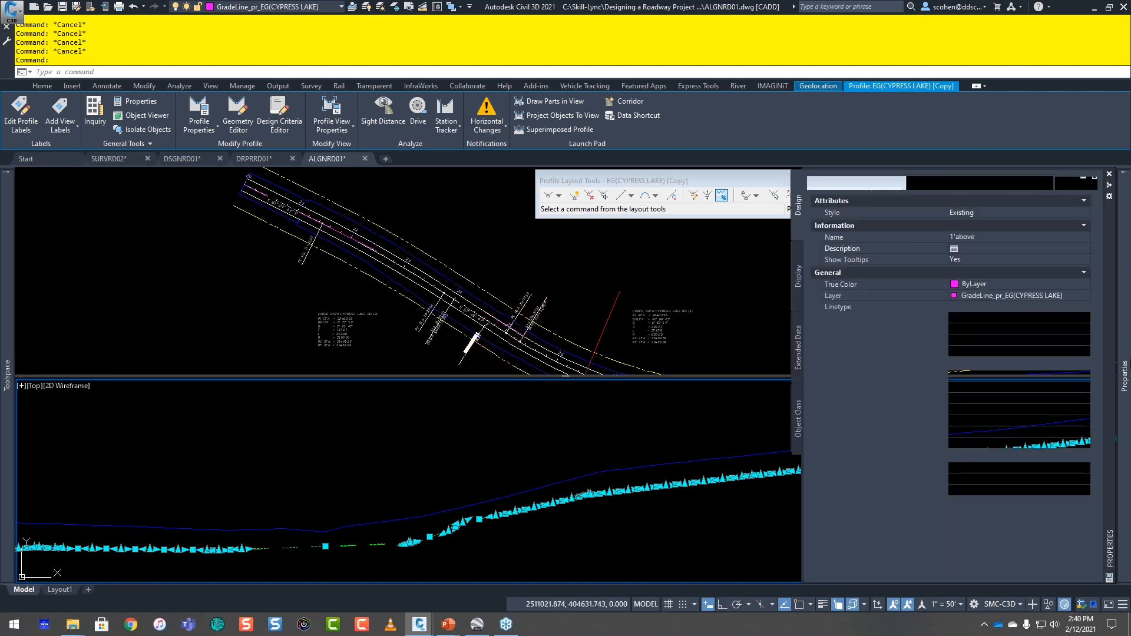
click(979, 212)
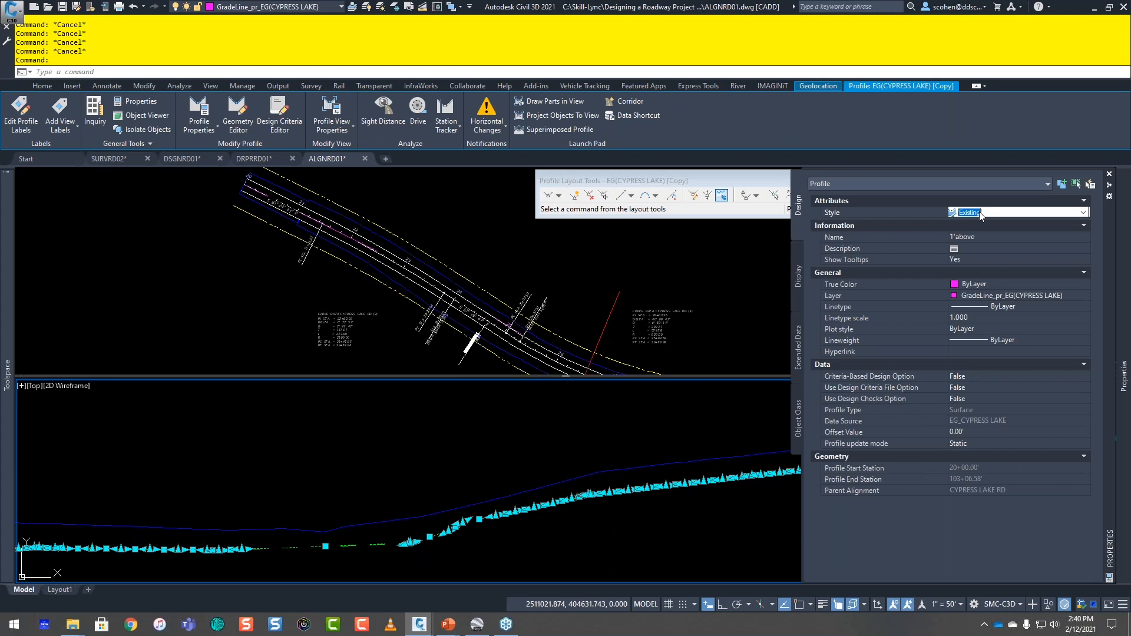
click(979, 213)
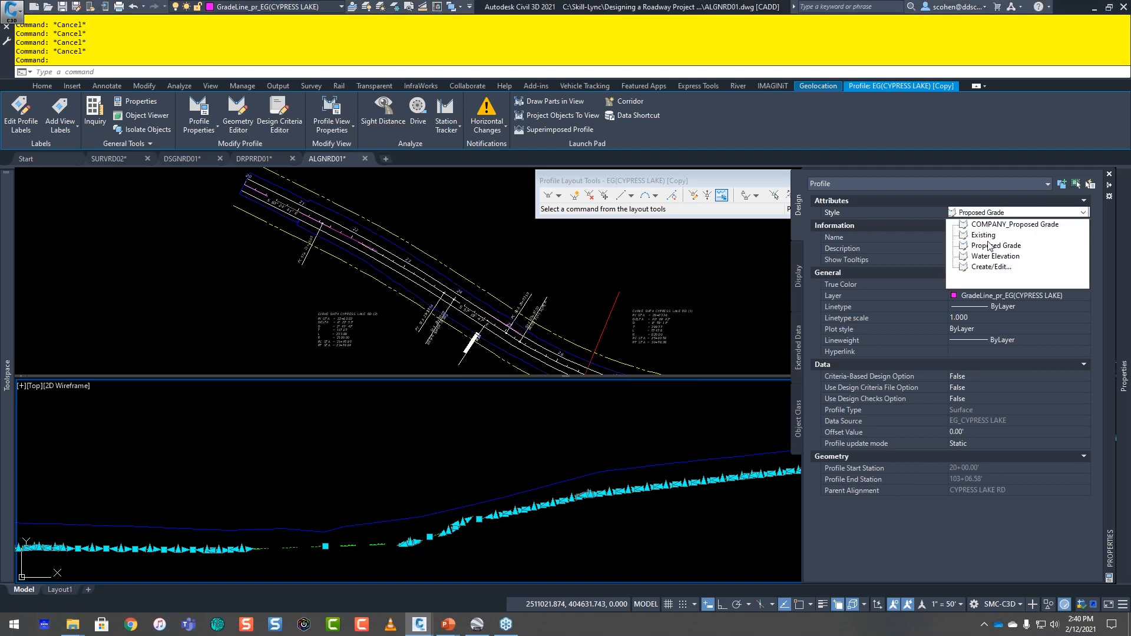
click(989, 245)
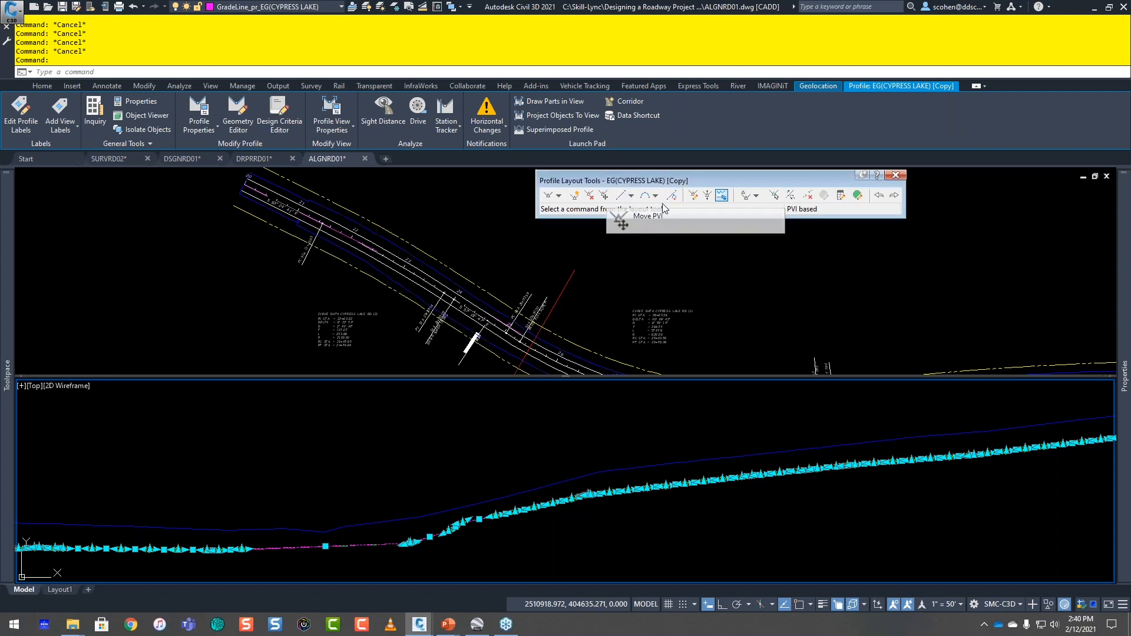
Step: Raise the PVI elevations of the 1'above profile above existing ground with the Raise/Lower PVI Elevation tool
click(707, 196)
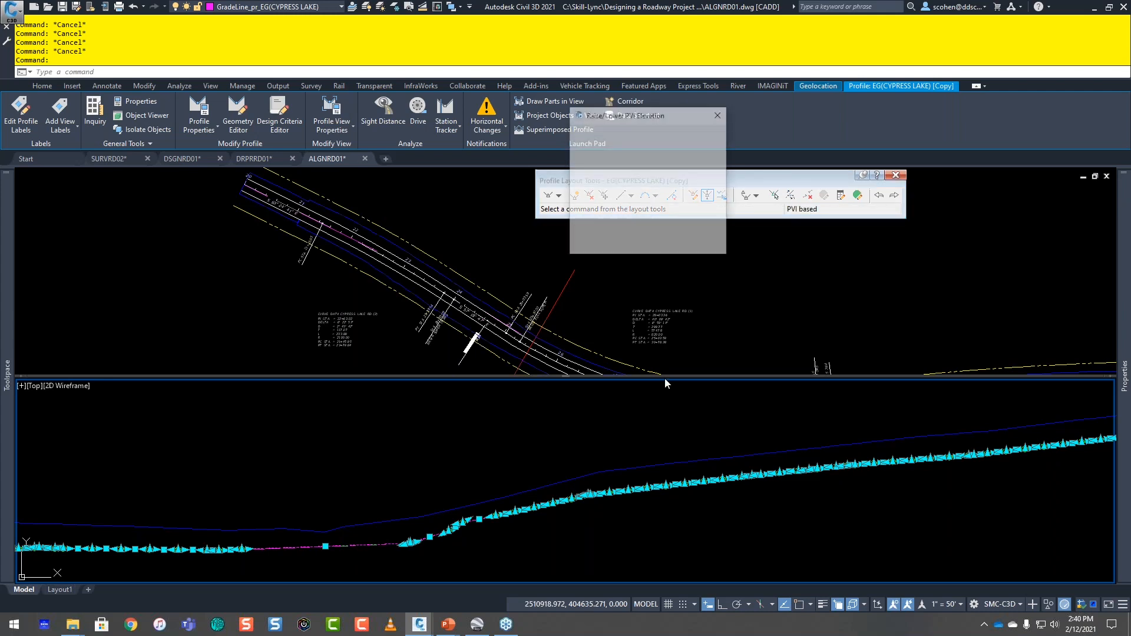
key(Return)
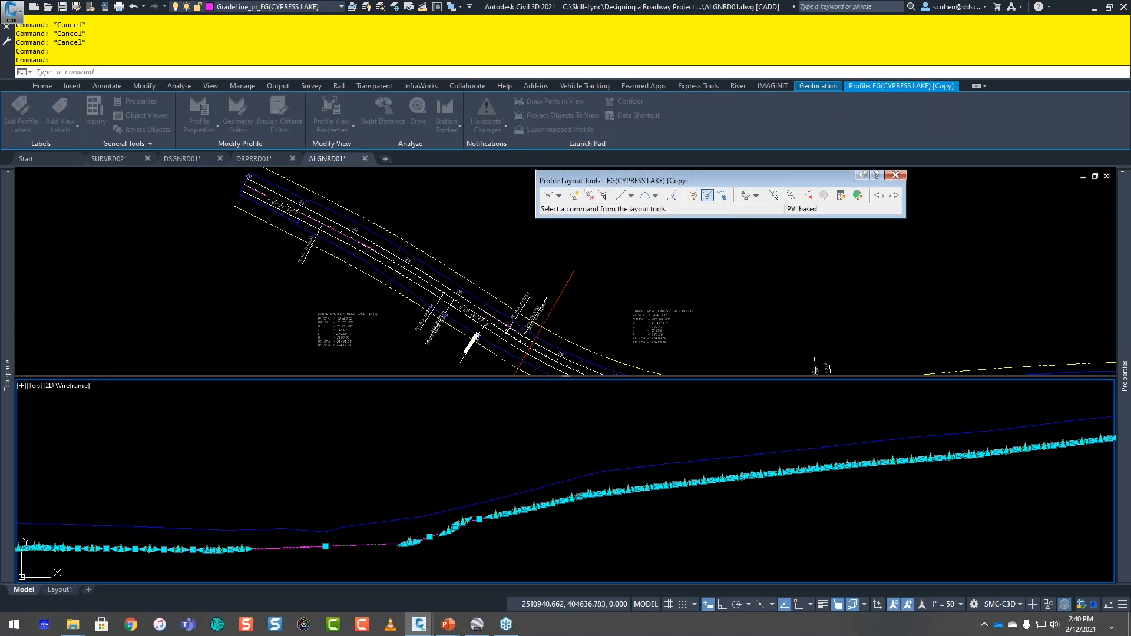
key(Escape)
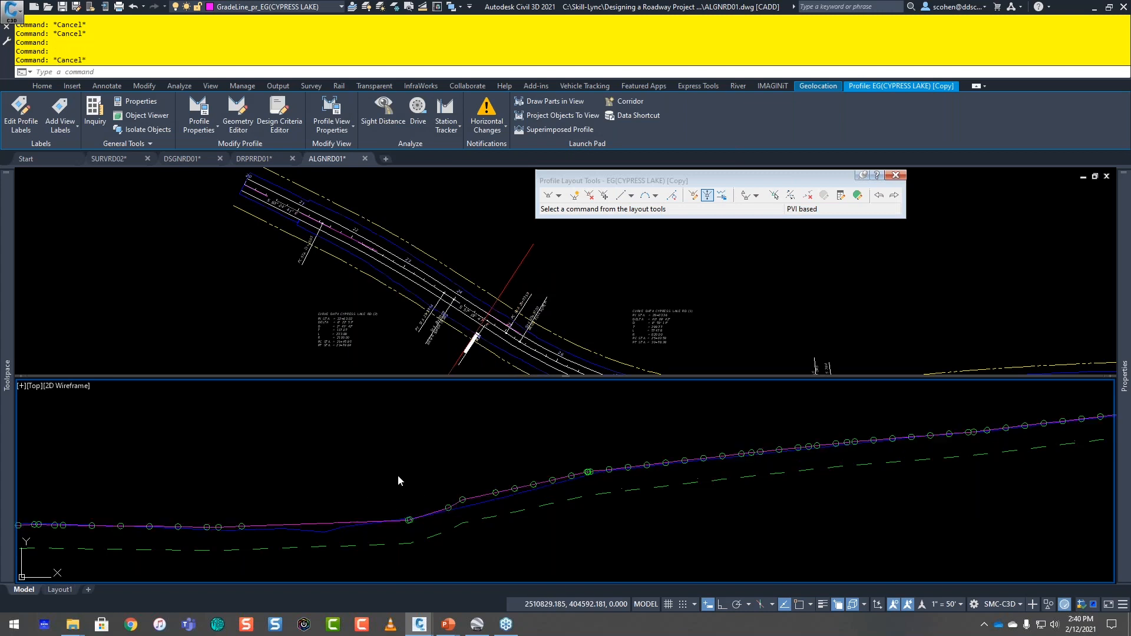
key(Escape)
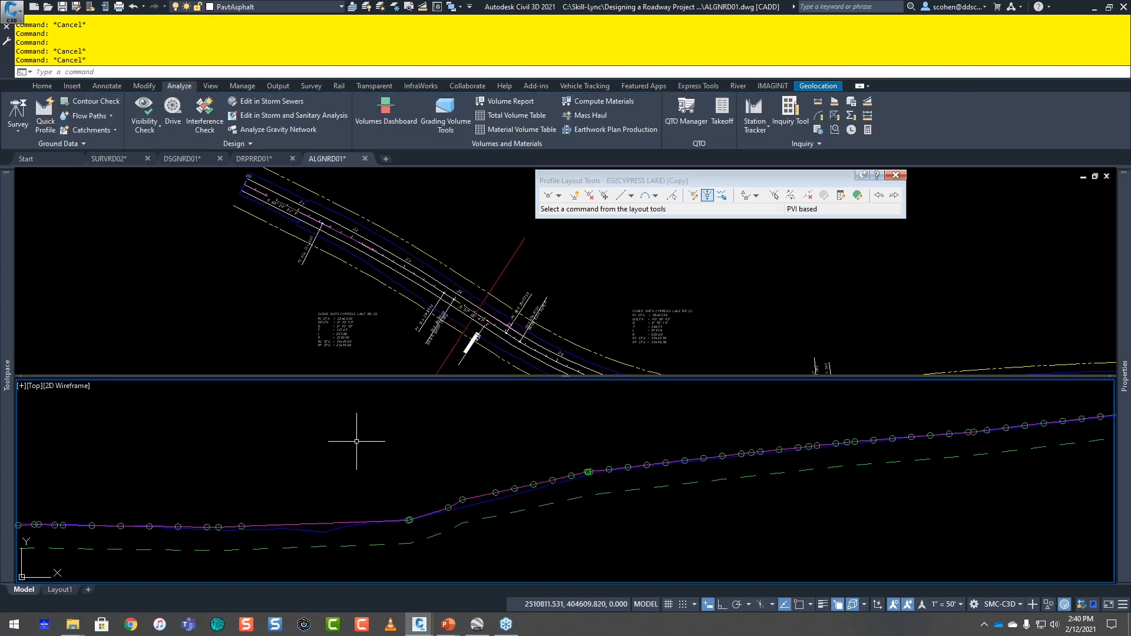
scroll(525, 439, down, 4)
scroll(292, 486, up, 2)
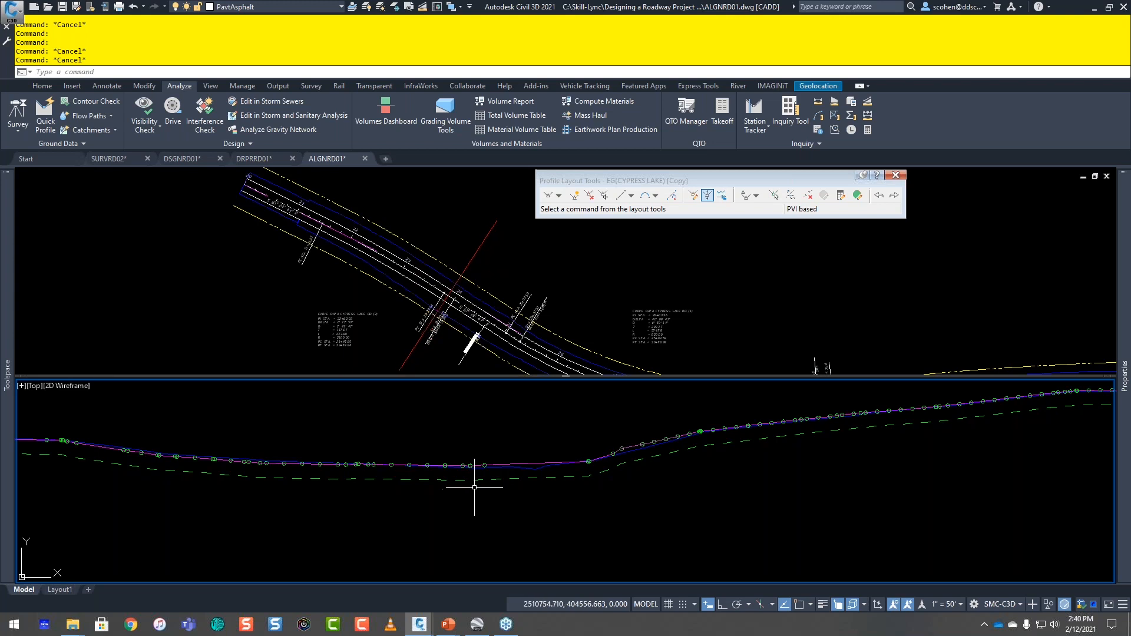
Step: Erase the raised 1'above profile from the CYPRESS LAKE profile view
scroll(479, 451, up, 4)
click(455, 451)
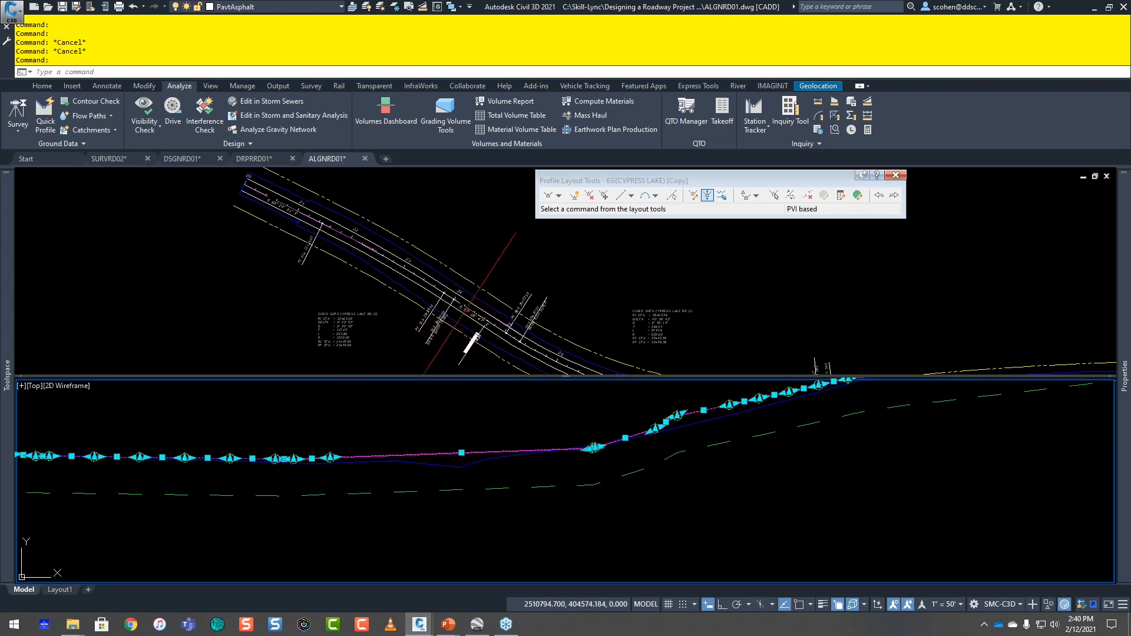
key(Delete)
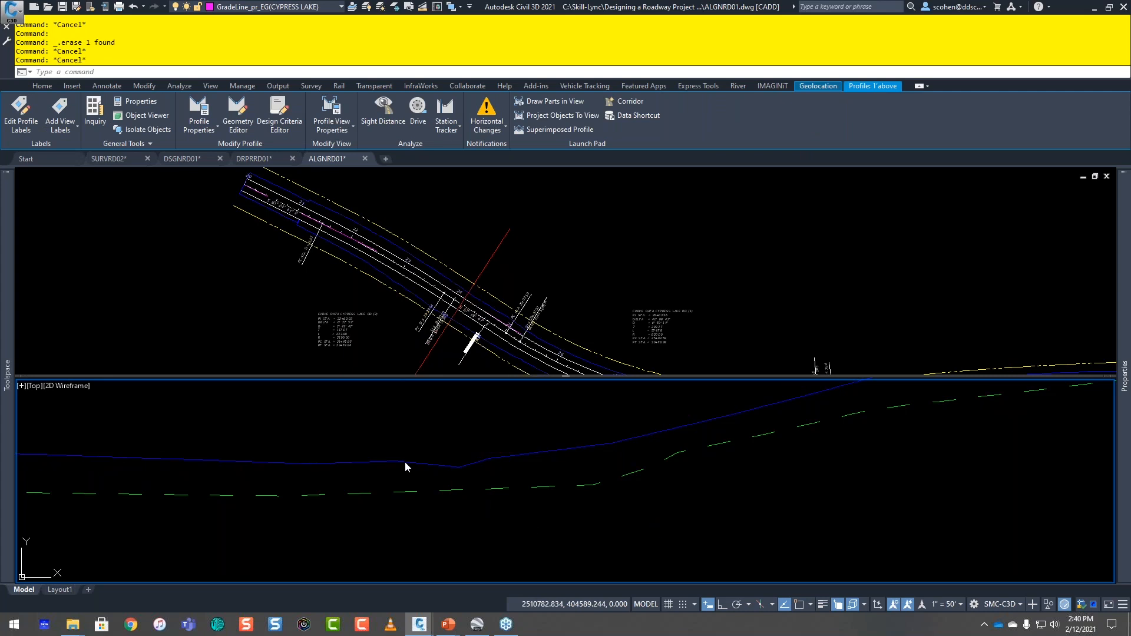
scroll(405, 461, down, 2)
scroll(317, 505, down, 2)
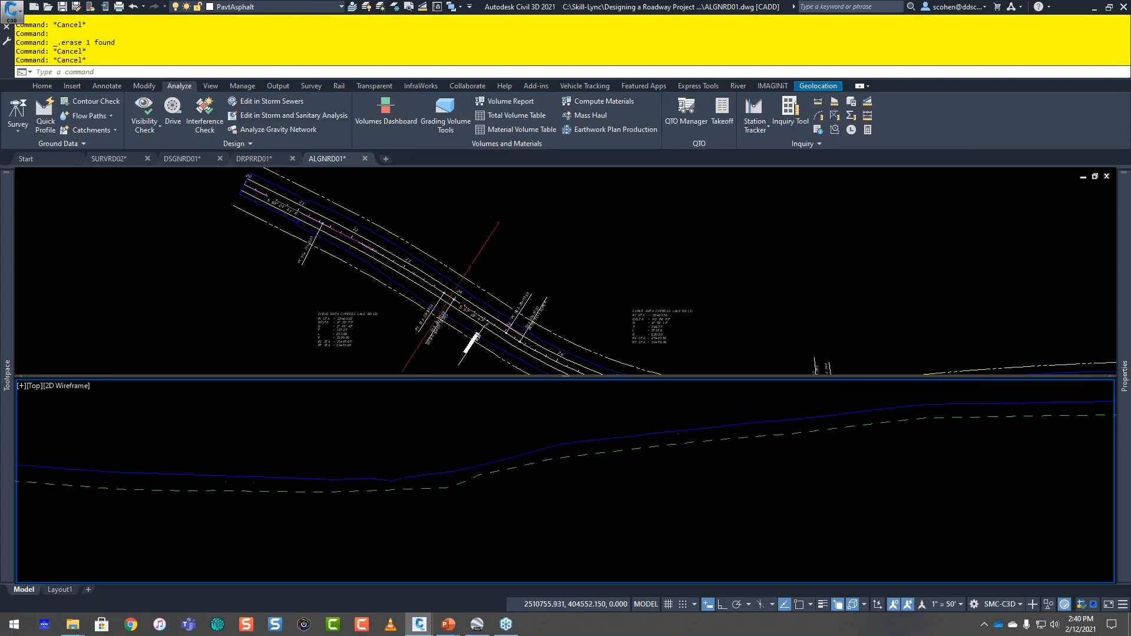
scroll(617, 469, up, 2)
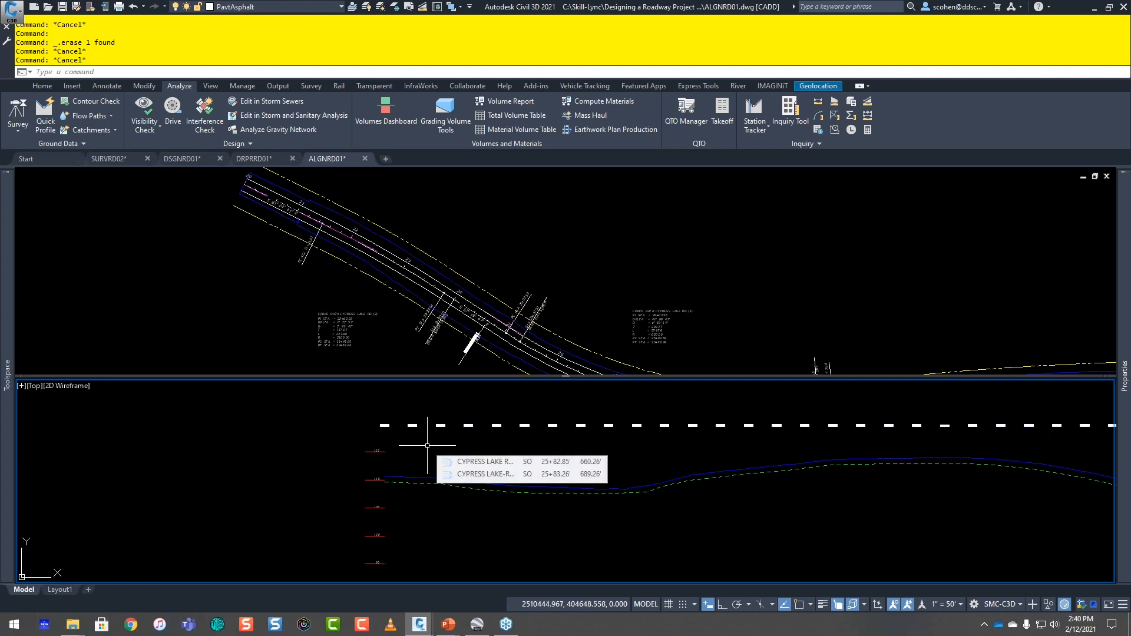
Step: Create a layout profile named _1 on CYPRESS LAKE RD with the Proposed Grade style and the Design label set
scroll(633, 468, down, 4)
scroll(479, 471, down, 2)
scroll(652, 472, down, 3)
click(845, 487)
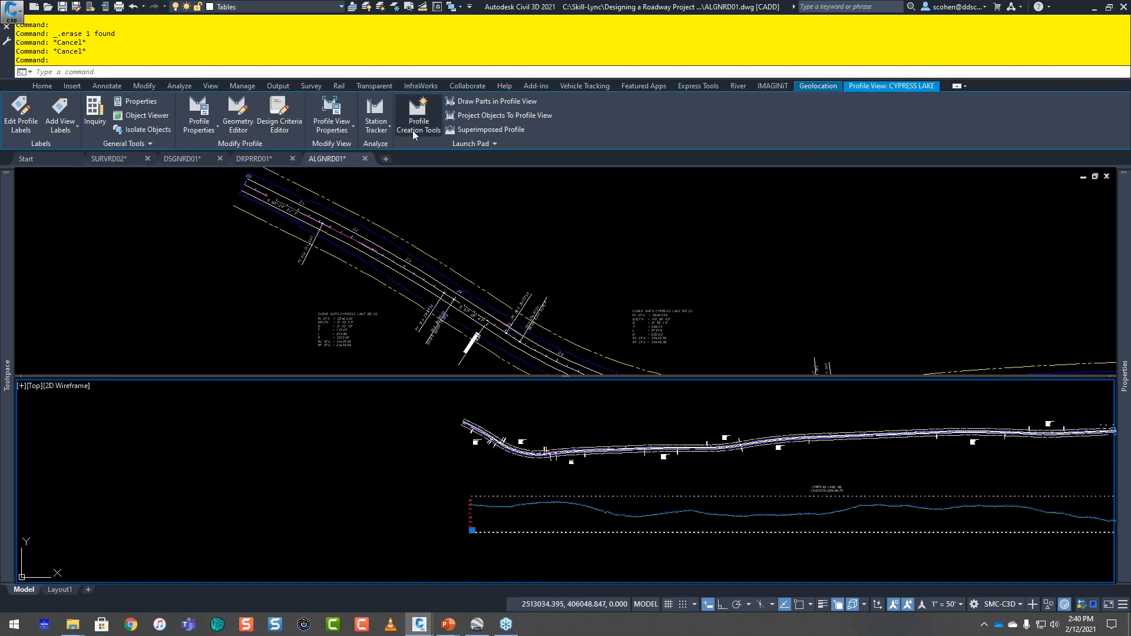
click(414, 121)
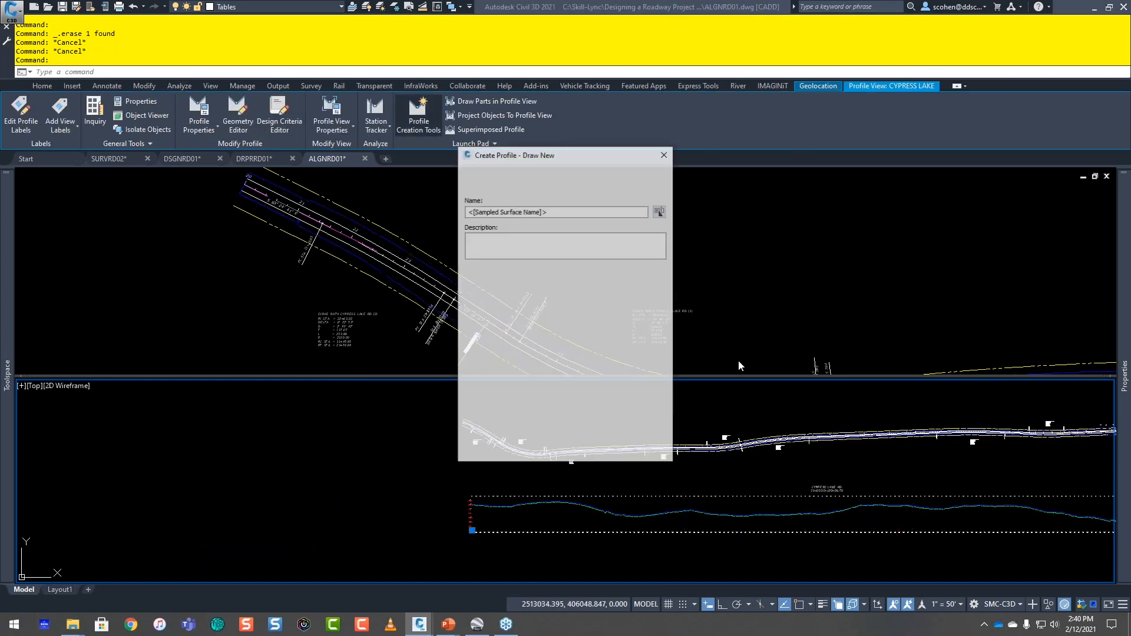
text(_1)
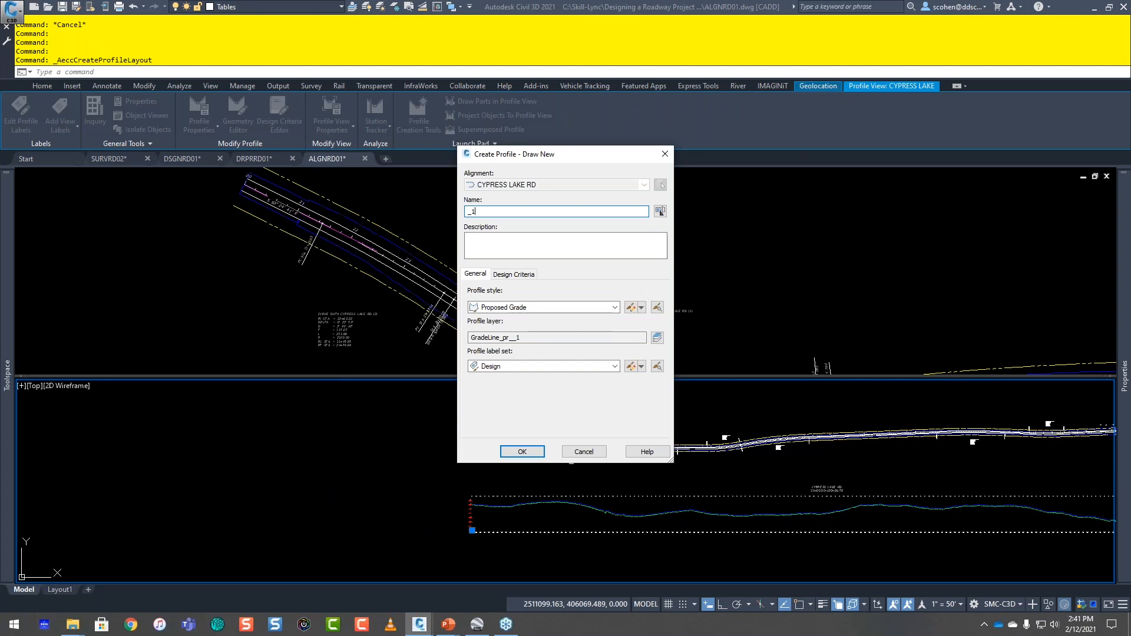
click(517, 449)
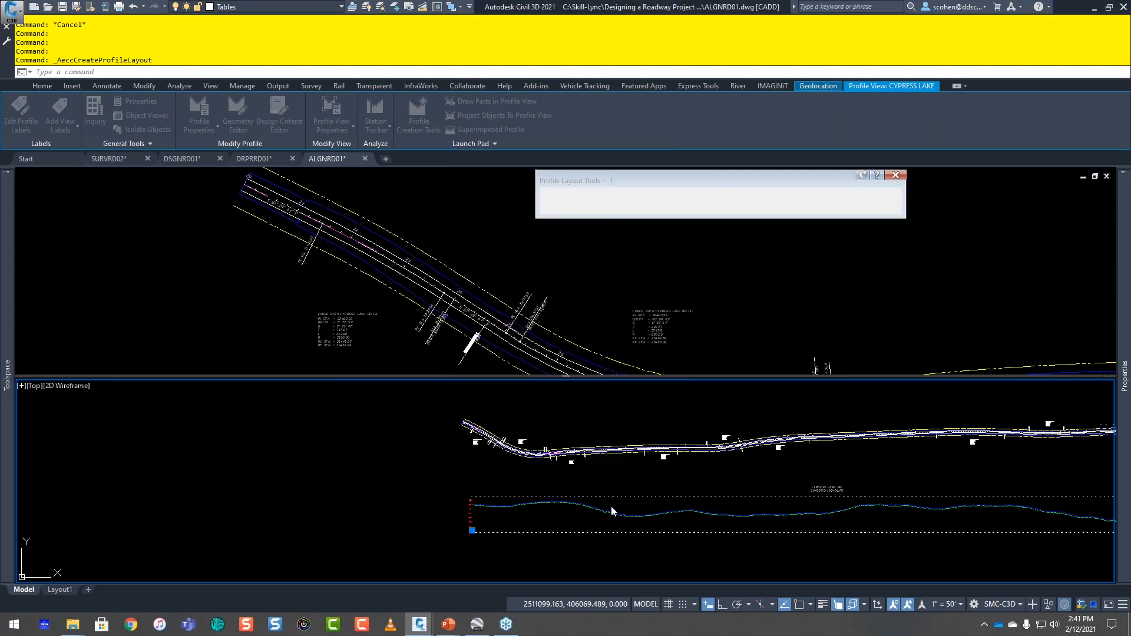
drag(615, 178, 768, 137)
Step: Start Draw Tangents for profile _1 and use Profile Station and Elevation from Plan on the CYPRESS LAKE RD profile view
scroll(478, 501, up, 10)
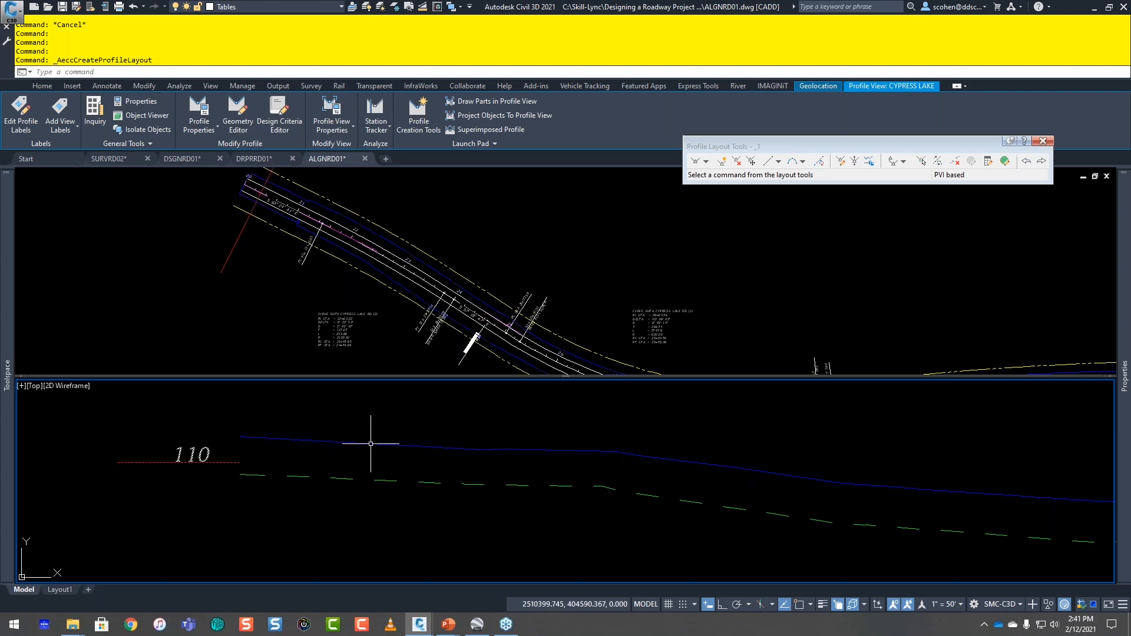
click(705, 161)
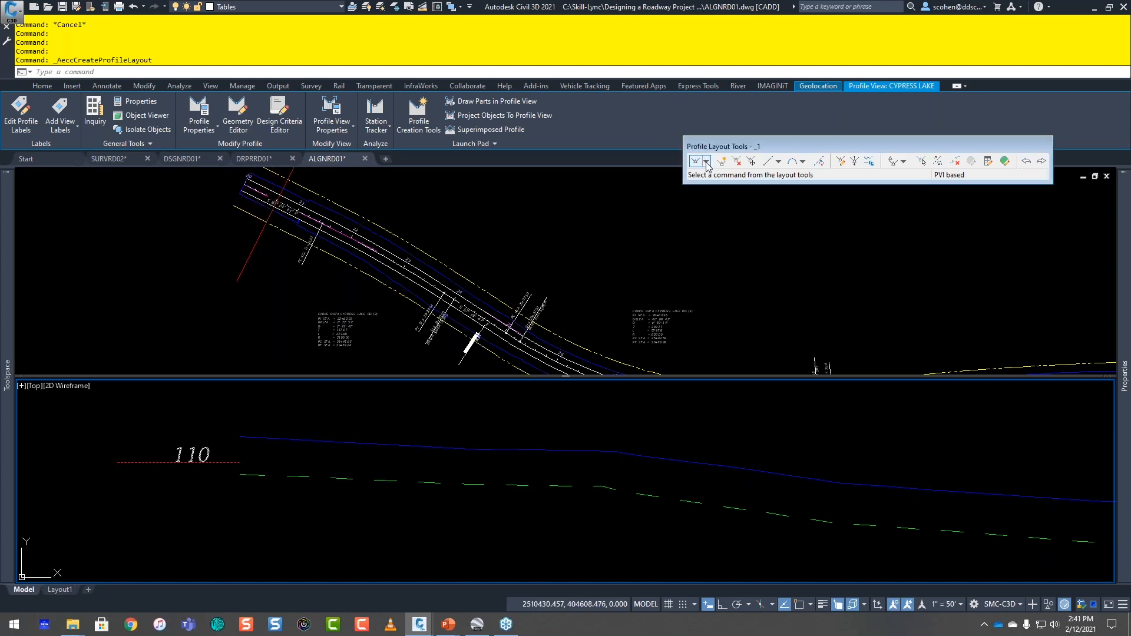
click(730, 175)
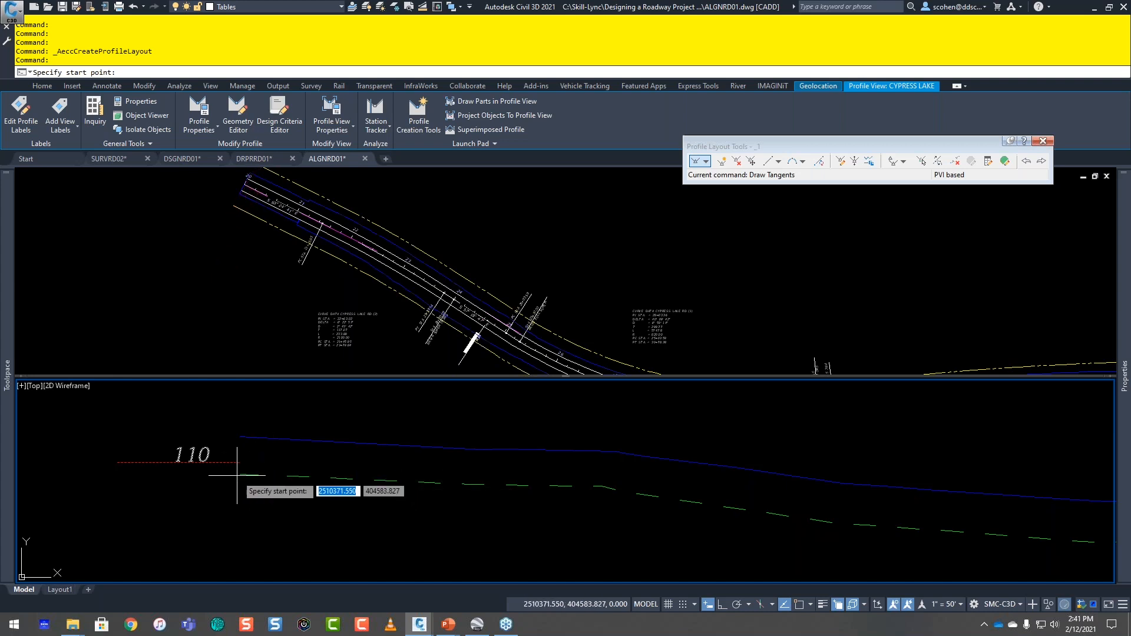
click(366, 88)
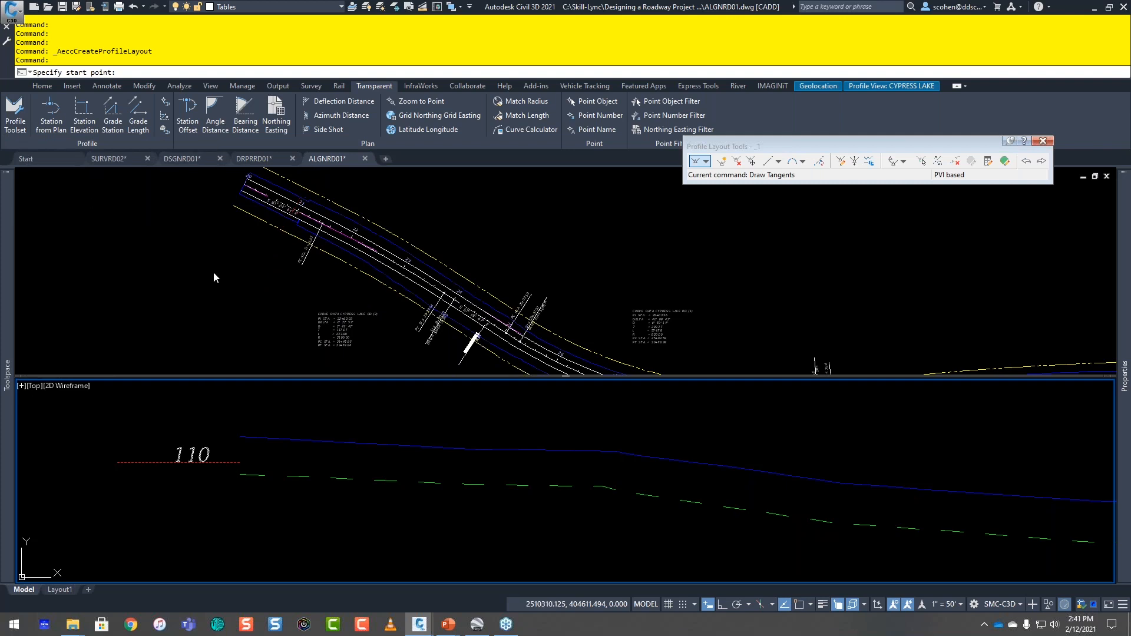
click(165, 128)
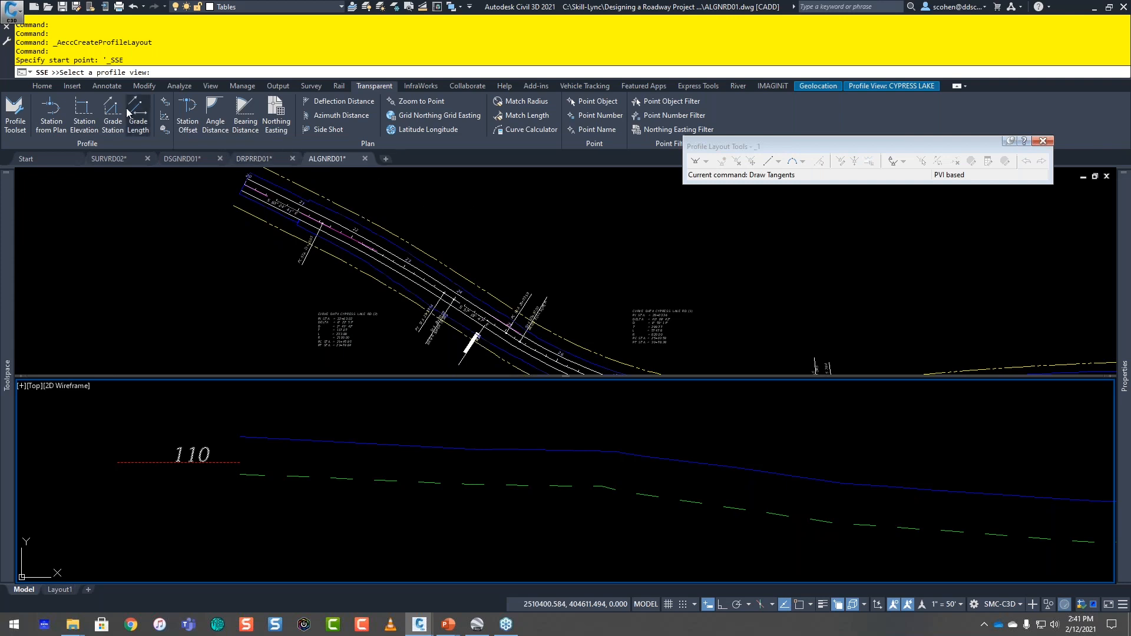
scroll(465, 438, down, 4)
scroll(465, 439, down, 8)
scroll(642, 429, up, 4)
click(537, 424)
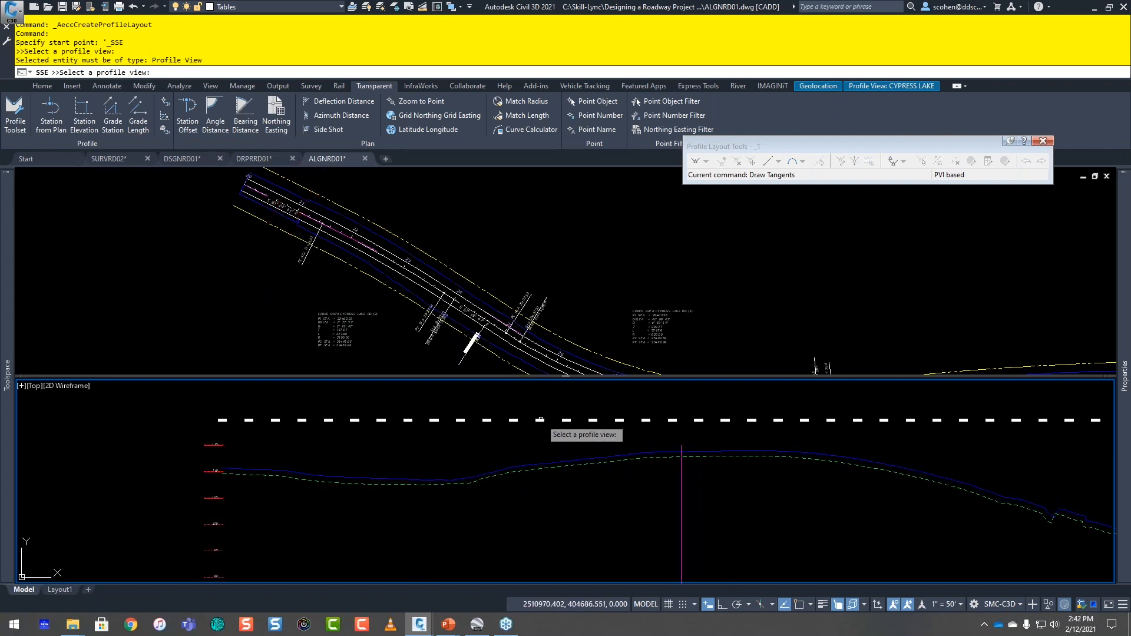
scroll(556, 456, down, 3)
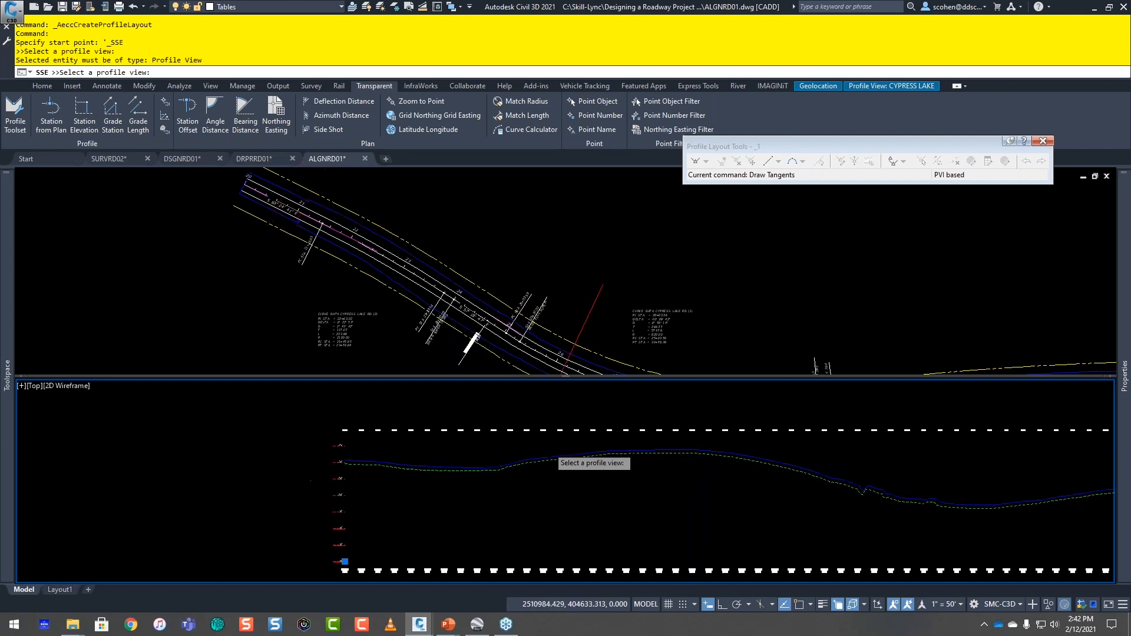
middle_drag(740, 457, 439, 475)
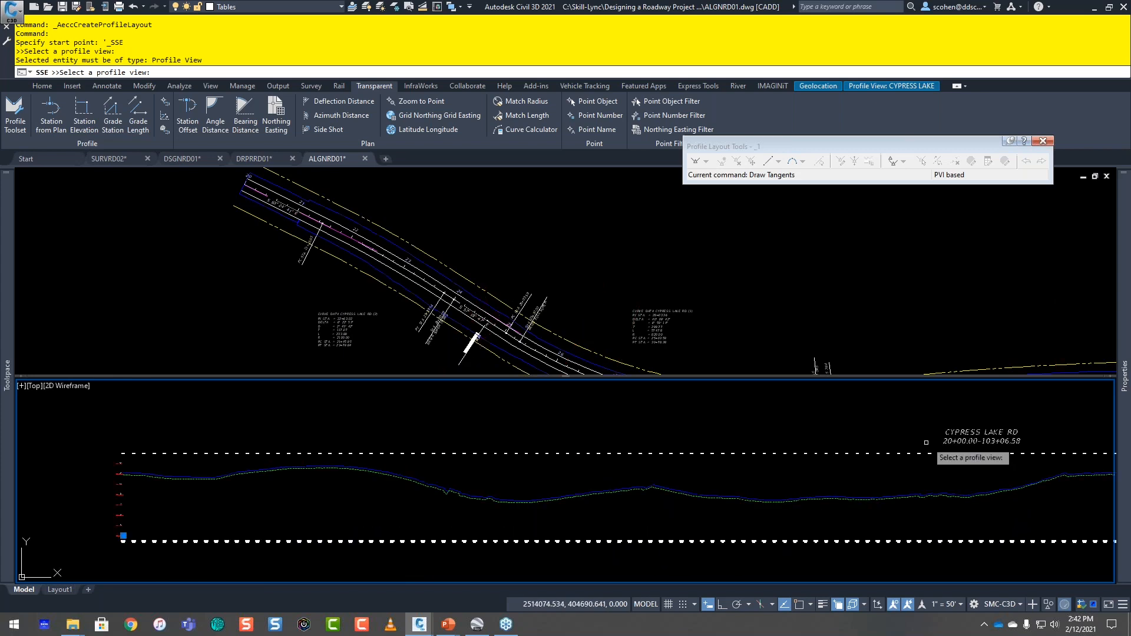
click(949, 441)
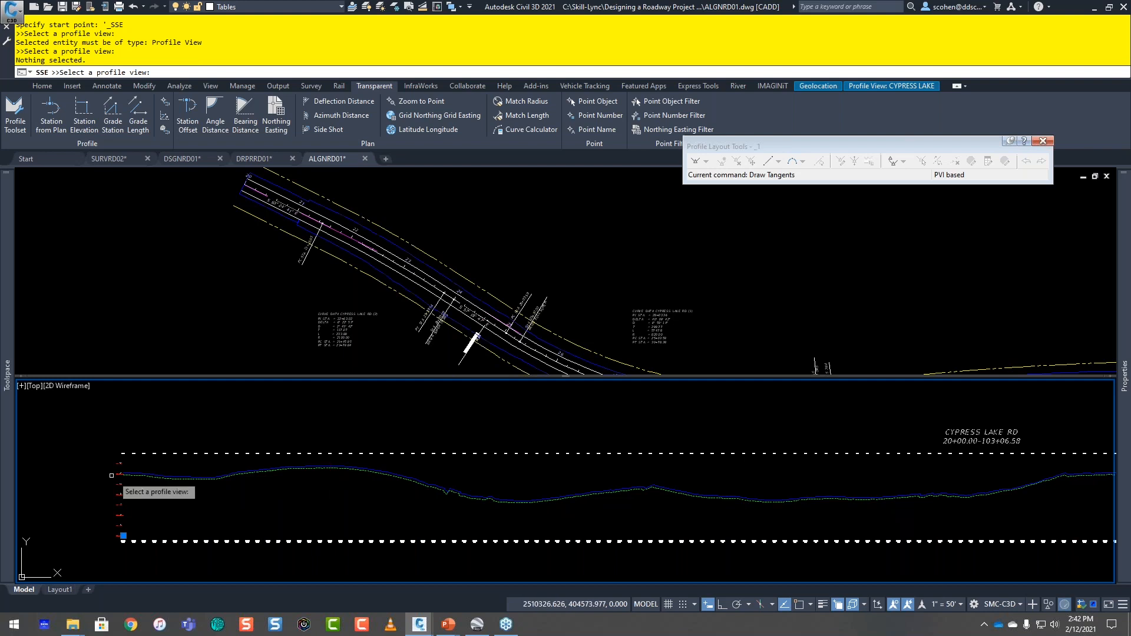
scroll(86, 476, up, 4)
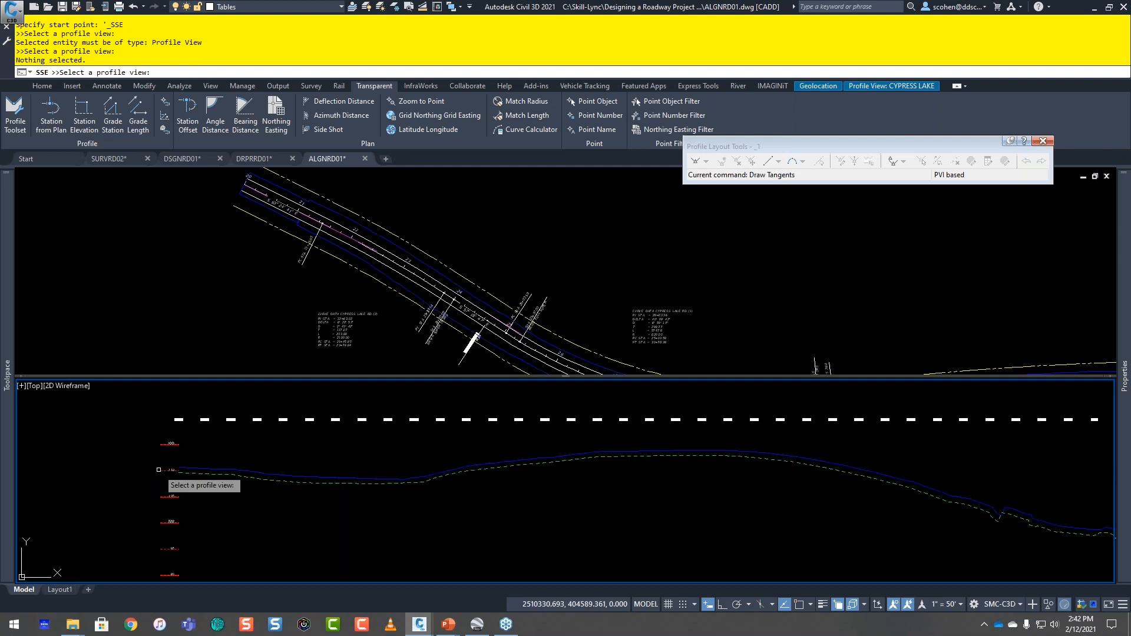
click(175, 433)
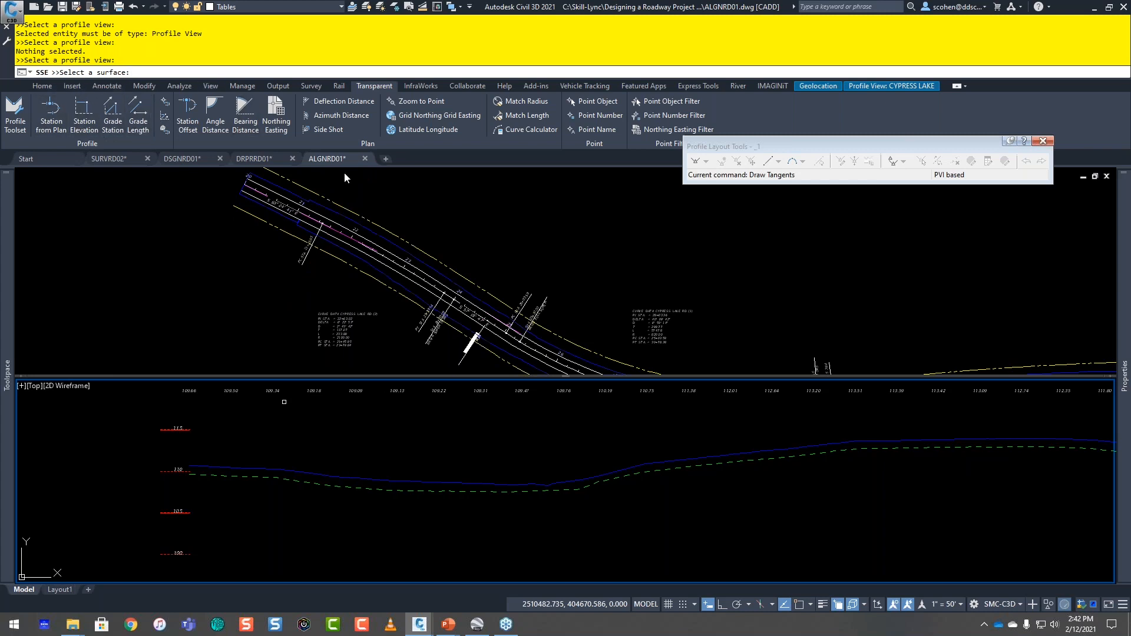
Step: Set the tangent's start point by choosing the surface and a Nearest-snapped point on the plan alignment just before station 21
click(396, 212)
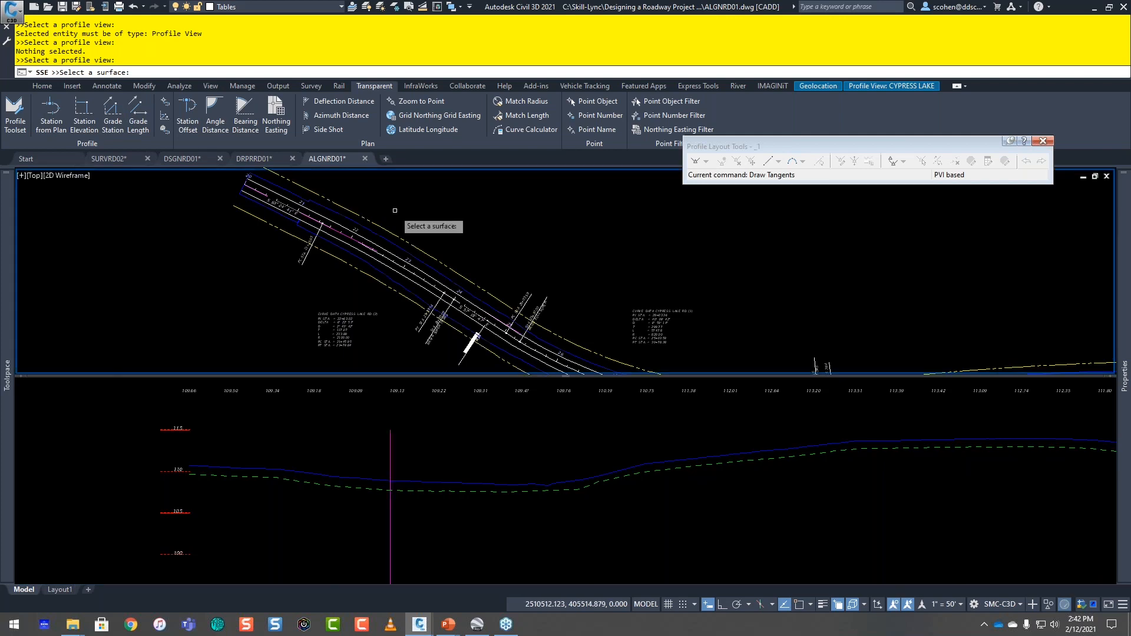
click(329, 209)
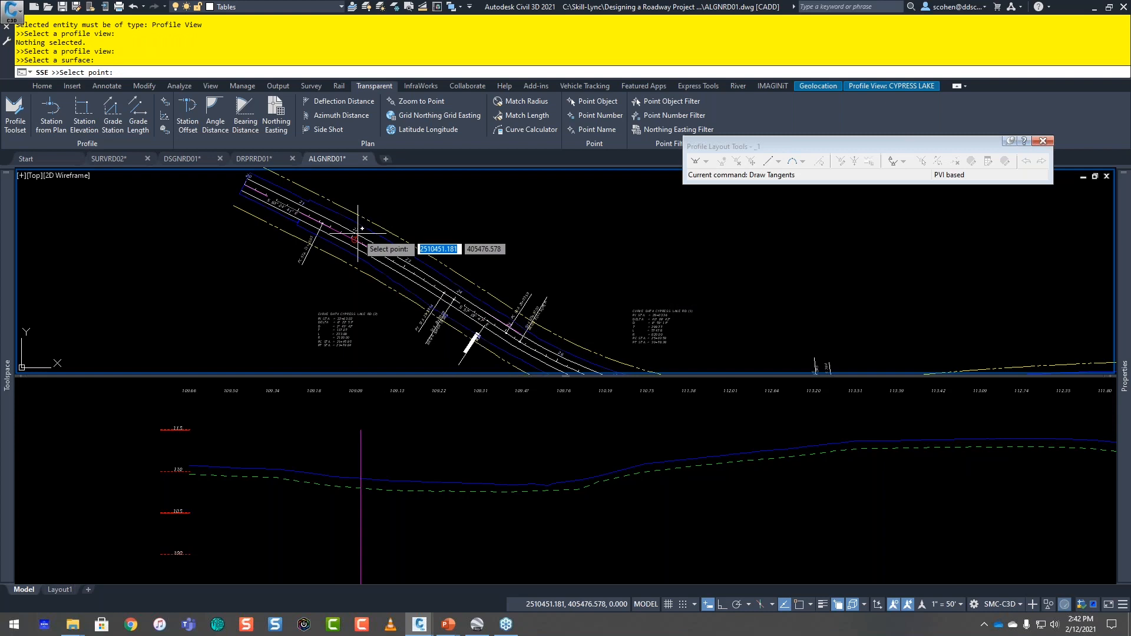
middle_drag(304, 228, 246, 229)
scroll(365, 241, up, 4)
scroll(311, 239, up, 2)
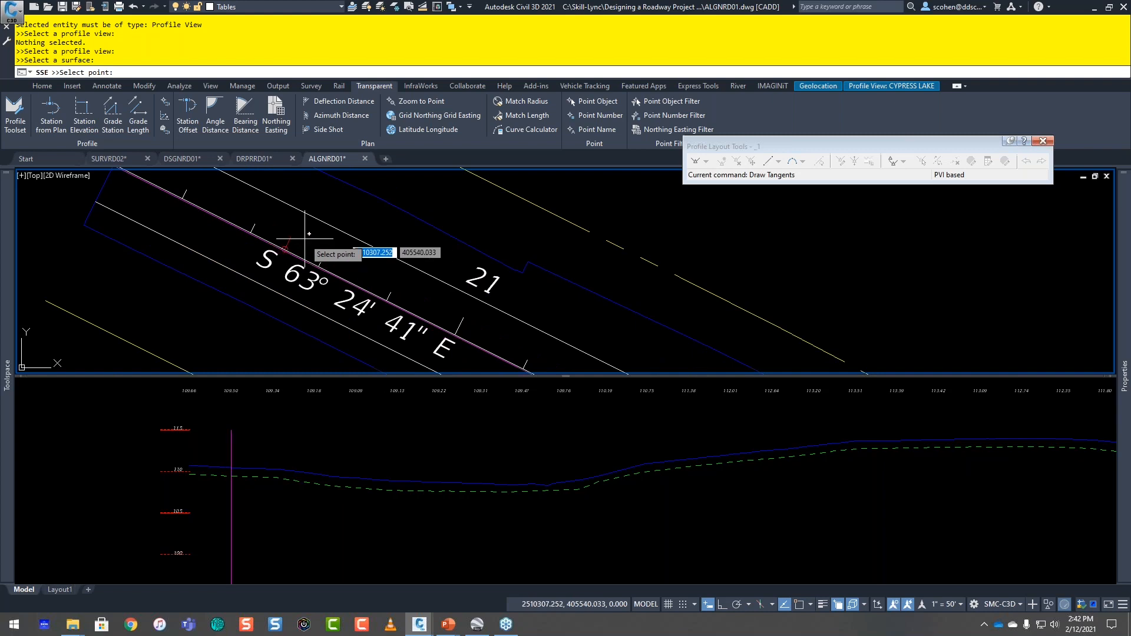
shift+right_click(273, 238)
key(r)
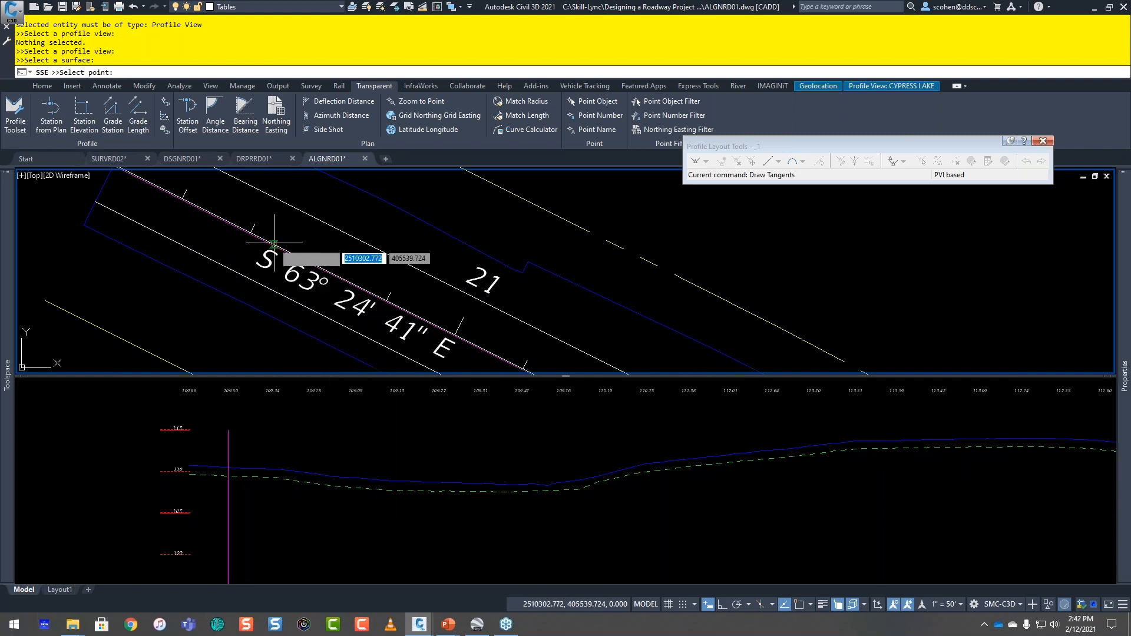
scroll(273, 242, up, 4)
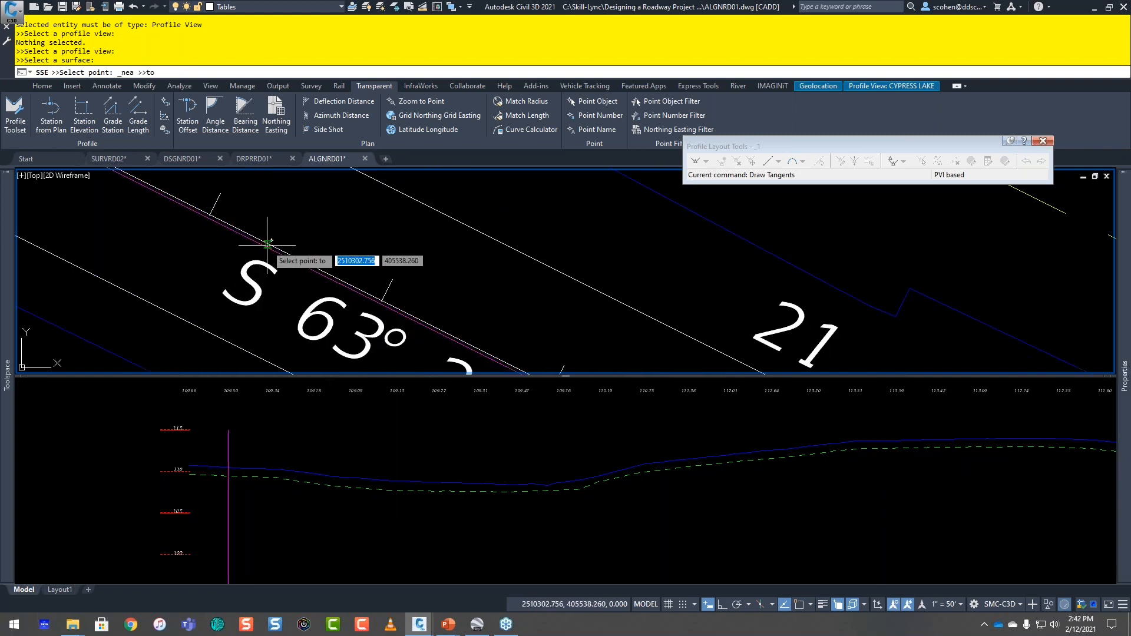
click(271, 243)
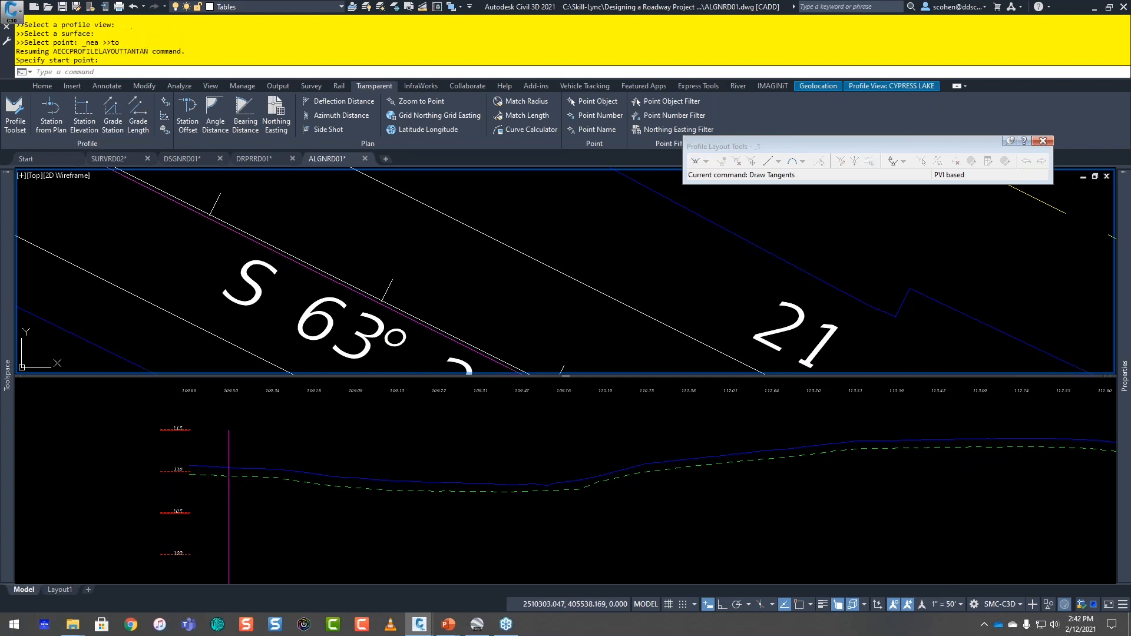
Step: Leave plan-based picking and end the tangent below existing ground at about station 23+29, elevation 103.5, finishing the tangent
click(443, 460)
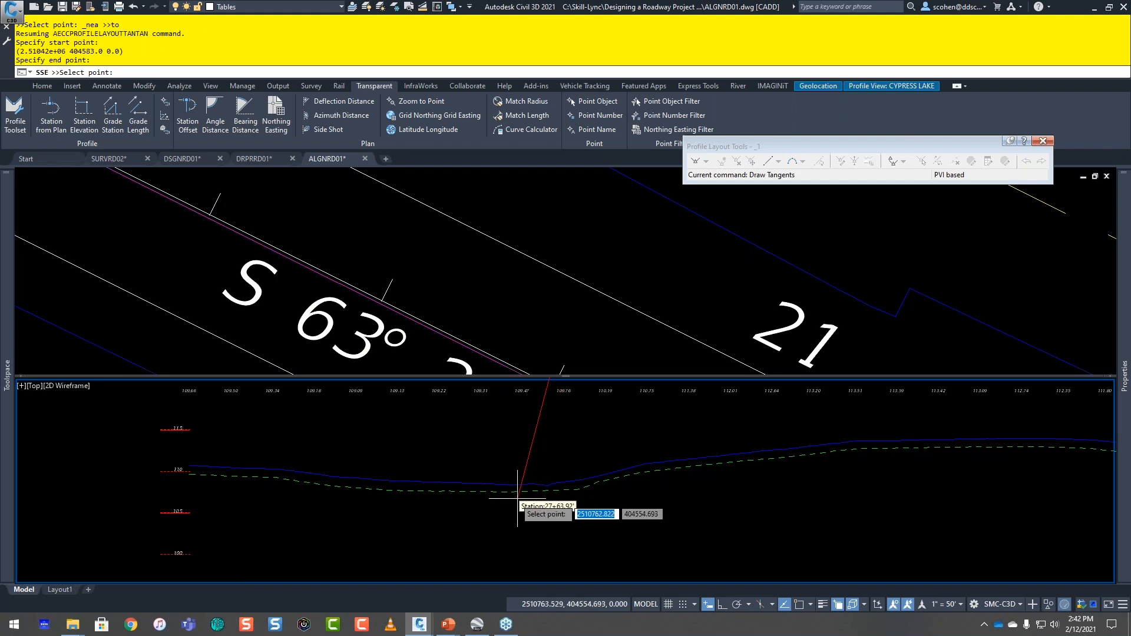
key(Escape)
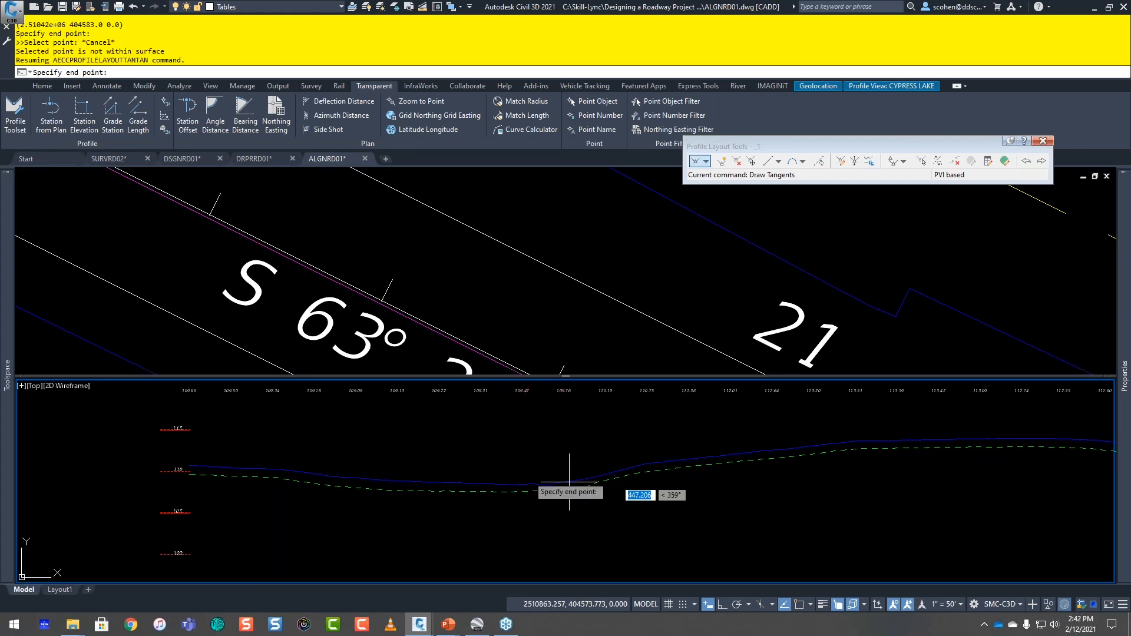
scroll(554, 473, up, 3)
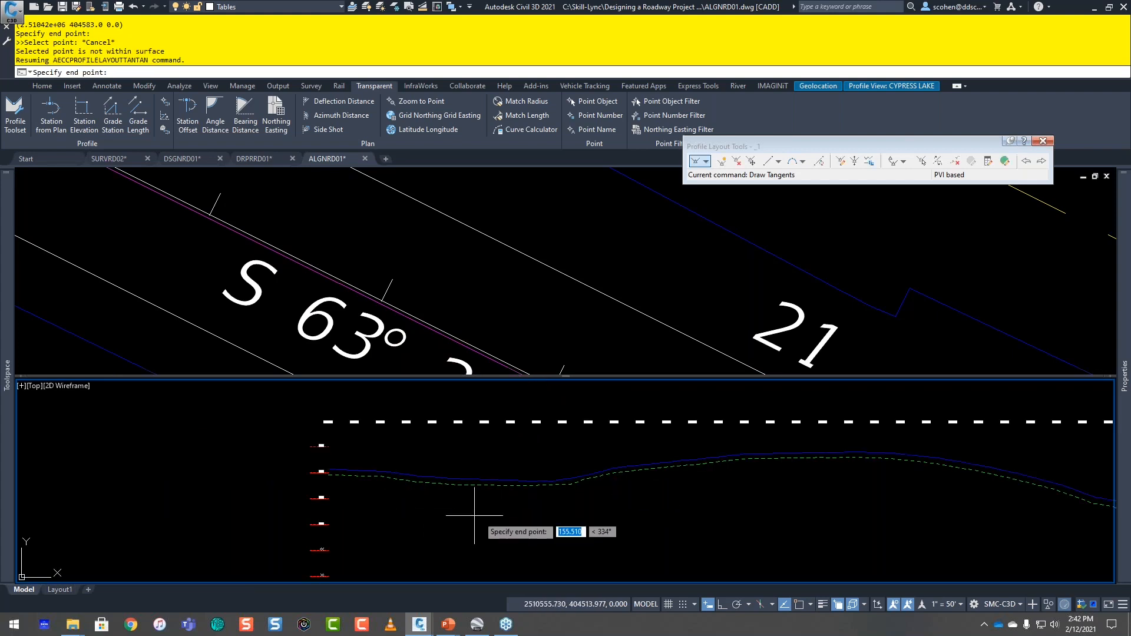
middle_drag(549, 503, 384, 429)
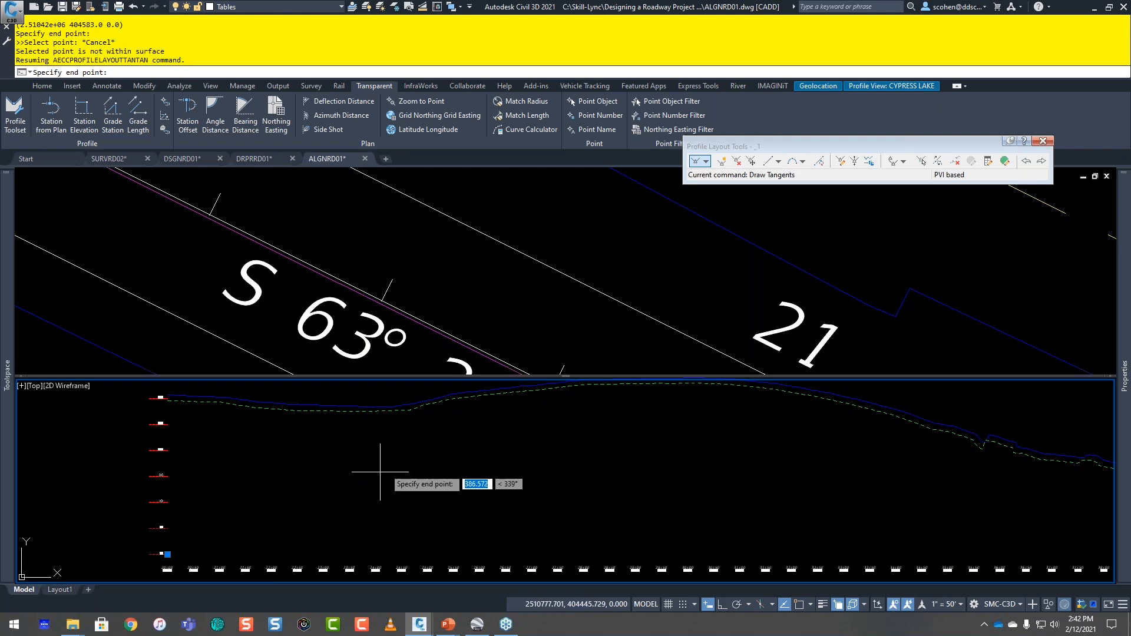
click(339, 432)
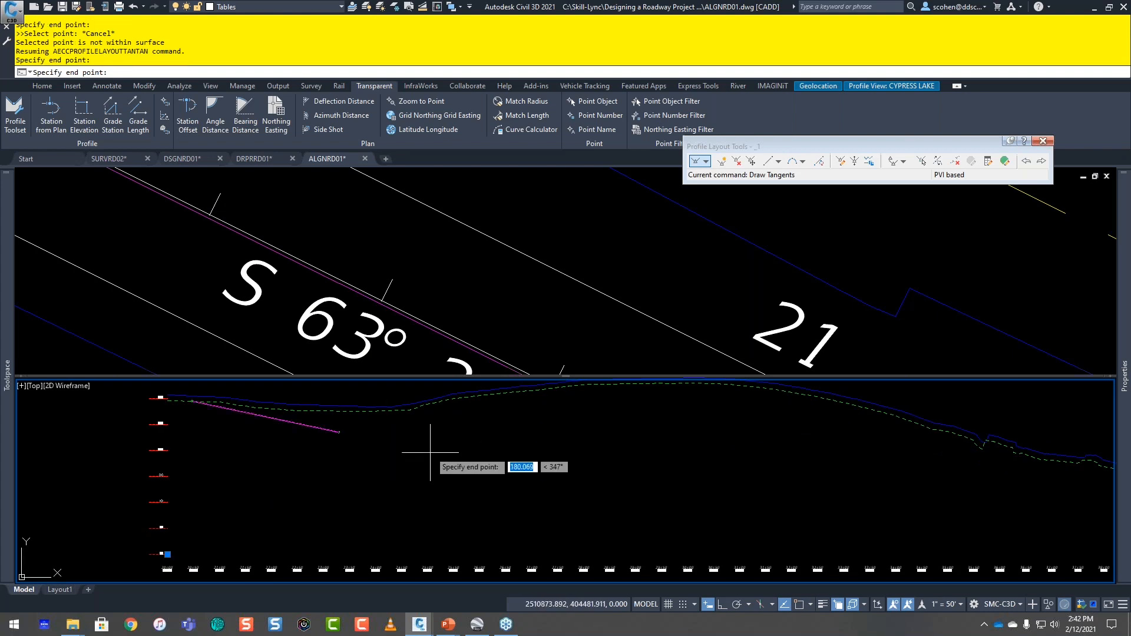
scroll(323, 404, up, 6)
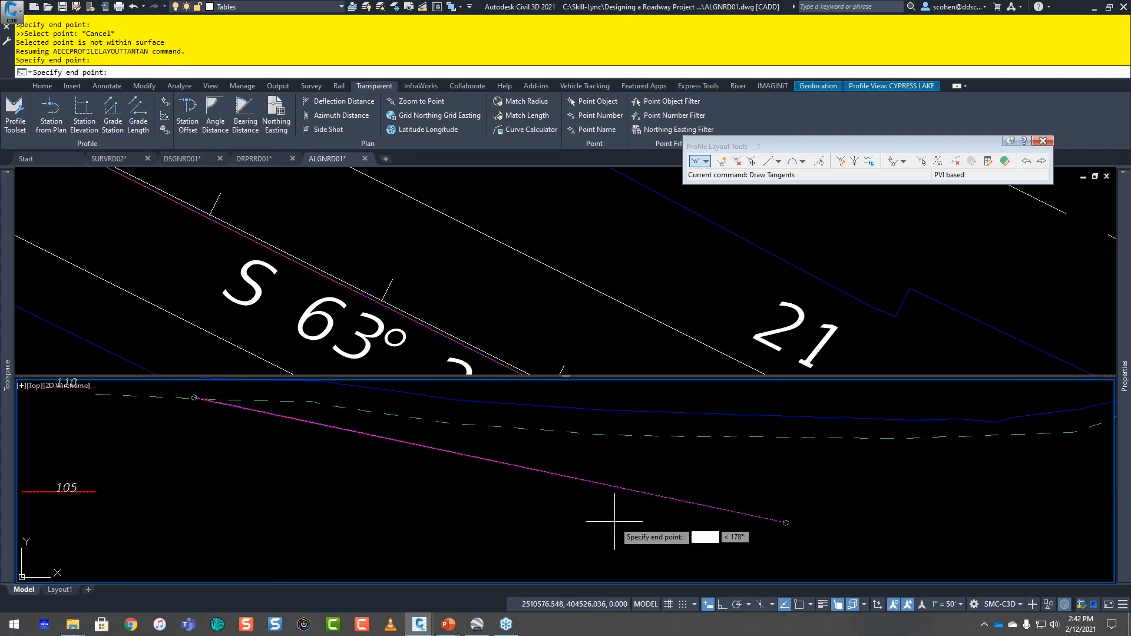
scroll(173, 430, up, 3)
scroll(430, 480, down, 5)
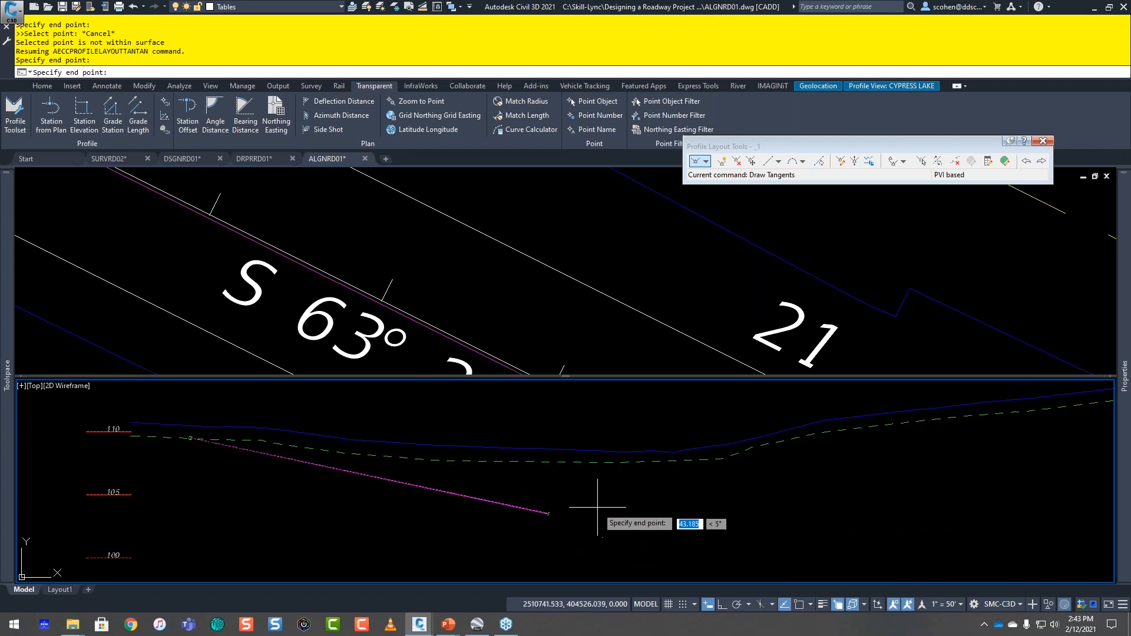
scroll(602, 509, down, 5)
key(Escape)
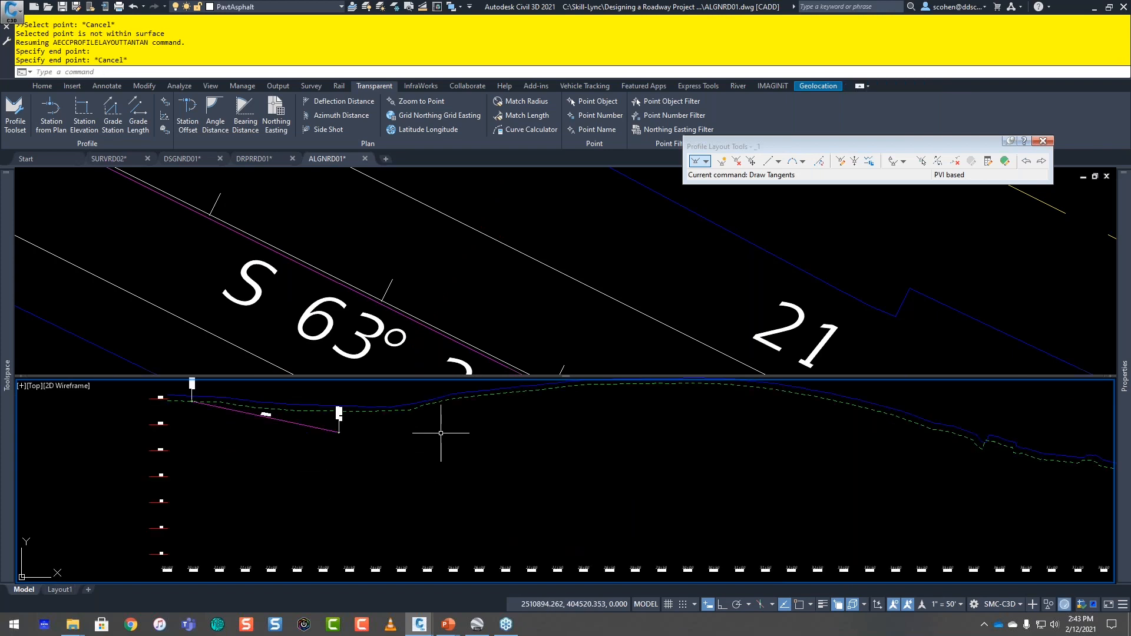
Step: Set the elevation of profile _1's end PVI to 106.5, keeping it at station 23+29.41
middle_drag(420, 432, 409, 496)
scroll(303, 496, up, 3)
click(318, 464)
click(366, 492)
click(320, 488)
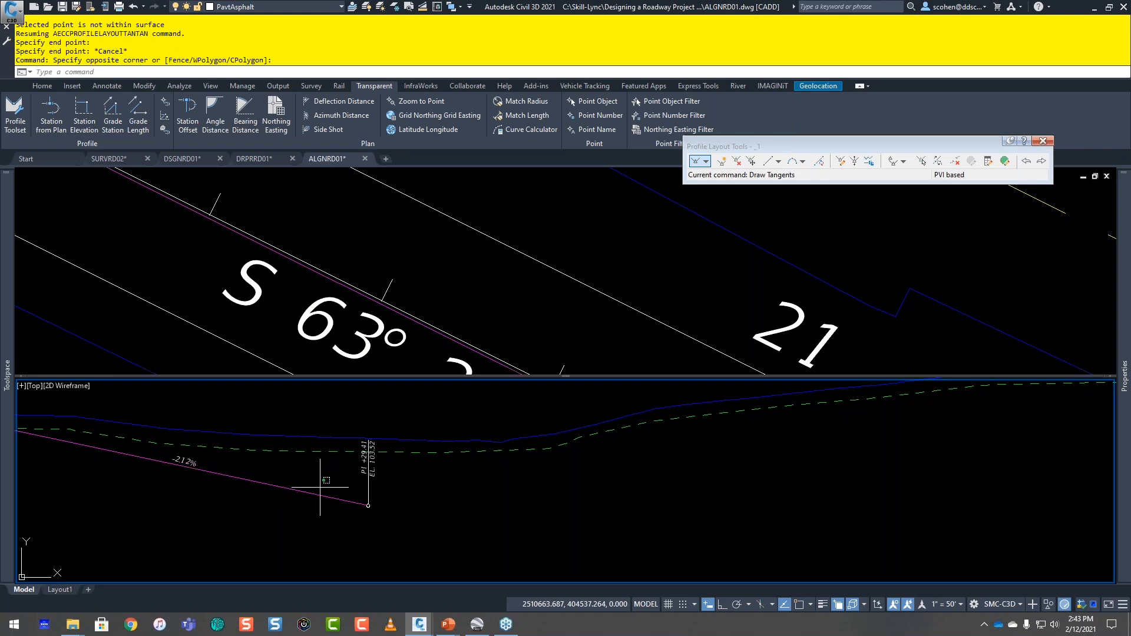
click(293, 508)
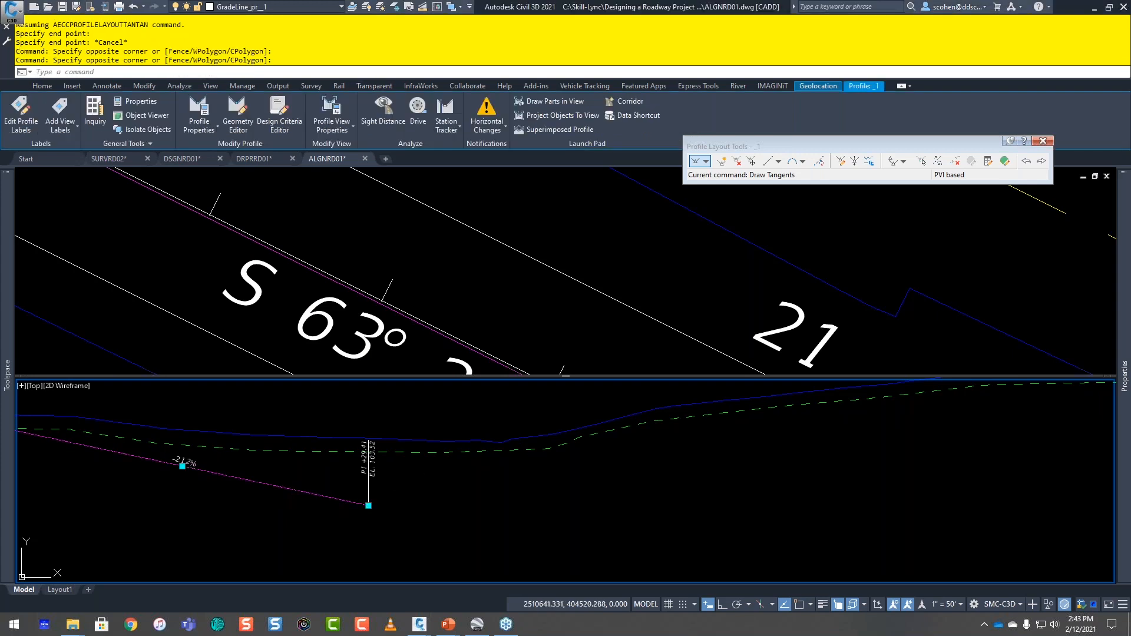
scroll(398, 506, up, 2)
middle_drag(390, 510, 534, 501)
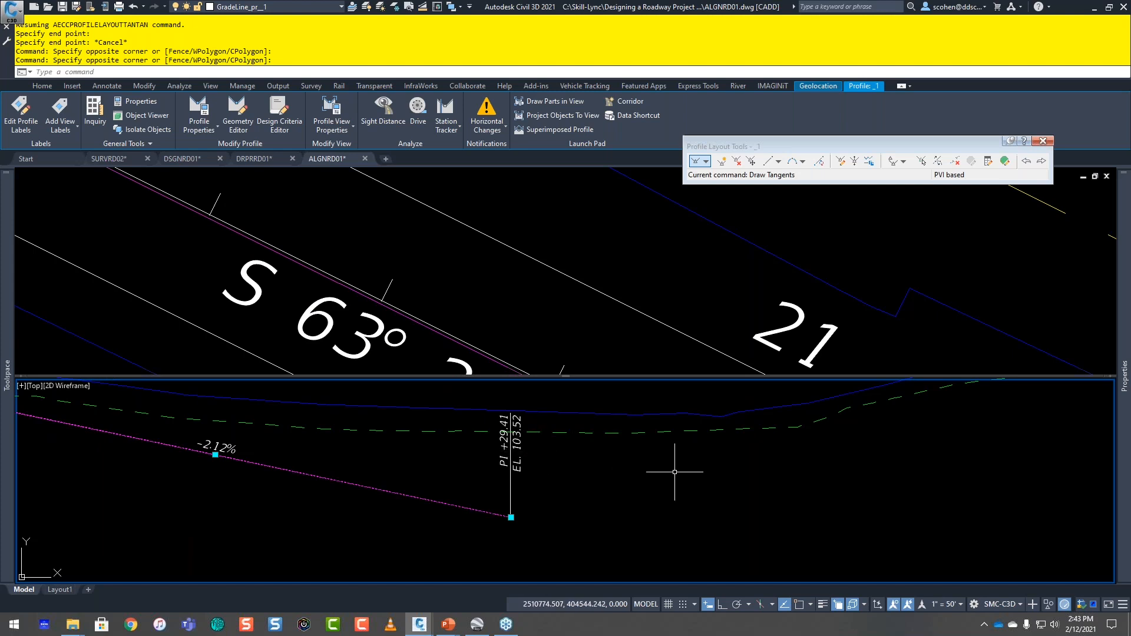
click(708, 605)
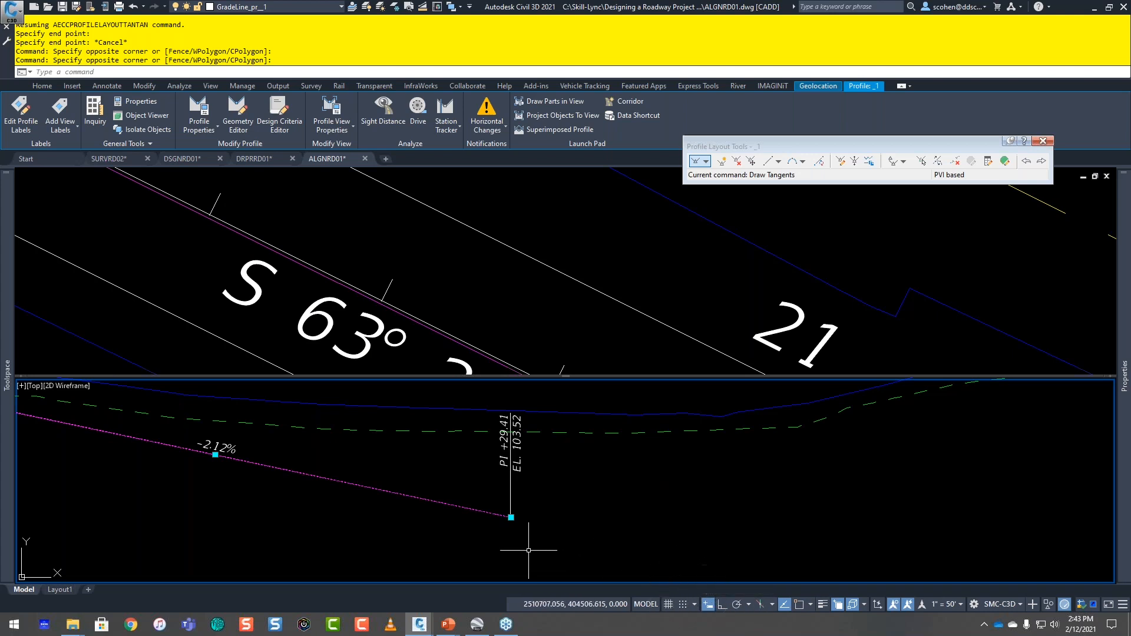
click(510, 517)
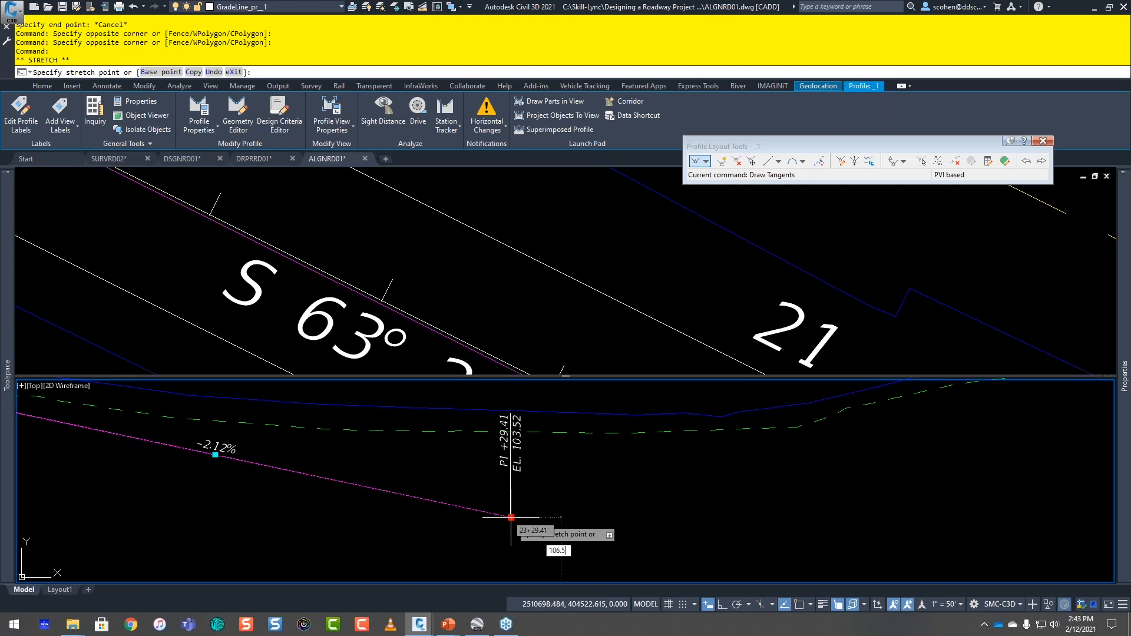
key(Return)
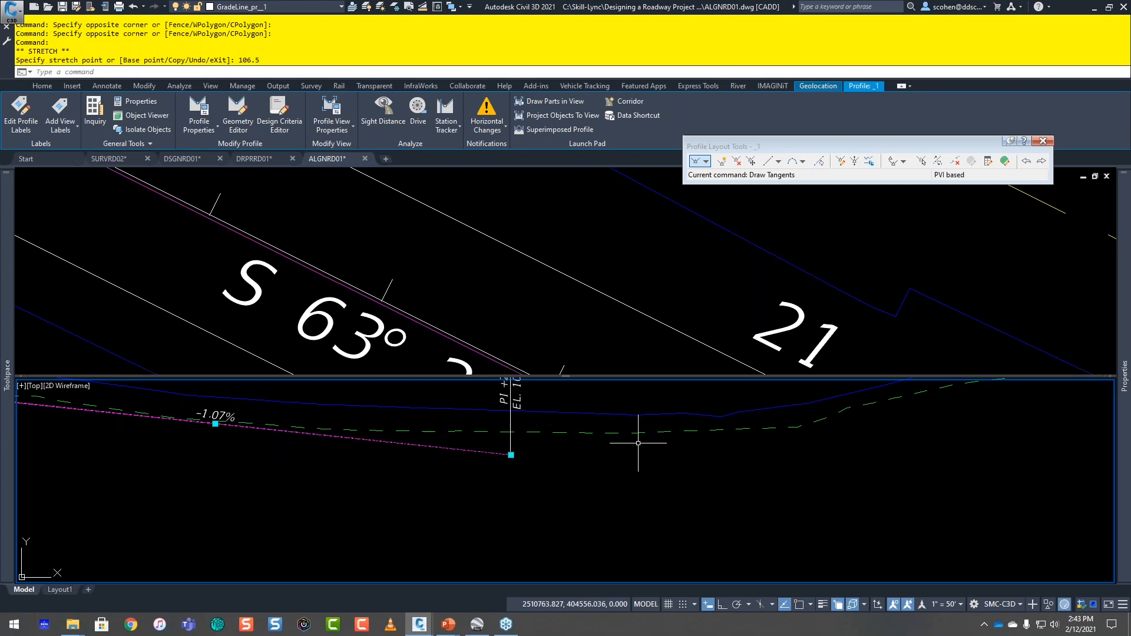
scroll(624, 442, down, 2)
middle_drag(811, 492, 631, 487)
key(Escape)
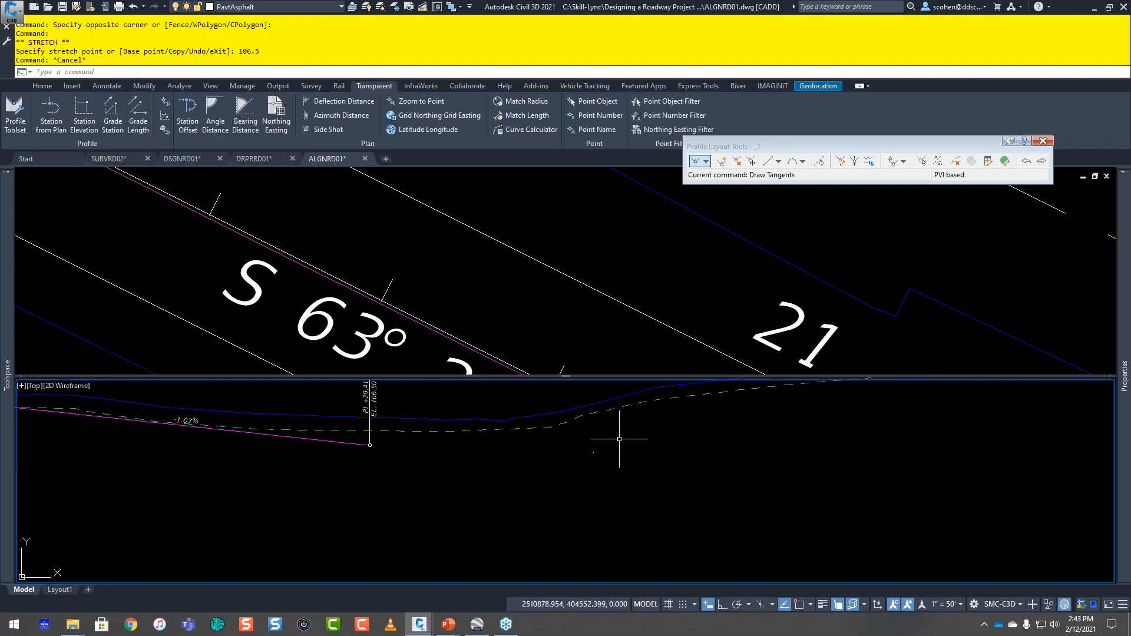
middle_drag(687, 434, 580, 488)
scroll(580, 488, down, 2)
middle_drag(663, 461, 587, 478)
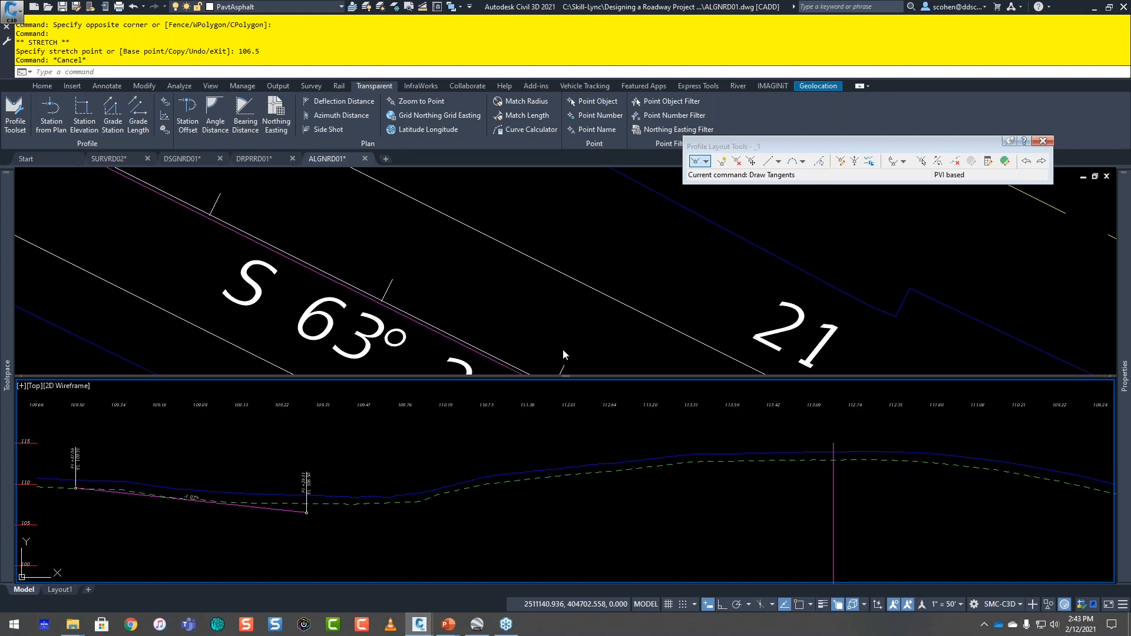
click(696, 161)
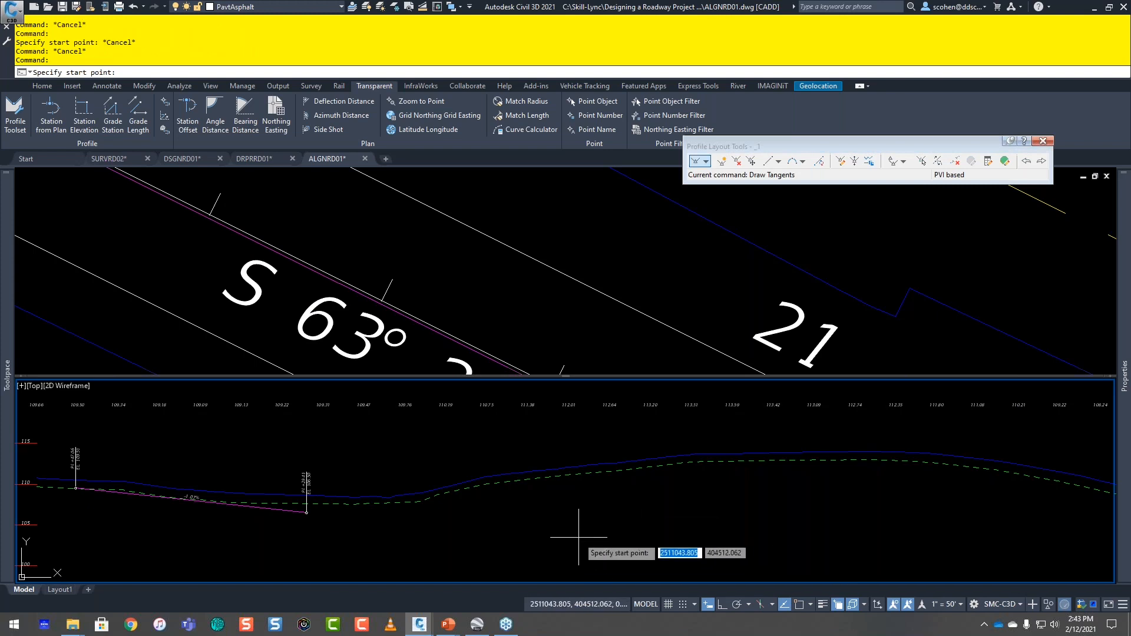
scroll(265, 528, up, 2)
scroll(277, 533, up, 1)
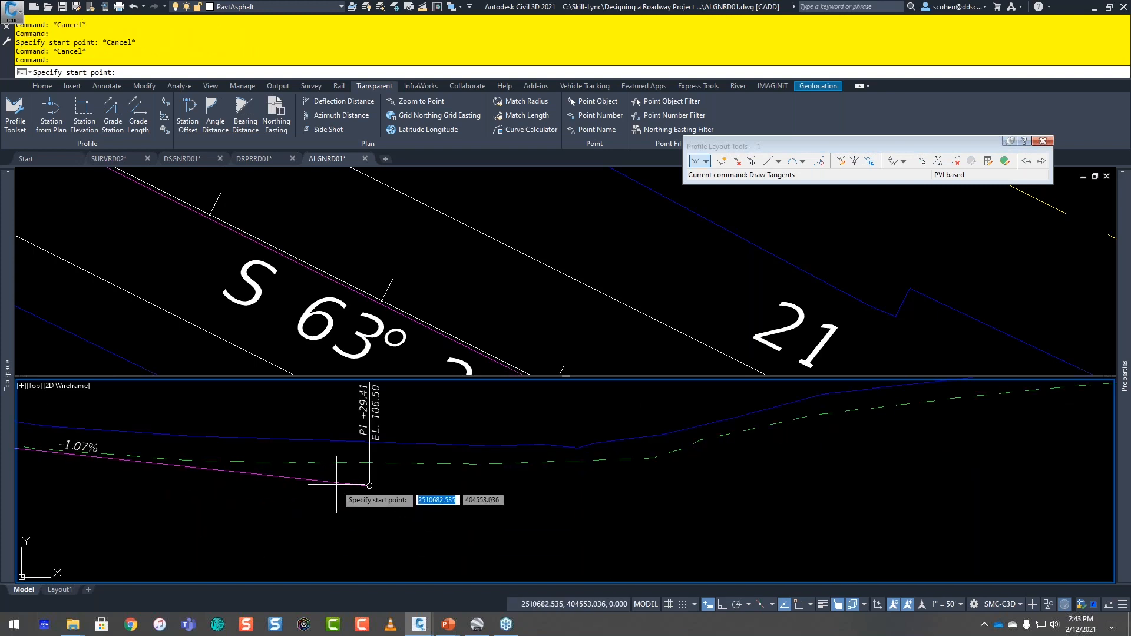
shift+right_click(318, 497)
click(351, 293)
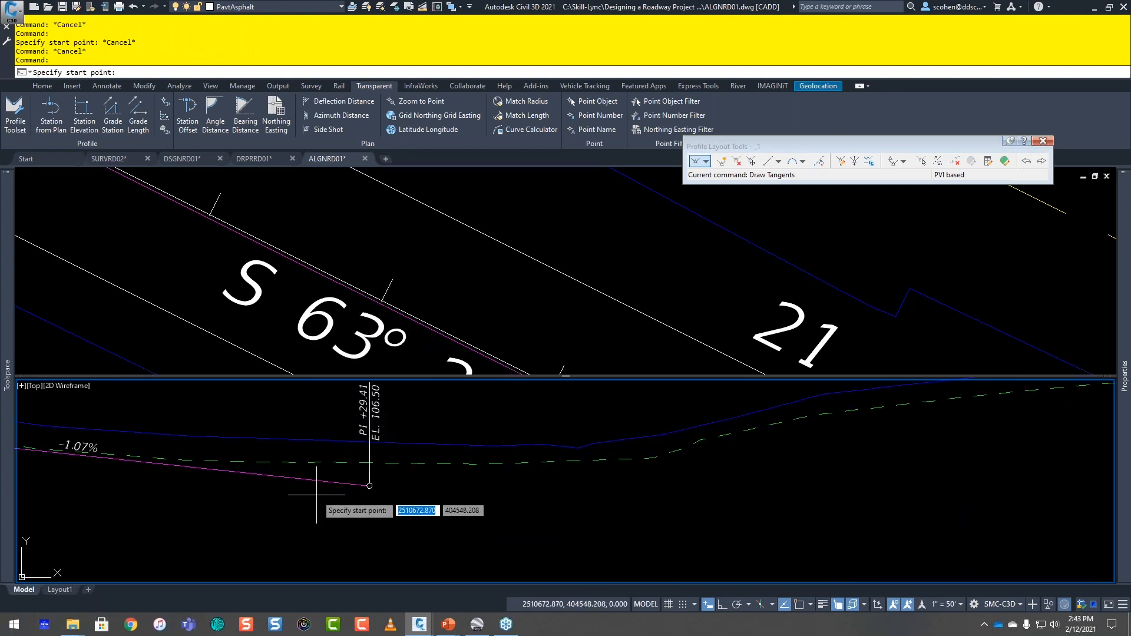
click(369, 485)
scroll(657, 489, down, 4)
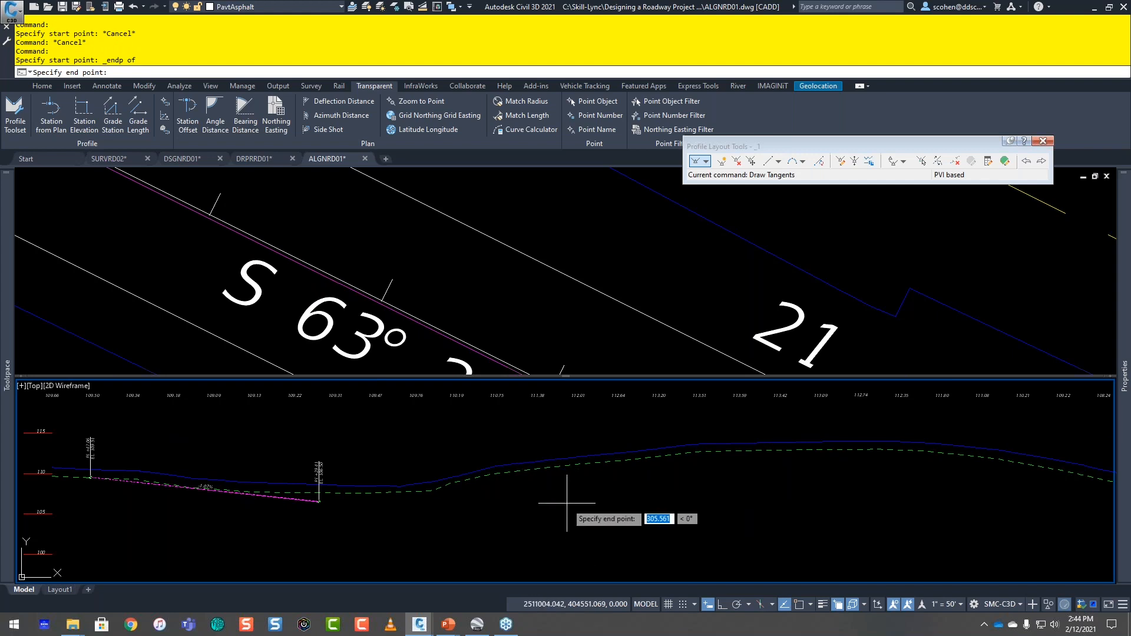
middle_drag(589, 459, 579, 470)
key(Escape)
key(Escape)
key(Escape)
key(Escape)
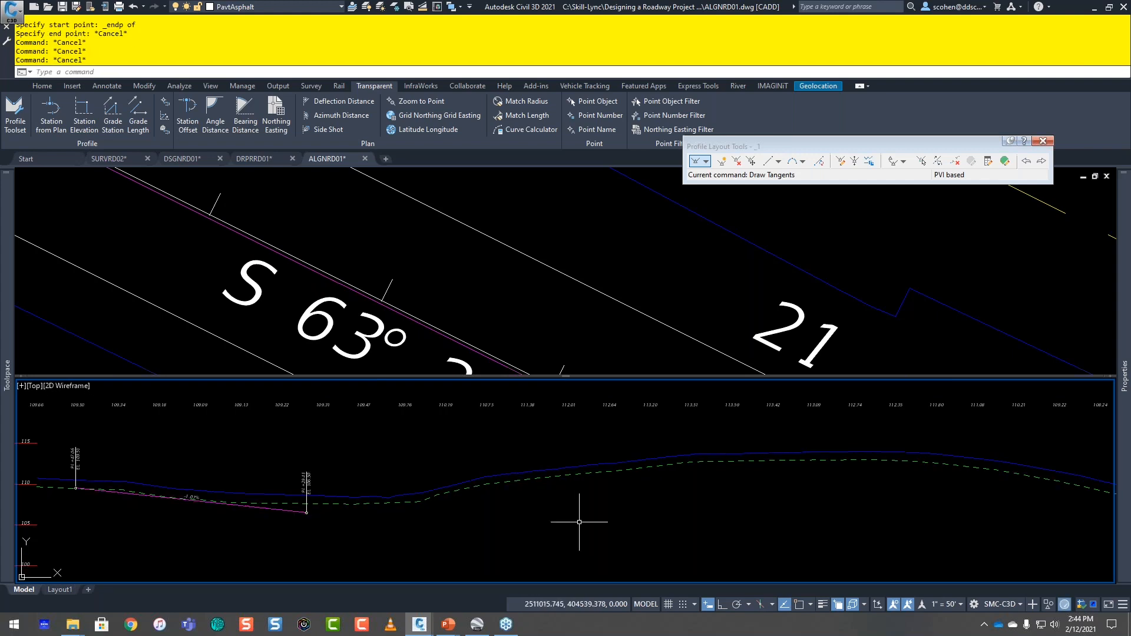
key(Escape)
key(Escape)
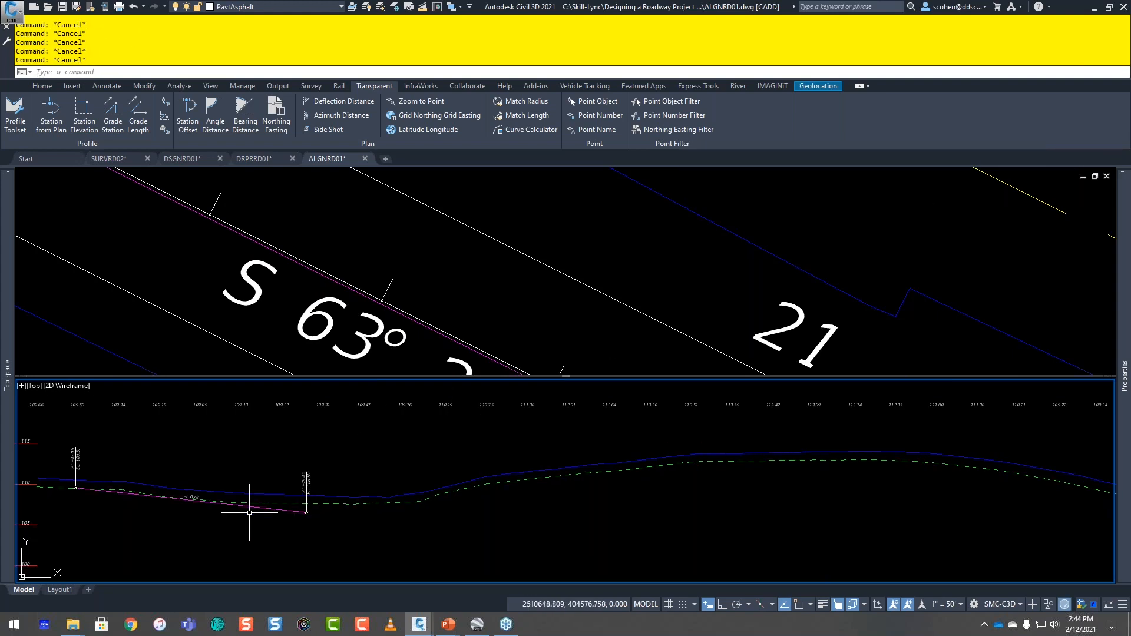
Step: Reopen profile _1 for geometry editing and start Draw Tangents from the endpoint of the tangent at station 23+29.41
click(638, 465)
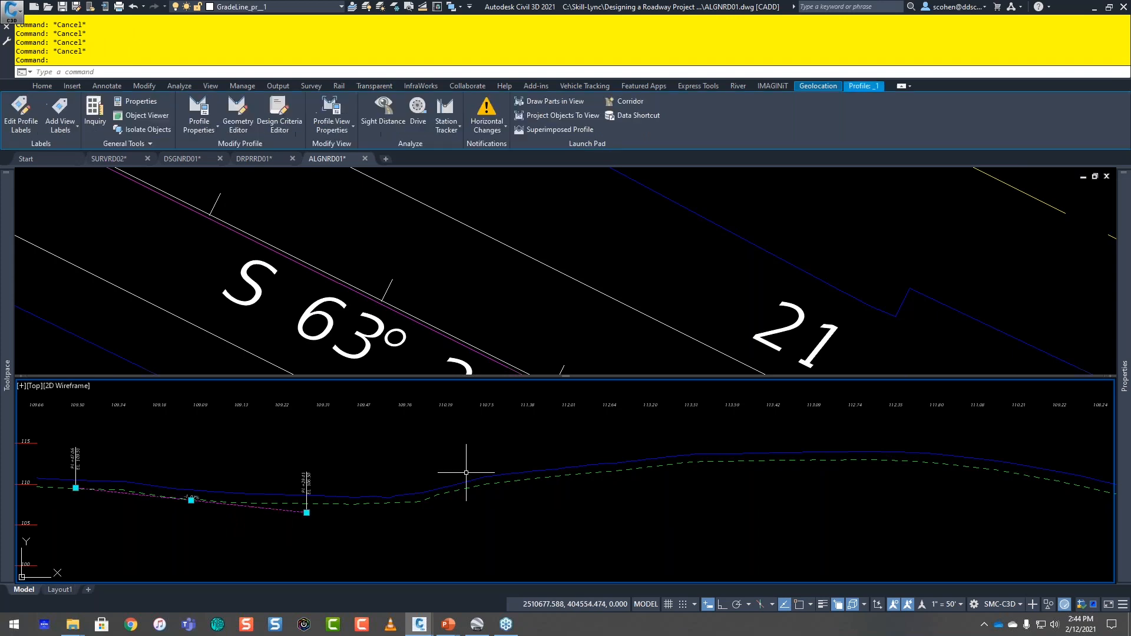
right_click(623, 447)
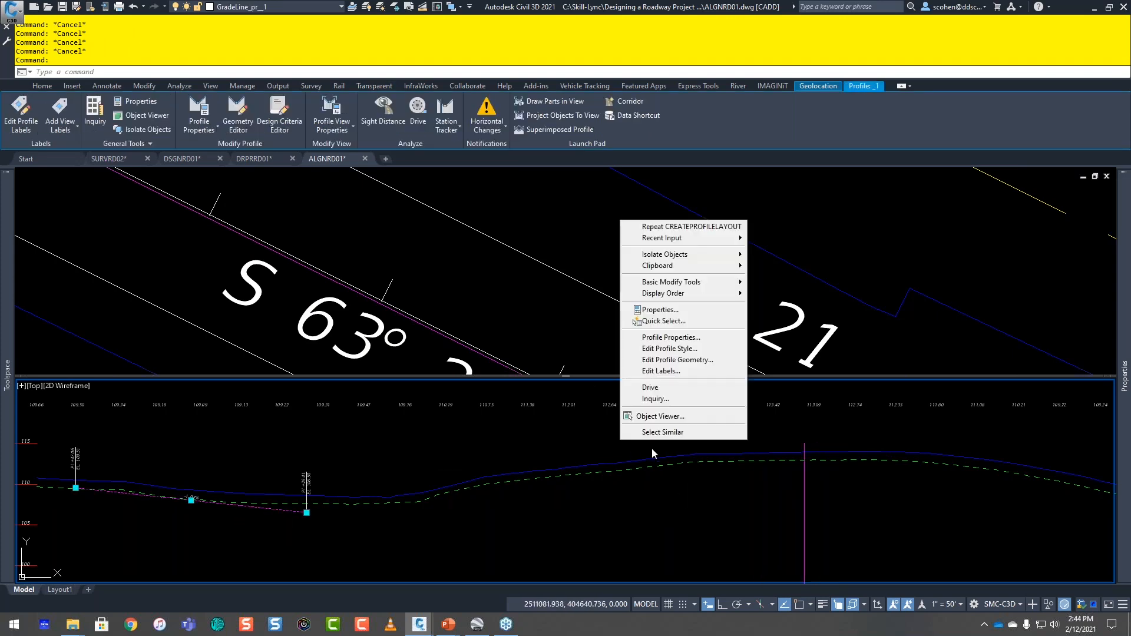
click(696, 362)
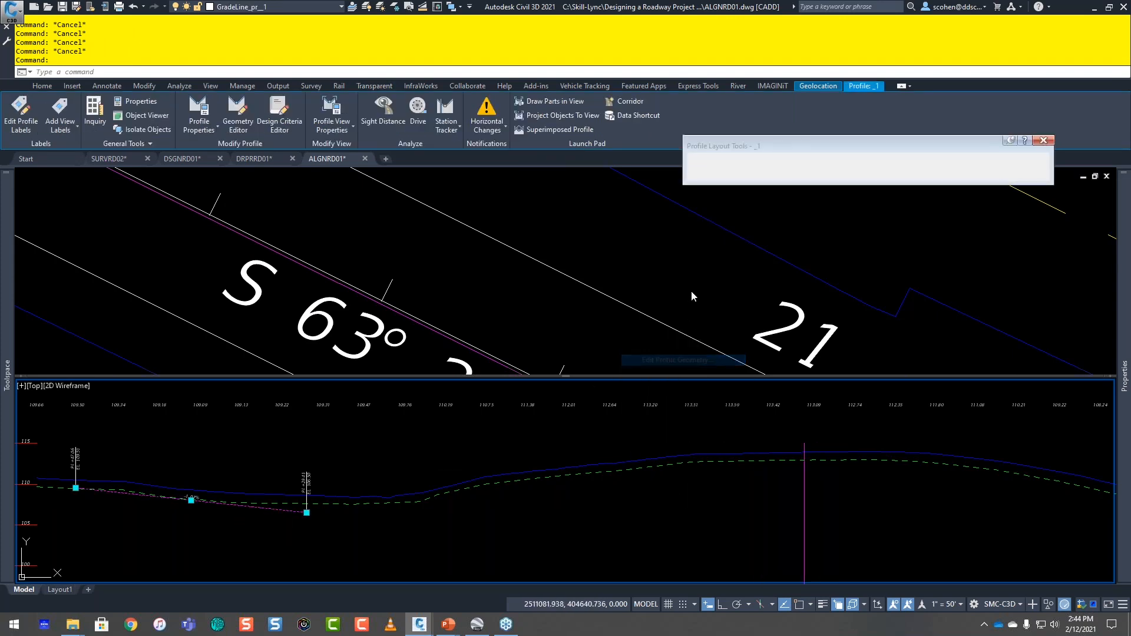
click(695, 161)
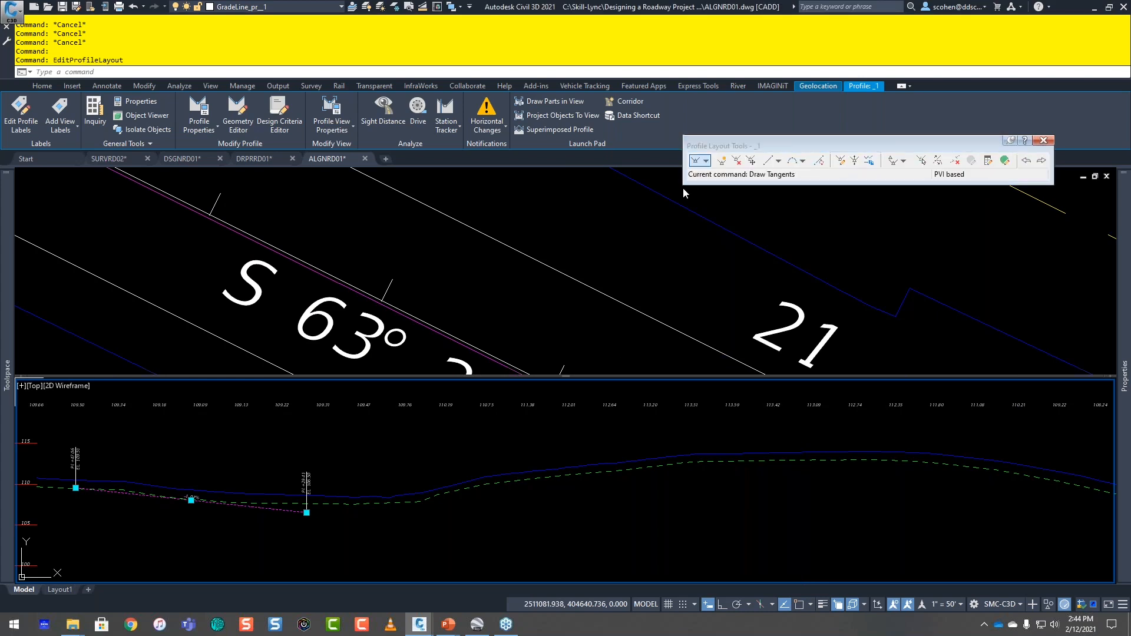
scroll(290, 530, up, 5)
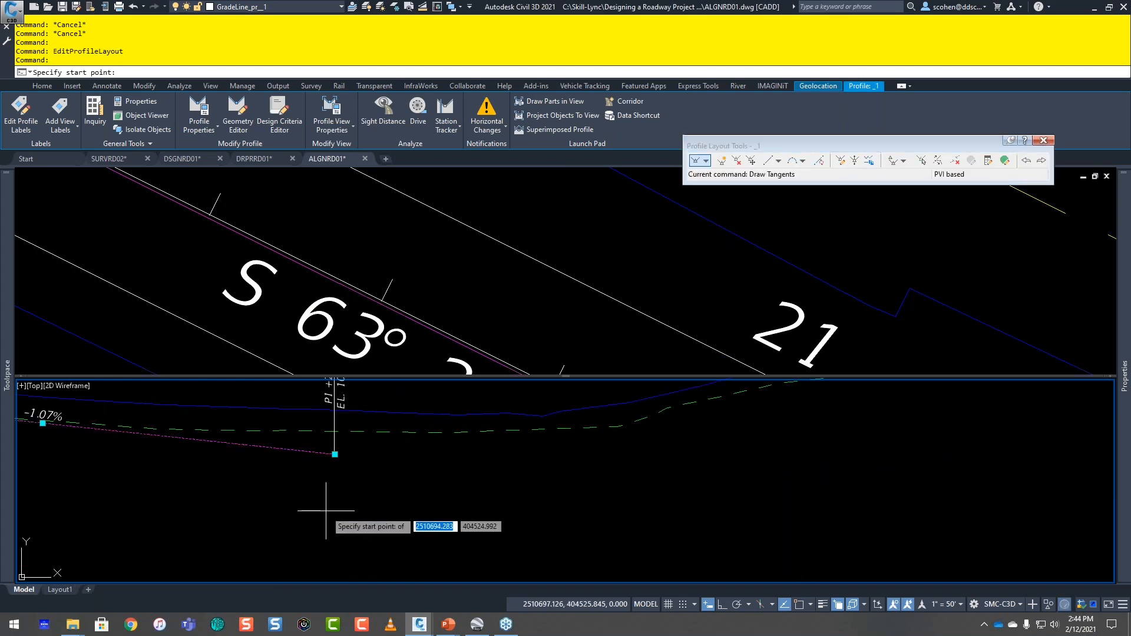
click(334, 455)
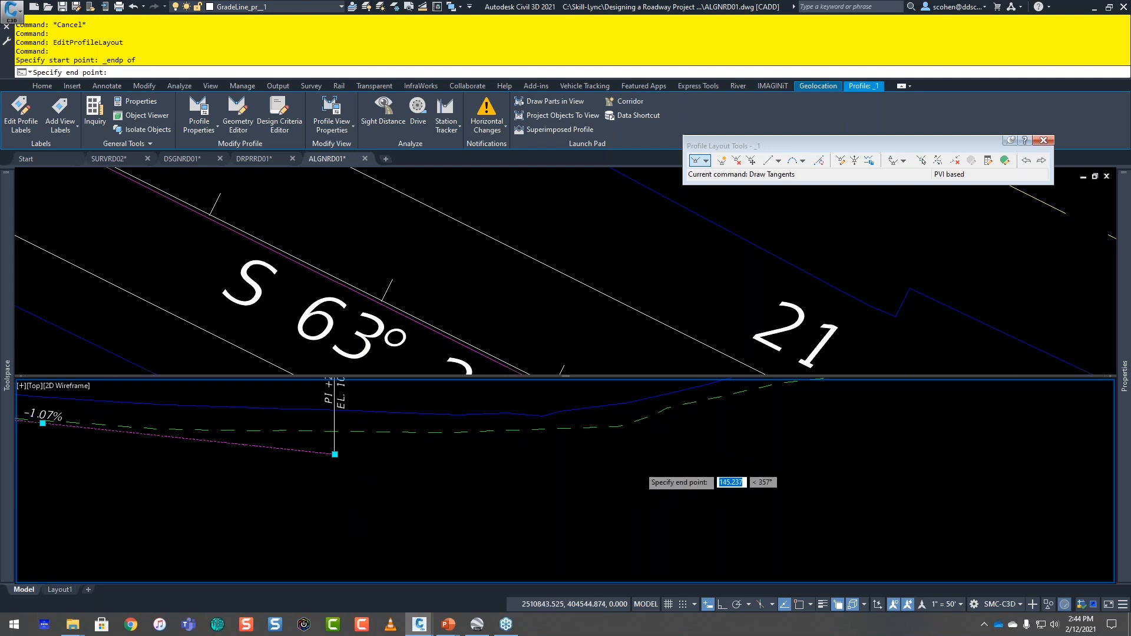
scroll(639, 466, down, 3)
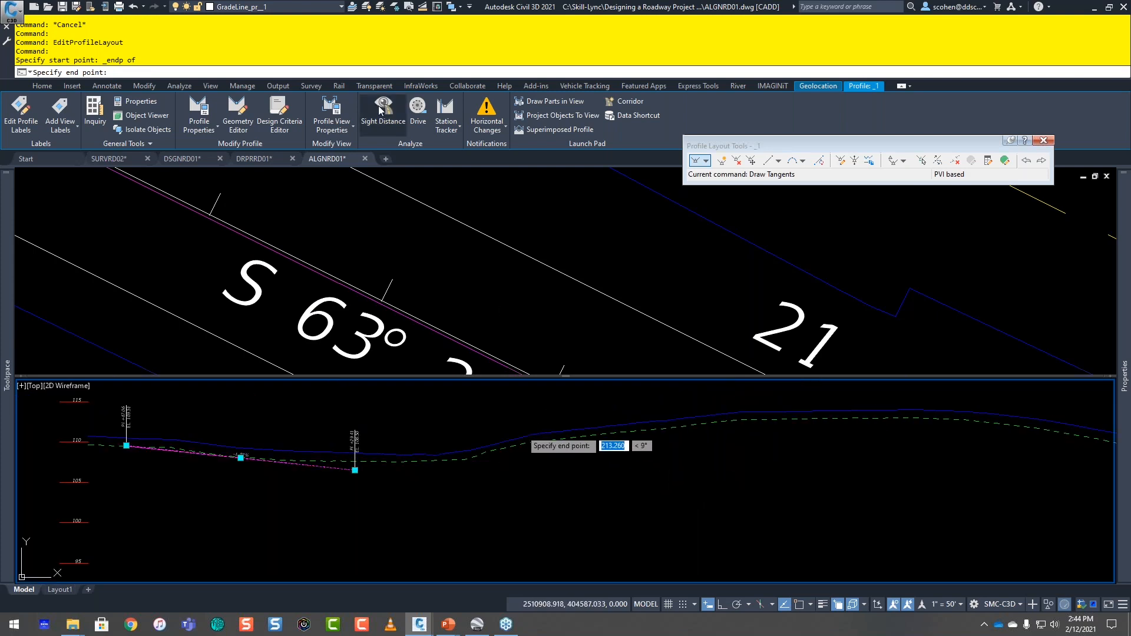
Step: Set the tangent's end point with Profile Grade Length in the CYPRESS LAKE RD profile view, using grade 0.5% and length 500, and finish the tangent
click(363, 87)
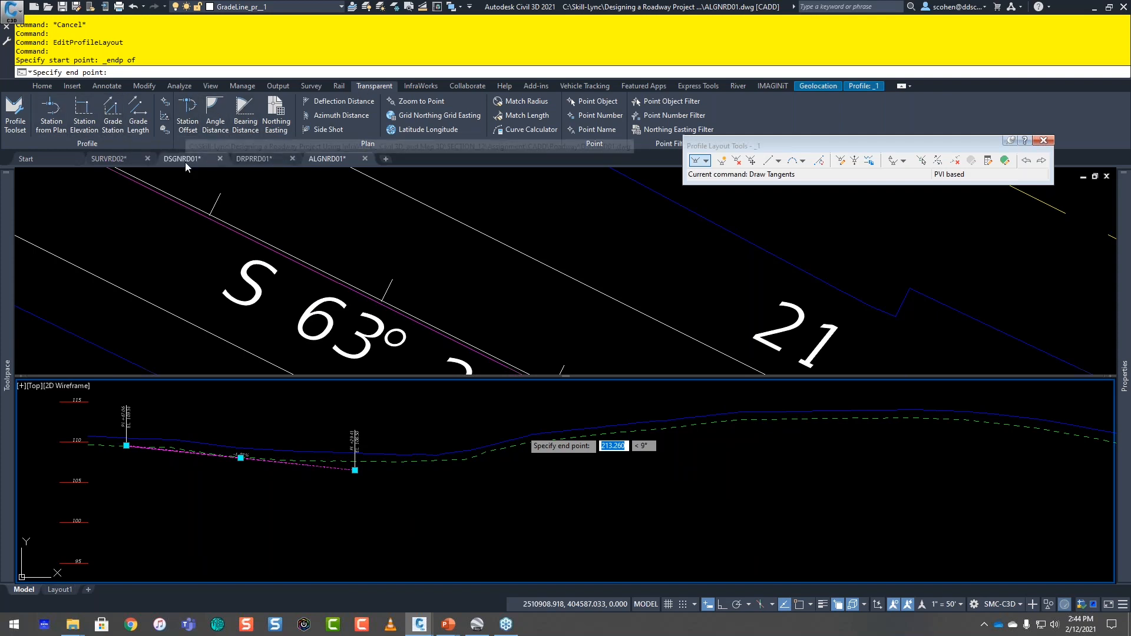
click(138, 130)
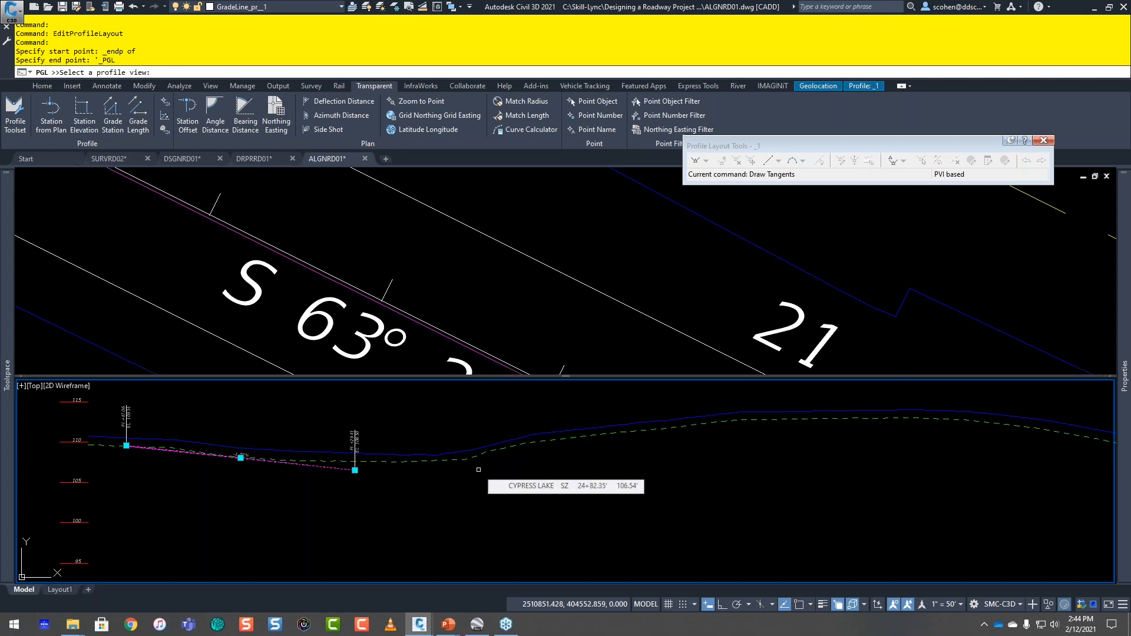
scroll(327, 485, down, 5)
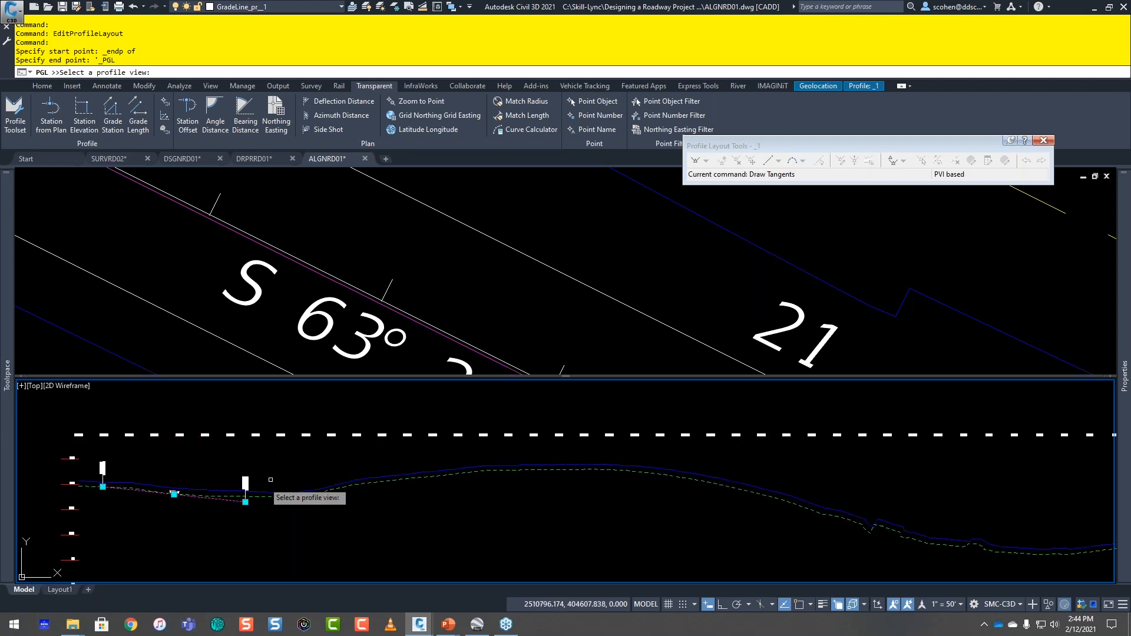
click(70, 463)
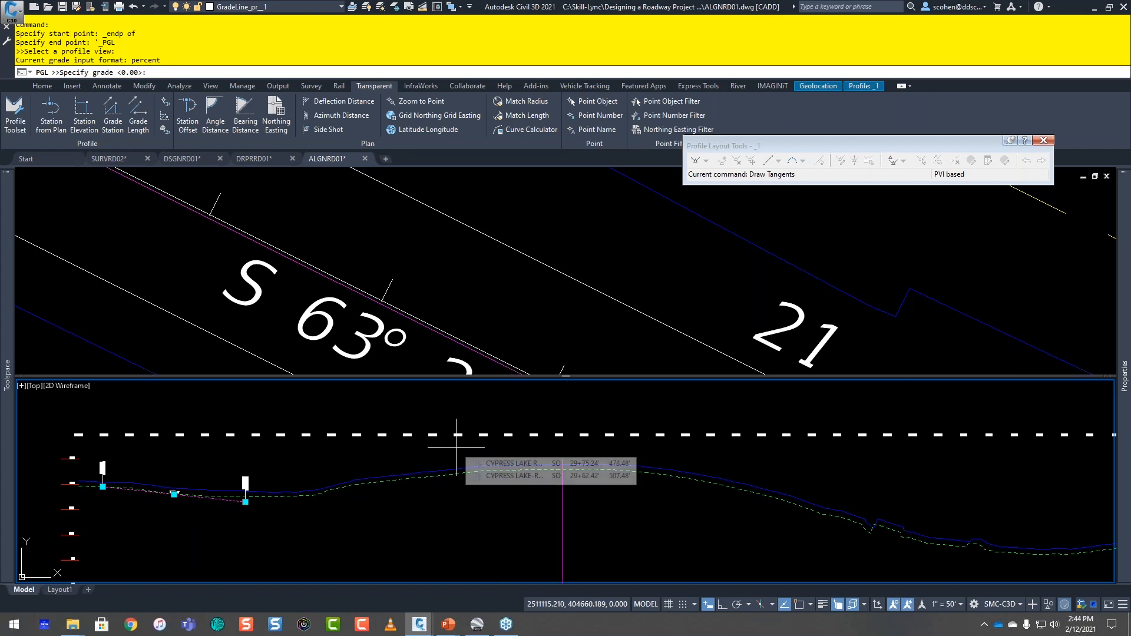
text(.)
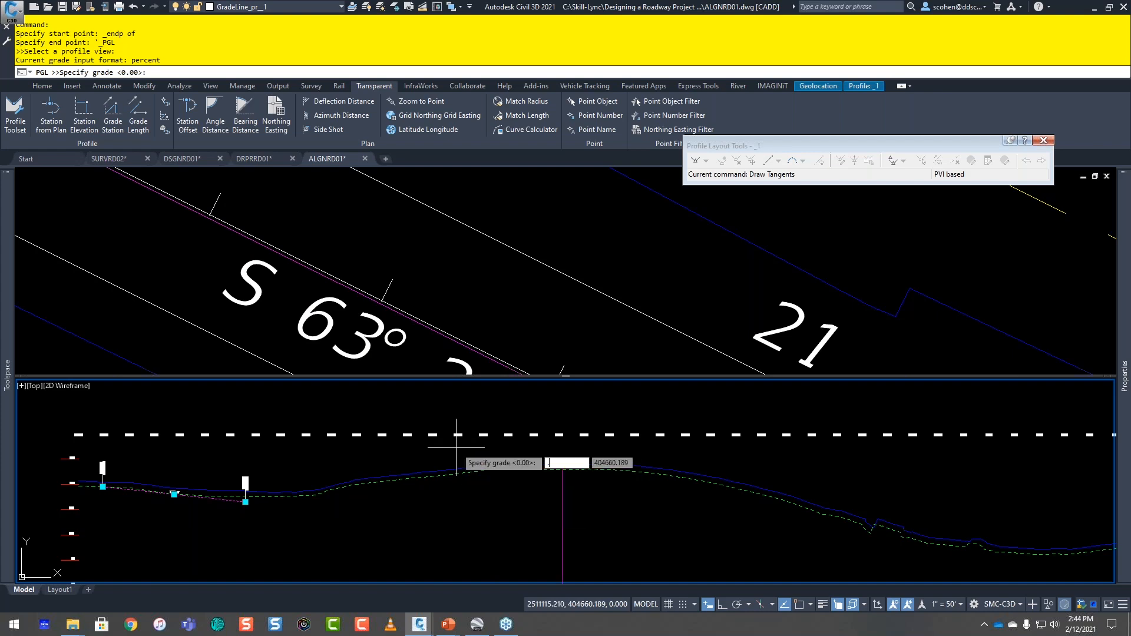
text(5)
key(Return)
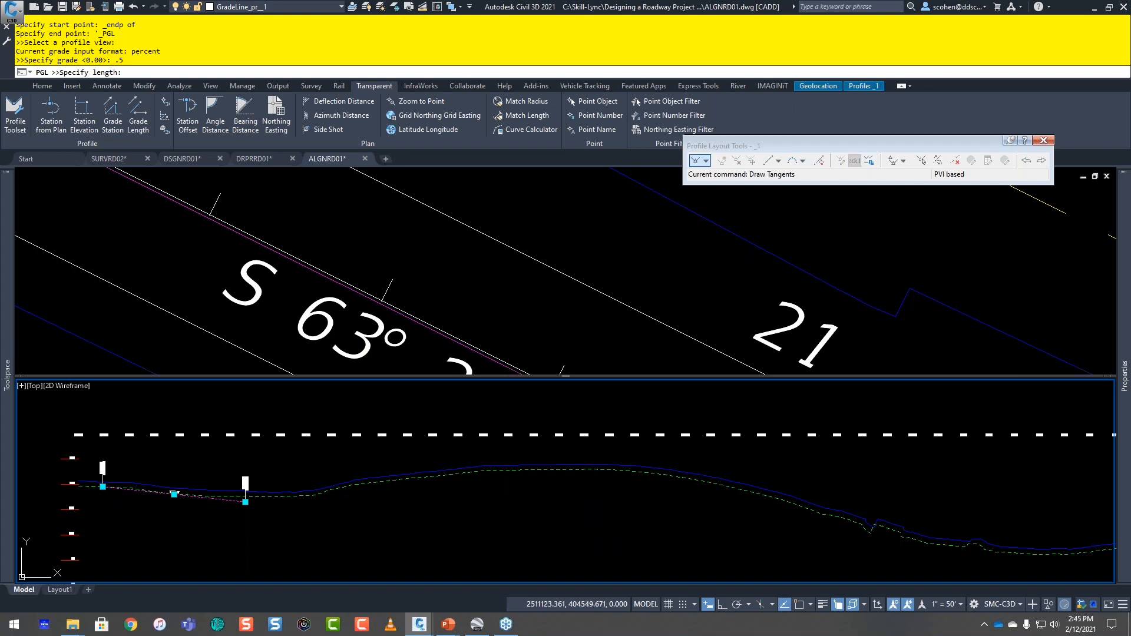
text(500)
key(Return)
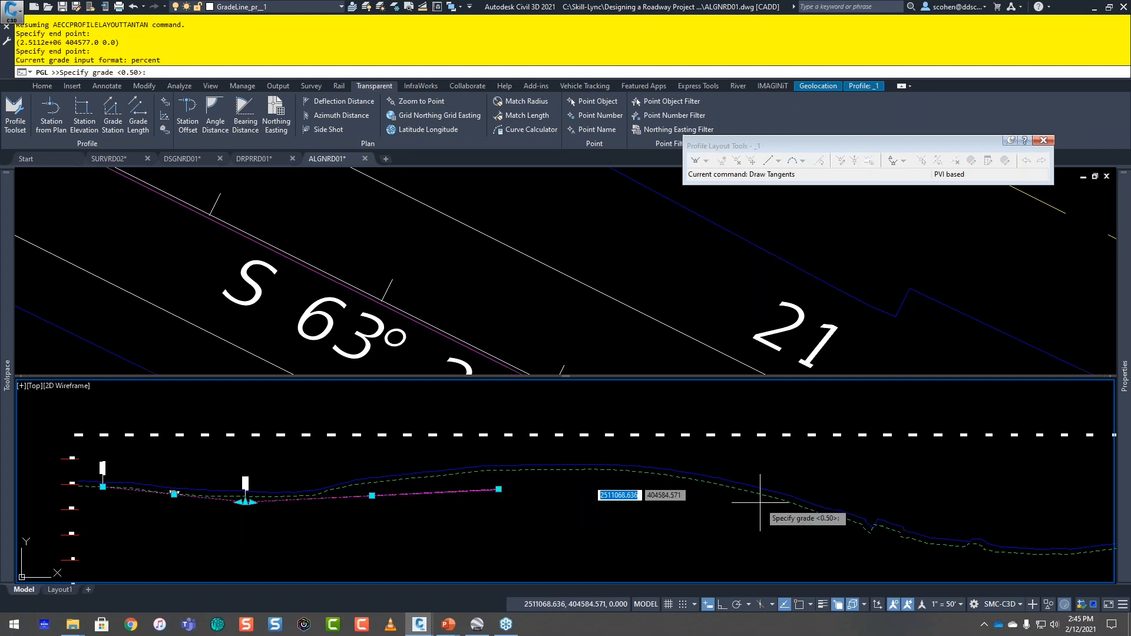
key(Escape)
key(Escape)
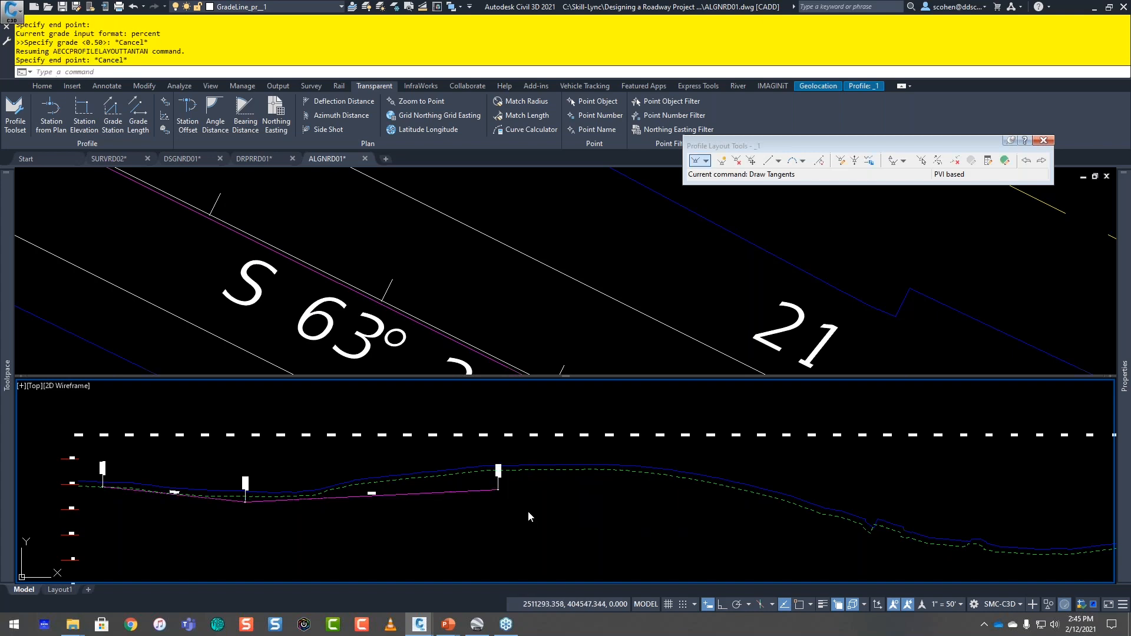
key(Escape)
key(Escape)
key(Escape)
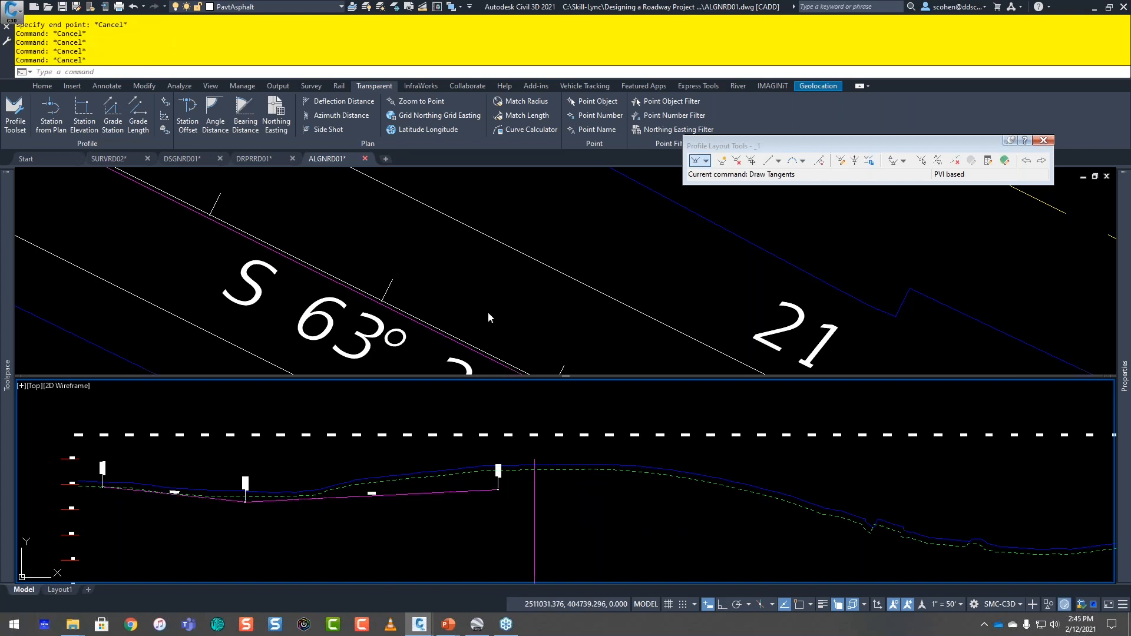
Step: Save and close the ALGNRD01 drawing and reopen it
click(554, 339)
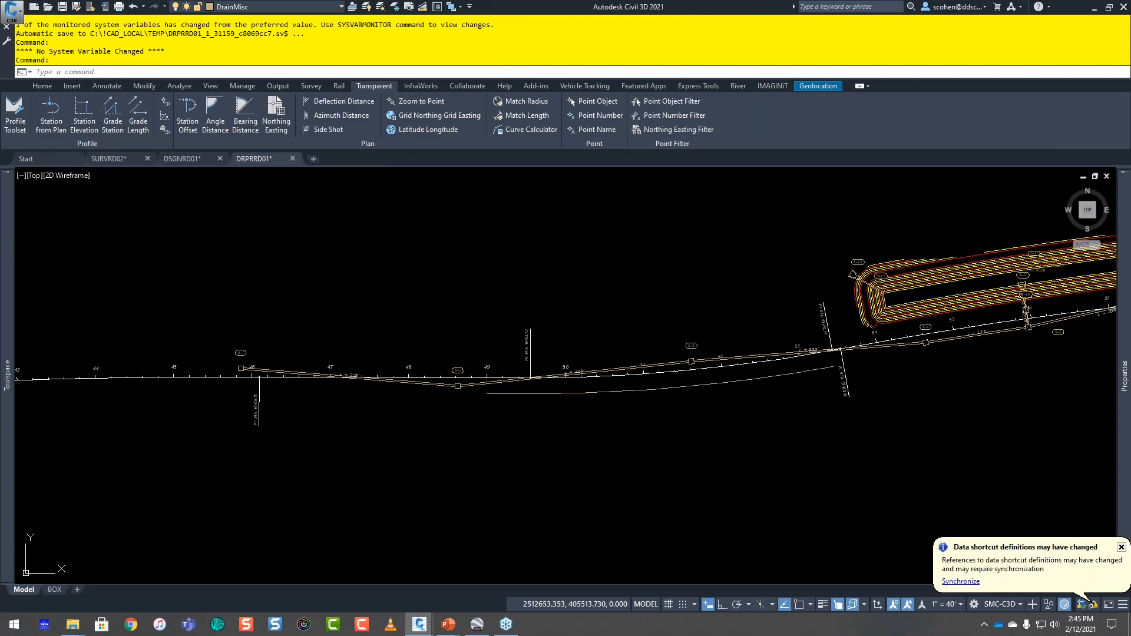
key(ctrl+o)
double_click(493, 232)
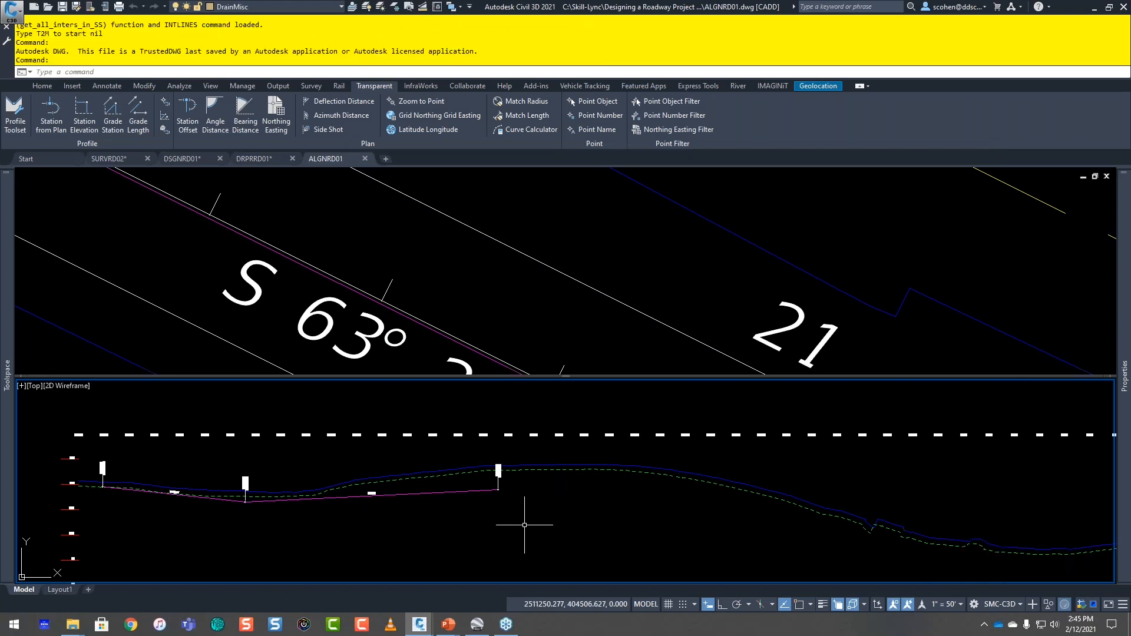
Step: Open the Geometry Editor for profile _1 and start Draw Tangents from the Endpoint-snapped end of the 0.5% tangent
click(426, 495)
click(421, 485)
click(598, 412)
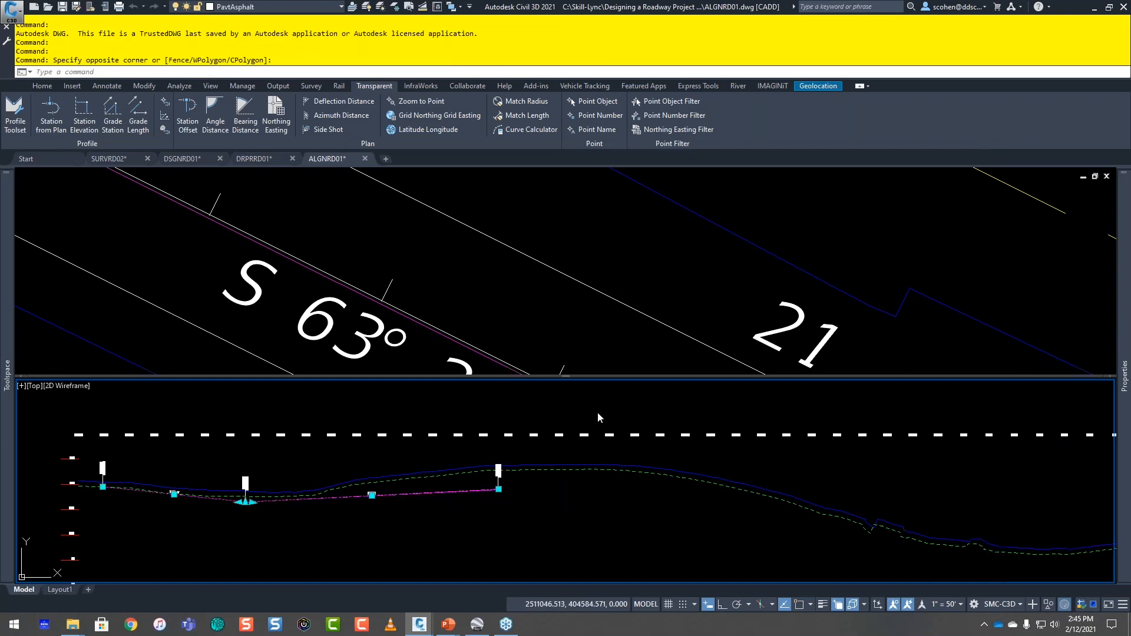
click(247, 110)
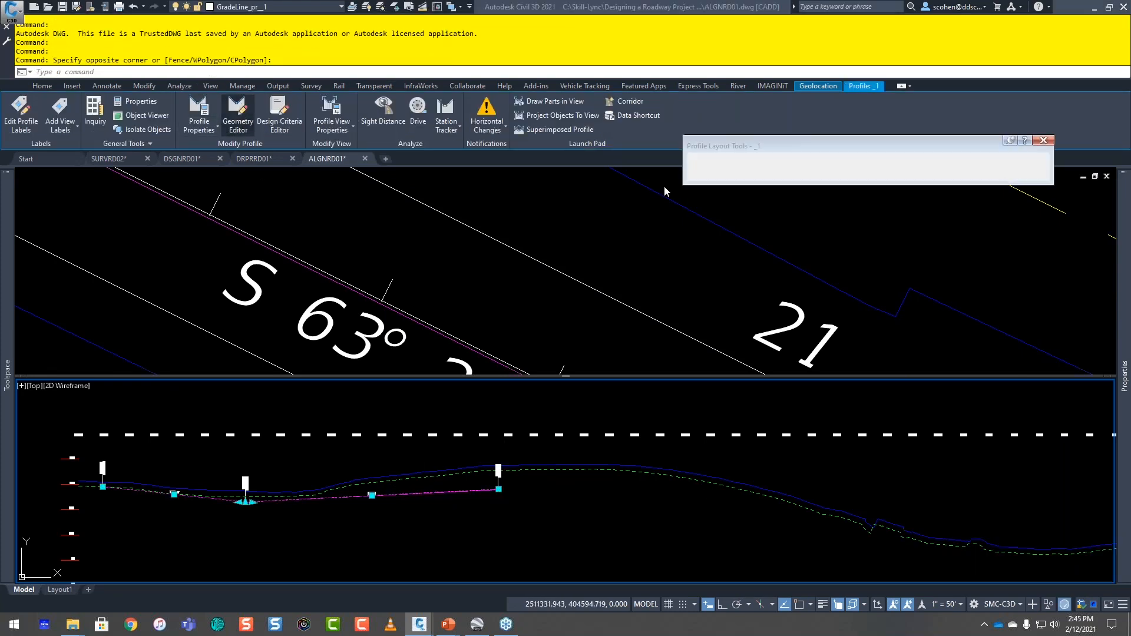
click(706, 161)
click(729, 175)
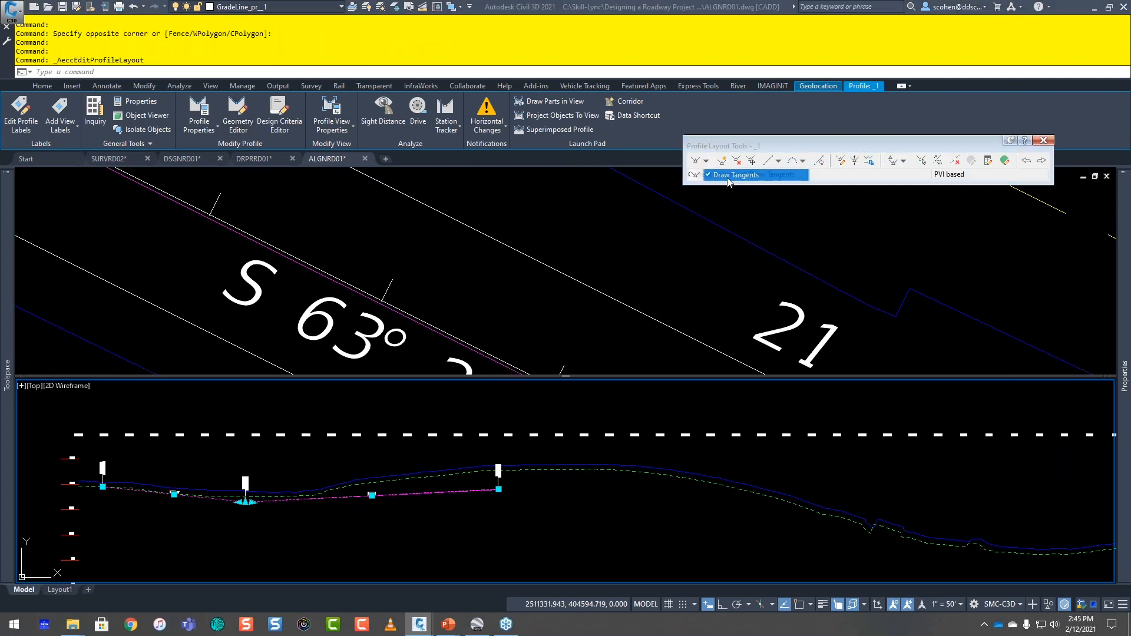
shift+right_click(535, 511)
key(e)
click(469, 493)
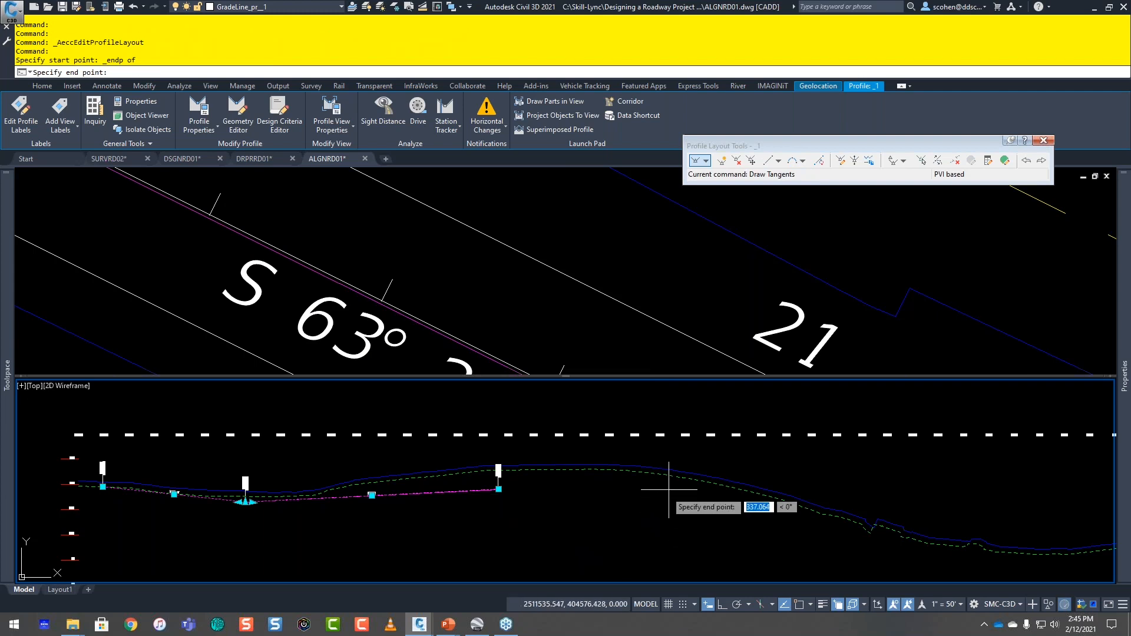
scroll(401, 483, down, 2)
scroll(401, 483, up, 3)
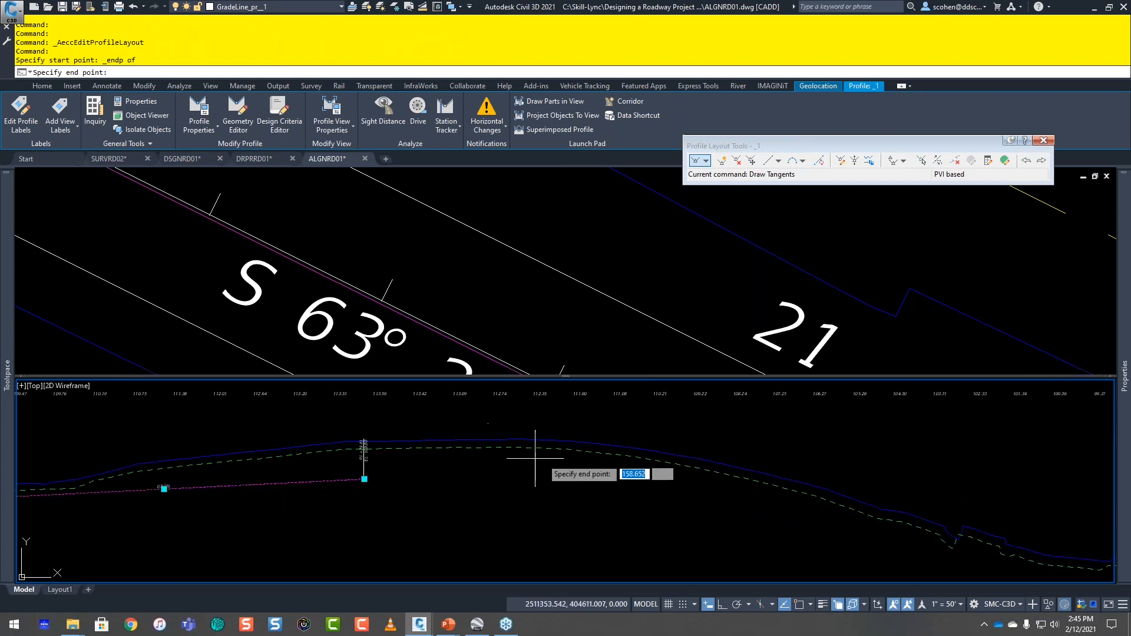
Step: Set the tangent's end point with Profile Station Elevation in the CYPRESS LAKE RD profile view, using station 3660 and elevation 95, and end the station entry
click(373, 86)
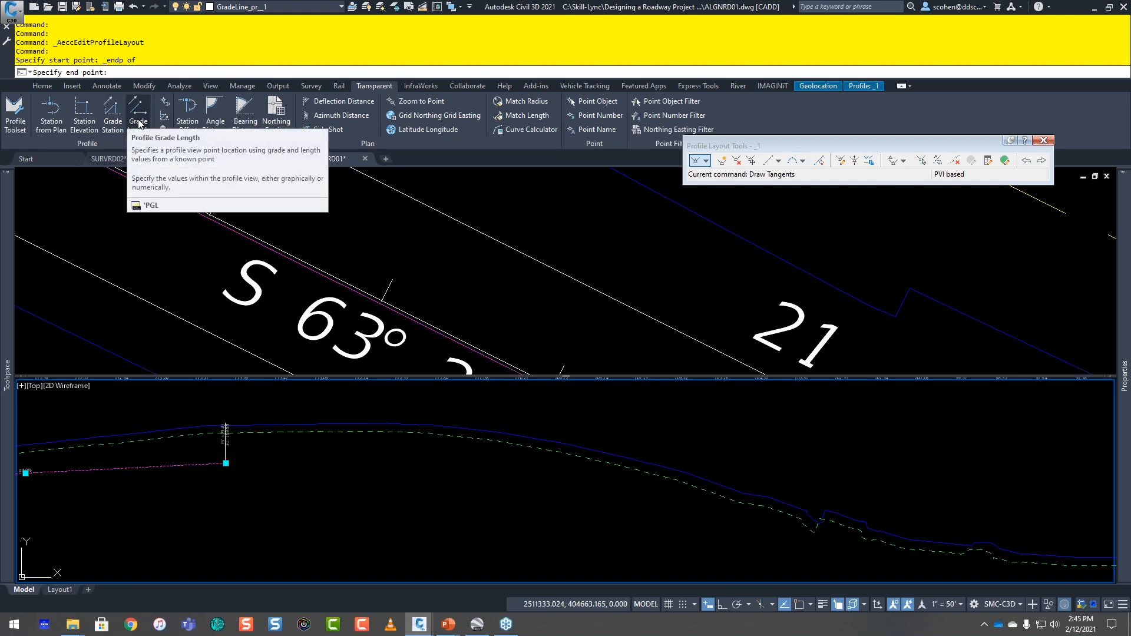
click(89, 126)
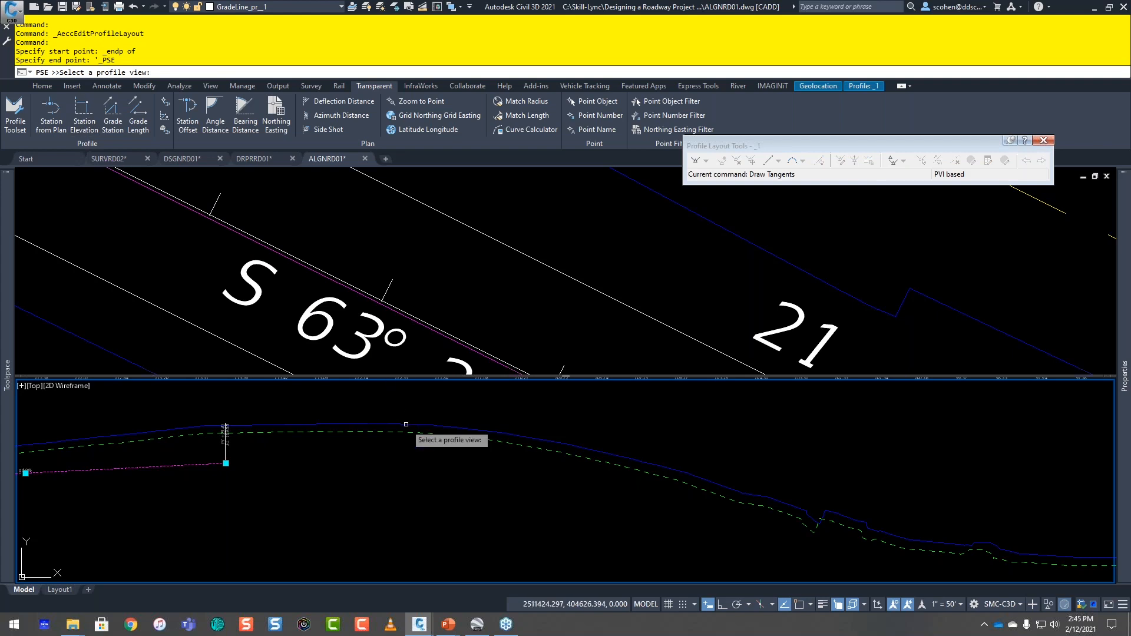
scroll(405, 424, down, 3)
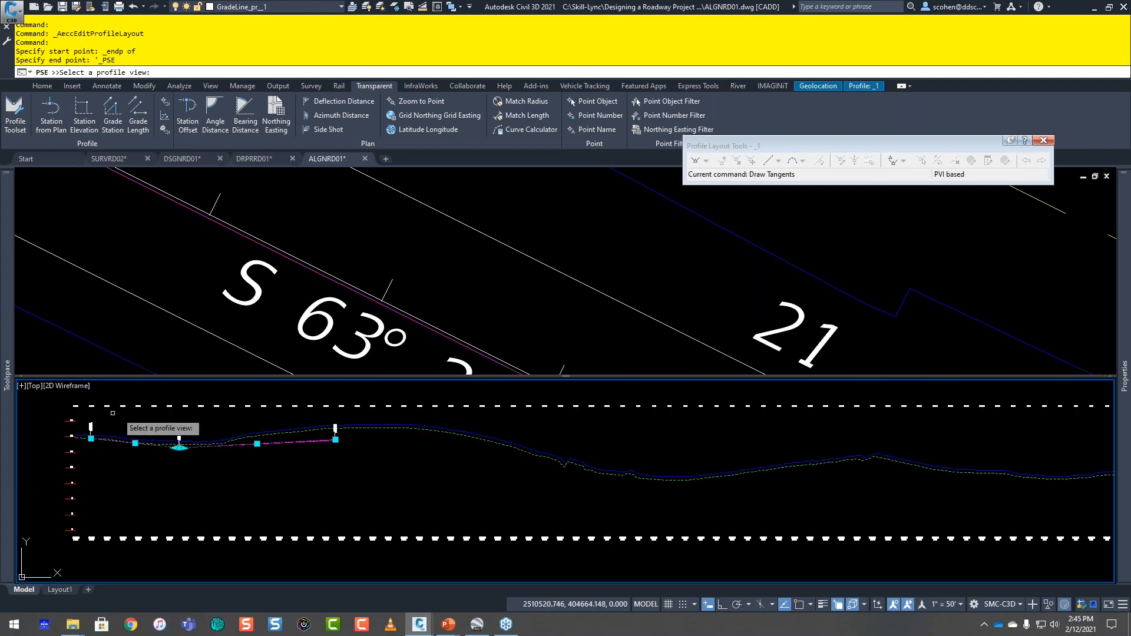
click(283, 477)
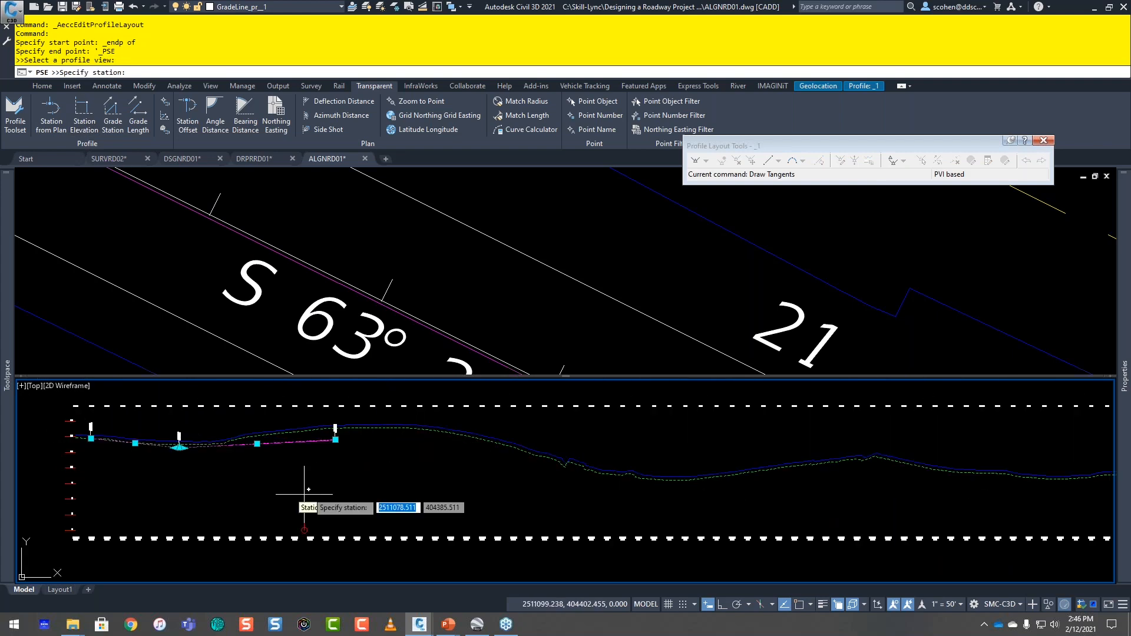
scroll(377, 447, up, 2)
scroll(462, 443, down, 2)
middle_drag(467, 445, 292, 411)
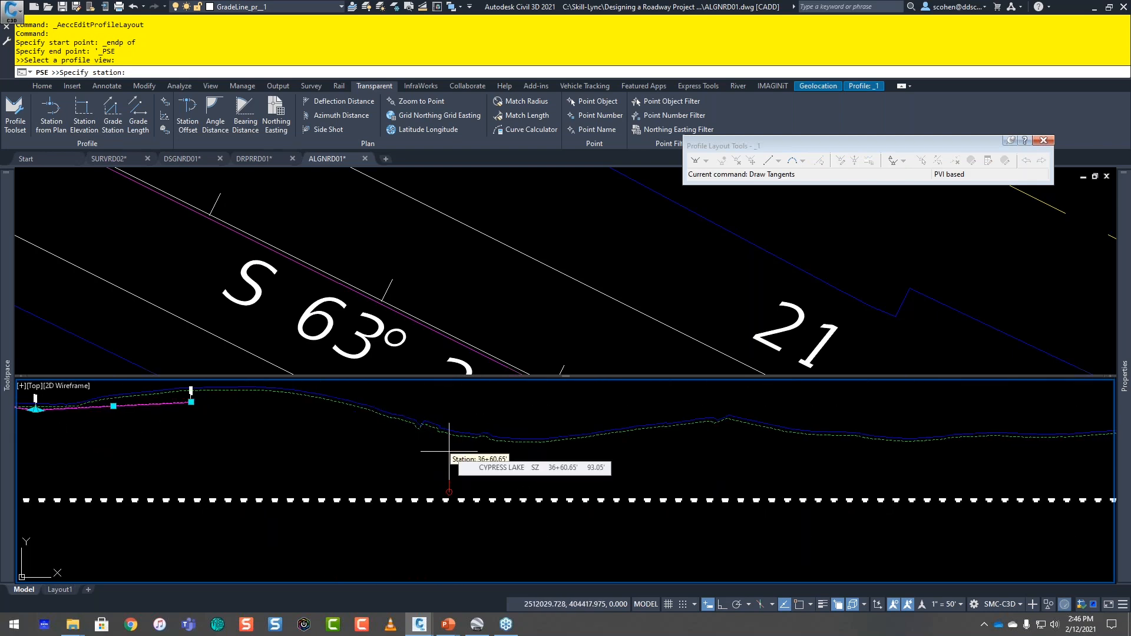
text(3660)
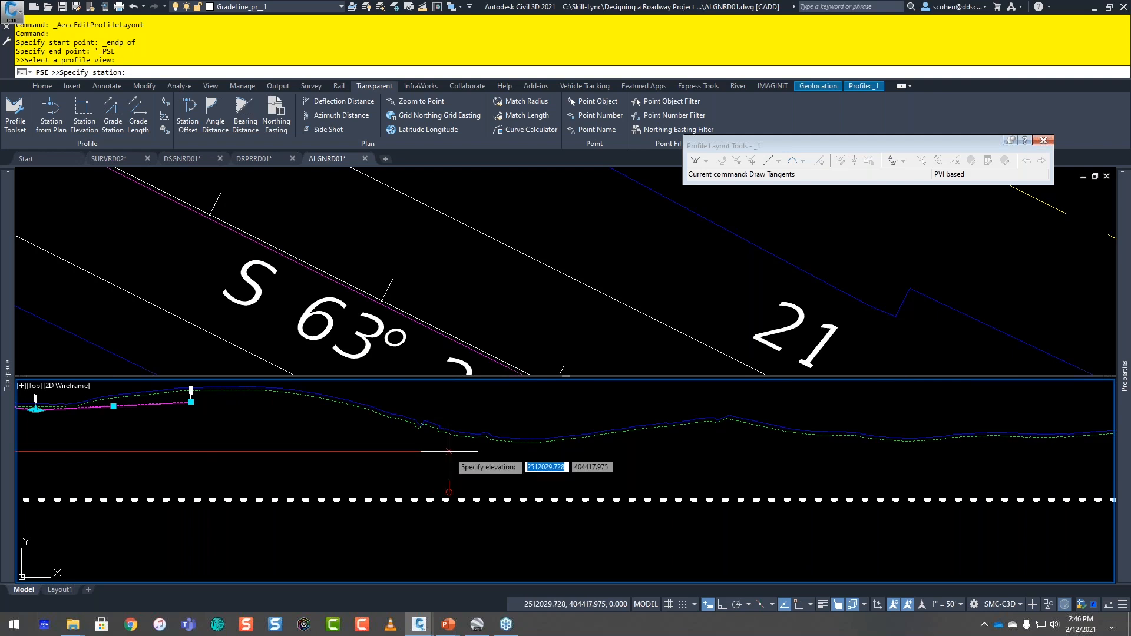
key(Return)
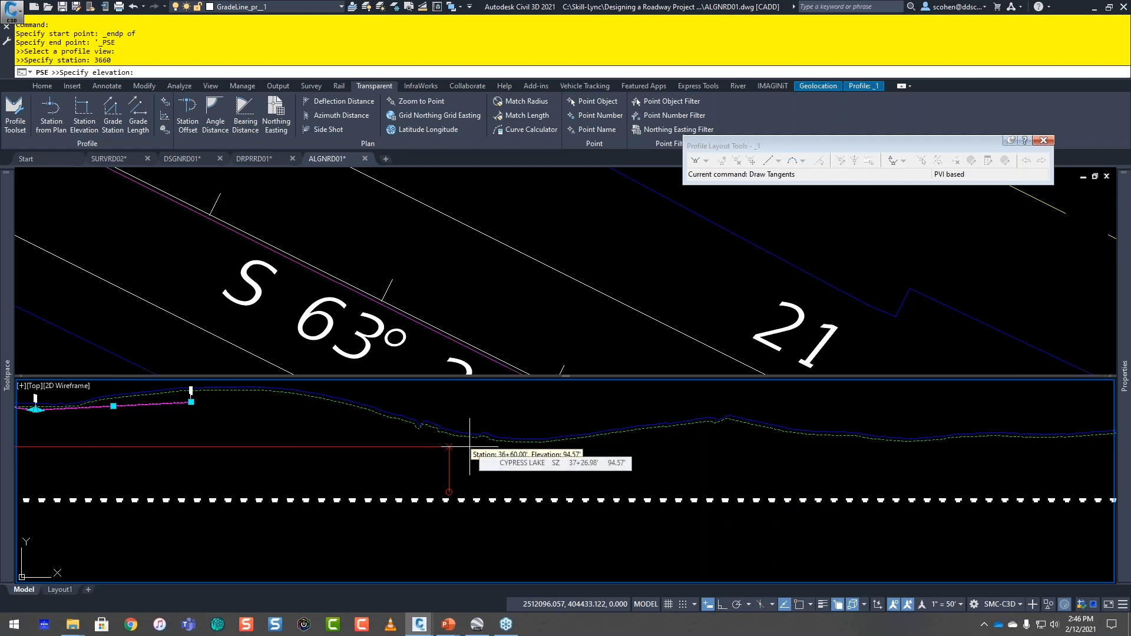
text(95)
key(Return)
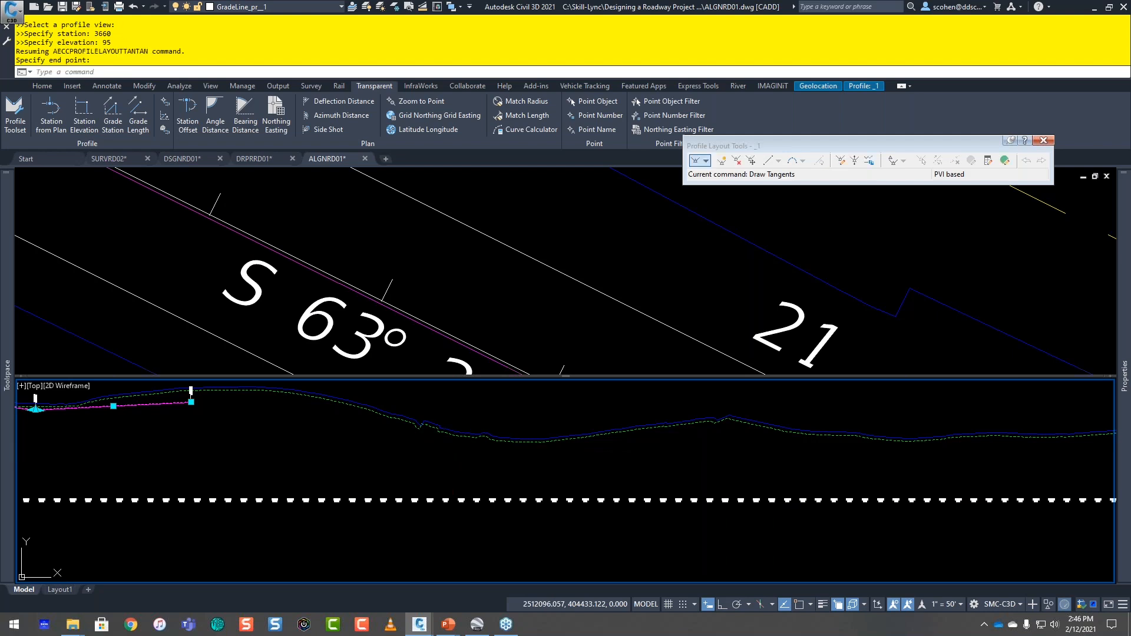
text('pse)
key(Return)
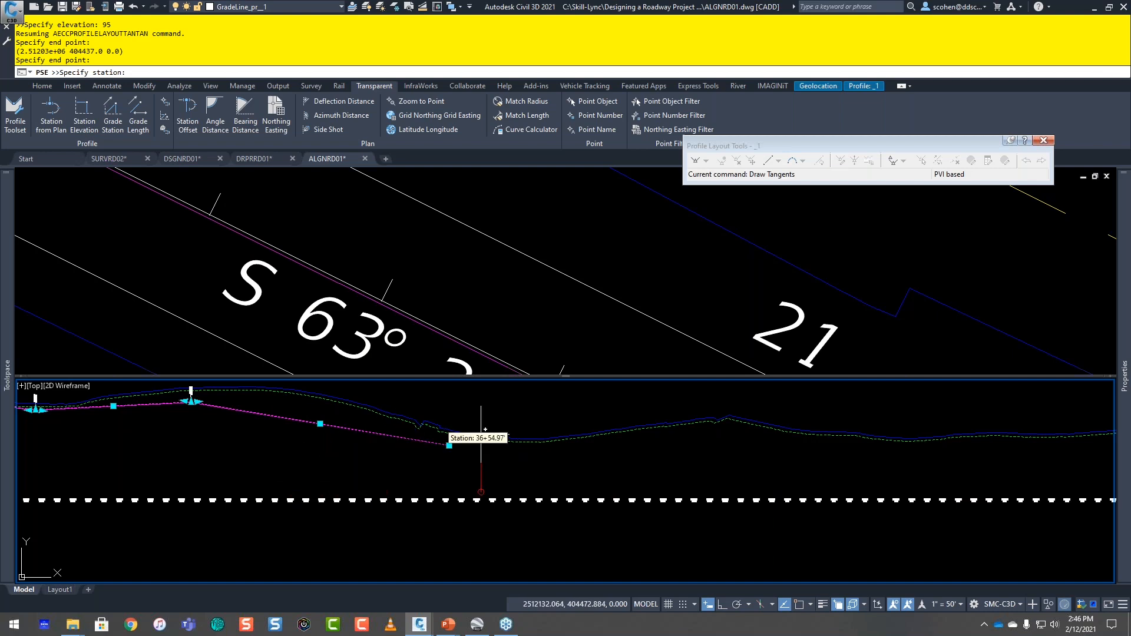
key(Escape)
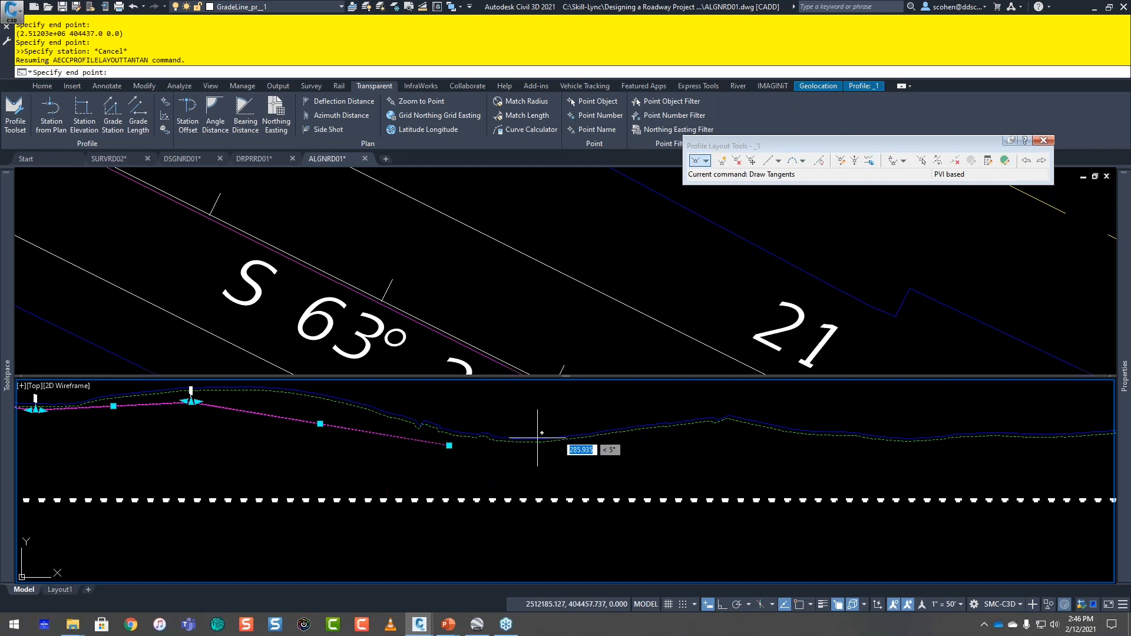
click(778, 161)
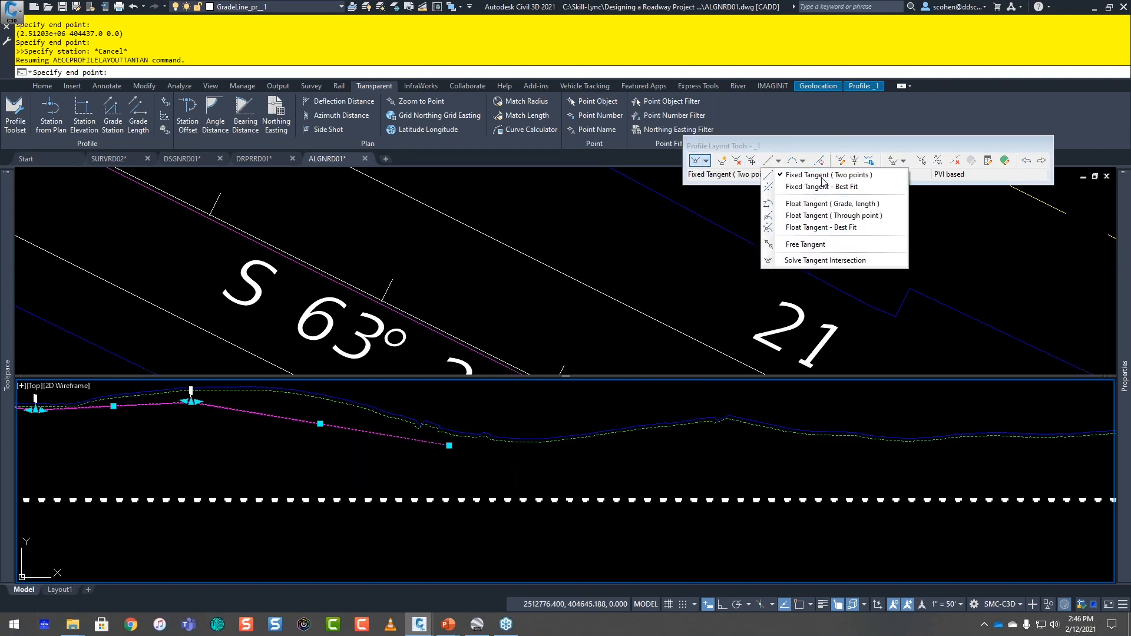
click(810, 174)
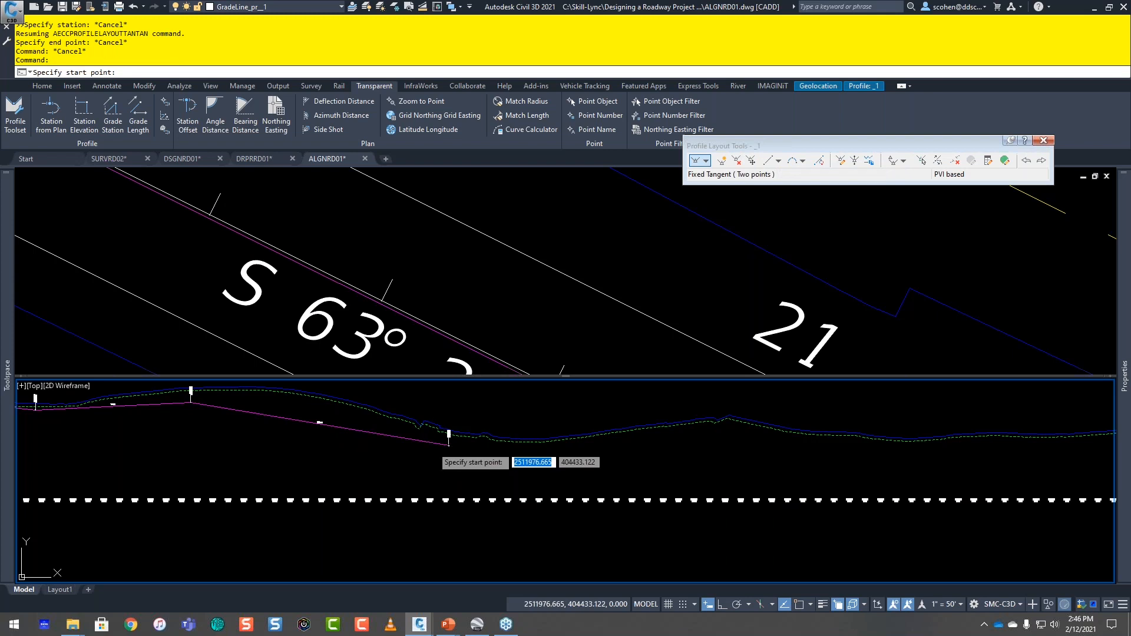
click(432, 446)
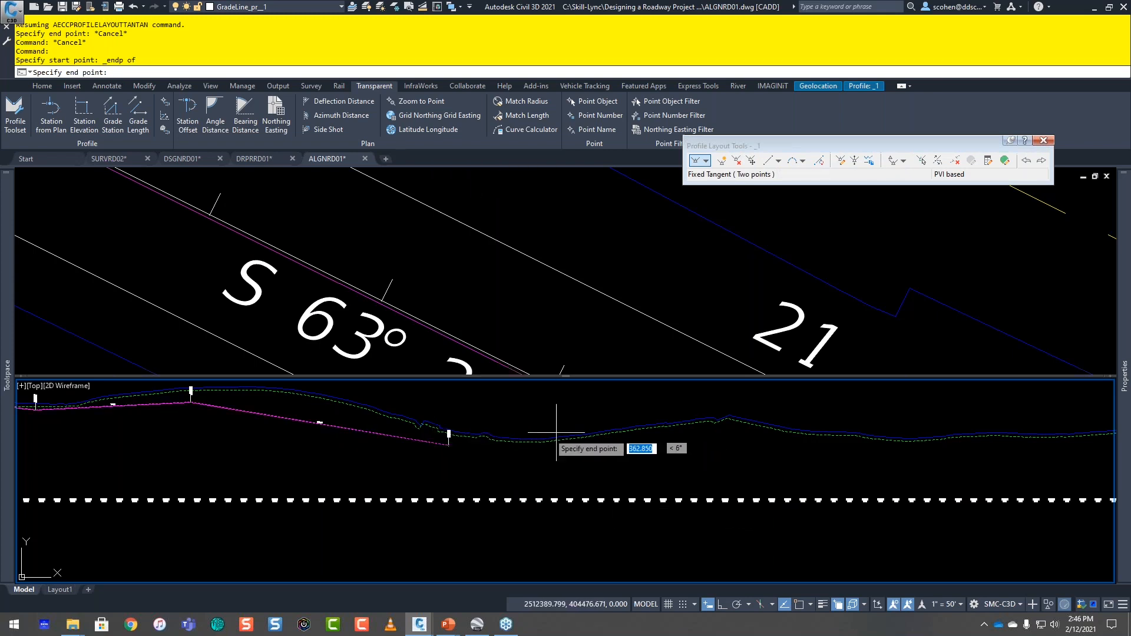
middle_drag(553, 433, 417, 475)
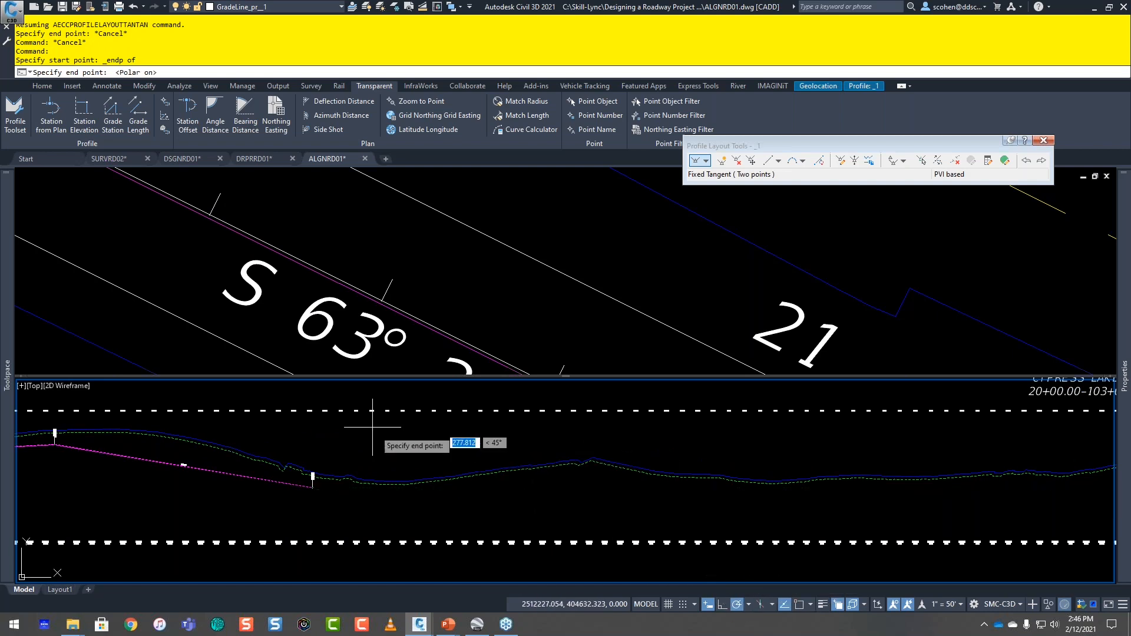
scroll(401, 447, up, 2)
scroll(410, 470, down, 2)
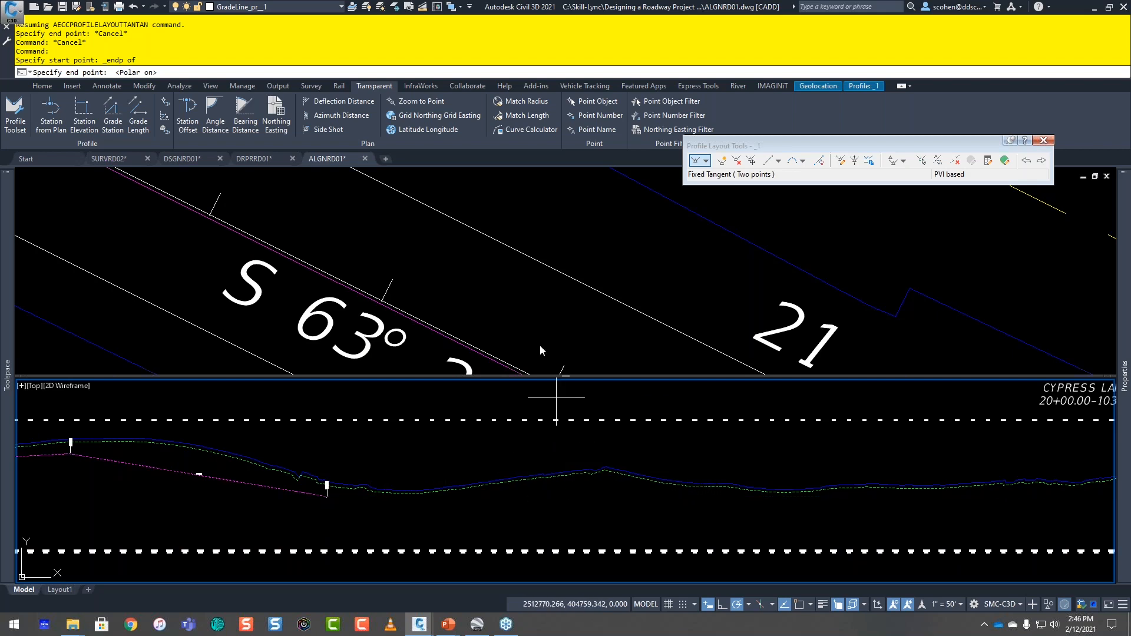
click(479, 336)
scroll(513, 330, down, 8)
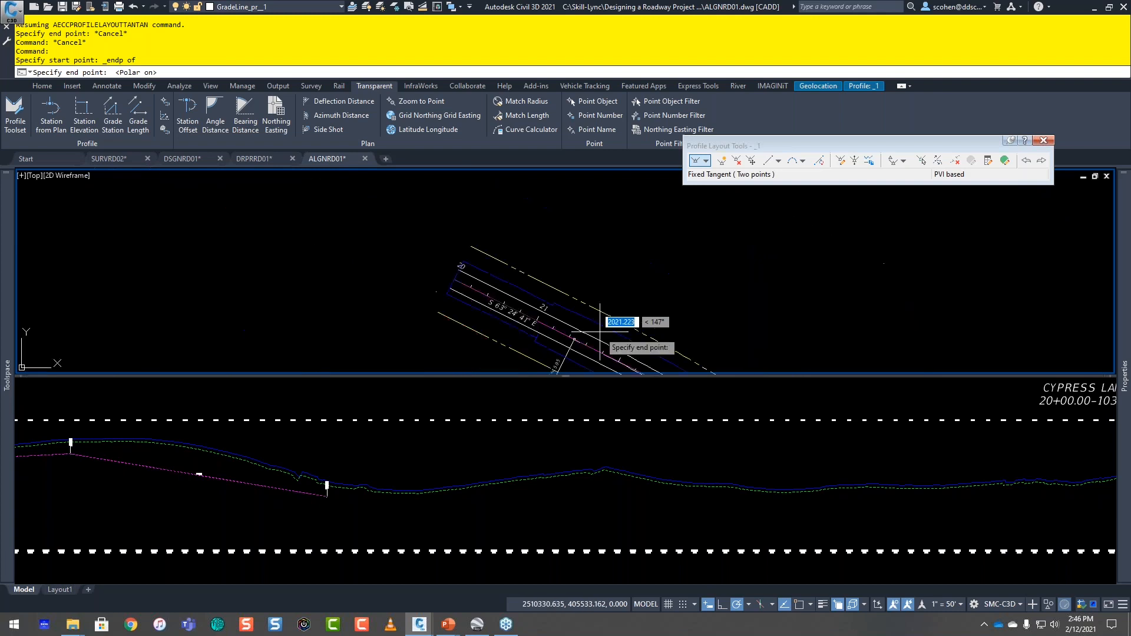
scroll(600, 332, down, 3)
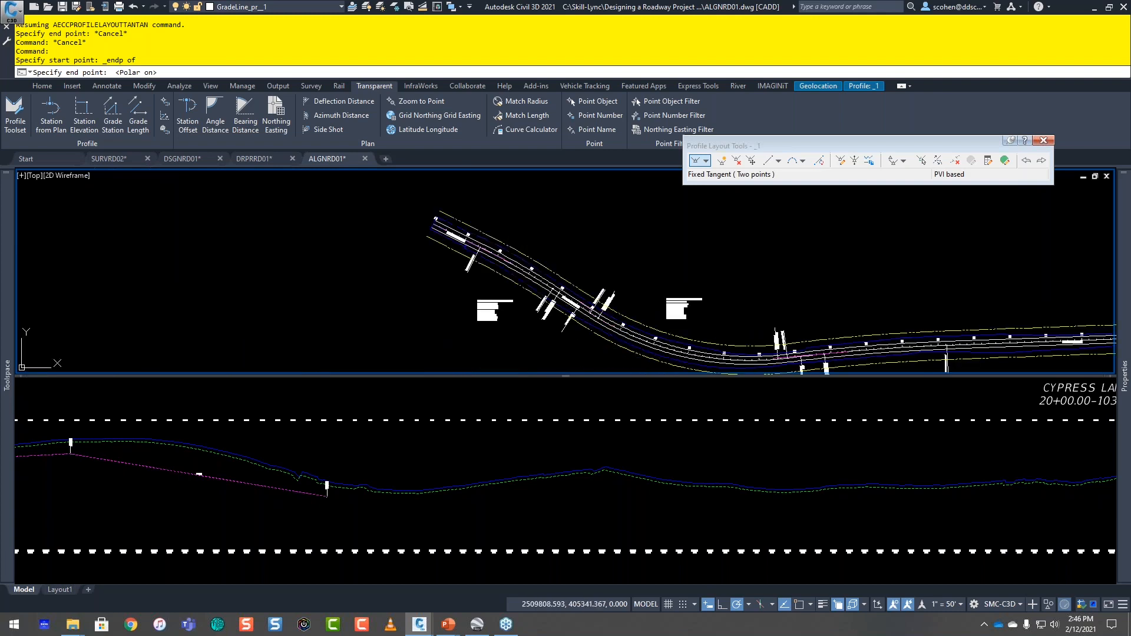
click(324, 478)
key(Escape)
key(Escape)
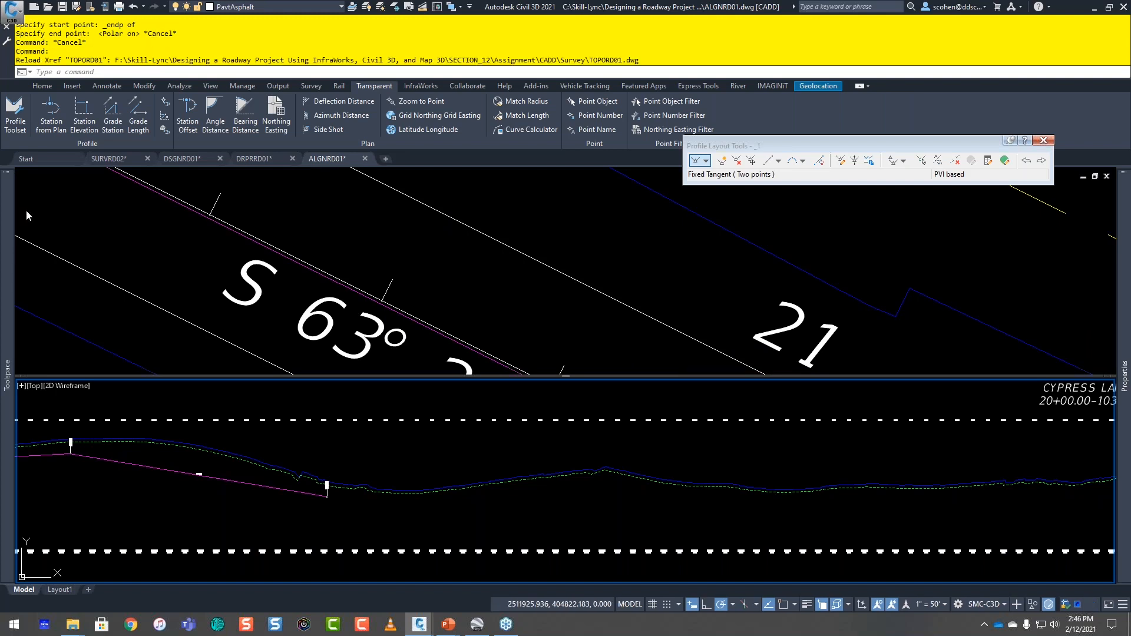
Step: Examine the CYPRESS LAKE RD plan with the TOPORD01 survey linework in one viewport and its profile view in the other
scroll(670, 283, down, 2)
click(667, 293)
scroll(674, 287, down, 2)
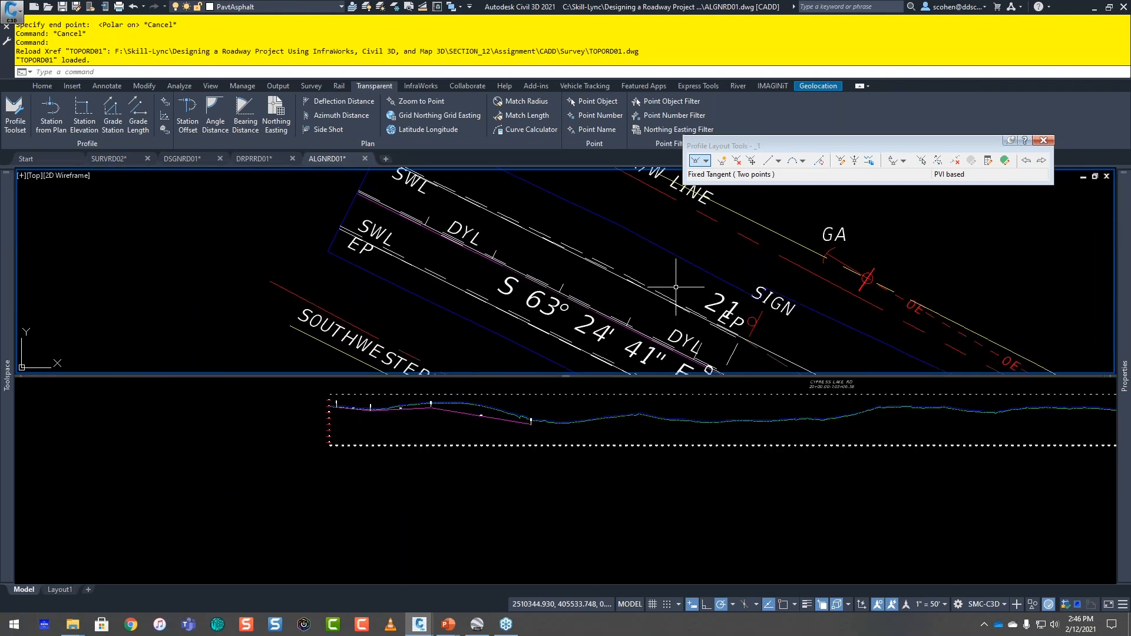
scroll(660, 281, down, 3)
scroll(648, 276, down, 5)
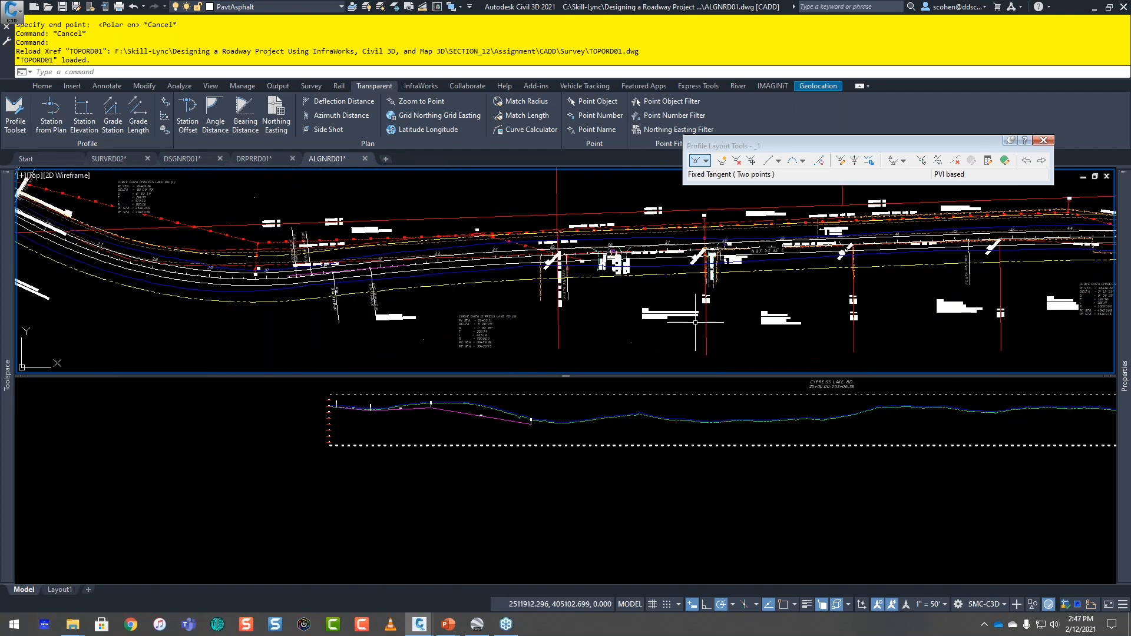
click(670, 301)
click(671, 300)
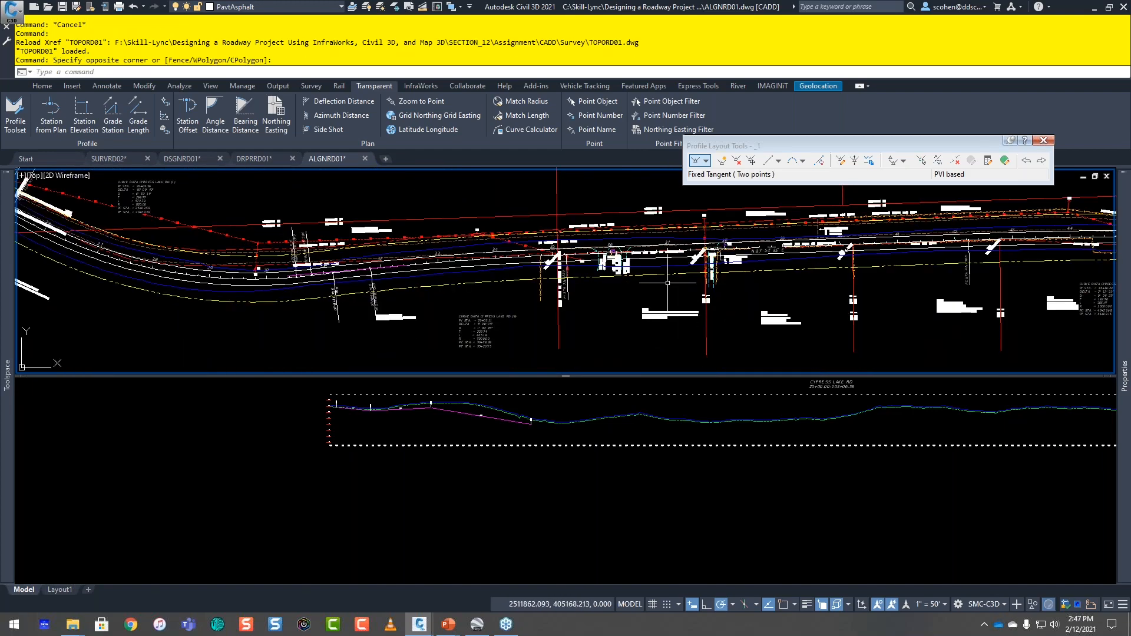
click(669, 390)
middle_drag(669, 390, 529, 463)
click(620, 278)
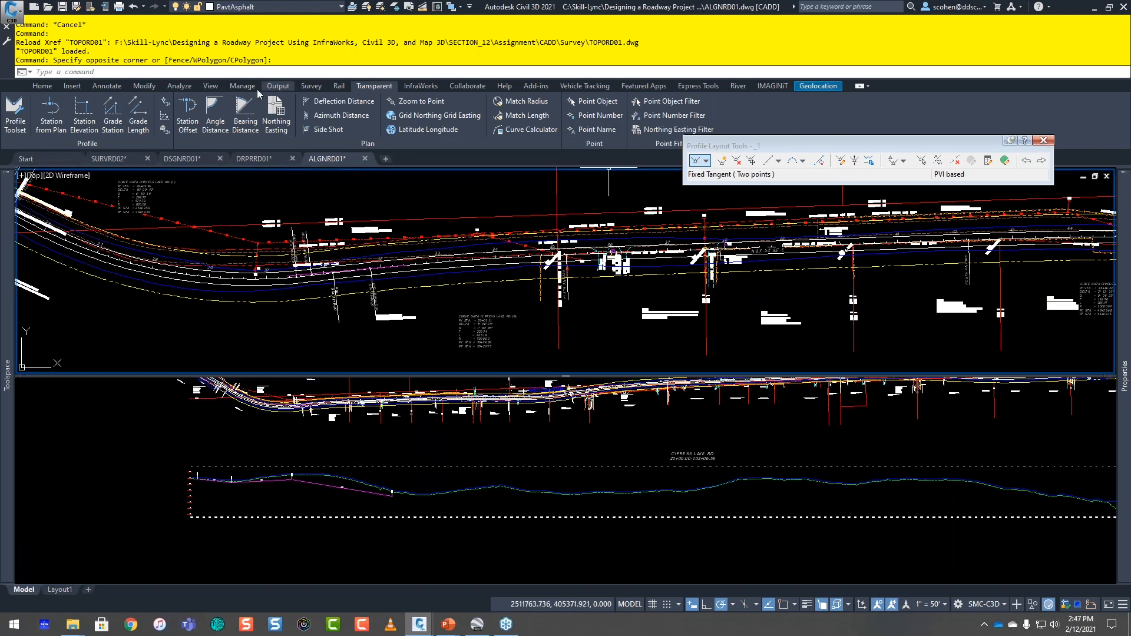
Step: Turn on the Station Tracker for all viewports and follow the CYPRESS LAKE RD alignment in plan to track its stations on the profile
click(180, 89)
click(755, 126)
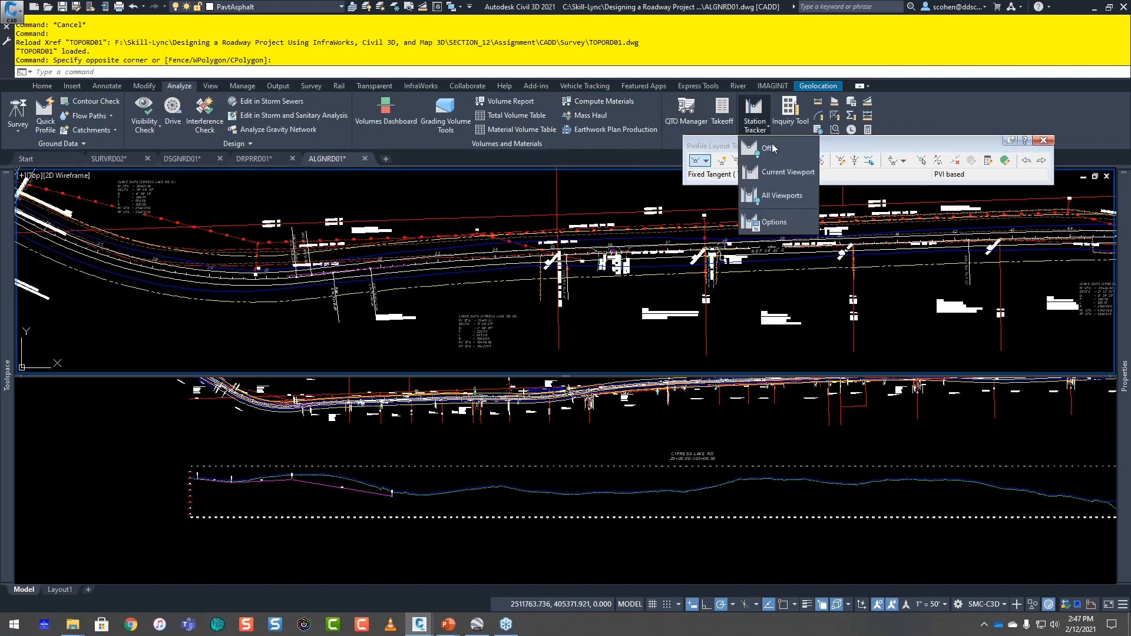
click(780, 196)
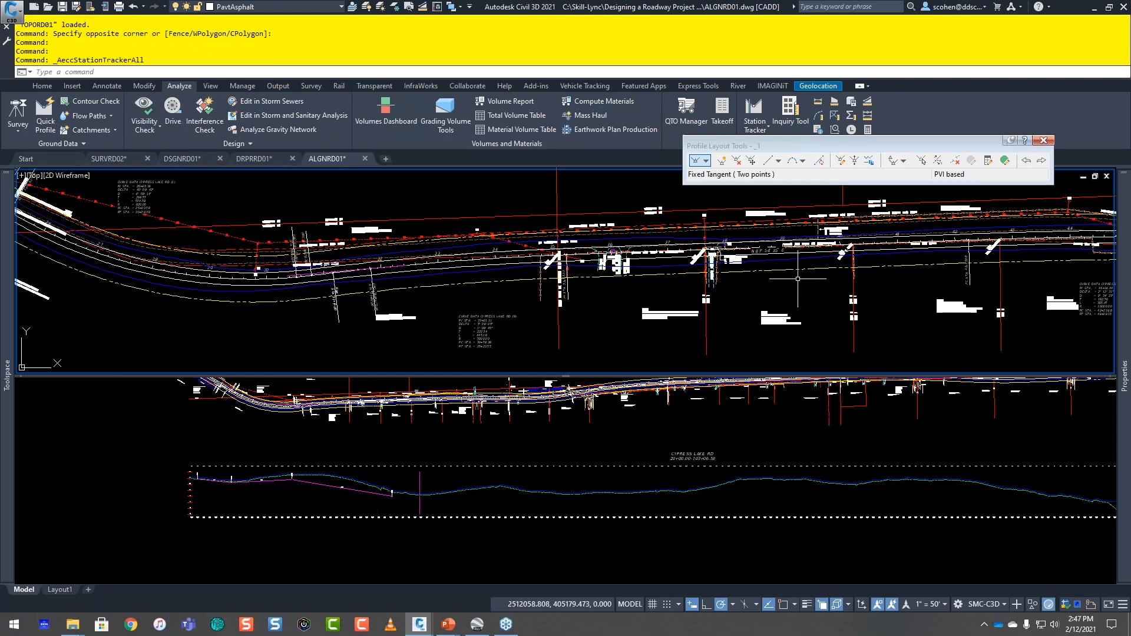
middle_drag(1048, 252, 349, 252)
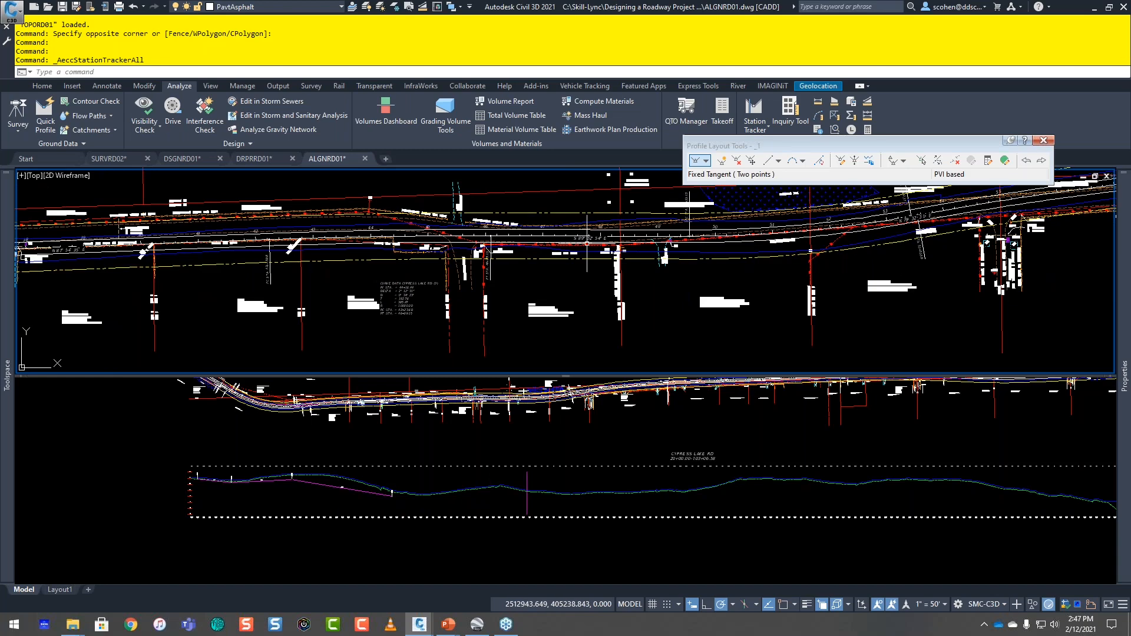
middle_drag(851, 254, 756, 254)
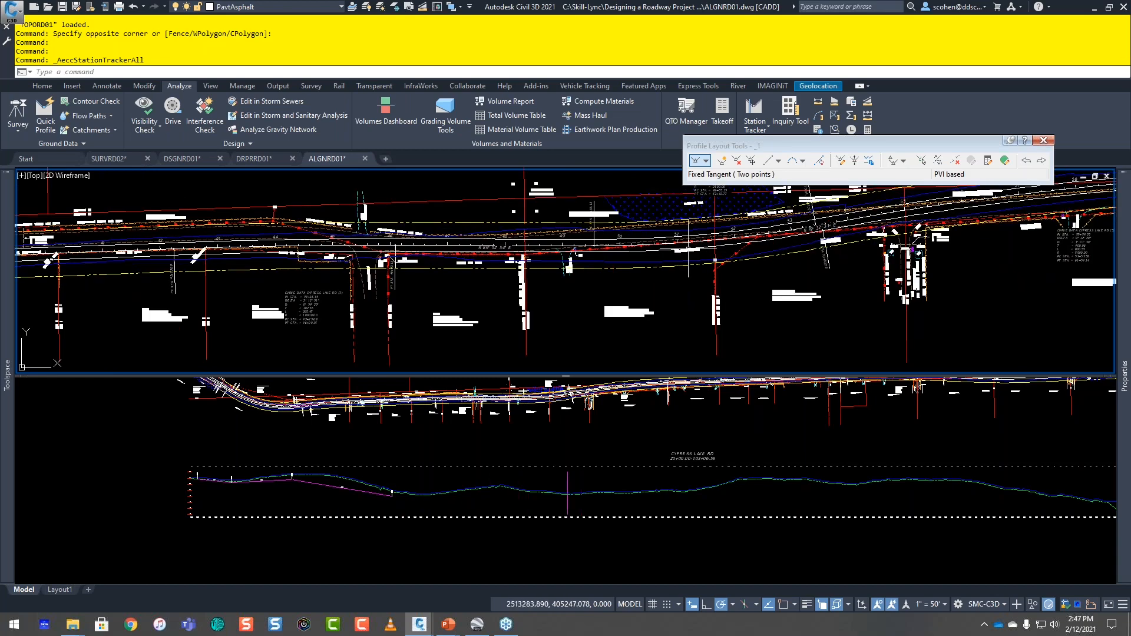
Step: Start Draw Tangents for profile _1 from the Endpoint-snapped end of the tangent at station 36+60
click(439, 474)
click(696, 160)
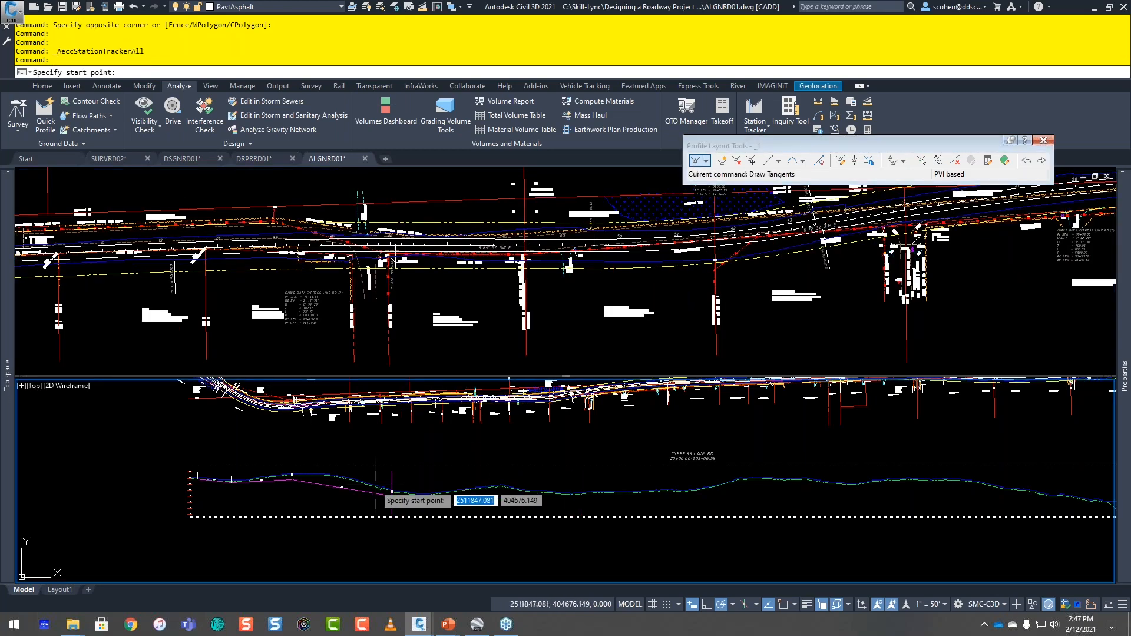
scroll(377, 474, up, 2)
shift+right_click(482, 504)
click(518, 290)
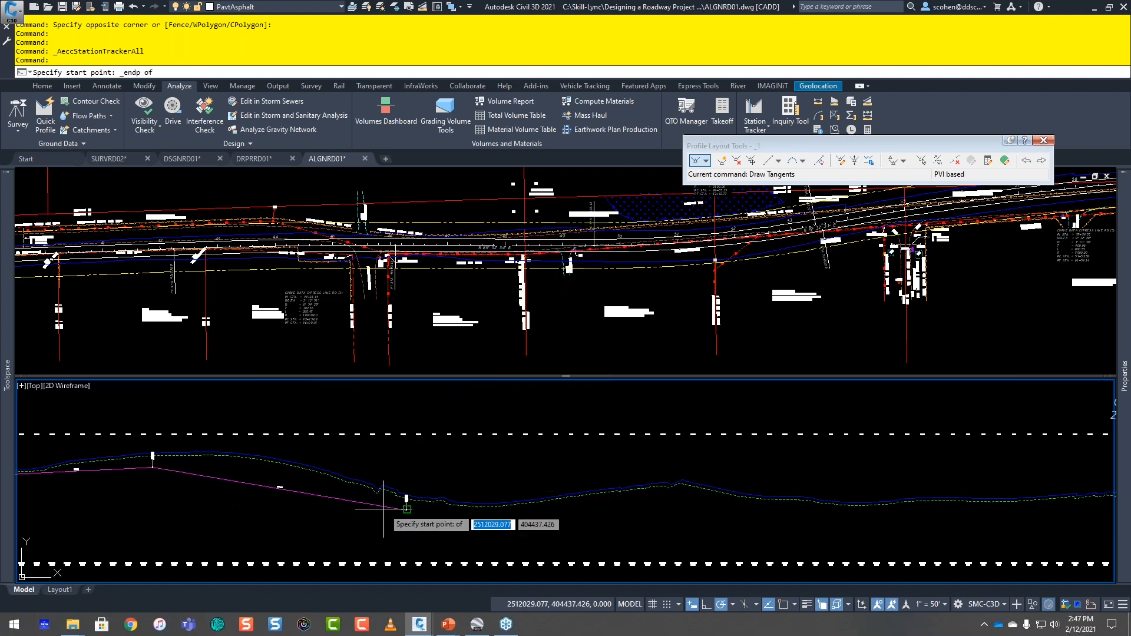
click(384, 508)
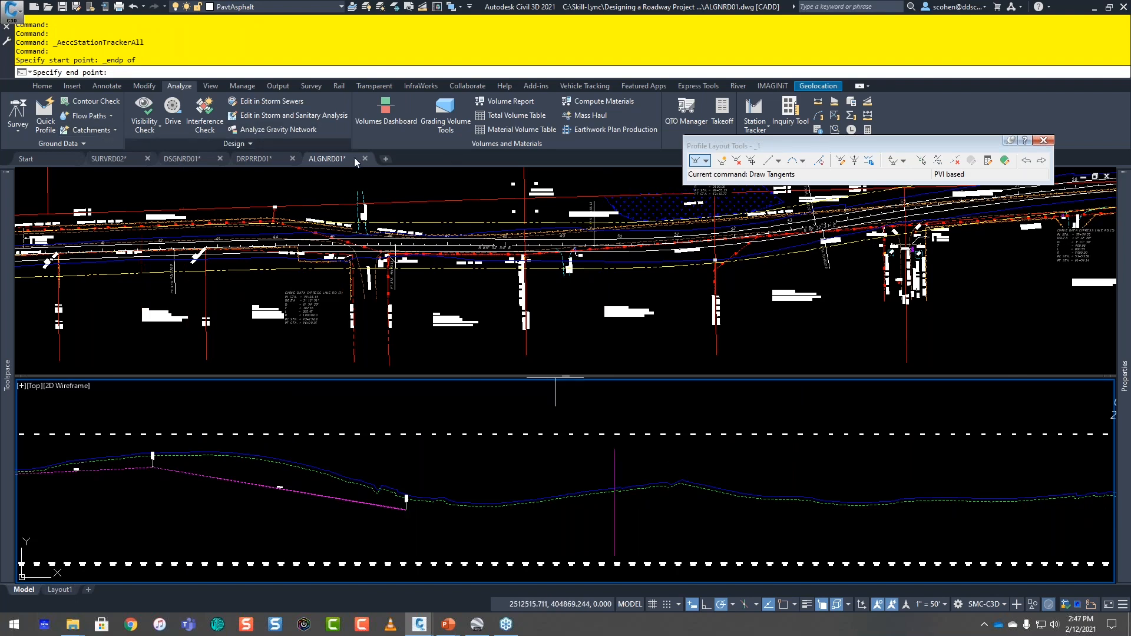
Step: Start the transparent Profile Station and Elevation from Plan command for the tangent's end point and choose the CYPRESS LAKE RD profile view
click(366, 87)
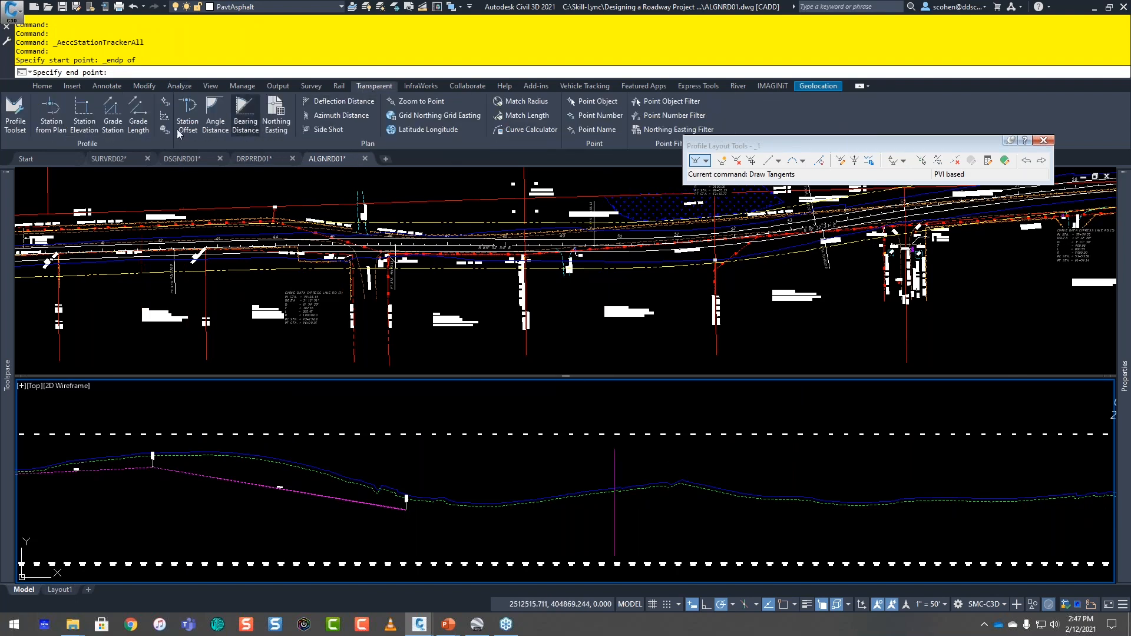
click(60, 129)
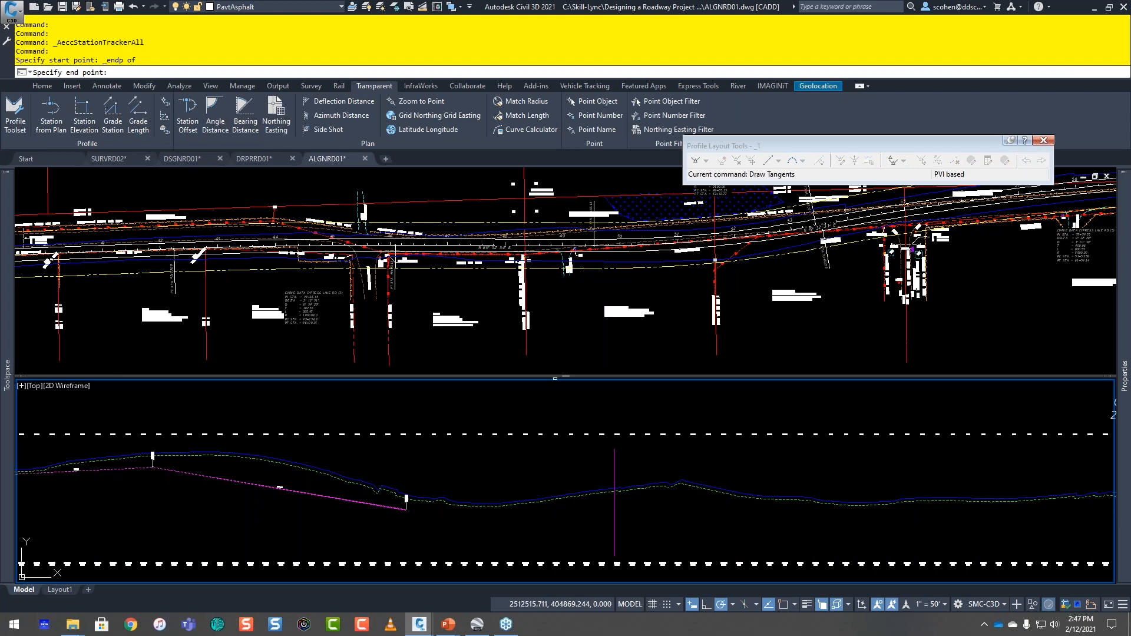
middle_drag(620, 228, 364, 250)
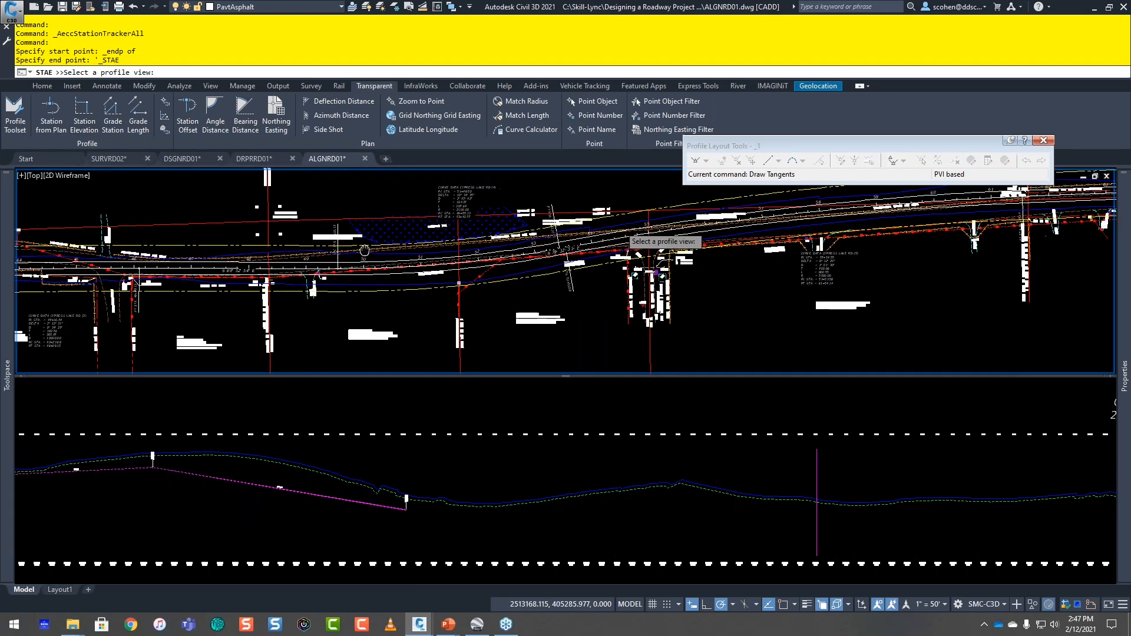
click(370, 417)
scroll(370, 418, down, 5)
scroll(227, 440, up, 5)
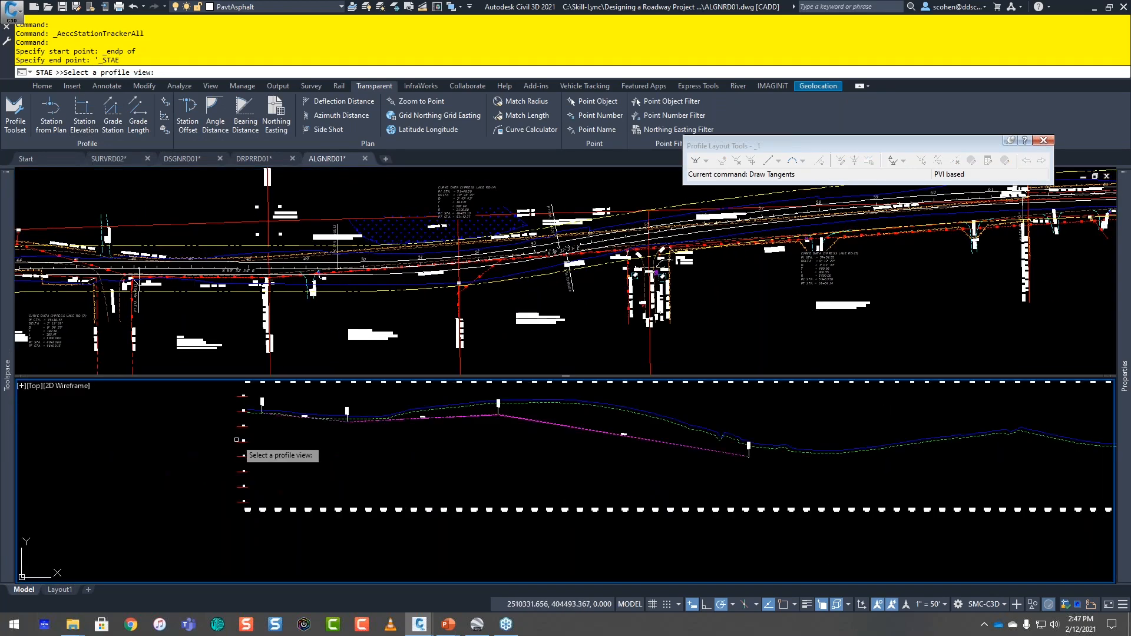
click(241, 442)
Step: Set the end point's station from plan by Endpoint-snapping to the linework north of the centerline at about station 47+43
click(546, 289)
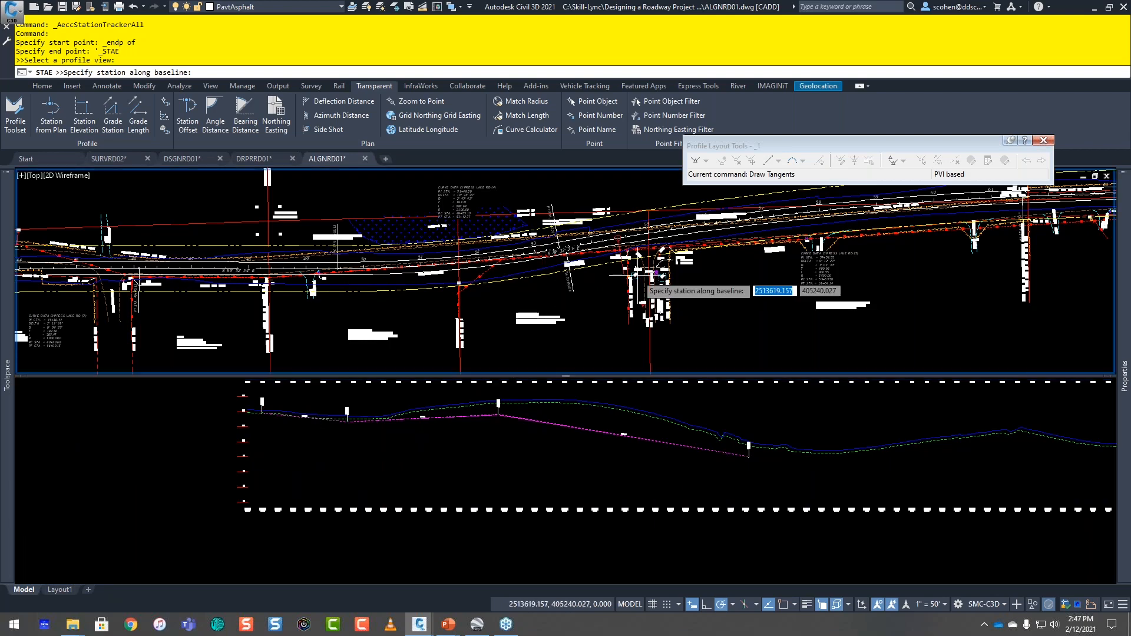
middle_drag(634, 275, 396, 311)
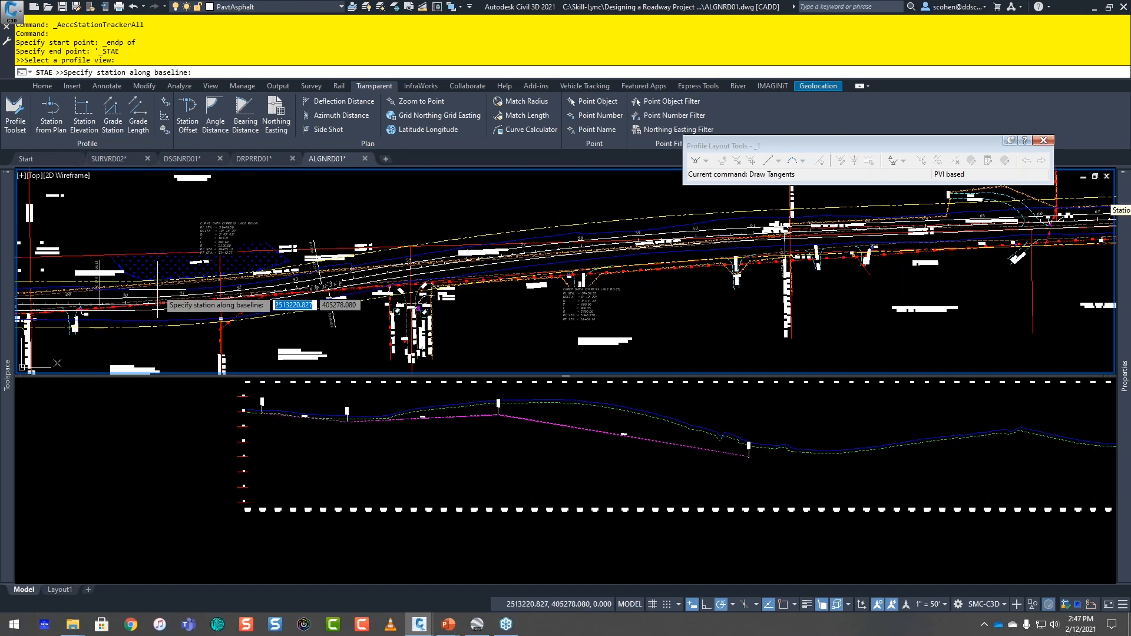
middle_drag(212, 294, 575, 302)
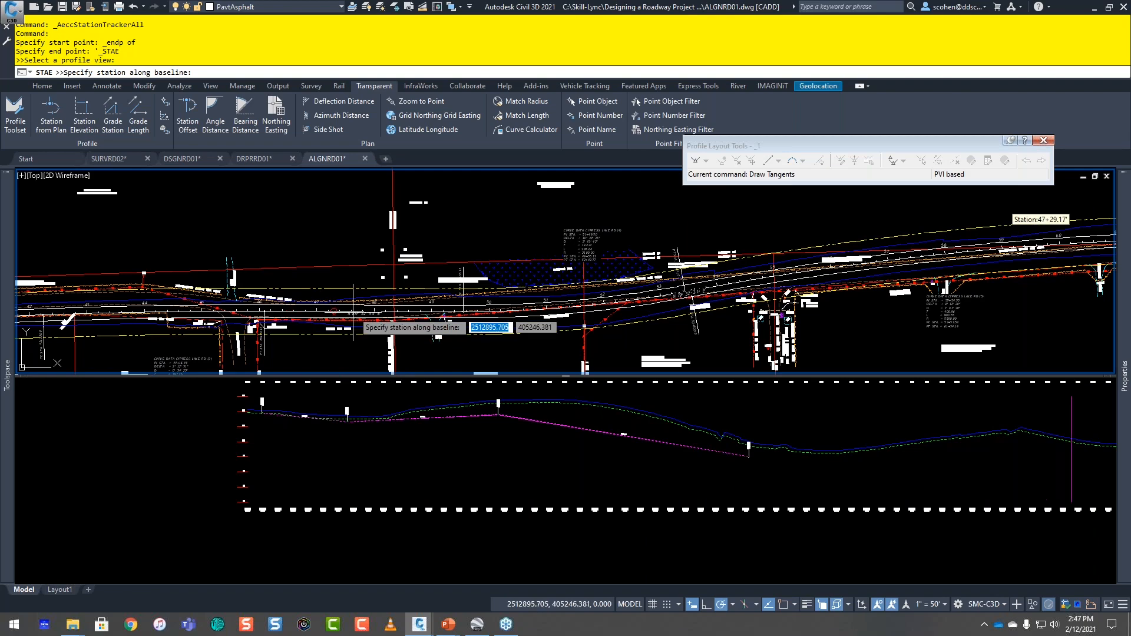
scroll(356, 323, up, 6)
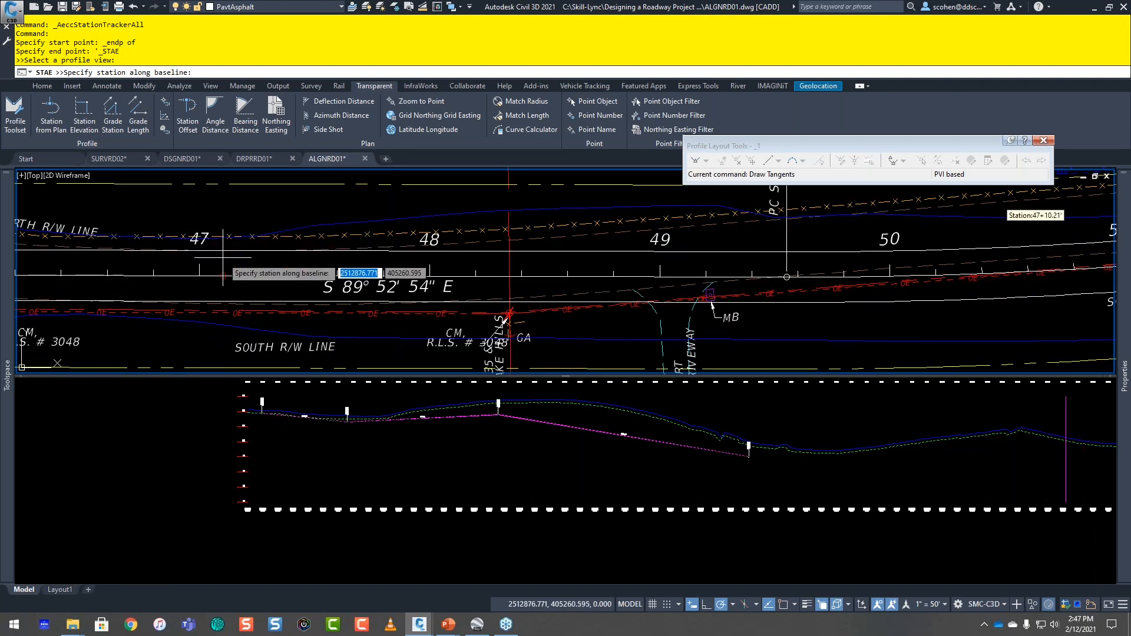
text(_endp)
key(Return)
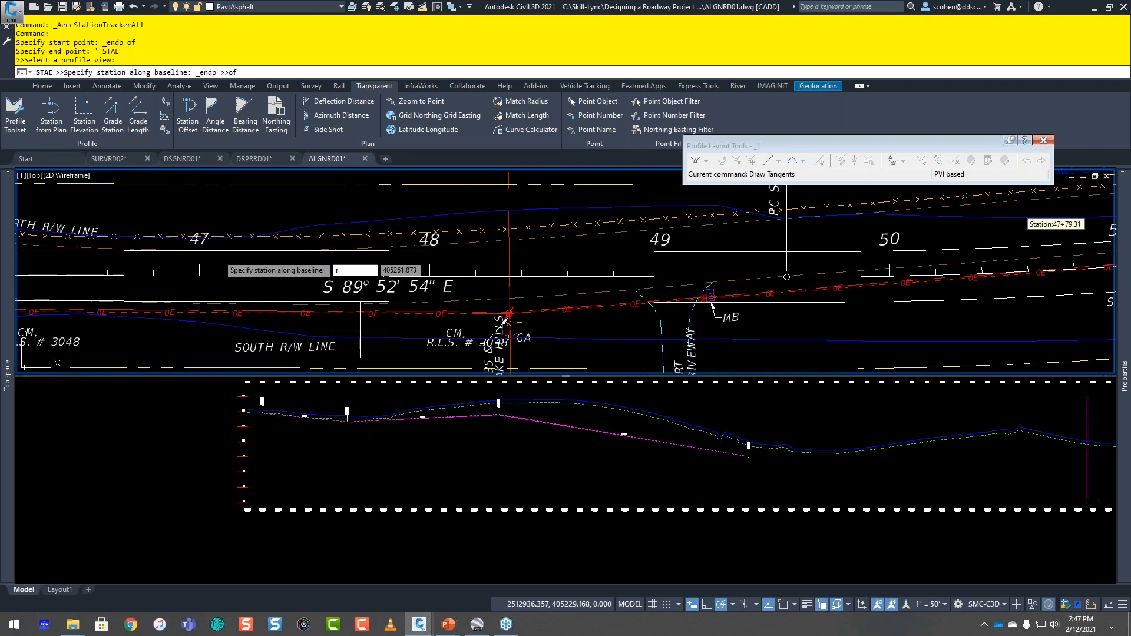
click(300, 237)
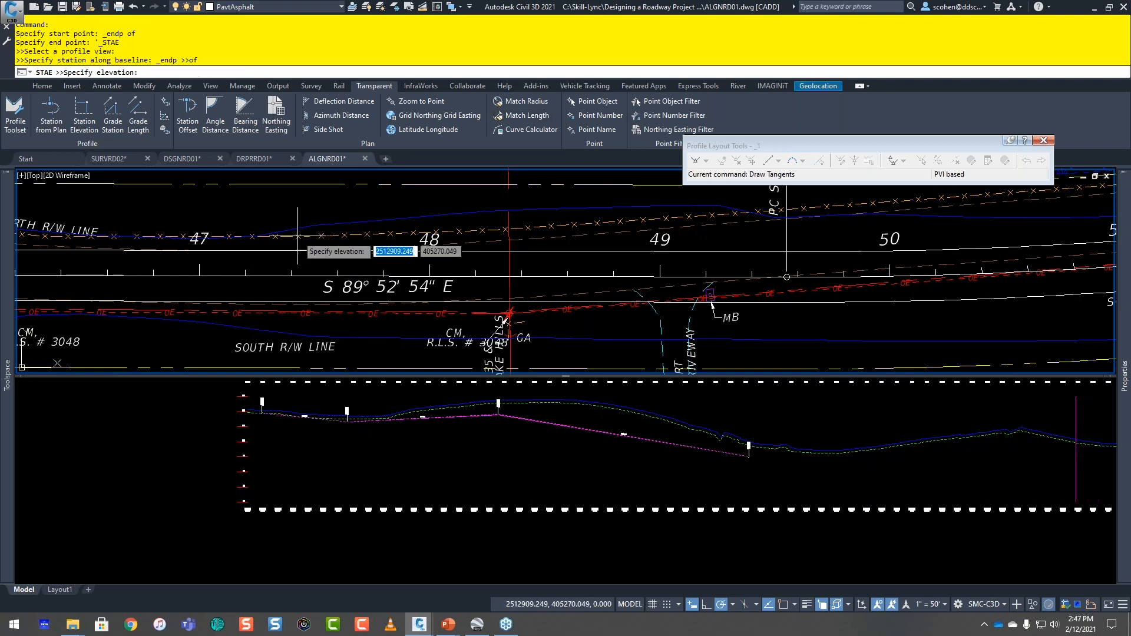
Step: Set the tangent's end elevation to 110 and end both the station entry and Draw Tangents
middle_drag(848, 436, 497, 431)
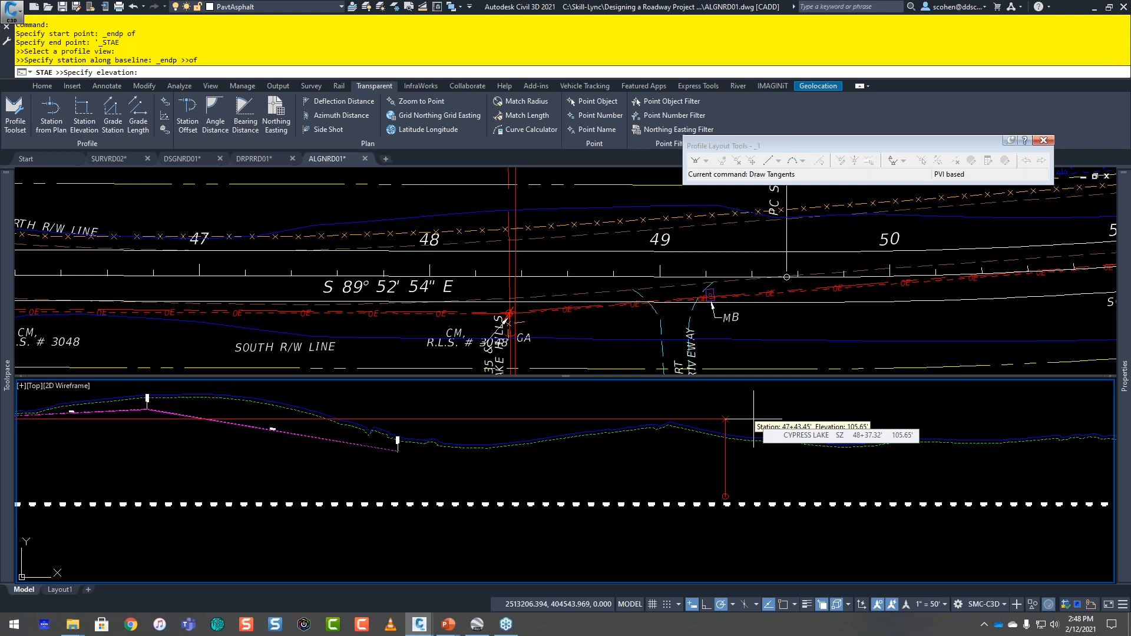
text(110)
key(Return)
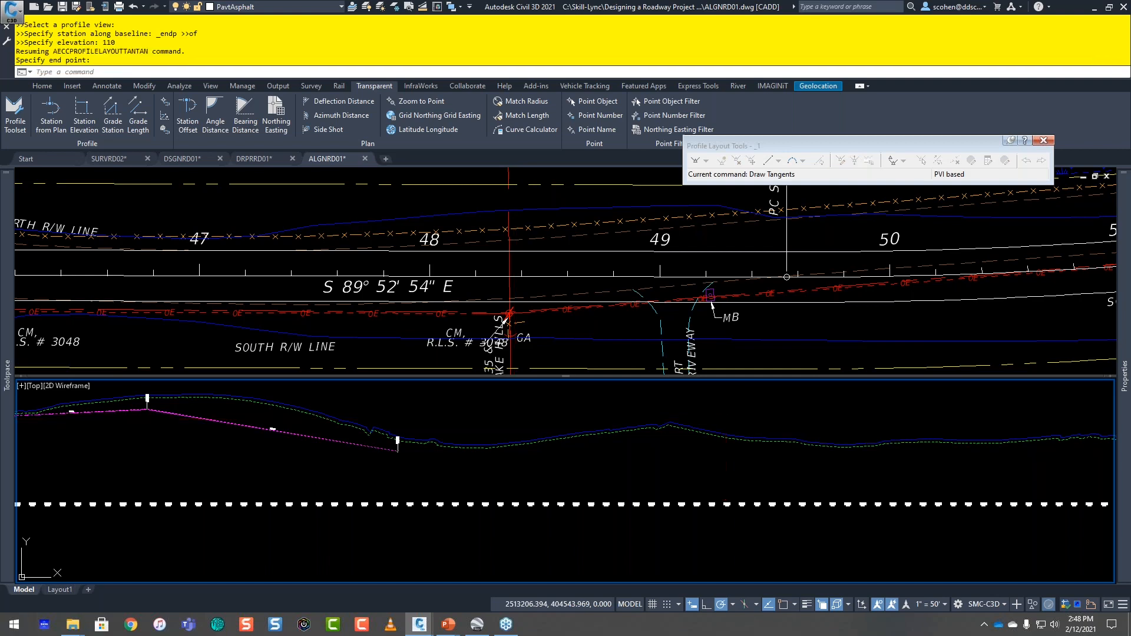
middle_drag(754, 419, 582, 420)
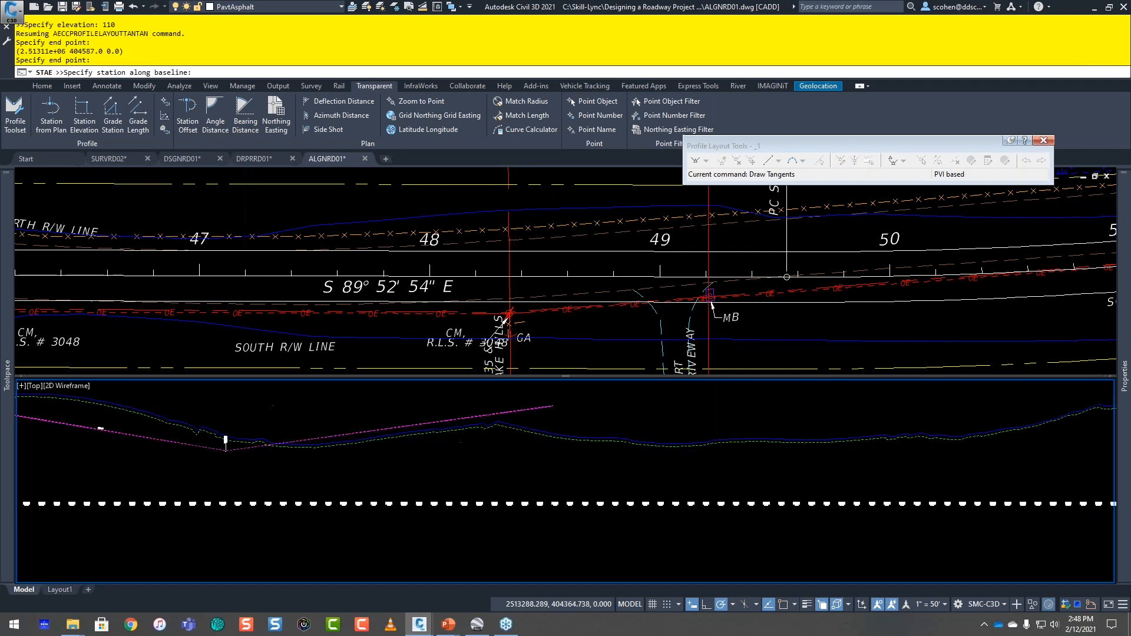
key(Escape)
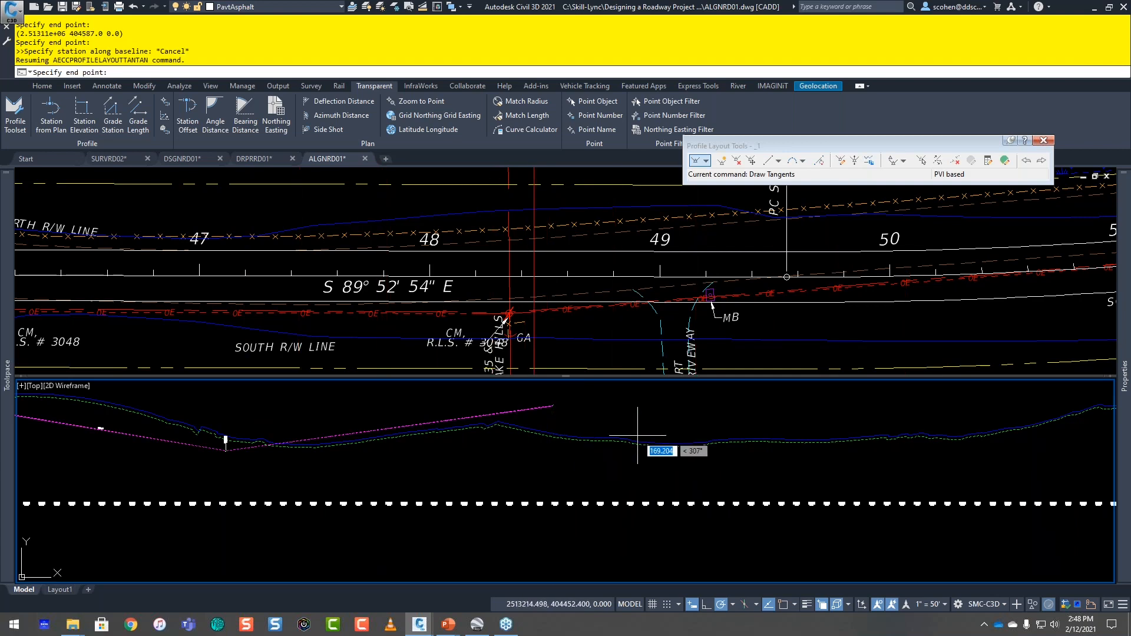
middle_drag(661, 450, 834, 450)
key(Escape)
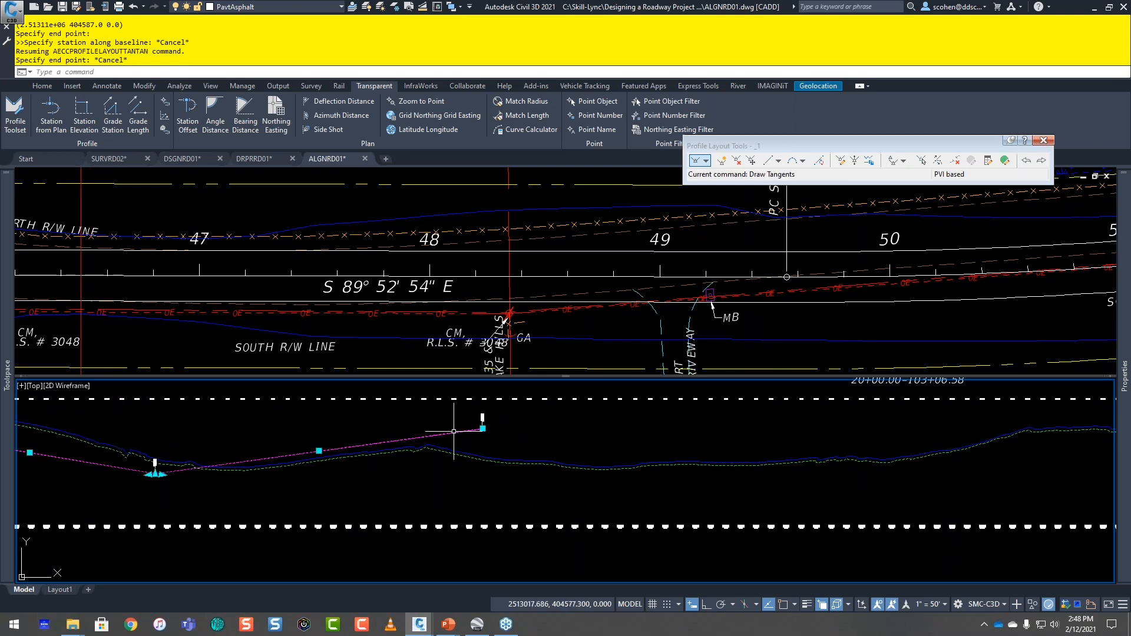
Step: Grip-stretch the end PVI of the new tangent down to just below the existing ground line and deselect the profile
click(482, 428)
scroll(471, 412, up, 3)
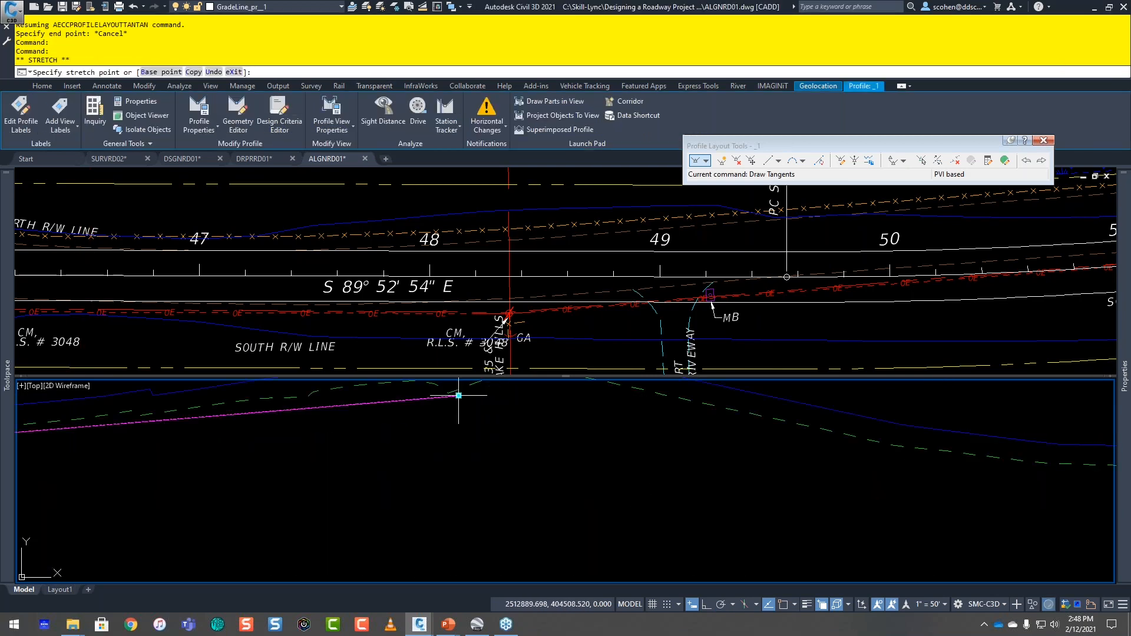
key(Escape)
scroll(535, 480, down, 5)
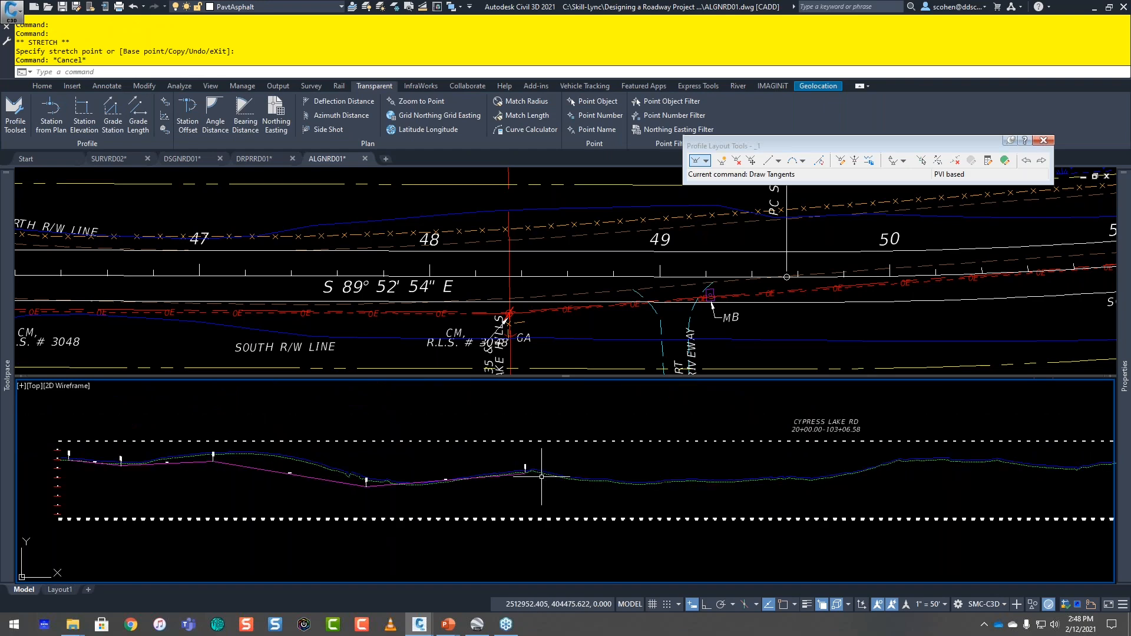
Step: Examine the eastern end of the CYPRESS LAKE RD plan and profile, including the wet elevation points at Wetland "C" near station 96
click(789, 354)
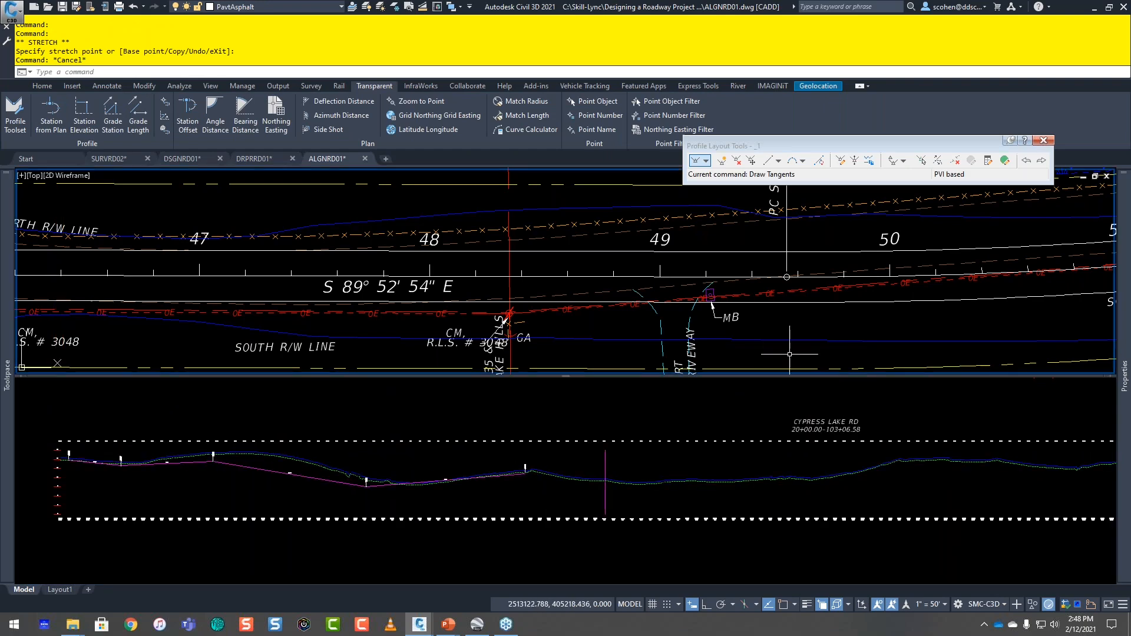
scroll(791, 352, down, 4)
middle_drag(827, 316, 478, 310)
scroll(497, 301, down, 6)
middle_drag(1048, 266, 705, 302)
scroll(705, 302, up, 4)
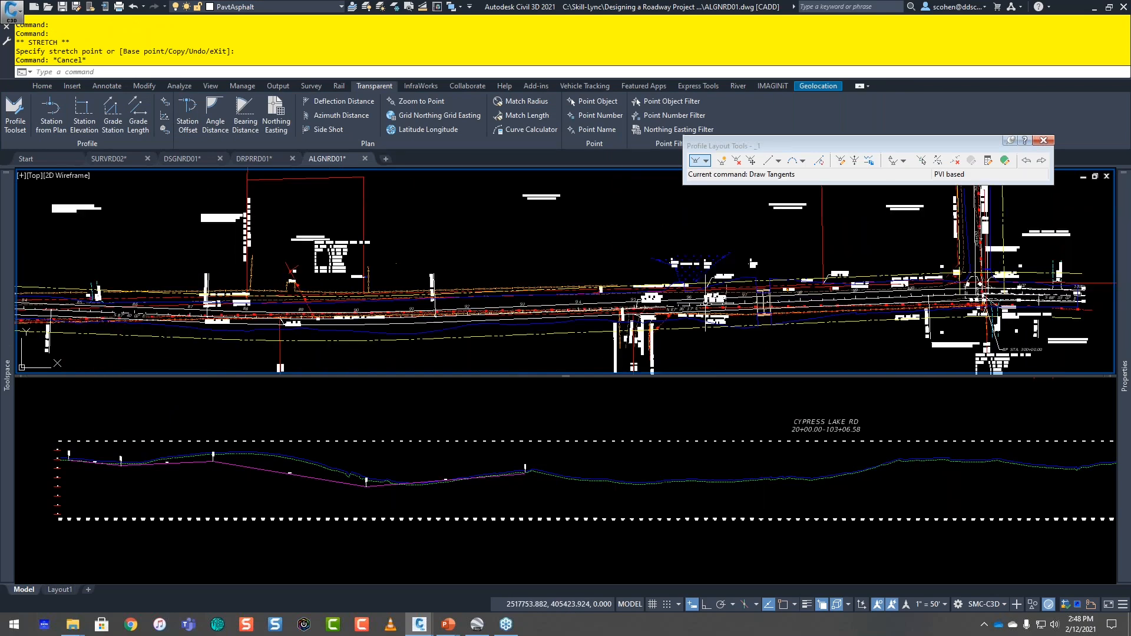
scroll(730, 281, up, 4)
click(822, 497)
middle_drag(1069, 467, 553, 483)
middle_drag(746, 471, 535, 485)
click(521, 243)
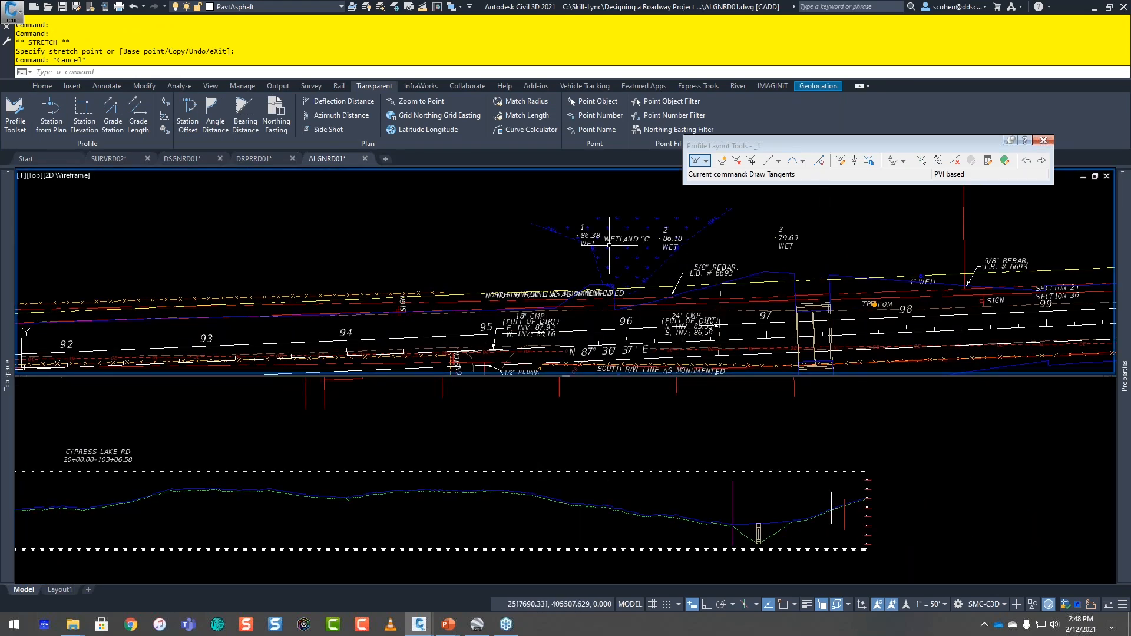
scroll(609, 245, up, 2)
middle_drag(609, 245, 448, 248)
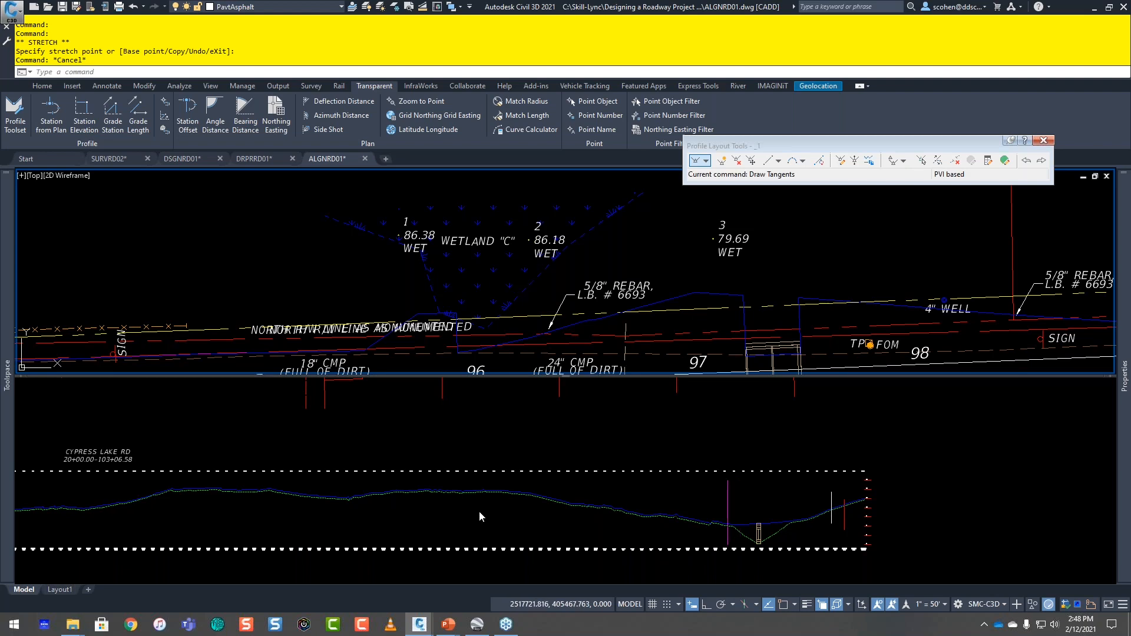
Step: Start a polyline in the profile viewport for the CYPRESS LAKE RD profile view
click(465, 504)
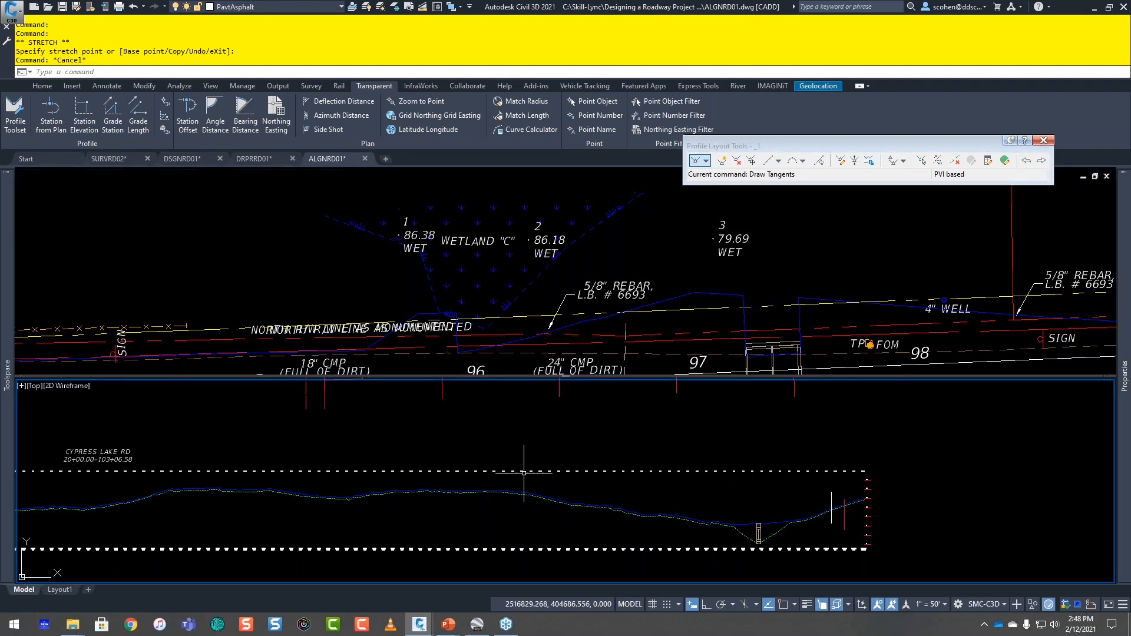
text(pl)
key(Return)
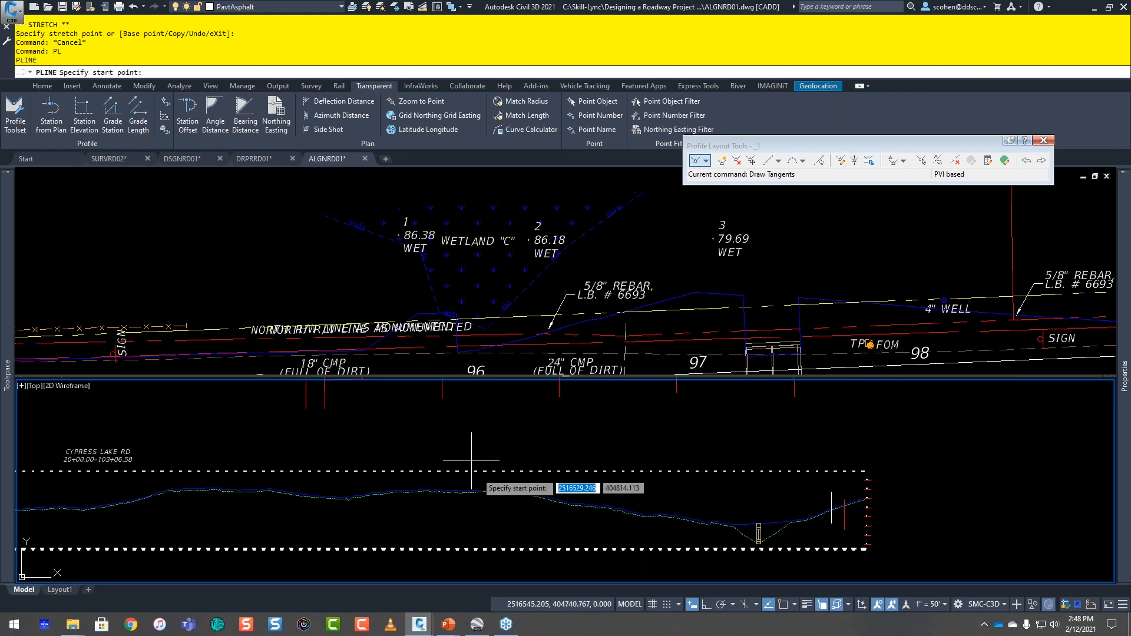
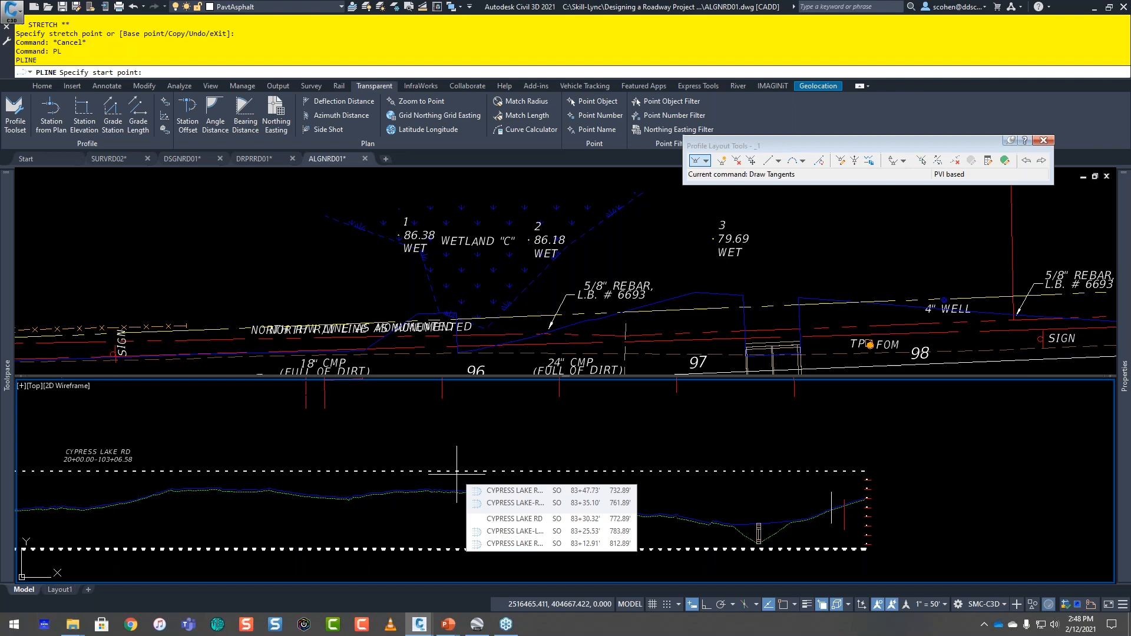
Step: Examine the CYPRESS LAKE RD plan westward from Wetland "C" toward the driveway near station 68
scroll(178, 338, down, 2)
click(205, 291)
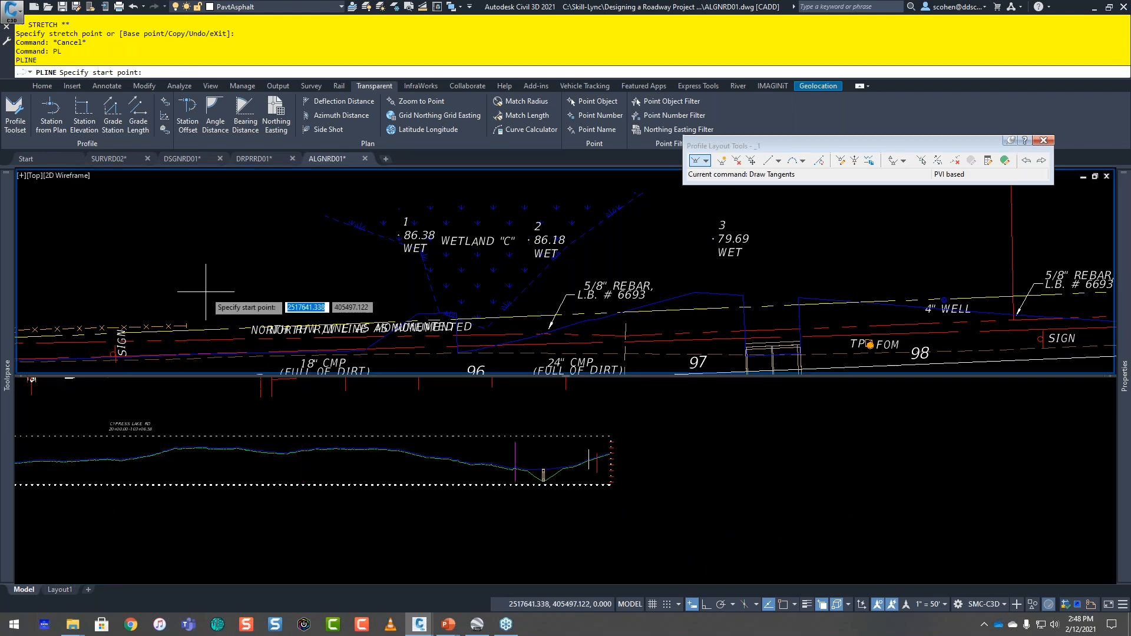
scroll(205, 290, down, 5)
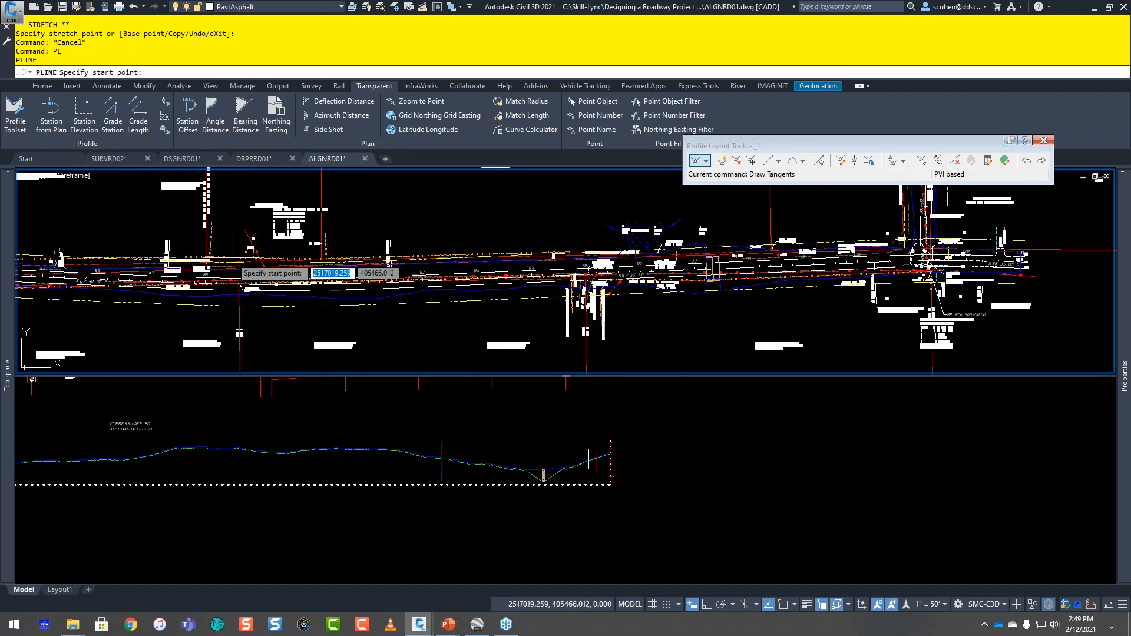
middle_drag(234, 259, 324, 253)
middle_drag(127, 255, 424, 263)
middle_drag(215, 257, 477, 265)
middle_drag(287, 258, 684, 301)
middle_drag(495, 288, 634, 289)
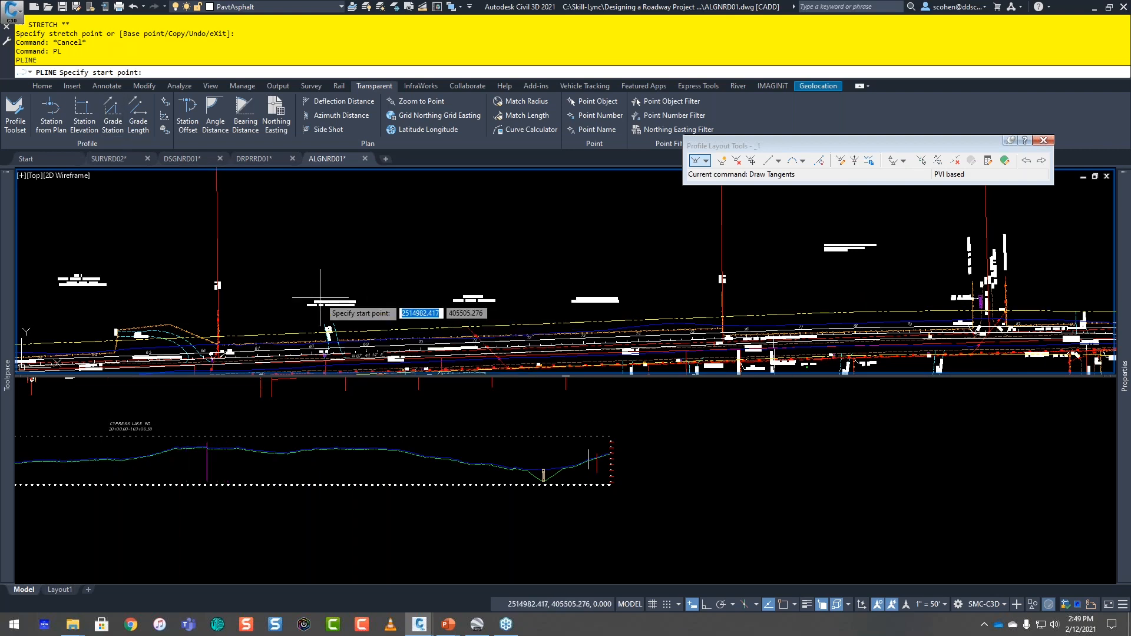
click(85, 115)
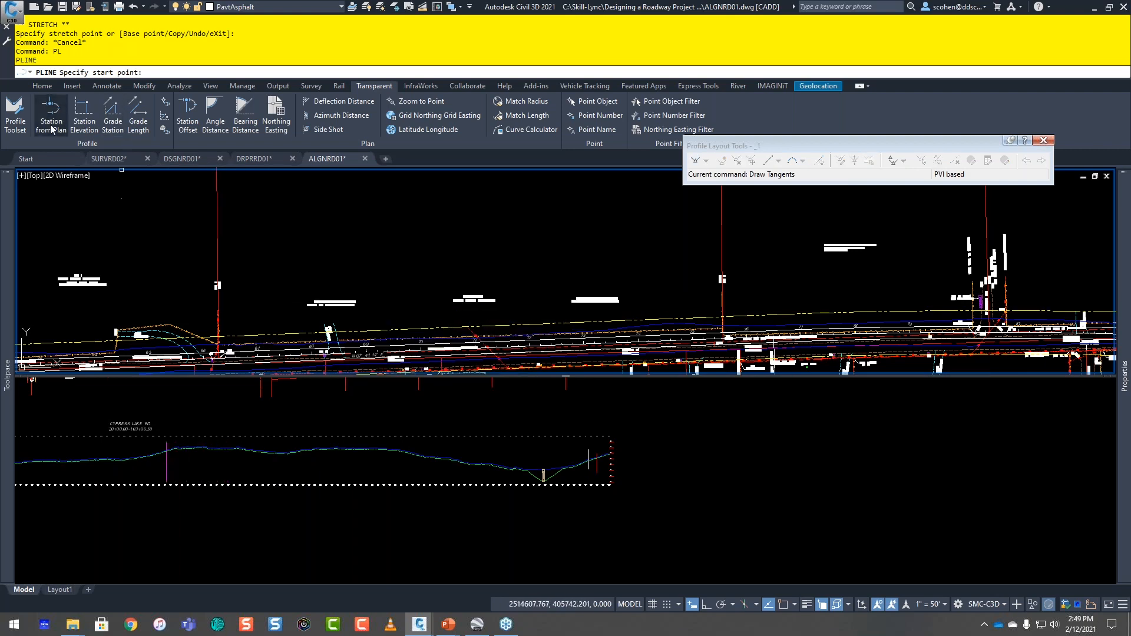
click(615, 446)
click(614, 451)
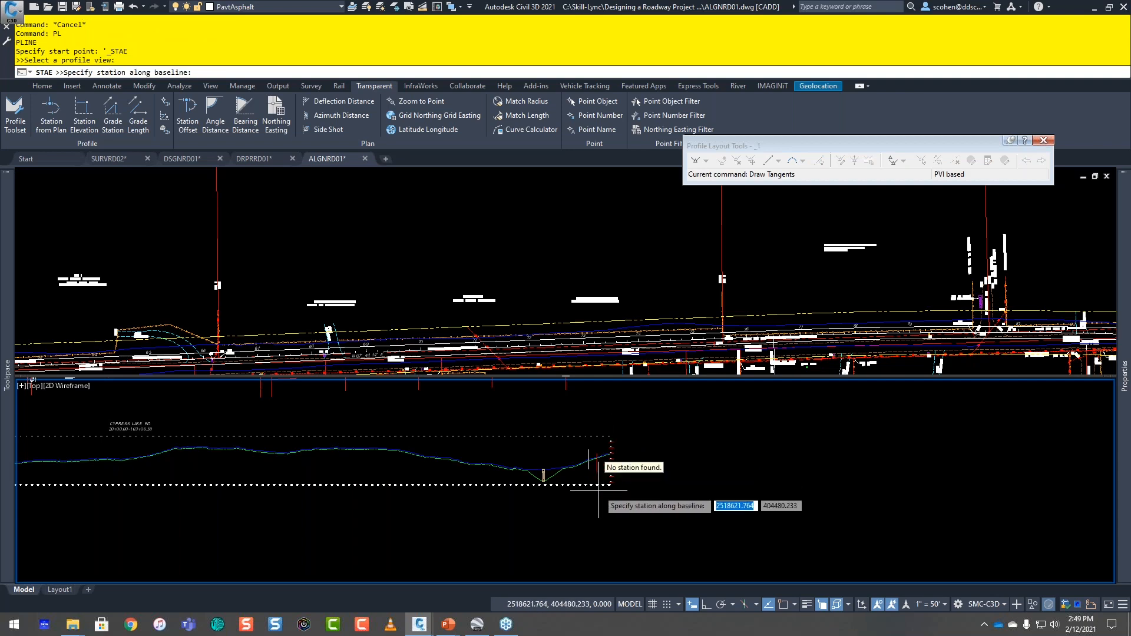
click(323, 353)
scroll(314, 304, up, 5)
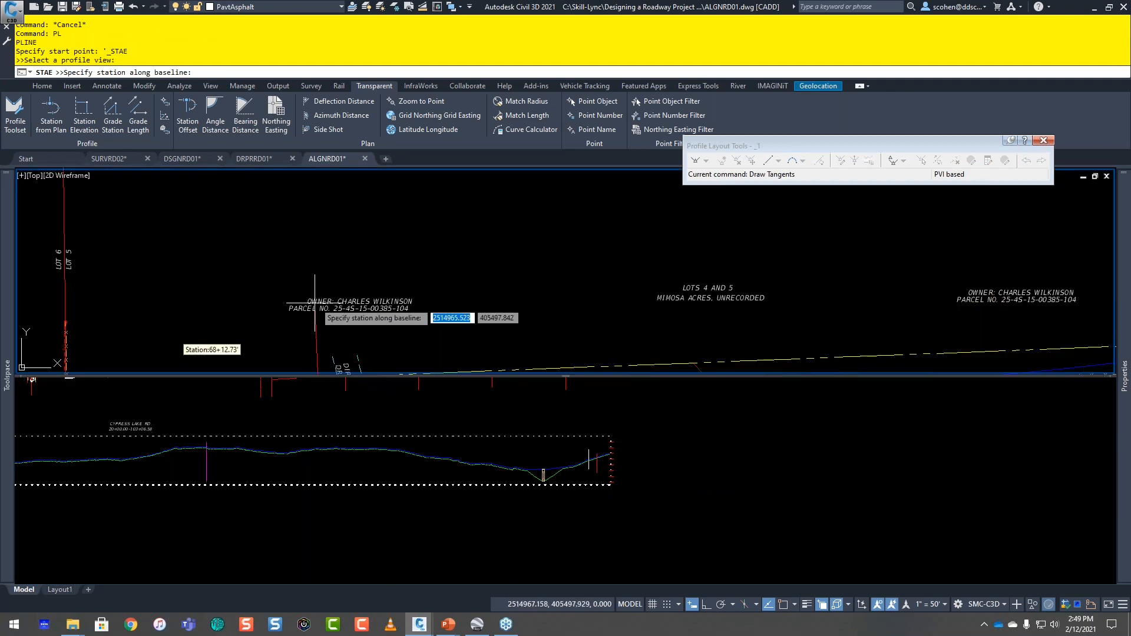
click(286, 204)
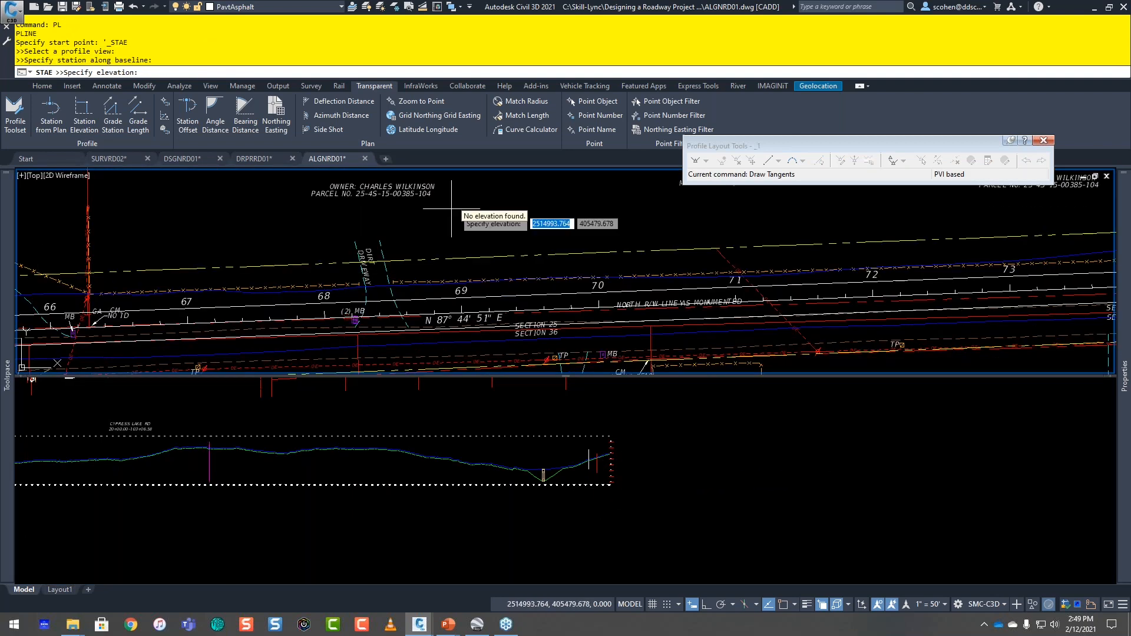
key(Escape)
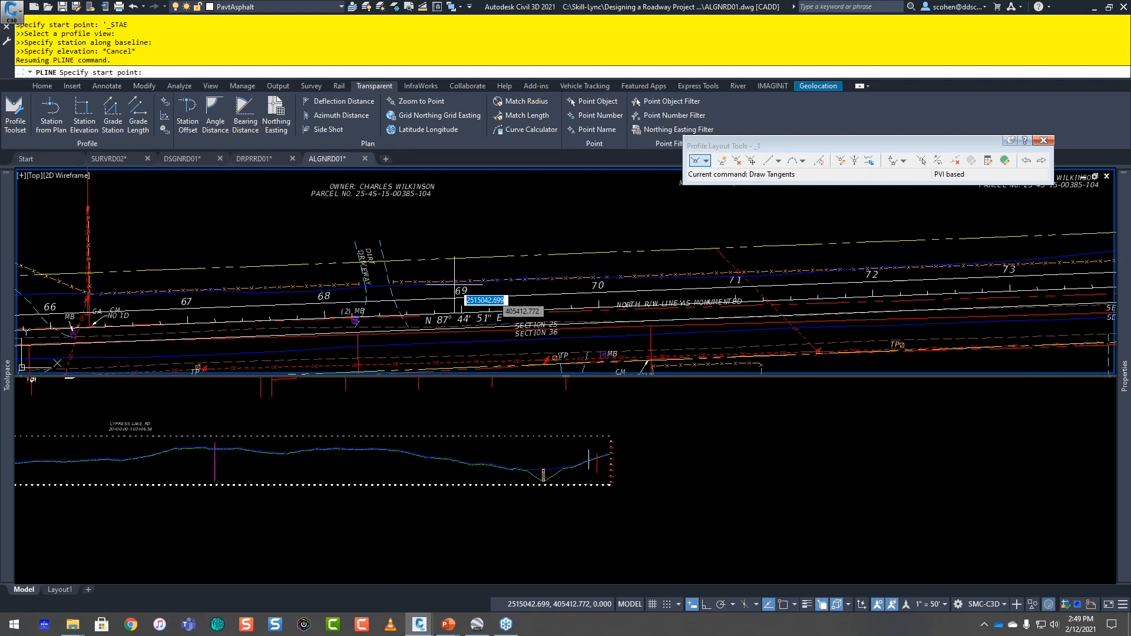
click(291, 471)
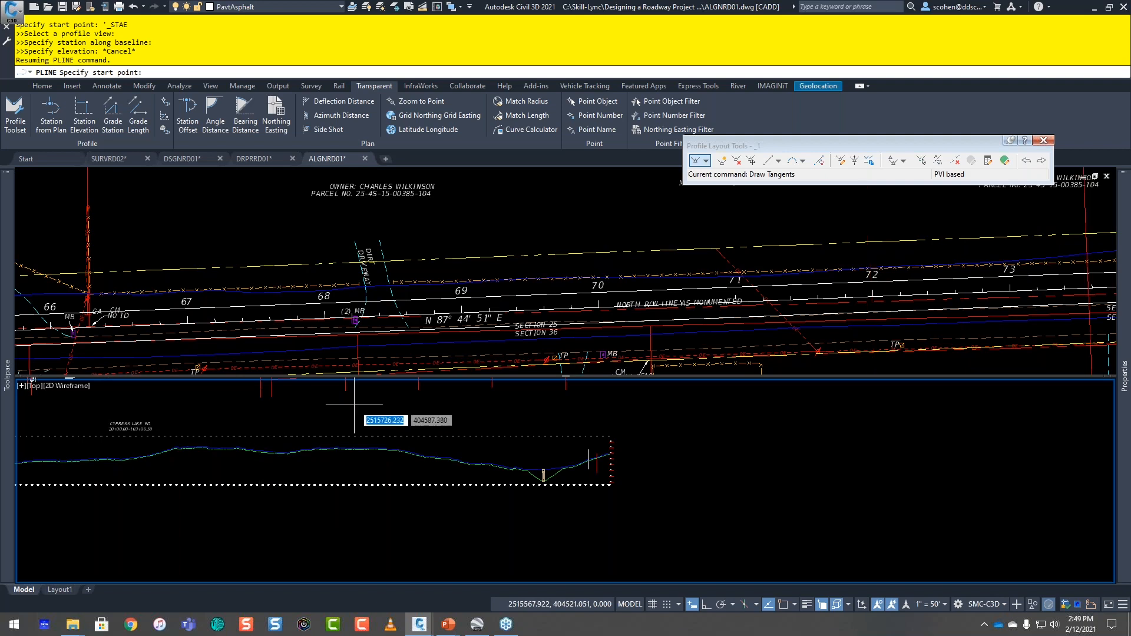
key(Escape)
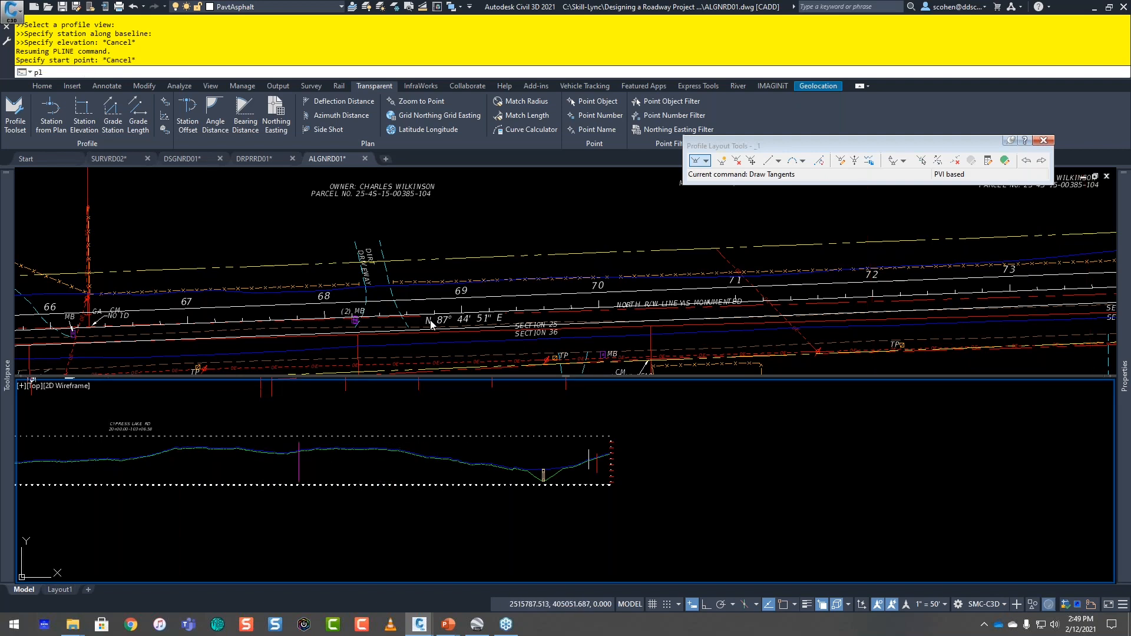
Step: Start a polyline in the CYPRESS LAKE RD profile view at about station 69+98 picked from plan, with its elevation picked below existing ground
text(pl)
key(Return)
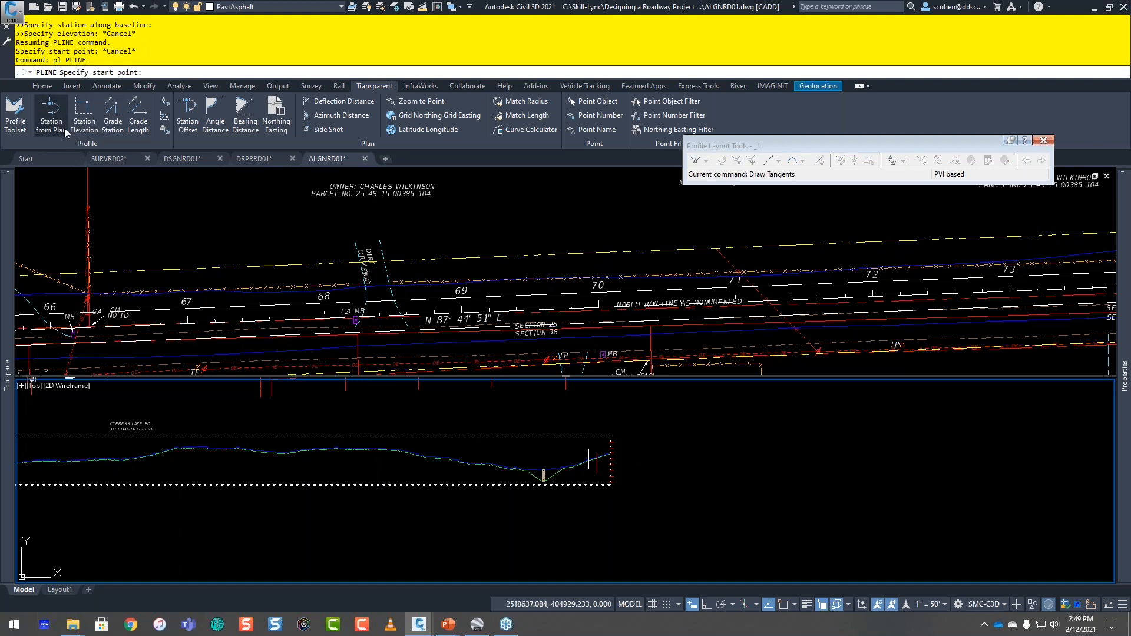
click(51, 116)
click(611, 453)
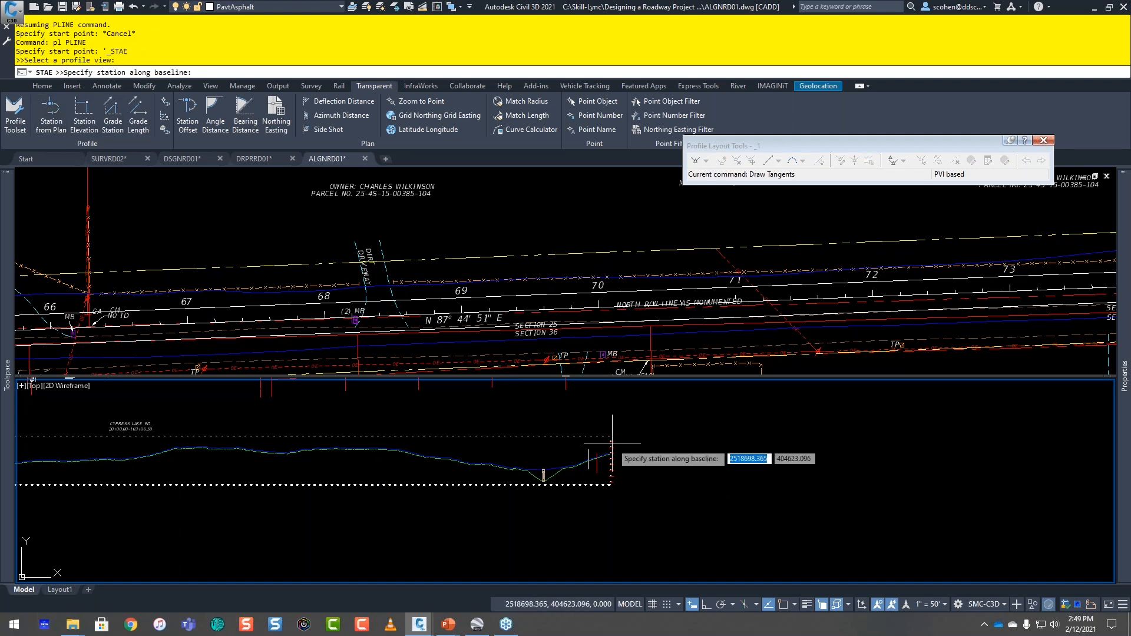
click(505, 204)
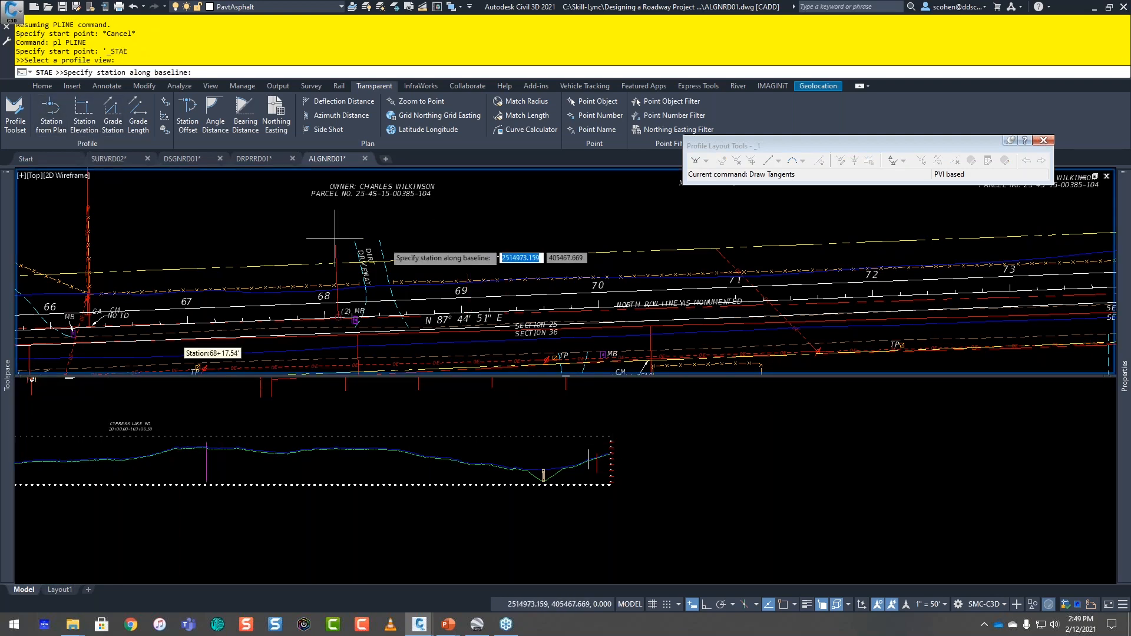
middle_drag(577, 209, 389, 248)
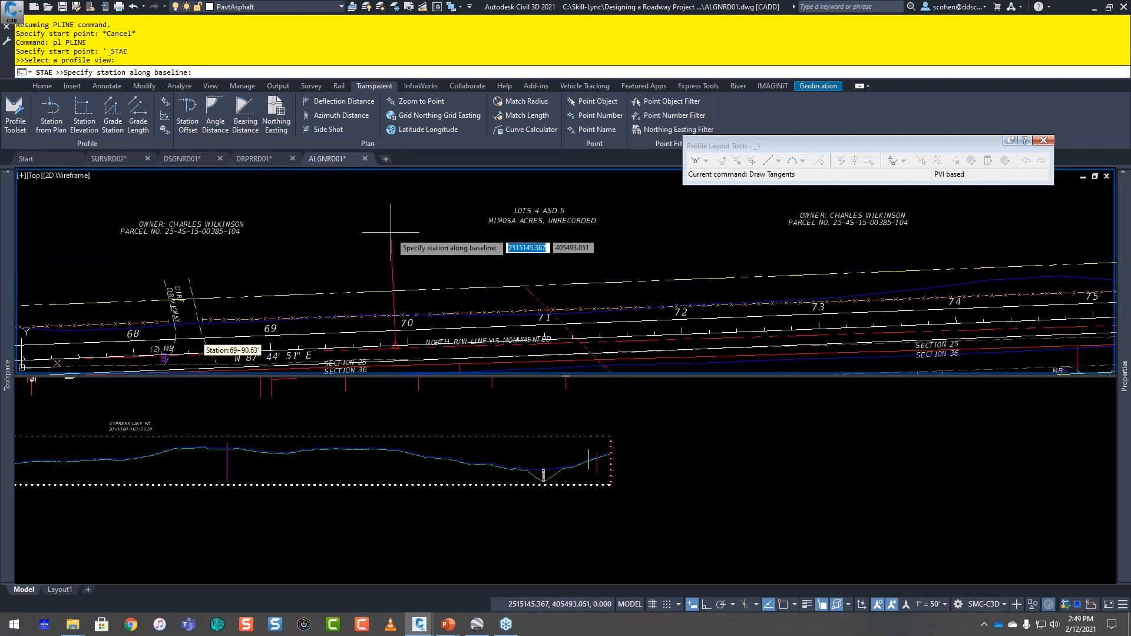
click(439, 311)
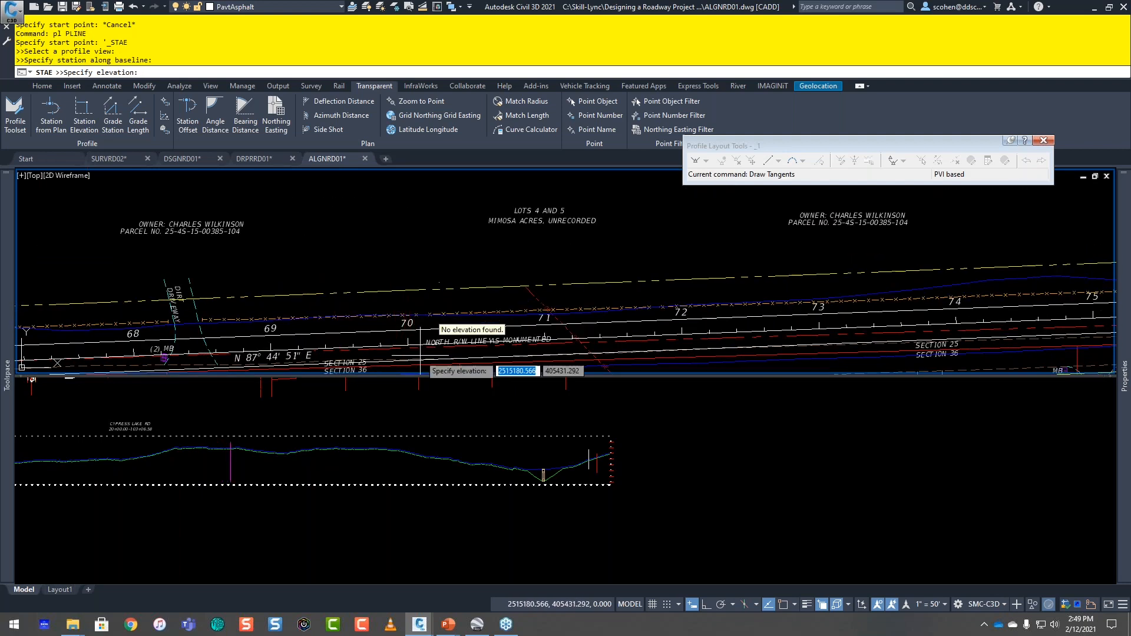
click(337, 465)
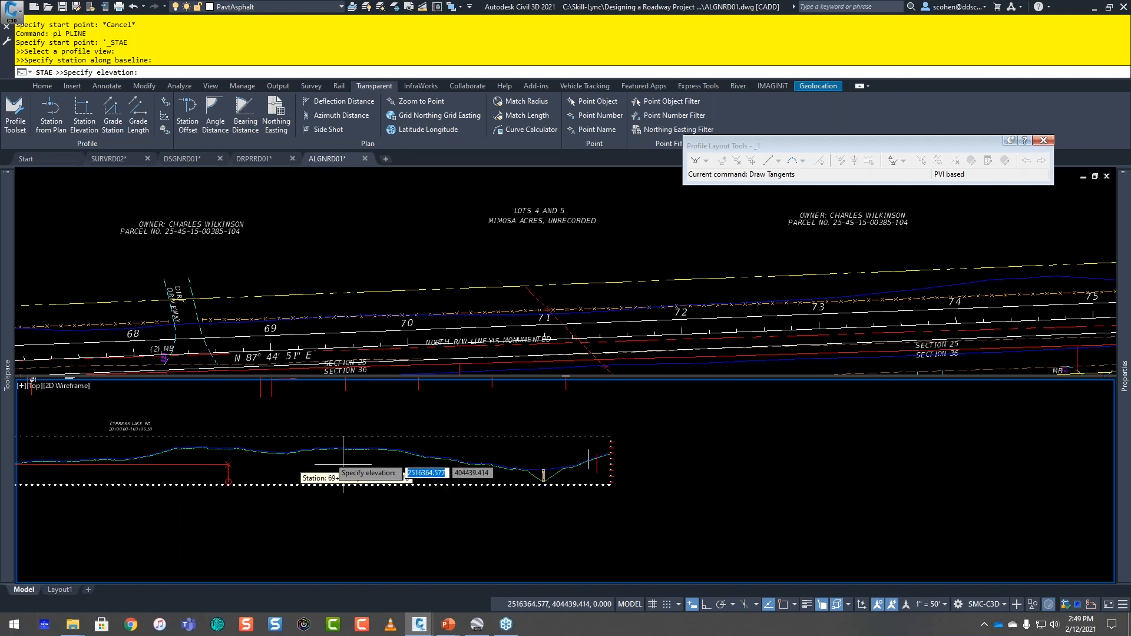
scroll(238, 465, up, 4)
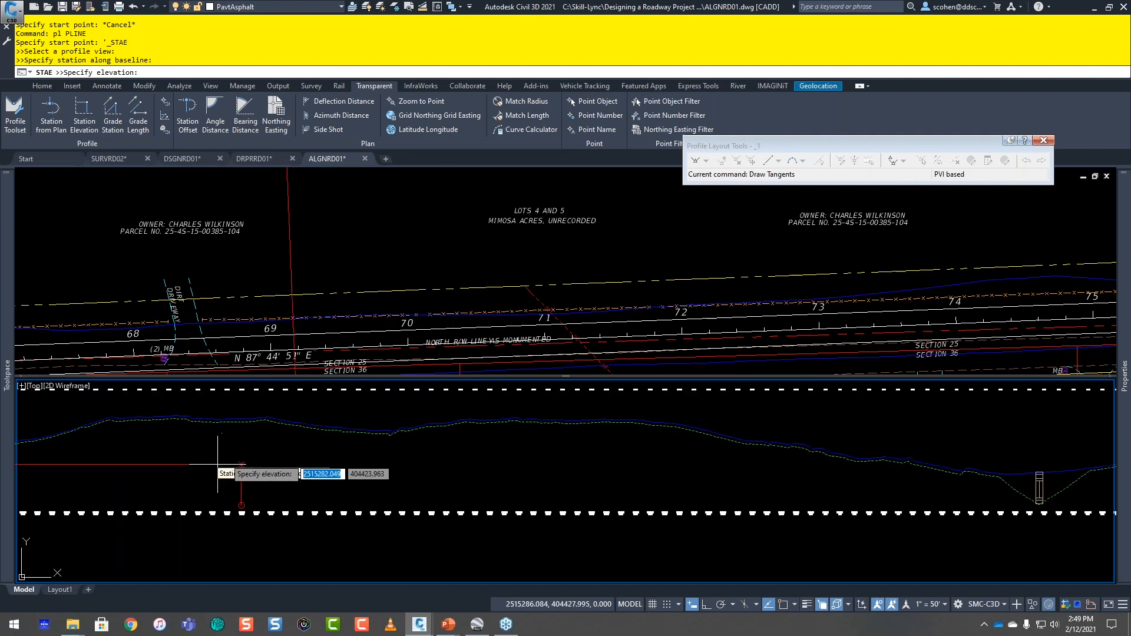
click(255, 455)
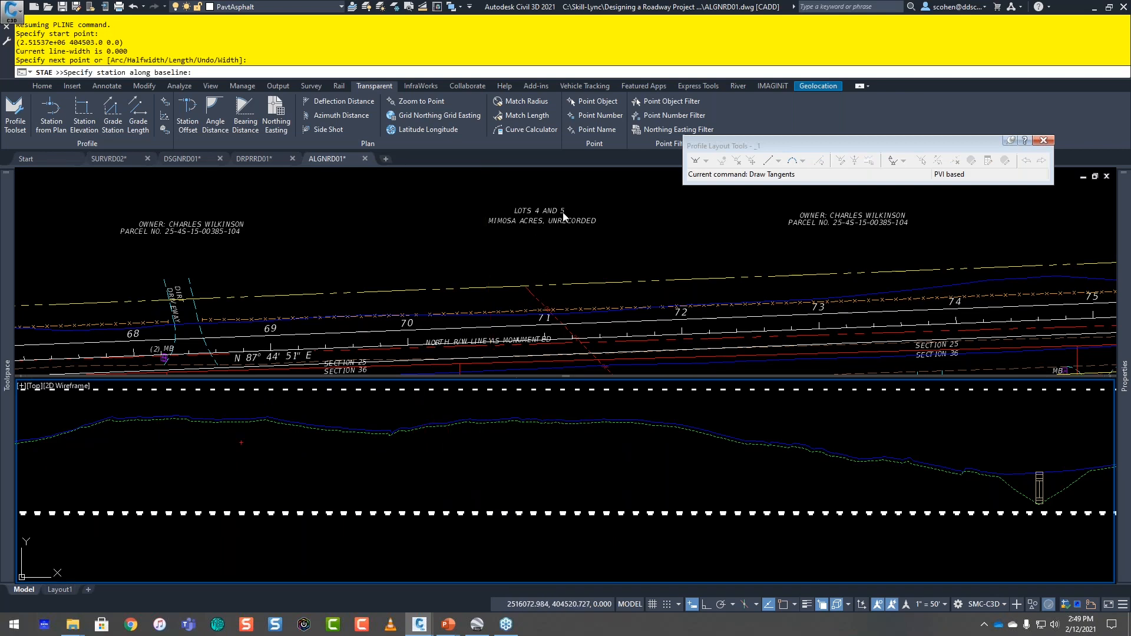
Step: Add a second polyline vertex at about station 73+80 picked from plan, at nearly the same elevation, and end the polyline
click(577, 241)
middle_drag(650, 234, 404, 262)
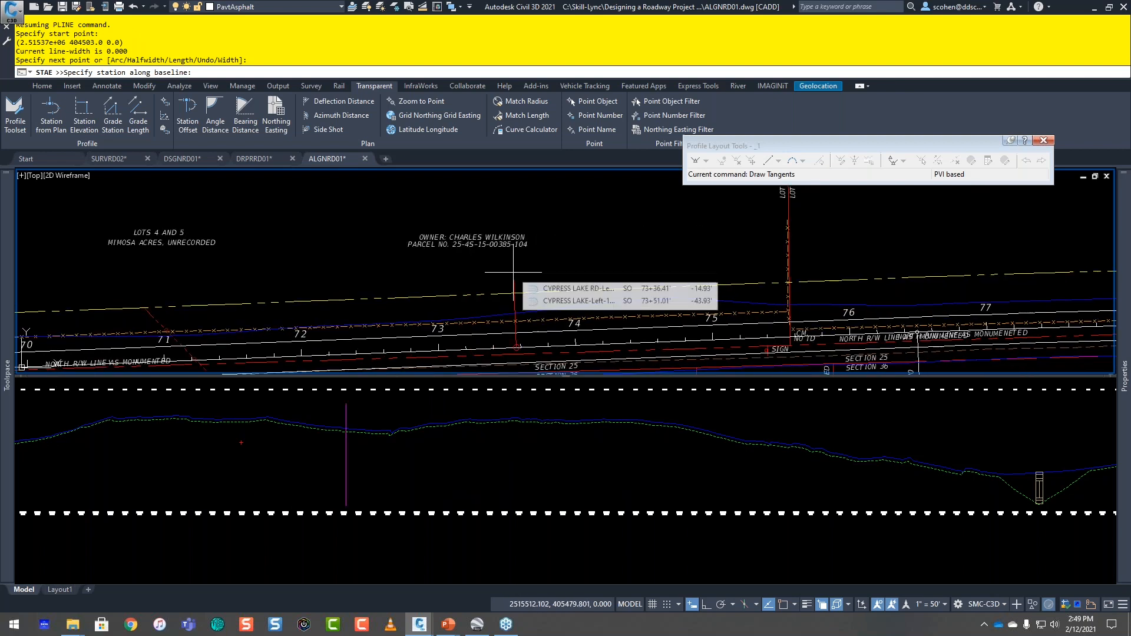
click(533, 338)
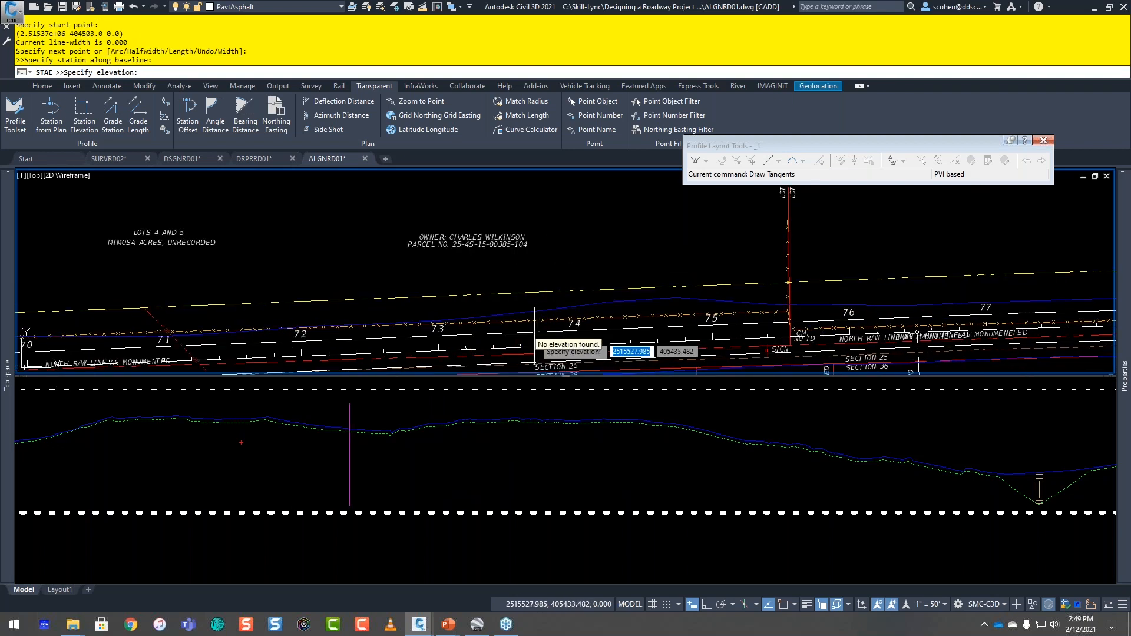
click(397, 458)
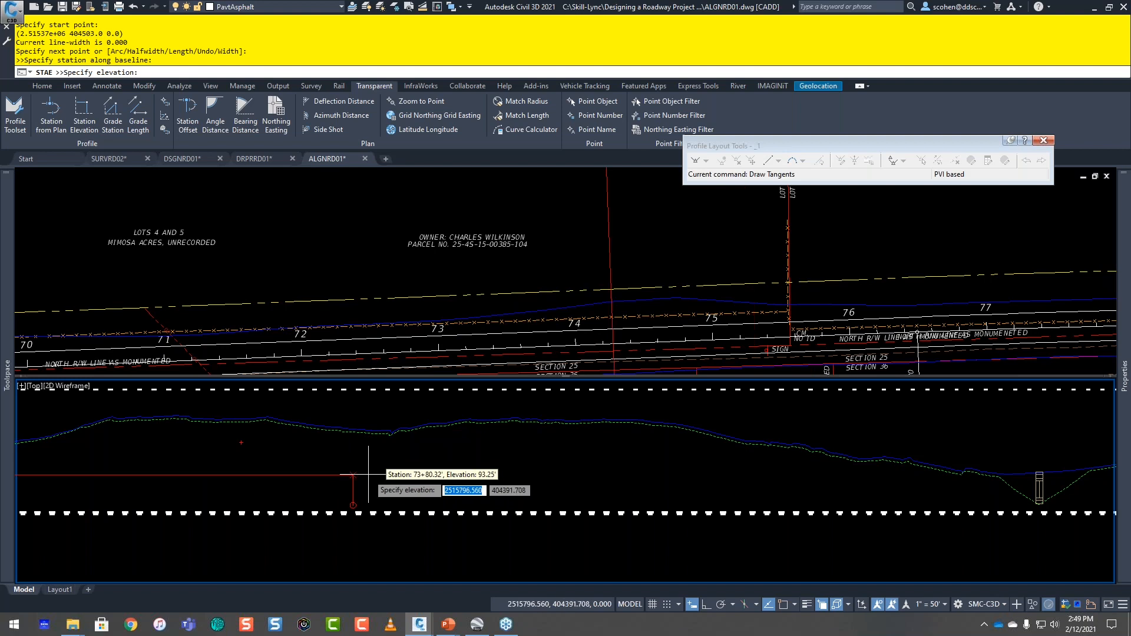
click(368, 442)
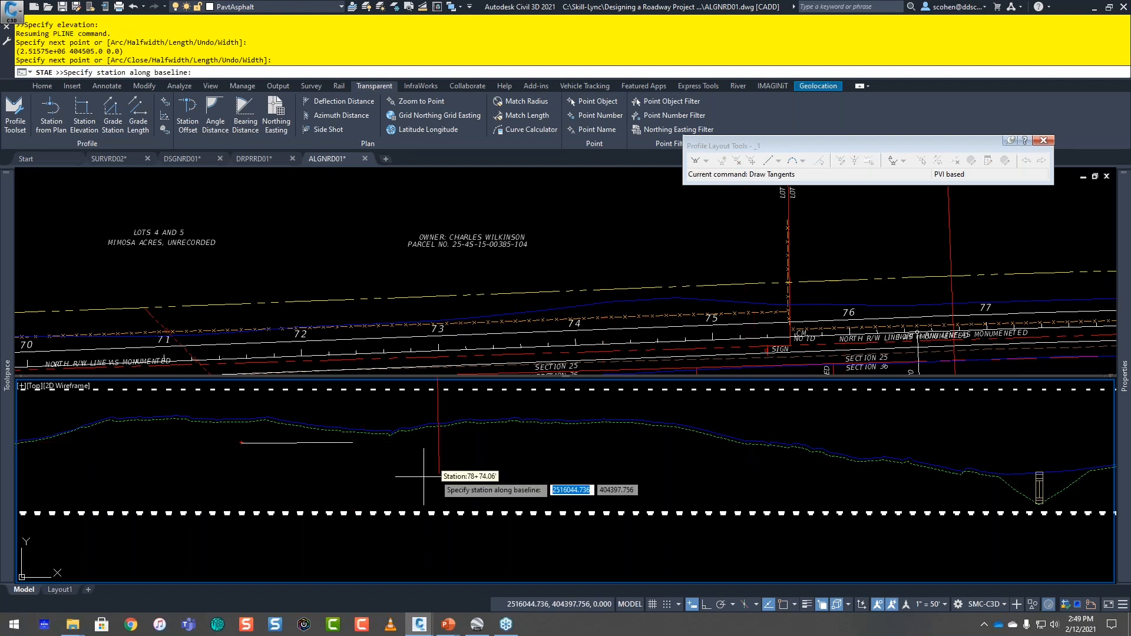
key(Escape)
key(Escape)
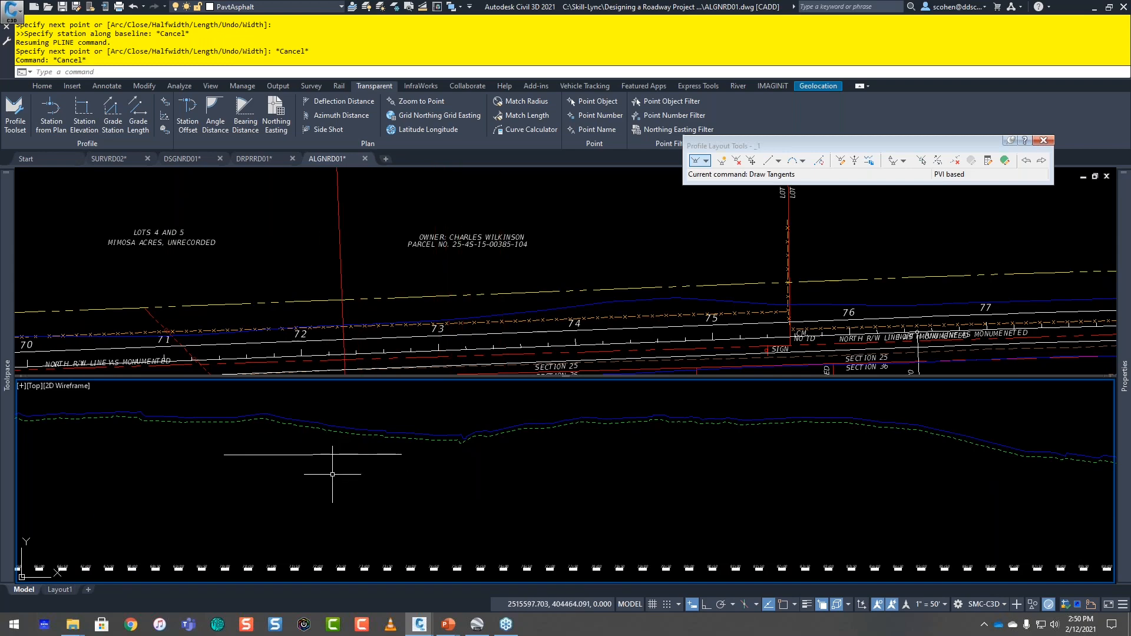
Step: Examine the wet elevation points at Wetland "C" in plan and the eastern end of the profile around the structure
click(564, 266)
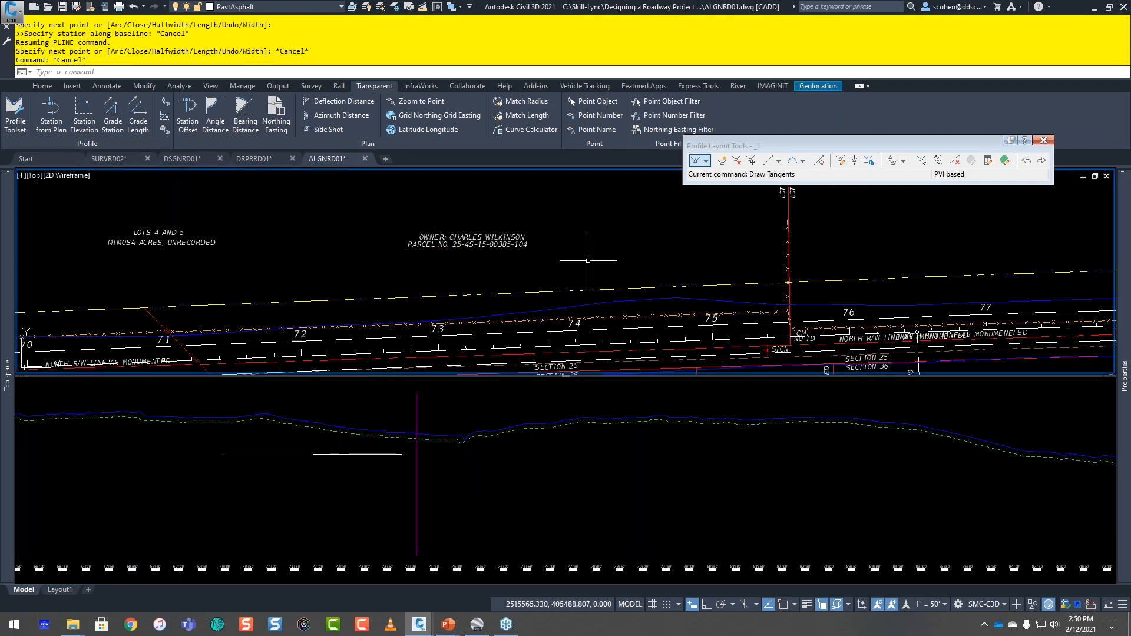
scroll(588, 262, down, 4)
middle_drag(830, 274, 530, 277)
middle_drag(942, 272, 181, 276)
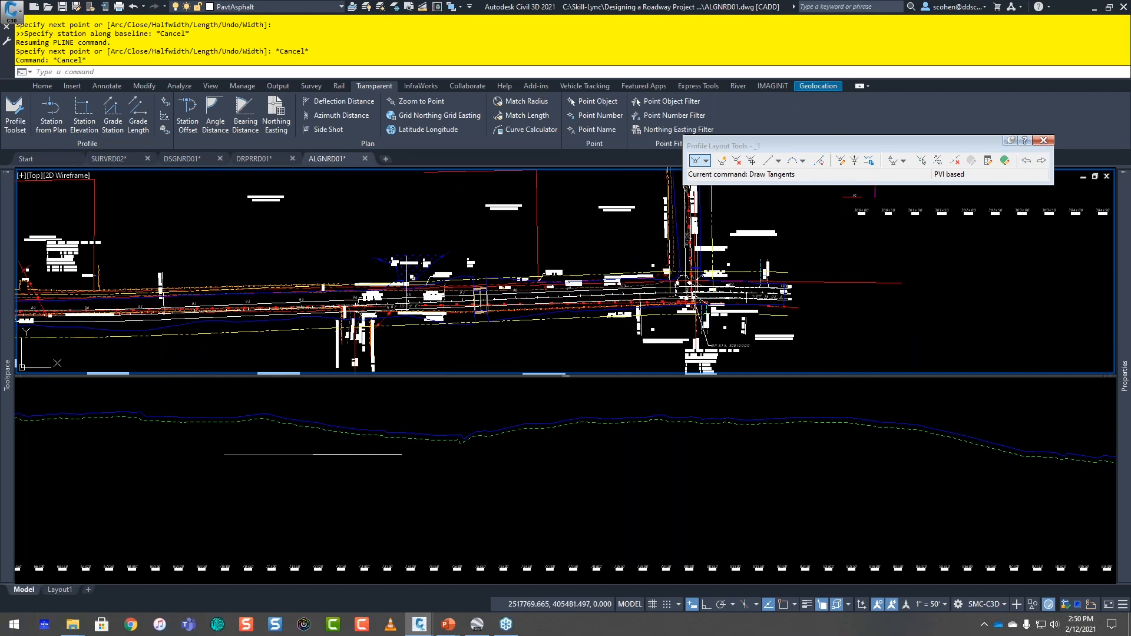
scroll(406, 261, up, 4)
scroll(406, 261, up, 4)
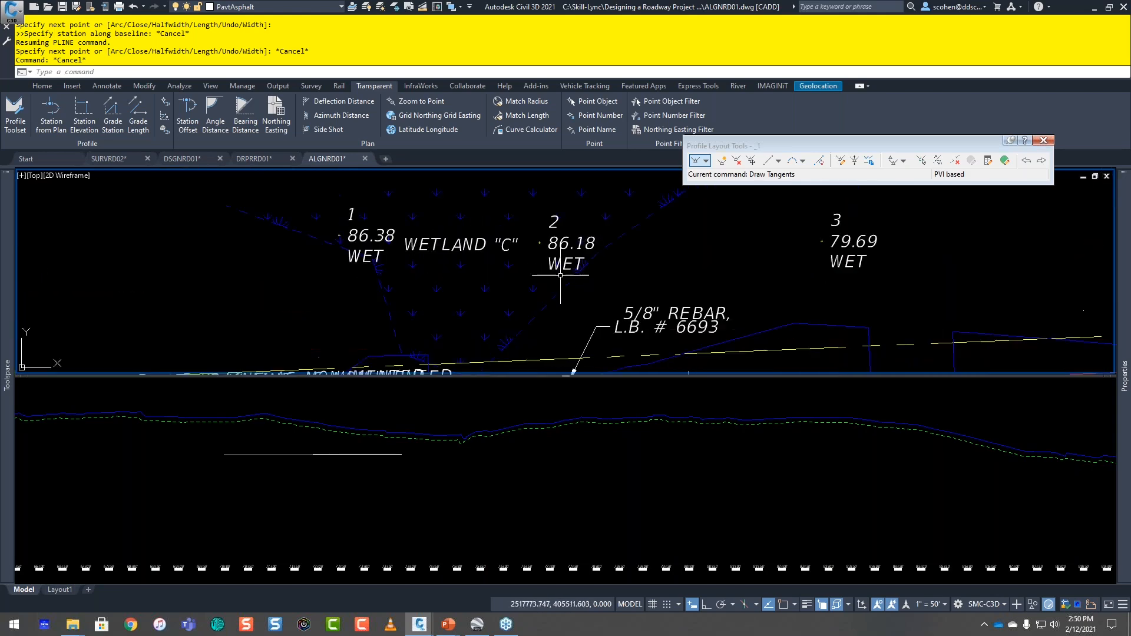
scroll(575, 275, down, 2)
middle_drag(599, 277, 445, 263)
click(607, 474)
middle_drag(1108, 443, 586, 442)
middle_drag(799, 484, 324, 429)
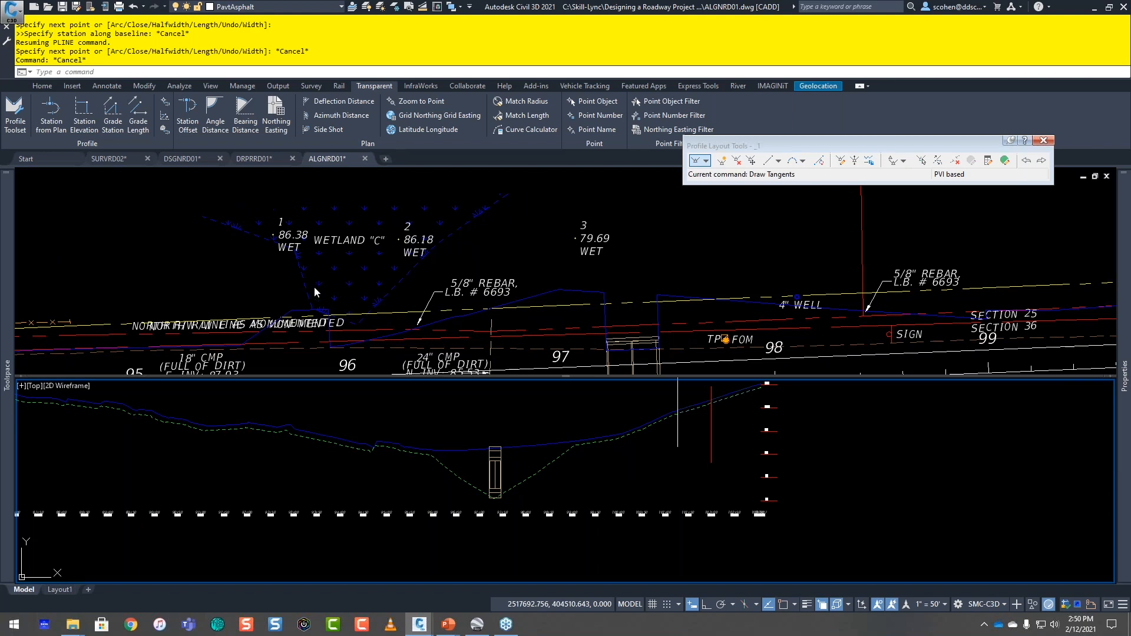
Step: Unload the TOPORD01 xref and start a profile-view polyline at wet point 1 using Profile Station and Elevation from COGO Point
click(156, 278)
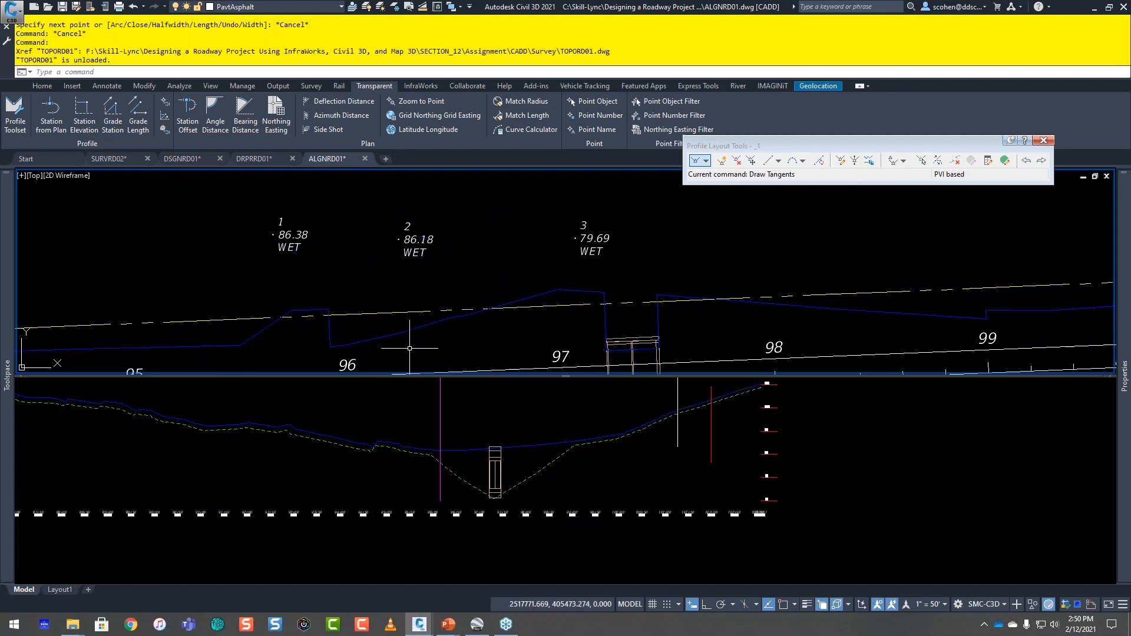
key(Return)
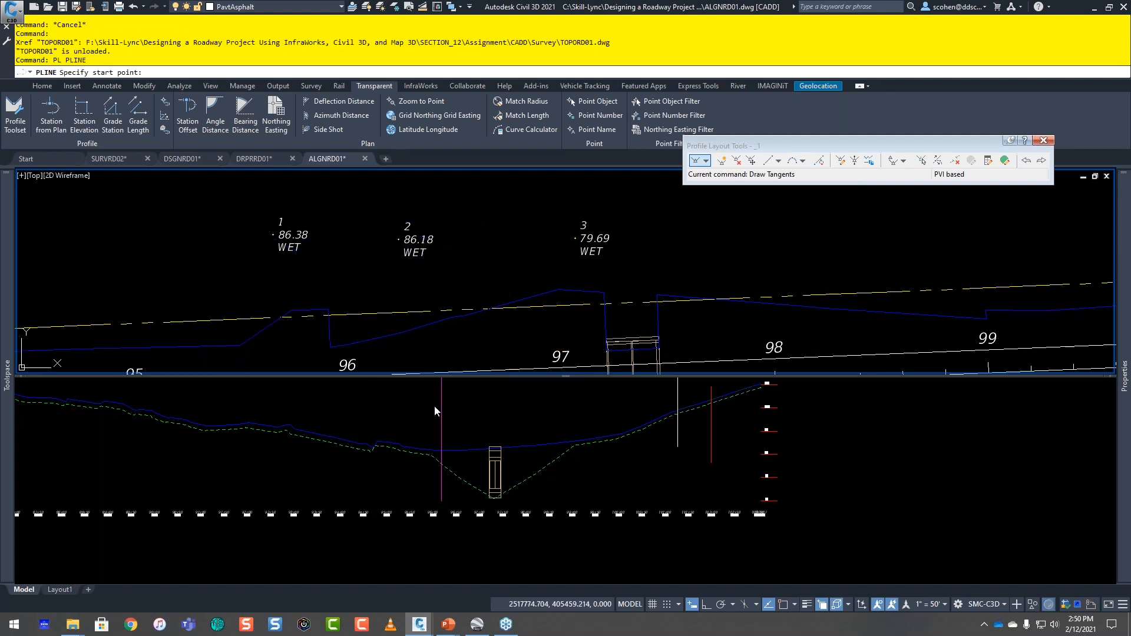
click(382, 443)
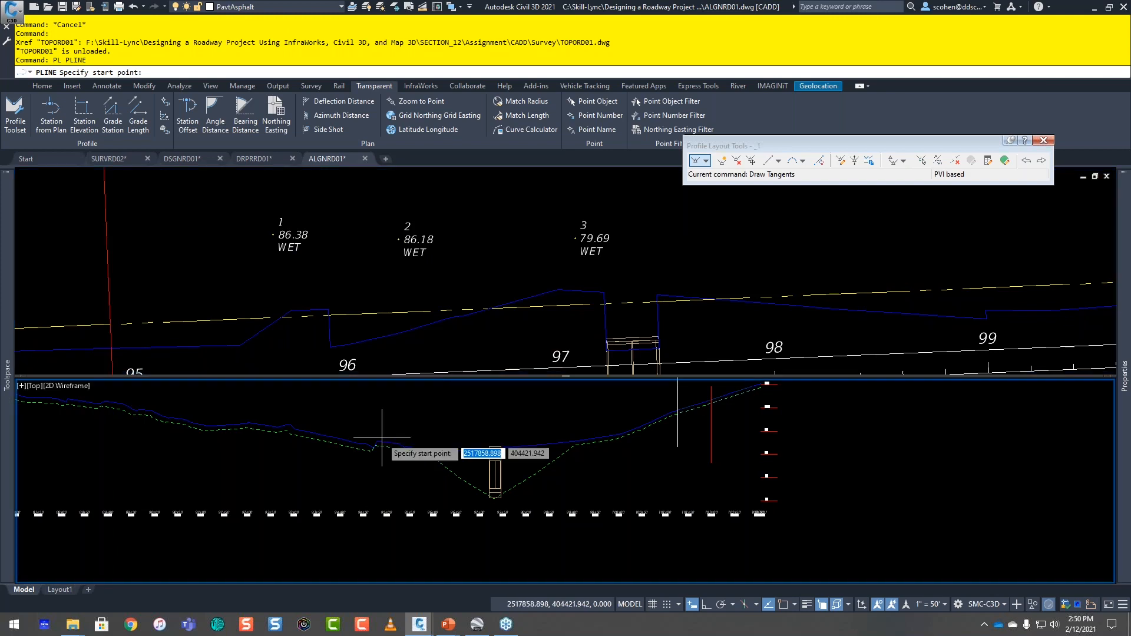
click(170, 105)
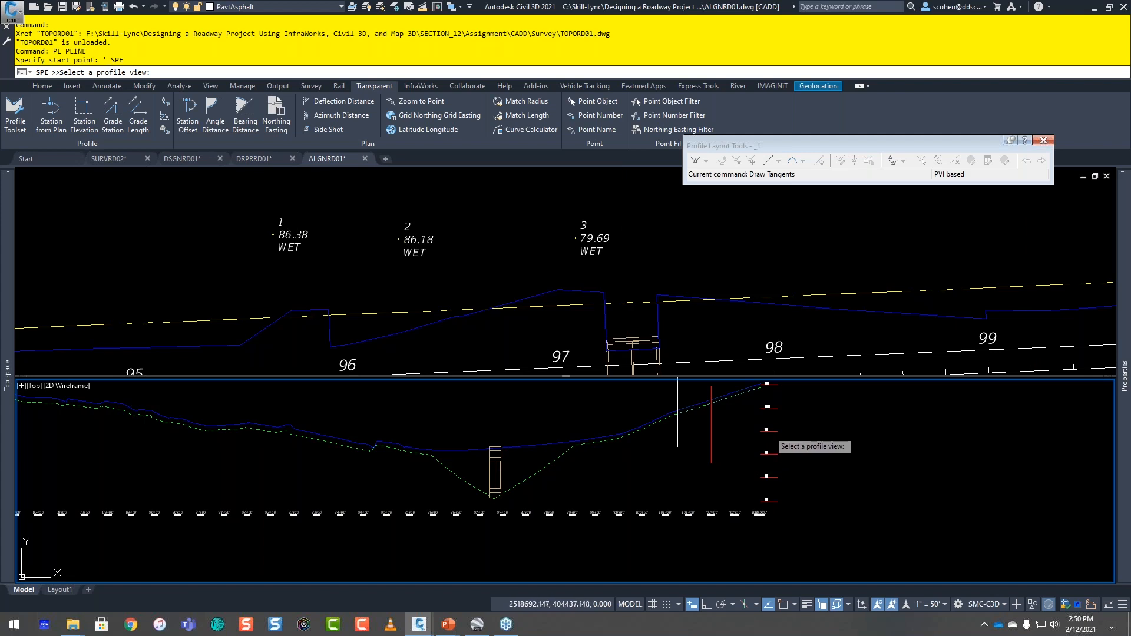
click(765, 436)
click(337, 226)
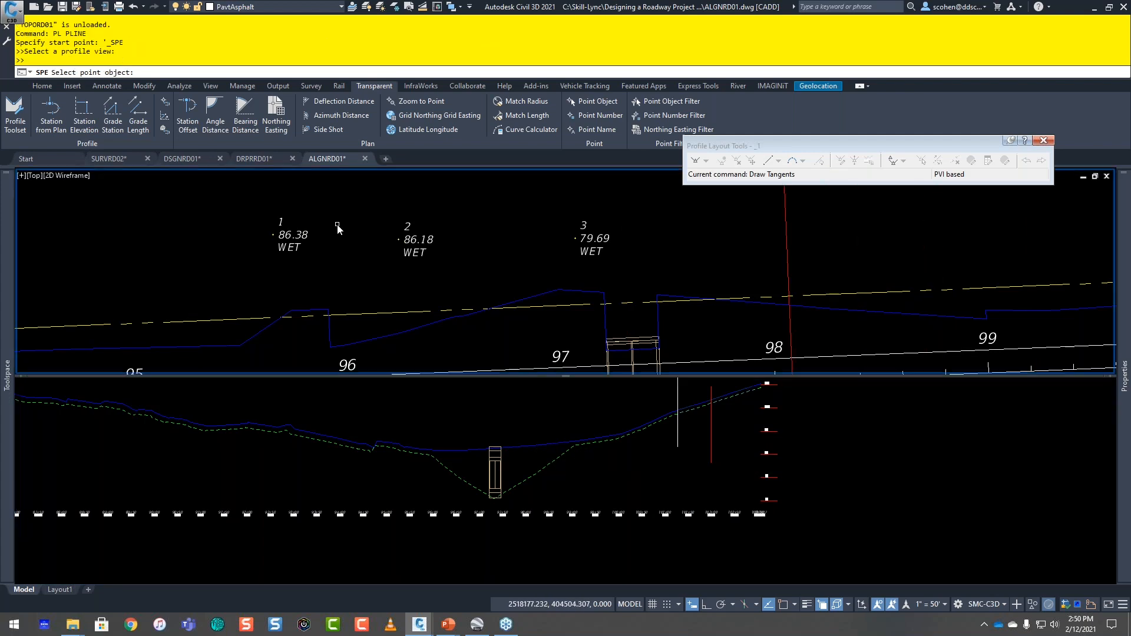
middle_drag(337, 225, 299, 269)
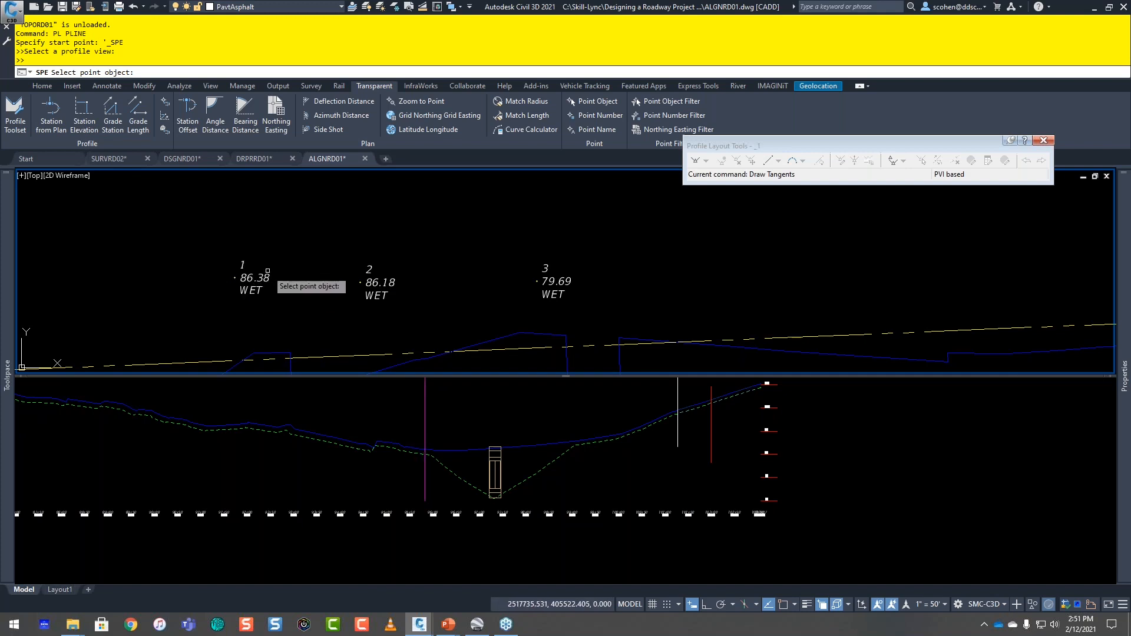
click(210, 303)
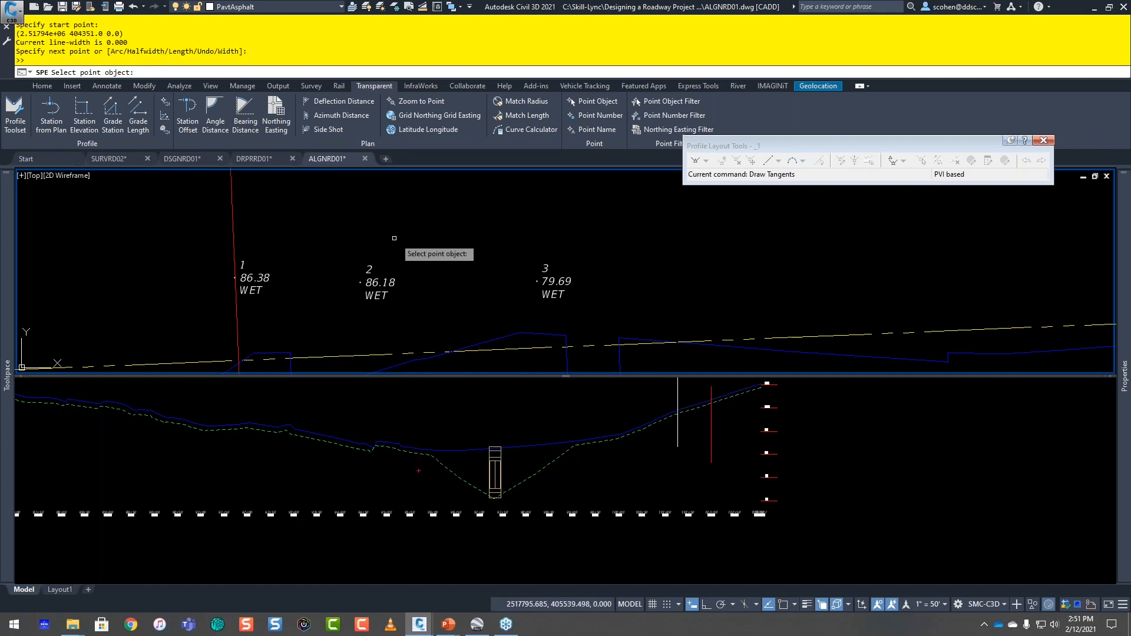
Step: Continue the profile-view polyline through wet points 2 and 3 using their COGO point station and elevation, and end it
click(421, 229)
click(334, 322)
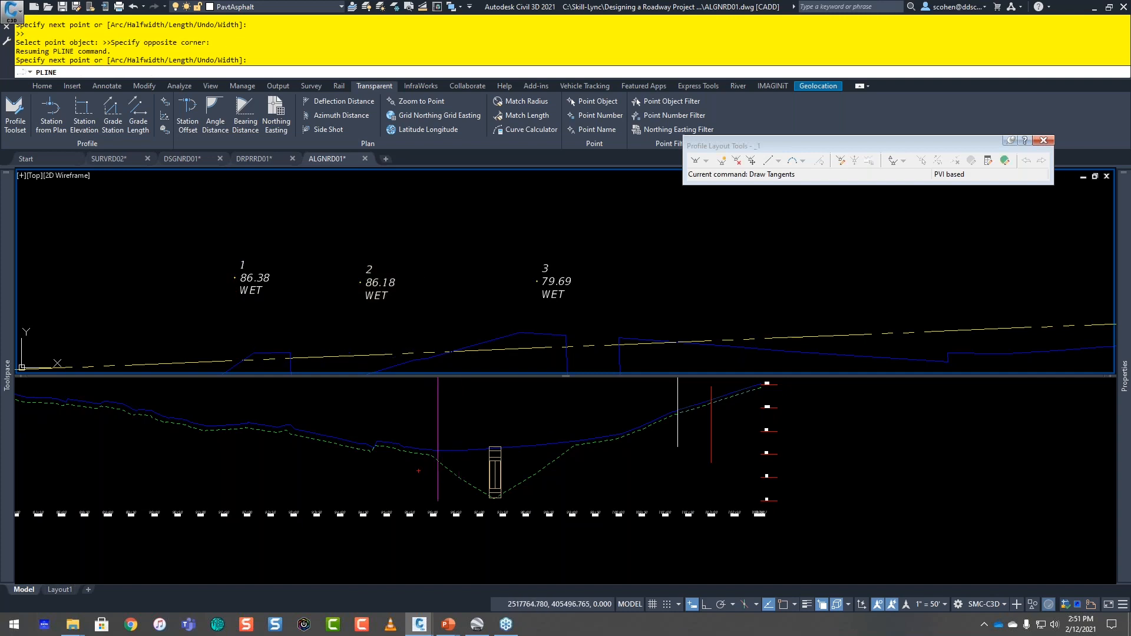
click(588, 231)
click(506, 319)
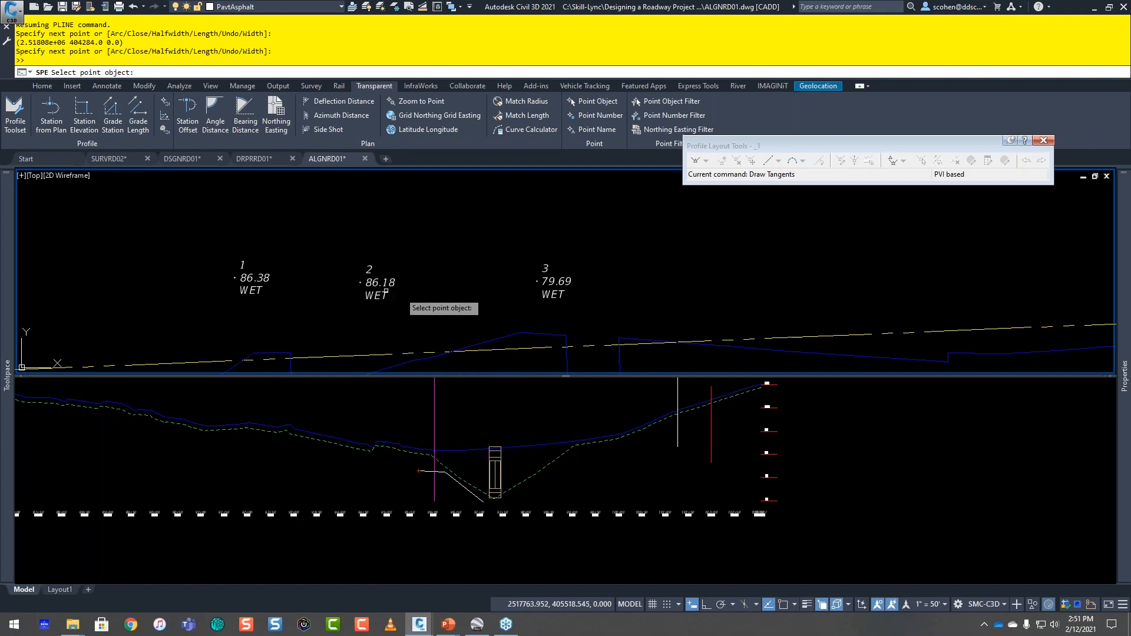
key(Escape)
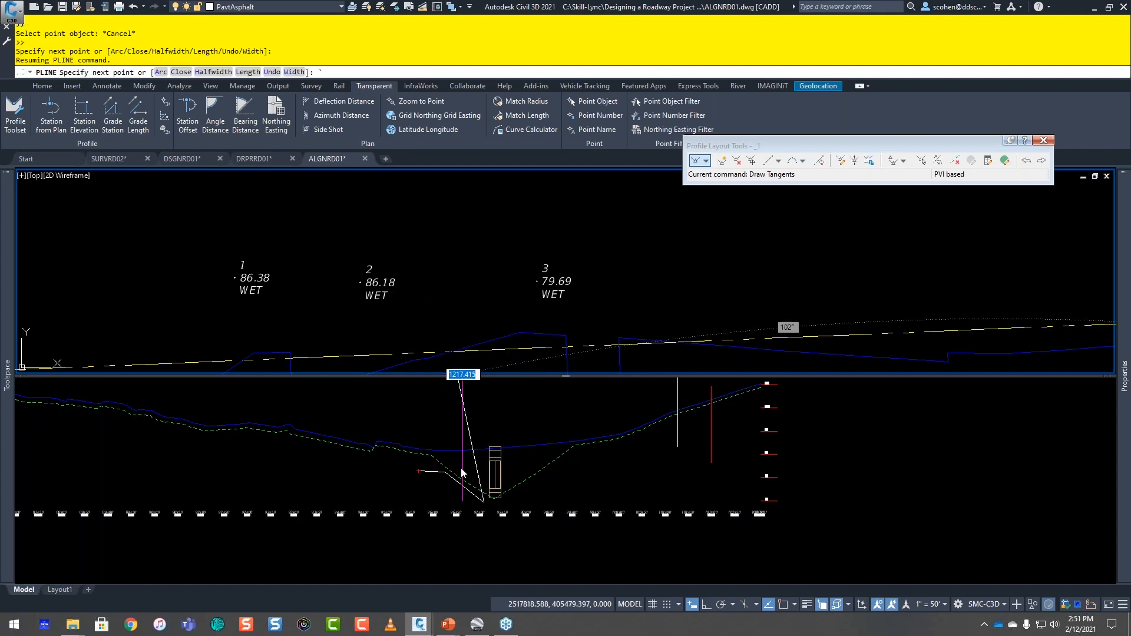
key(Escape)
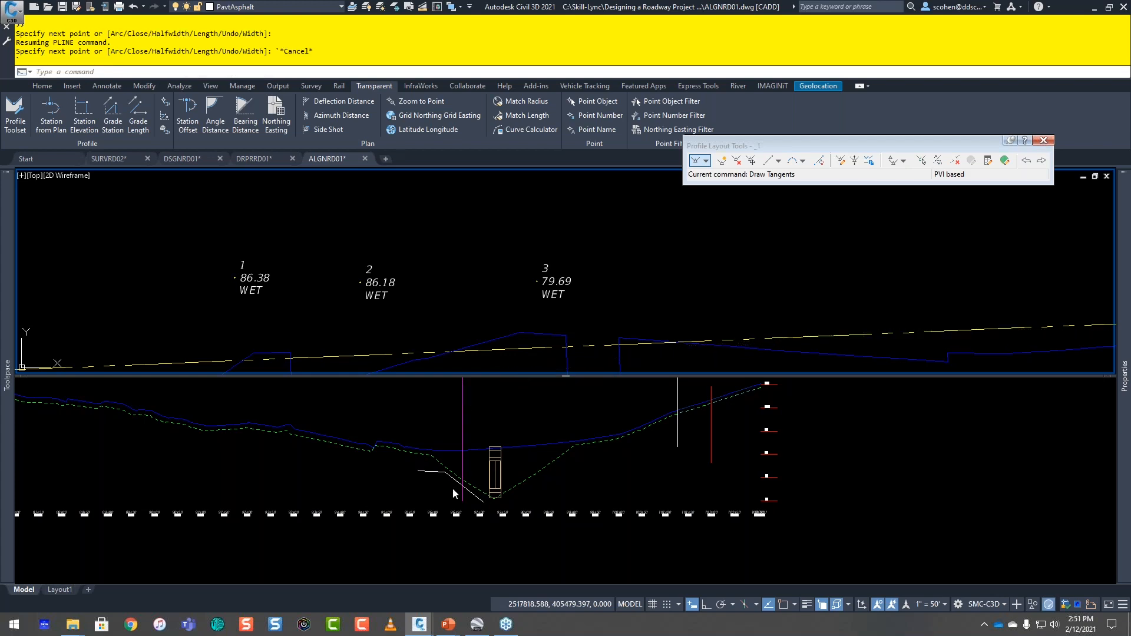
Step: Maximize the plan viewport so the drawing fills a single view
click(450, 487)
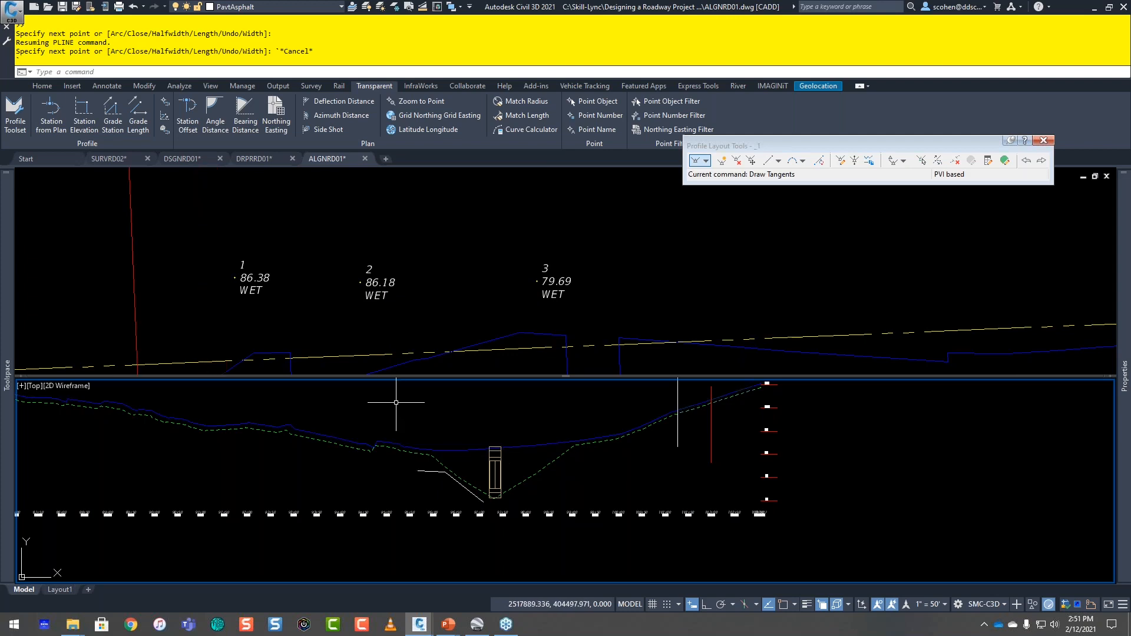
click(219, 277)
scroll(236, 259, down, 3)
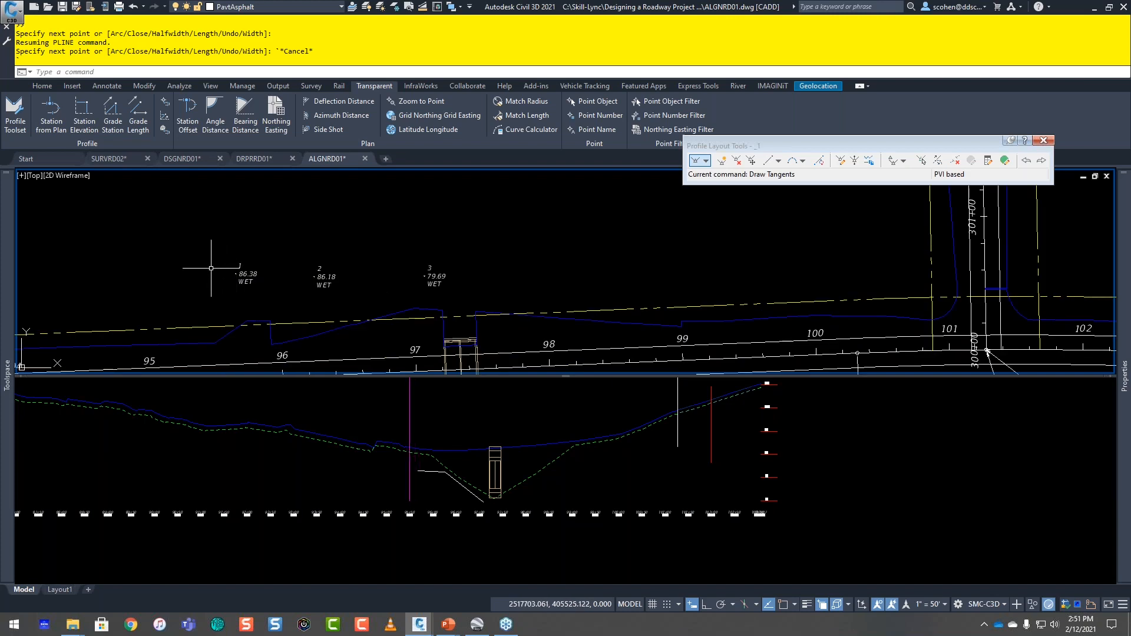
middle_drag(205, 252, 373, 265)
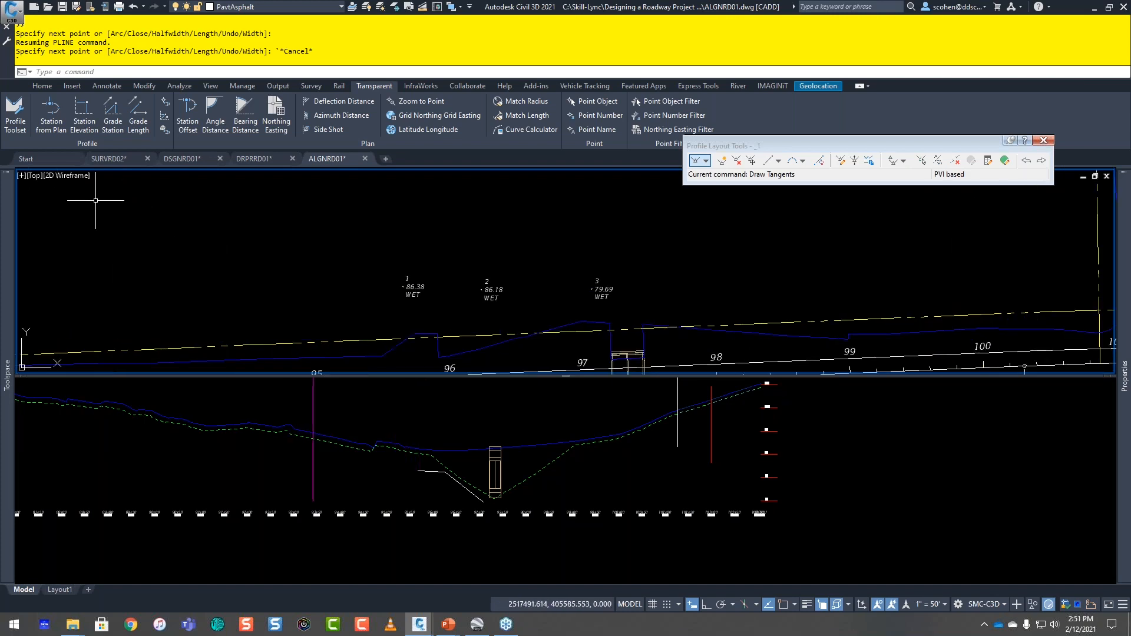
double_click(22, 177)
Step: Delete the proposed profile _1 from the CYPRESS LAKE RD profile view
scroll(318, 394, down, 8)
middle_drag(313, 394, 645, 371)
middle_drag(238, 473, 428, 389)
middle_drag(80, 508, 373, 422)
middle_drag(180, 382, 465, 373)
scroll(257, 414, up, 2)
mouse_move(166, 375)
middle_down()
mouse_move(323, 391)
mouse_move(323, 378)
middle_up()
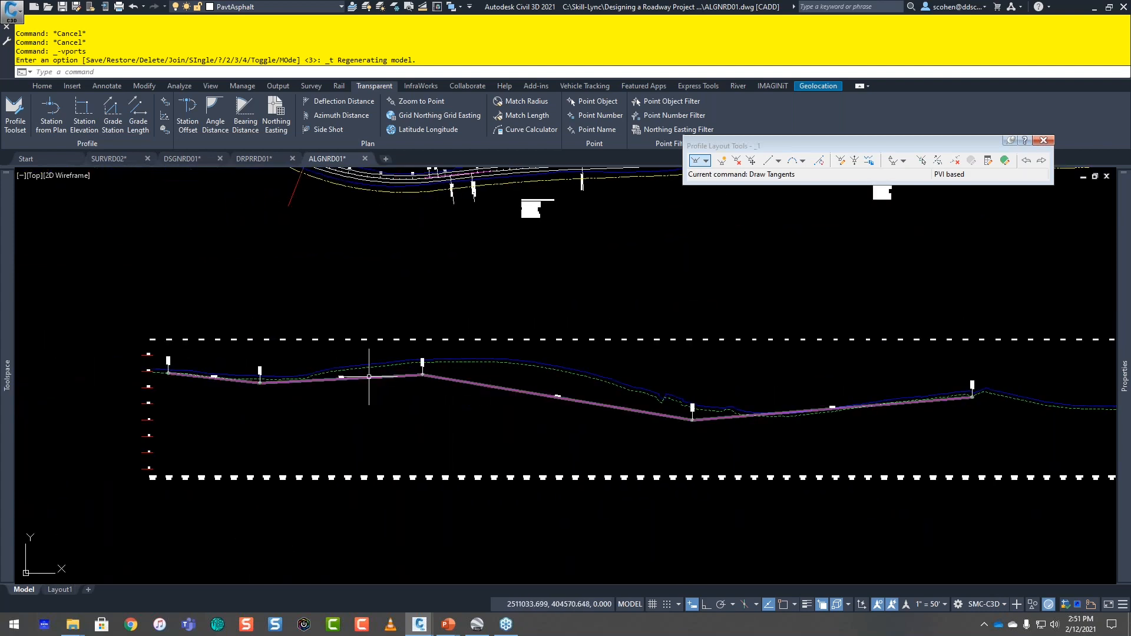
click(501, 384)
click(469, 420)
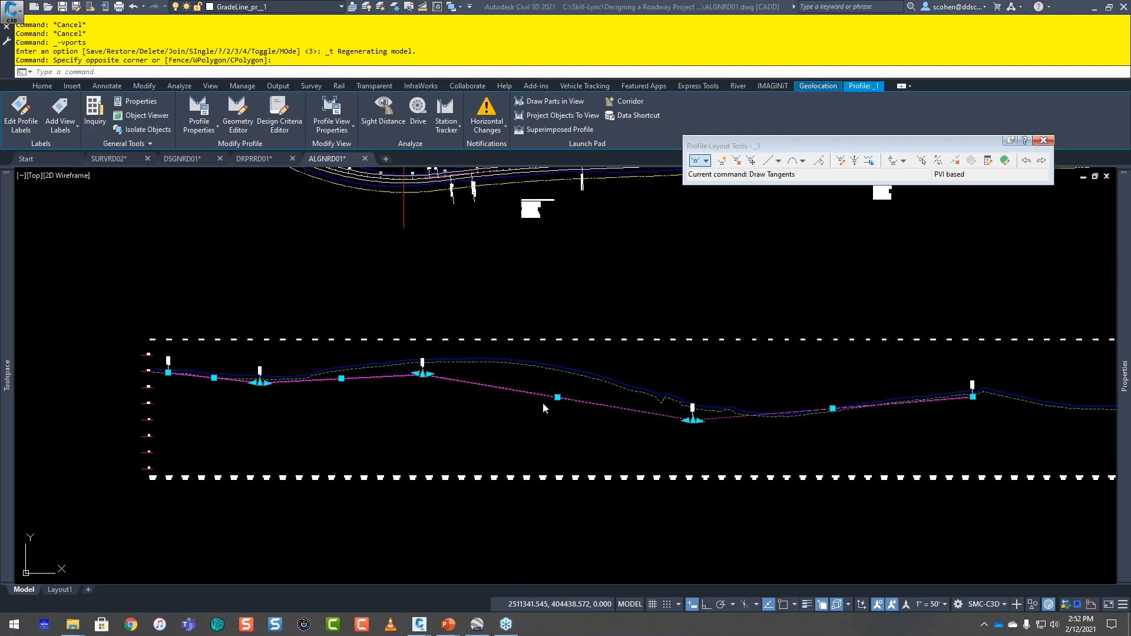
key(Delete)
Step: Create a layout profile named 2 in the CYPRESS LAKE RD profile view with the Proposed Grade style and Design label set
click(712, 370)
scroll(749, 357, down, 2)
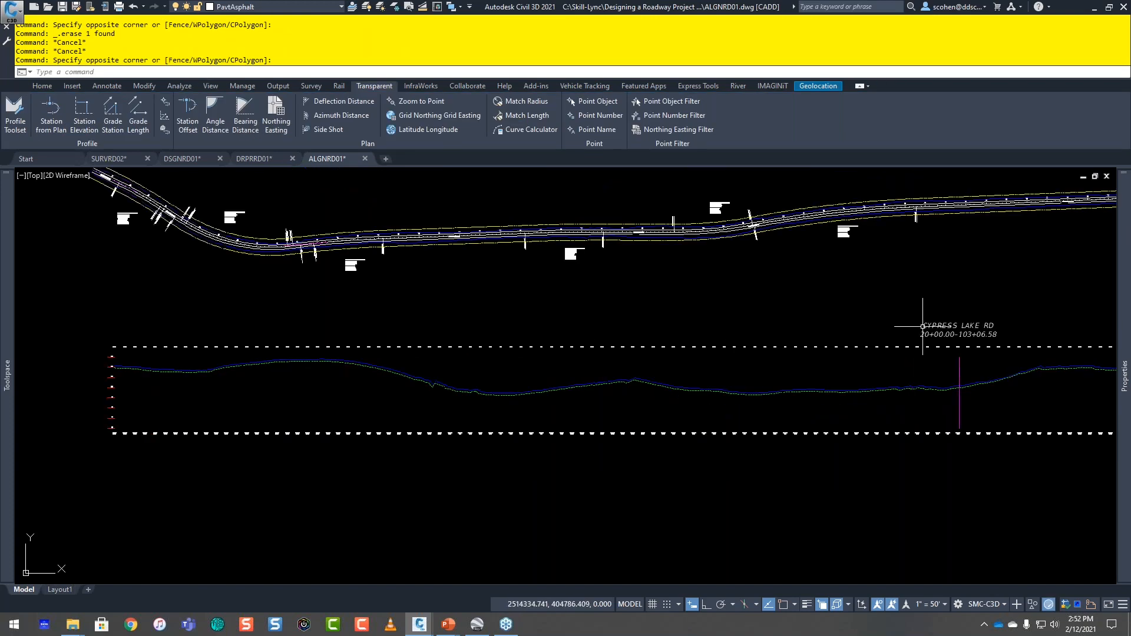
click(866, 303)
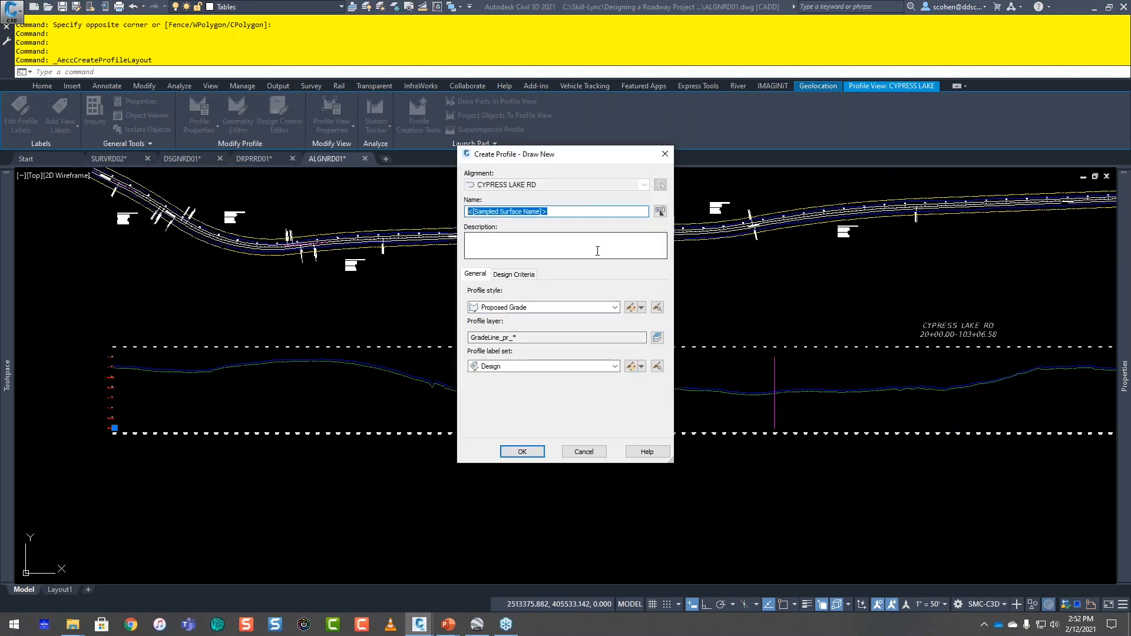
text(2)
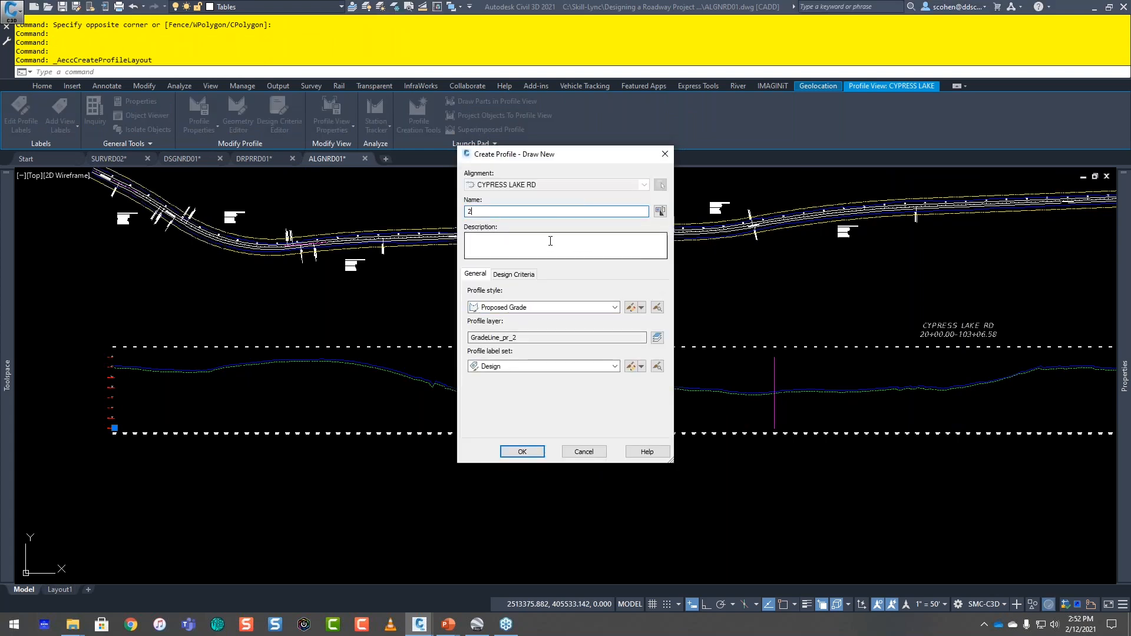
click(522, 452)
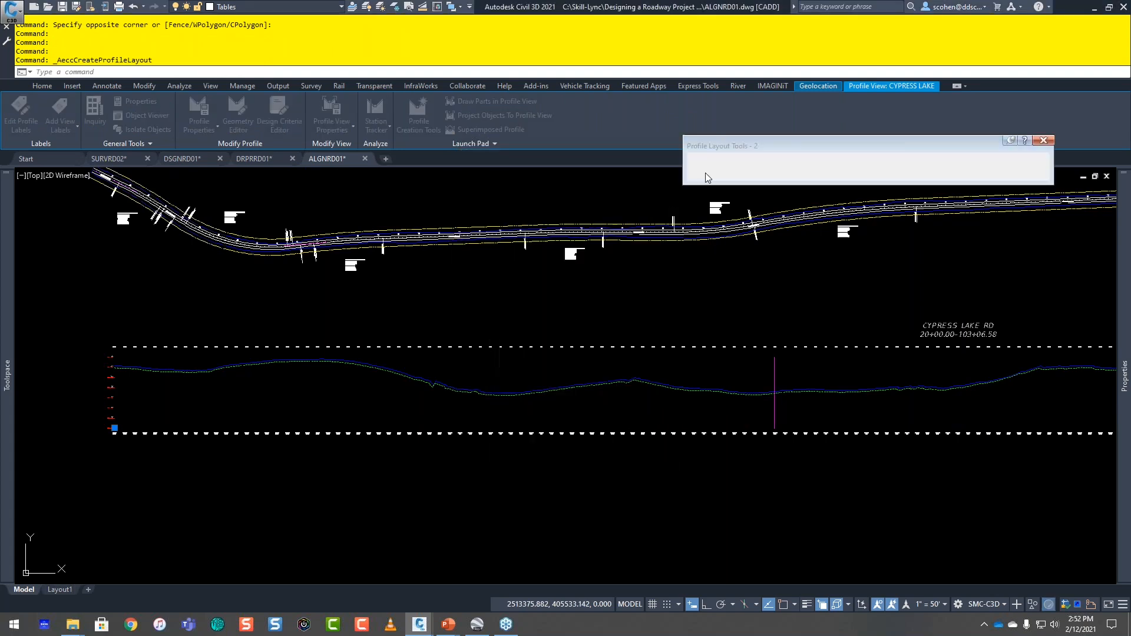
Step: Start Draw Tangents for profile 2 and bring up the Profile Toolset for the CYPRESS LAKE profile view
click(706, 162)
click(716, 178)
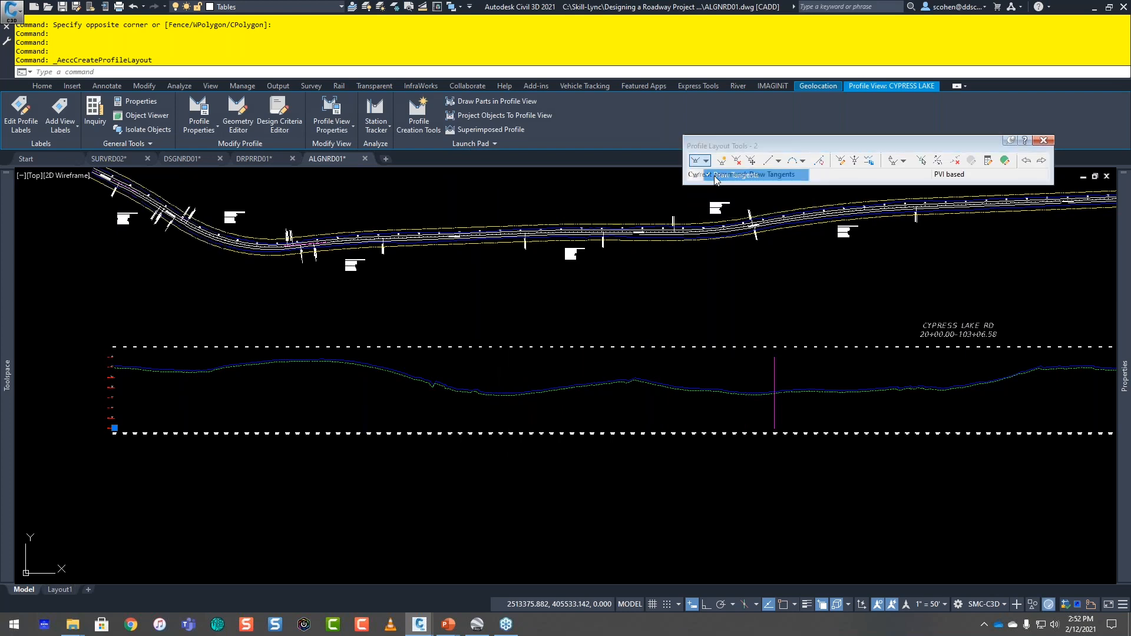
scroll(188, 356, up, 2)
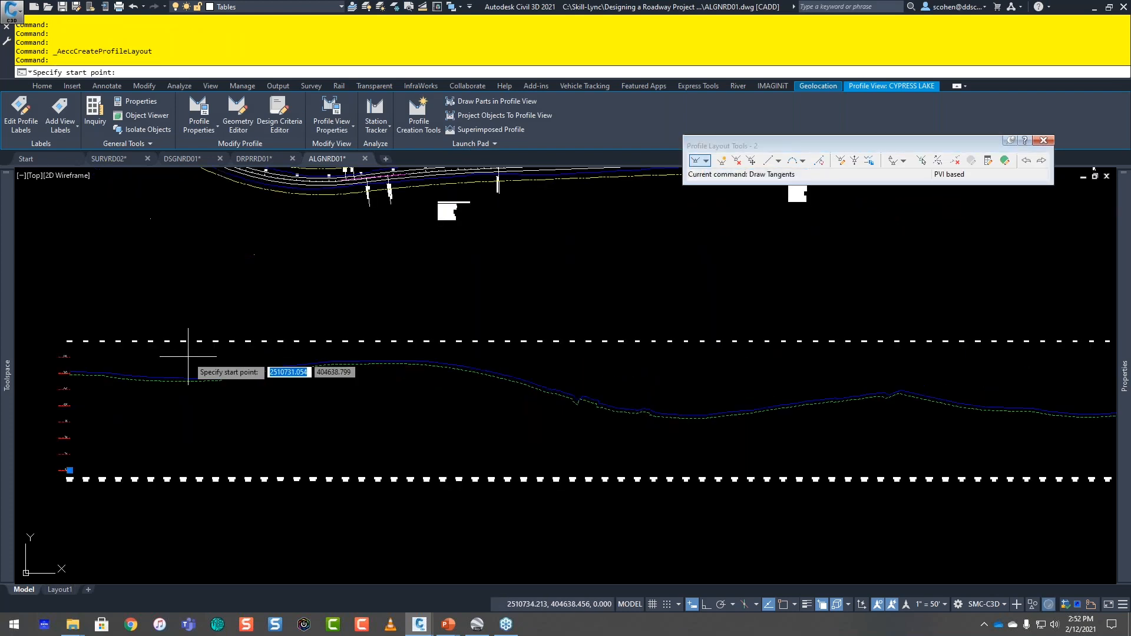
click(374, 86)
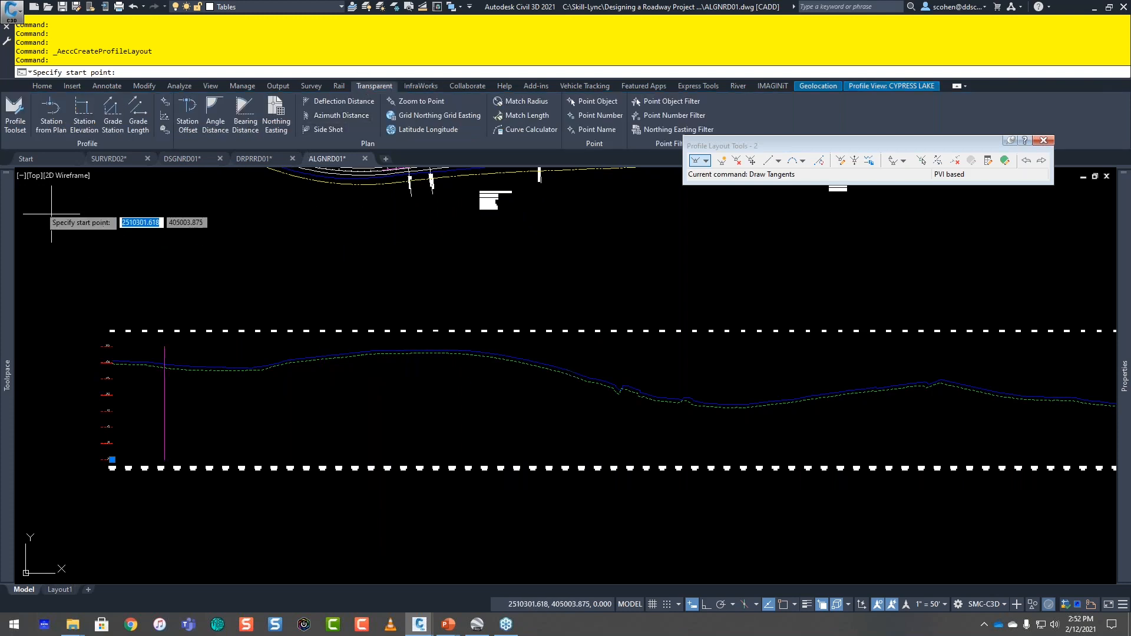
click(16, 125)
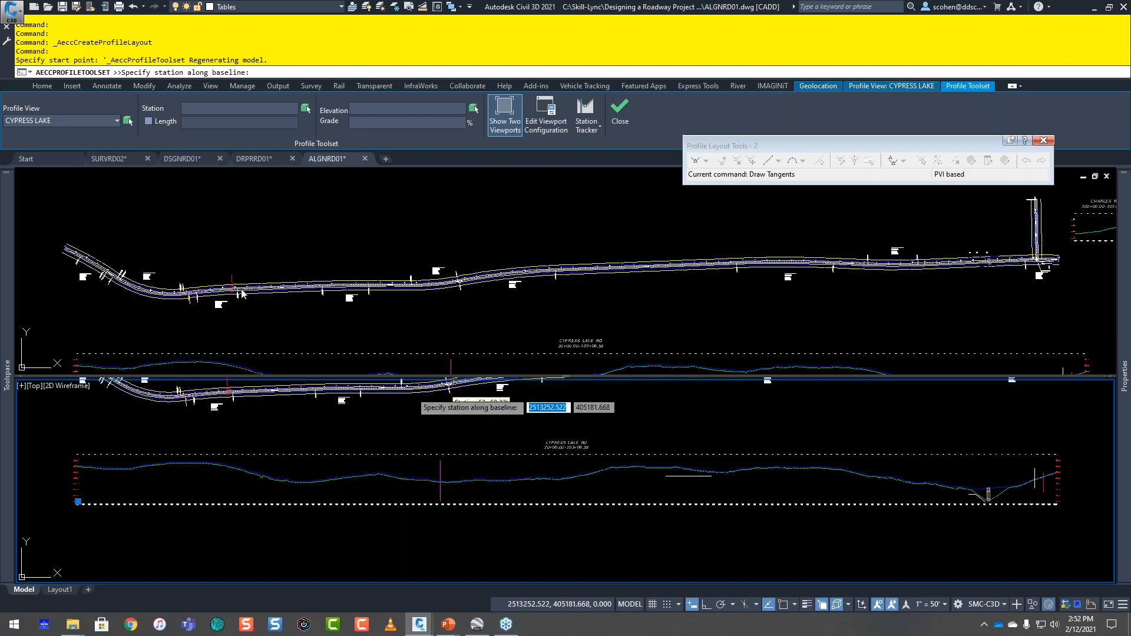
Step: Review the viewport configuration options and apply Two: Horizontal with a 50% split, Alignment in viewport 1 and Profile in viewport 2
click(552, 122)
click(537, 285)
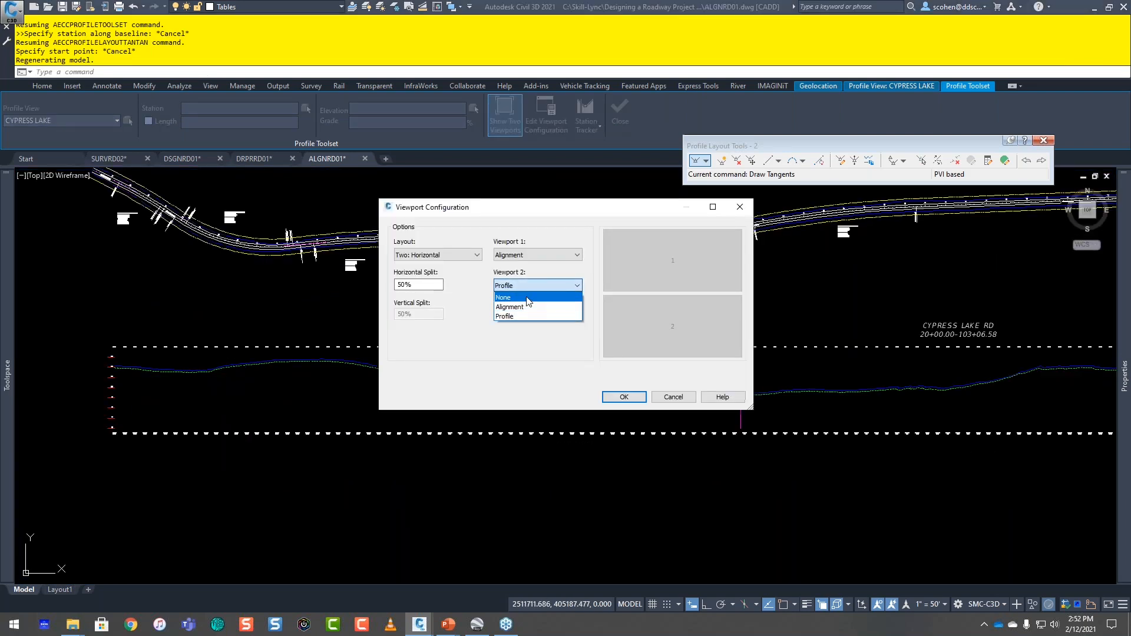
click(437, 255)
click(441, 254)
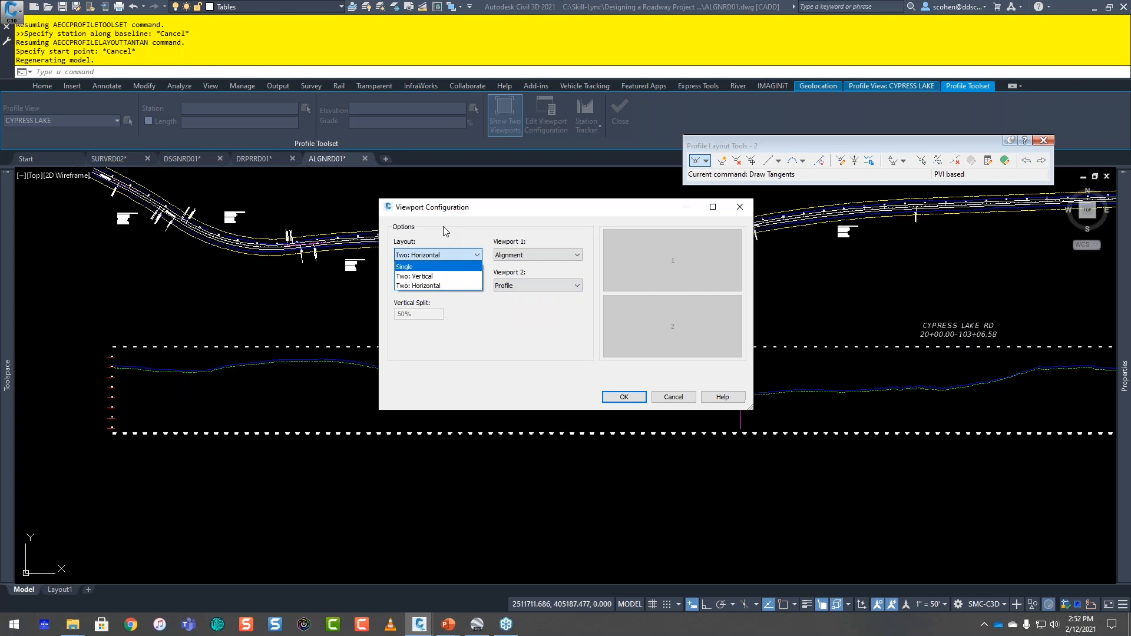
click(460, 213)
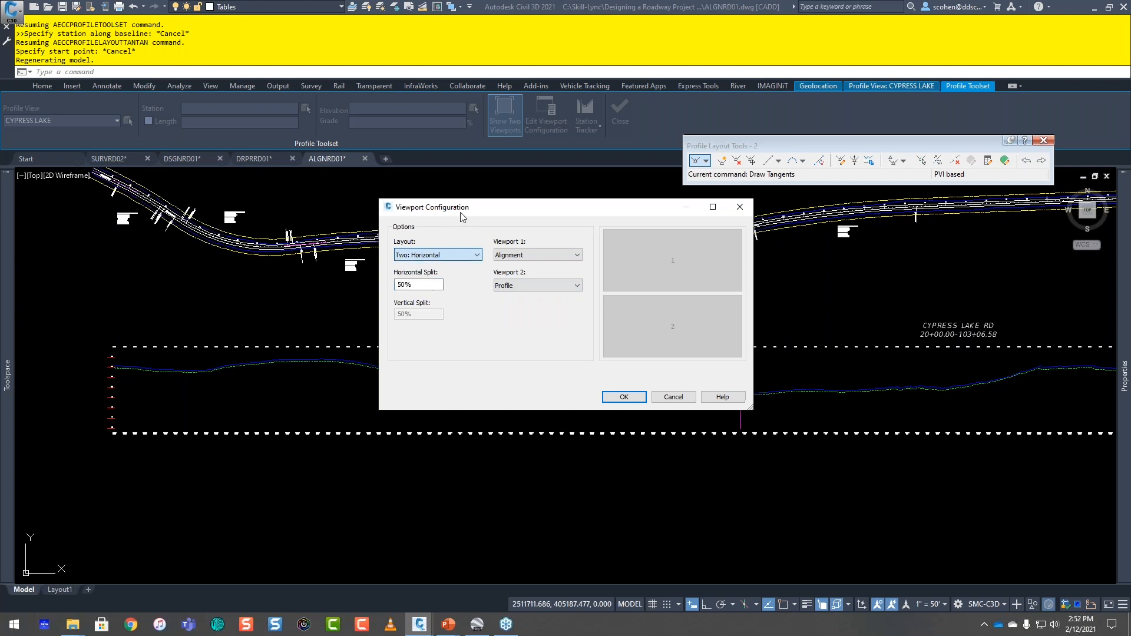
click(623, 396)
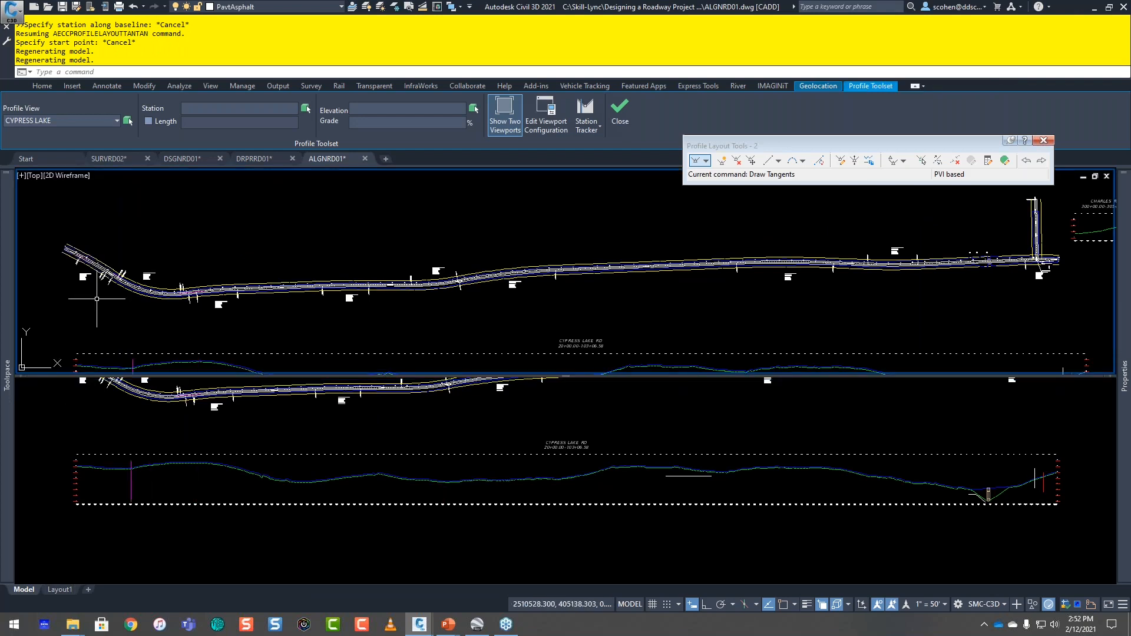
Step: Turn on the station tracker for all viewports and frame the beginning of the road in both plan and profile
click(586, 122)
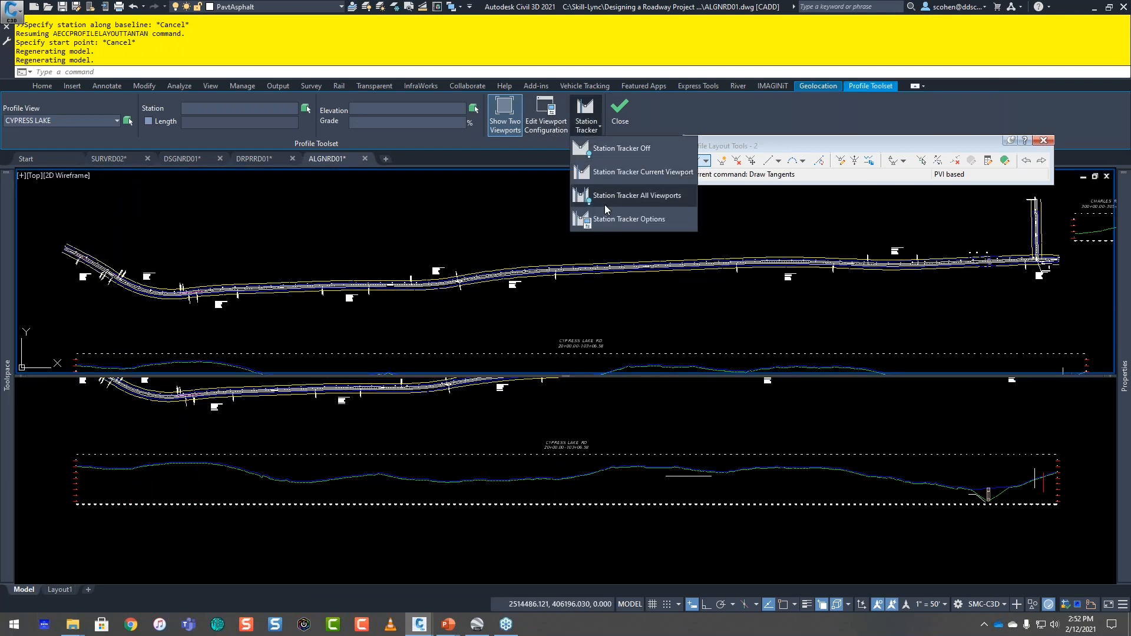
click(604, 204)
click(579, 133)
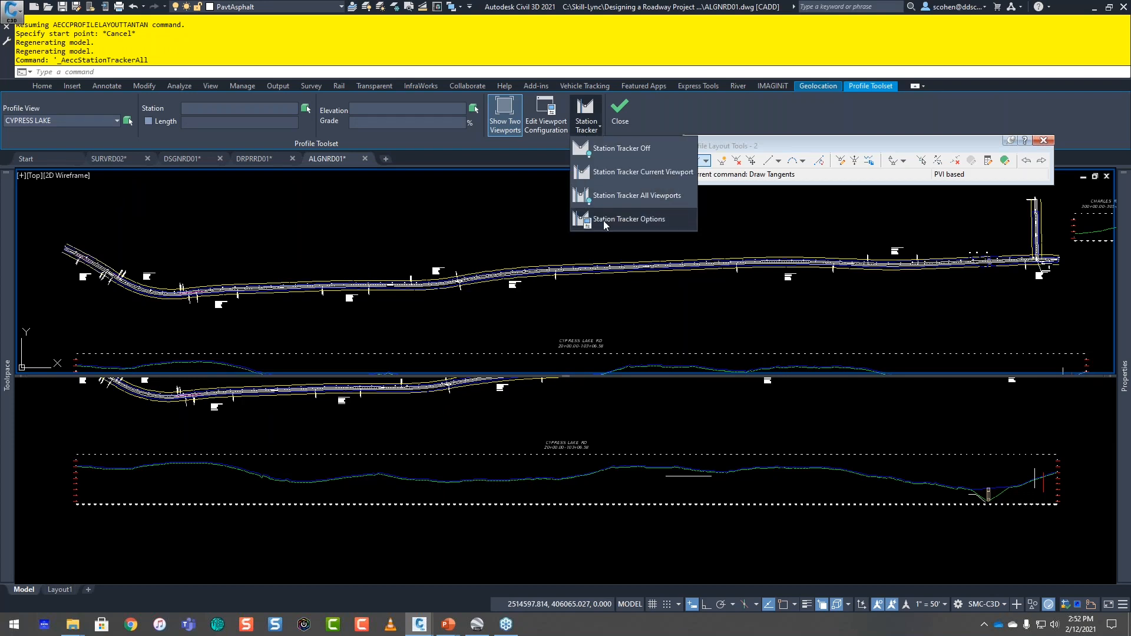
click(397, 267)
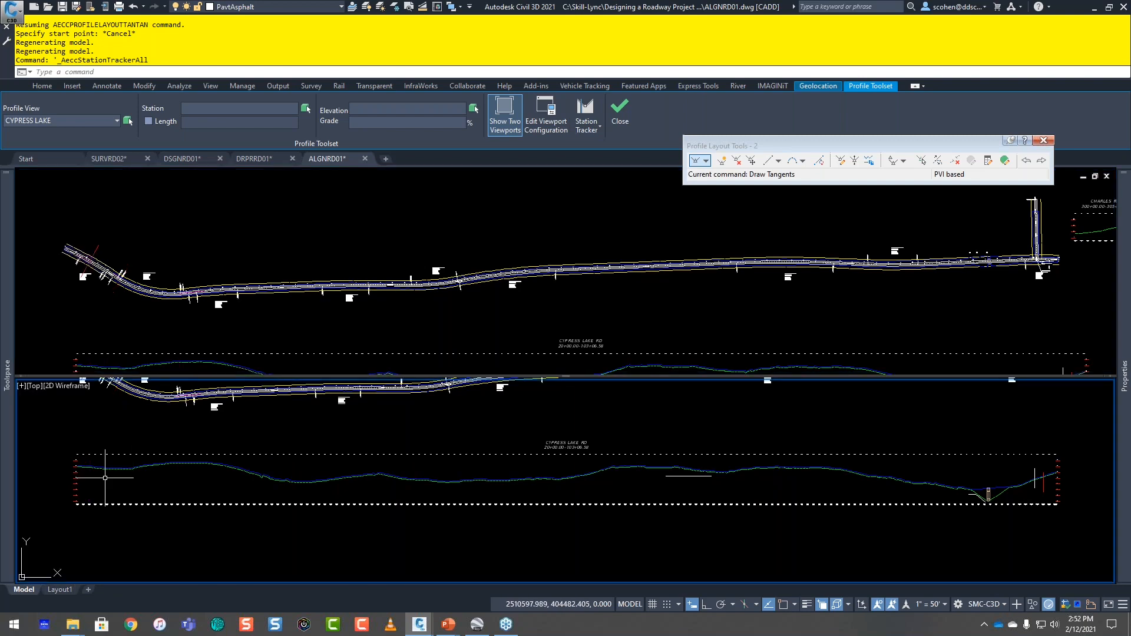
scroll(112, 299, up, 5)
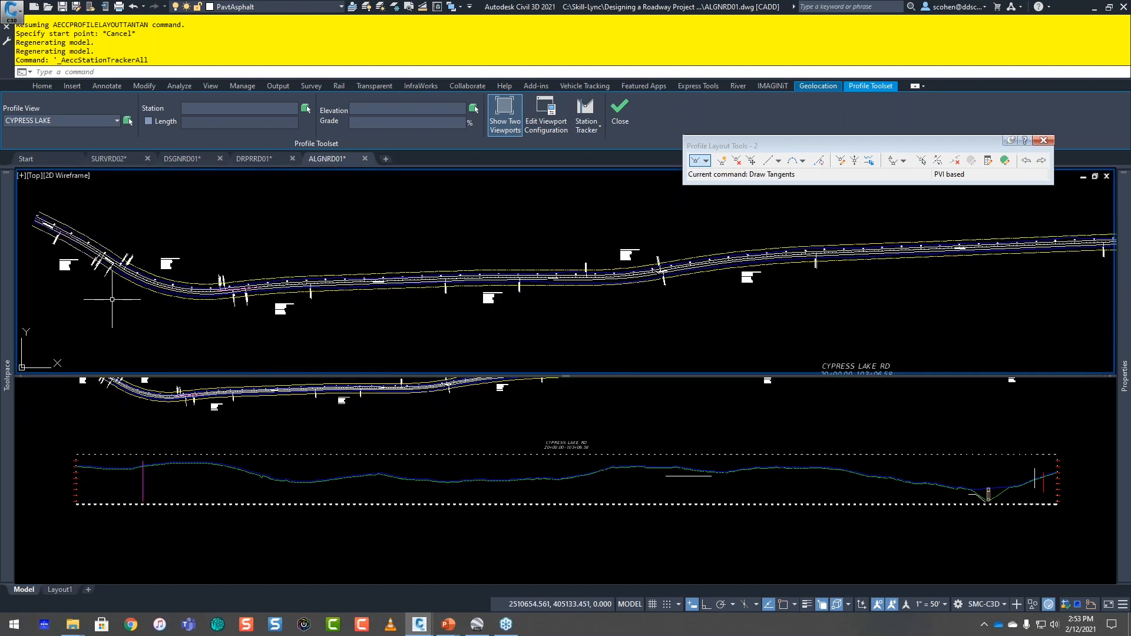
click(245, 482)
scroll(134, 472, up, 5)
middle_drag(134, 472, 249, 483)
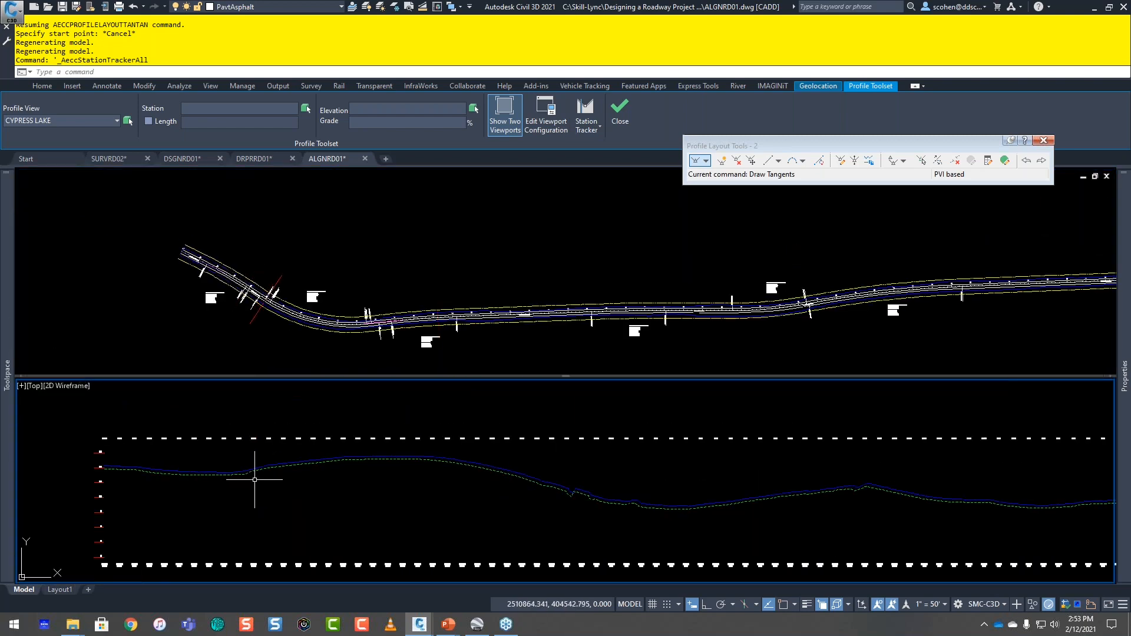
Step: Draw the first tangent of profile 2, endpoint-snapped from the start of the green dashed ground profile to its next vertex
click(695, 161)
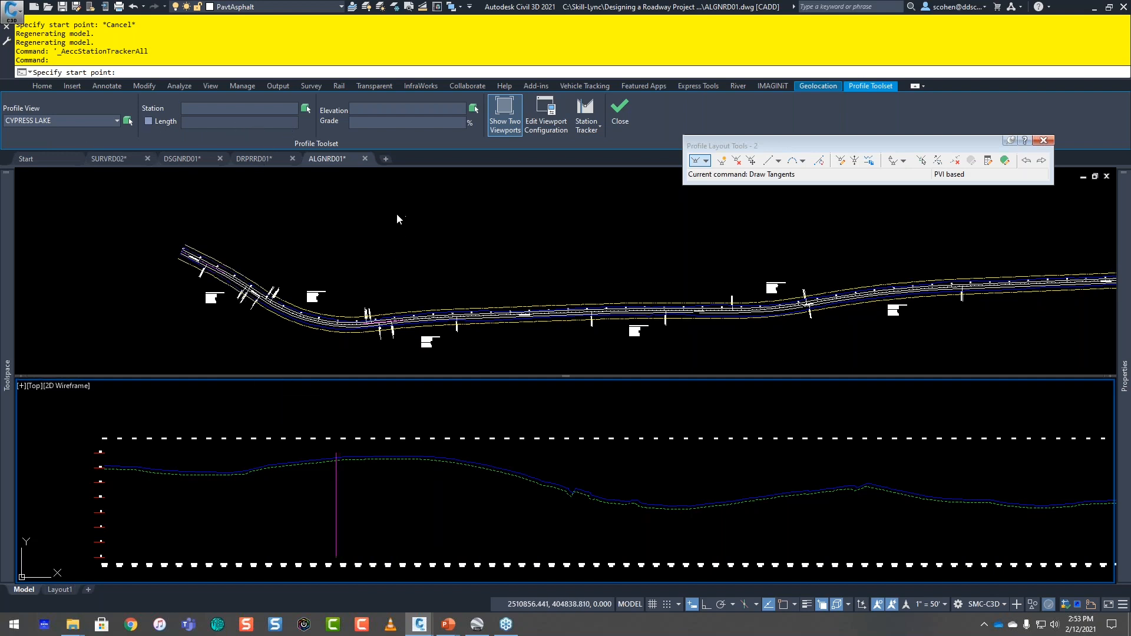
scroll(65, 494, up, 5)
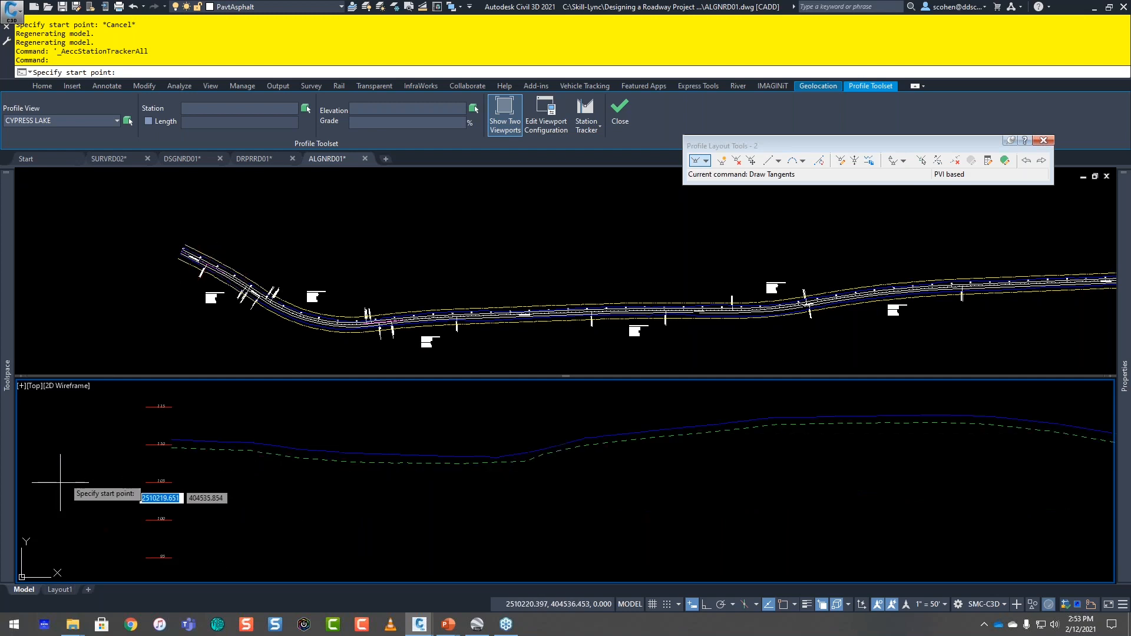
scroll(177, 477, up, 4)
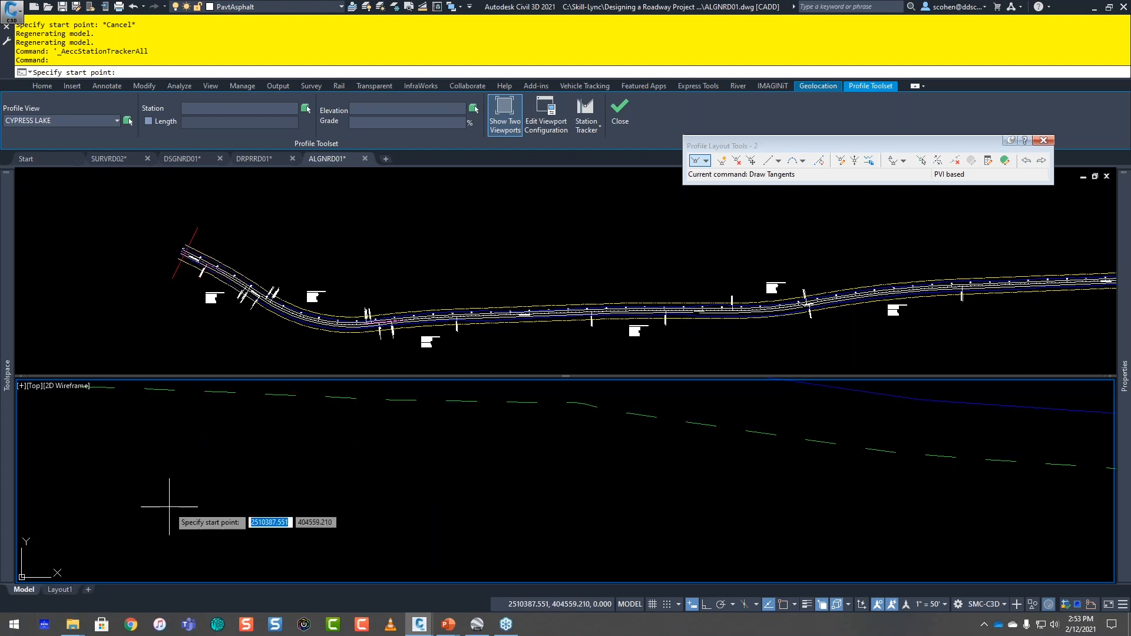
click(307, 504)
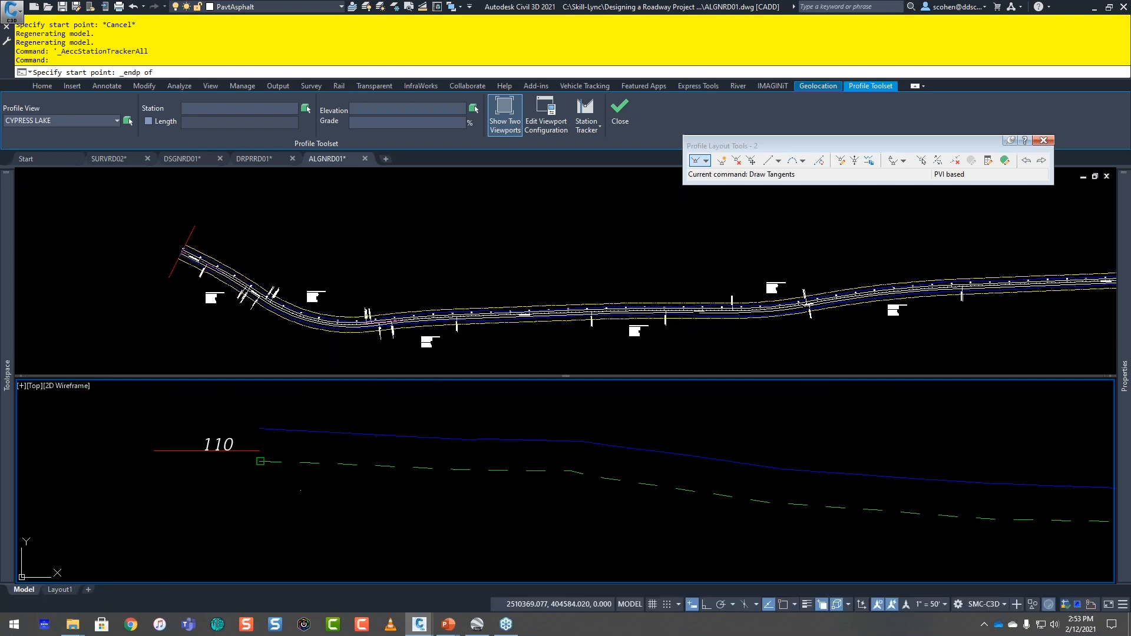
click(259, 461)
scroll(524, 495, down, 3)
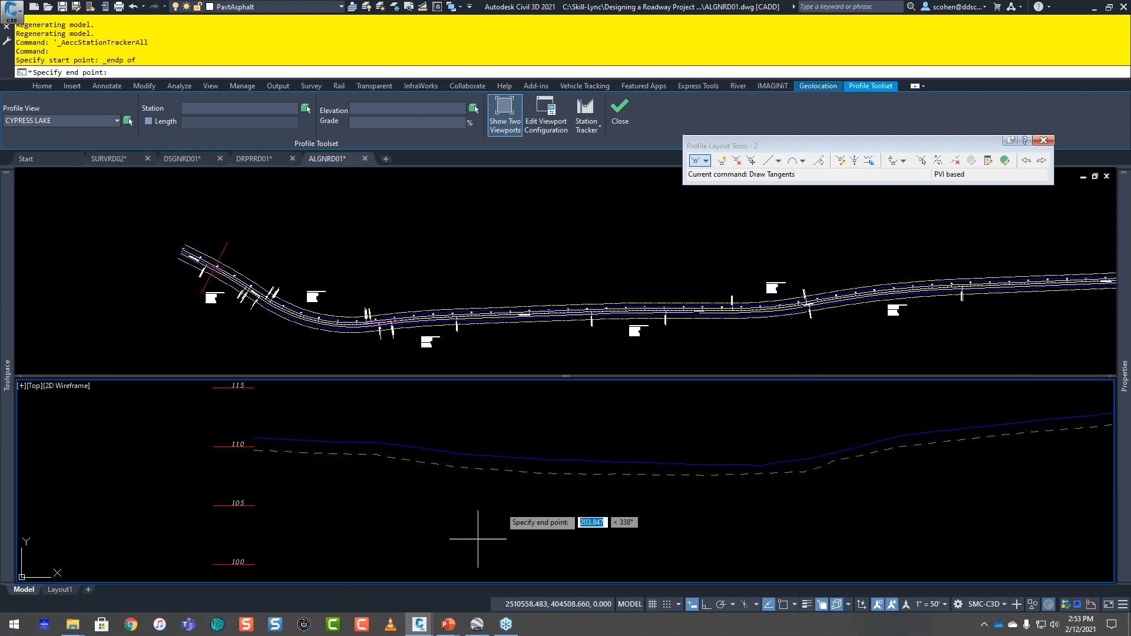
shift+right_click(376, 454)
key(e)
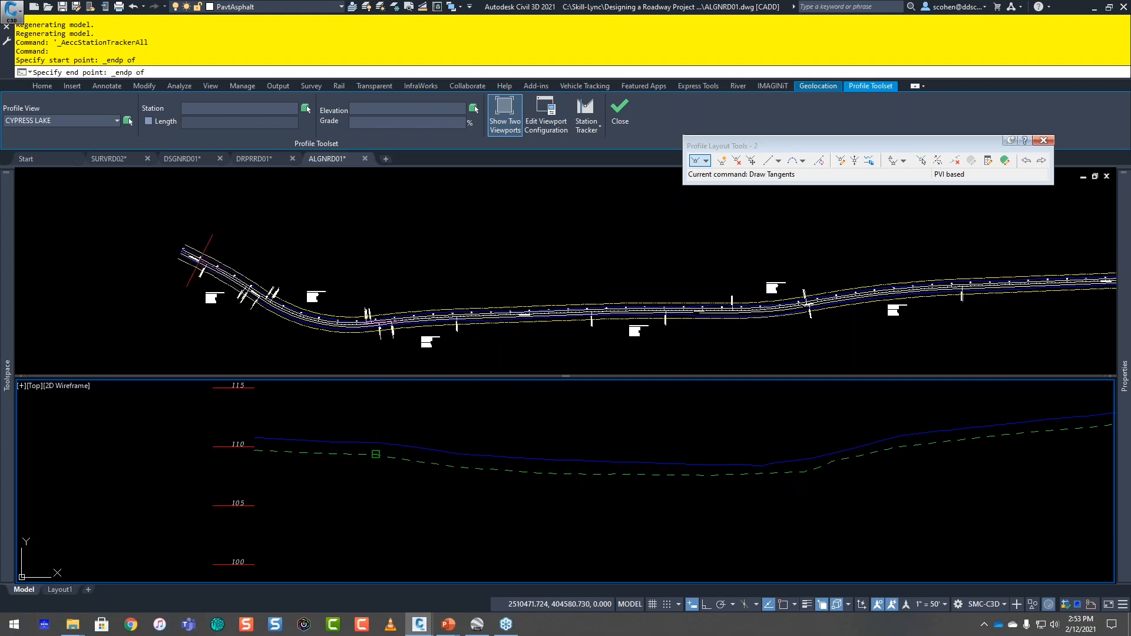
click(376, 455)
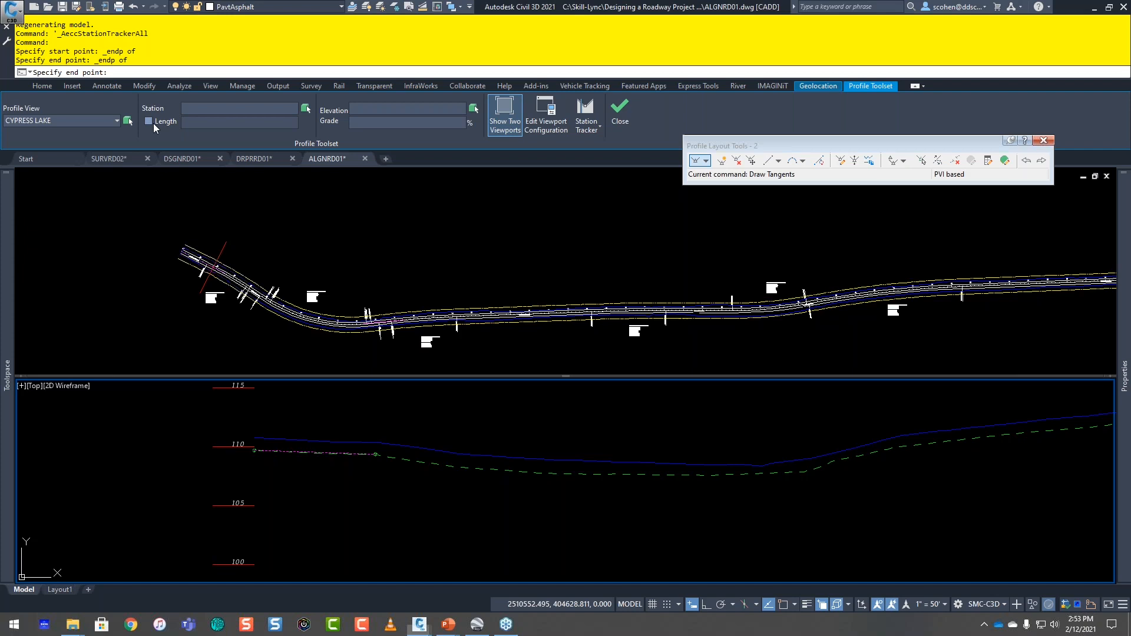
Step: Add the second tangent of profile 2 with a length of 500 and a grade of -0.1%
click(148, 122)
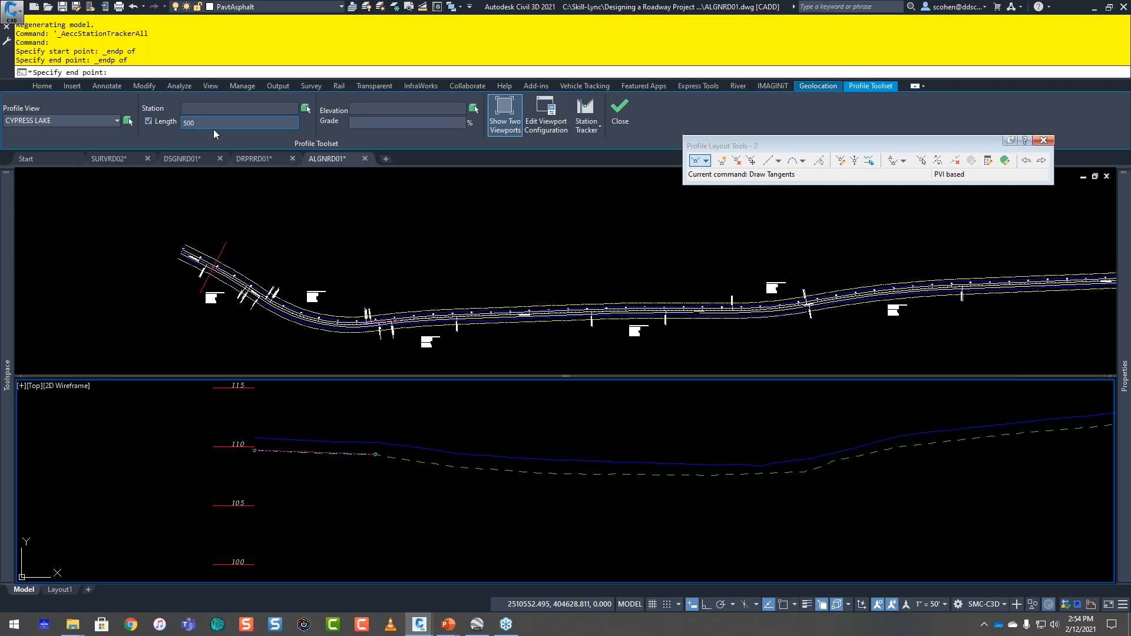
click(363, 121)
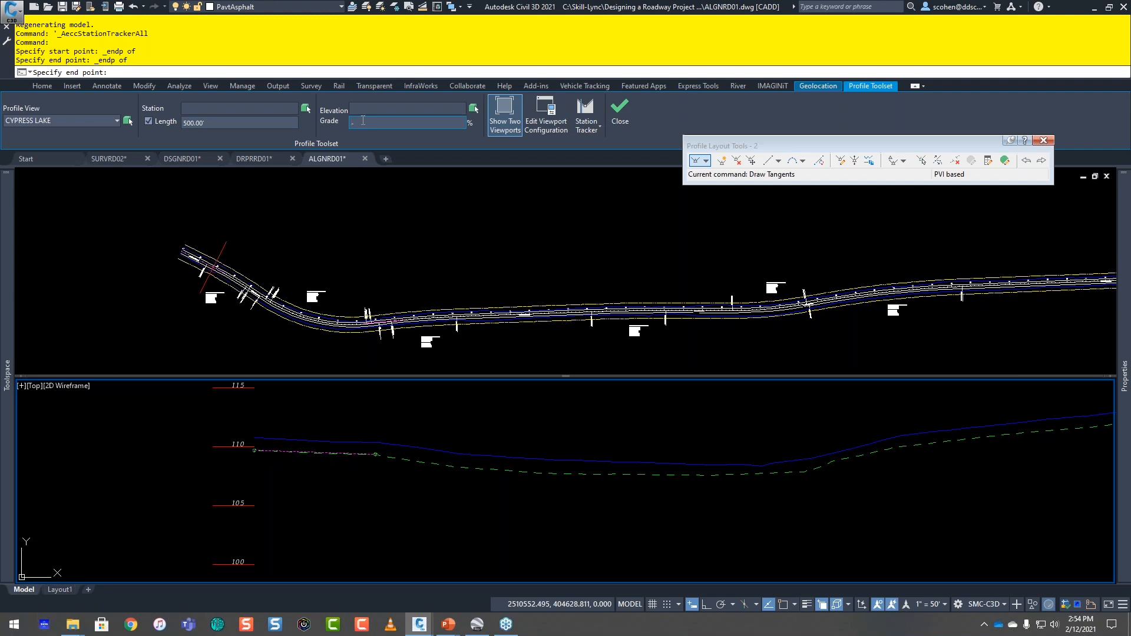
text(-.1)
key(Return)
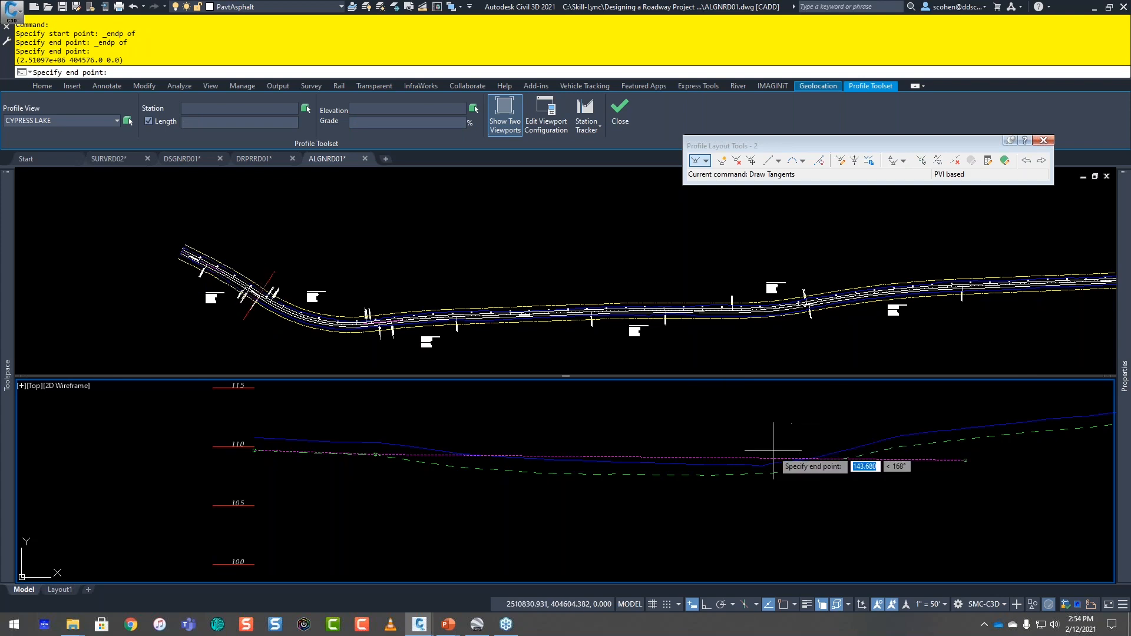
Step: Pick station 29+75.65 along the alignment in the plan viewport as the next PVI's station
middle_drag(901, 497, 462, 504)
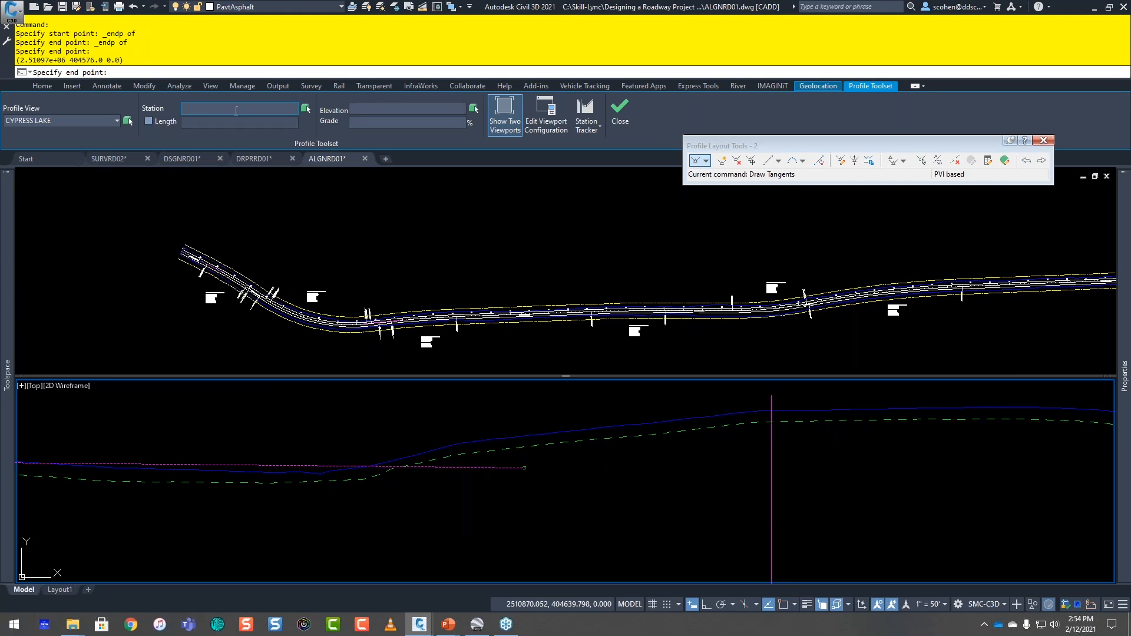
click(305, 109)
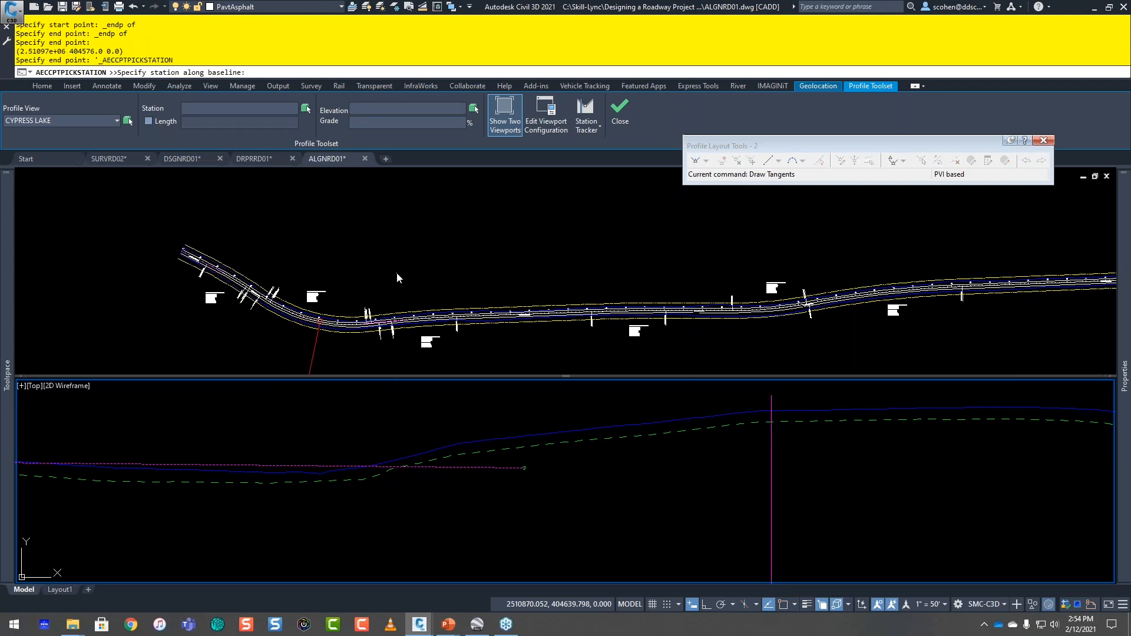
click(370, 294)
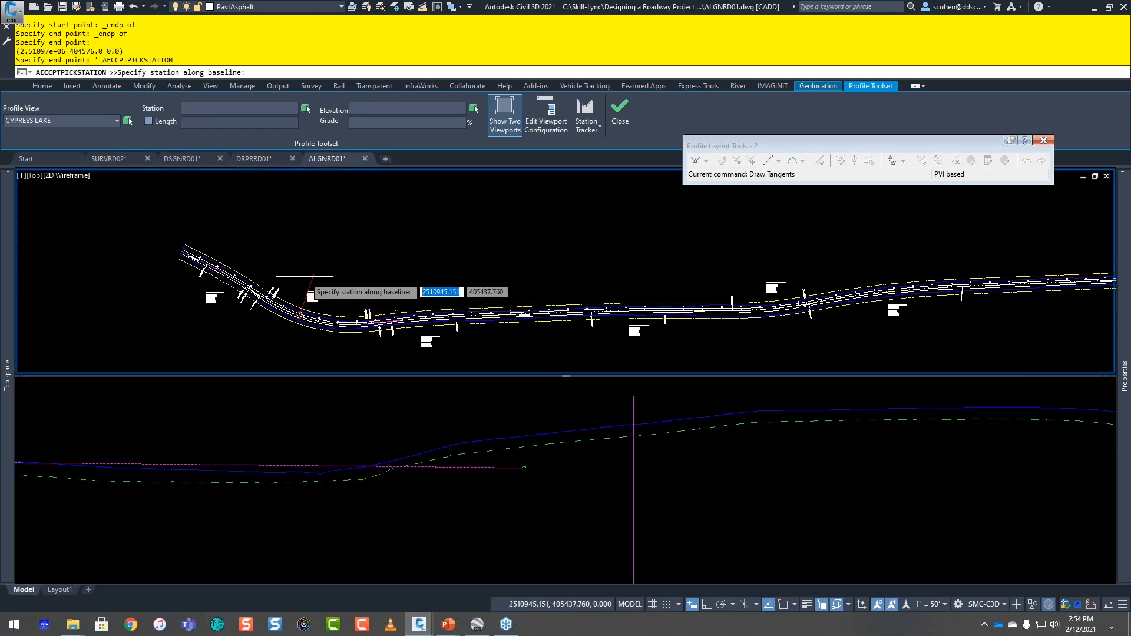
middle_drag(404, 277, 171, 283)
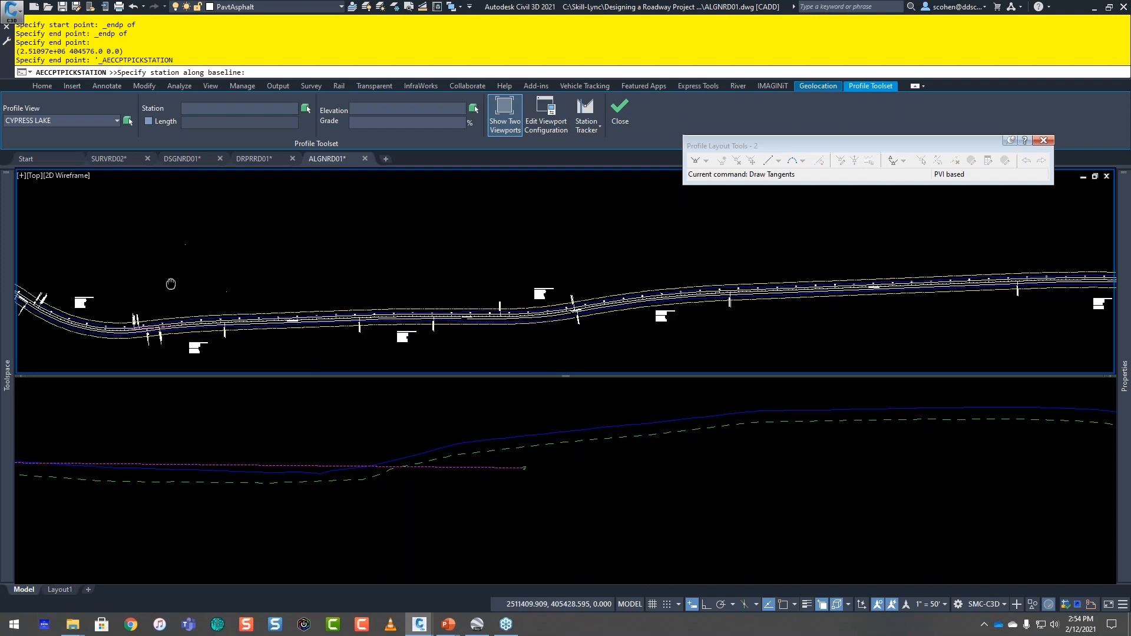
click(474, 406)
scroll(465, 411, down, 2)
middle_drag(499, 410, 318, 422)
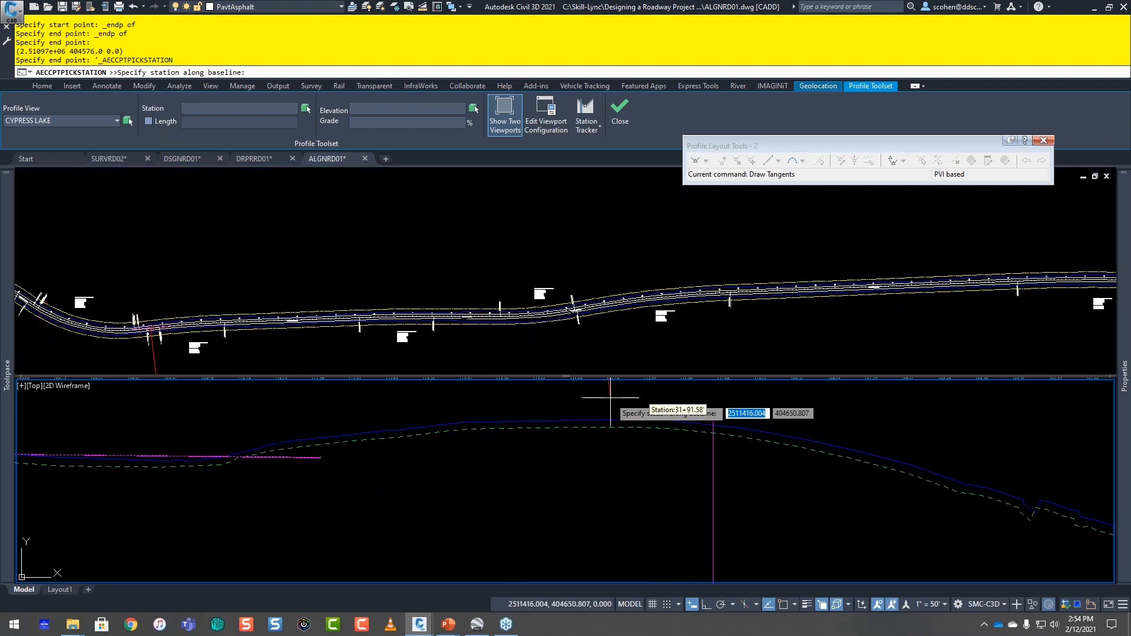
click(339, 274)
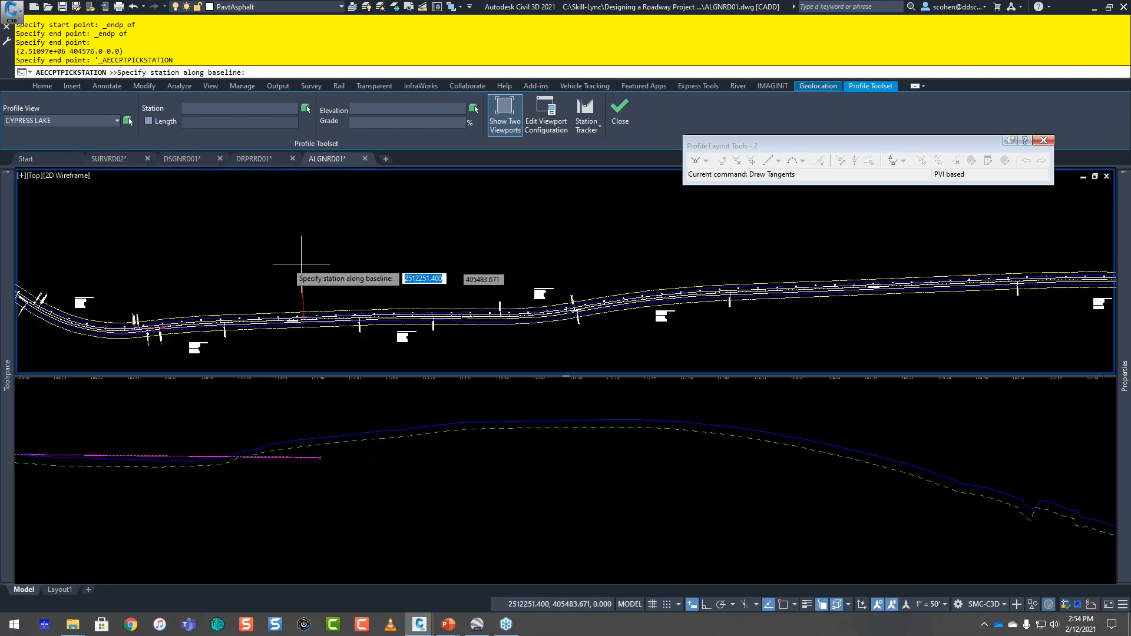
click(119, 272)
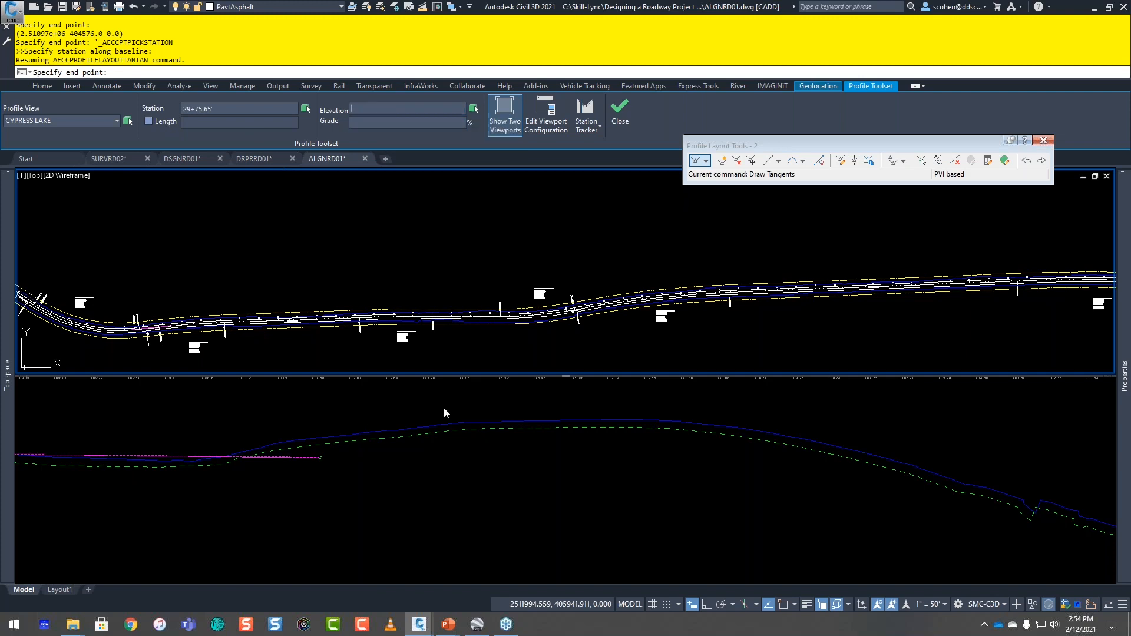
Step: Set the next PVI's elevation to 114 to place the rising tangent
click(537, 414)
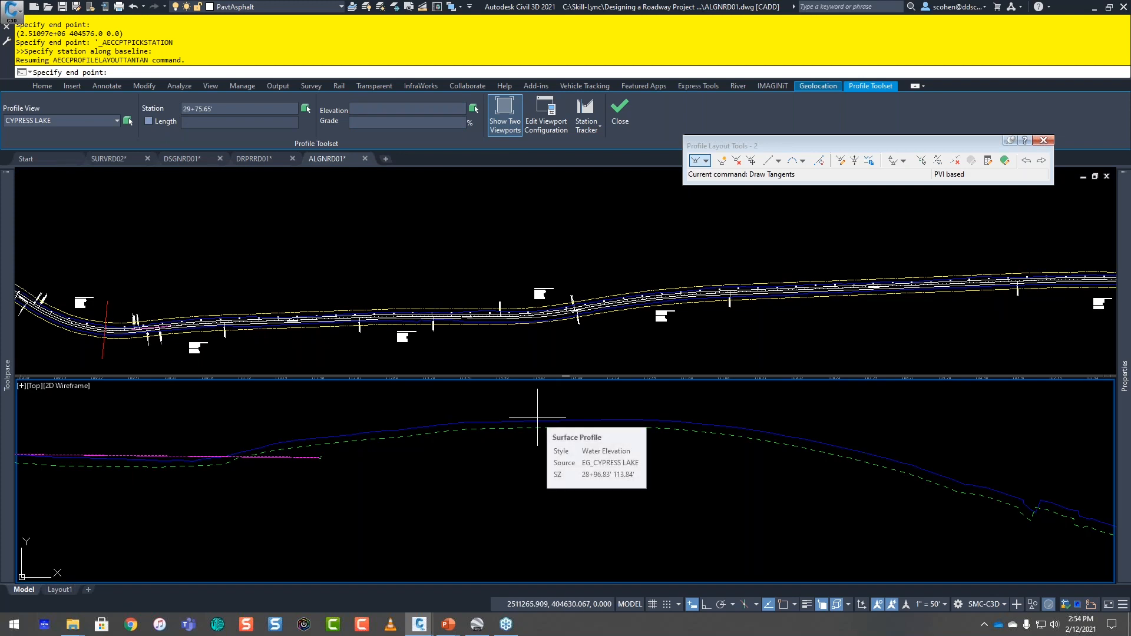
click(409, 111)
text(114)
key(Return)
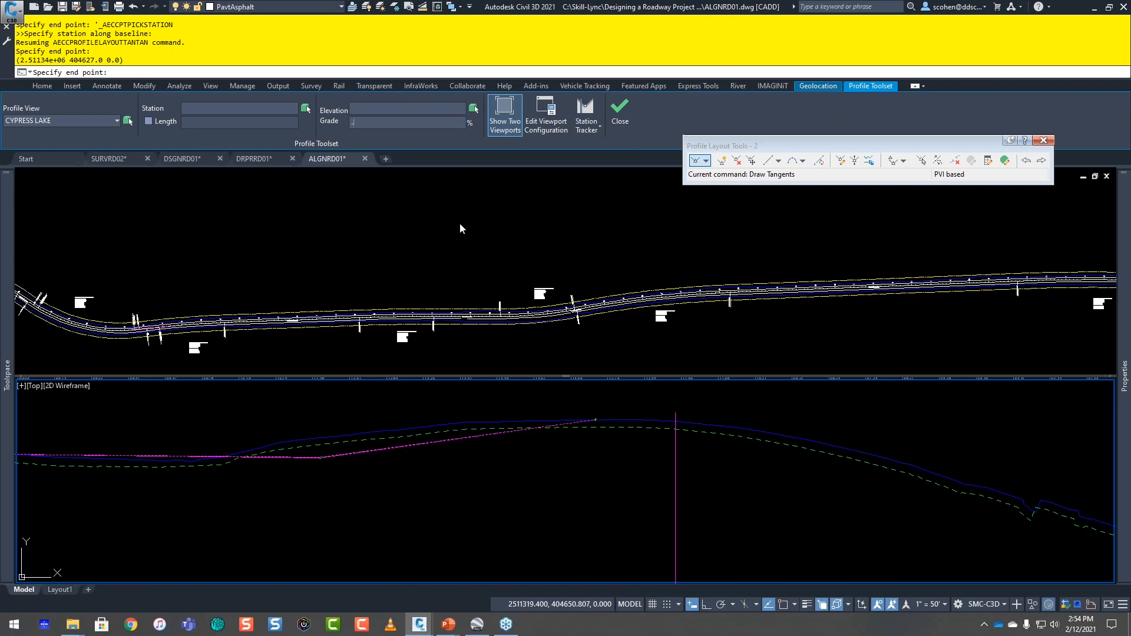
Step: Add the following tangent with a grade of -0.30% and a length of 300
key(Return)
click(161, 122)
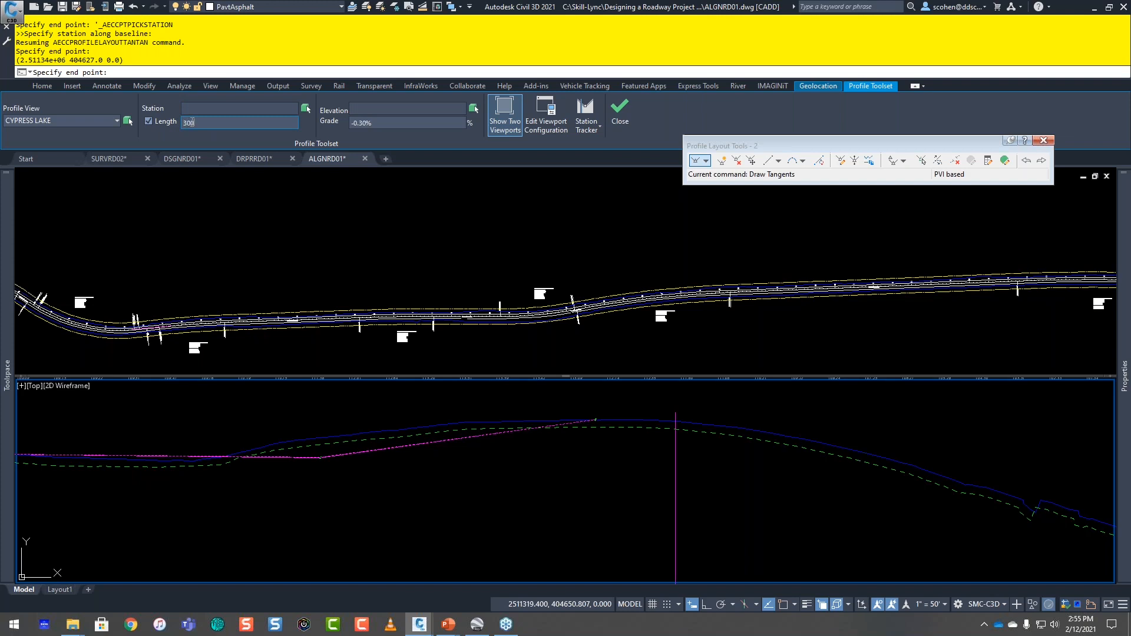
key(Return)
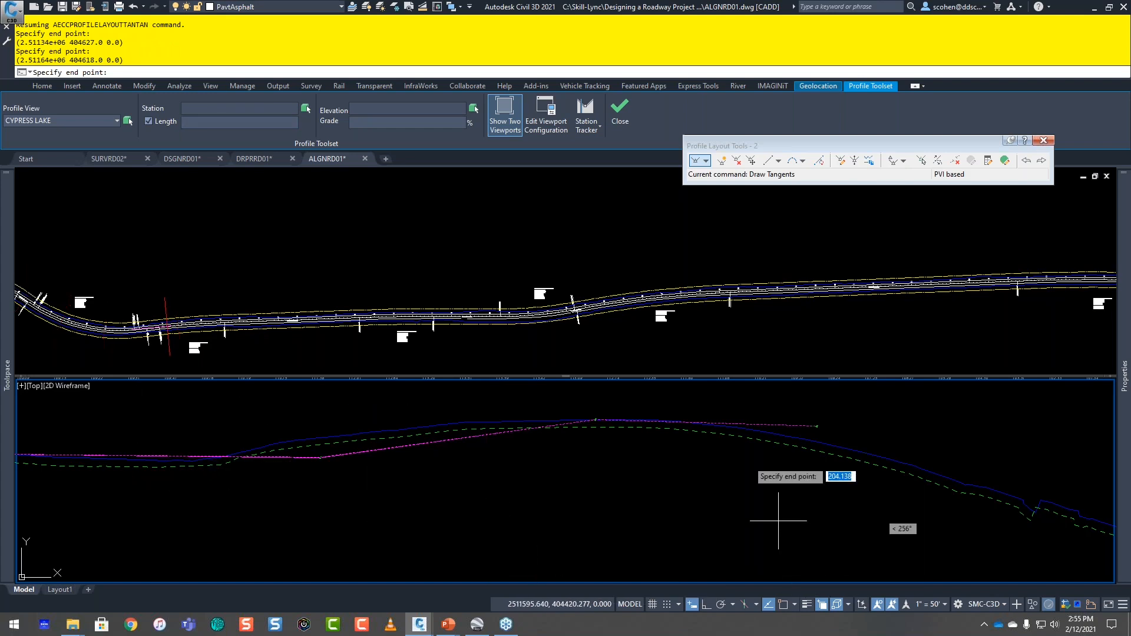
Step: Pick an elevation in the profile view and add a falling tangent ending just beyond the sharp dip in the ground
middle_drag(763, 494, 404, 490)
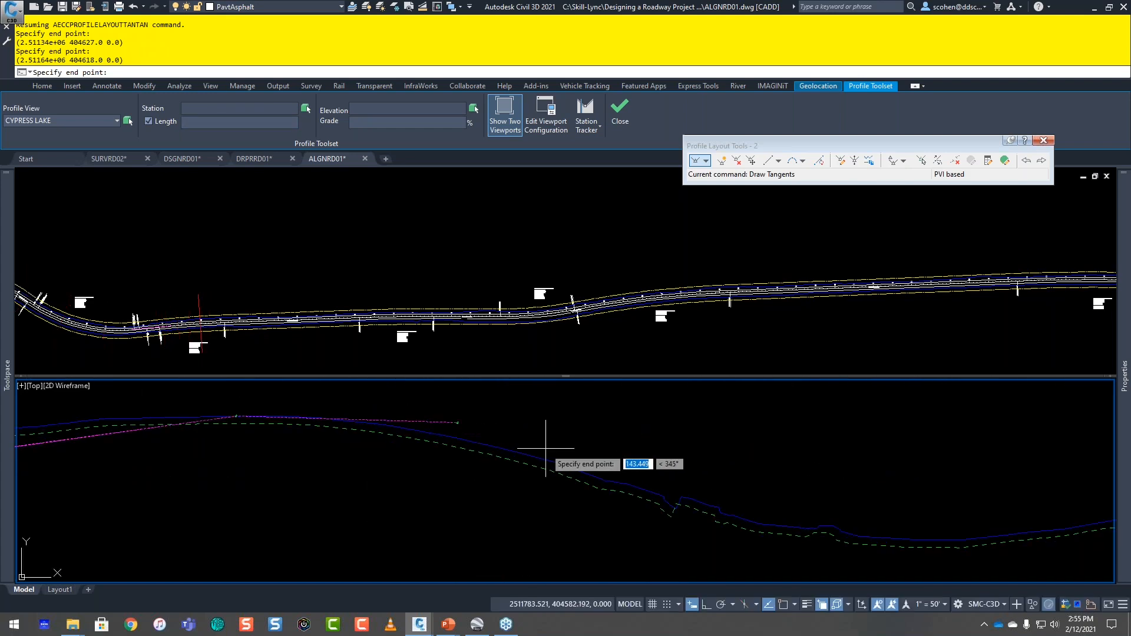
middle_drag(545, 447, 406, 473)
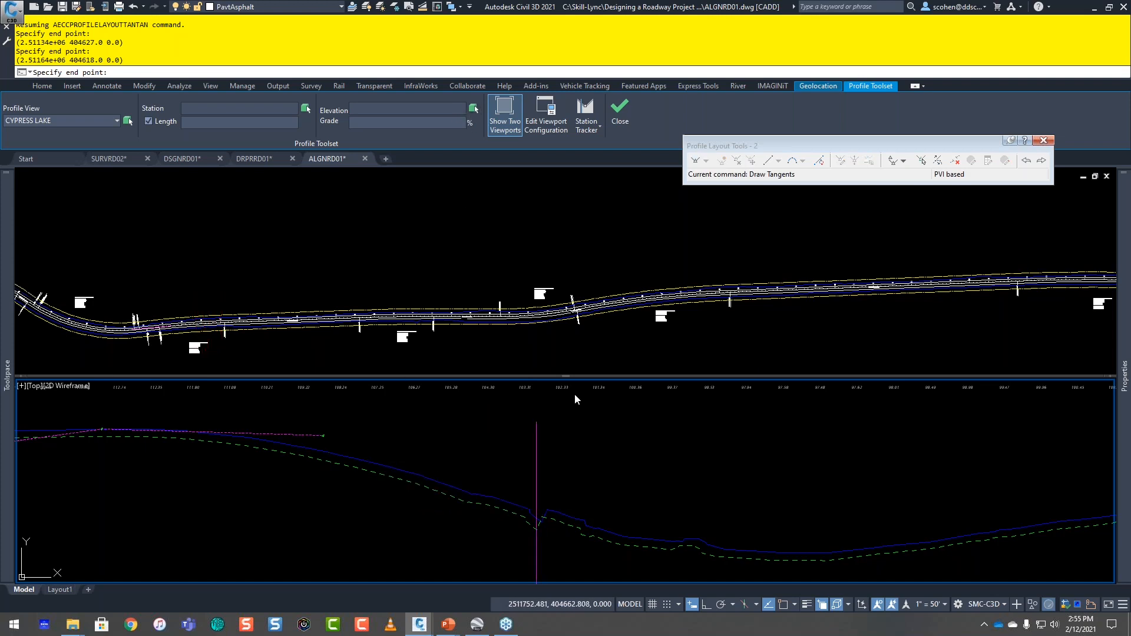
click(638, 503)
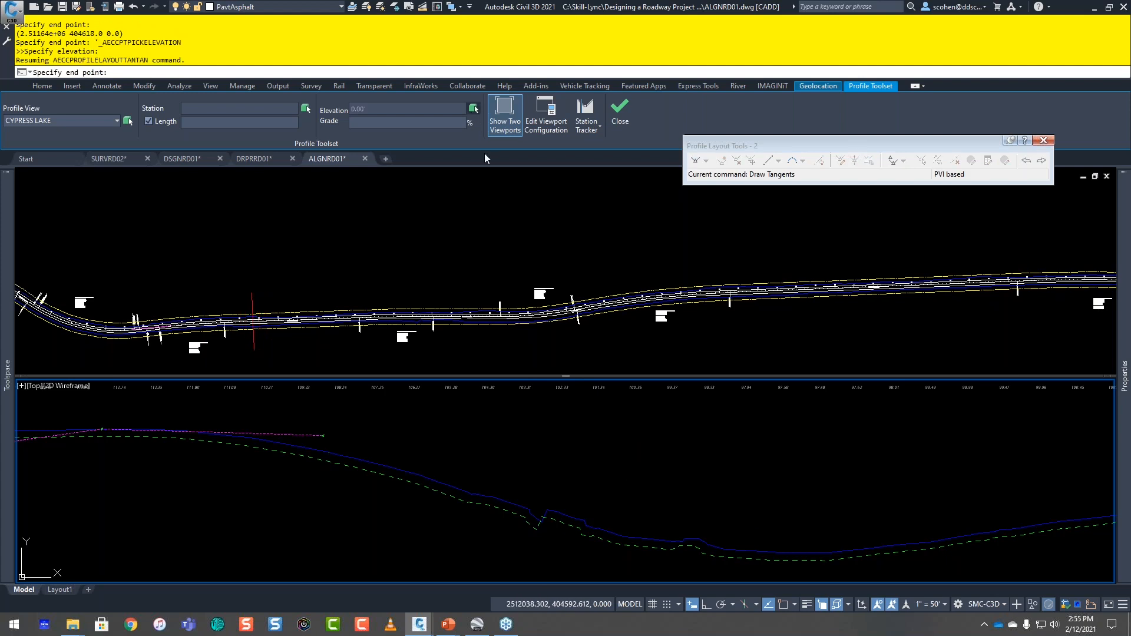
click(578, 437)
click(627, 466)
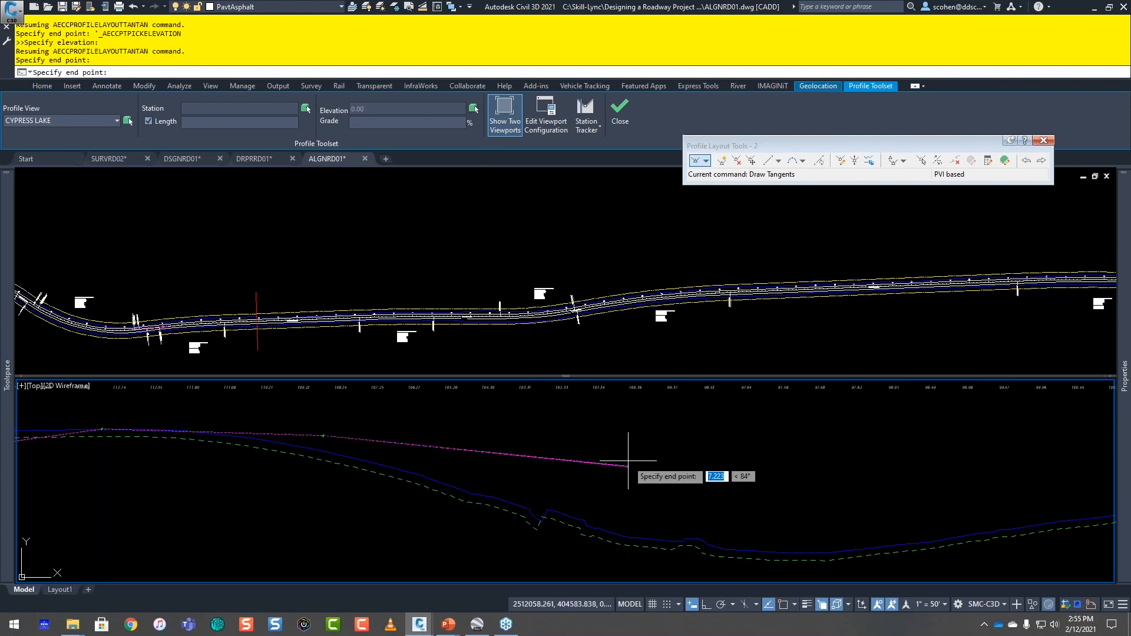
Step: Try to pick the next PVI's elevation on screen in the plan and profile viewports
click(473, 109)
click(478, 322)
click(462, 317)
click(473, 111)
click(530, 486)
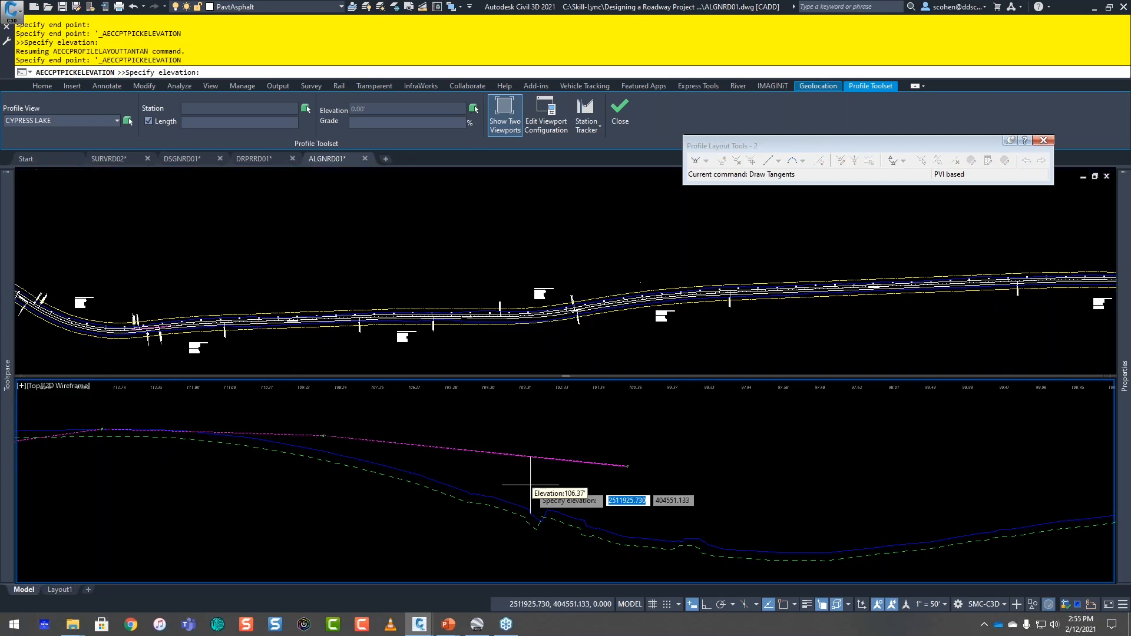
click(586, 486)
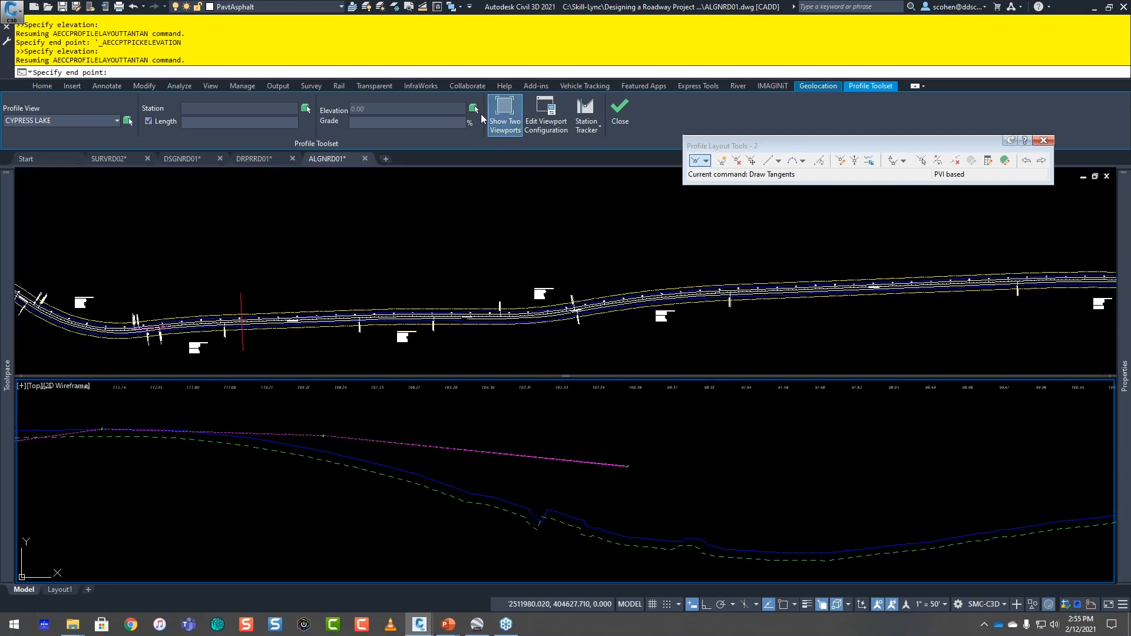
click(473, 109)
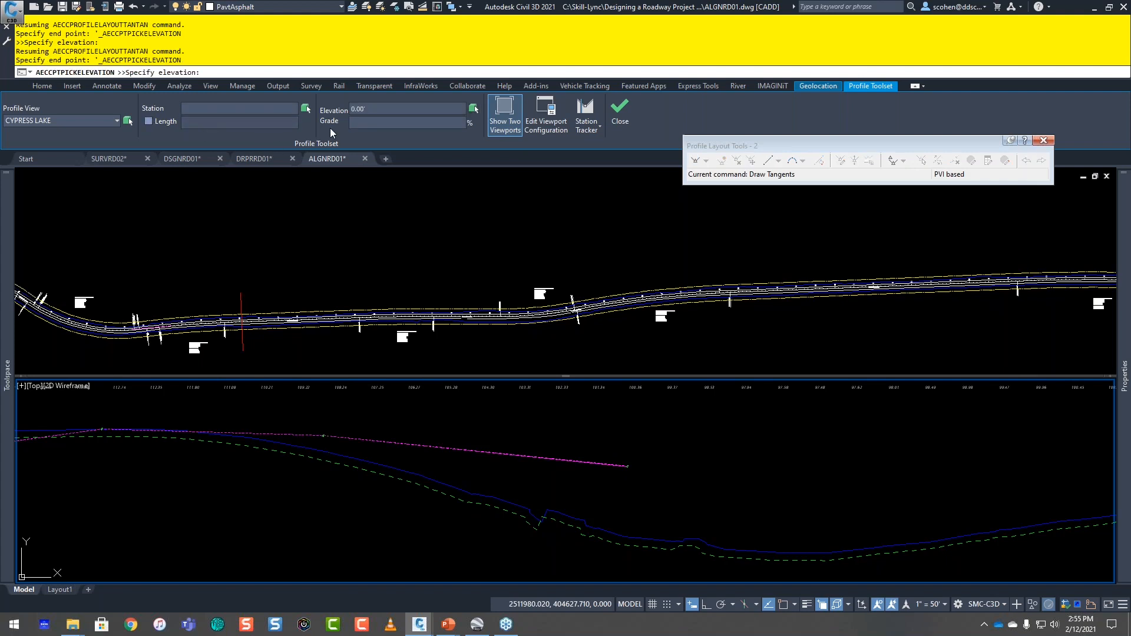
click(473, 109)
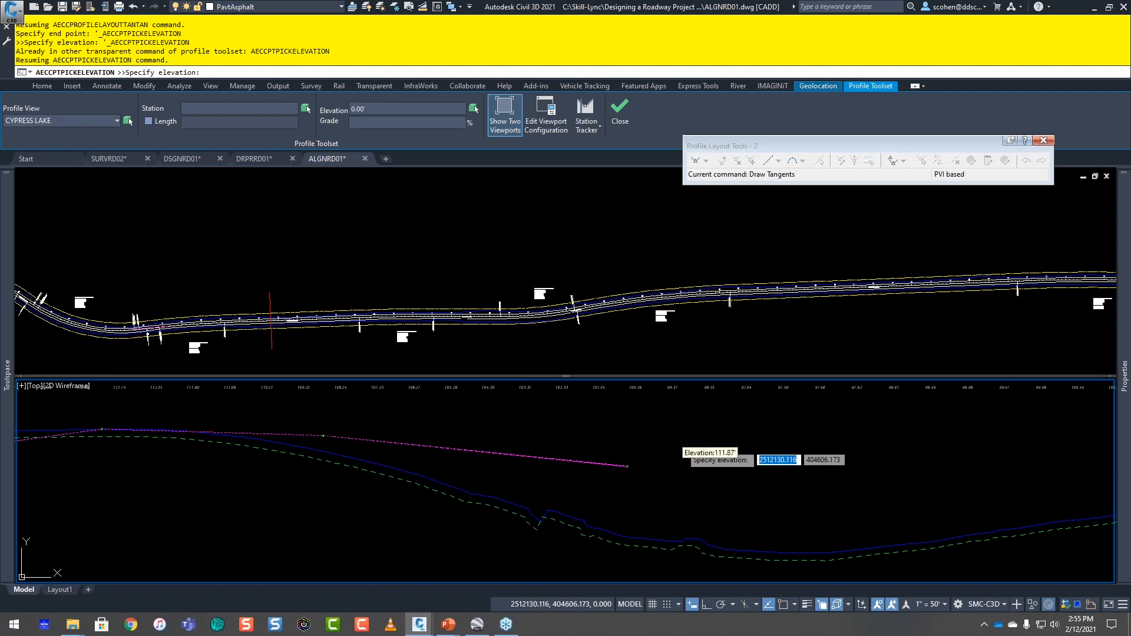
Step: Pick an elevation in the profile view and add two short rising tangents after the low PVI
click(680, 461)
click(683, 459)
click(695, 454)
Step: Pick another elevation, add a longer, gently rising final tangent, and close the Profile Toolset to finish profile 2
click(474, 109)
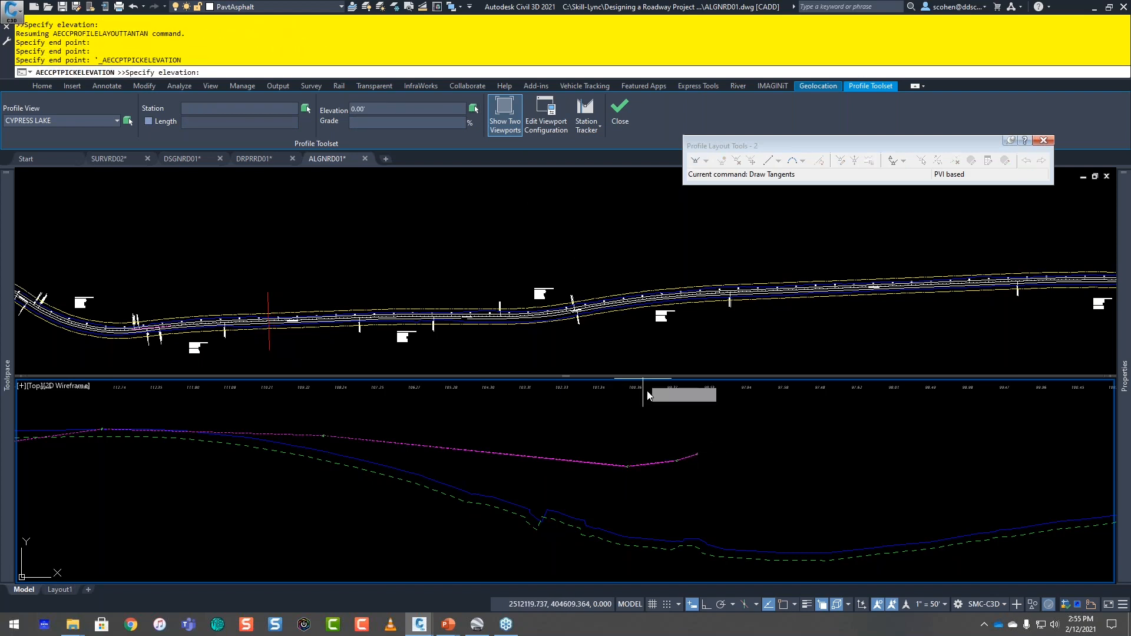
click(757, 441)
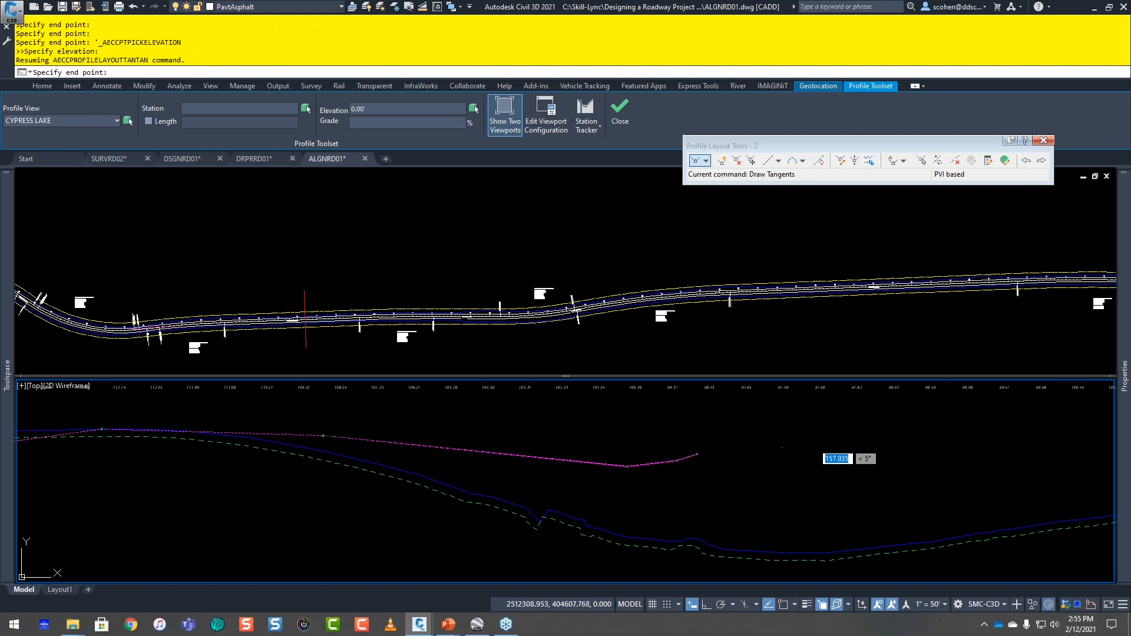
click(812, 443)
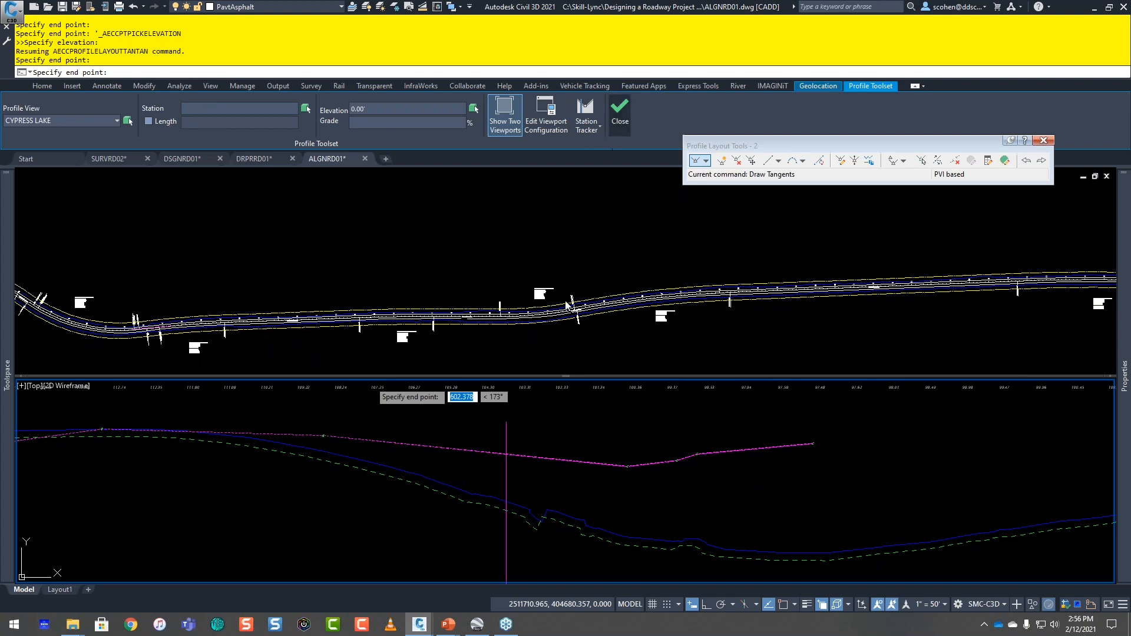
key(Escape)
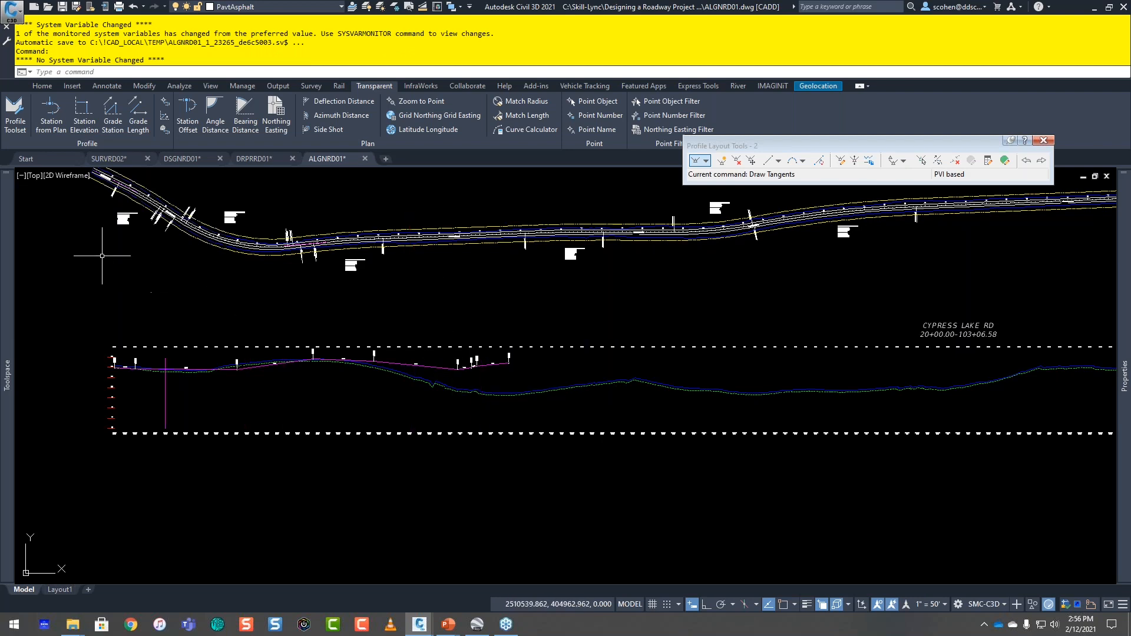
key(Escape)
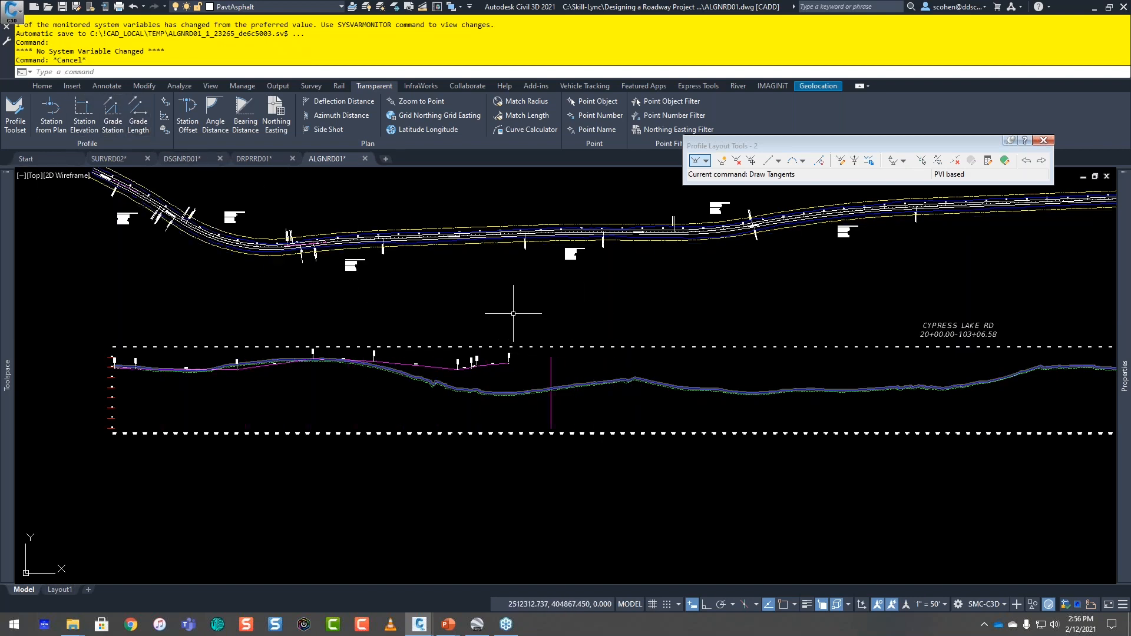
Step: Create a layout profile named 3 for CHARLES RD with the Proposed Grade style and Design label set
scroll(735, 332, down, 3)
middle_drag(734, 332, 237, 352)
scroll(575, 351, up, 10)
scroll(574, 351, down, 4)
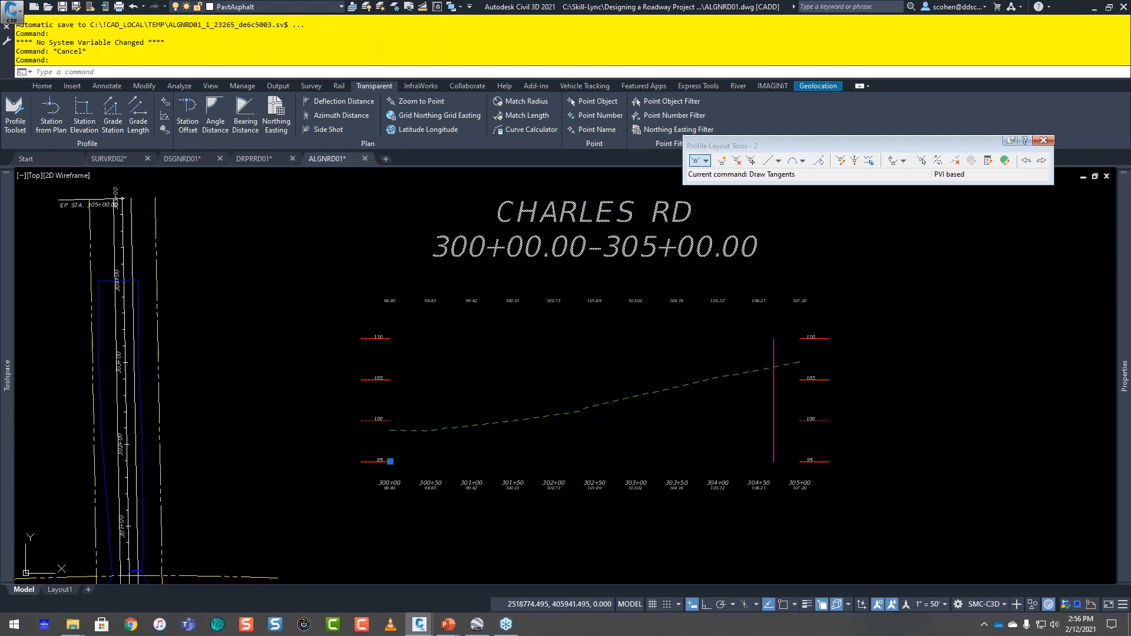
click(419, 115)
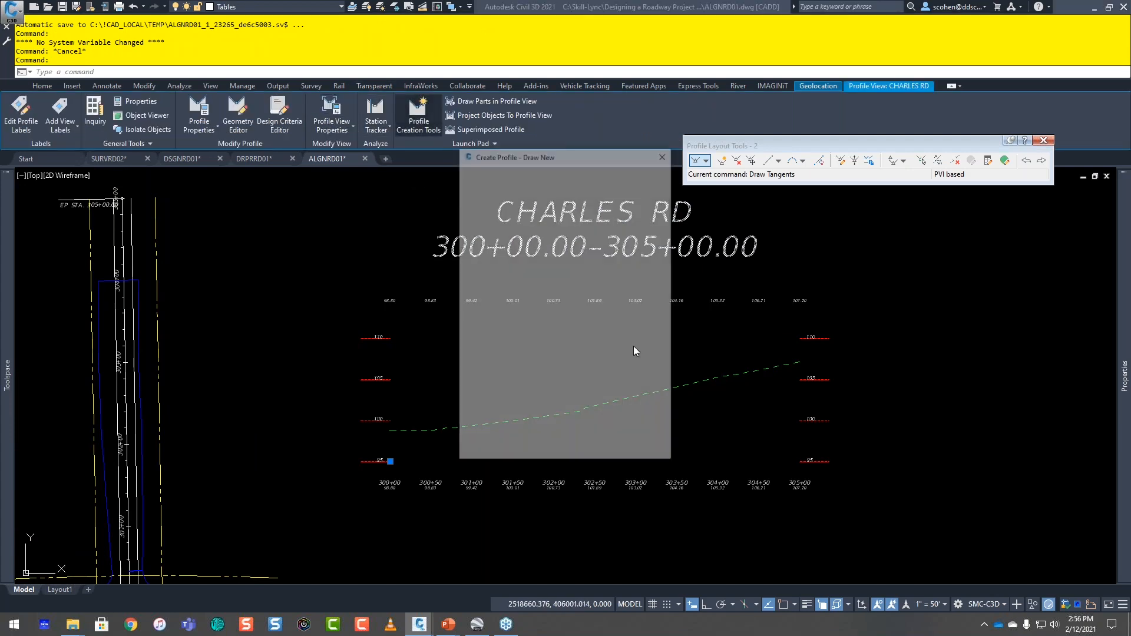
text(43)
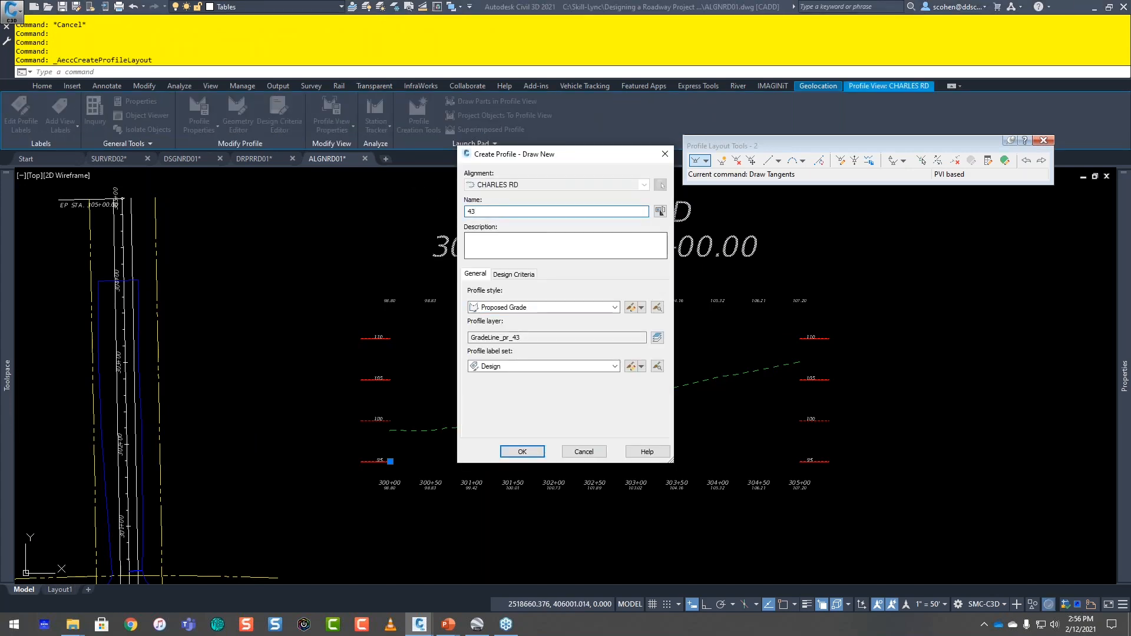
click(512, 453)
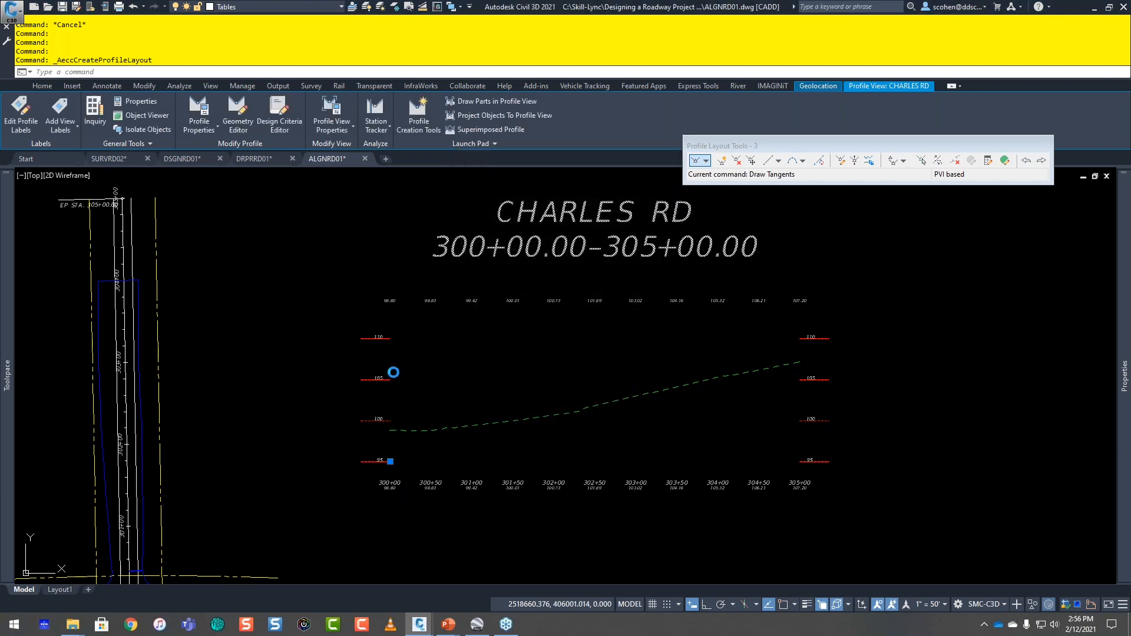
Step: Try to run the SSE transparent command for the CHARLES RD profile at its intersection with CYPRESS LAKE RD
middle_drag(343, 422, 459, 316)
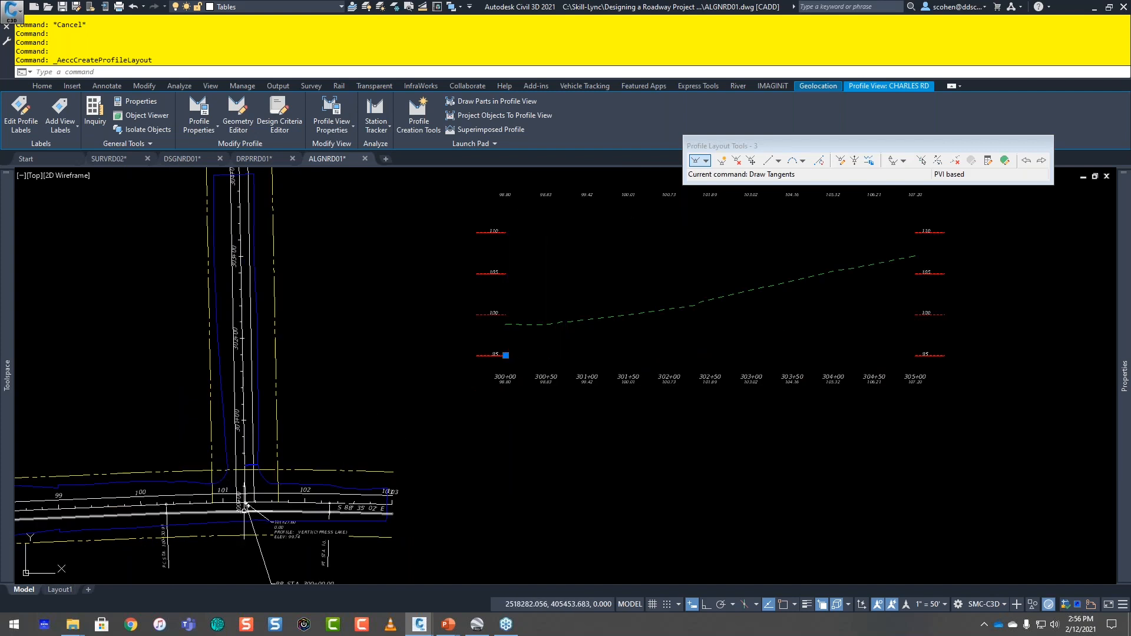
scroll(246, 504, up, 3)
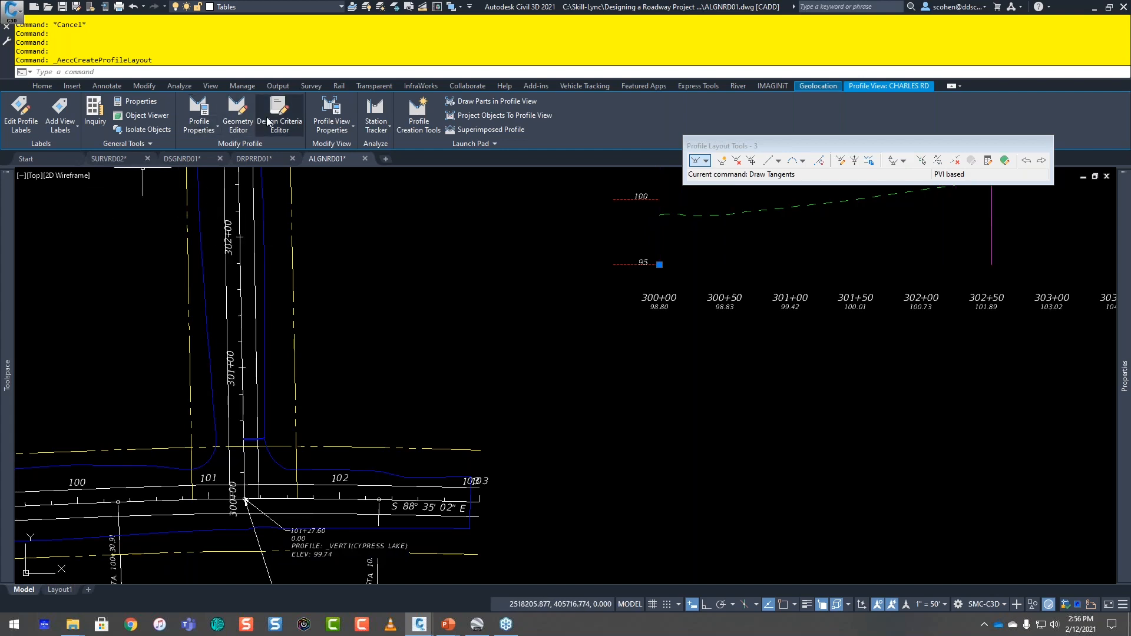
click(375, 86)
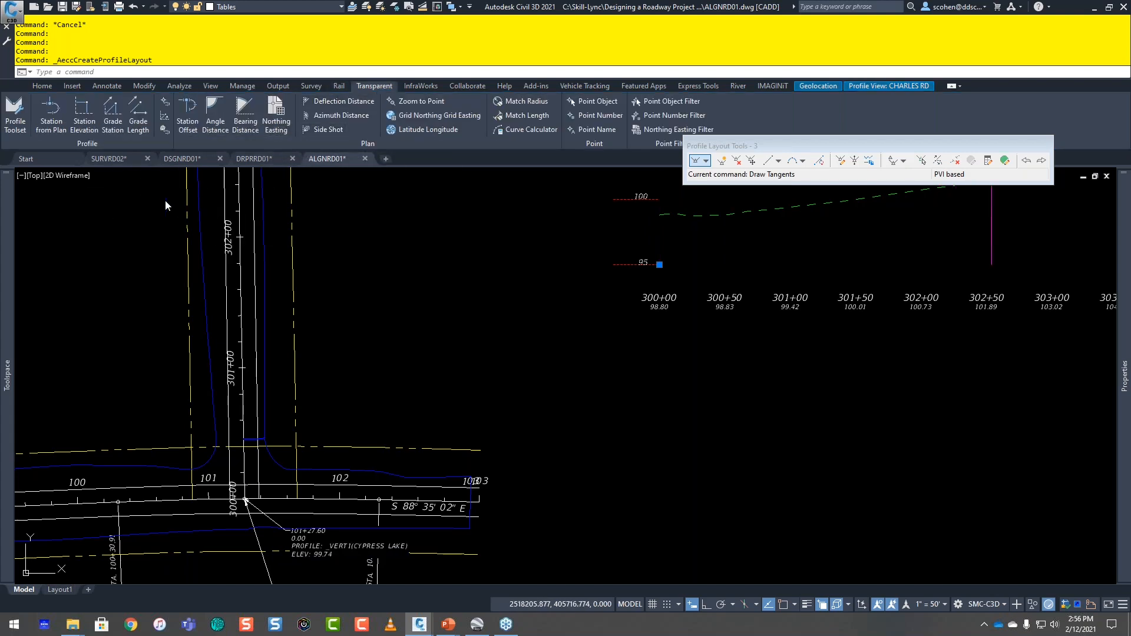
click(164, 132)
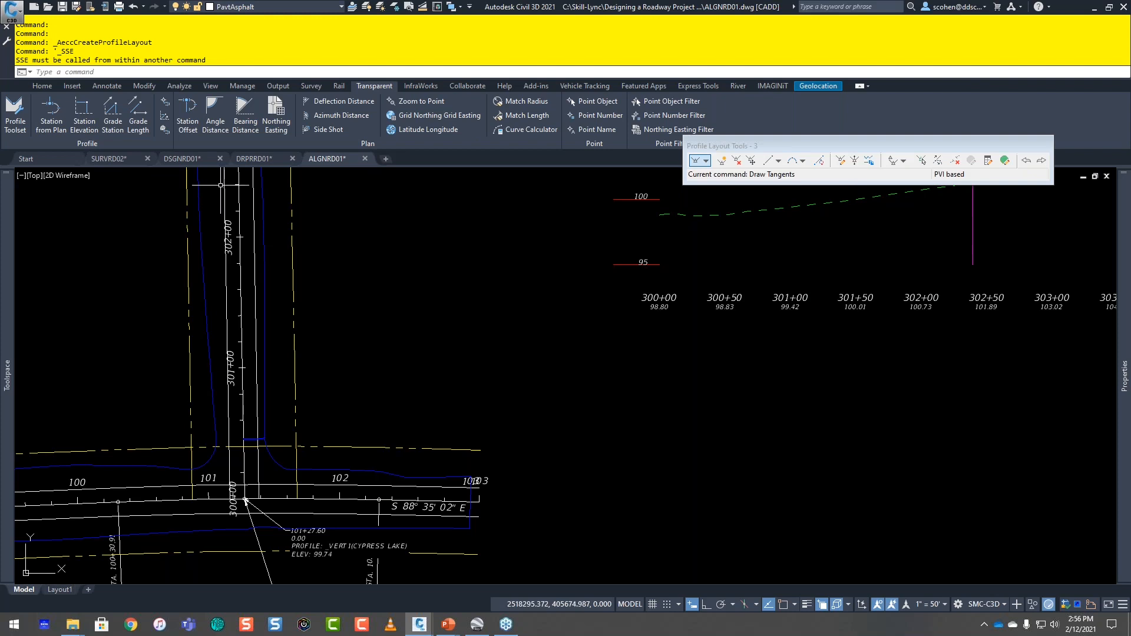
Step: Try to start CHARLES RD tangents at station 300+00 with the SSE transparent command, taking the elevation from the blue-outlined surface
click(694, 162)
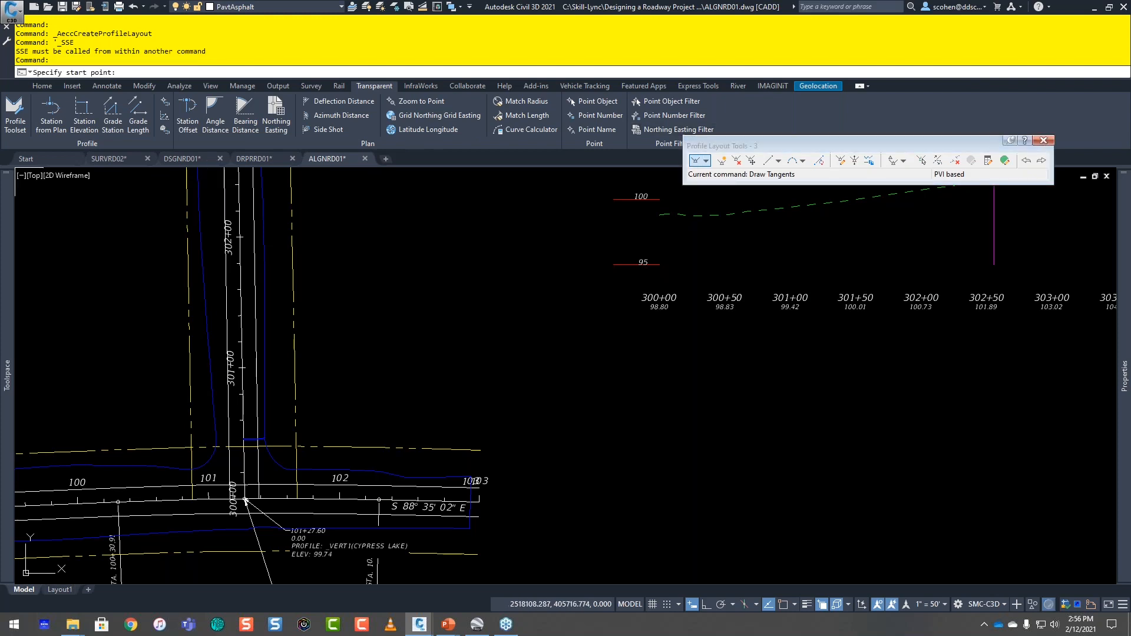
click(165, 131)
middle_drag(768, 233, 749, 284)
click(610, 252)
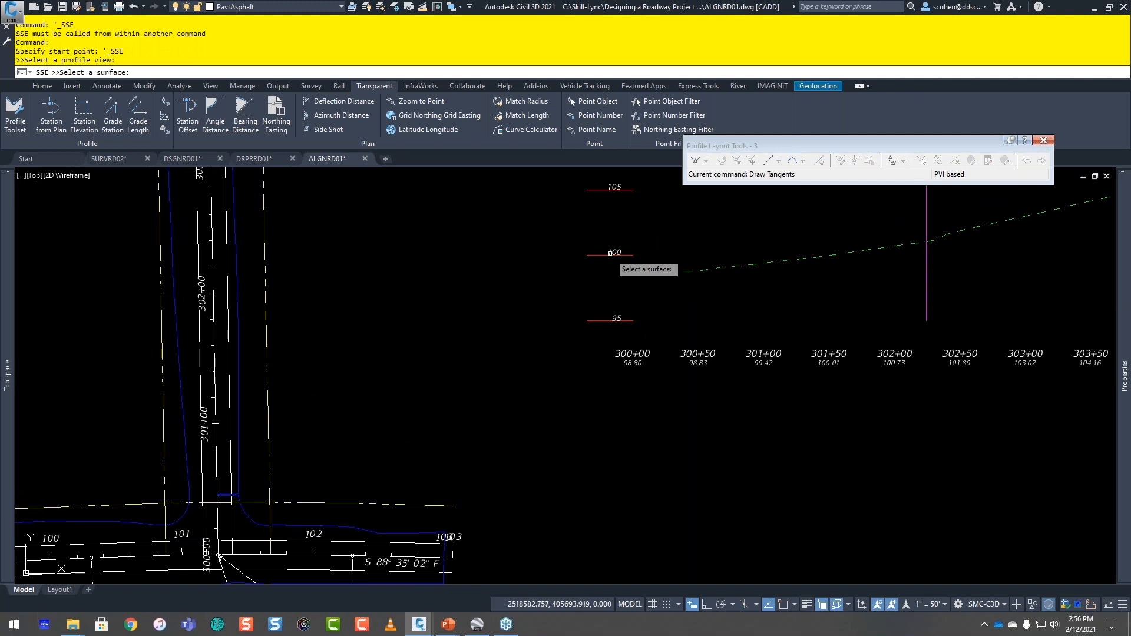
click(240, 386)
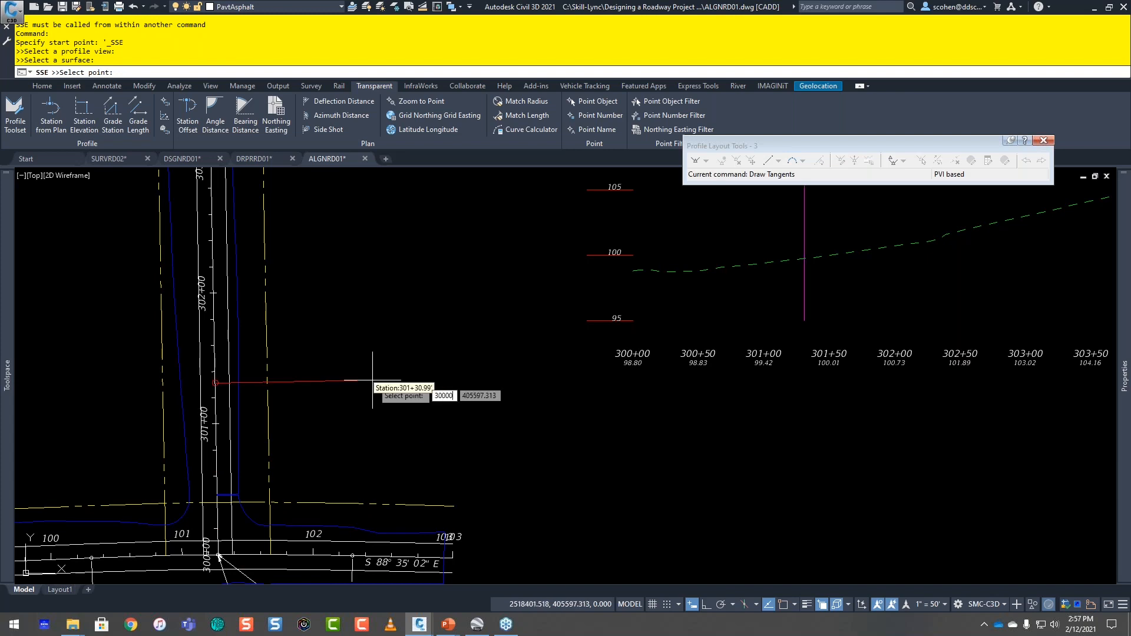
key(Return)
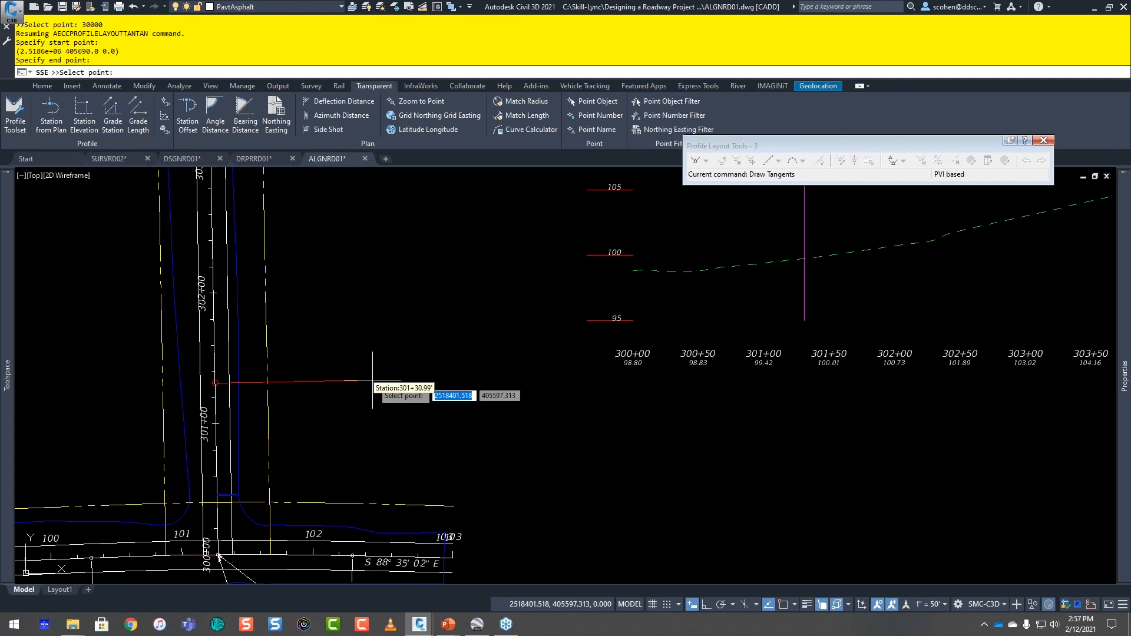
click(744, 235)
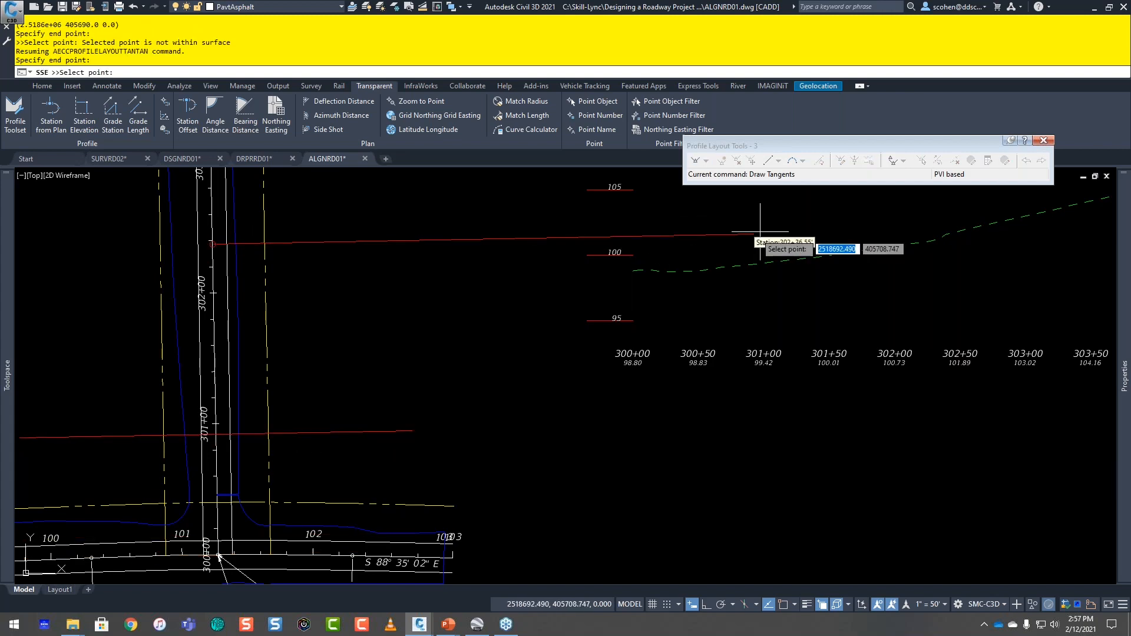
key(Escape)
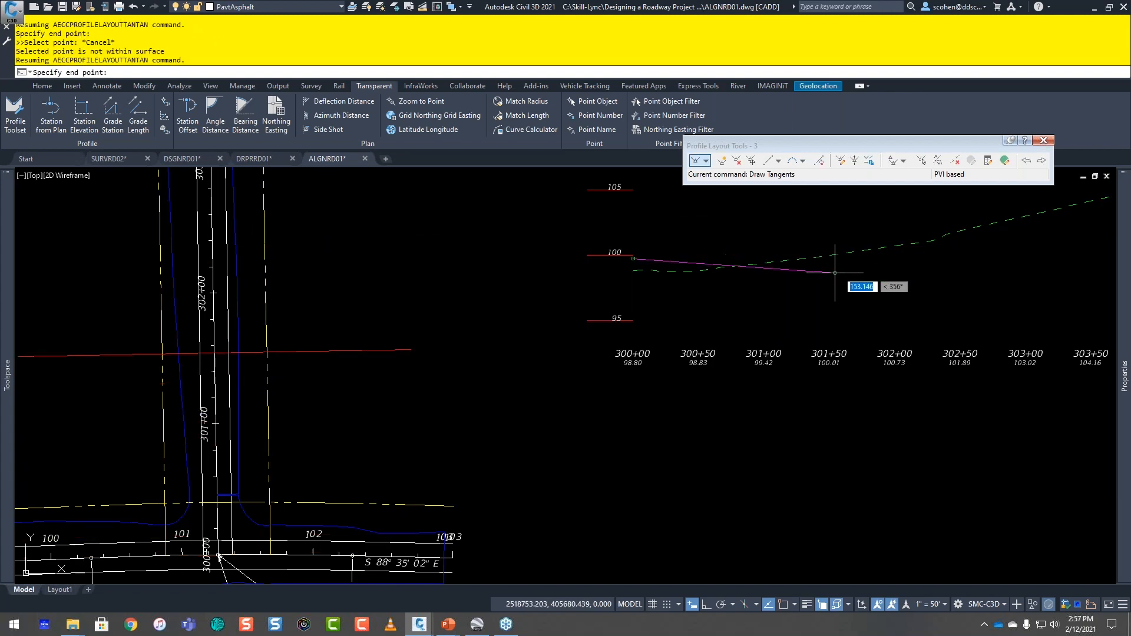
middle_drag(856, 247, 682, 345)
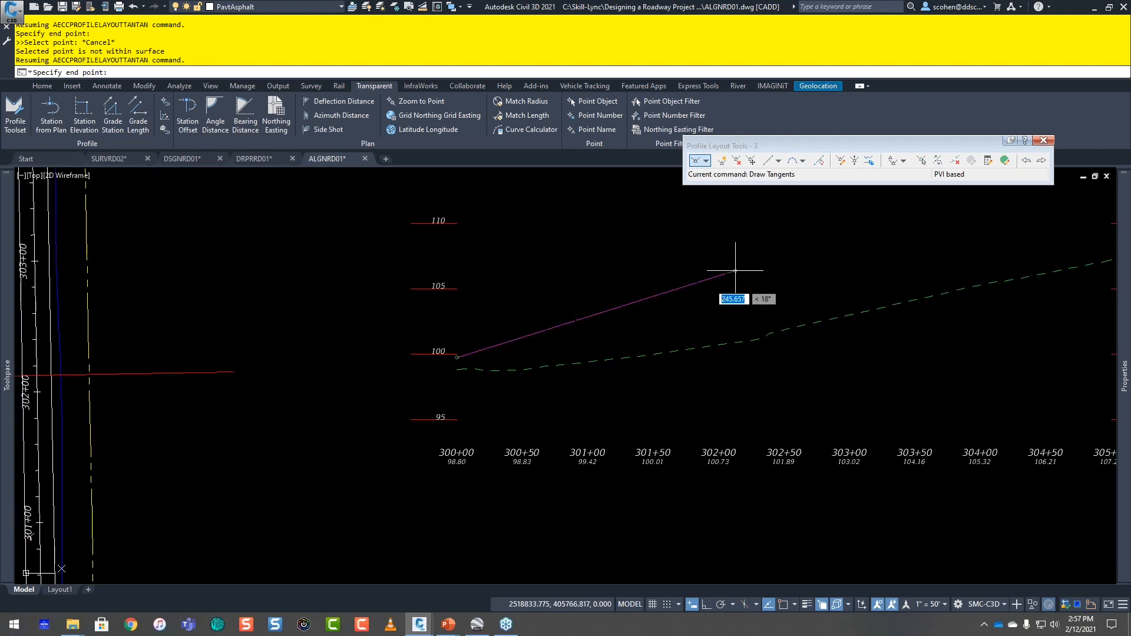
scroll(642, 347, down, 4)
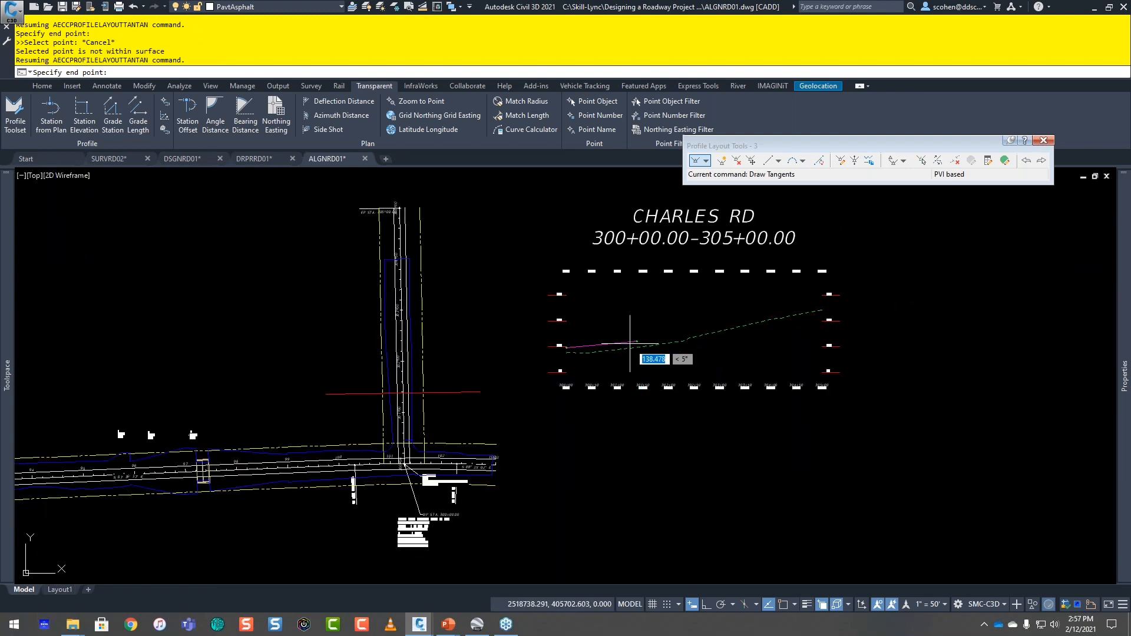
middle_drag(623, 323, 639, 370)
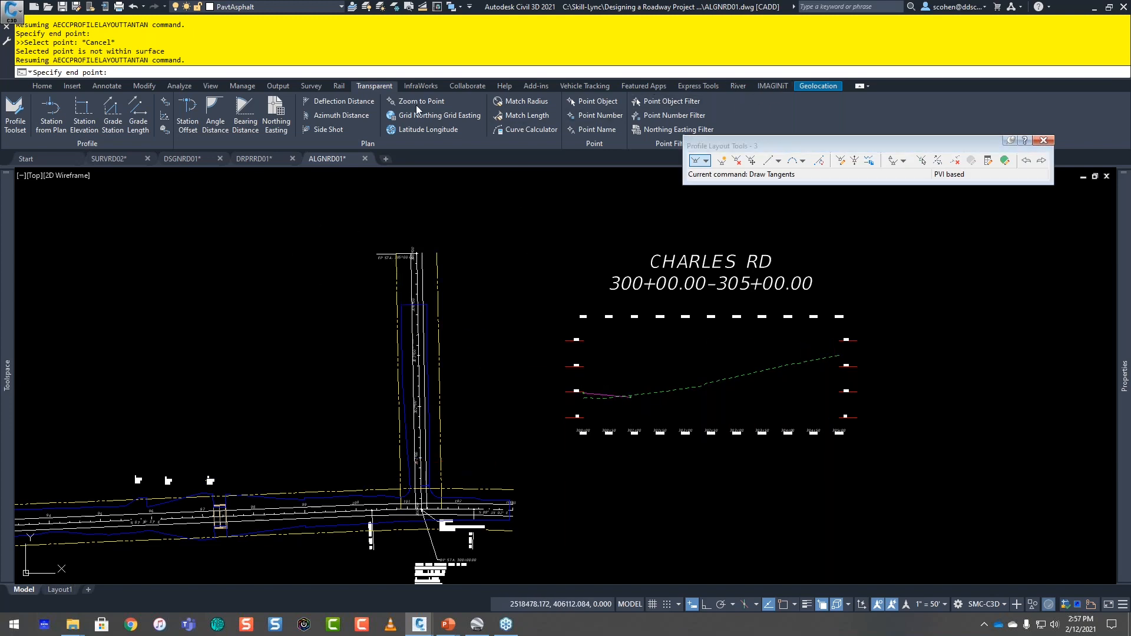
Step: Open the Profile Toolset for the CHARLES RD profile view with two viewports shown
click(16, 116)
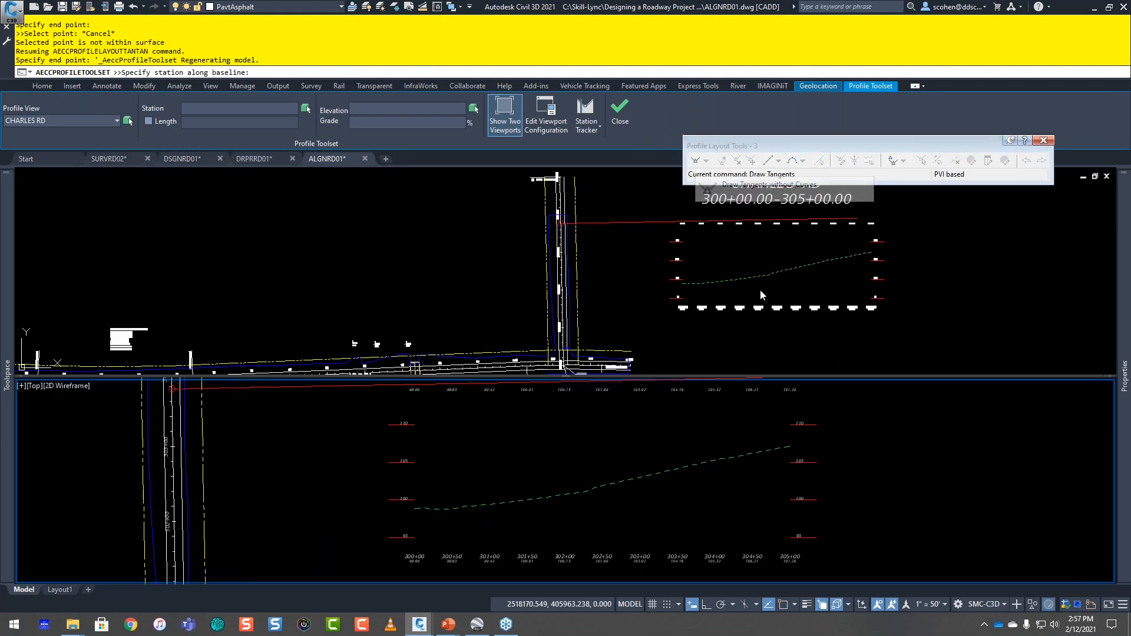
click(694, 274)
scroll(589, 276, up, 4)
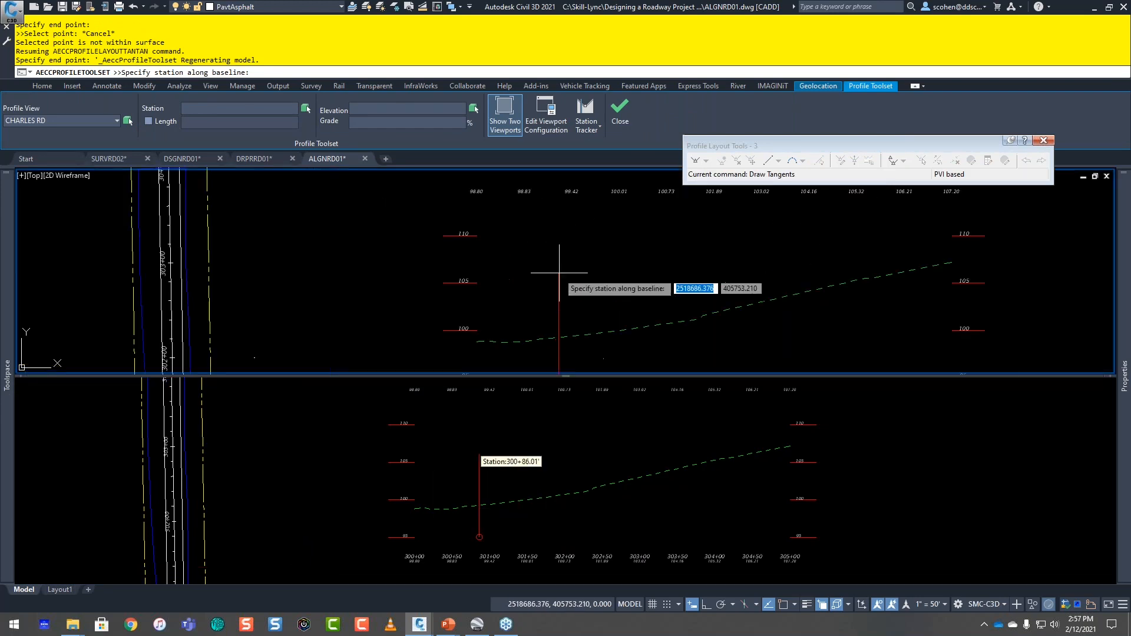
scroll(589, 275, down, 2)
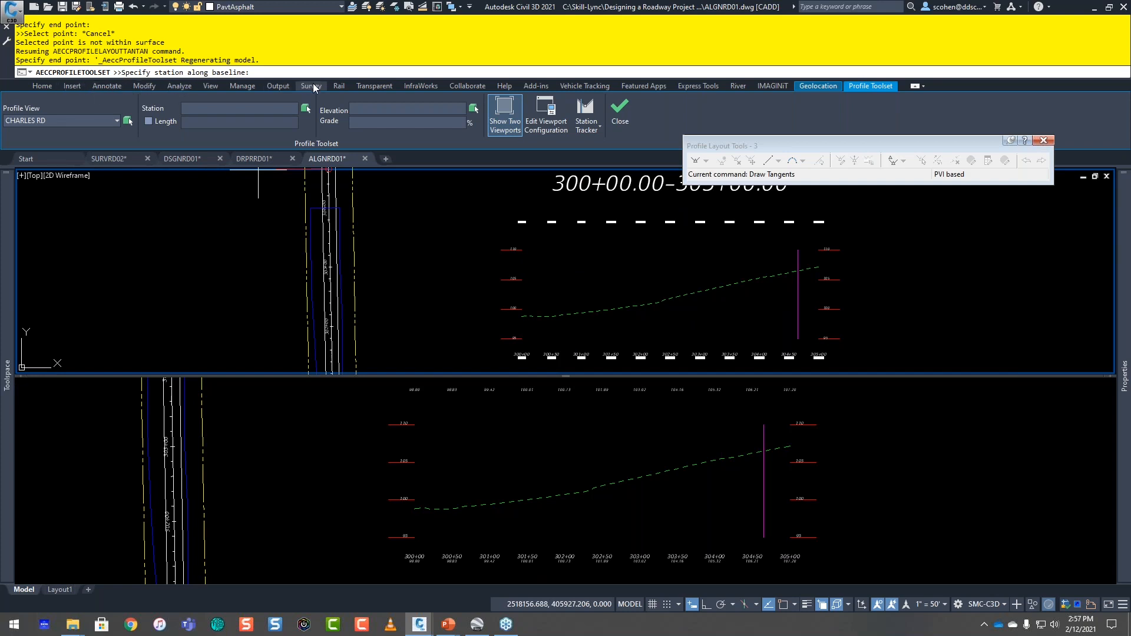
Step: Try the SSE transparent command at station 300+00 within the Profile Toolset, and cancel the tangent layout
click(374, 85)
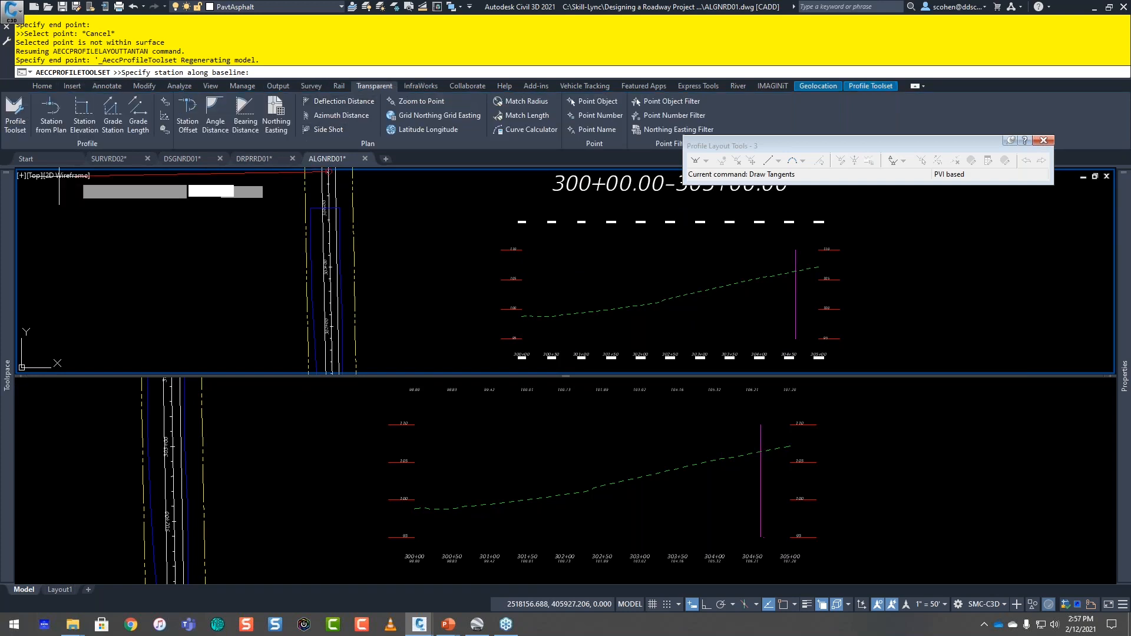
click(165, 130)
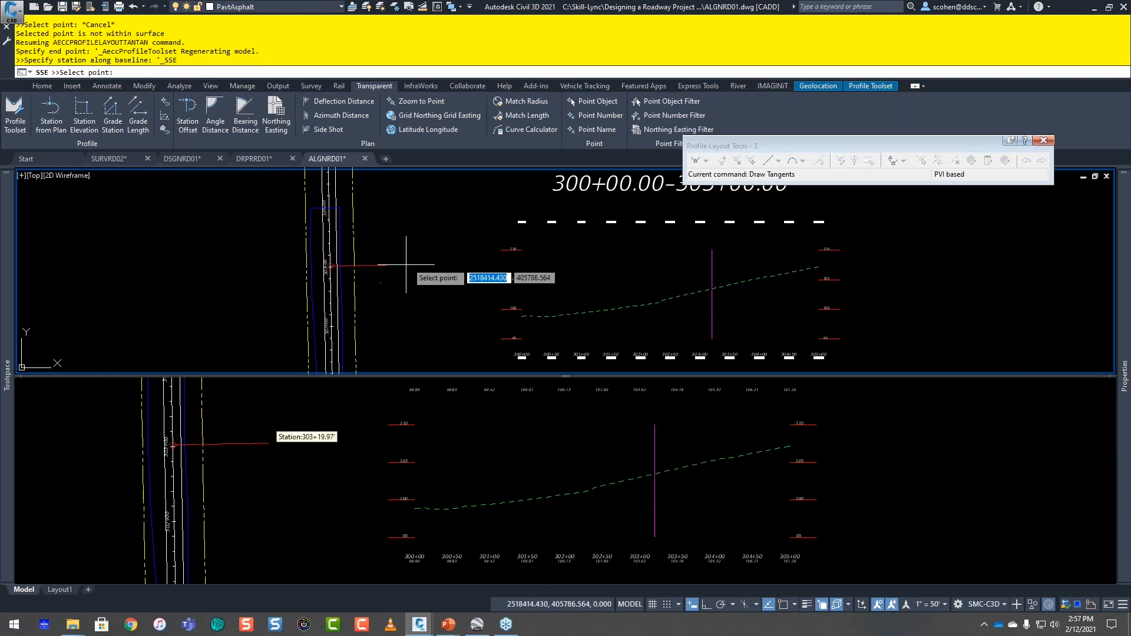
text(3)
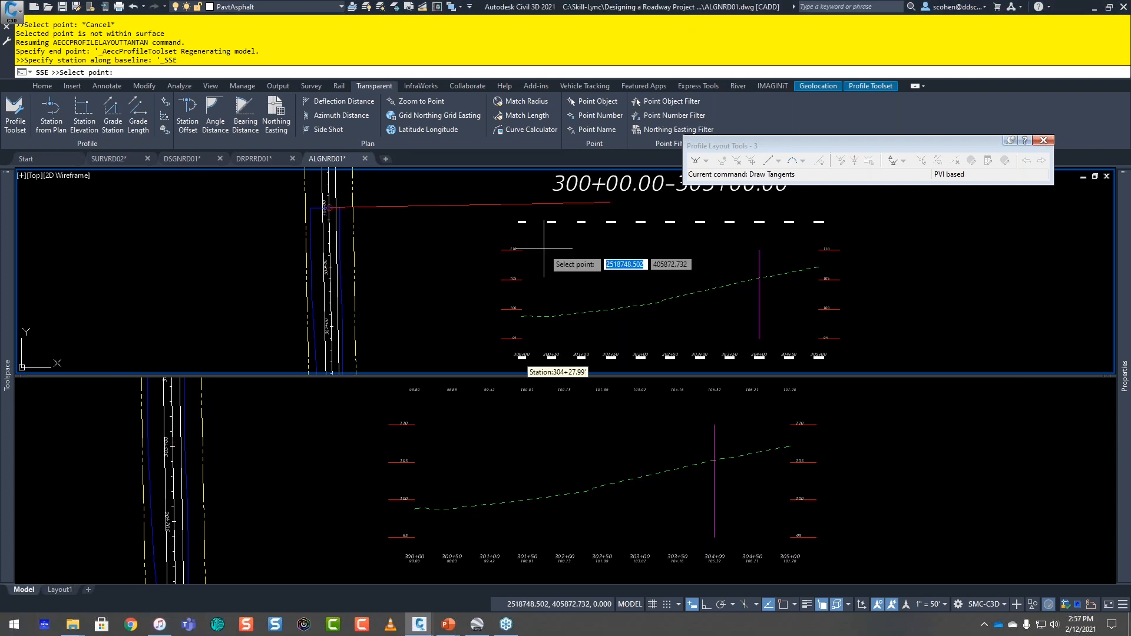
text(0000)
key(Return)
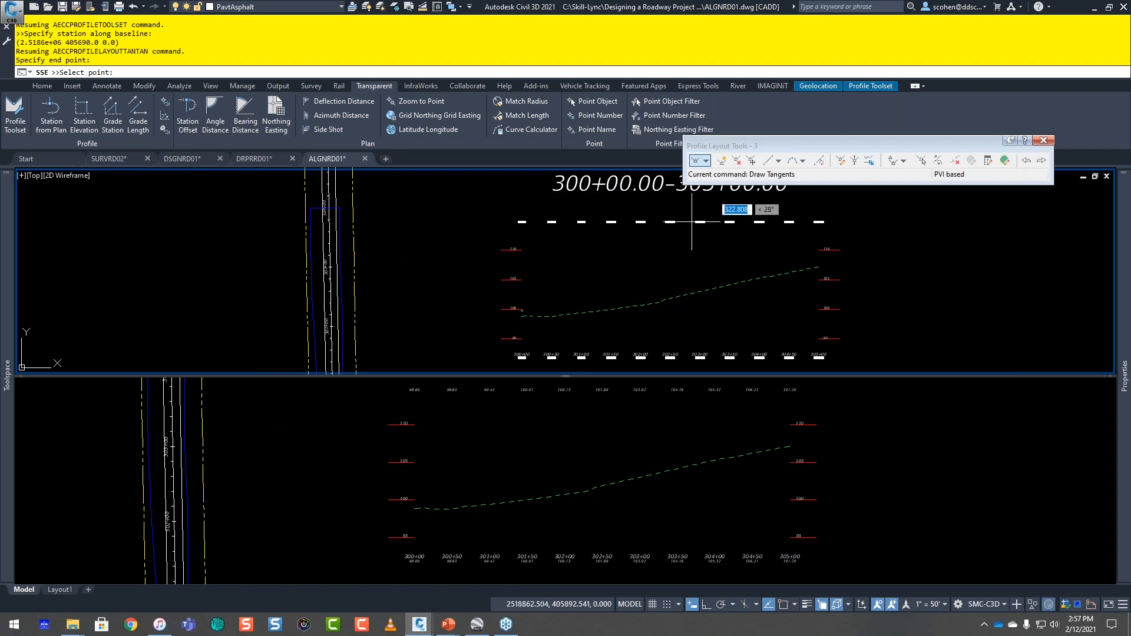
key(Escape)
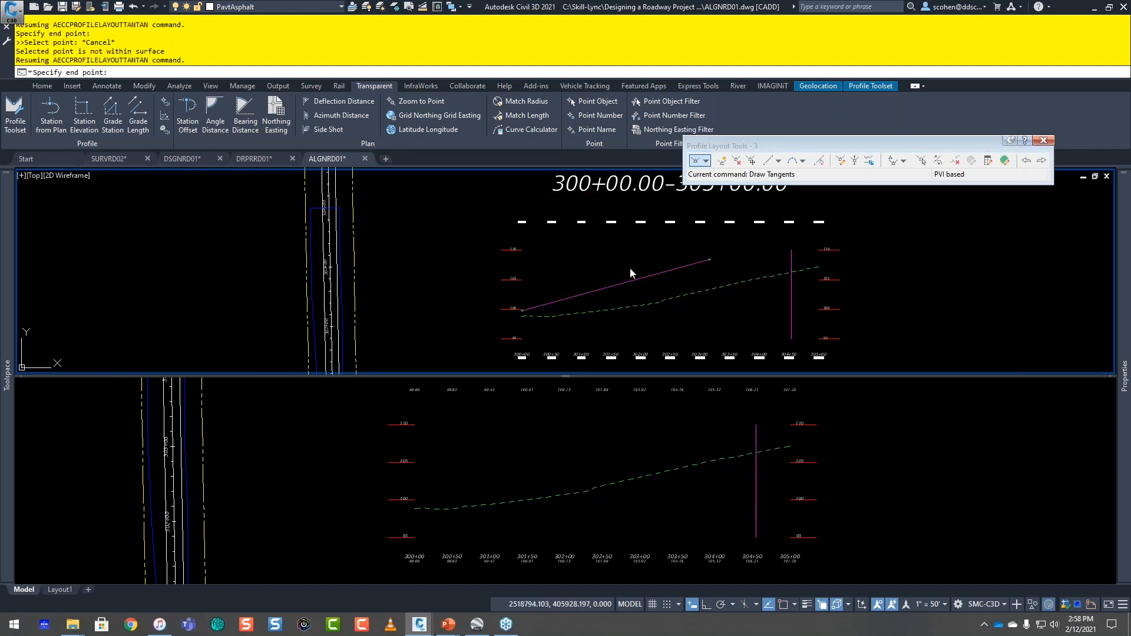
double_click(698, 7)
key(Escape)
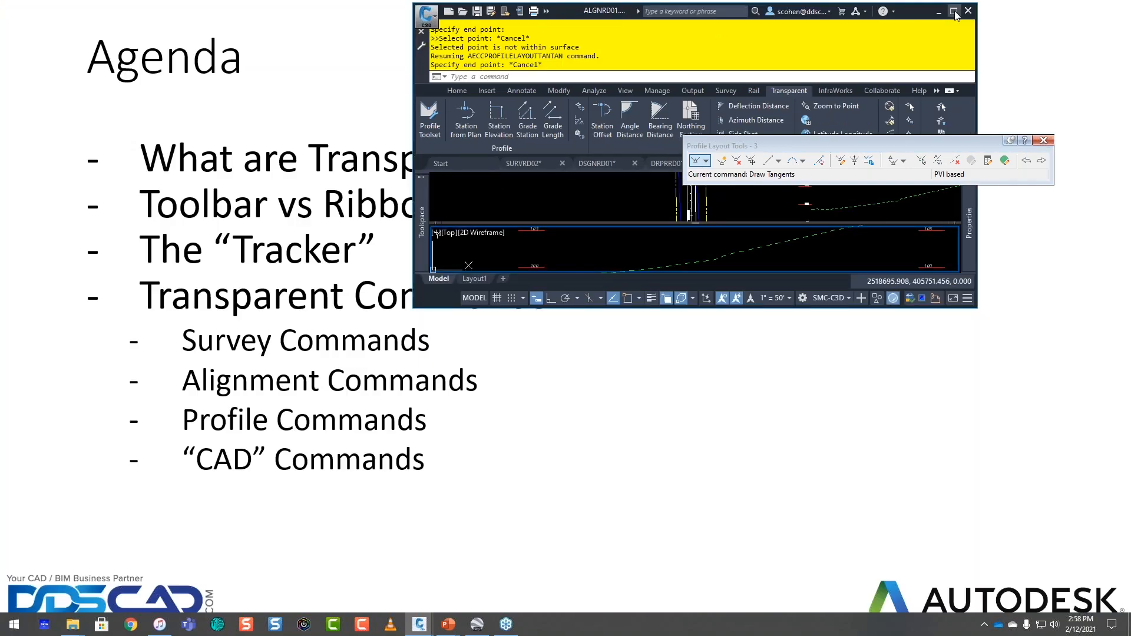
click(953, 12)
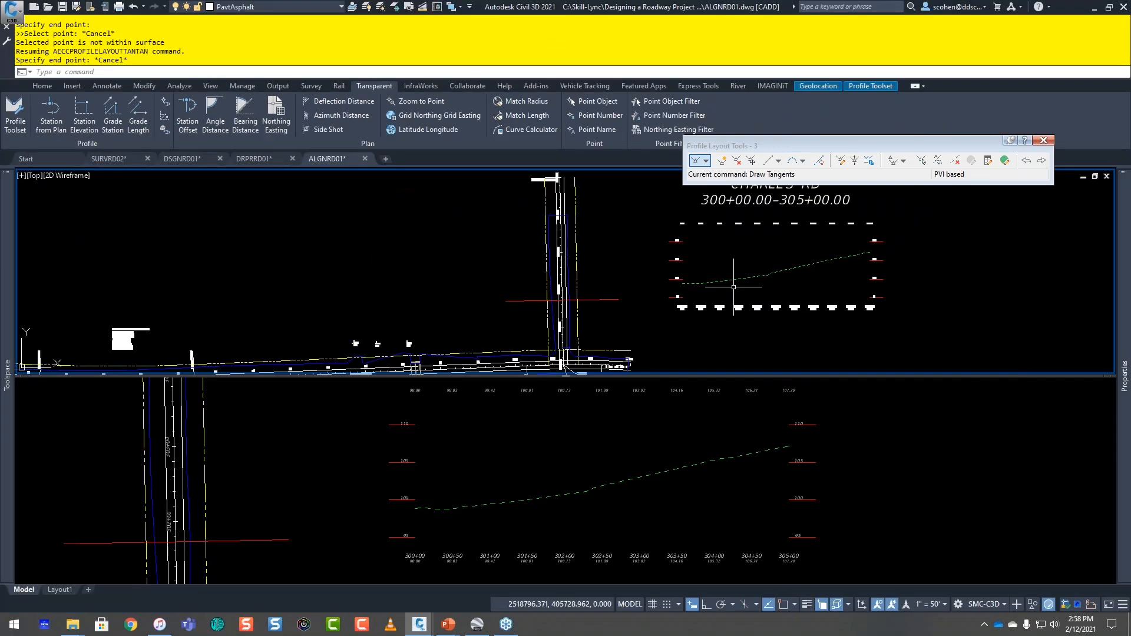
Step: Restart Draw Tangents and set the start point at CHARLES RD station 300+00 with SSE, using the blue-outlined surface for its elevation
click(697, 162)
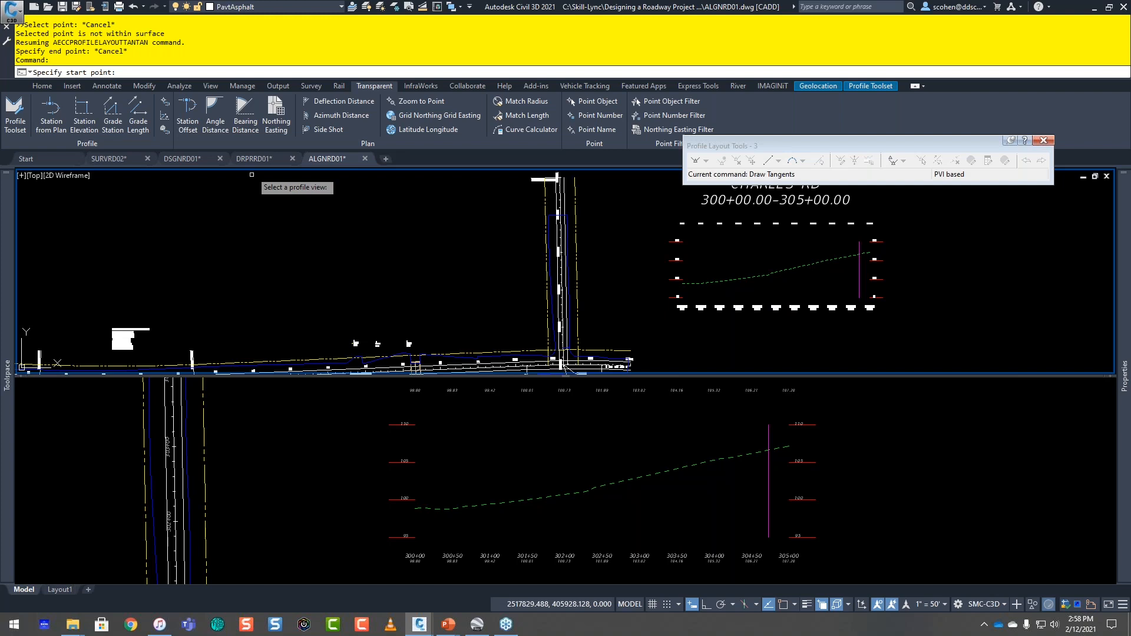
click(674, 250)
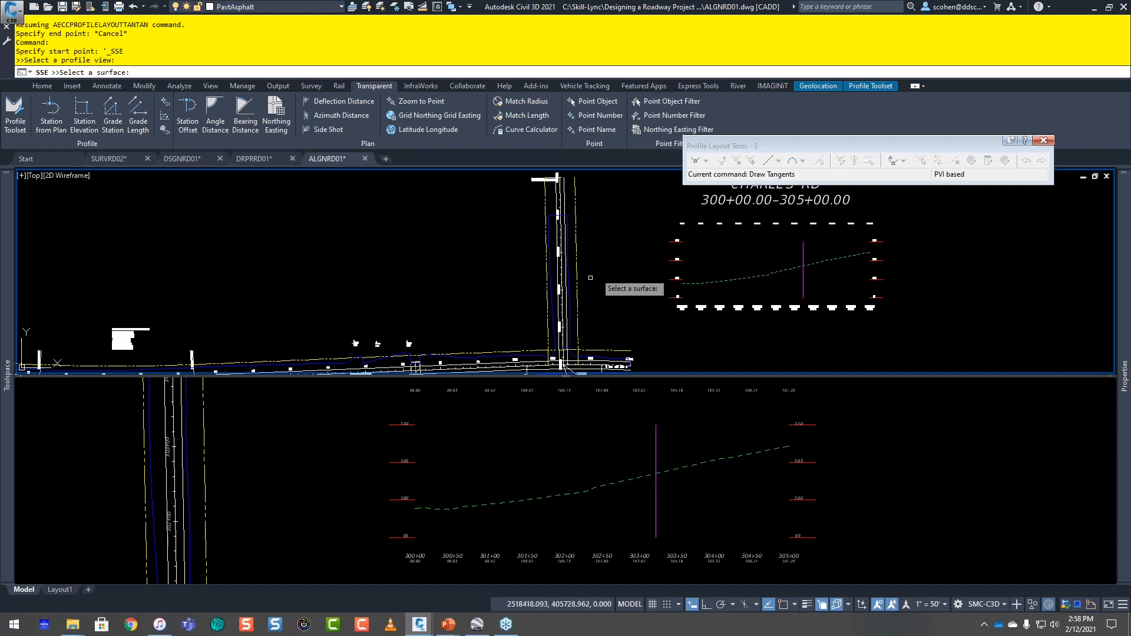
click(550, 217)
text(3000)
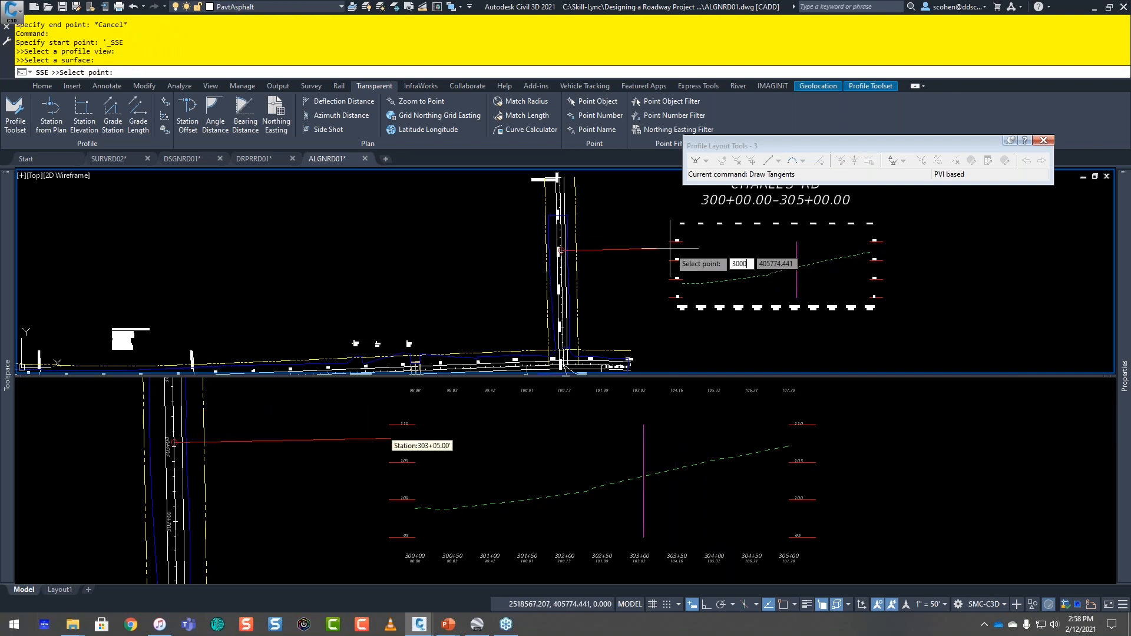
text(0)
key(Return)
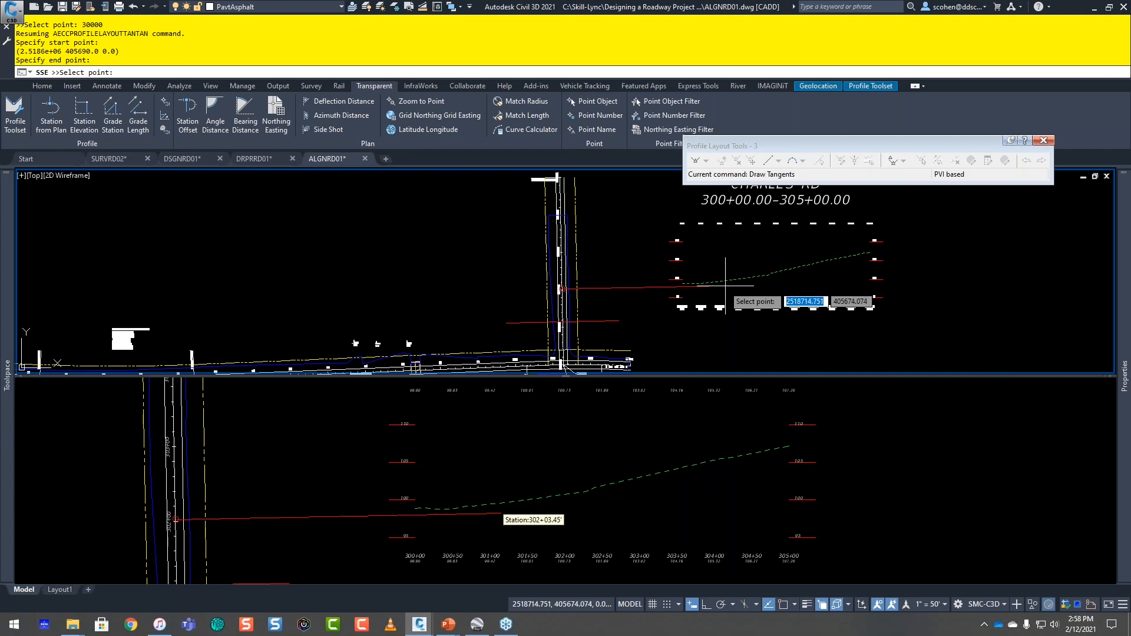
key(Escape)
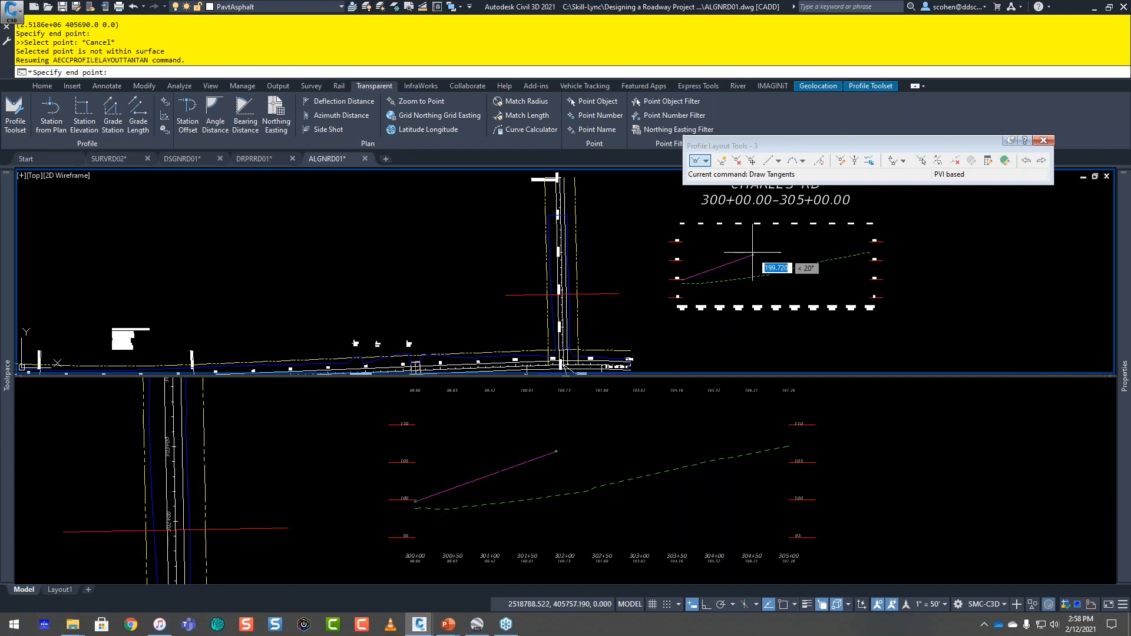
Step: Add the first tangent with the Profile Toolset using a 12-foot length and a negative grade
click(848, 85)
click(196, 123)
text(12.00')
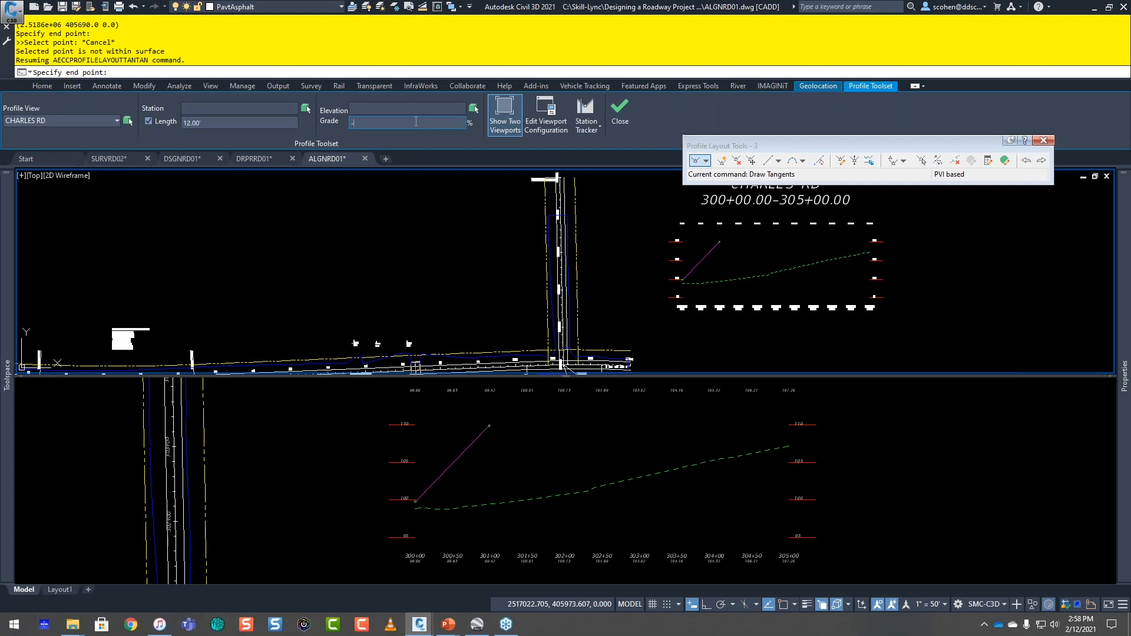
key(Return)
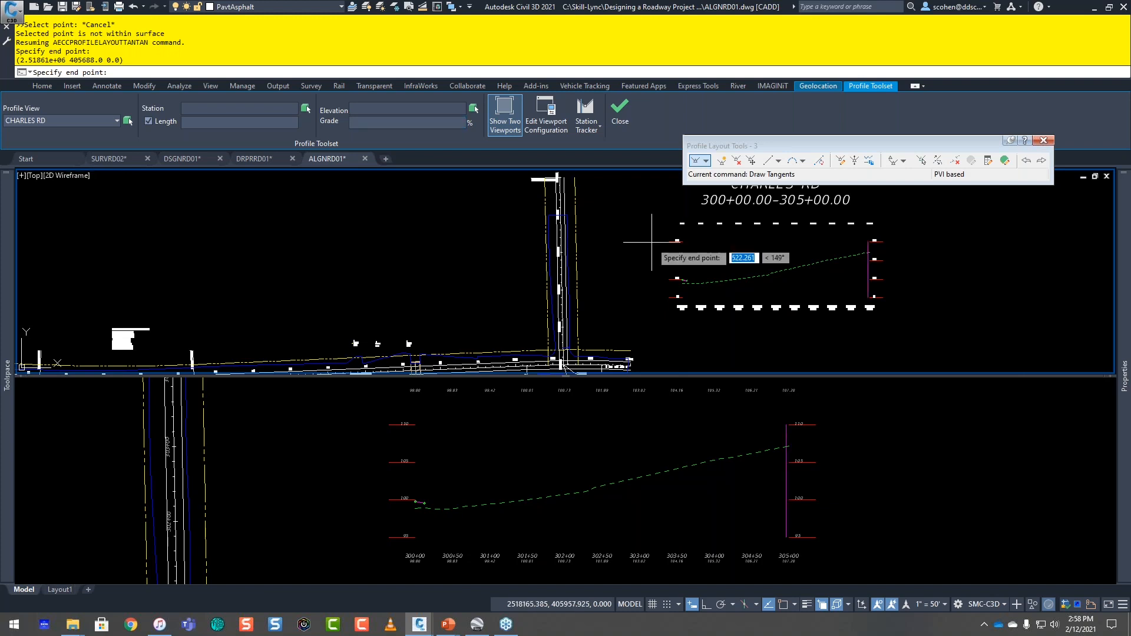
Step: Specify station 303+50 along the CHARLES RD baseline for the next tangent's end point
scroll(742, 271, up, 4)
middle_drag(740, 271, 360, 304)
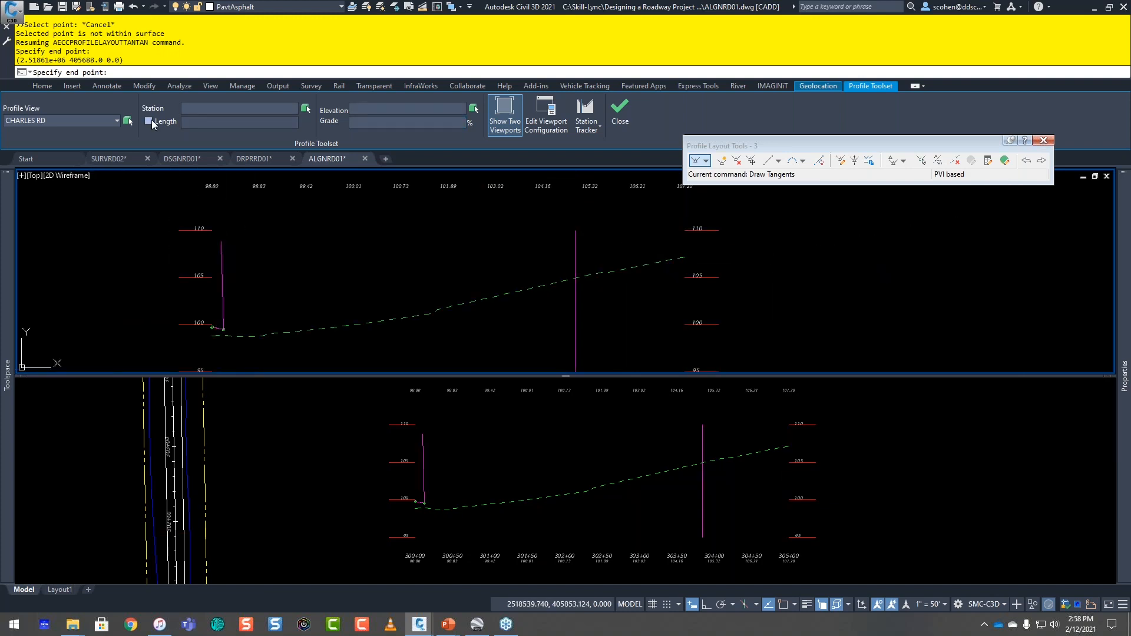
click(305, 109)
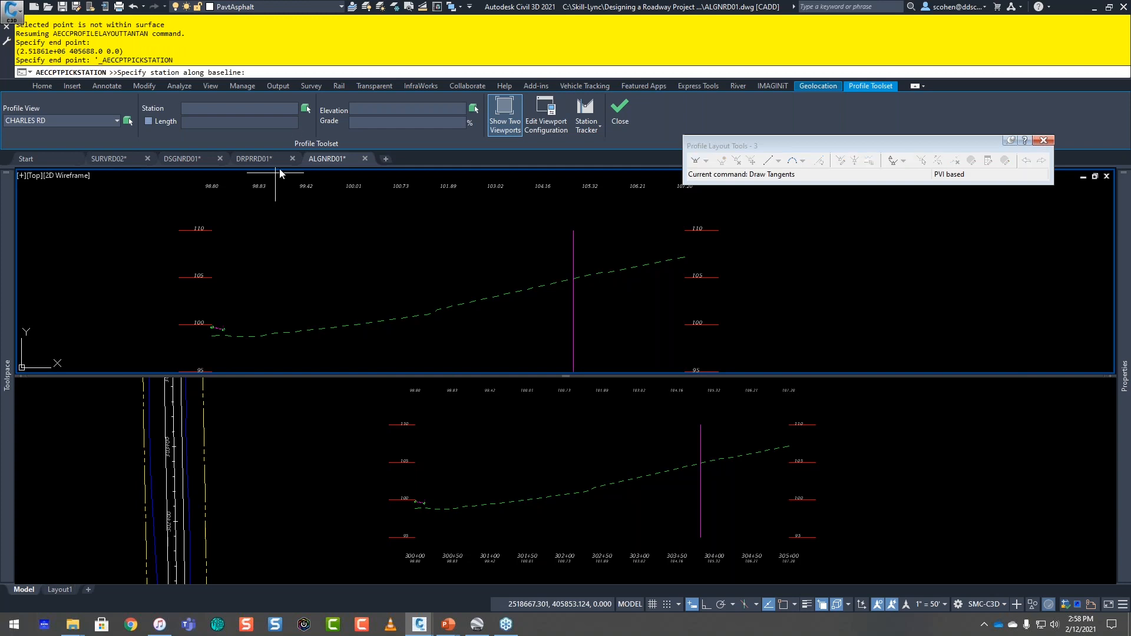
middle_drag(167, 286, 352, 291)
scroll(276, 297, down, 2)
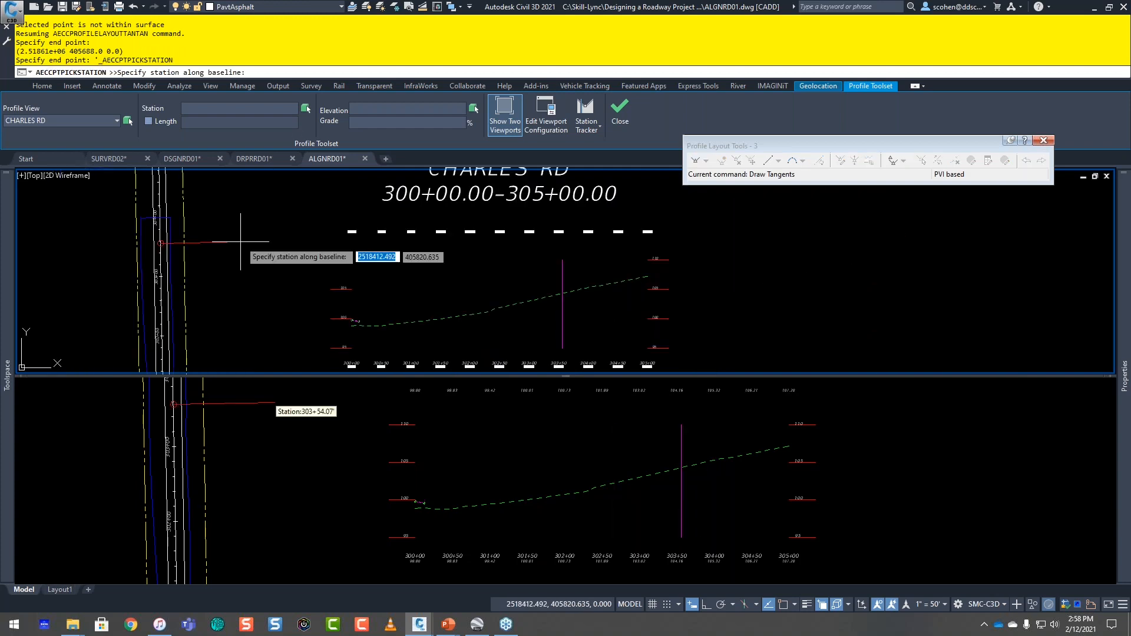
scroll(171, 257, up, 2)
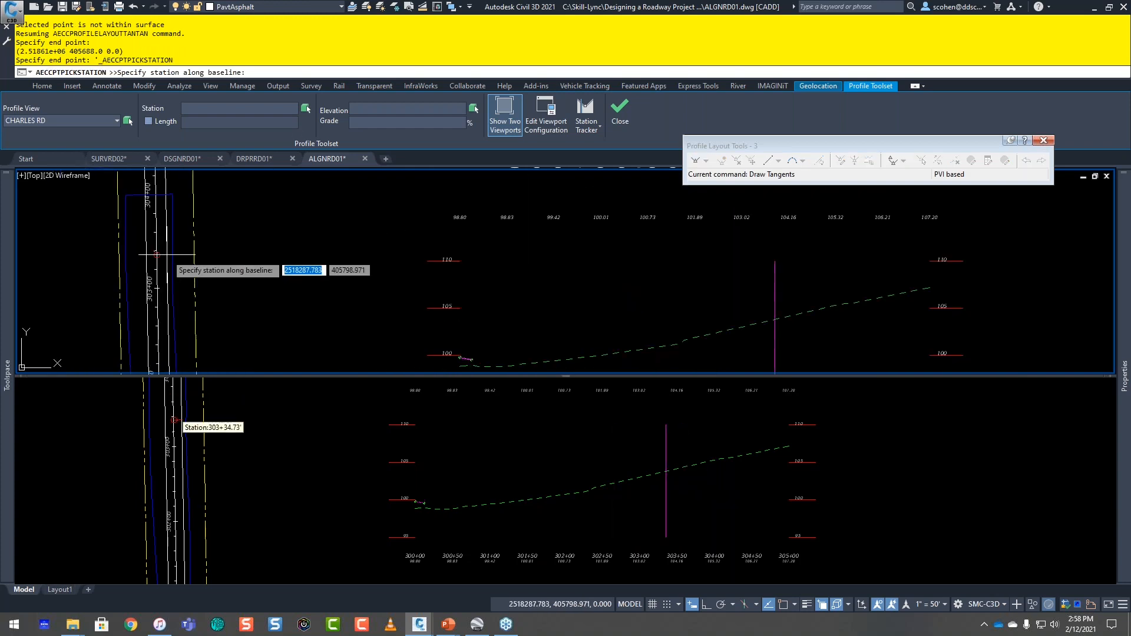
click(156, 255)
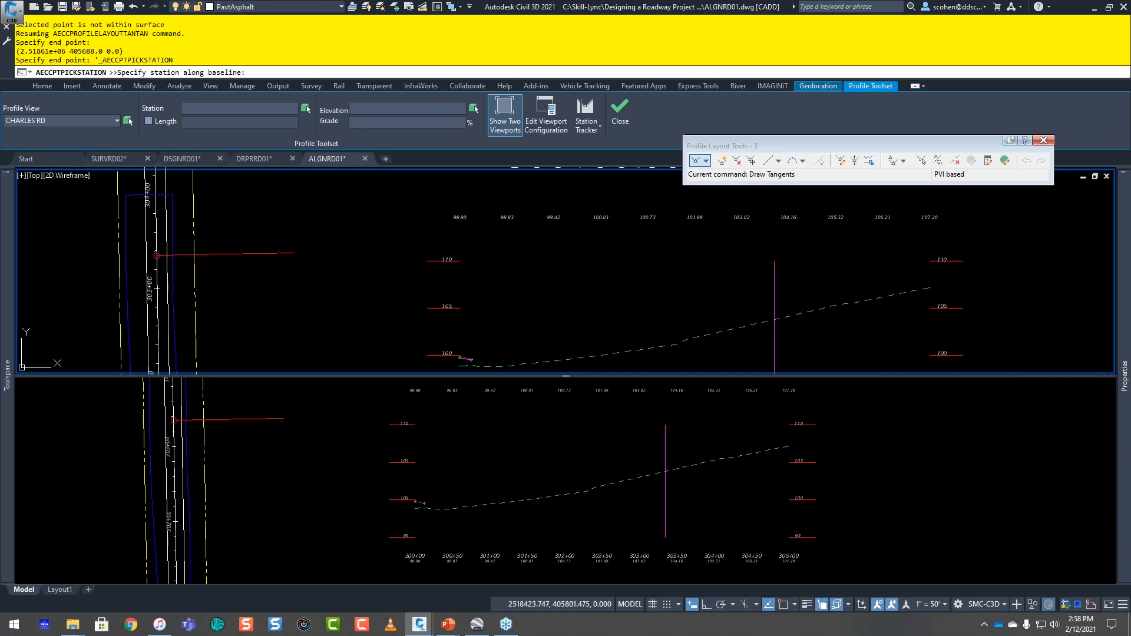
text(30350)
key(Return)
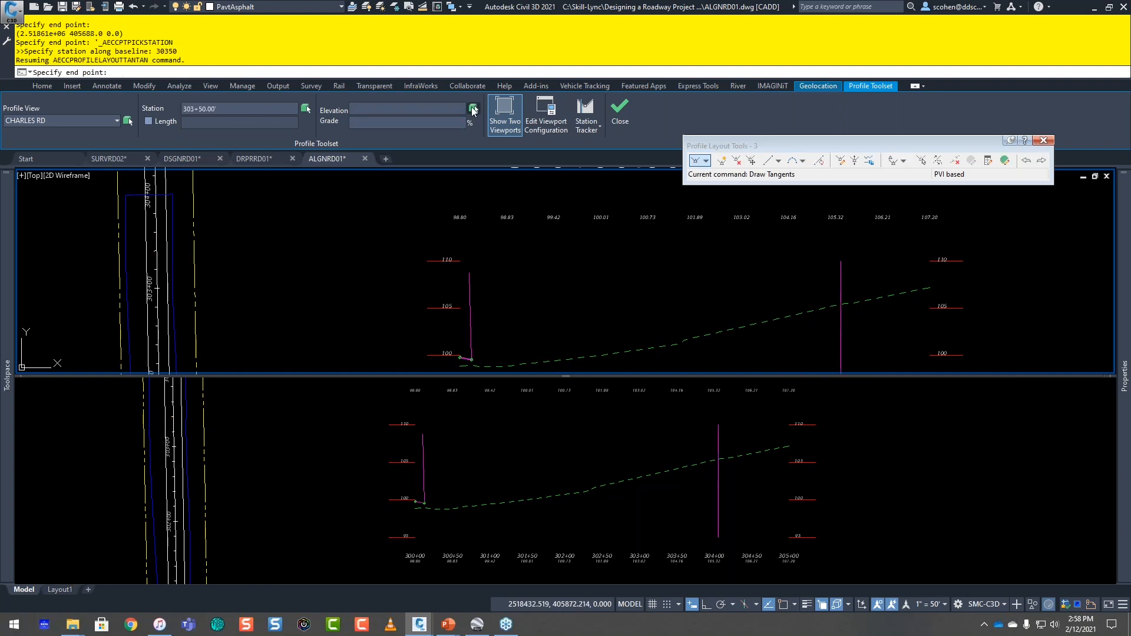
Step: Pick the end elevation on the dashed existing ground profile with the Nearest snap, and finish the CHARLES RD tangents
click(473, 109)
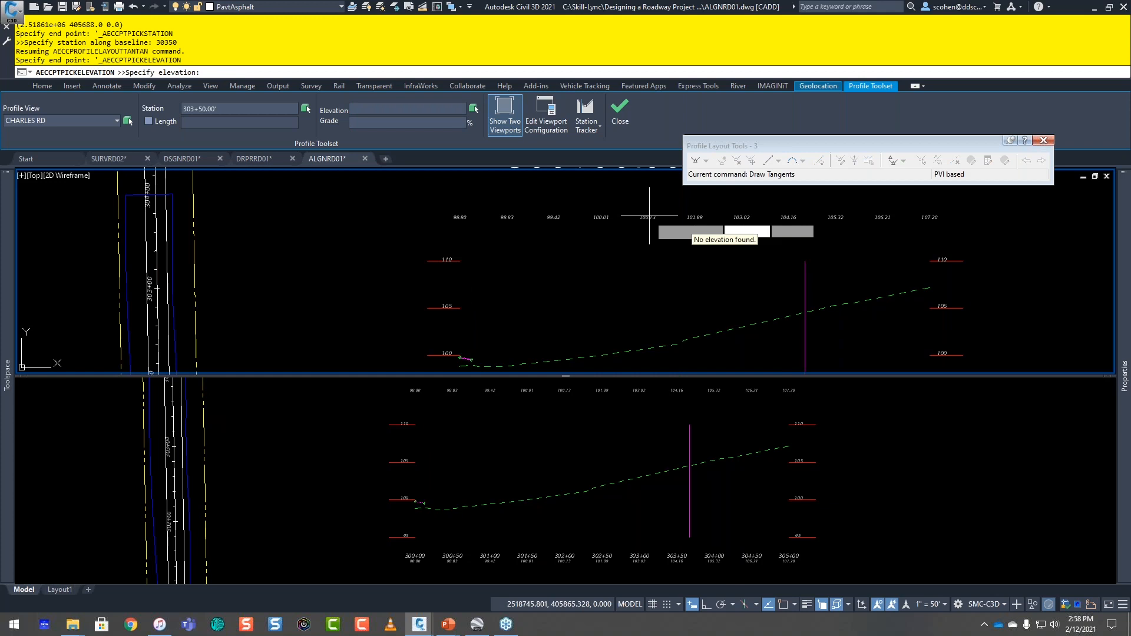
shift+right_click(783, 316)
key(r)
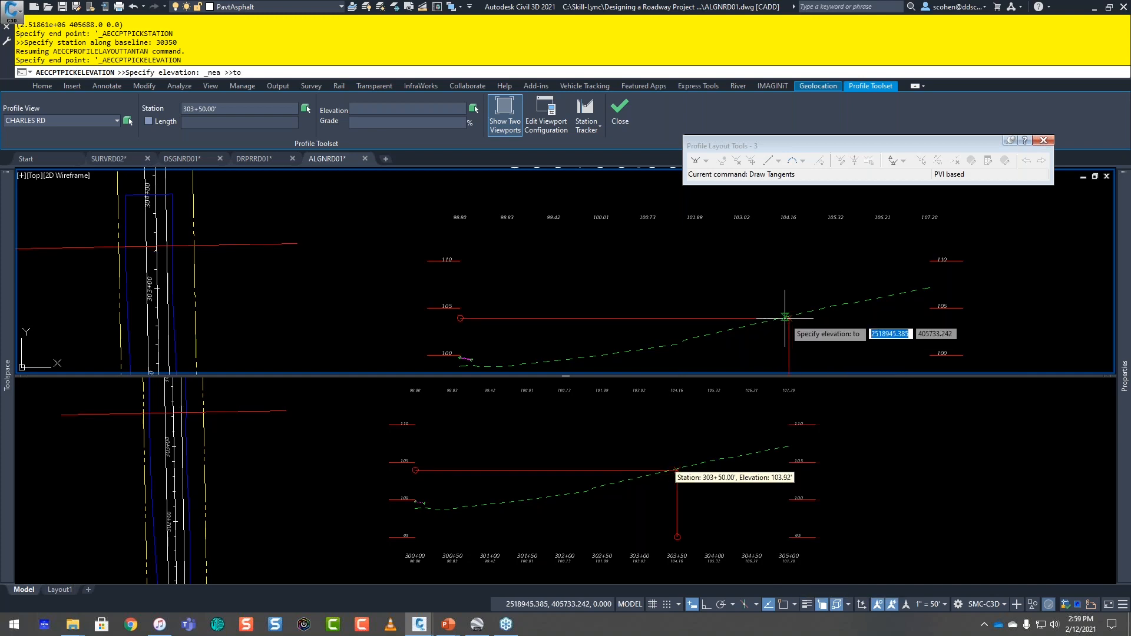
click(785, 318)
key(Escape)
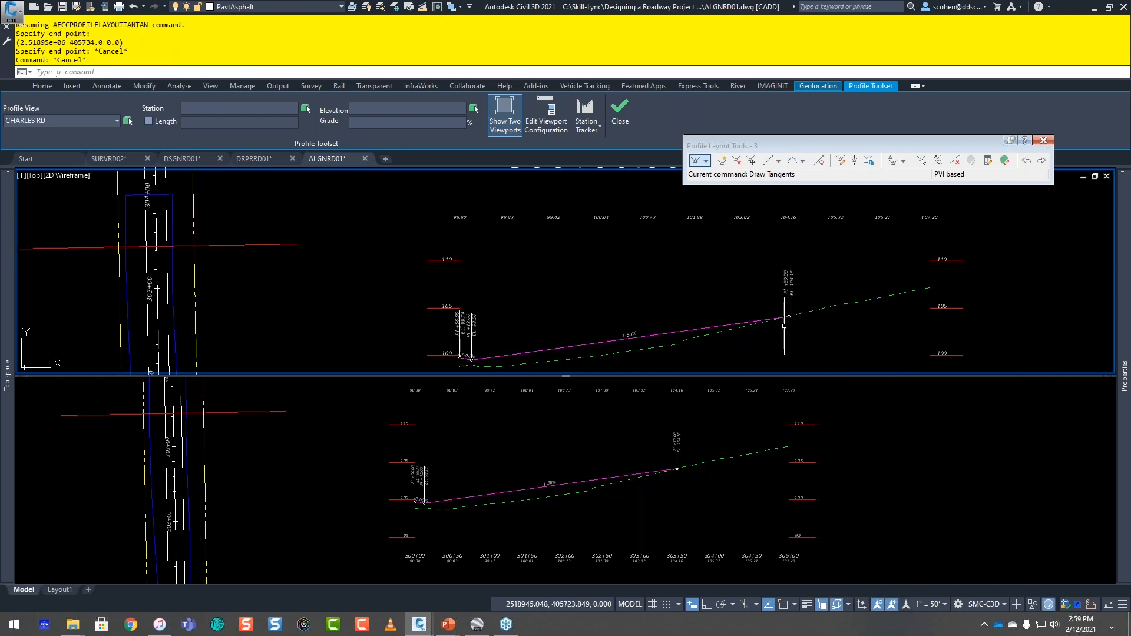
Step: Close the Profile Toolset to return to the single-viewport view of the CHARLES RD drawing
scroll(784, 326, down, 2)
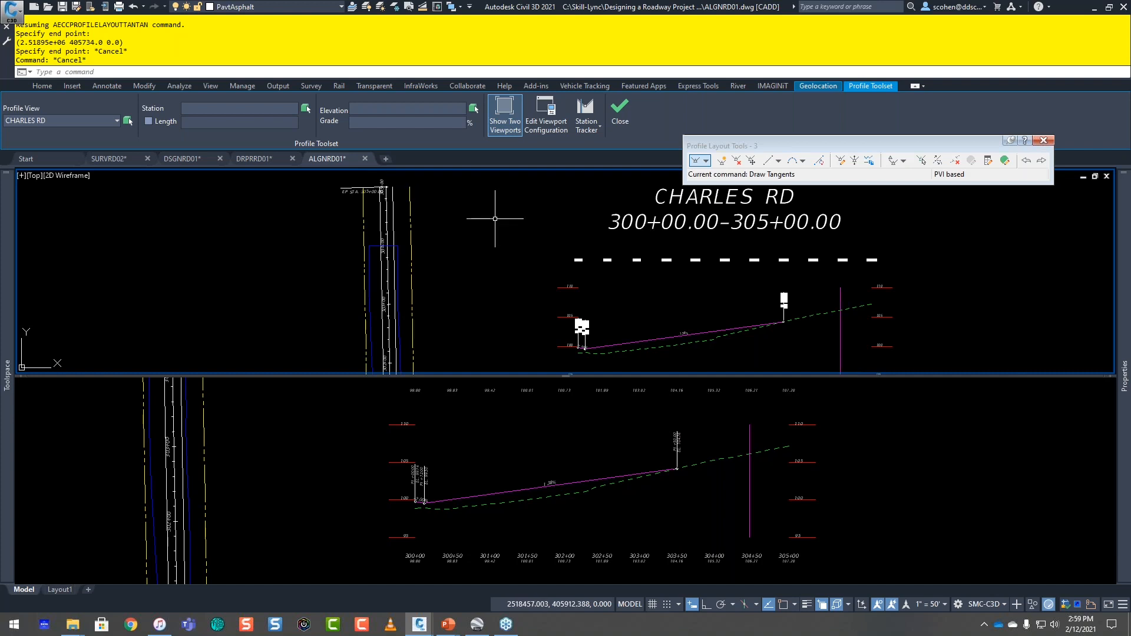
click(619, 112)
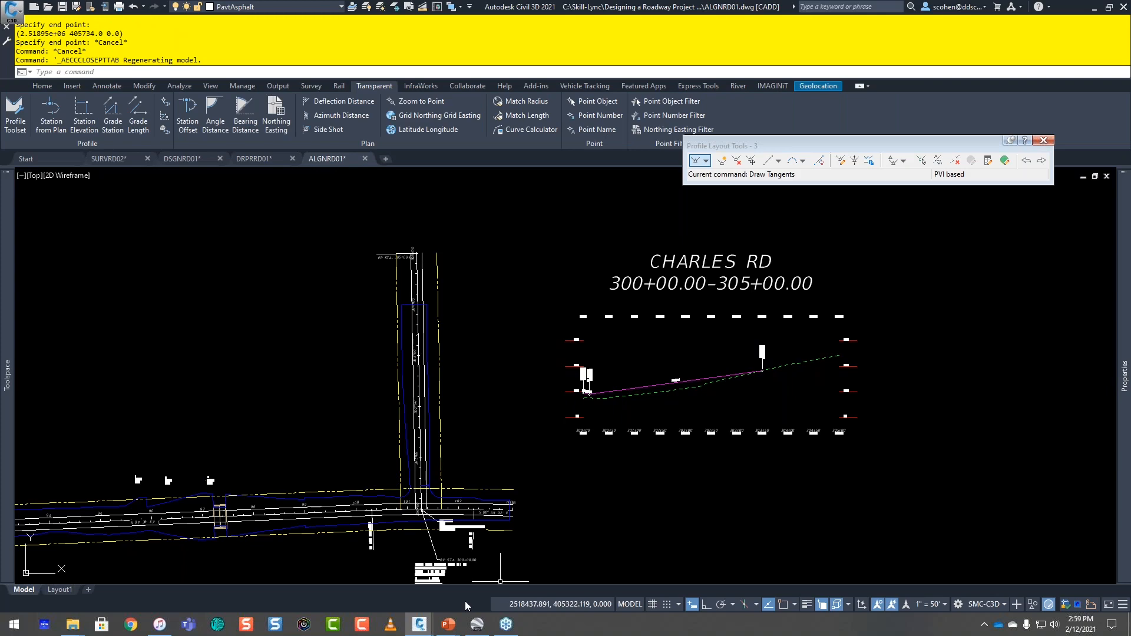
Step: Switch to the PowerPoint slide show, advance it to the Questions slide, and return to Civil 3D
mouse_move(448, 623)
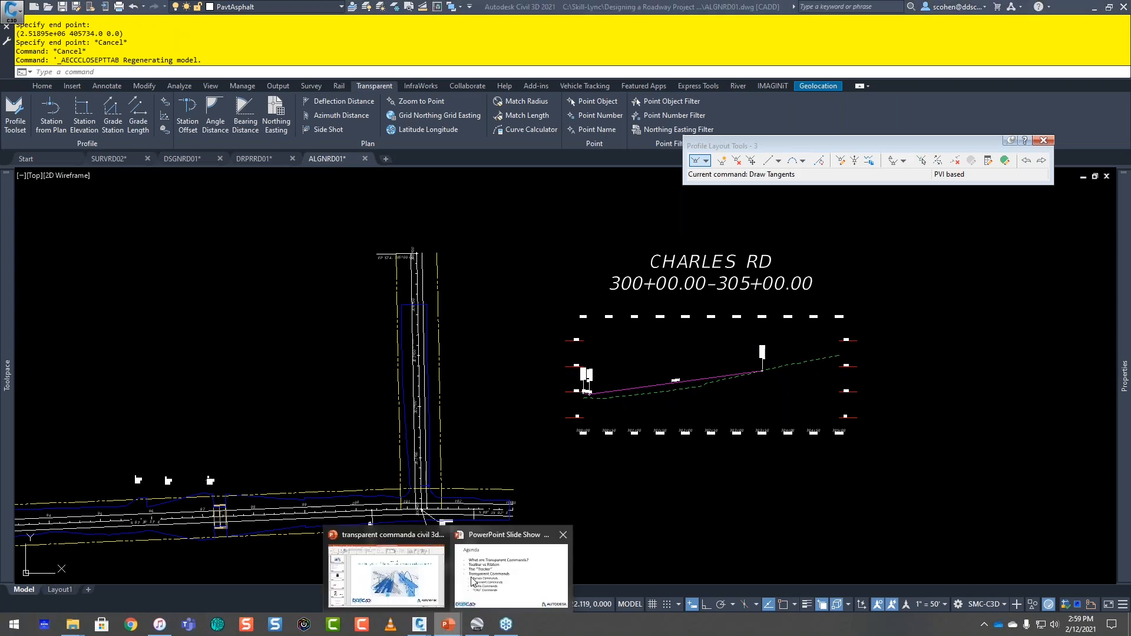
click(473, 582)
key(Right)
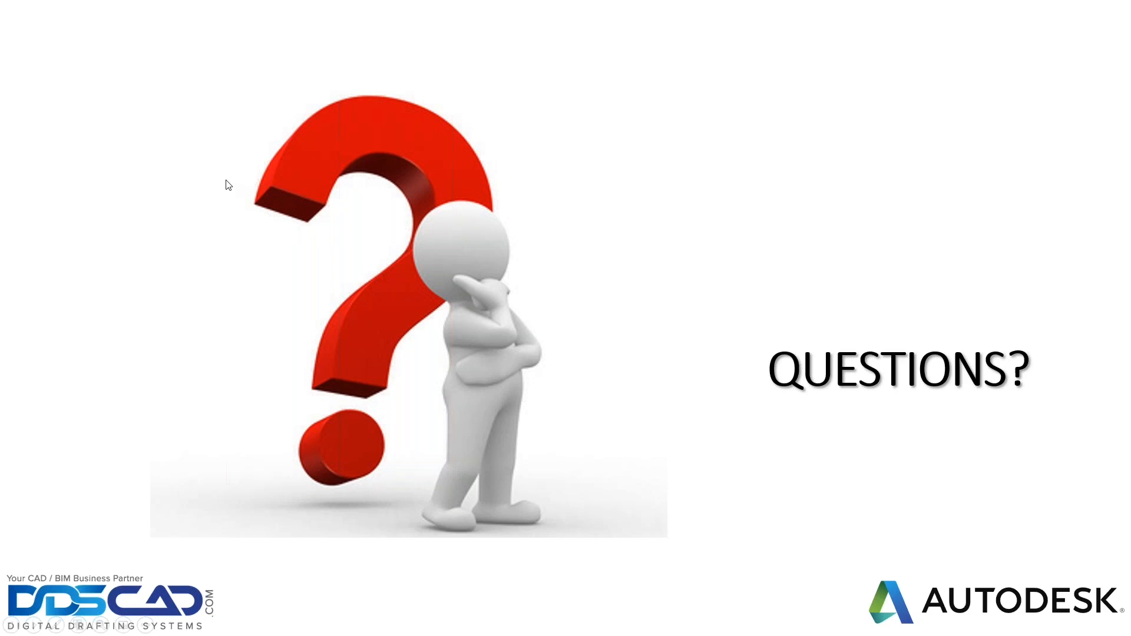
key(alt+Tab)
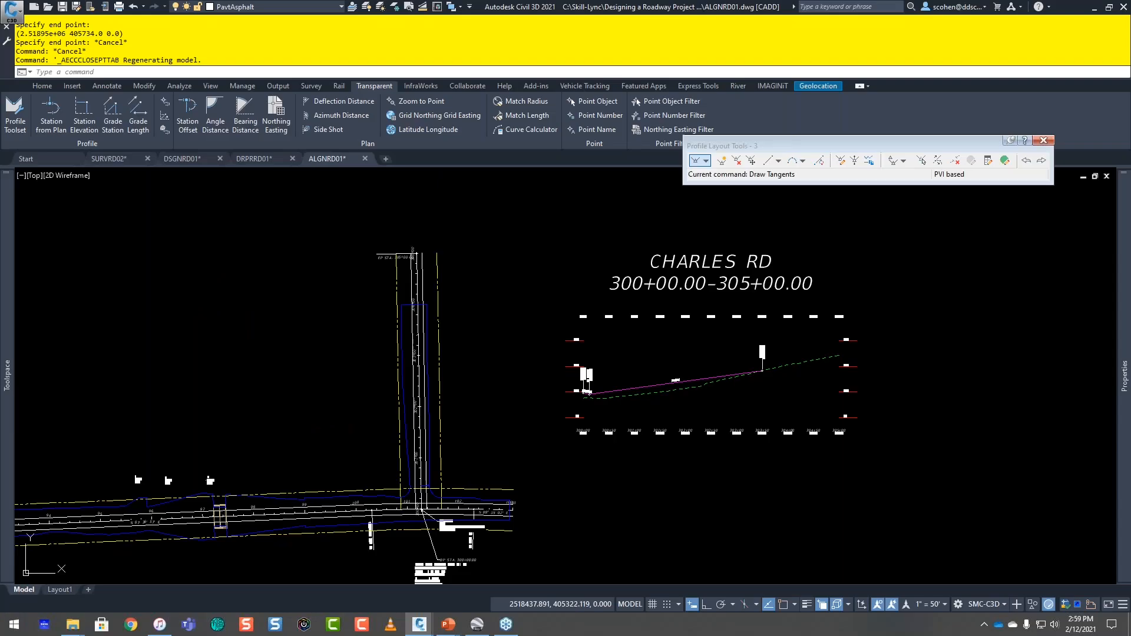
Step: Draw a three-point arc in the empty area west of the CHARLES RD alignment and read its geometry with the Curve Calculator
click(127, 315)
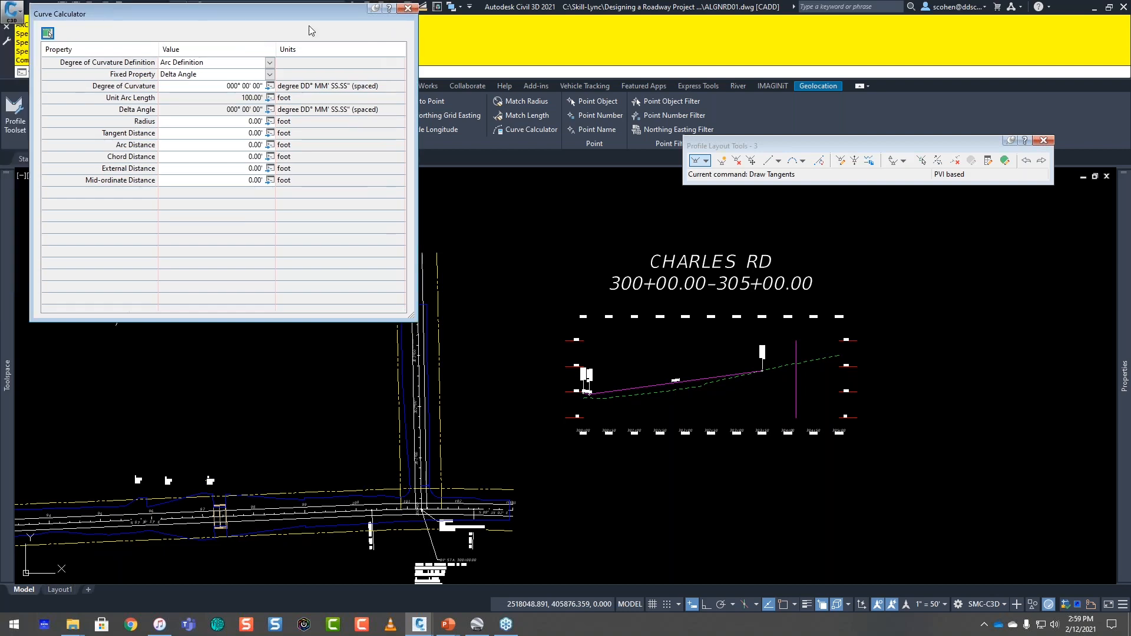
drag(312, 14, 660, 55)
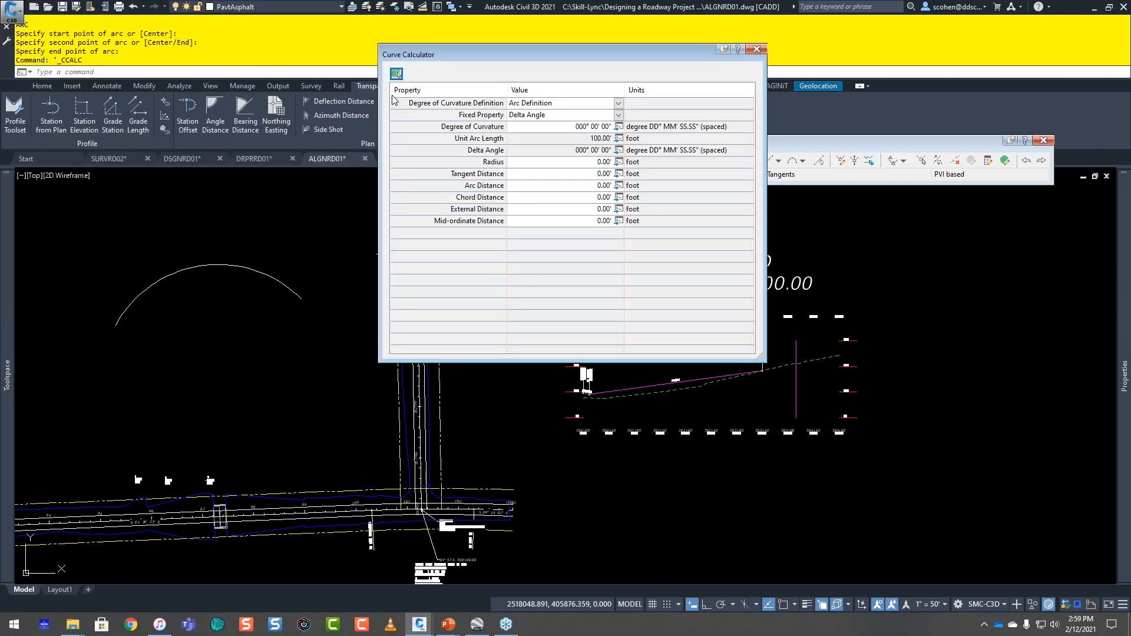
click(396, 74)
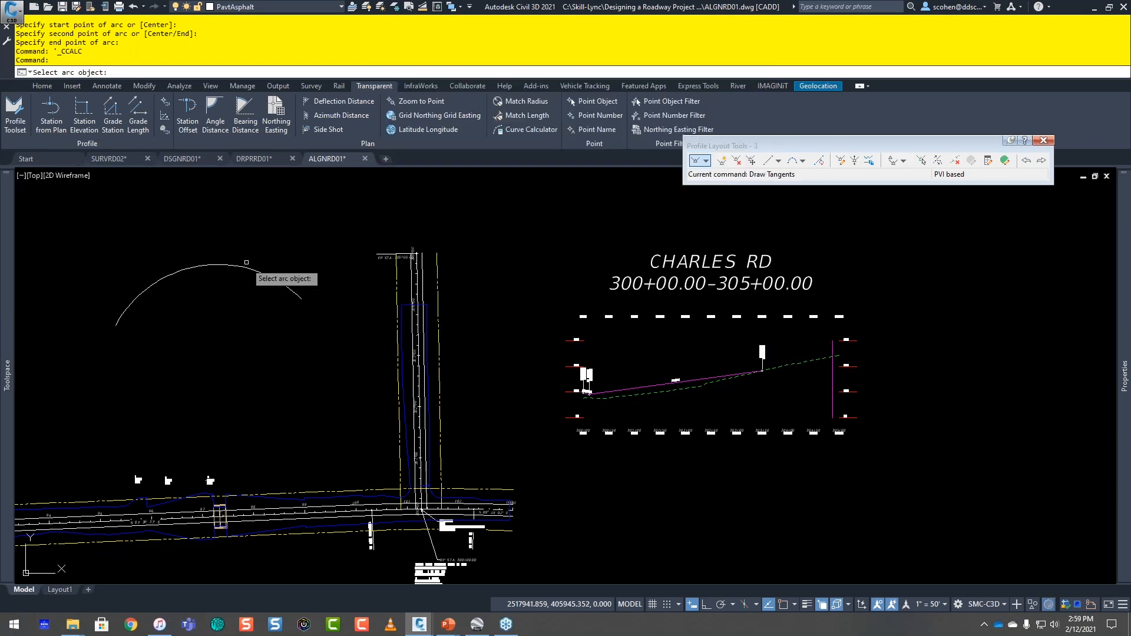
click(246, 262)
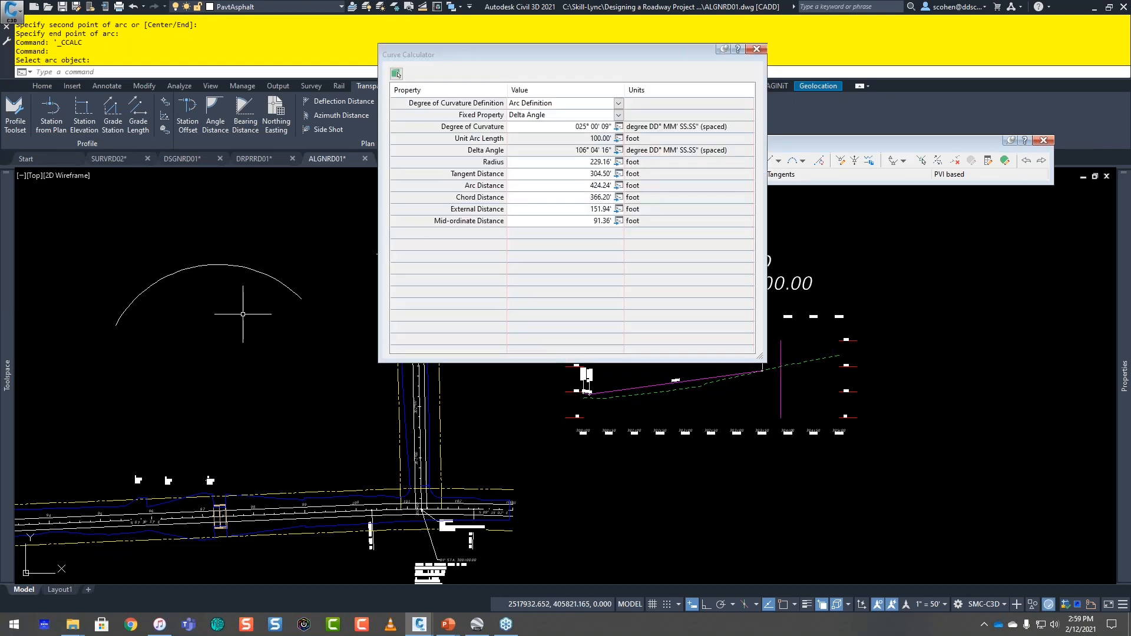
click(756, 49)
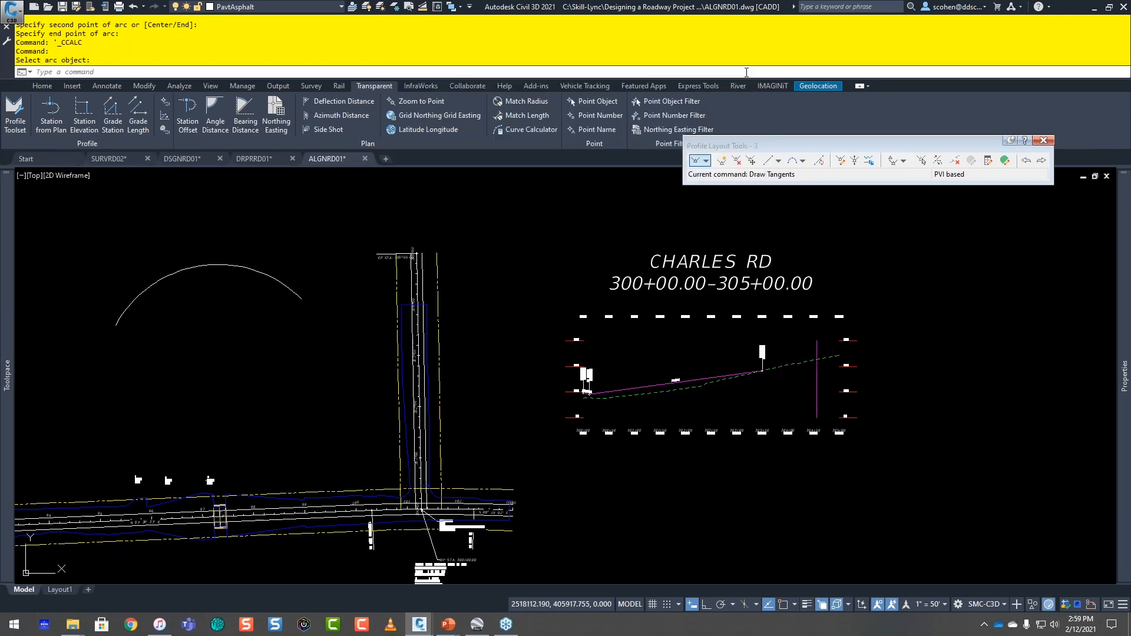
Step: Cancel any active command and close the Profile Layout Tools toolbar
mouse_move(387, 290)
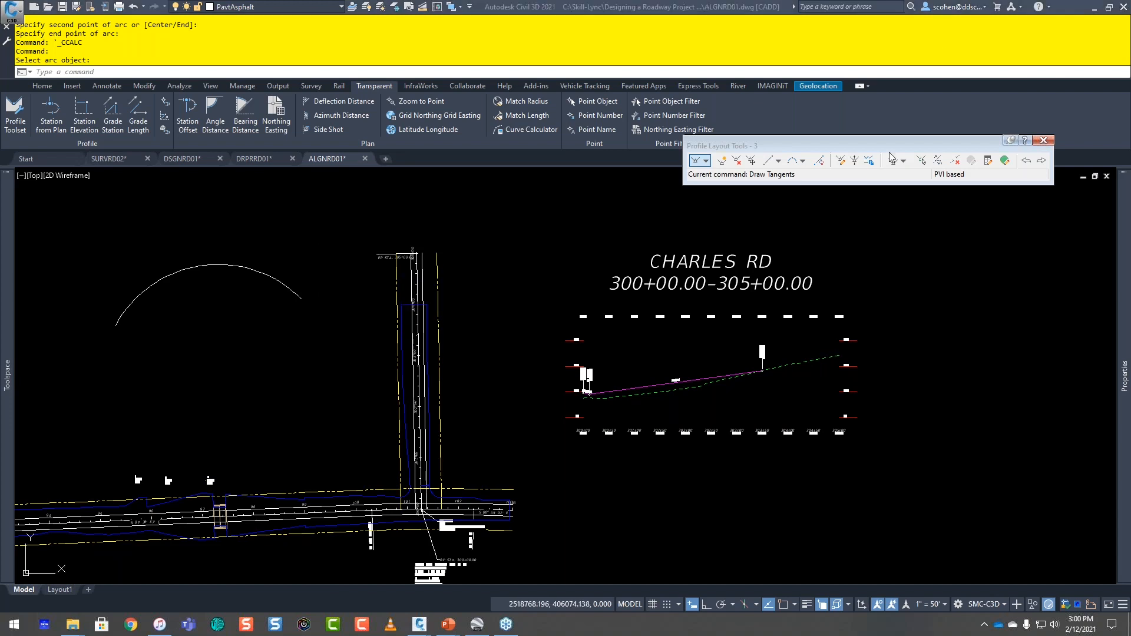
key(Escape)
key(Escape)
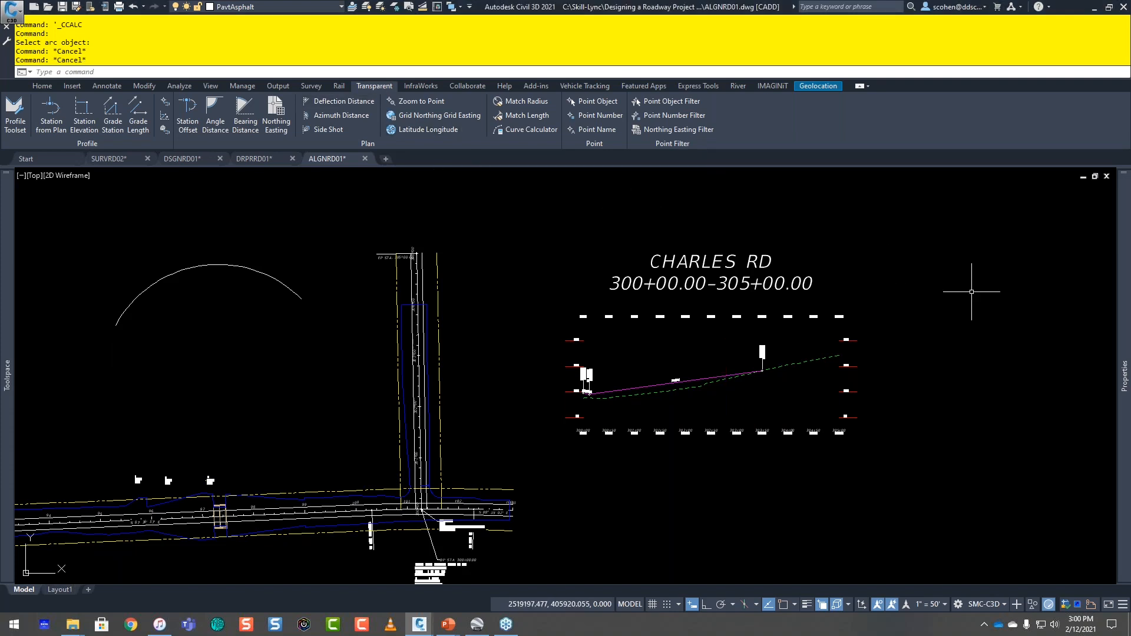
Step: Open the Customize User Interface editor with CUI, select the SMC-C3D (current) workspace, and enlarge the dialog
mouse_move(1129, 319)
text(CUI)
key(Return)
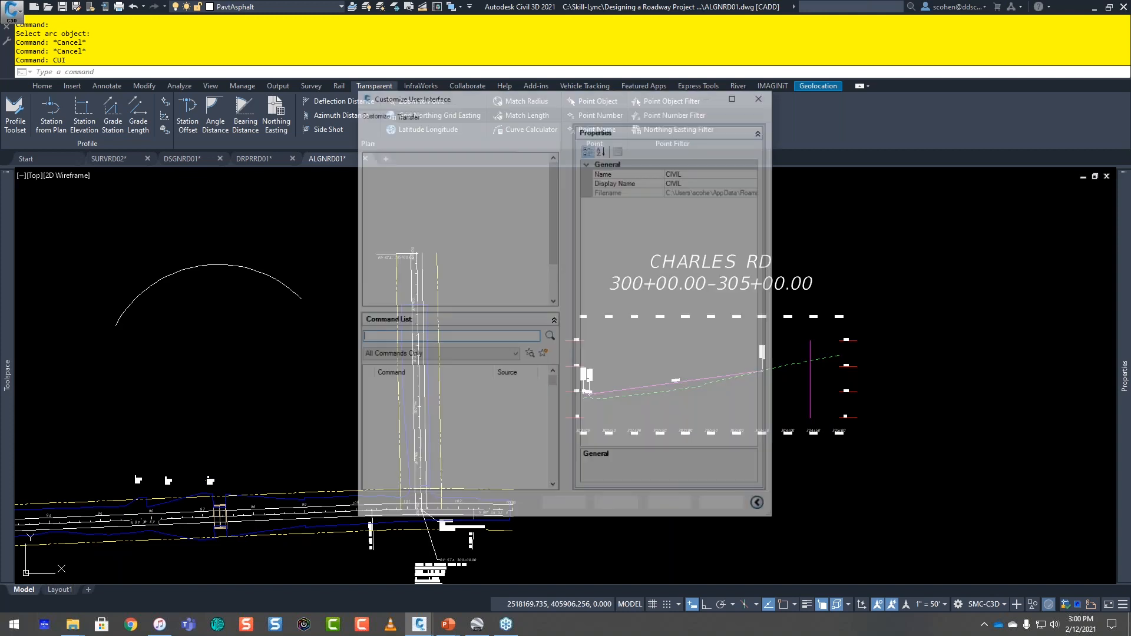
drag(545, 100, 447, 12)
click(349, 136)
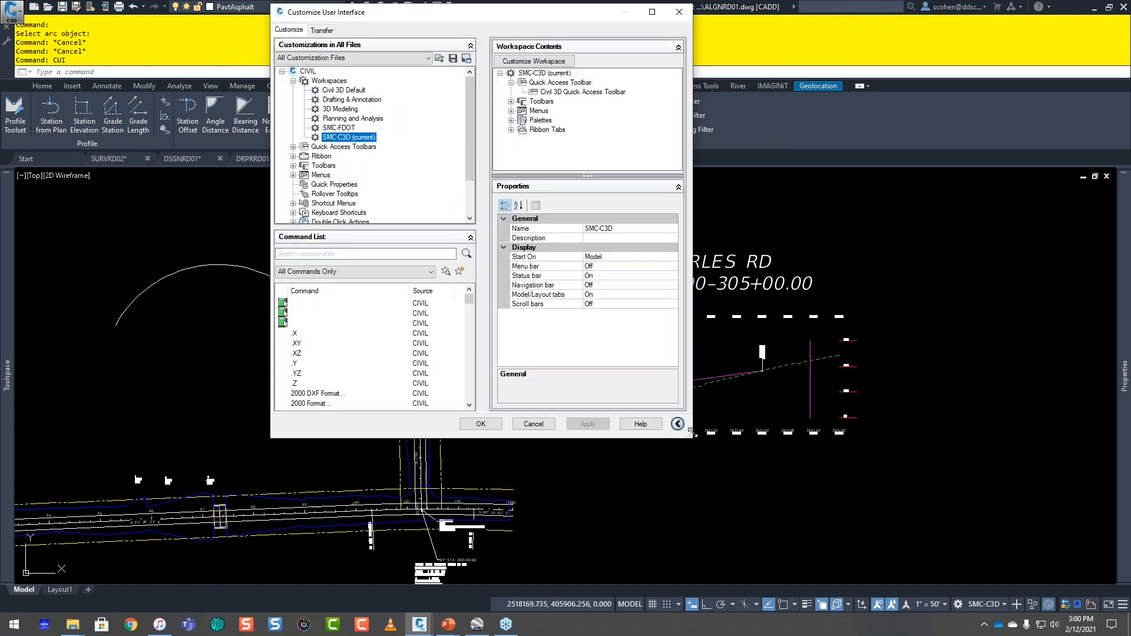
drag(692, 437, 948, 501)
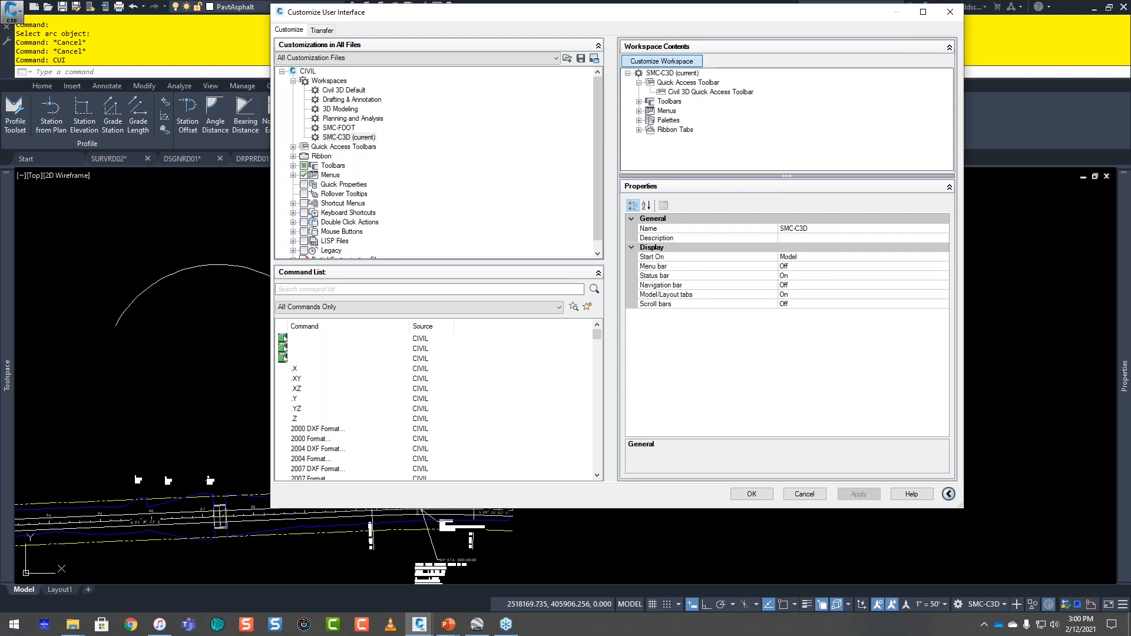
Step: Find Civil 3D Transparent Commands among the ribbon tabs, inspect the SMC-C3D workspace's ribbon tabs, and close the editor
click(293, 156)
click(304, 165)
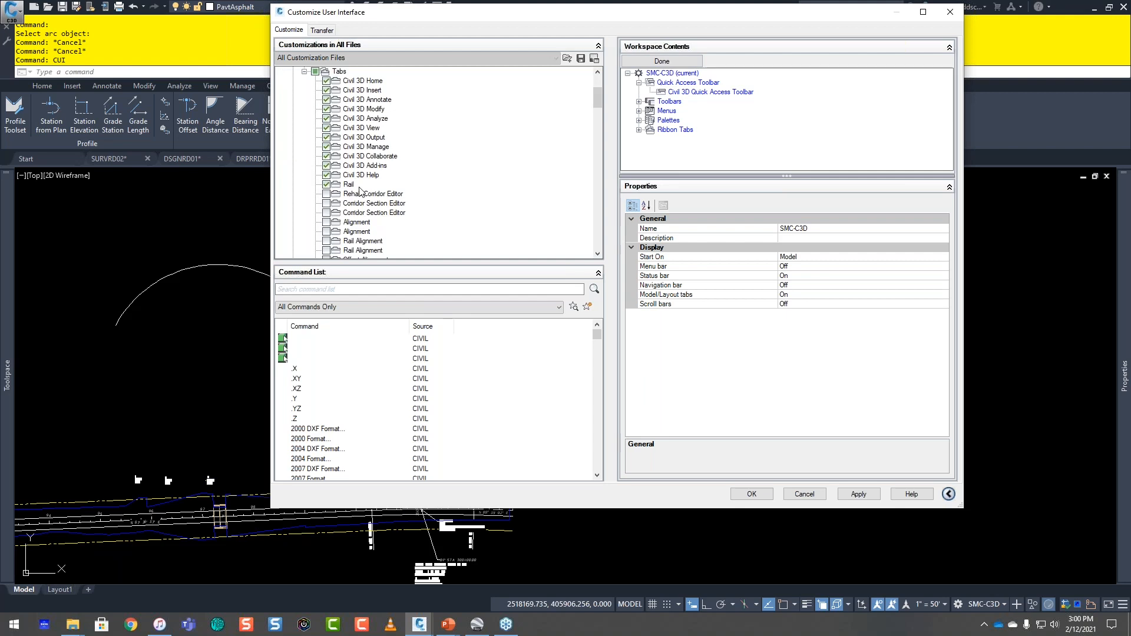
scroll(361, 190, down, 3)
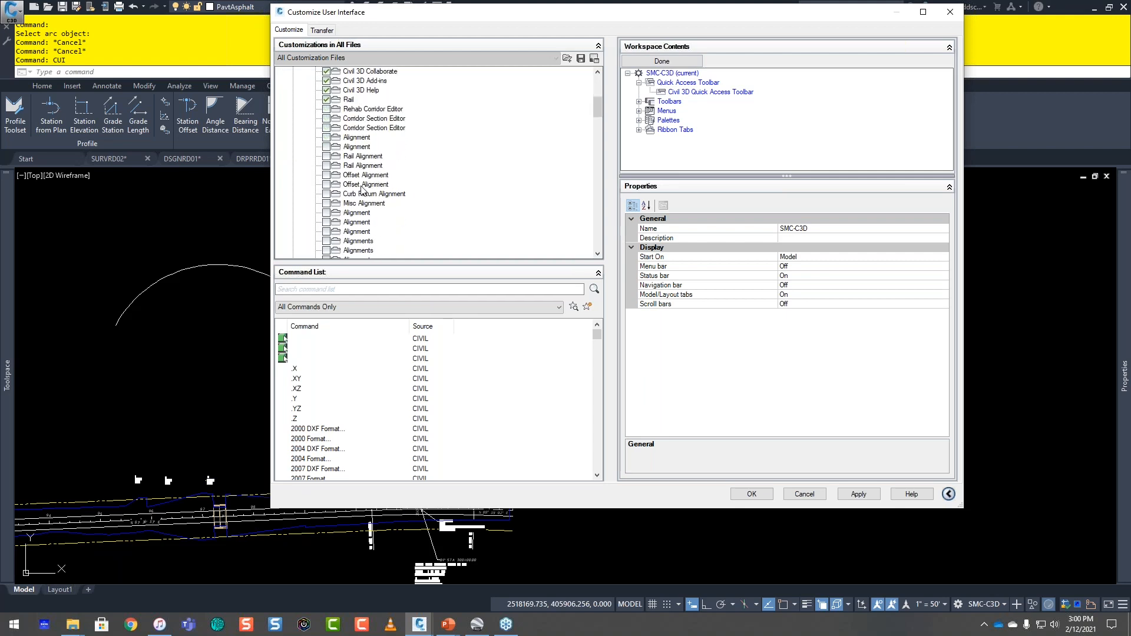
scroll(362, 189, down, 3)
scroll(363, 189, down, 5)
click(363, 193)
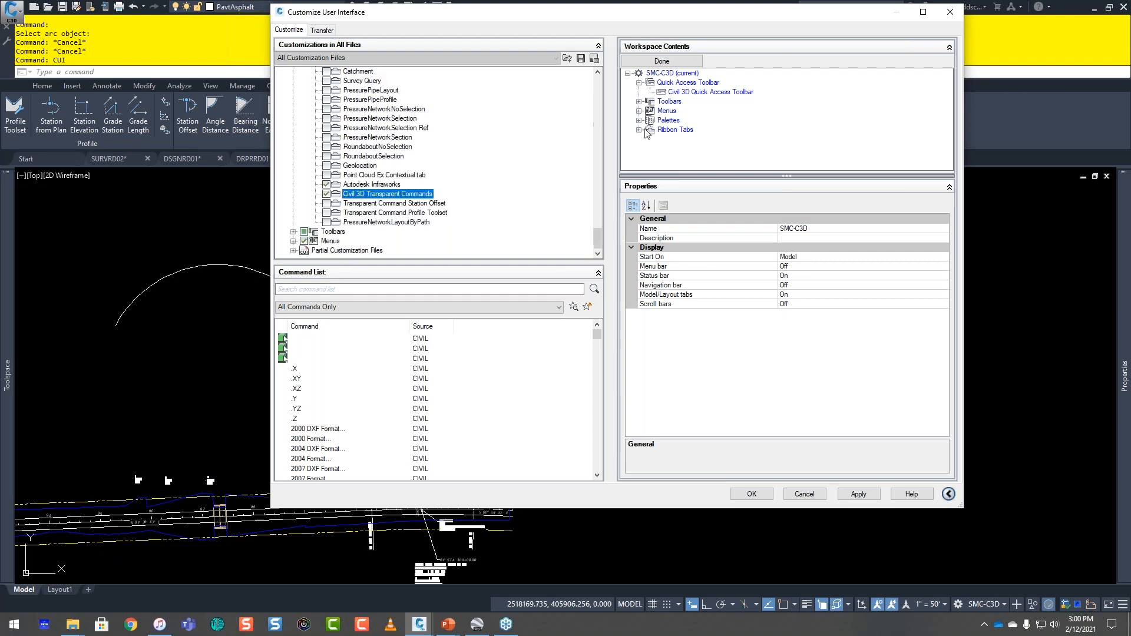
click(640, 129)
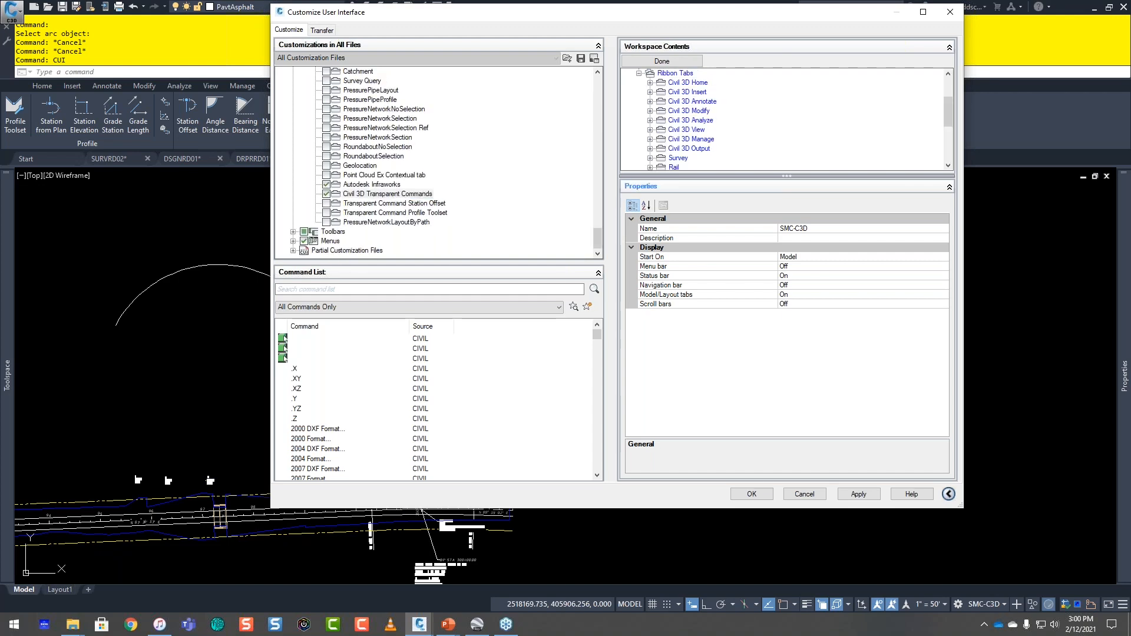
click(701, 187)
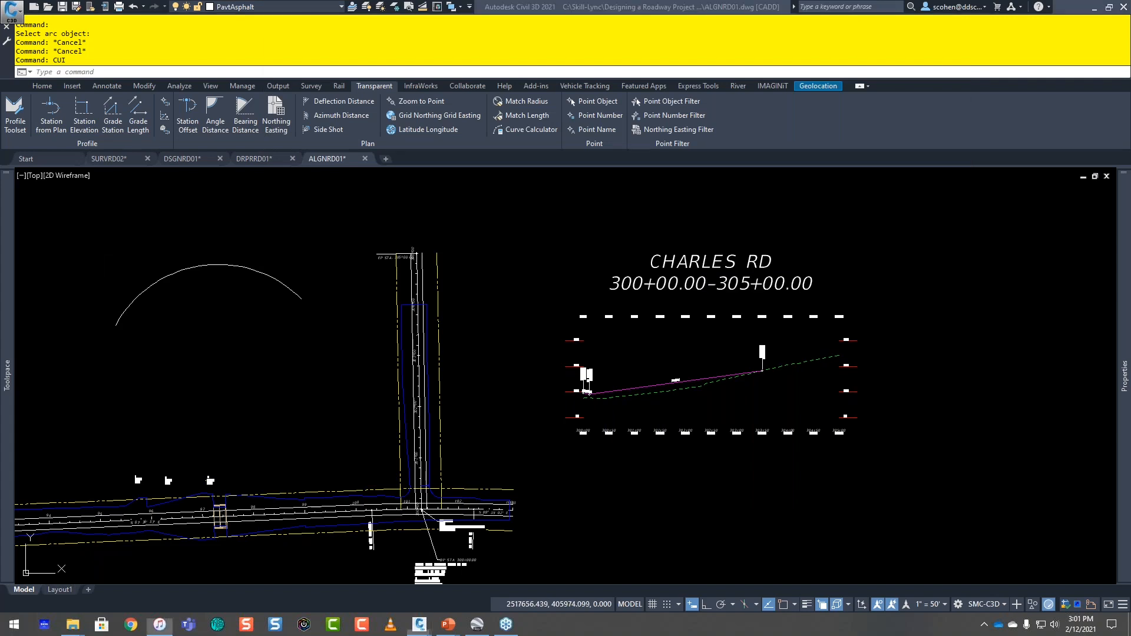
Step: Show the Questions slide again in the PowerPoint slide show and switch back to Civil 3D
mouse_move(448, 624)
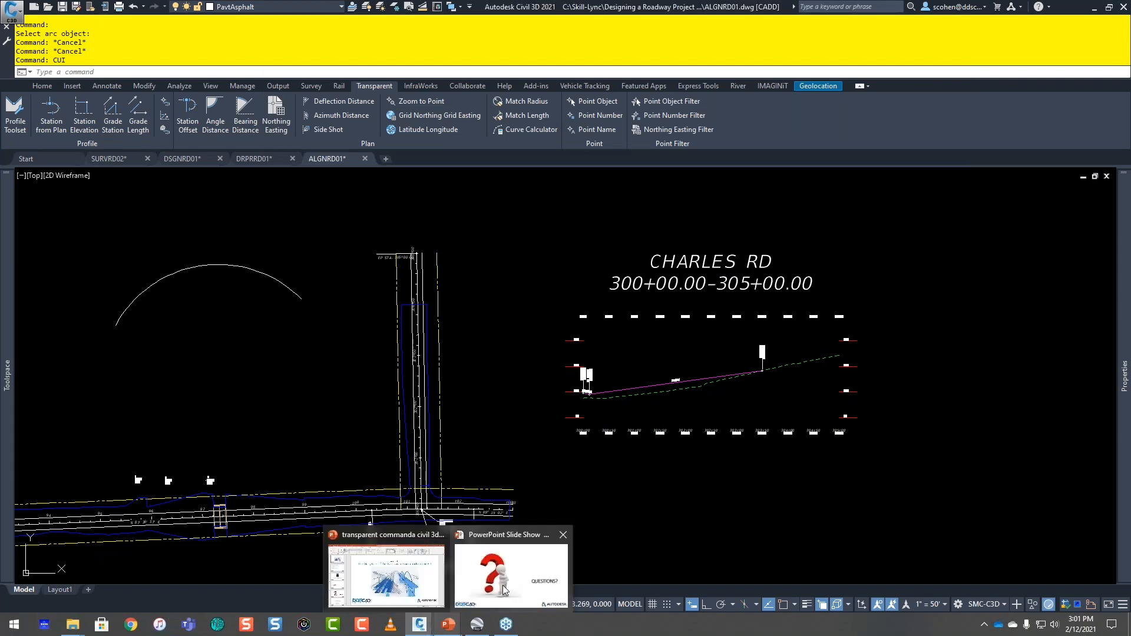
click(504, 590)
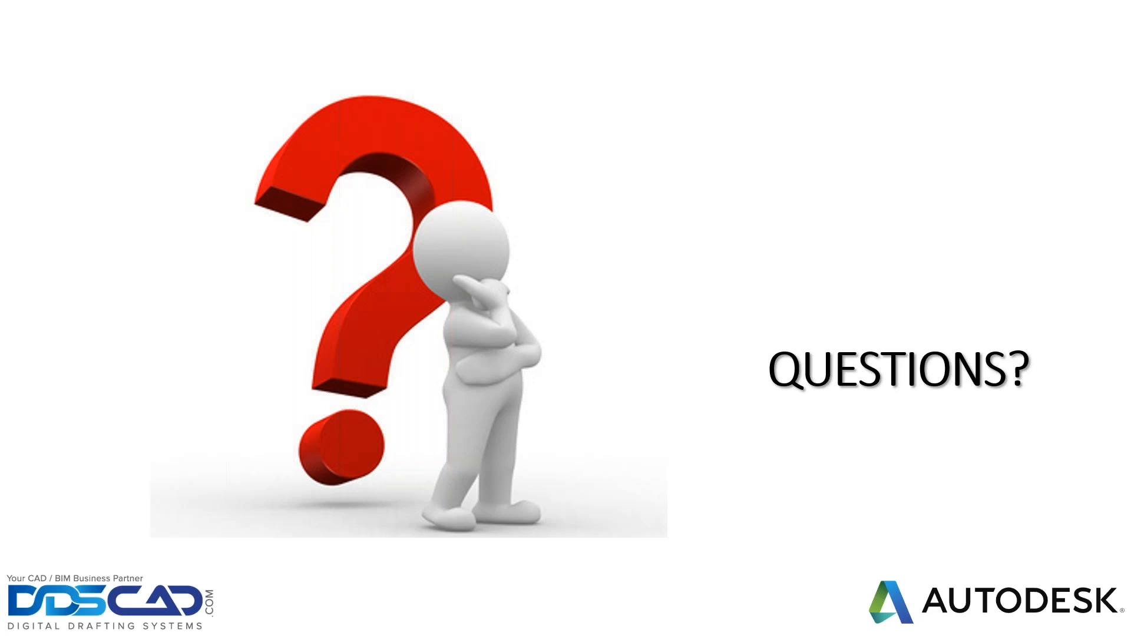
key(alt+Tab)
key(Tab)
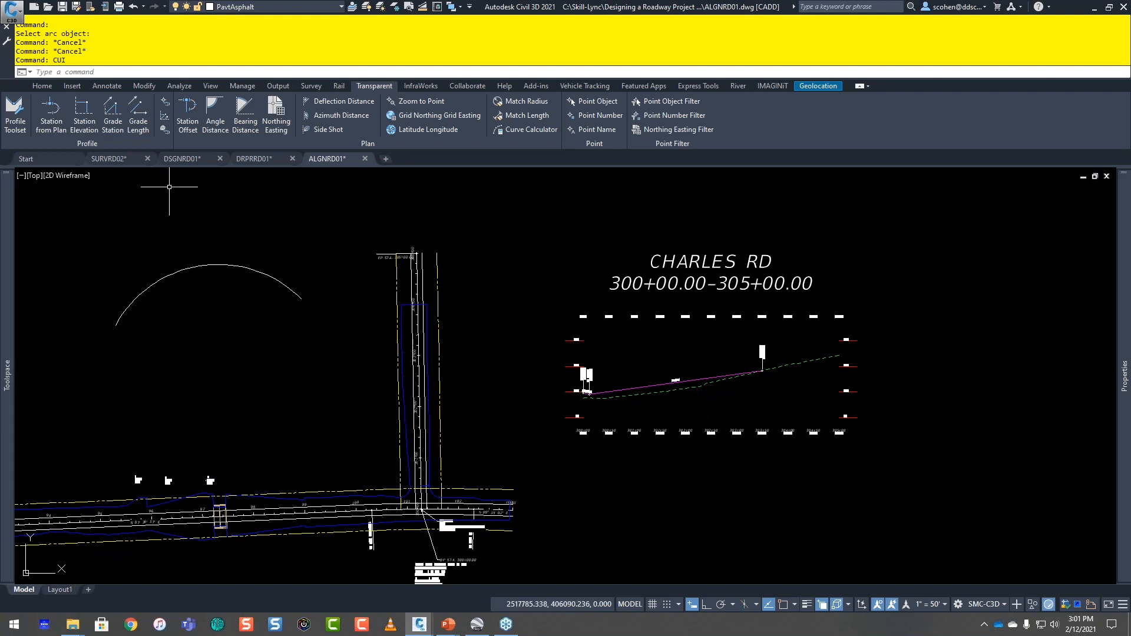
Step: Switch to the SURVRD02 drawing and inspect the properties of the BNK1 polyline through points 429 to 431, leaving it deselected
click(118, 160)
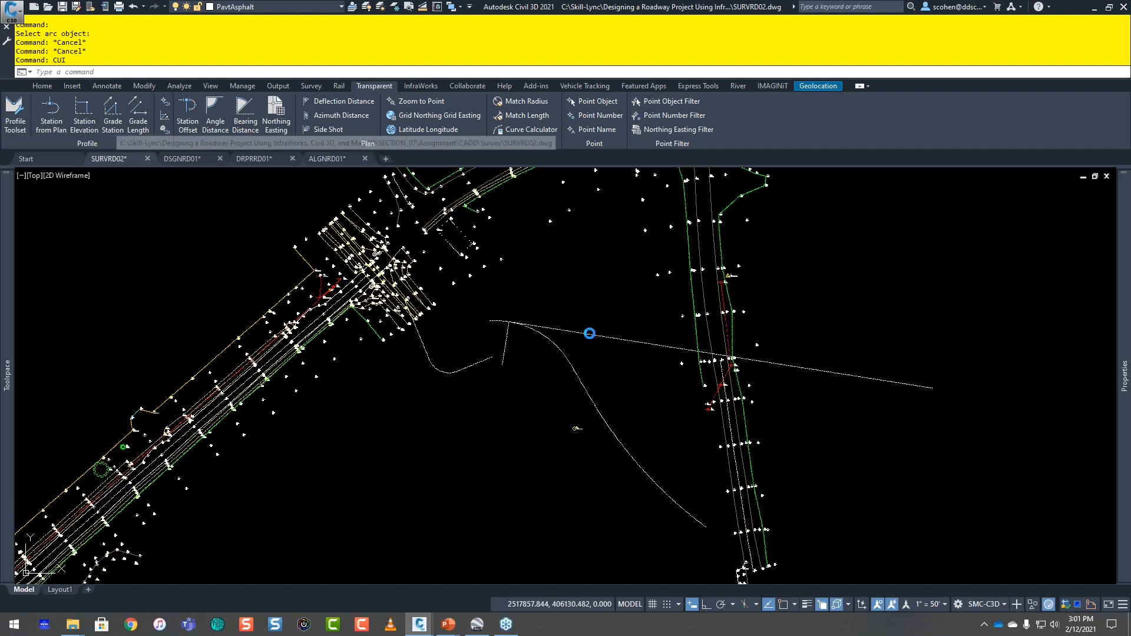
middle_drag(193, 469, 232, 451)
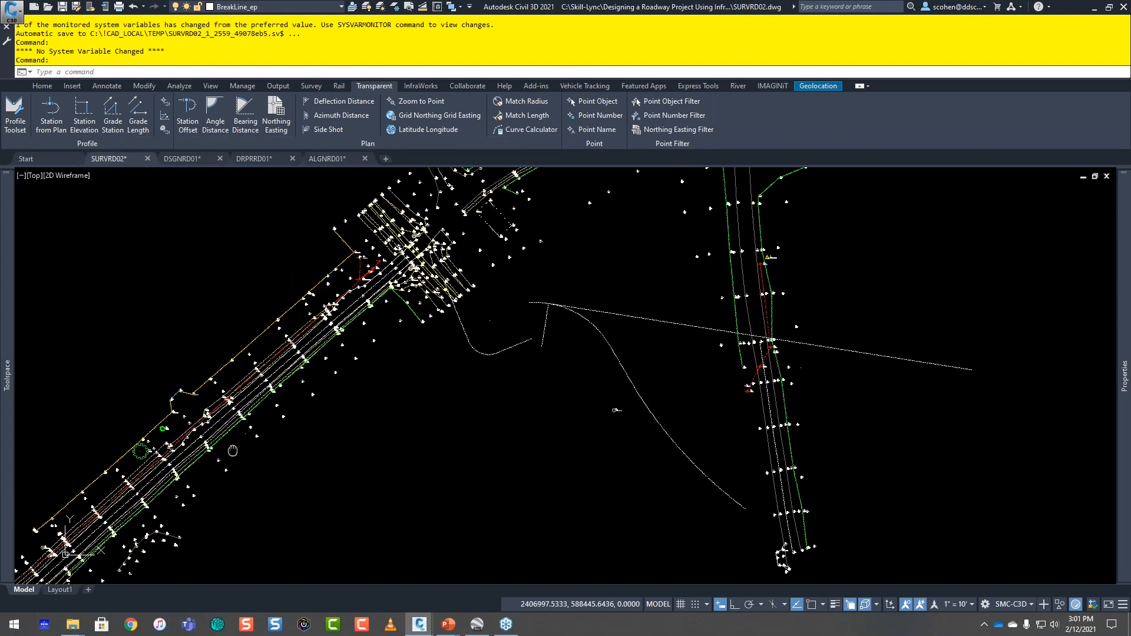
scroll(454, 340, up, 8)
click(457, 356)
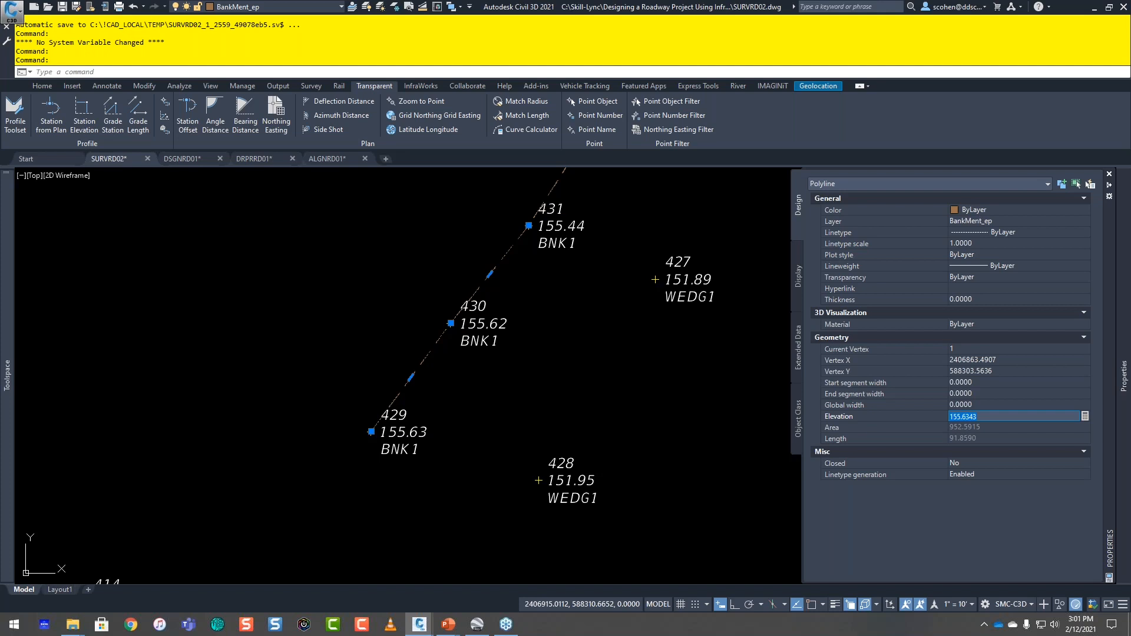
key(Escape)
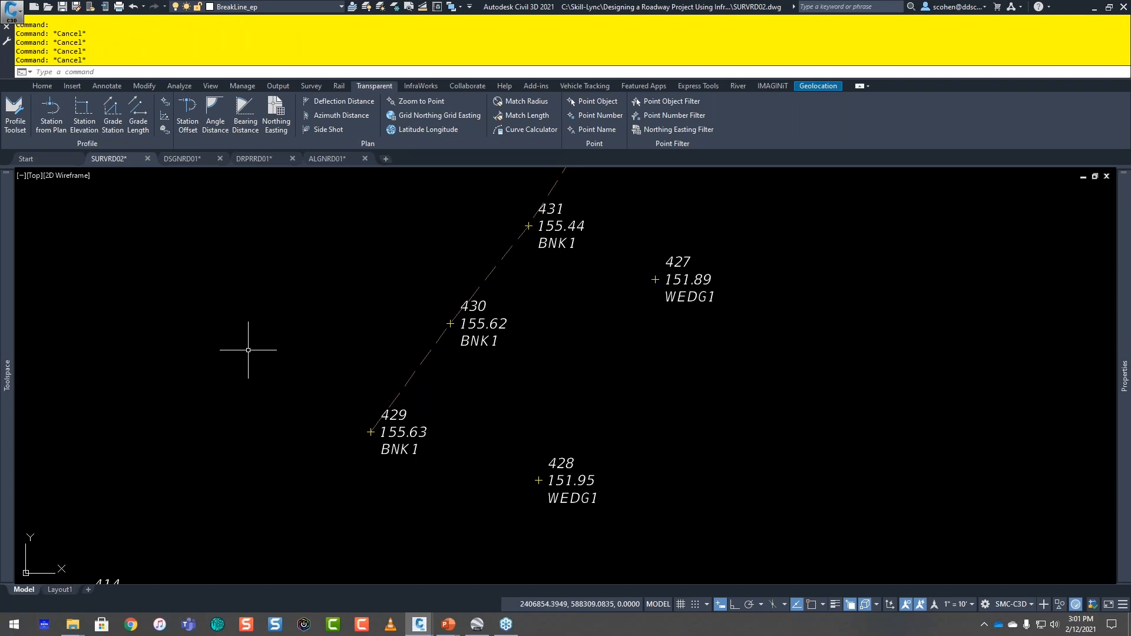
Step: Draw a 3D polyline through the WEDG1 survey points with 3DPOLY and the Point Number transparent command, entering the range 423-428
text(3DFACE)
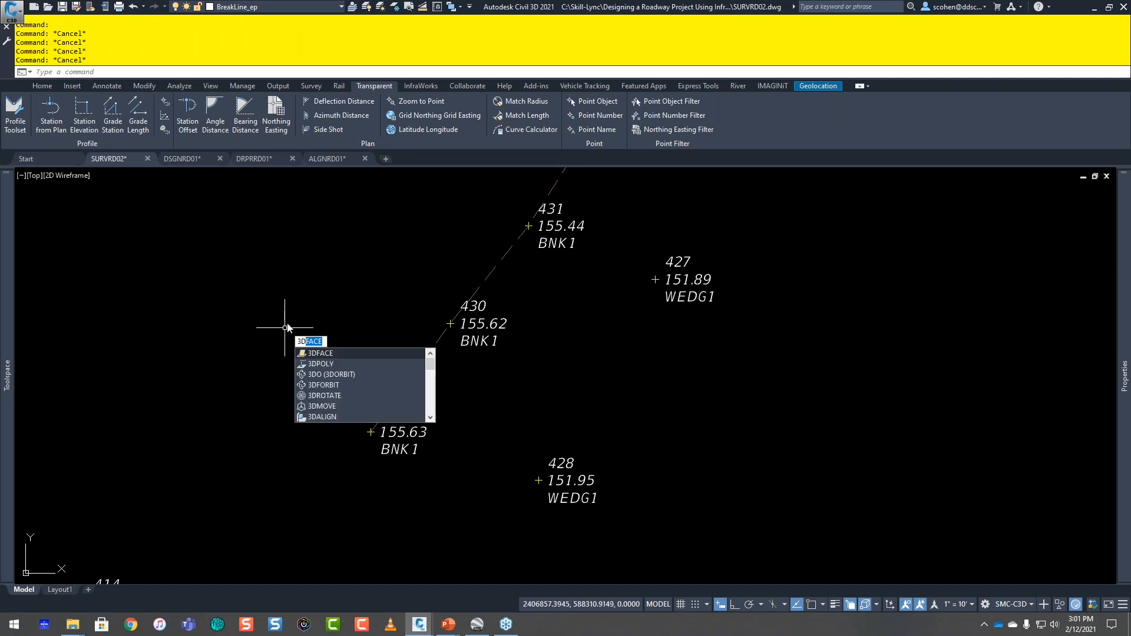
click(342, 363)
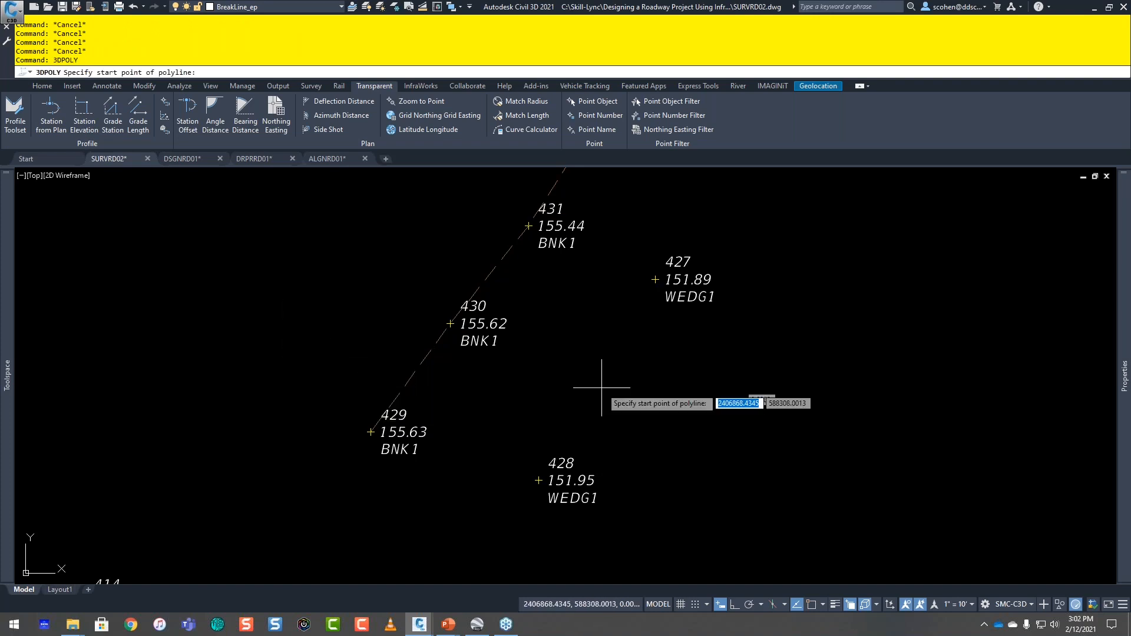
scroll(601, 388, down, 2)
middle_drag(710, 354, 499, 432)
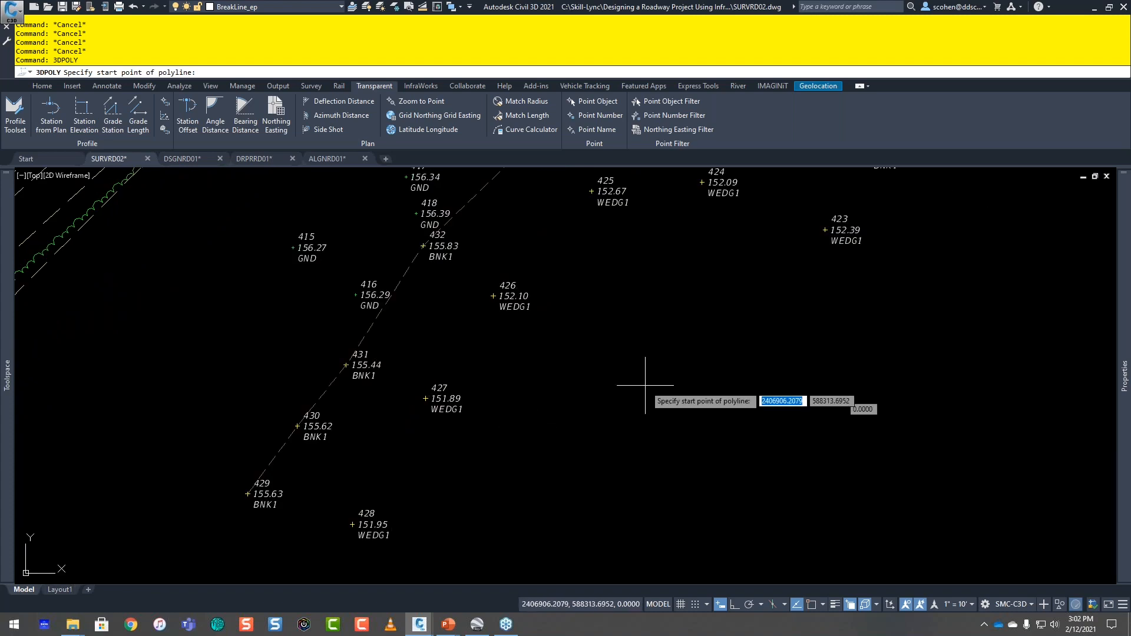
middle_drag(645, 386, 464, 468)
middle_drag(446, 342, 507, 276)
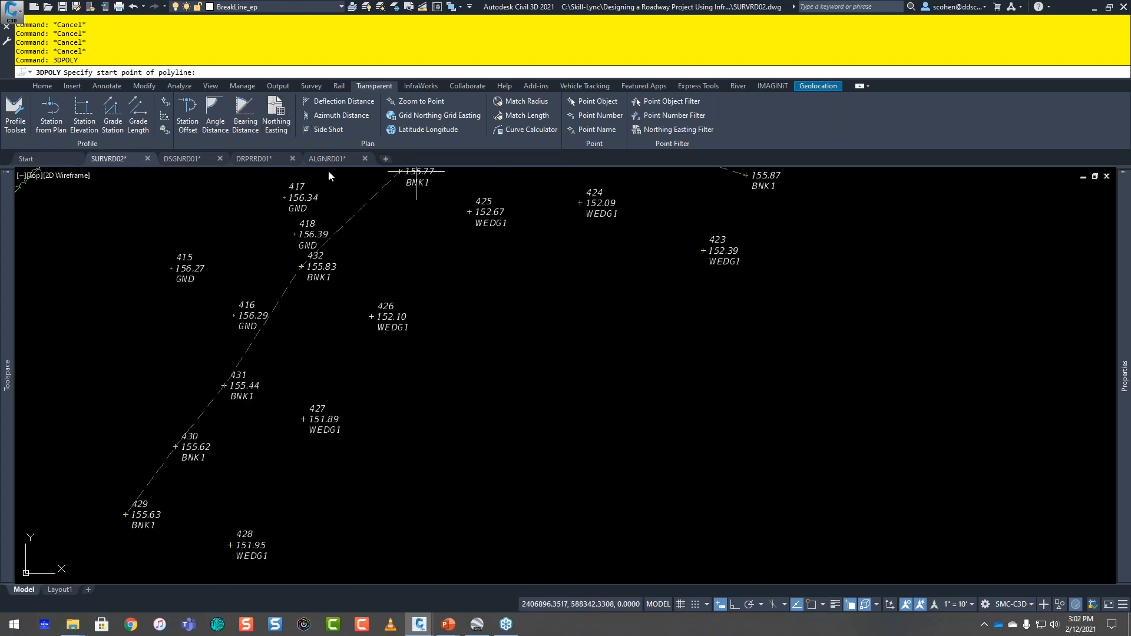
click(601, 114)
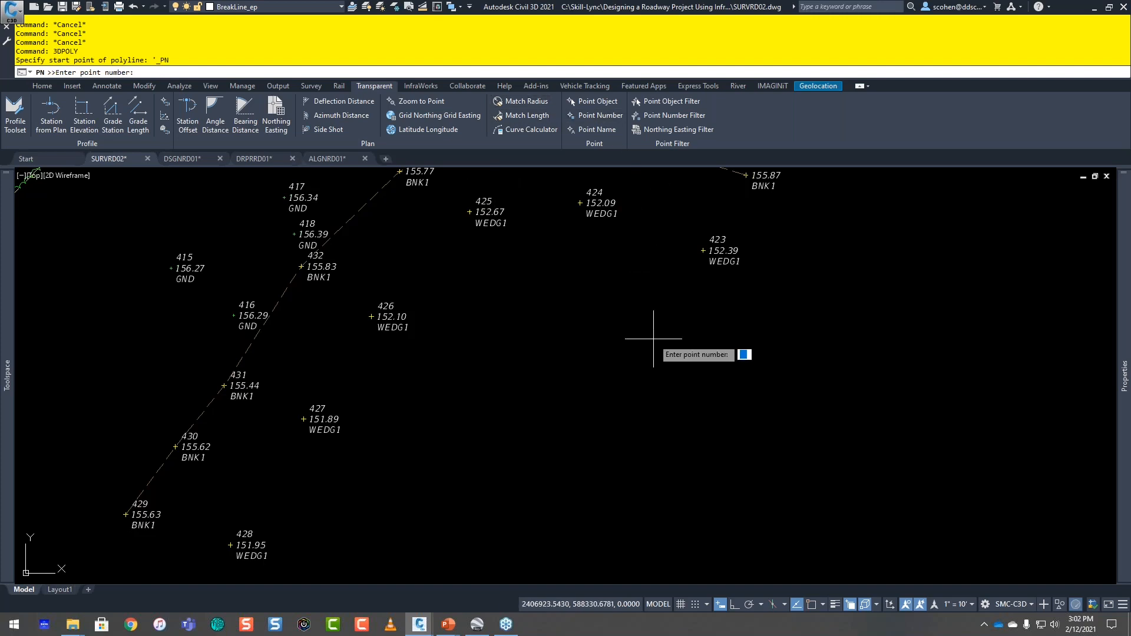
text(423-428)
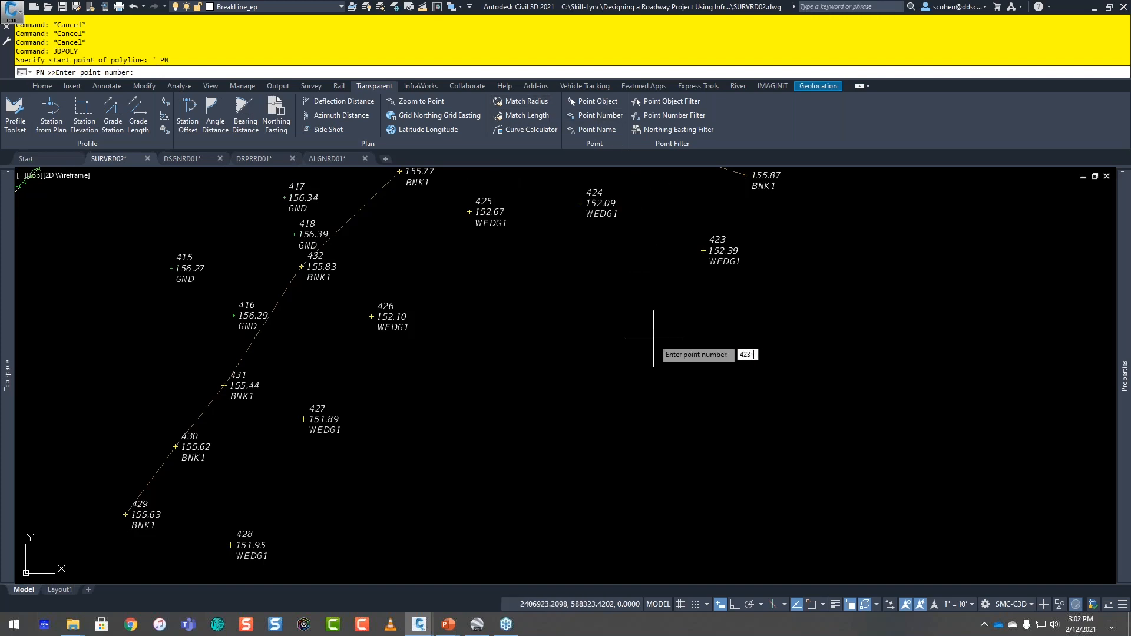
key(Return)
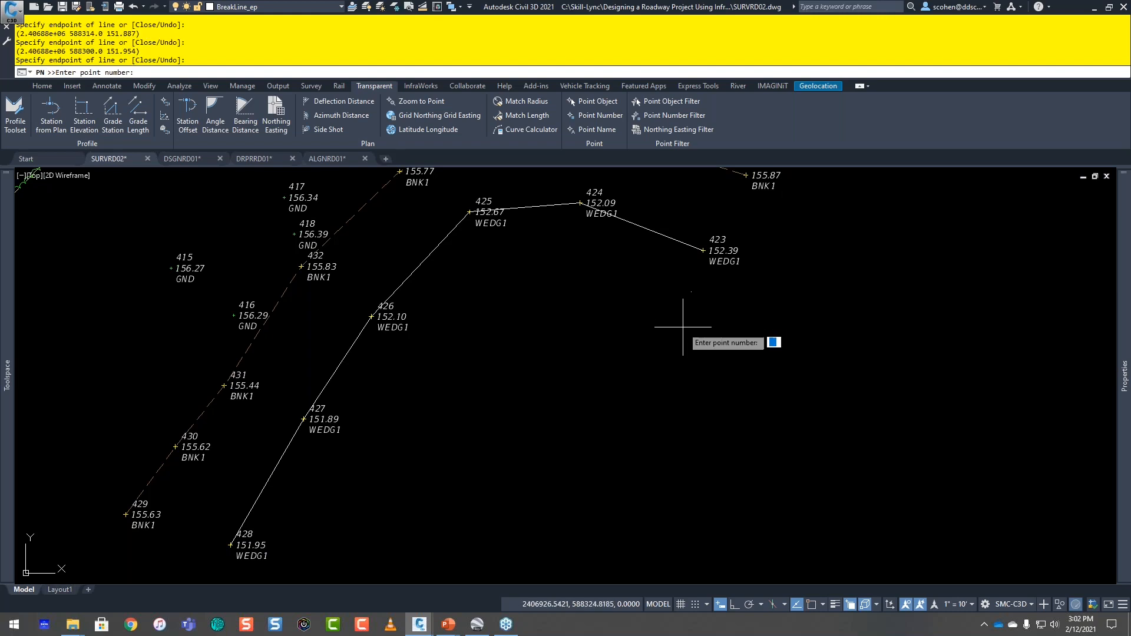
key(Escape)
key(Escape)
key(Escape)
Step: Select the 3D polyline drawn through the WEDG1 points and inspect its vertices at points 423 and 424
click(662, 235)
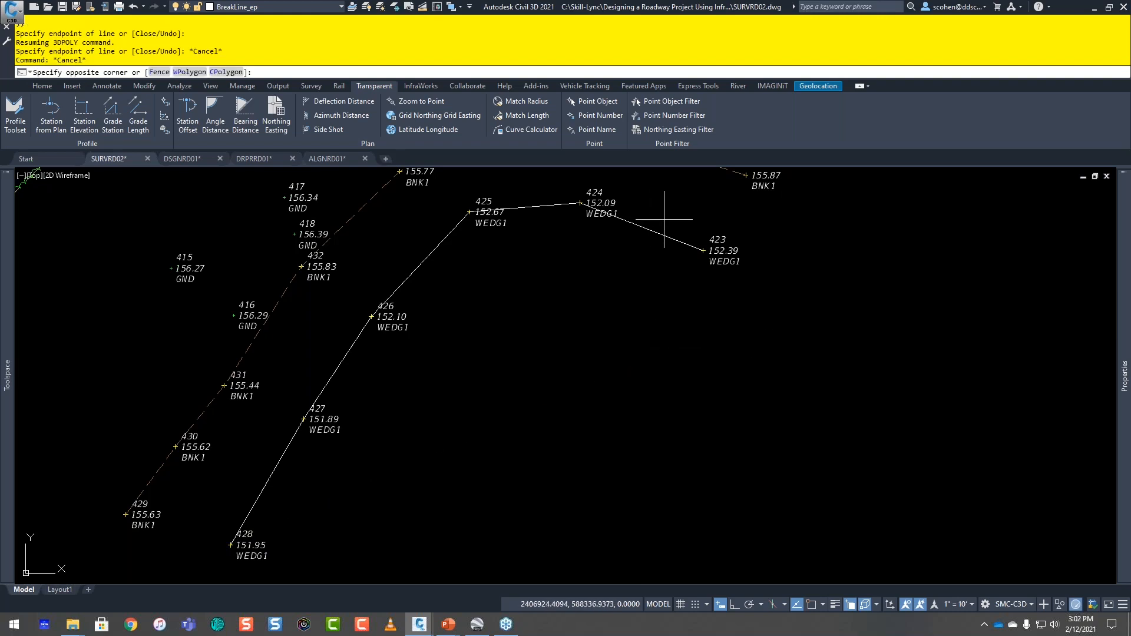
click(652, 240)
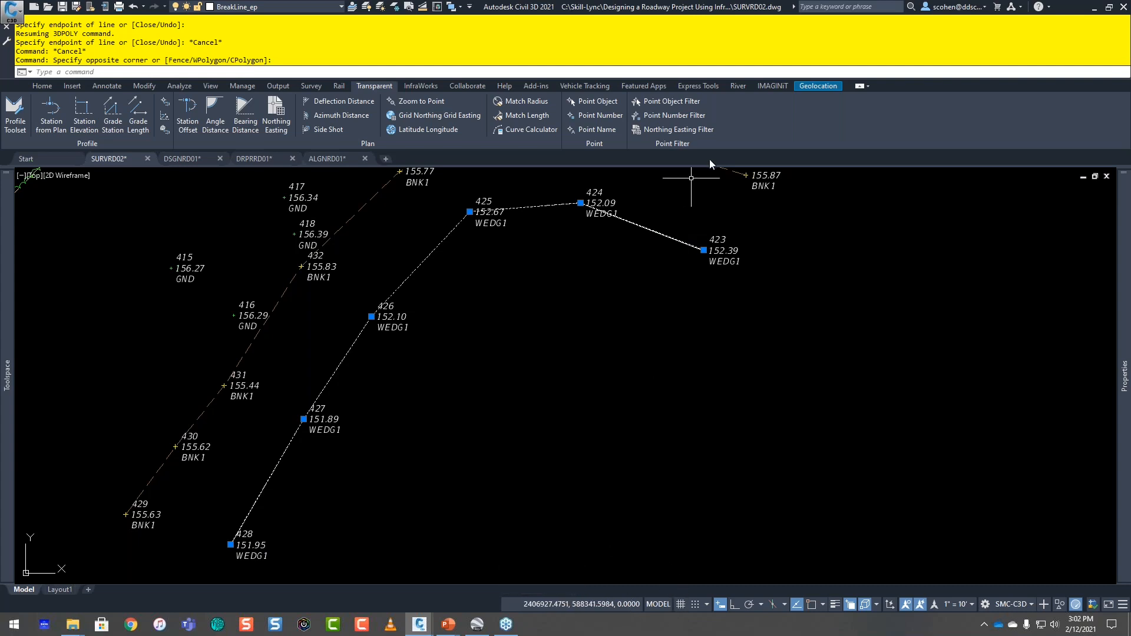
mouse_move(704, 250)
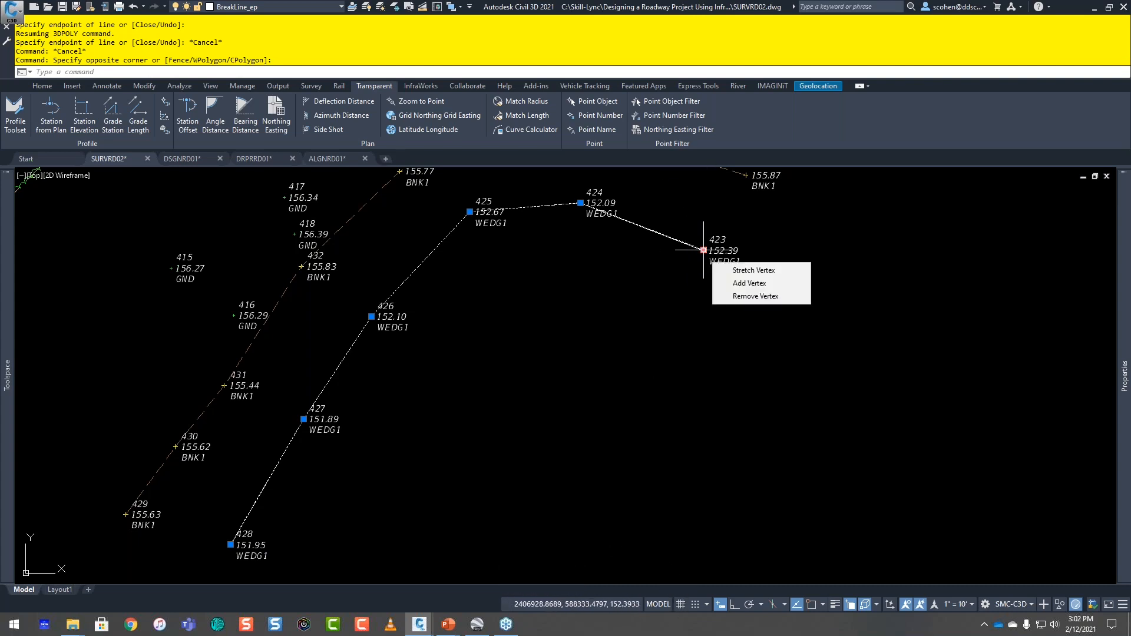
mouse_move(580, 203)
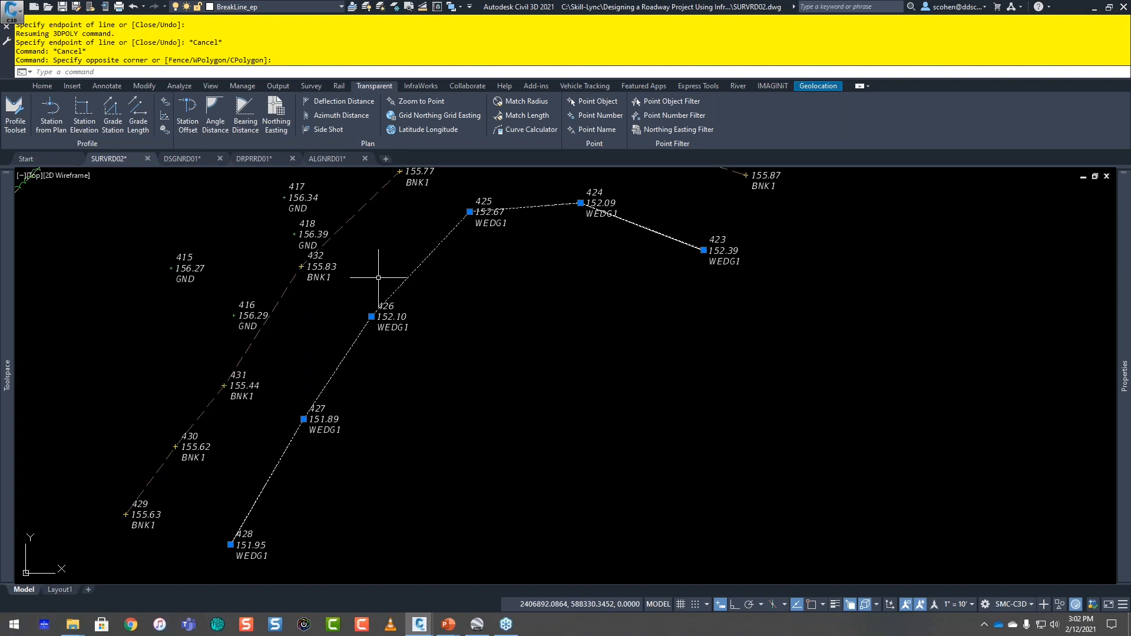
Step: Switch to the PowerPoint slide show and advance from the Questions slide to the closing thank-you slide
mouse_move(457, 627)
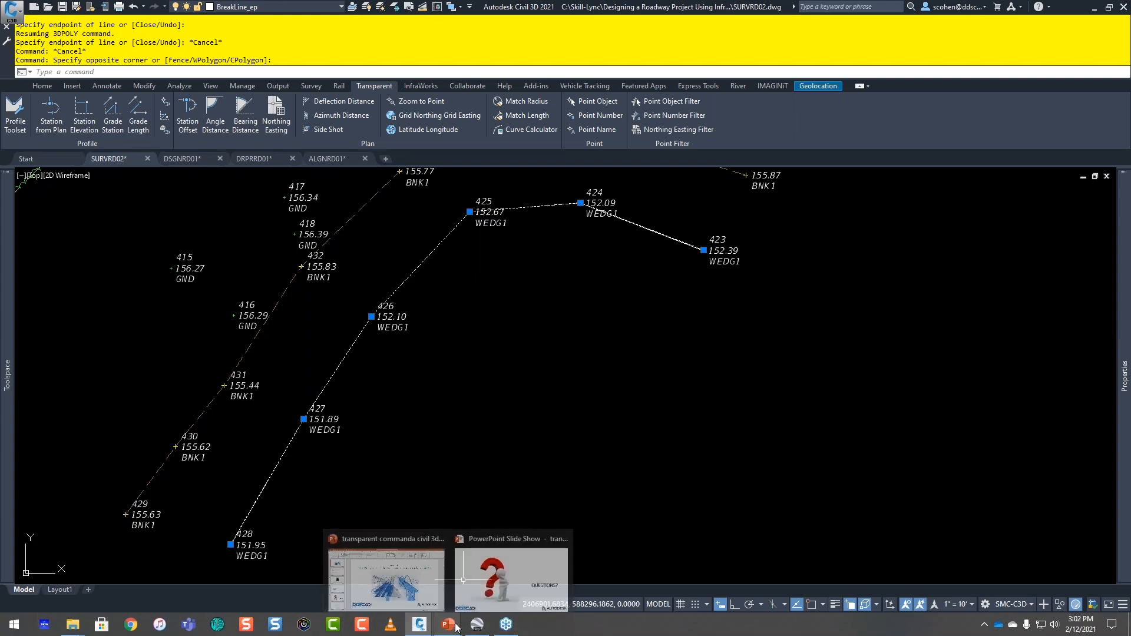
click(511, 577)
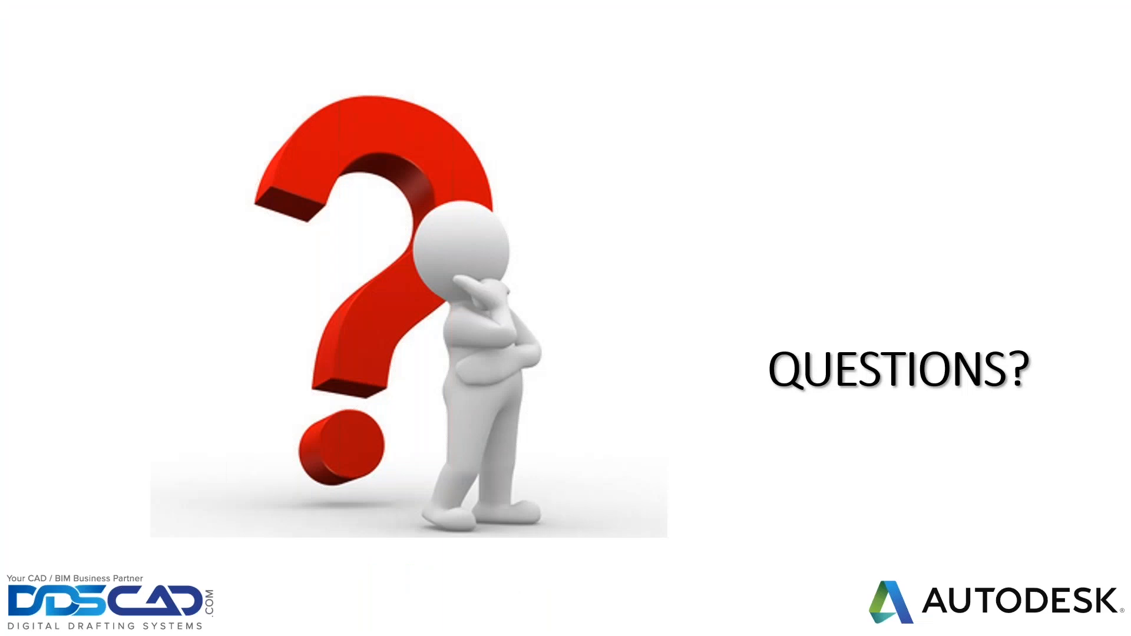
key(Right)
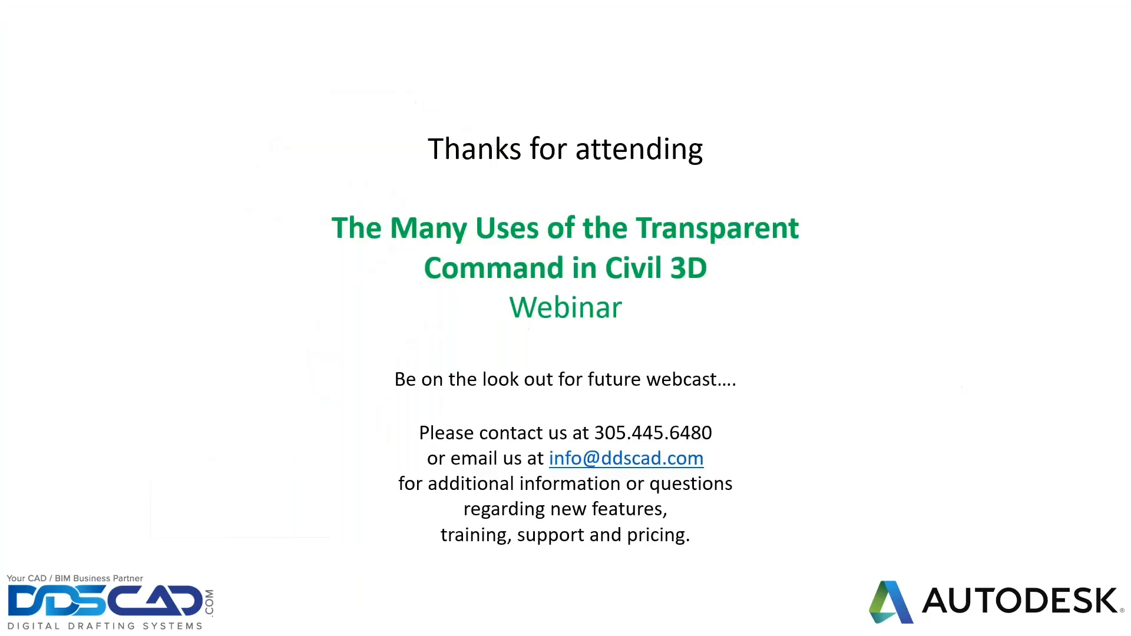